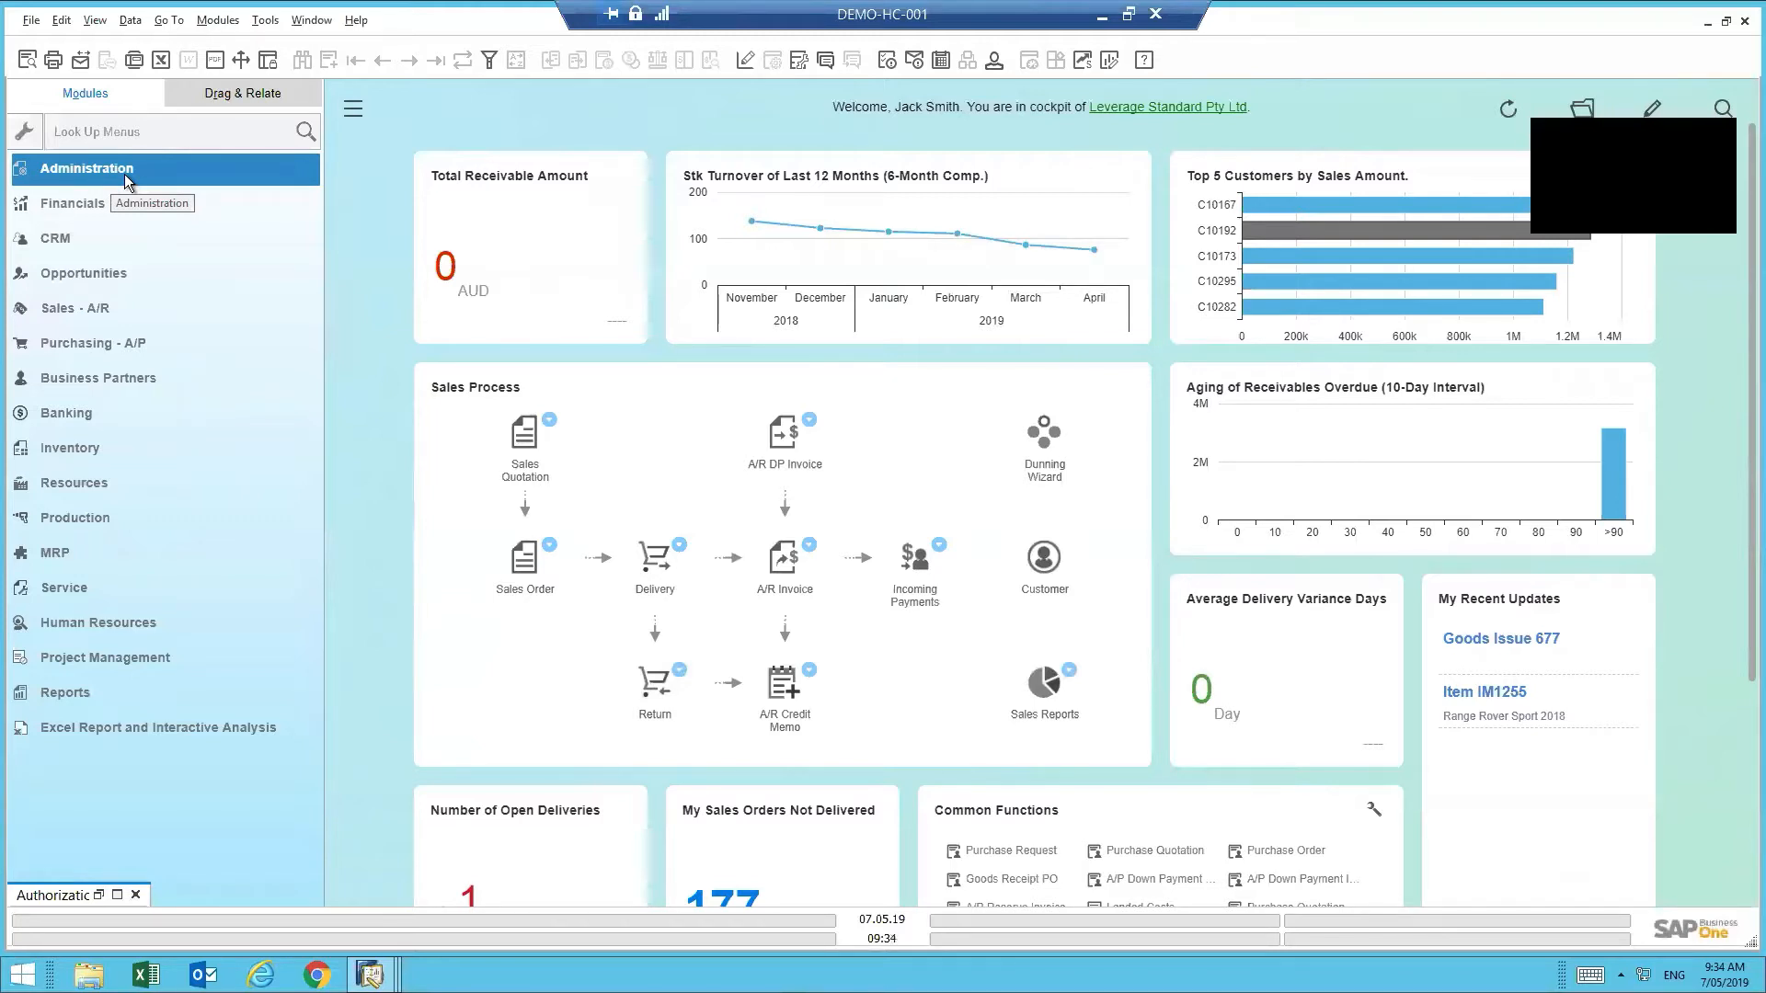
- Open Users - Setup from Administration > Setup > General in the Modules tree
click(124, 174)
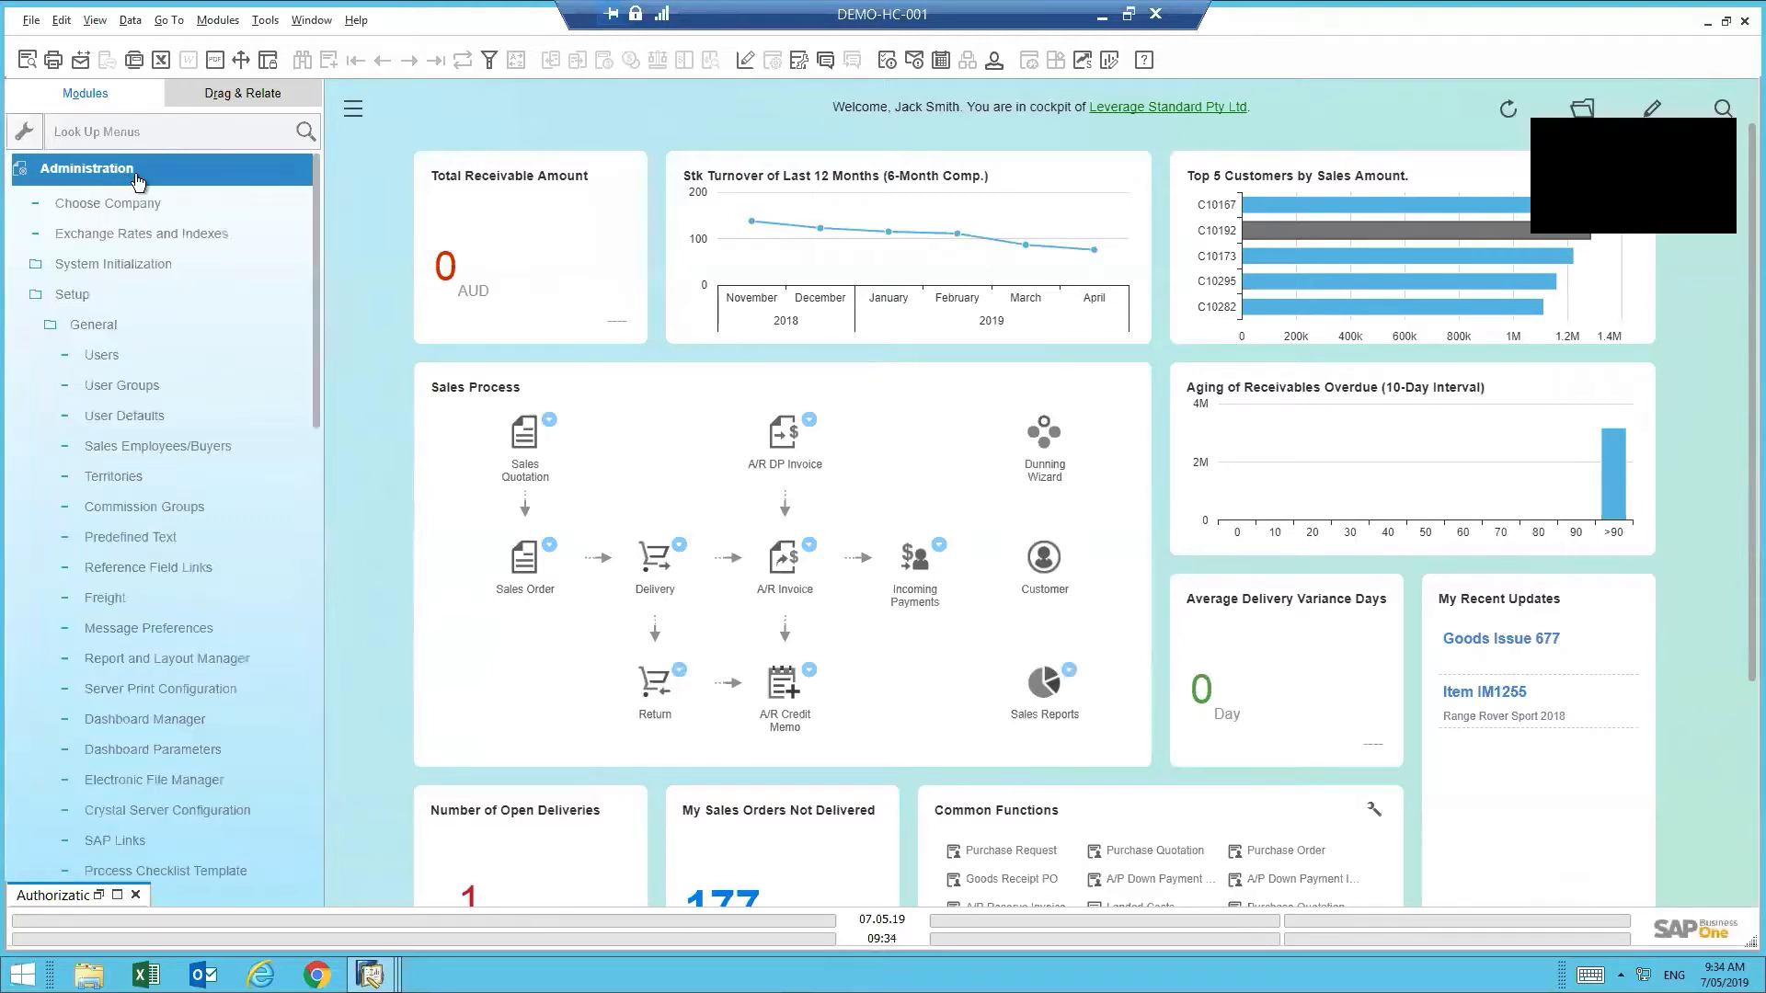
click(81, 296)
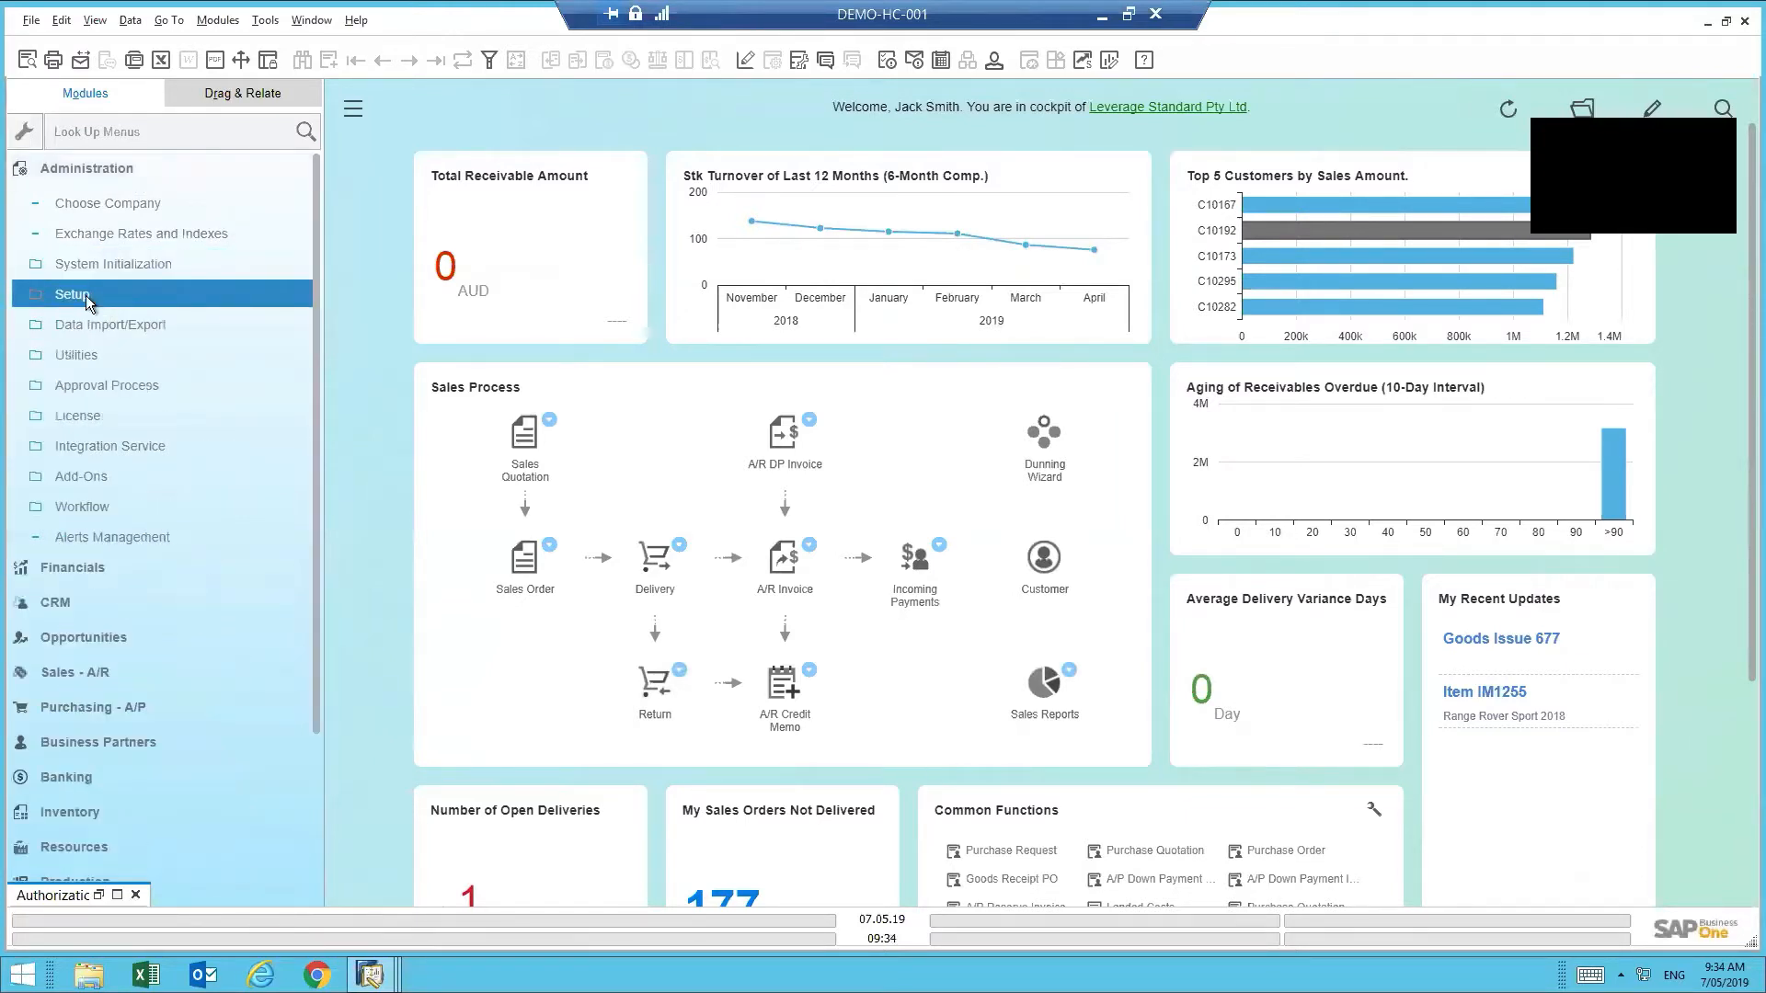
click(101, 302)
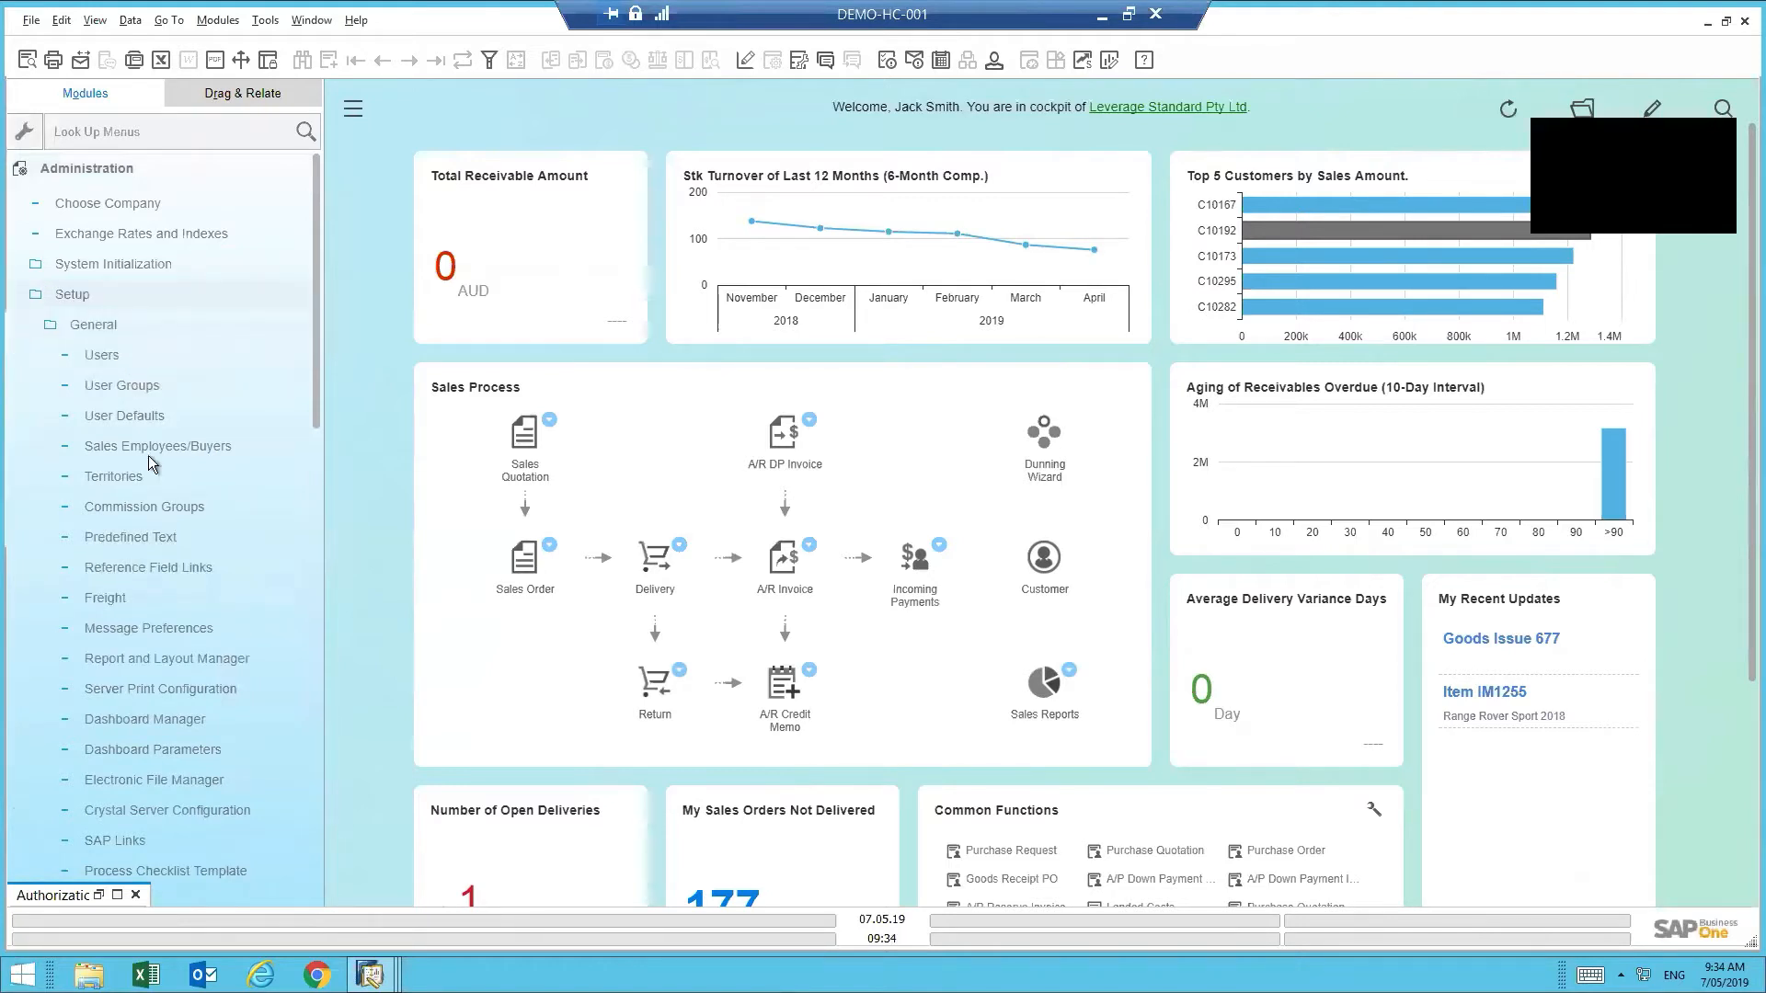
click(121, 358)
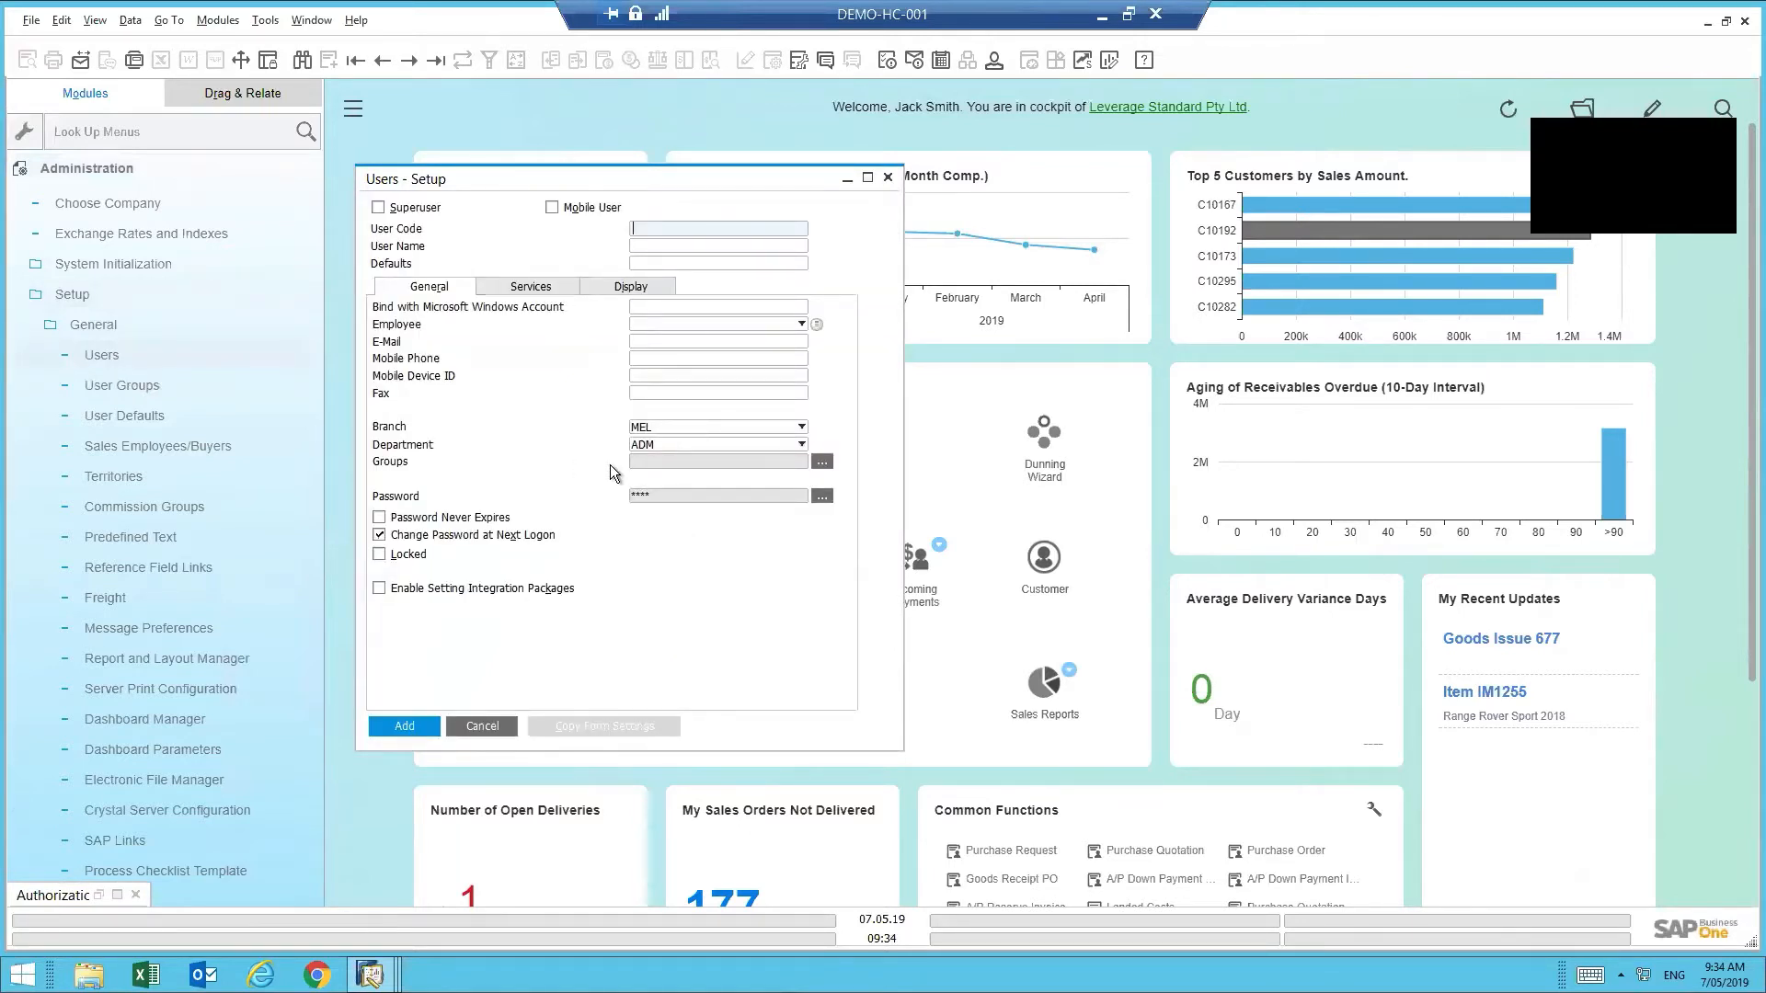
click(411, 58)
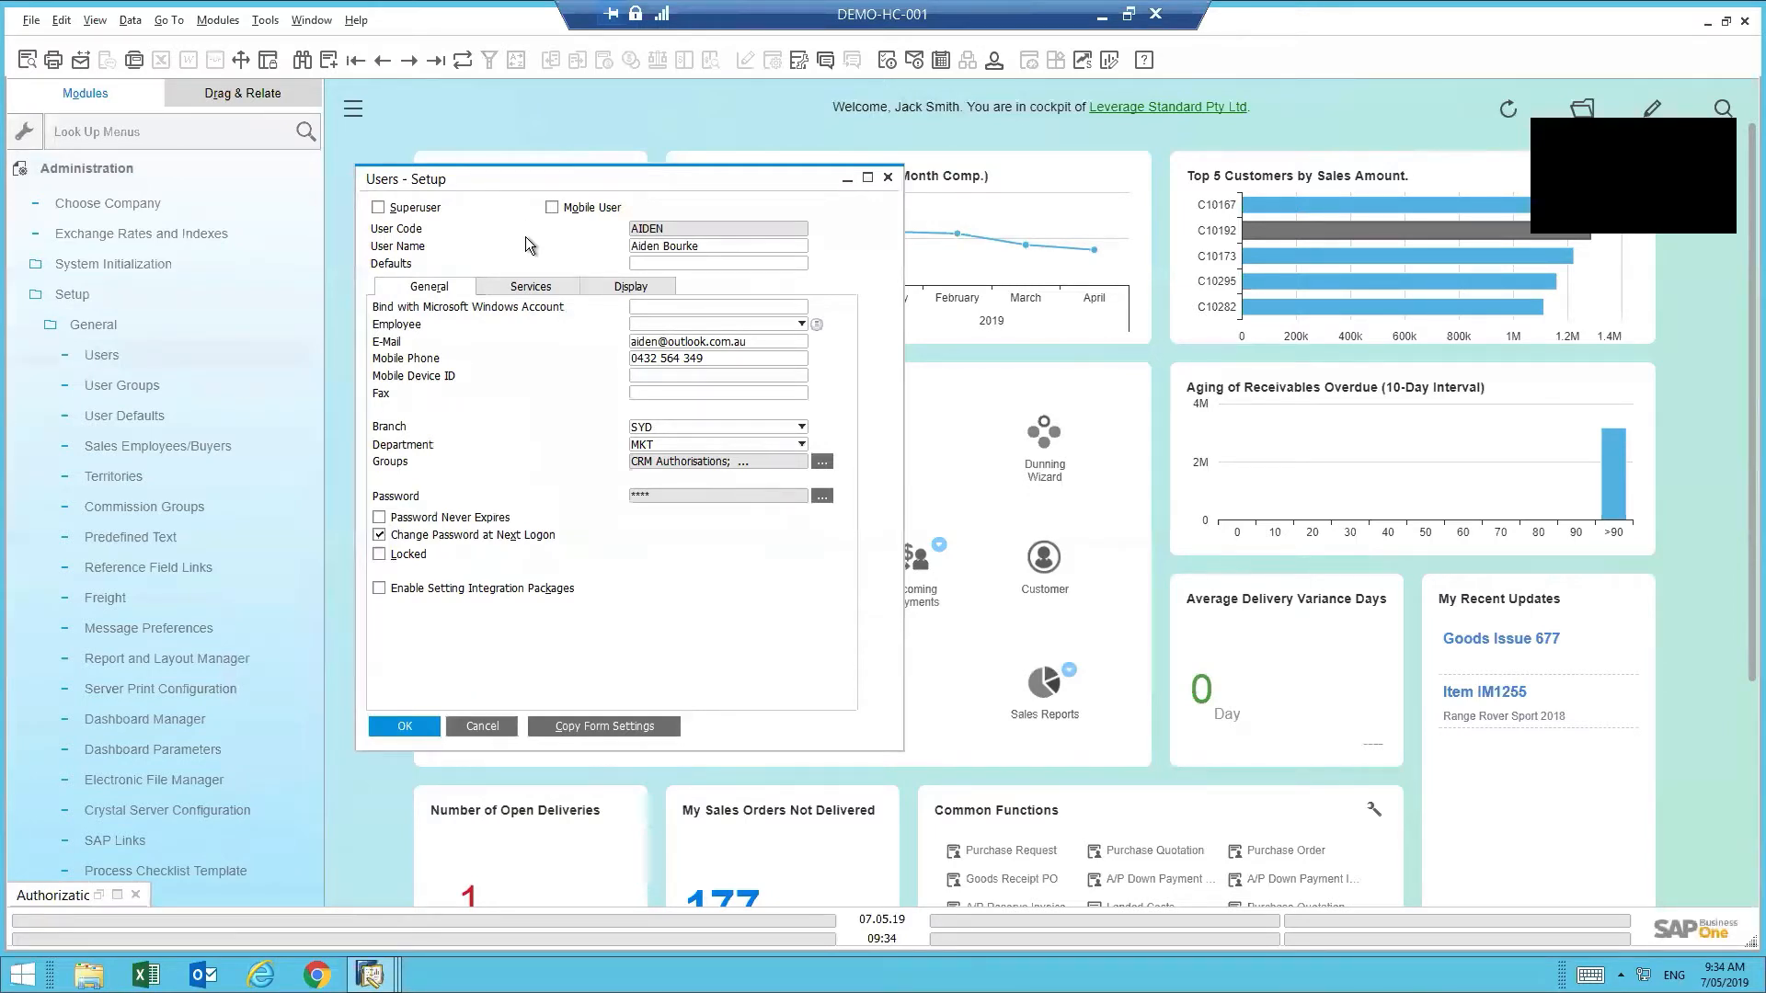
click(335, 58)
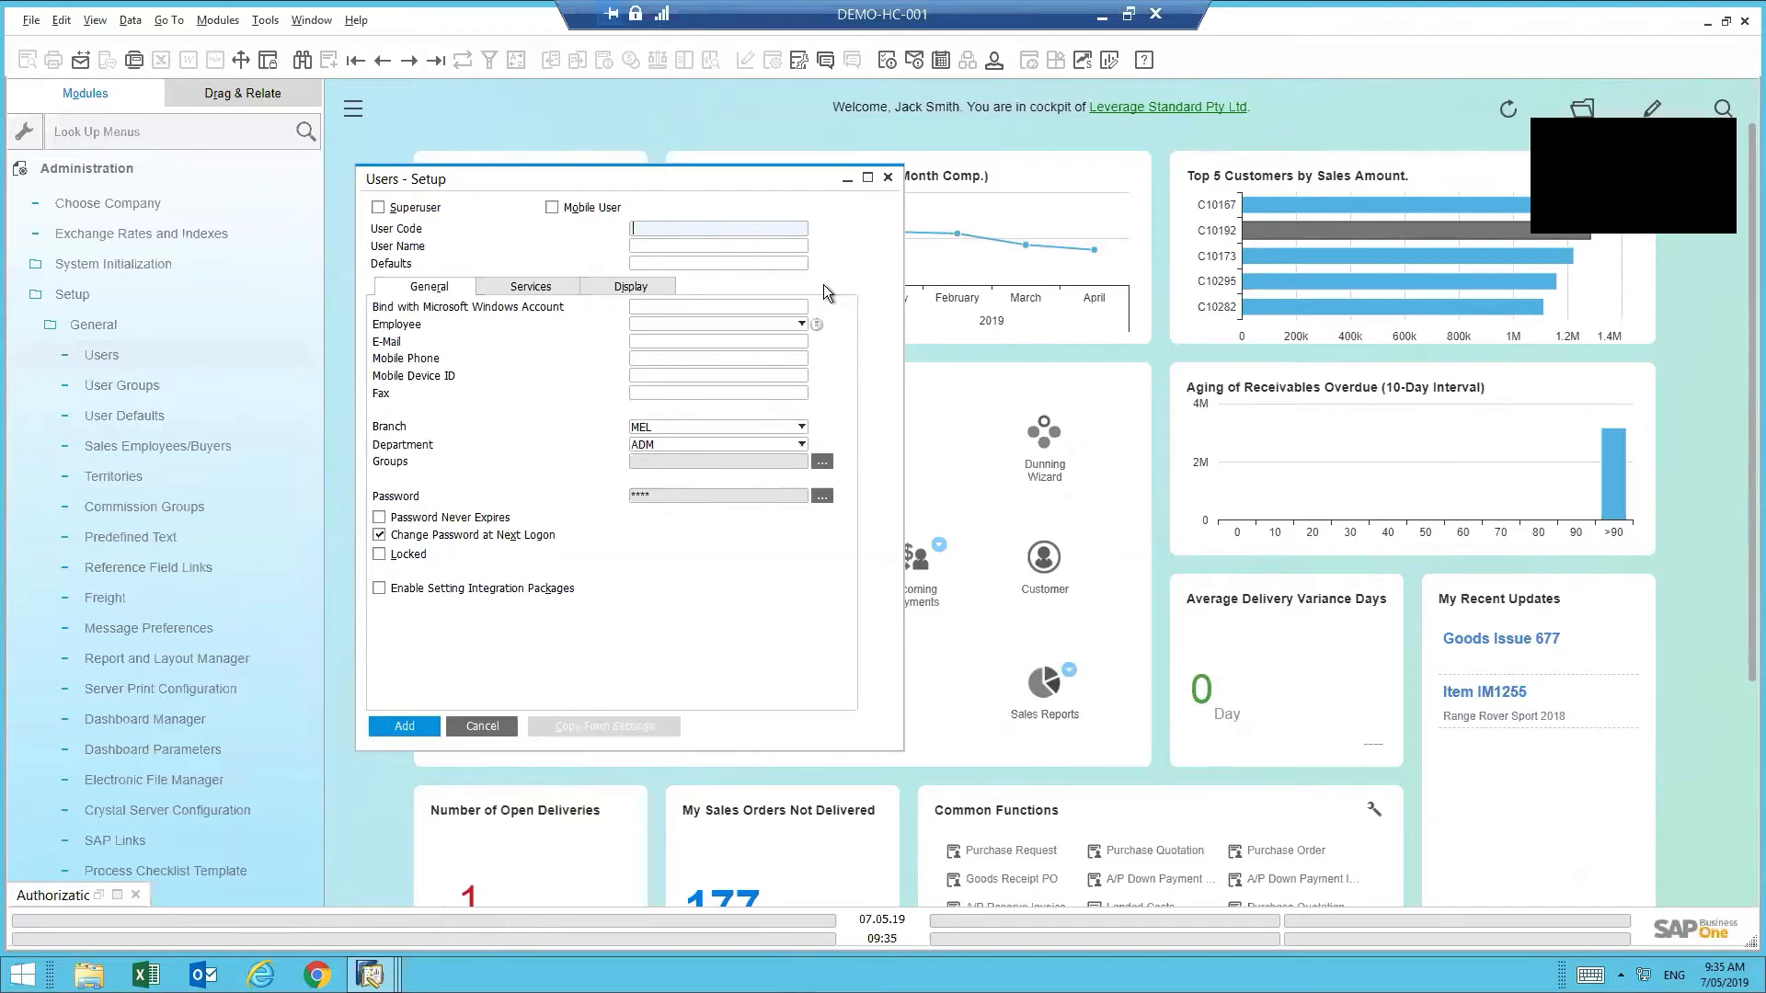
- Enter the new user's user code and full name in User Code and User Name
text(ALISON)
key(Tab)
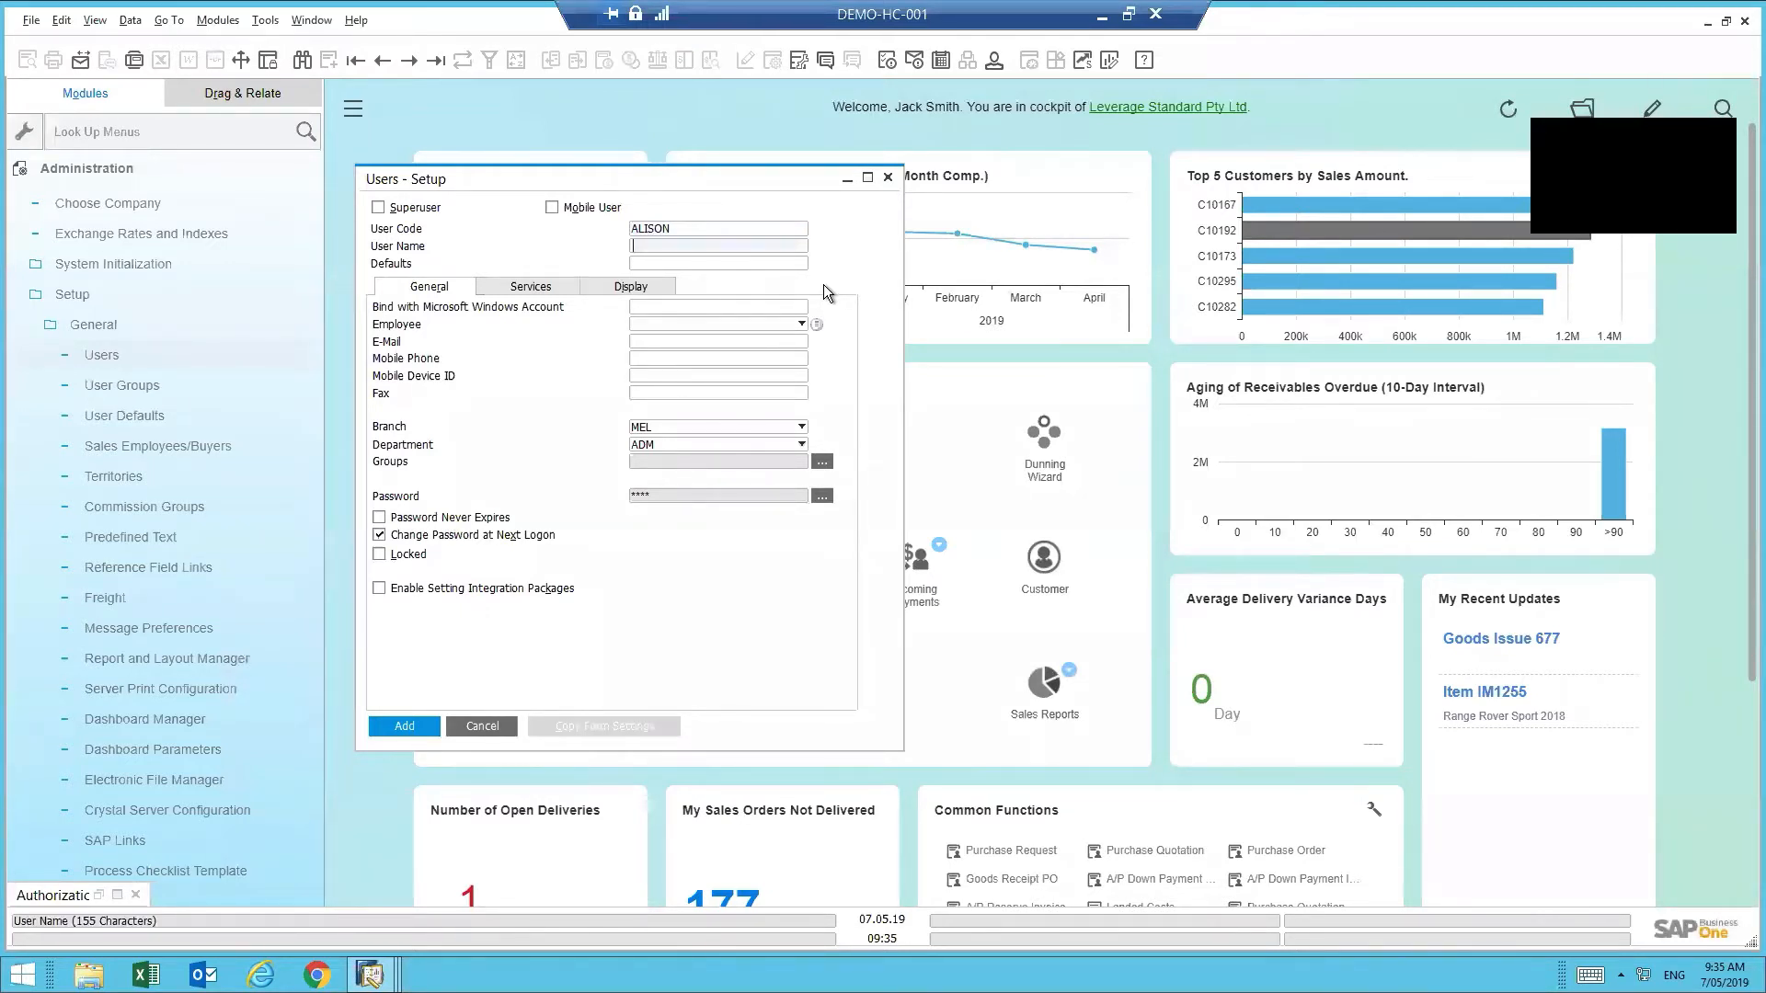
key(Tab)
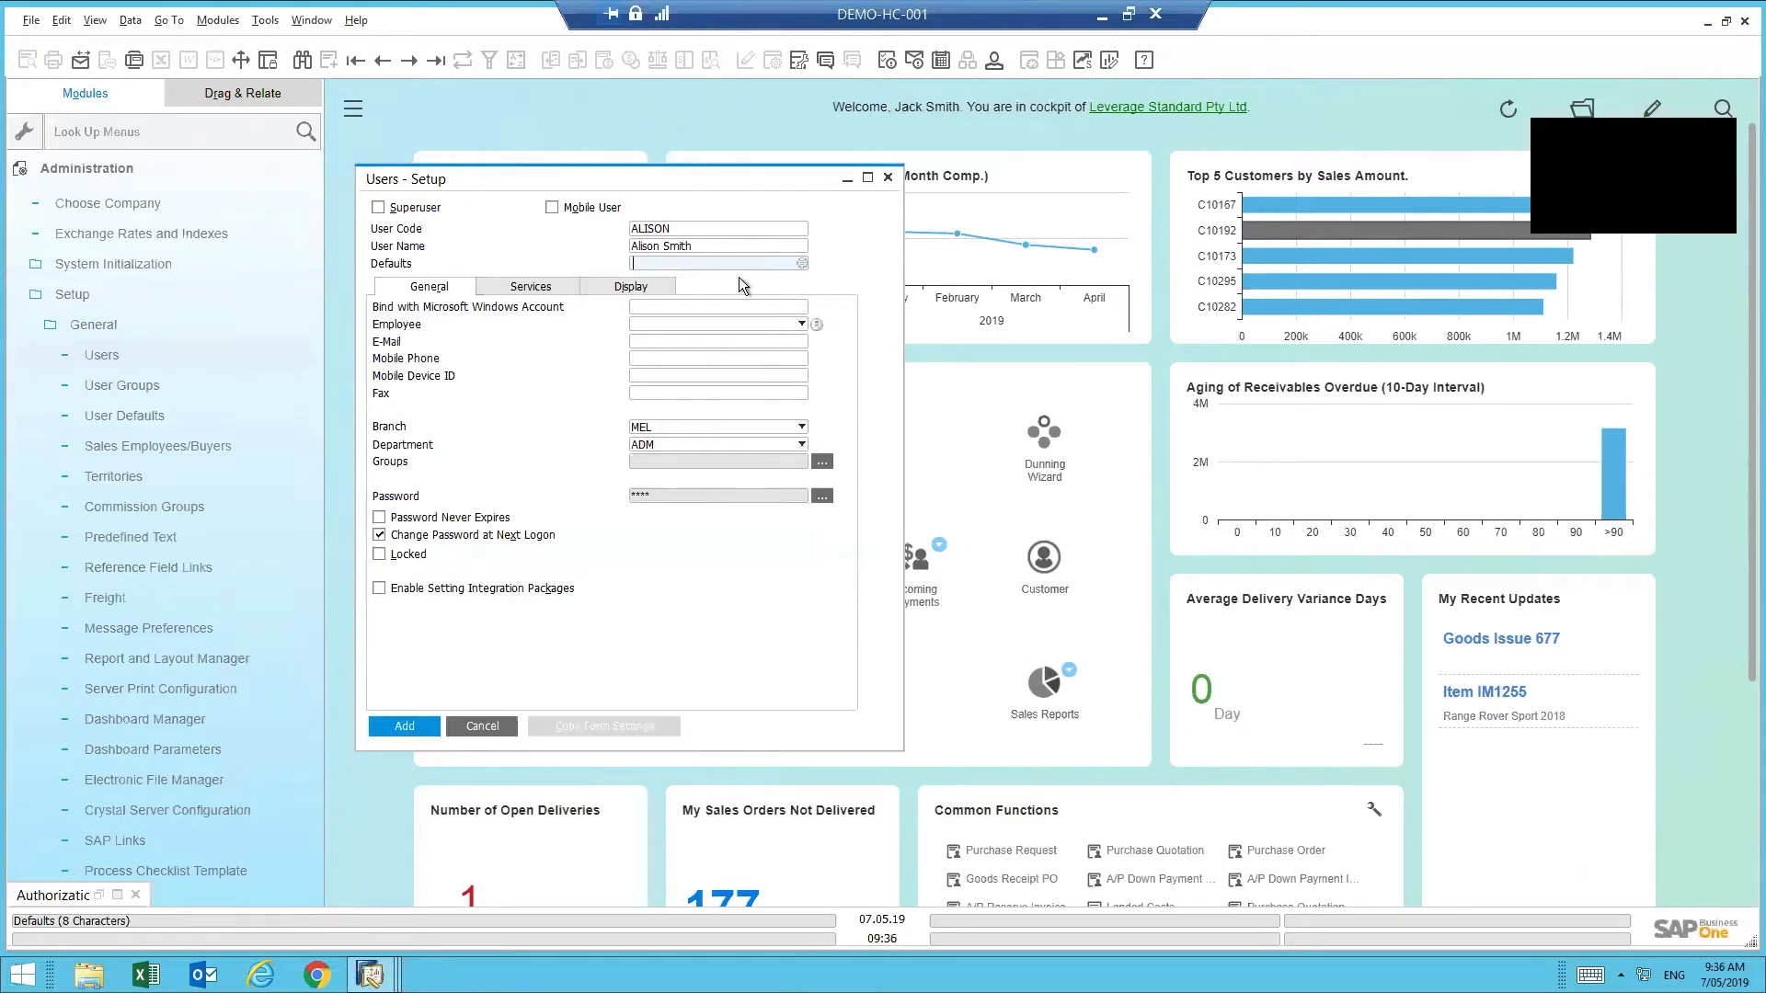
- Assign the MEL-SLS Melbourne Sales defaults to the user and open that defaults record
click(802, 264)
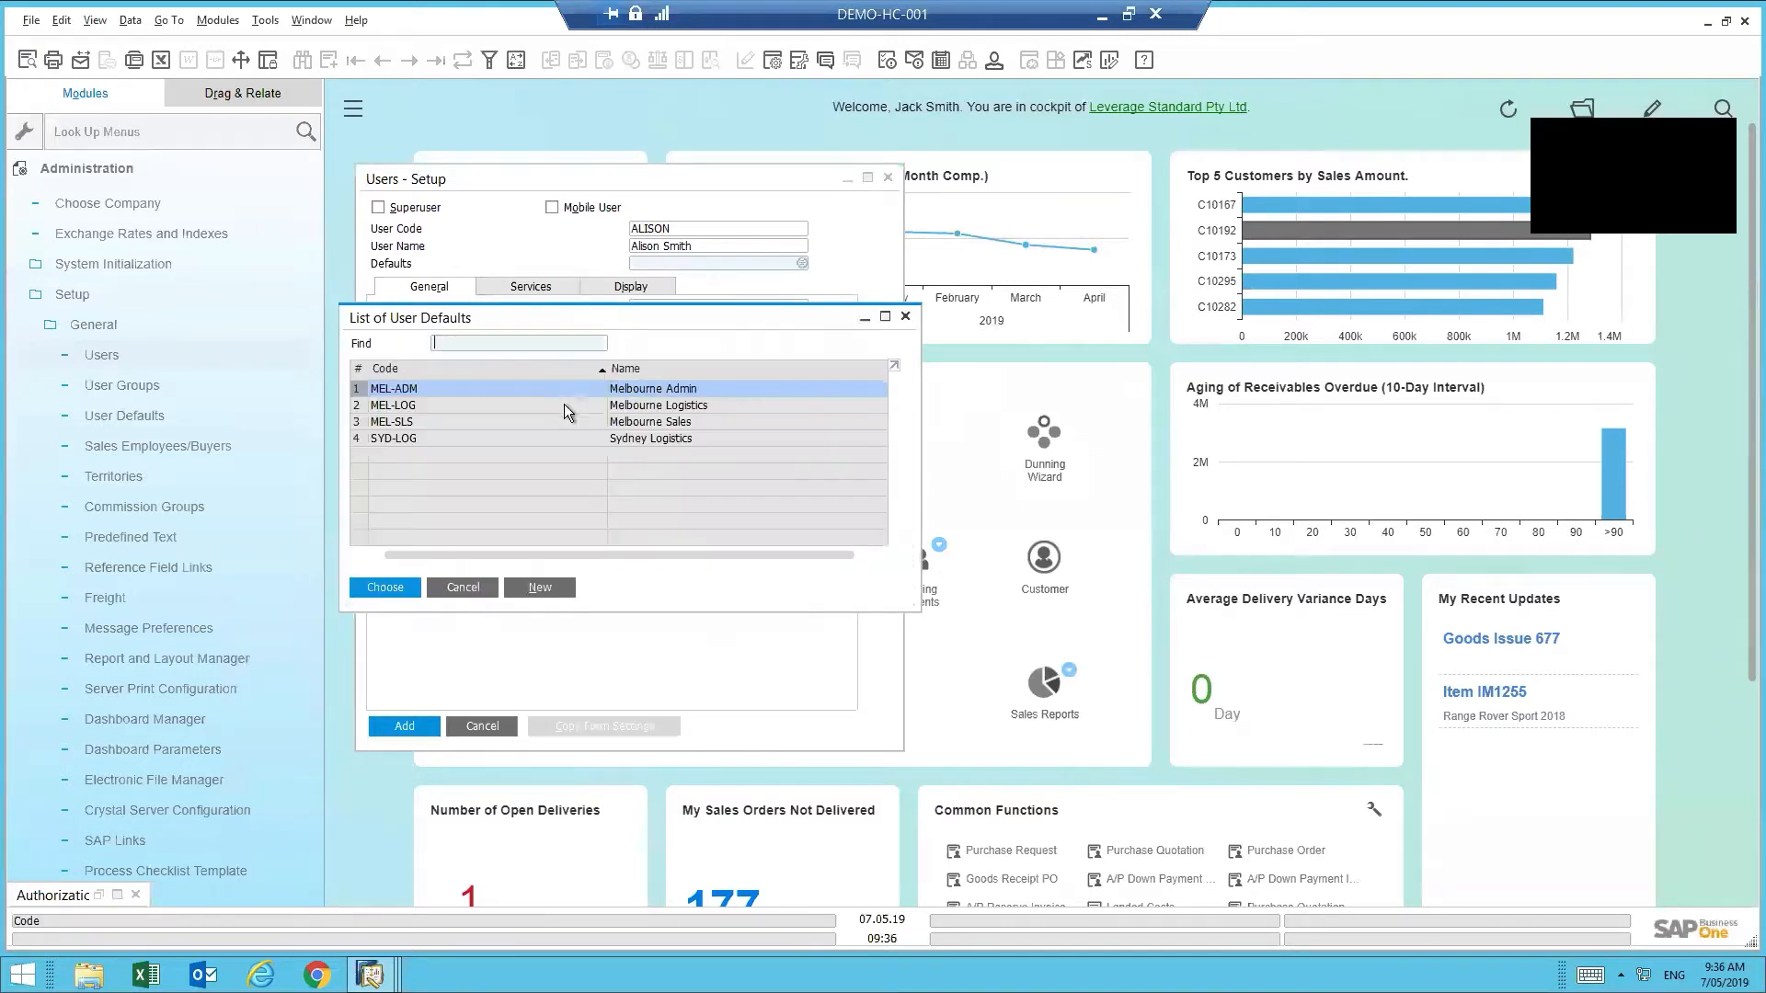
double_click(690, 423)
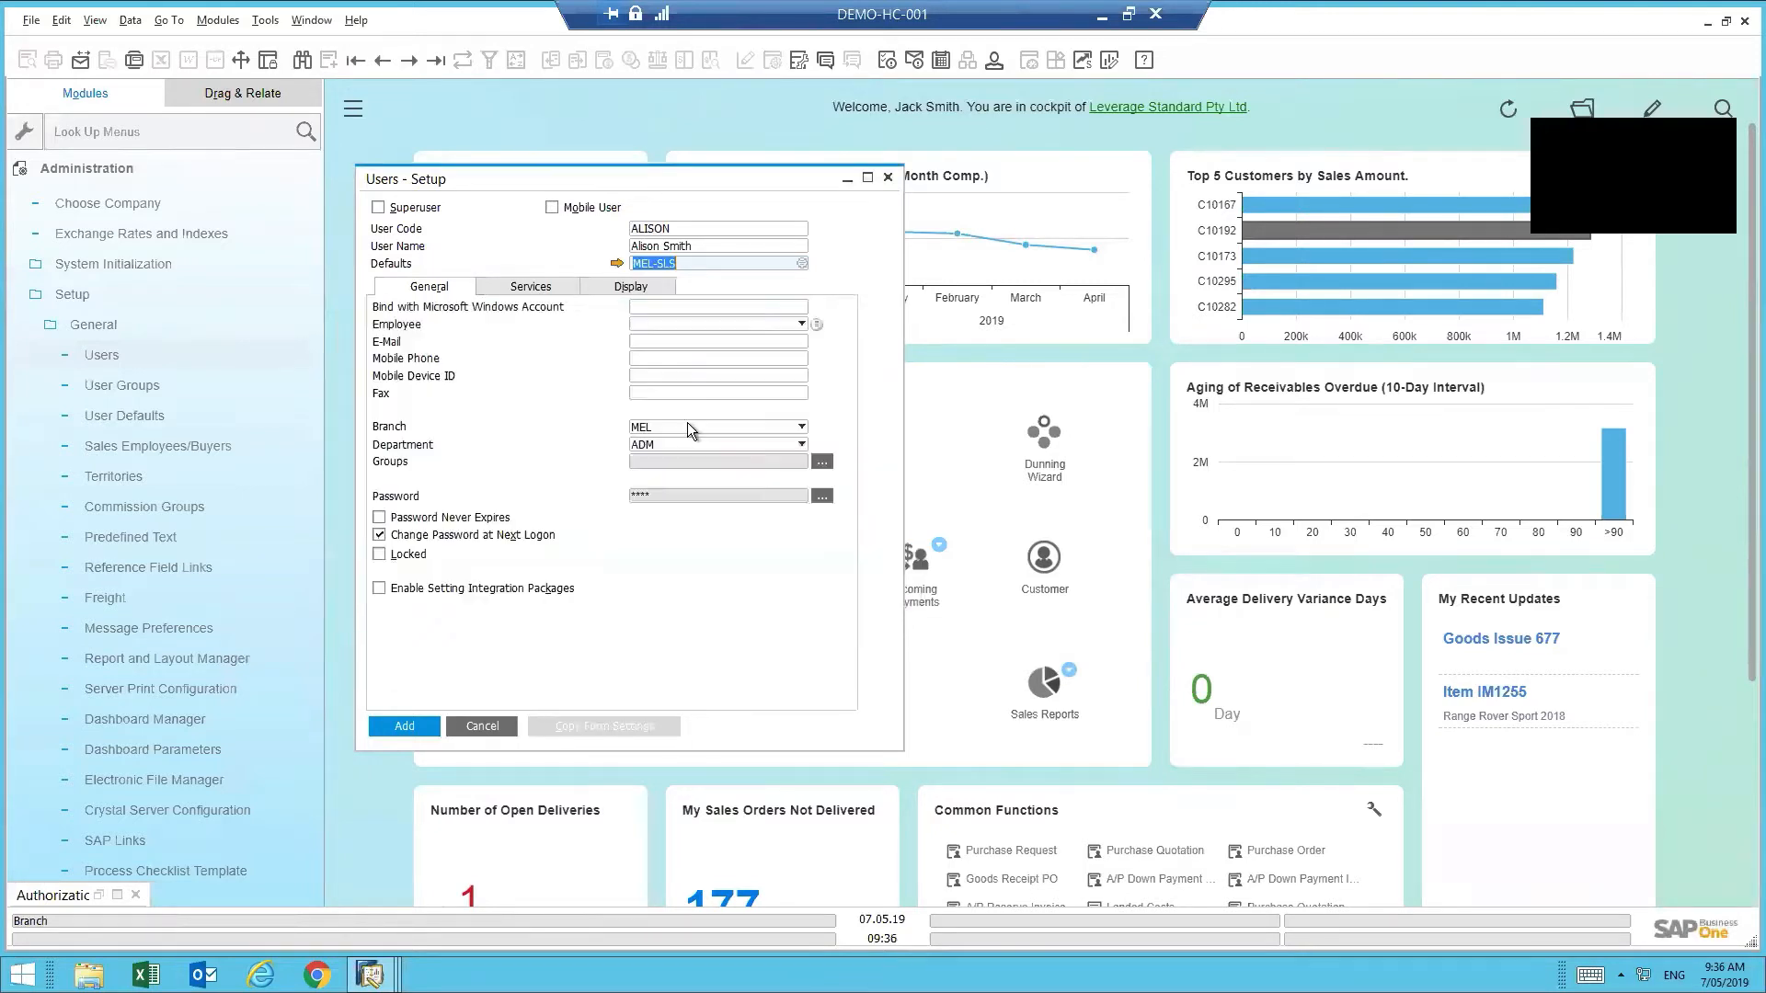
click(616, 264)
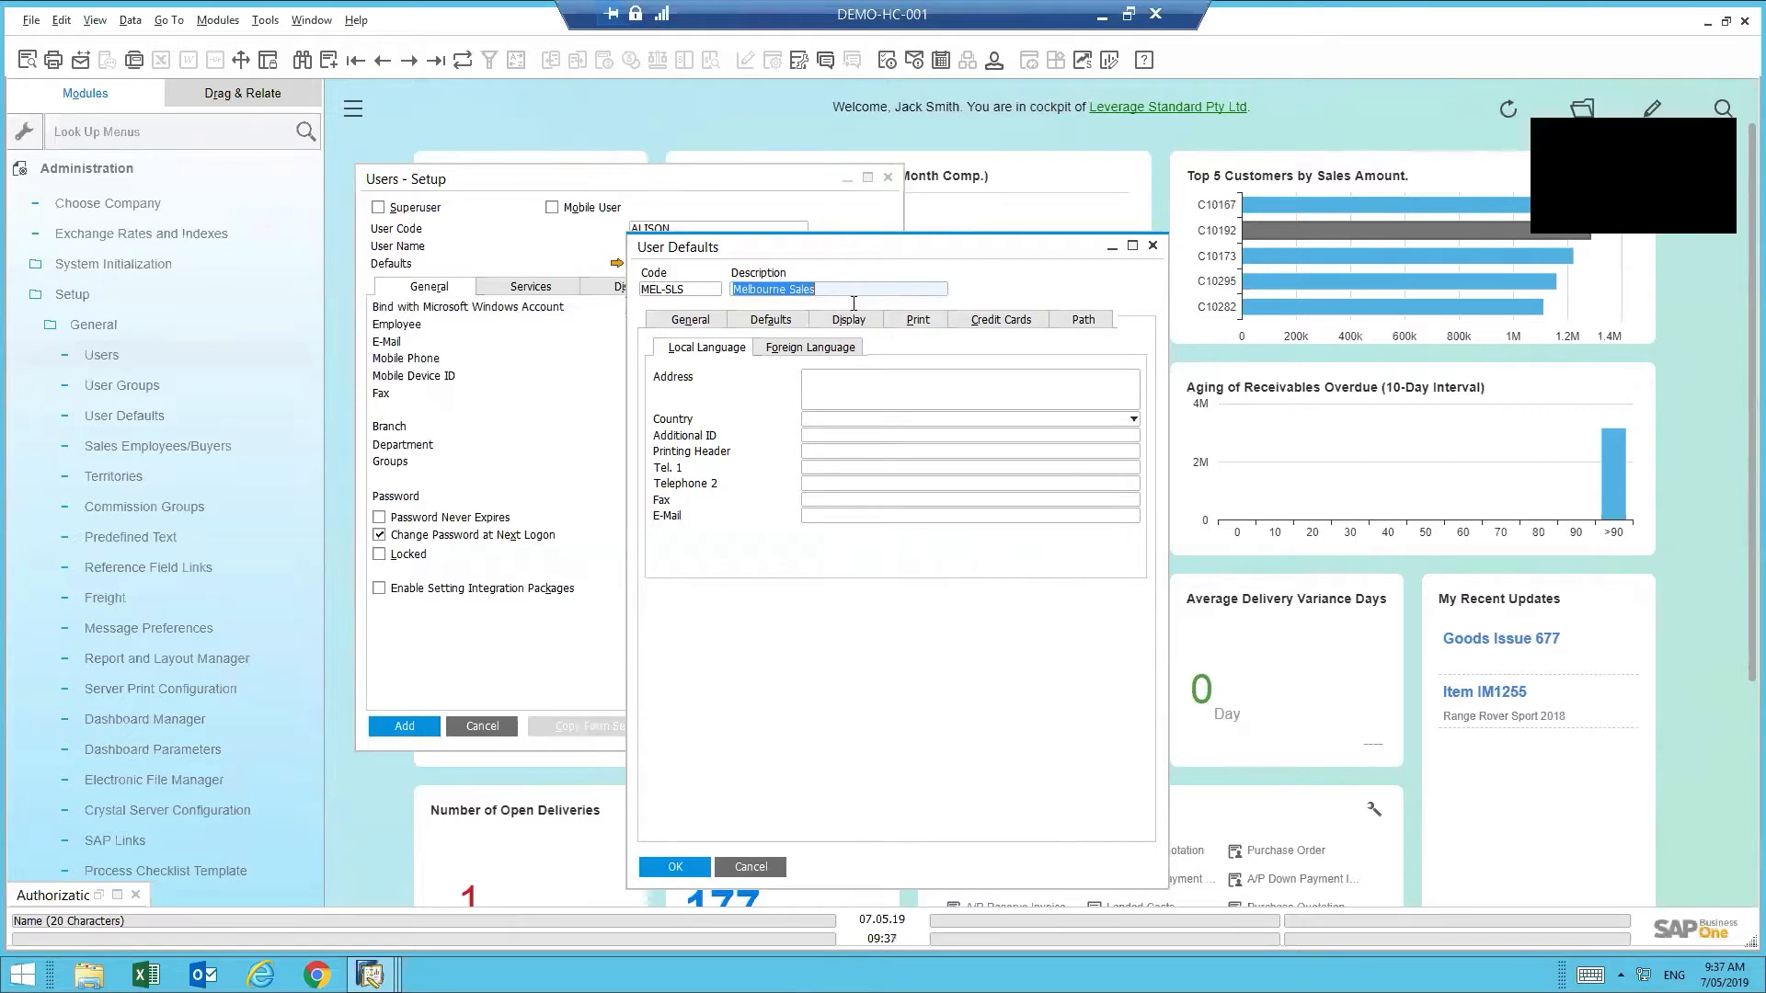
- Review the MEL-SLS defaults: 12H time, DD/MM/YYYY dates and MEL Melbourne Warehouse
click(826, 397)
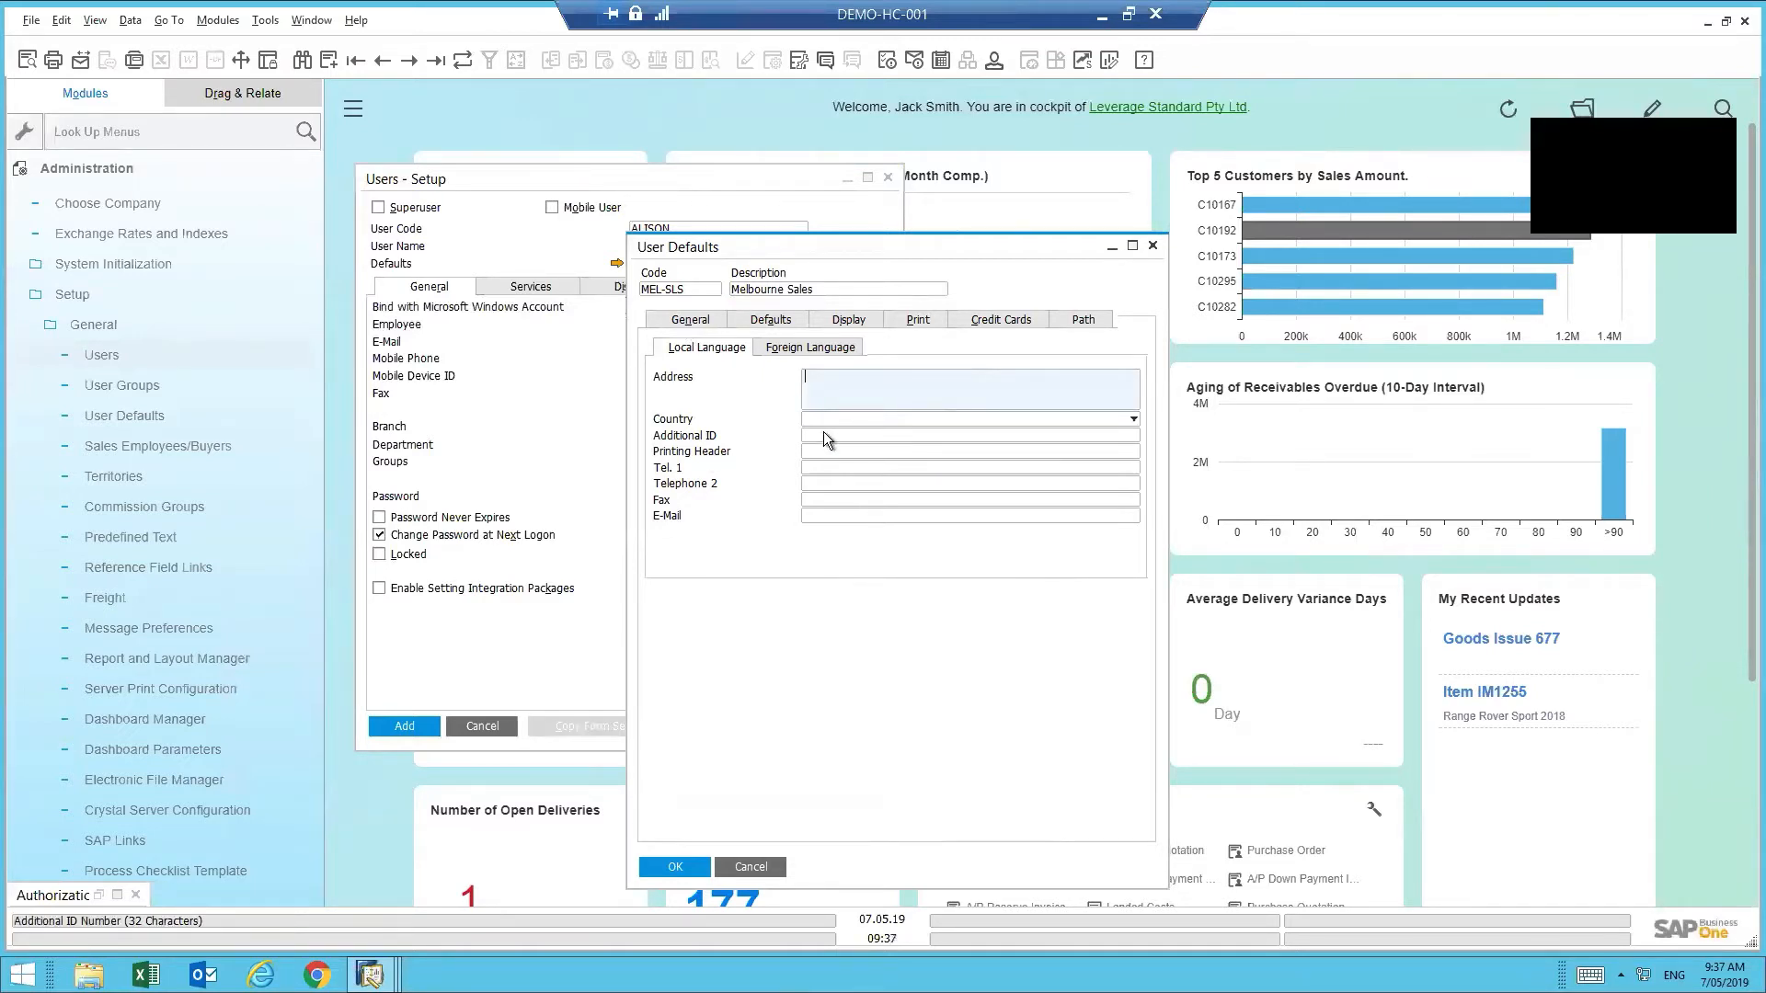
click(787, 318)
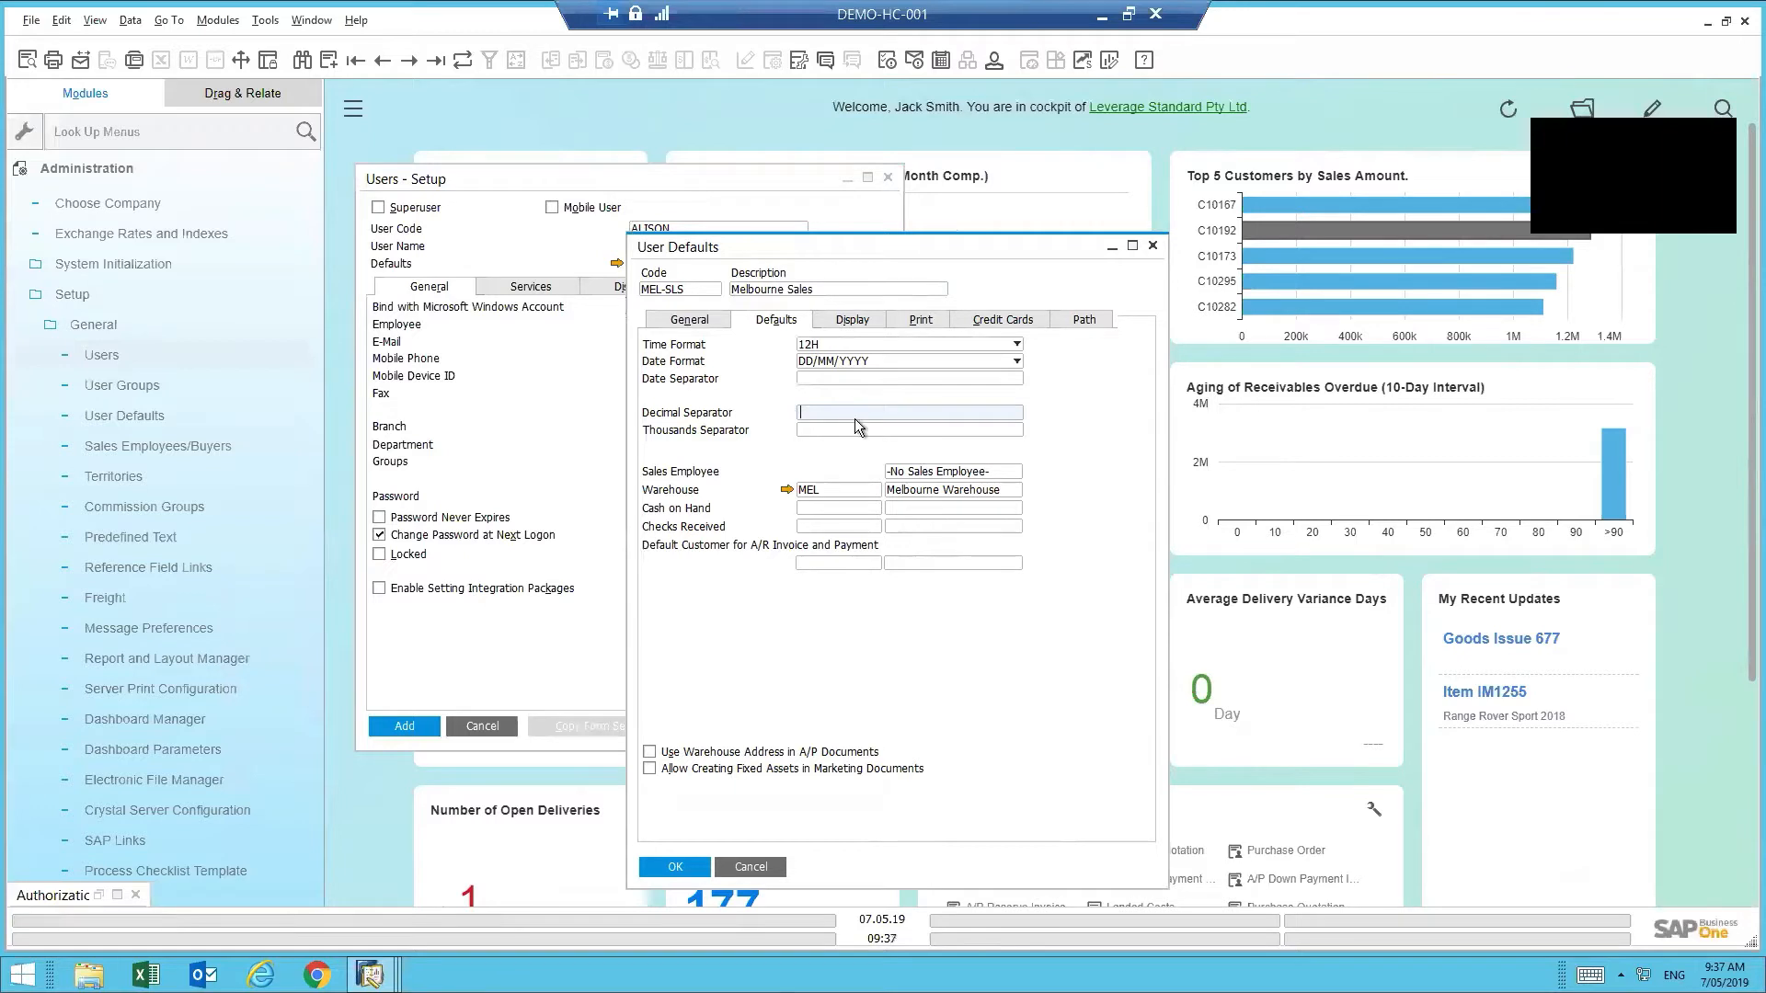
- Review the MEL-SLS display settings: Fiori skin style and font size 12
click(842, 488)
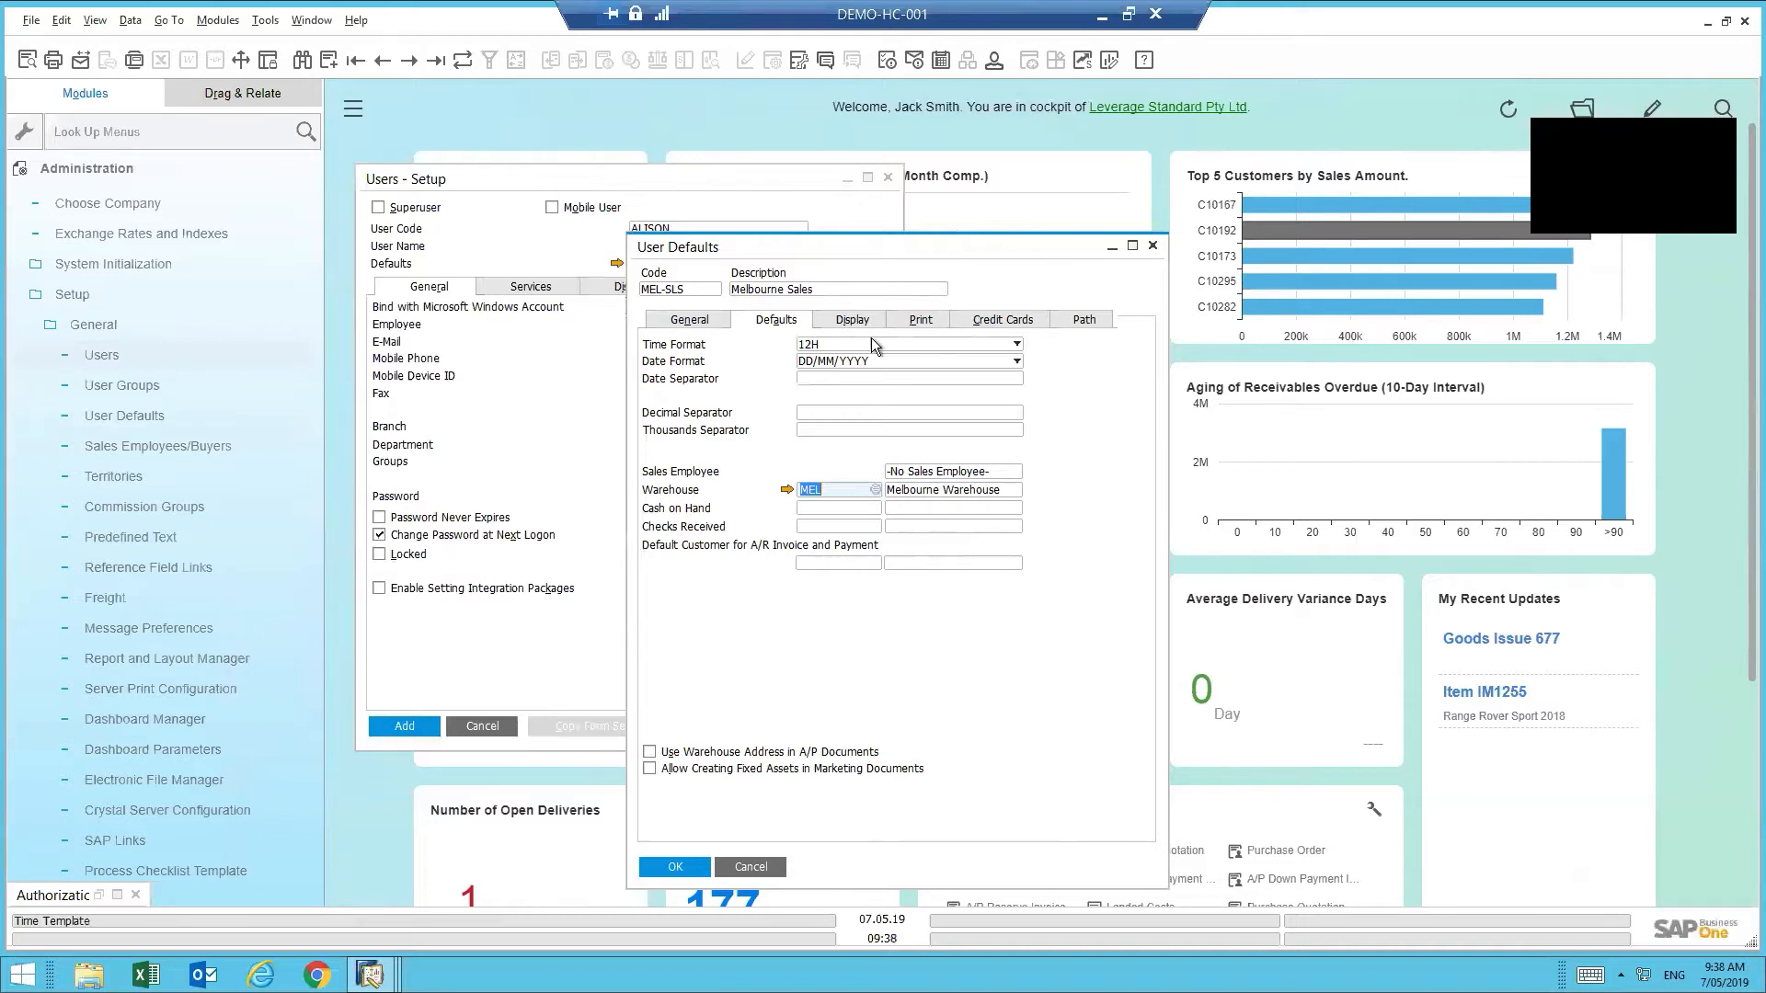
click(854, 322)
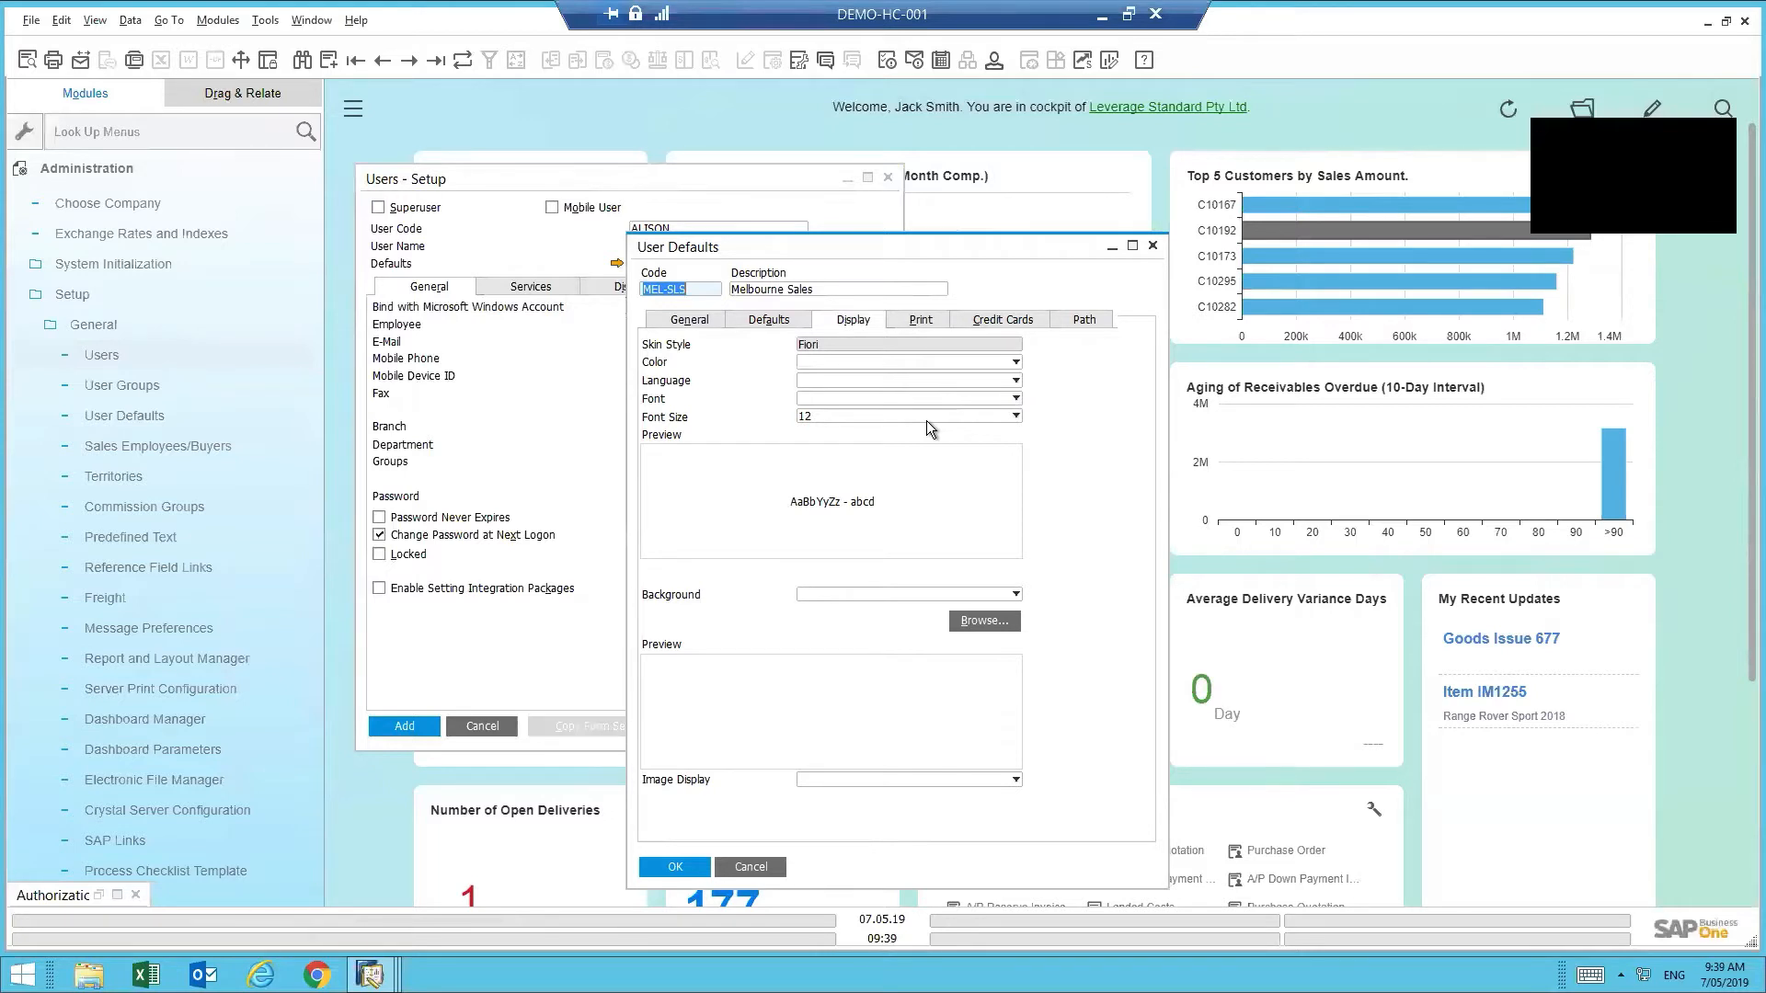
- Inspect the Sales Quotation print settings and cancel User Defaults, keeping MEL-SLS as Defaults
click(920, 319)
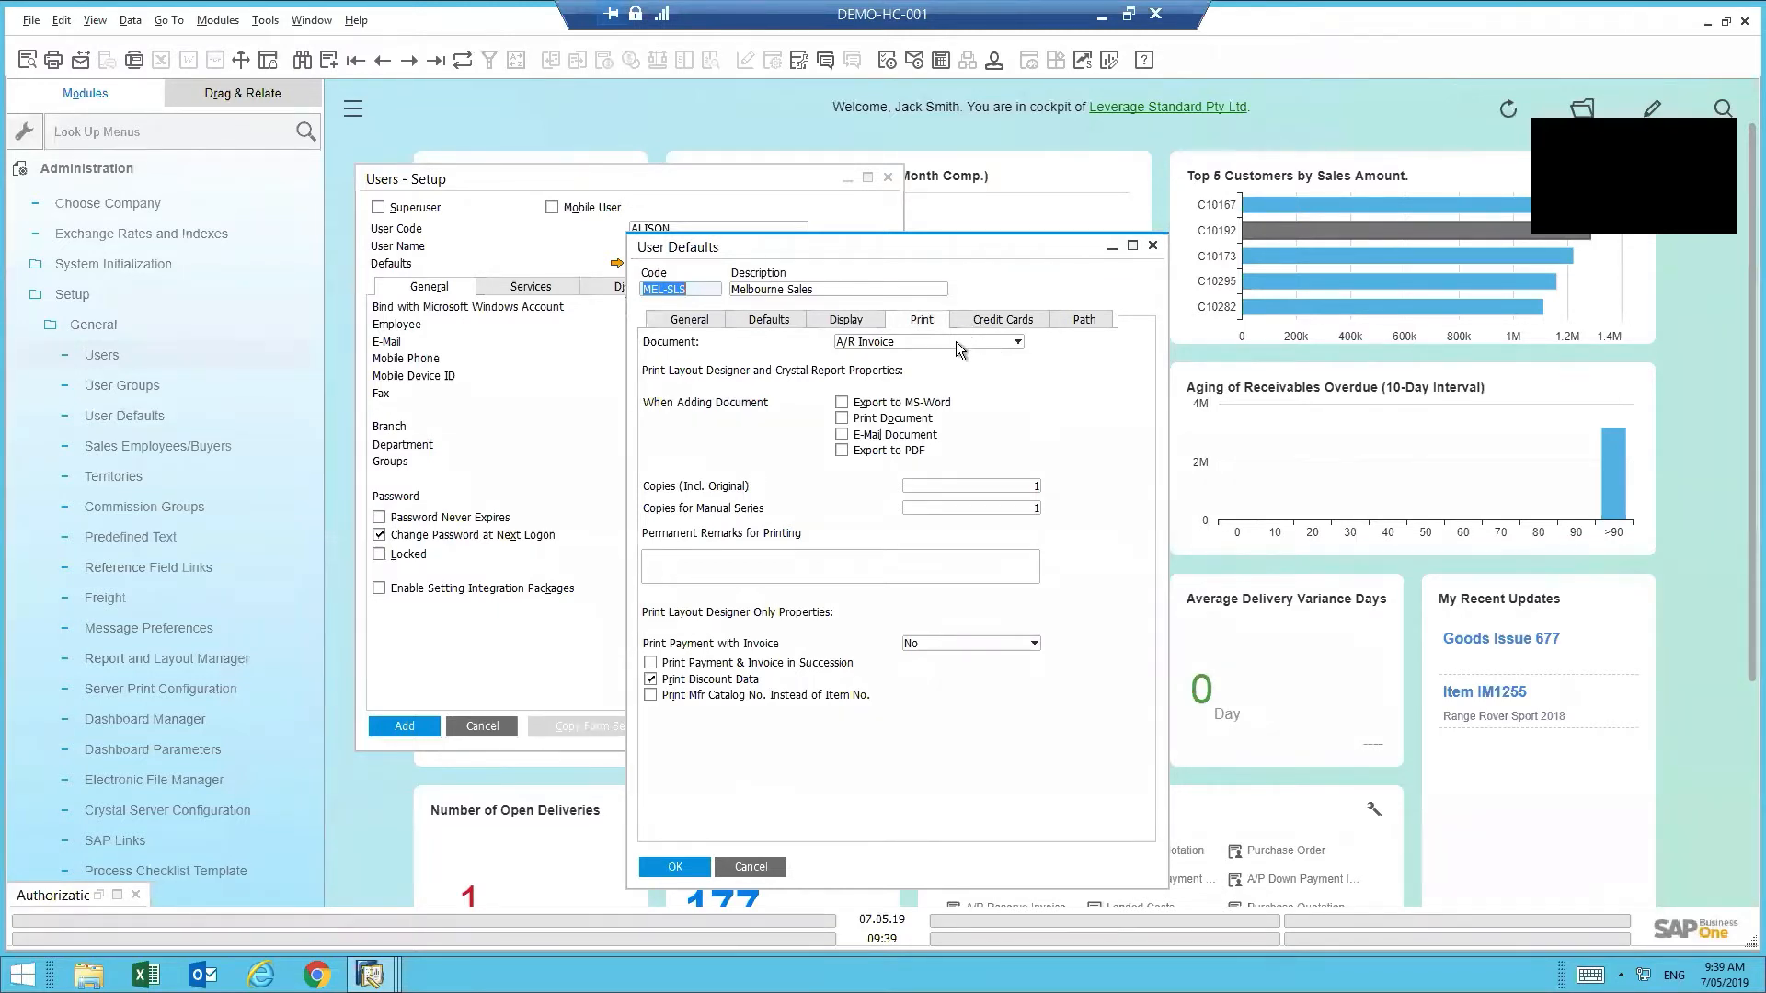
click(956, 340)
scroll(1062, 367, up, 3)
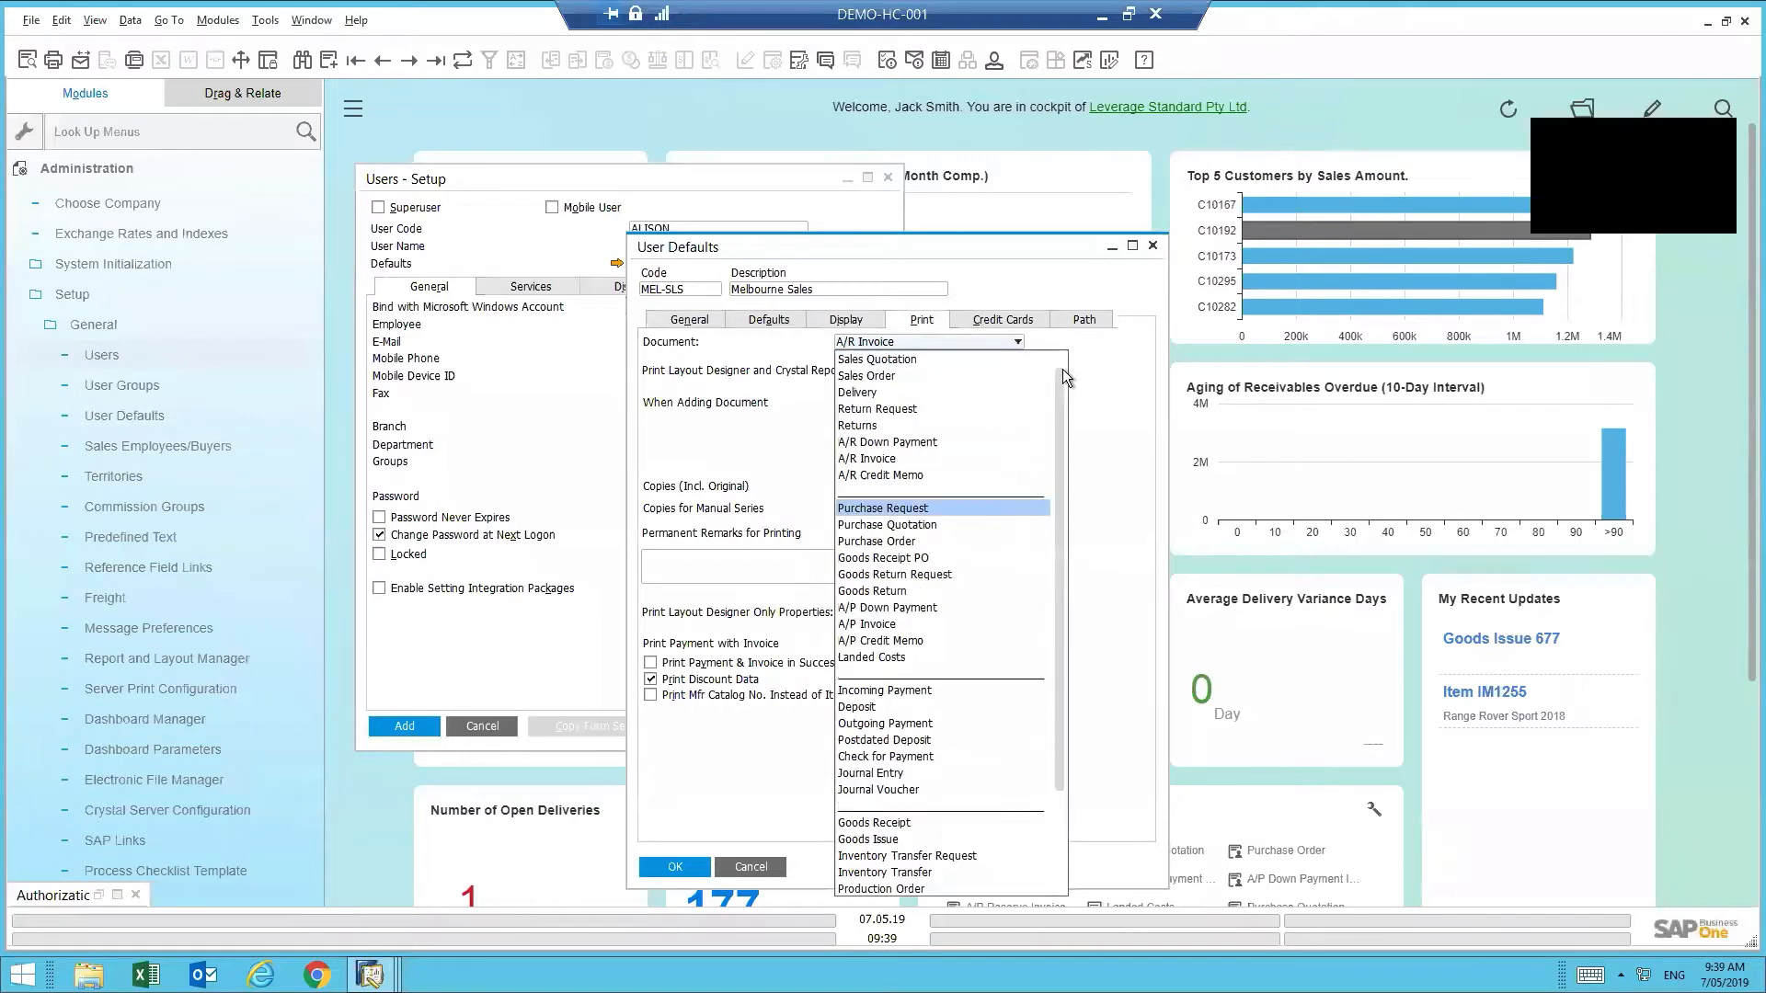
click(947, 362)
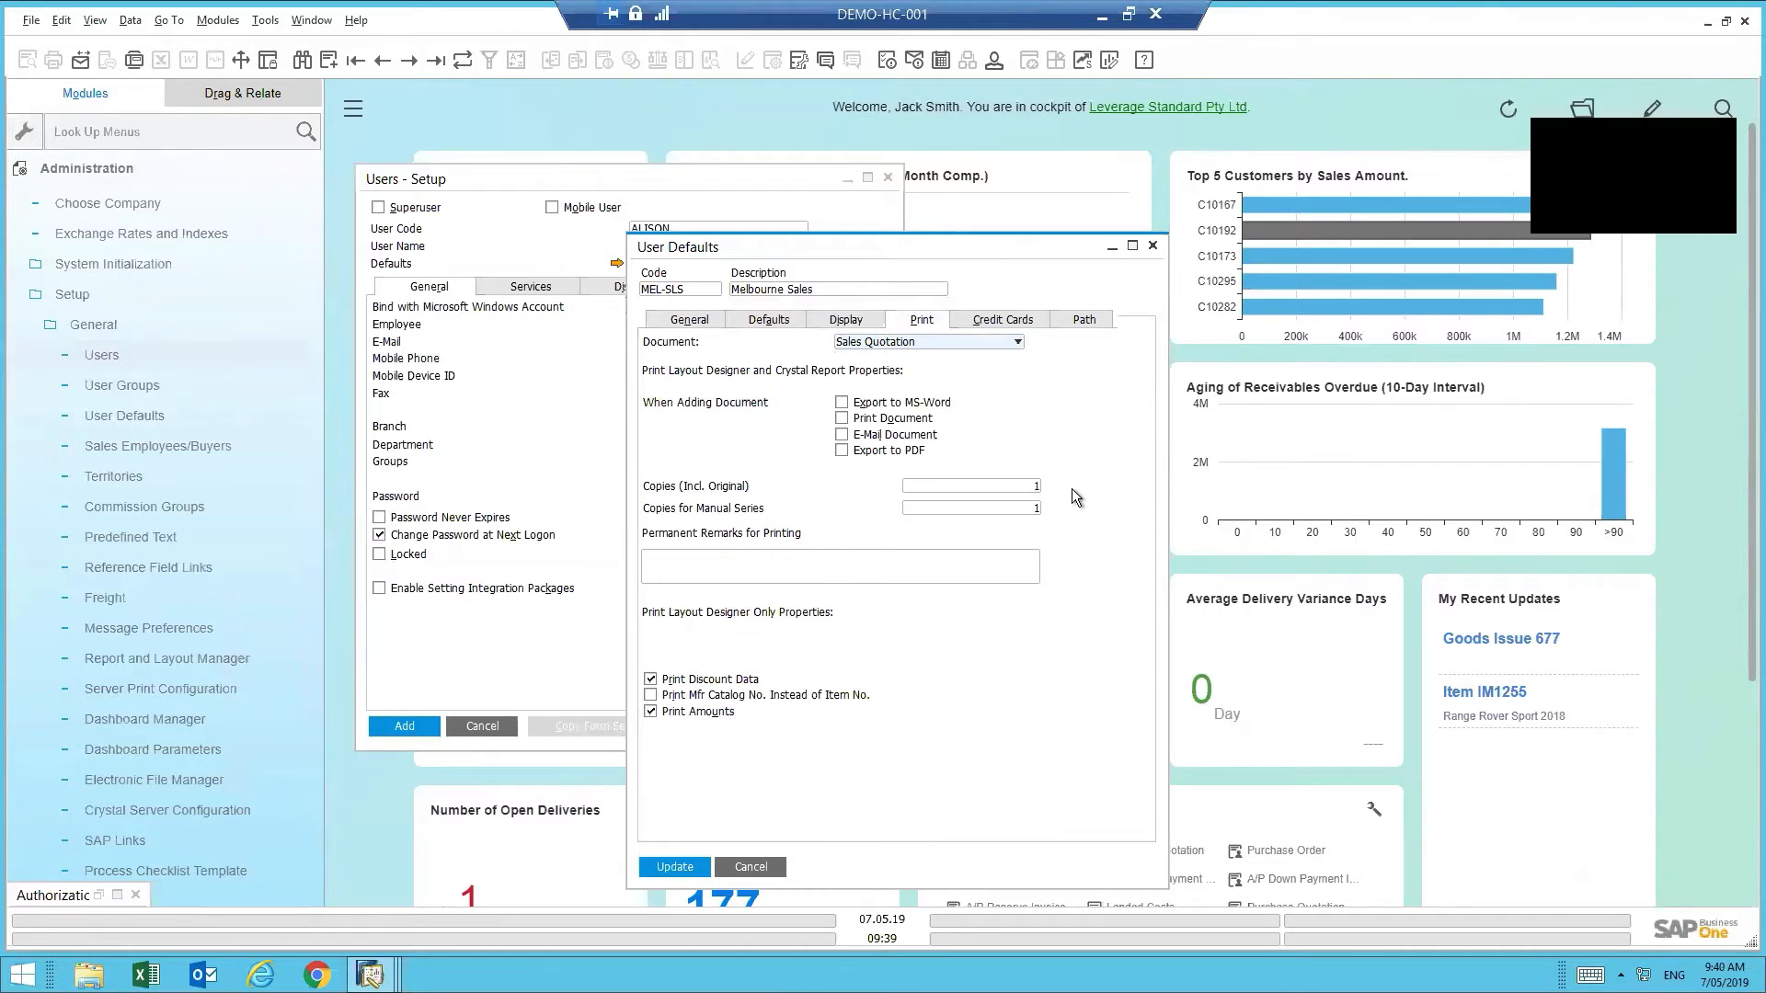
click(759, 869)
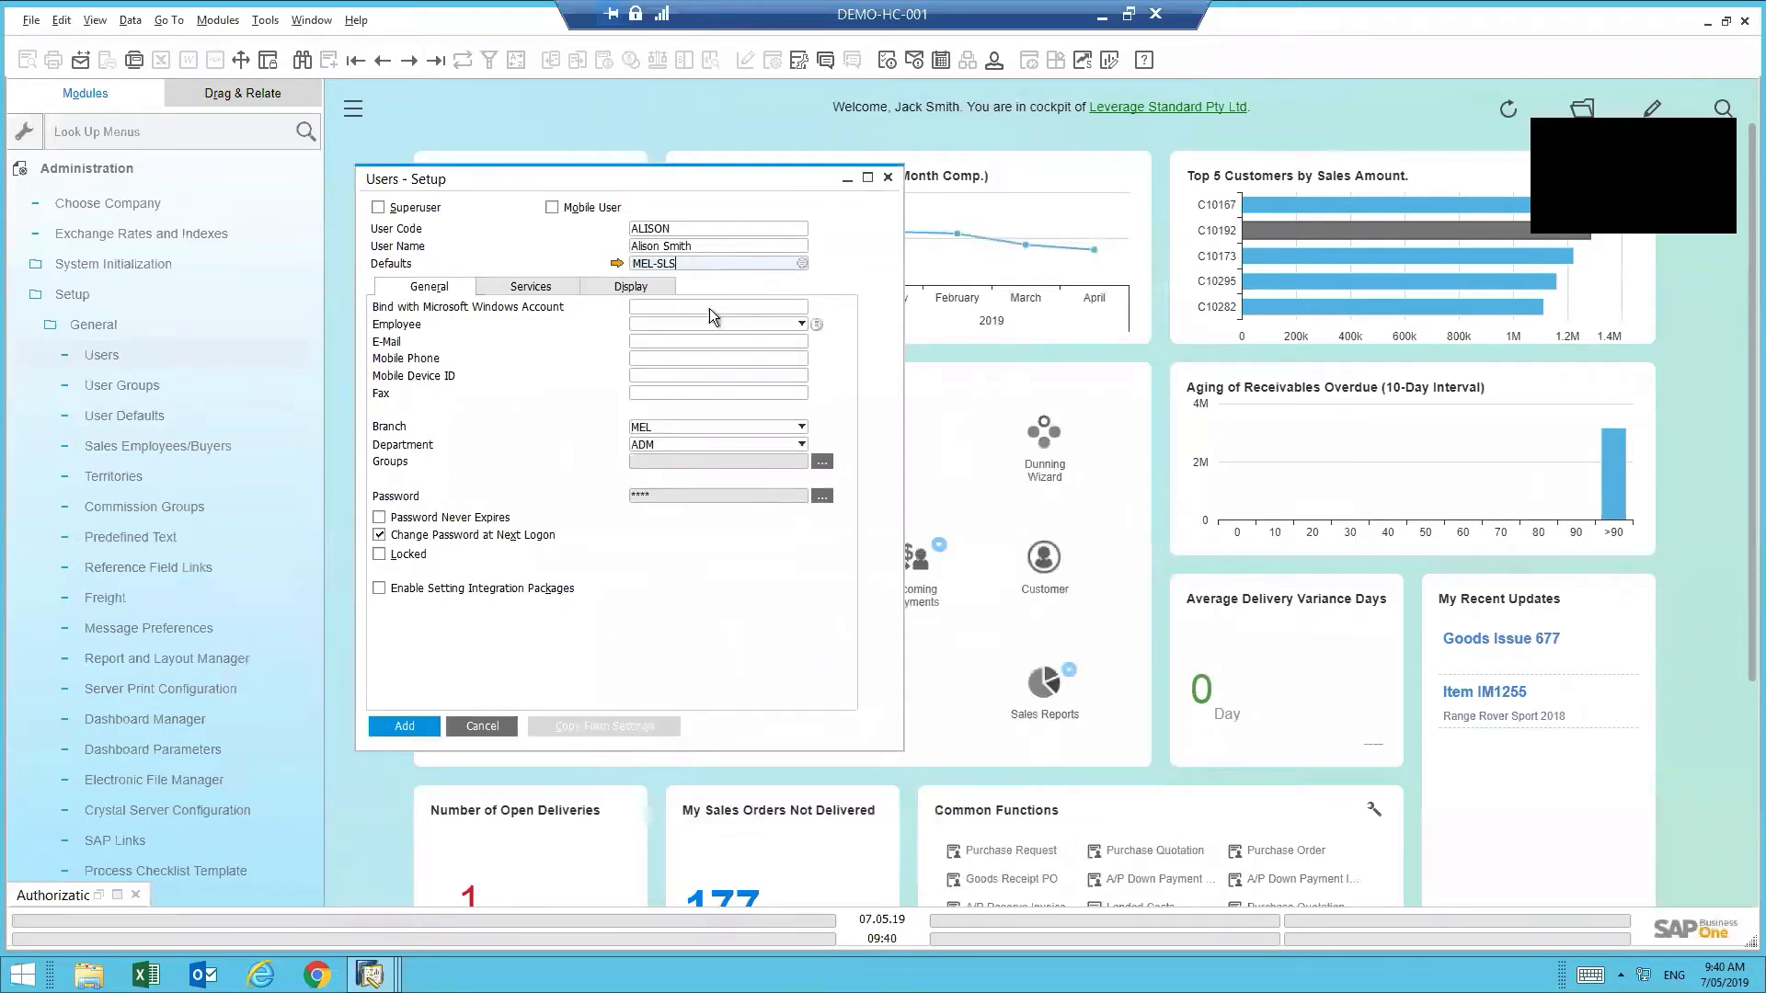
click(709, 308)
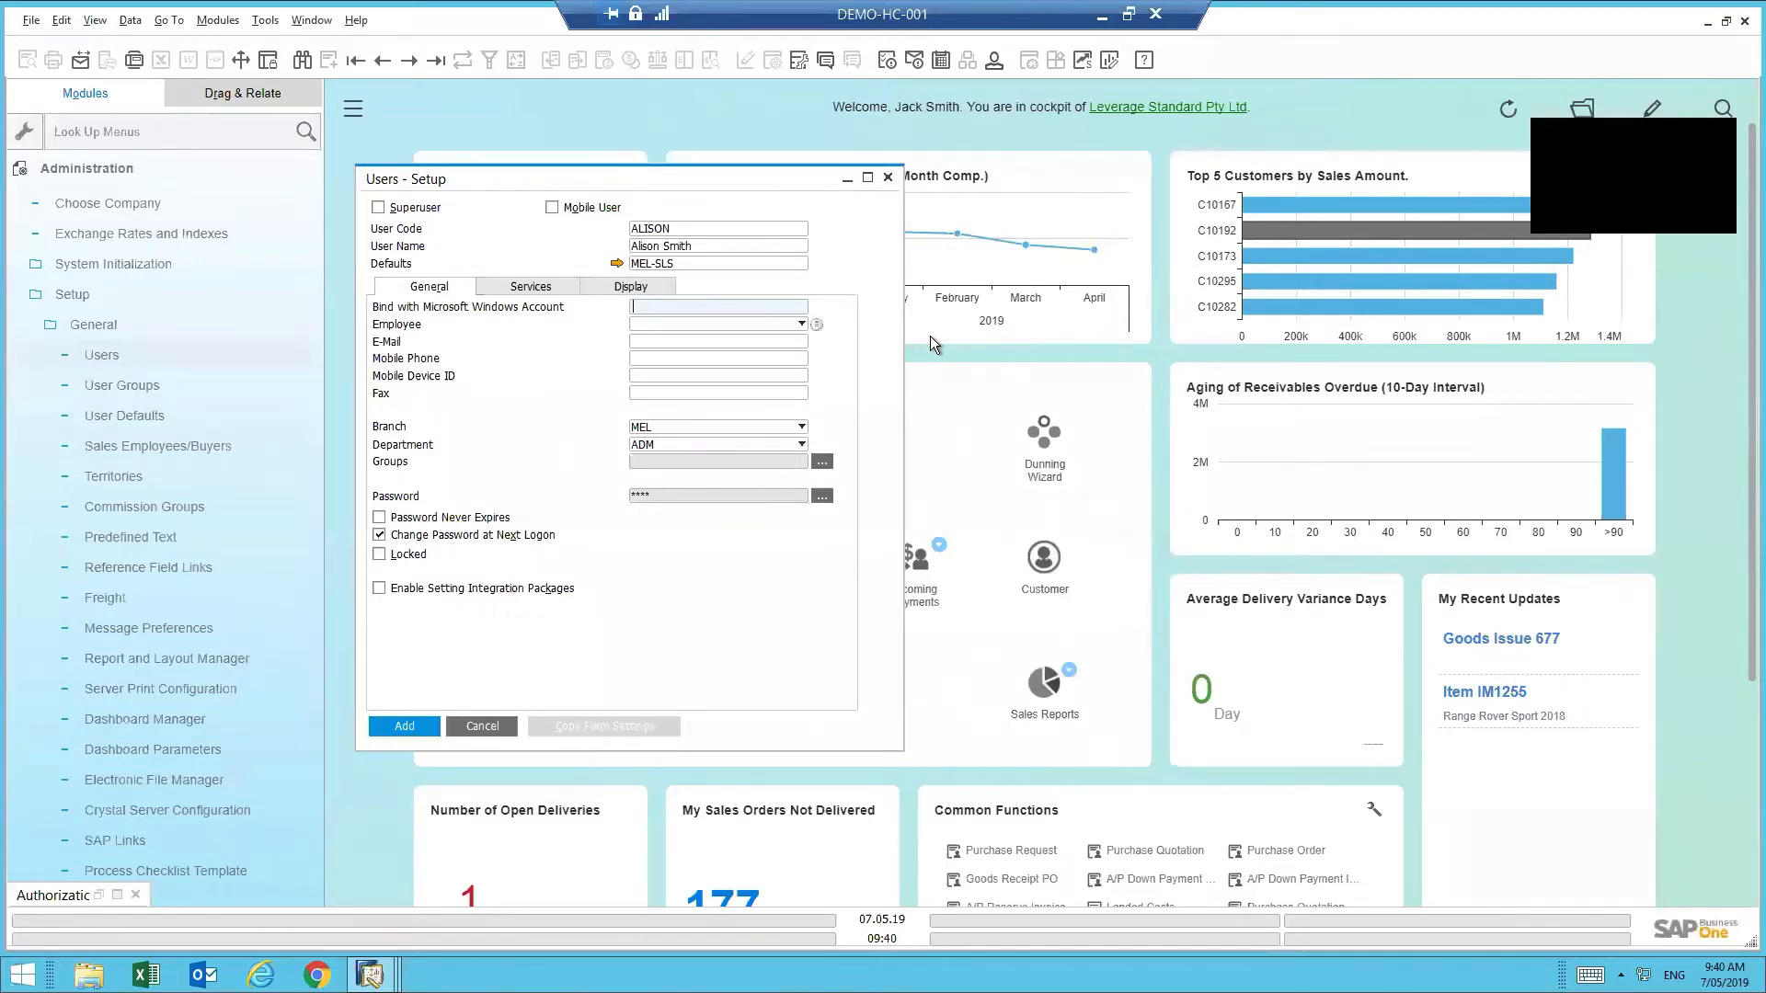
- Bind the new user to their Microsoft Windows domain account
text(domain\)
text(l)
key(BackSpace)
key(BackSpace)
text(alisons)
click(647, 353)
- Fill in the user's e-mail address, leaving Mobile Phone, Mobile Device ID and Fax empty
click(650, 342)
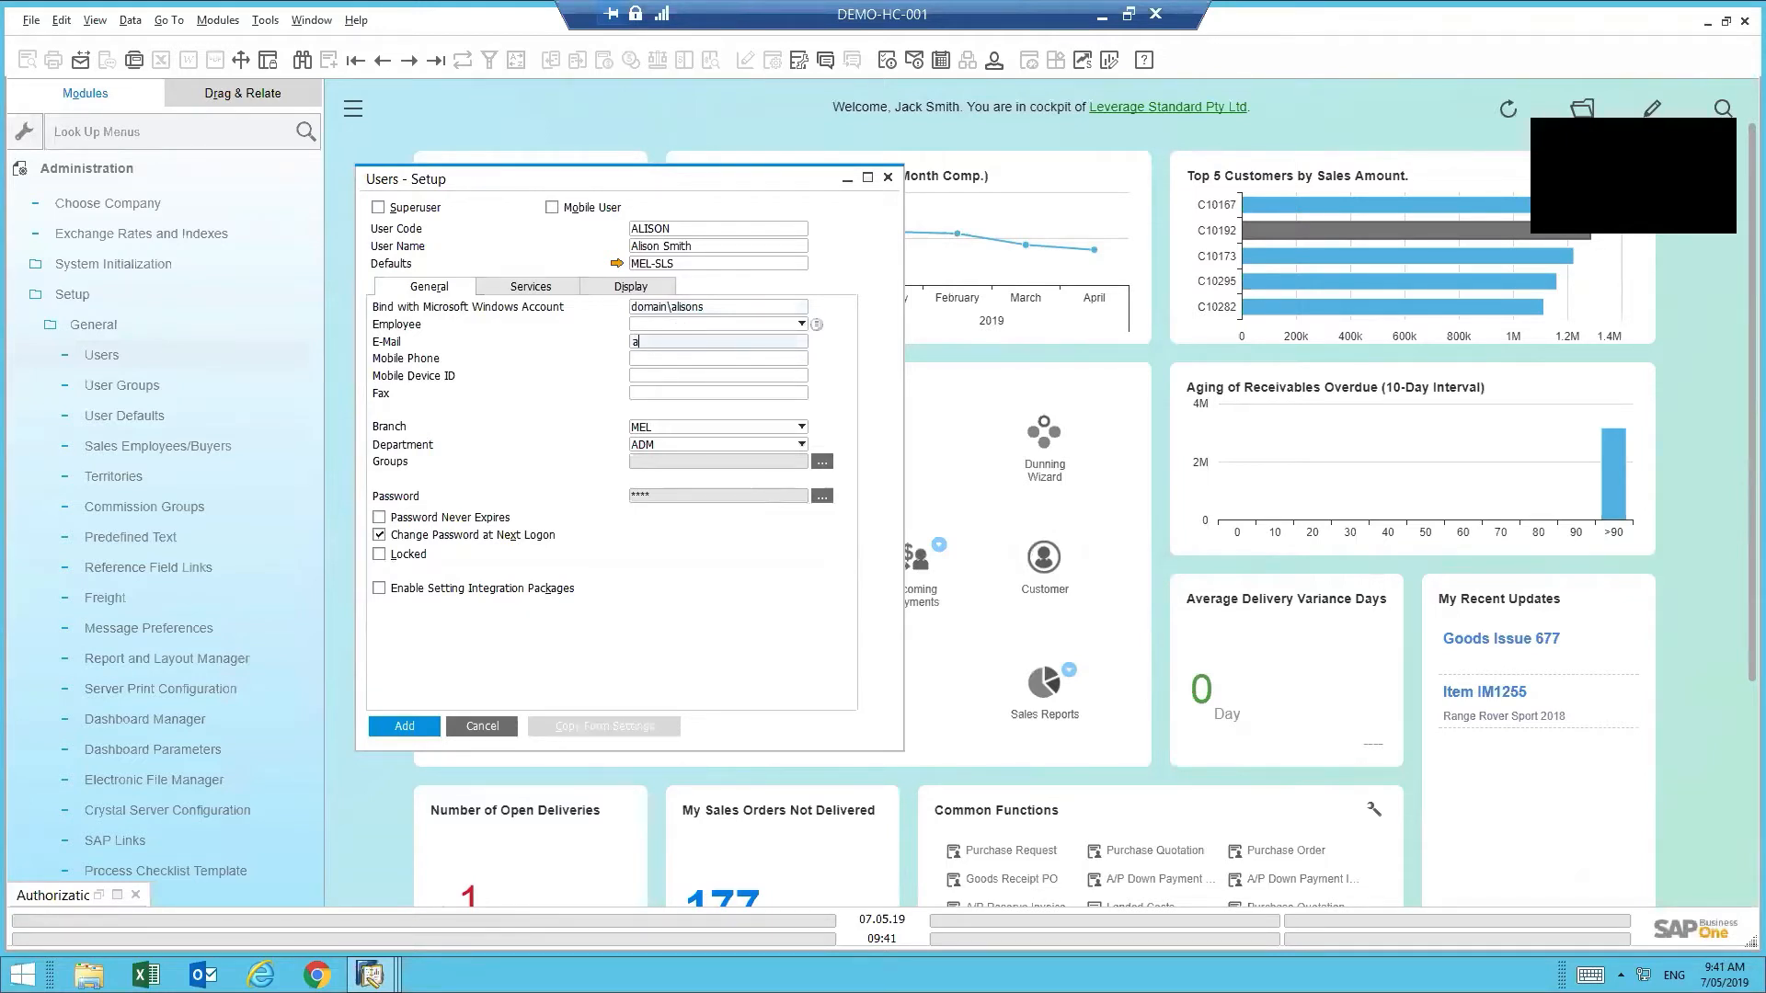
key(Tab)
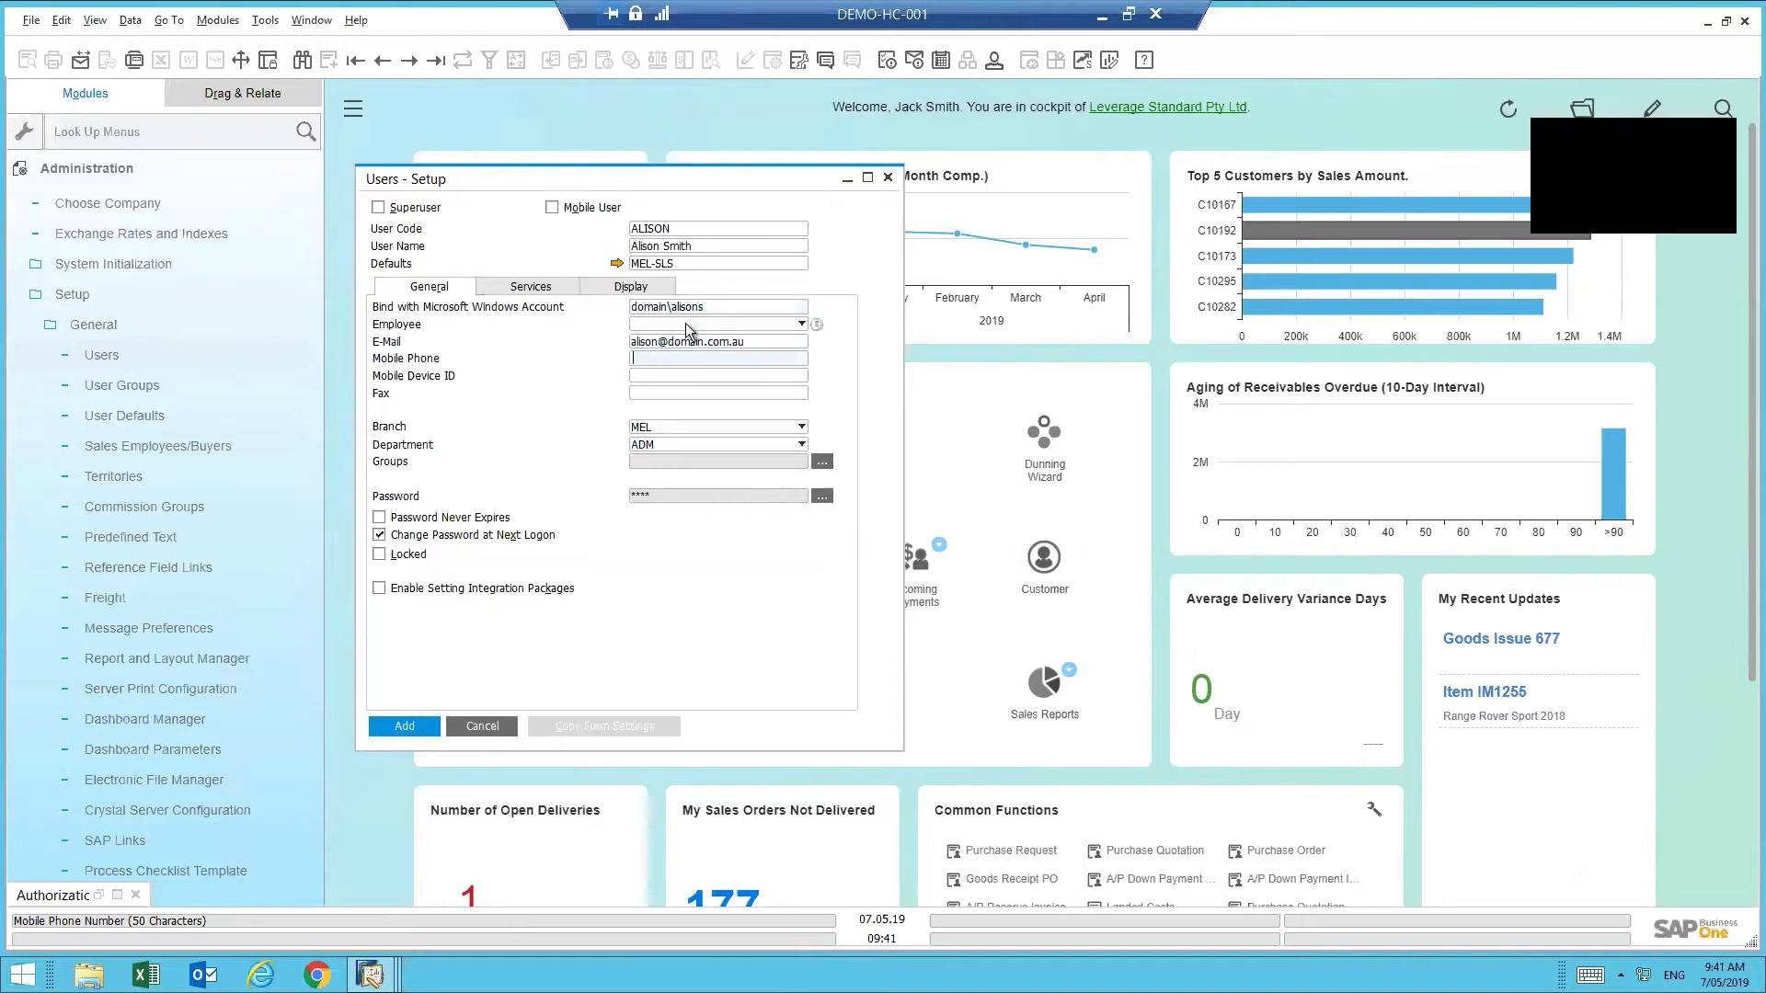
key(Tab)
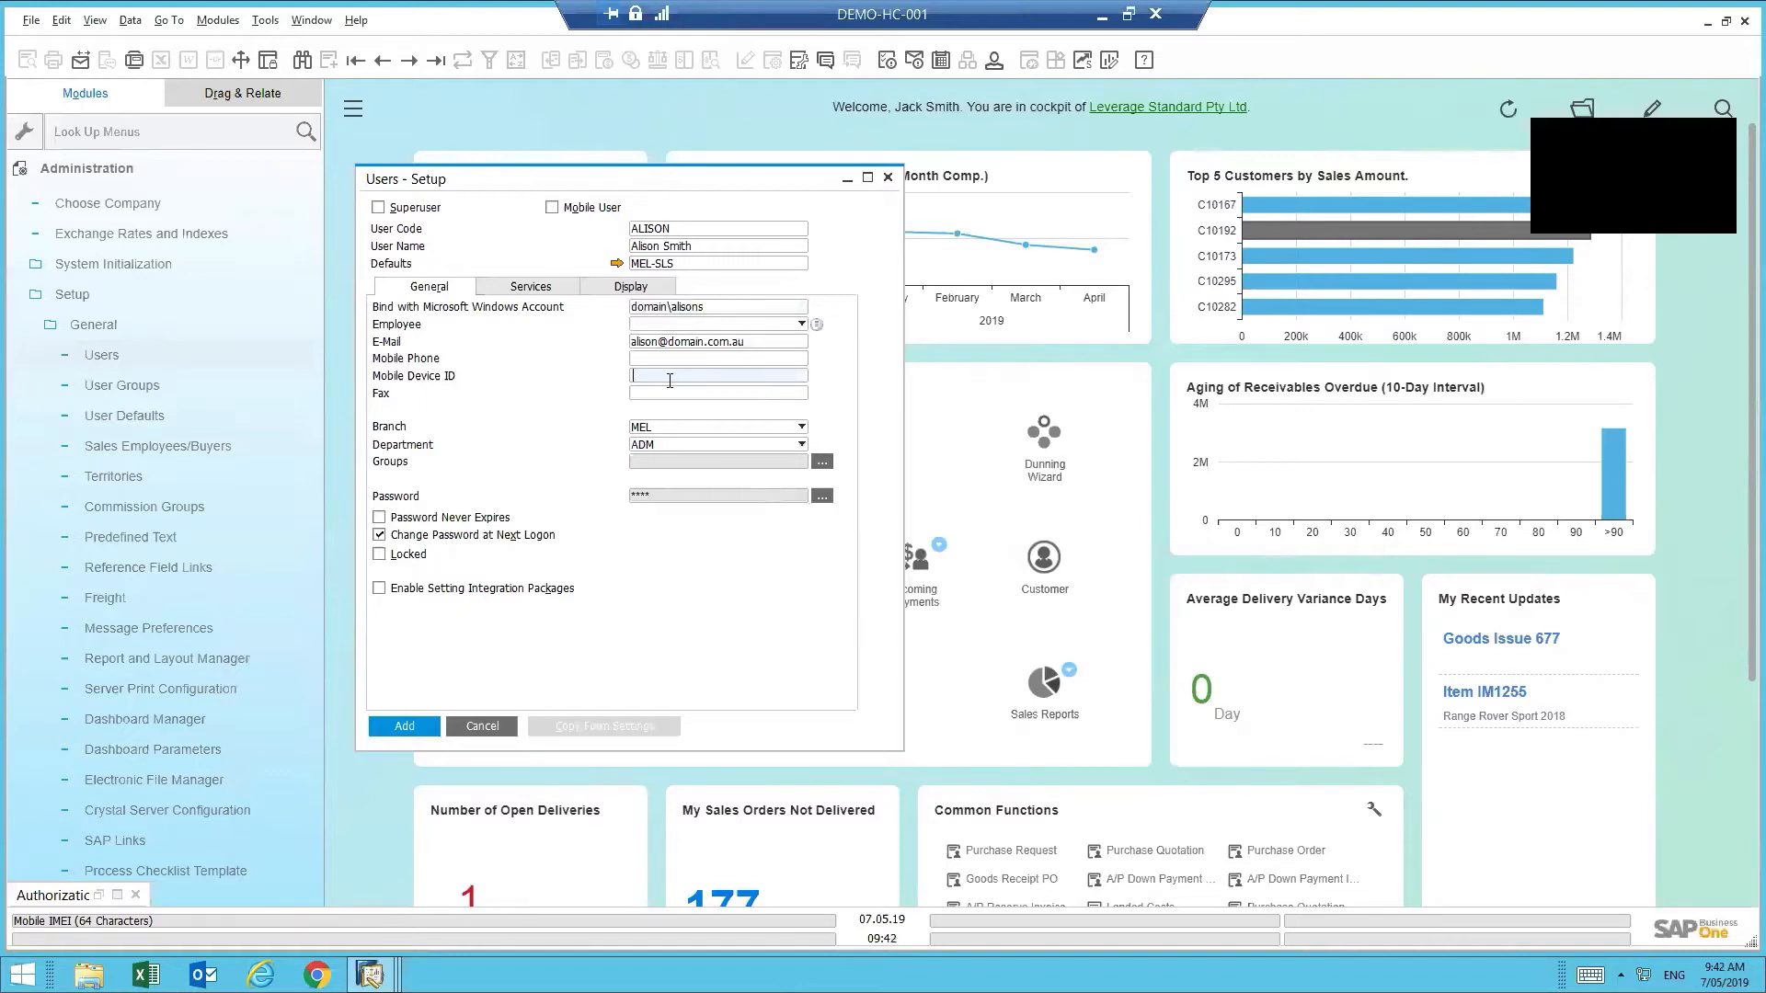
click(643, 394)
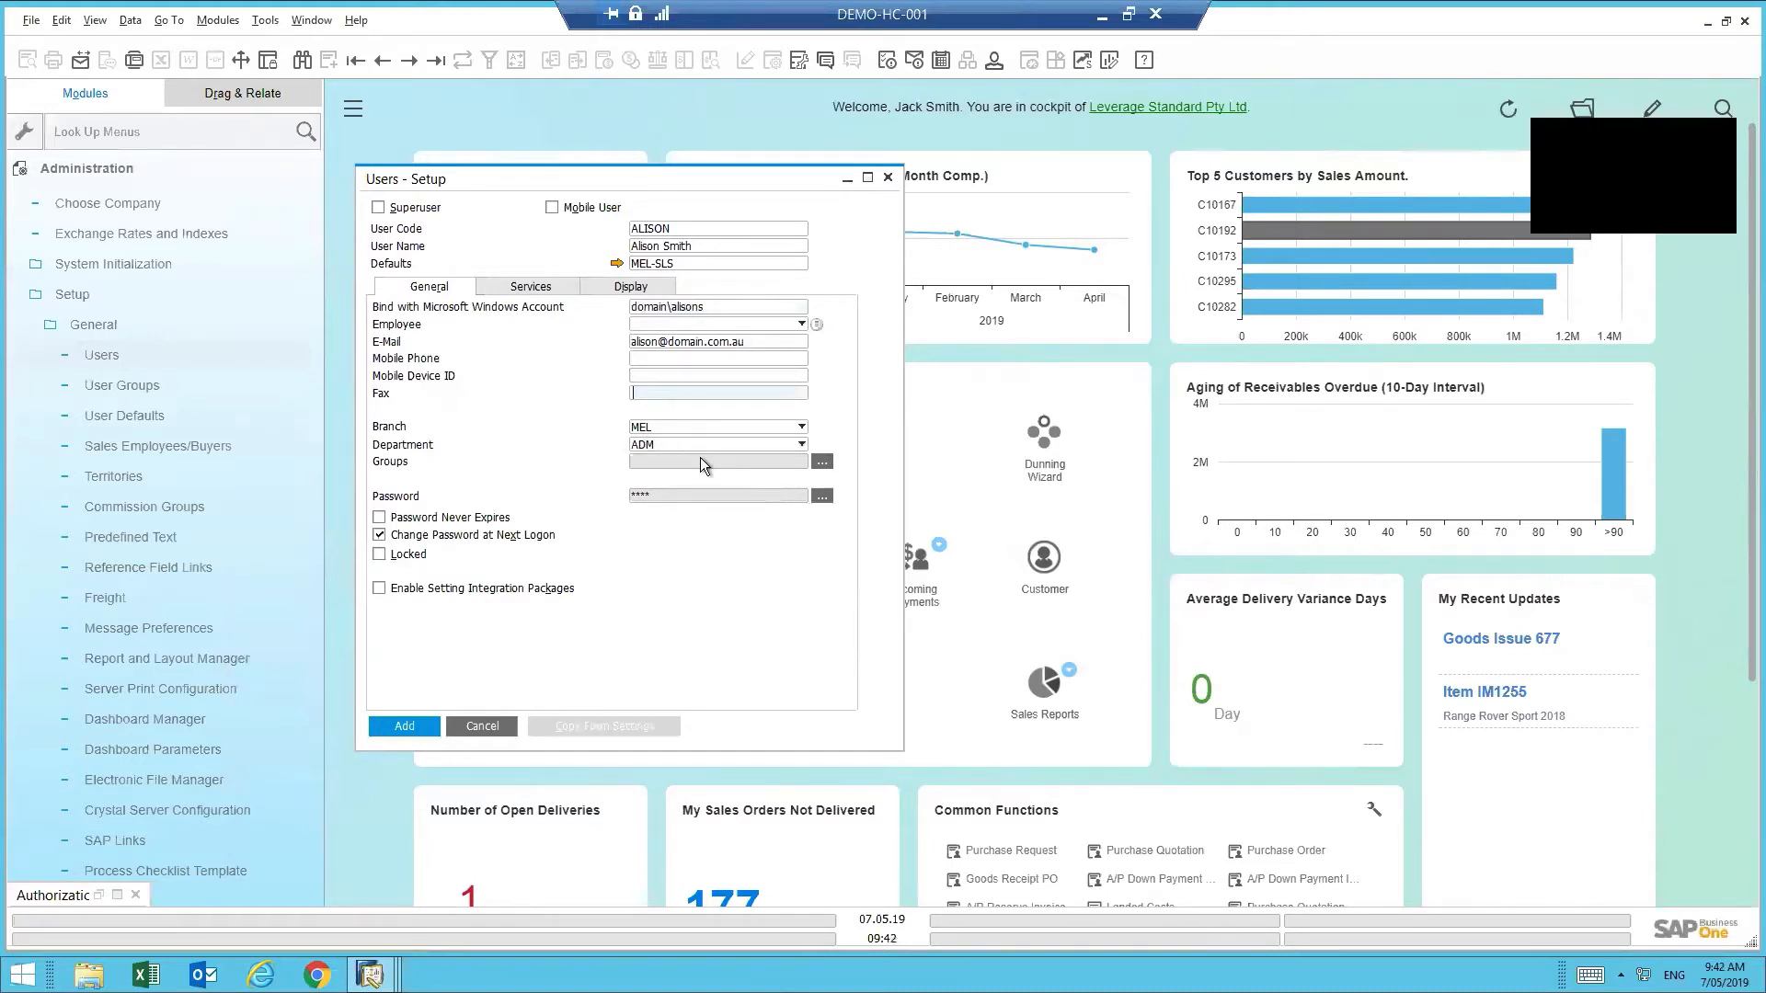
- Keep branch MEL and change the user's department from ADM to SLS
click(659, 429)
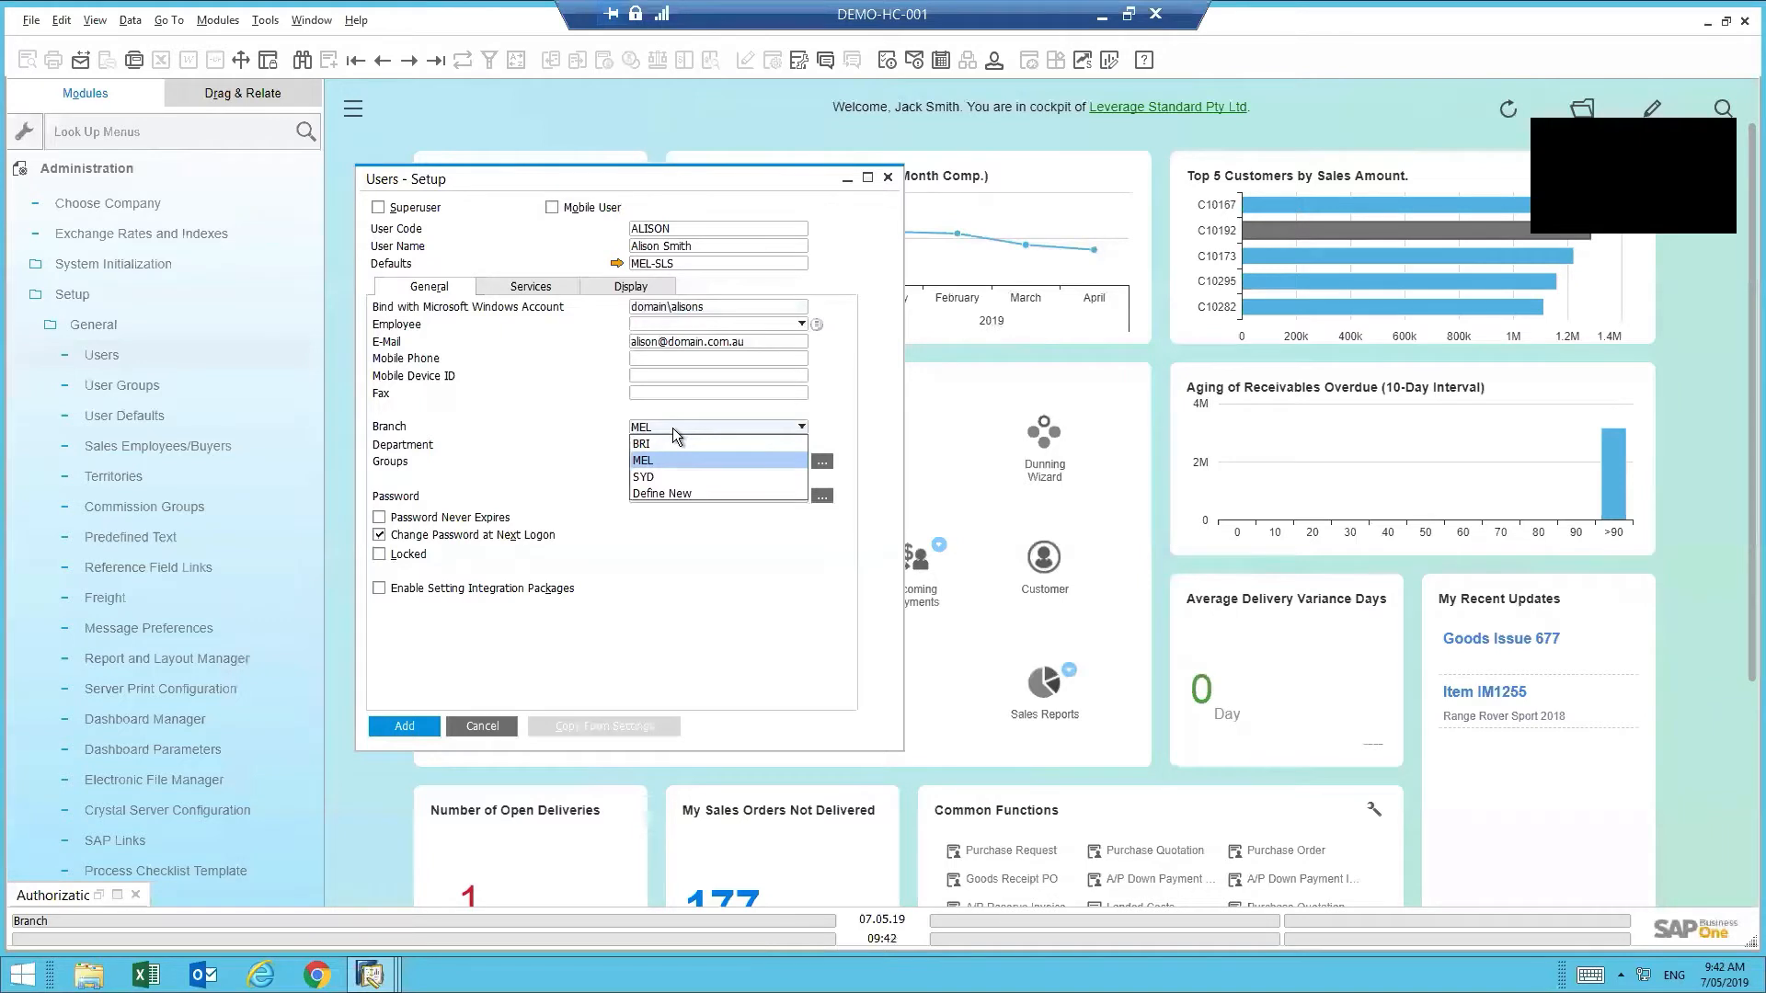
click(605, 416)
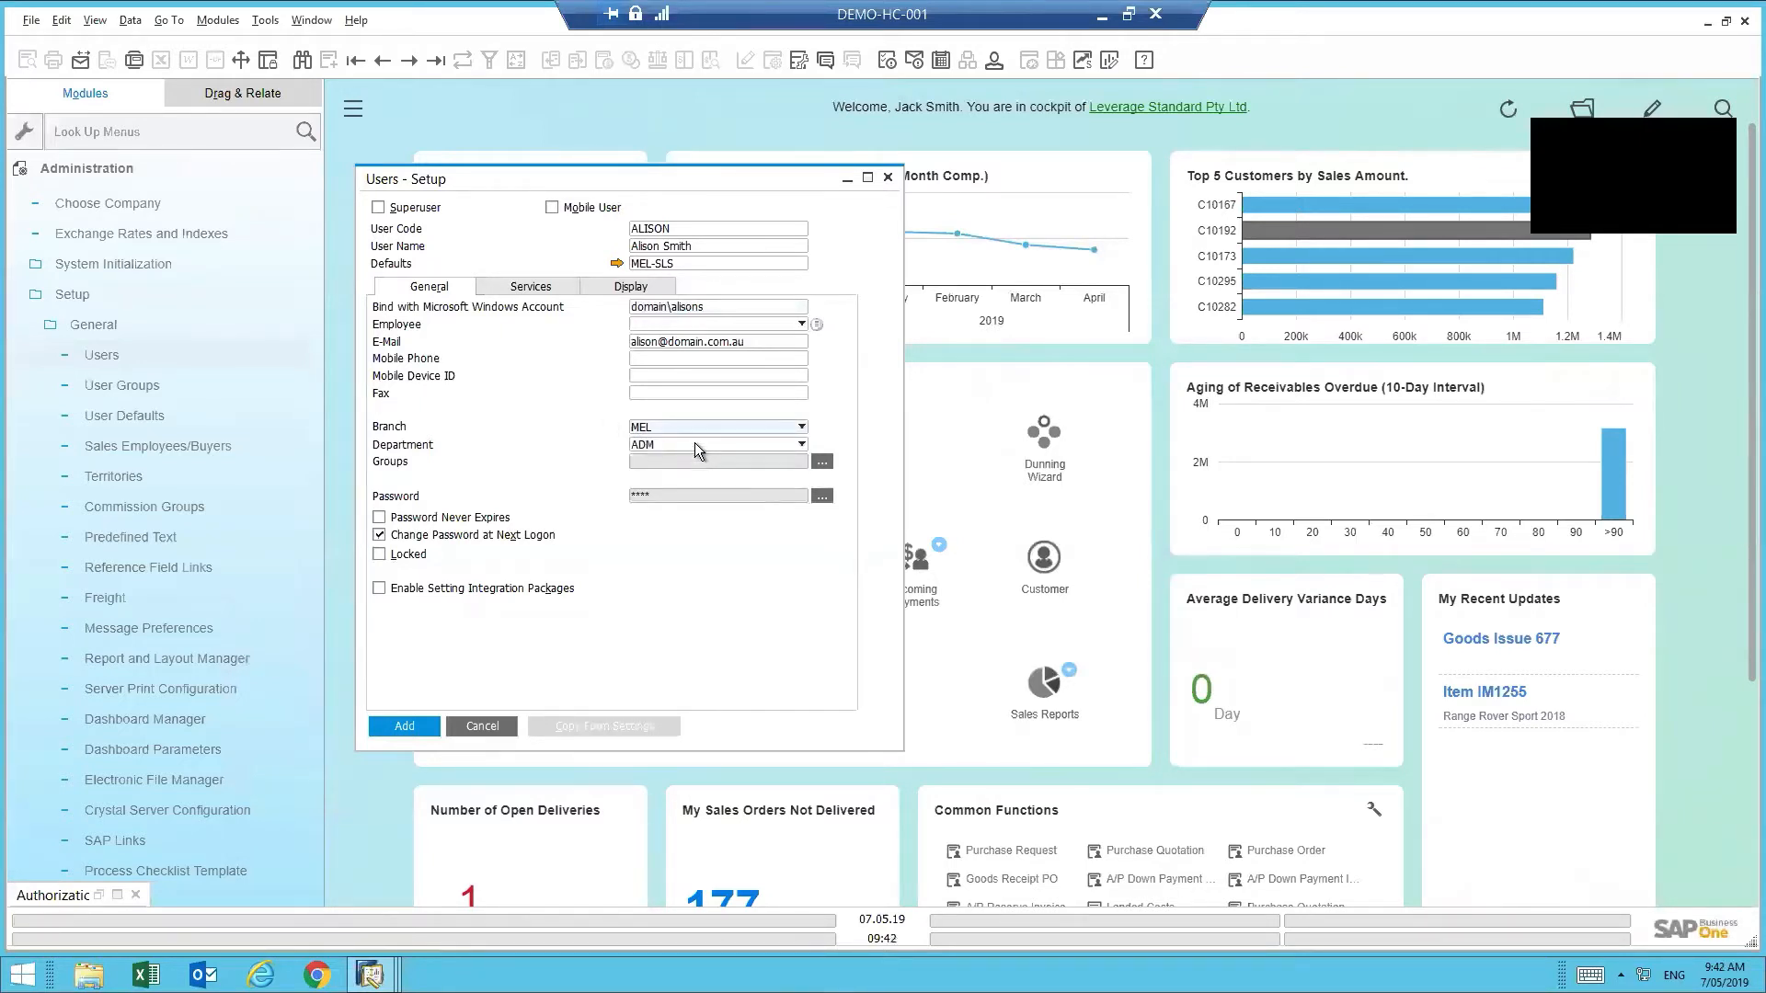
click(693, 444)
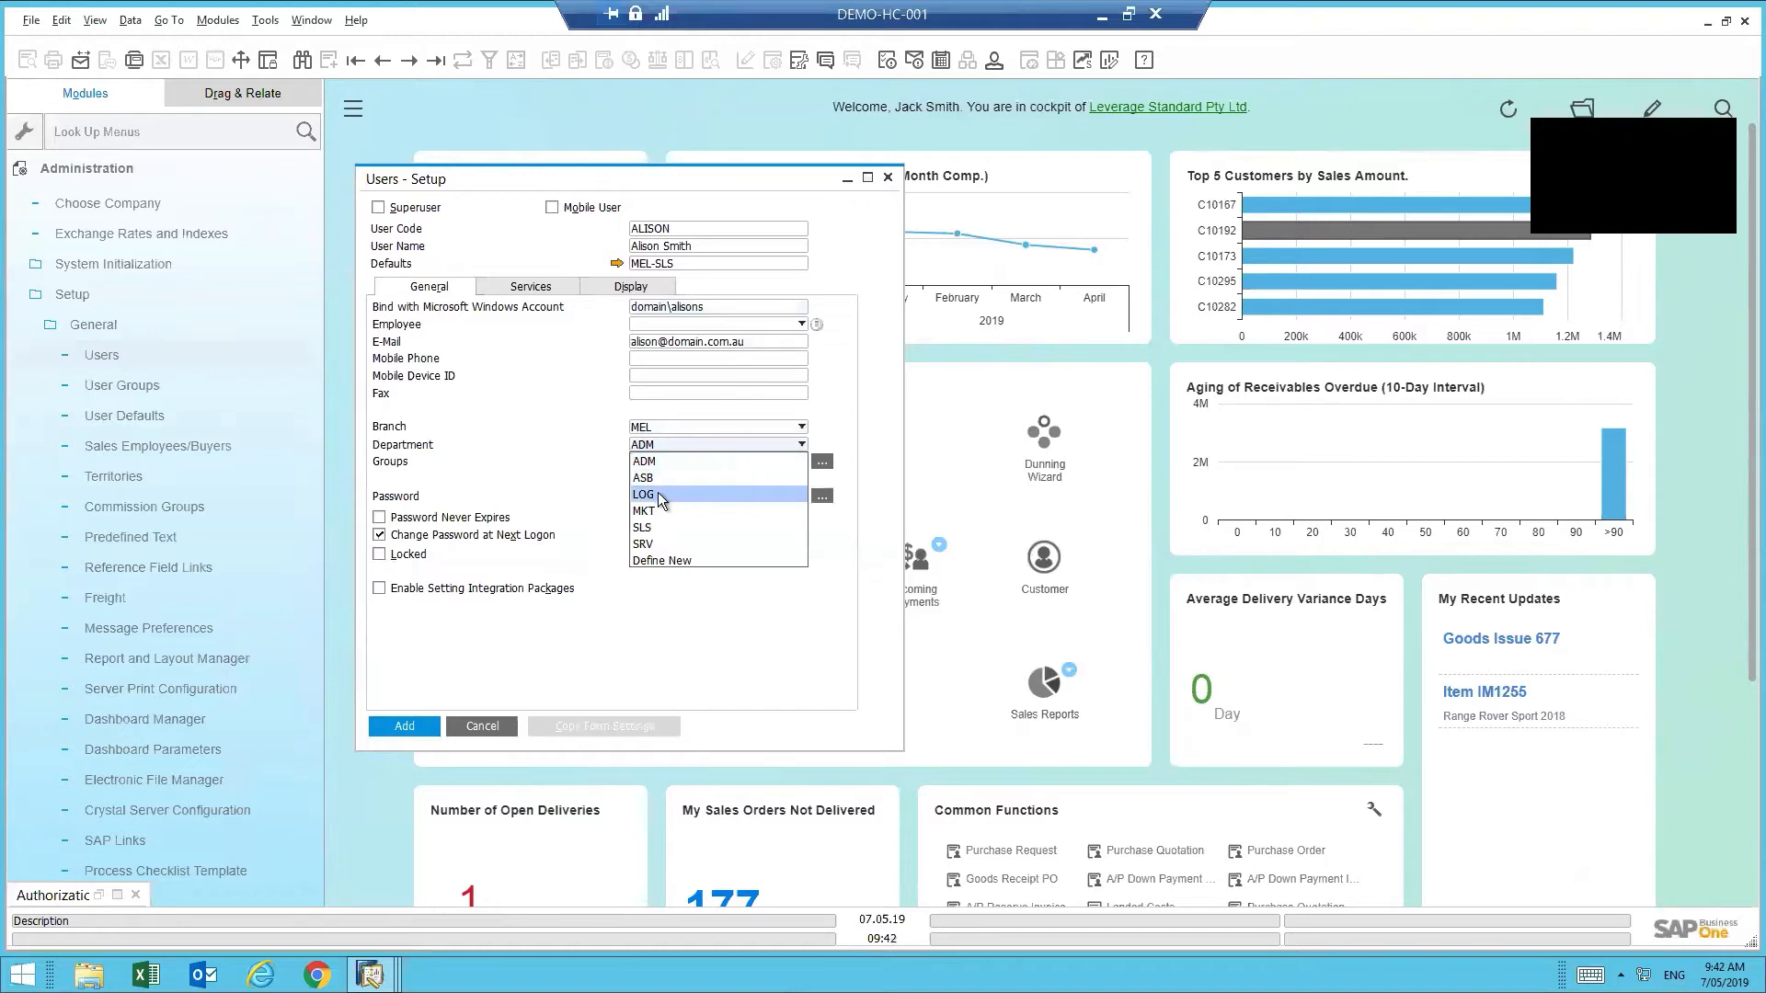
click(665, 527)
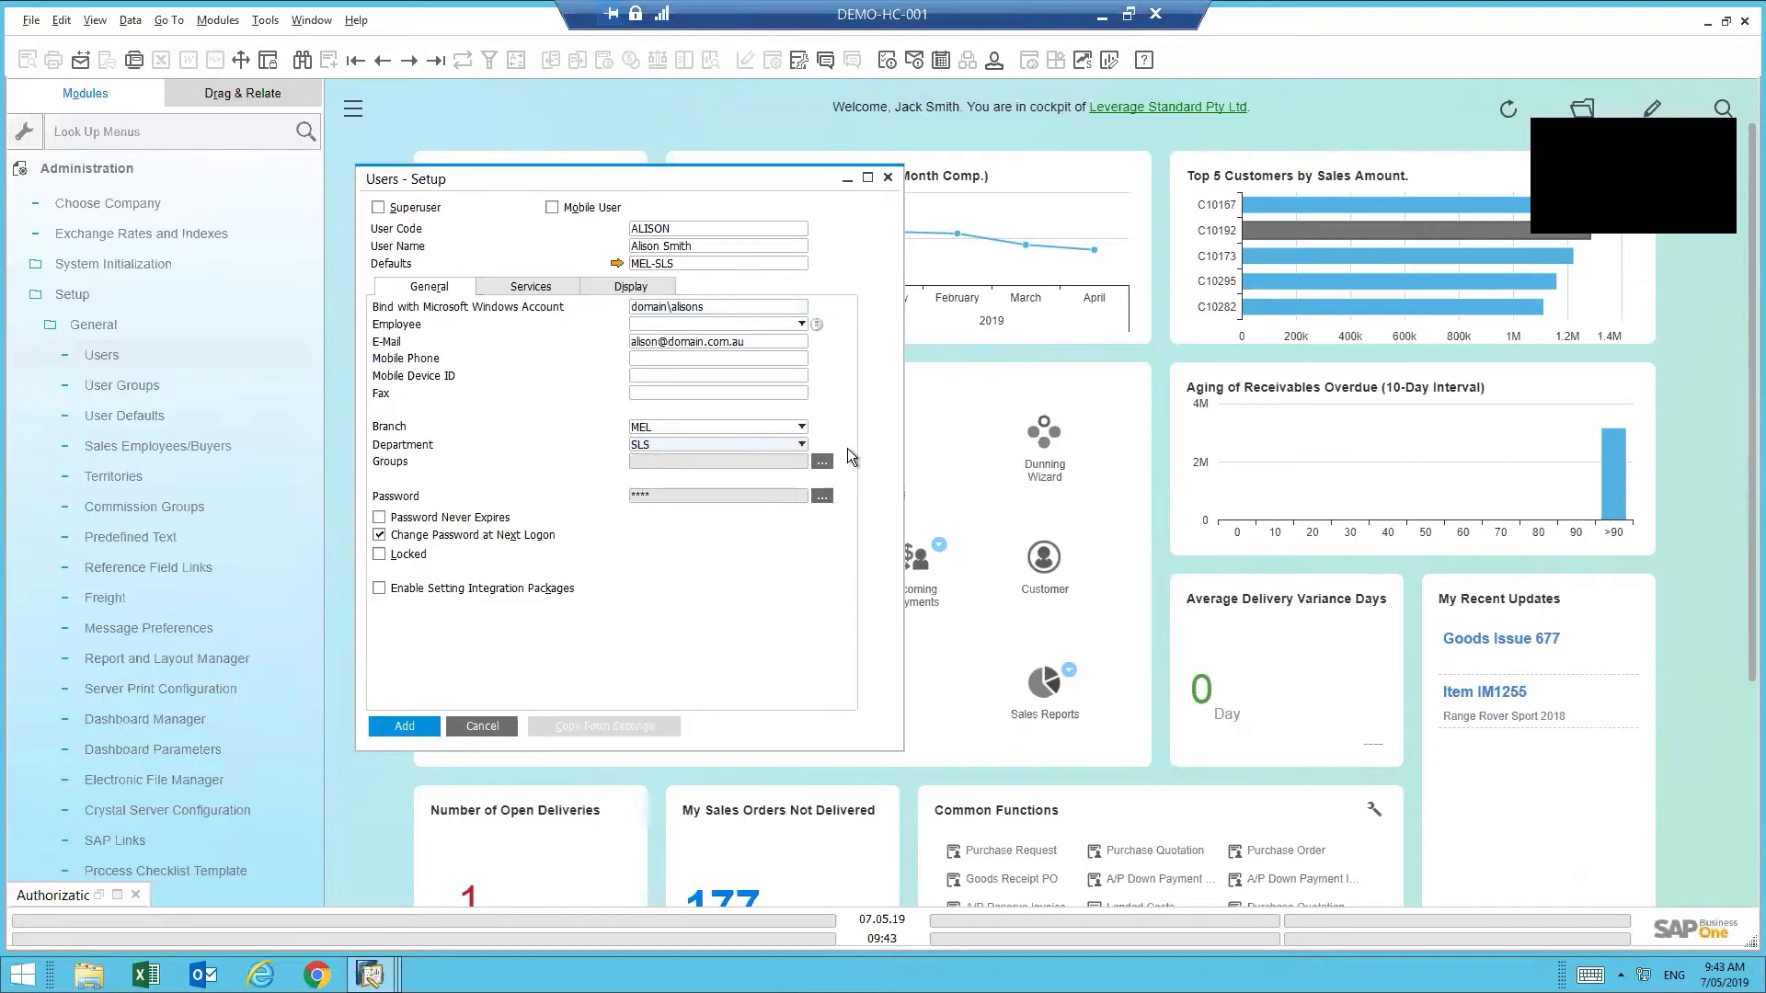
- Open the Password dialog for the new user, requiring at least 4 characters
click(822, 497)
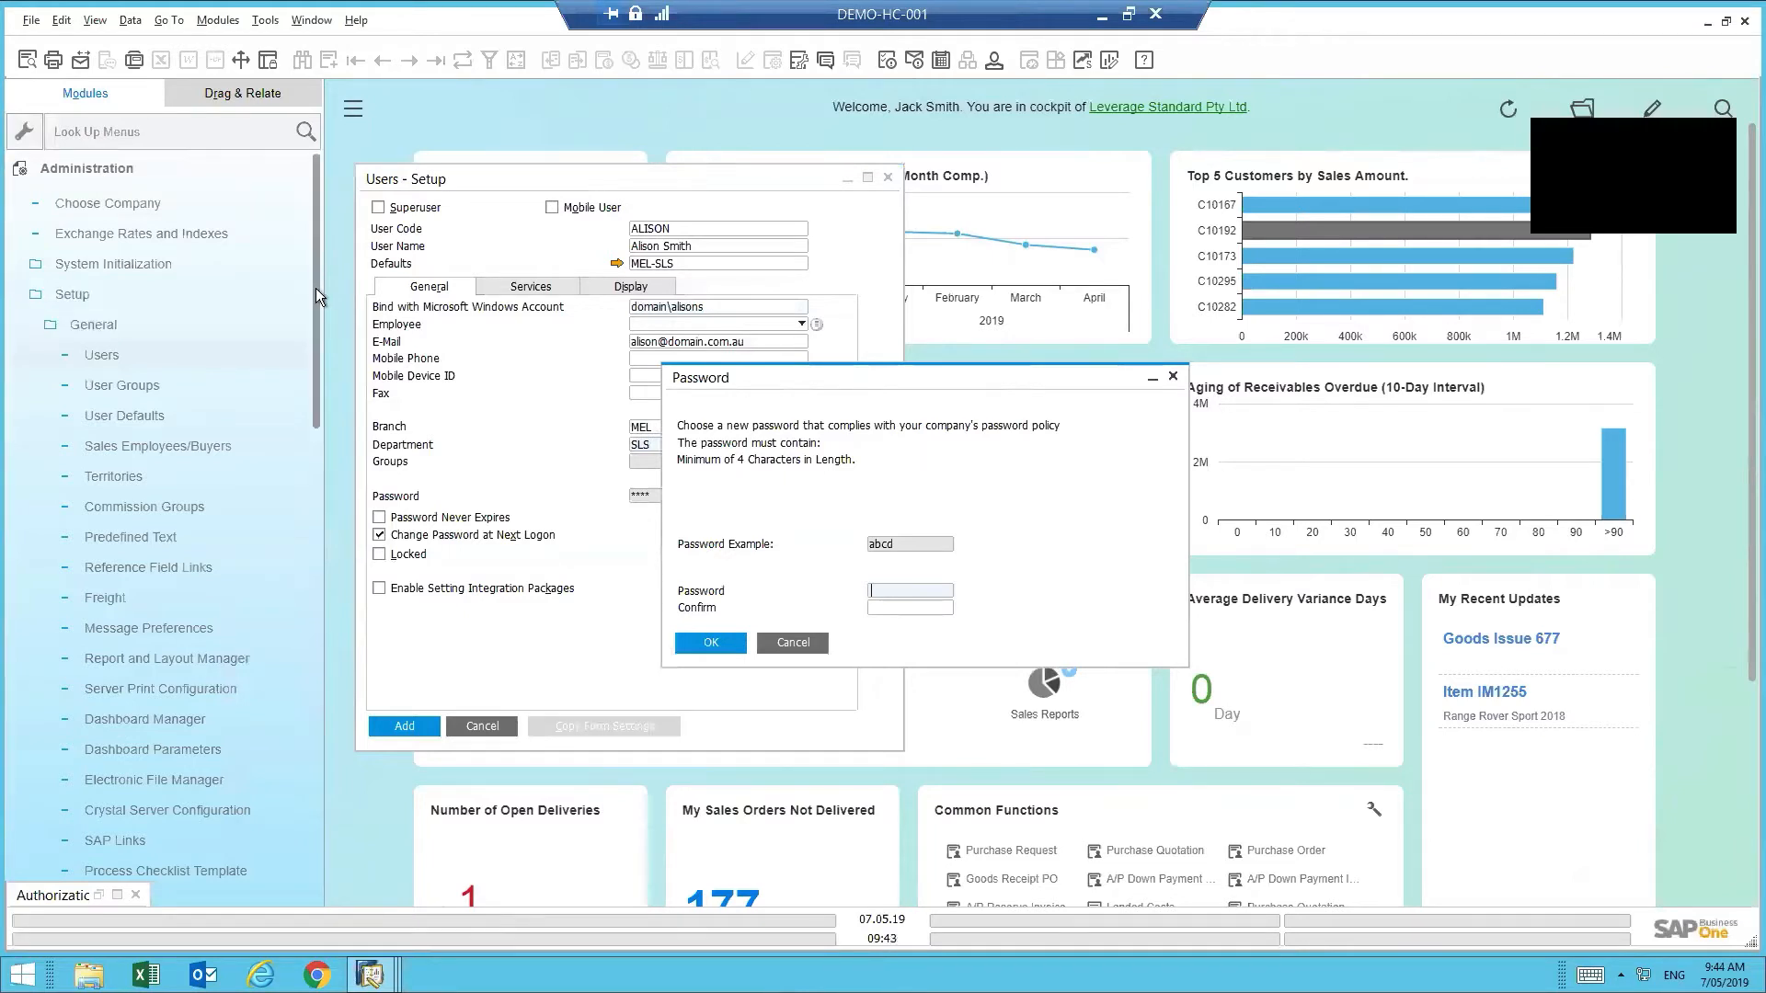
drag(317, 289, 317, 432)
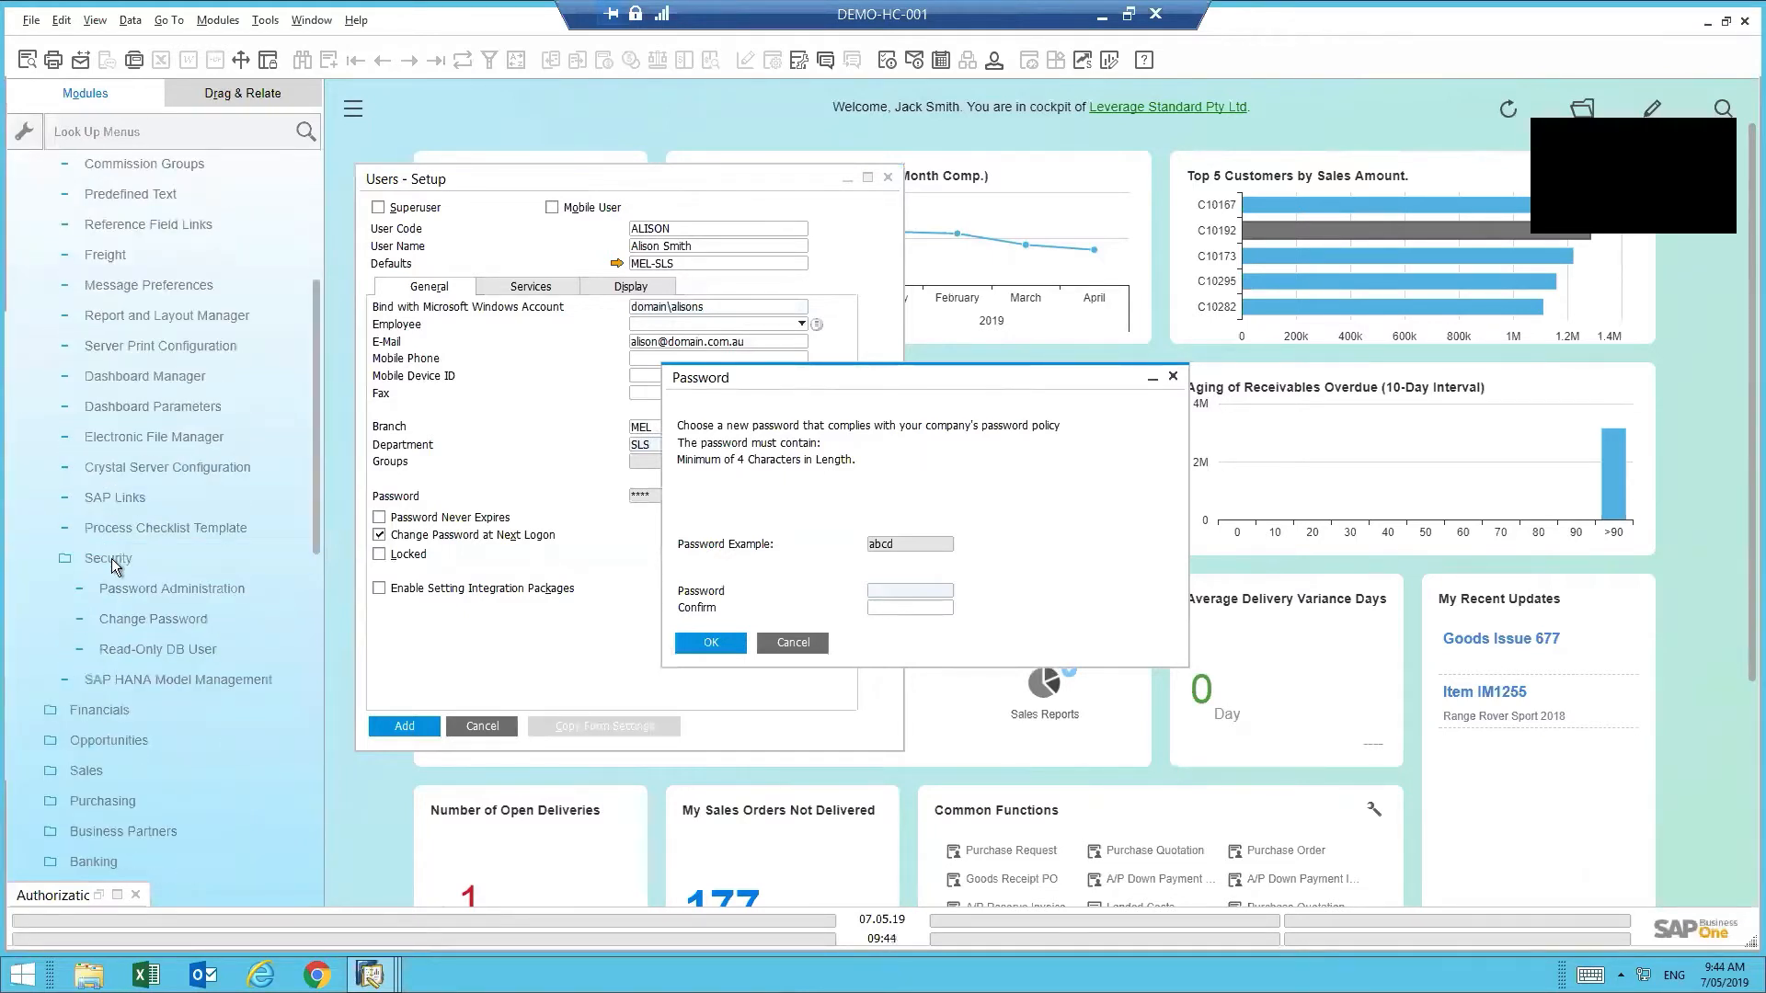
click(158, 589)
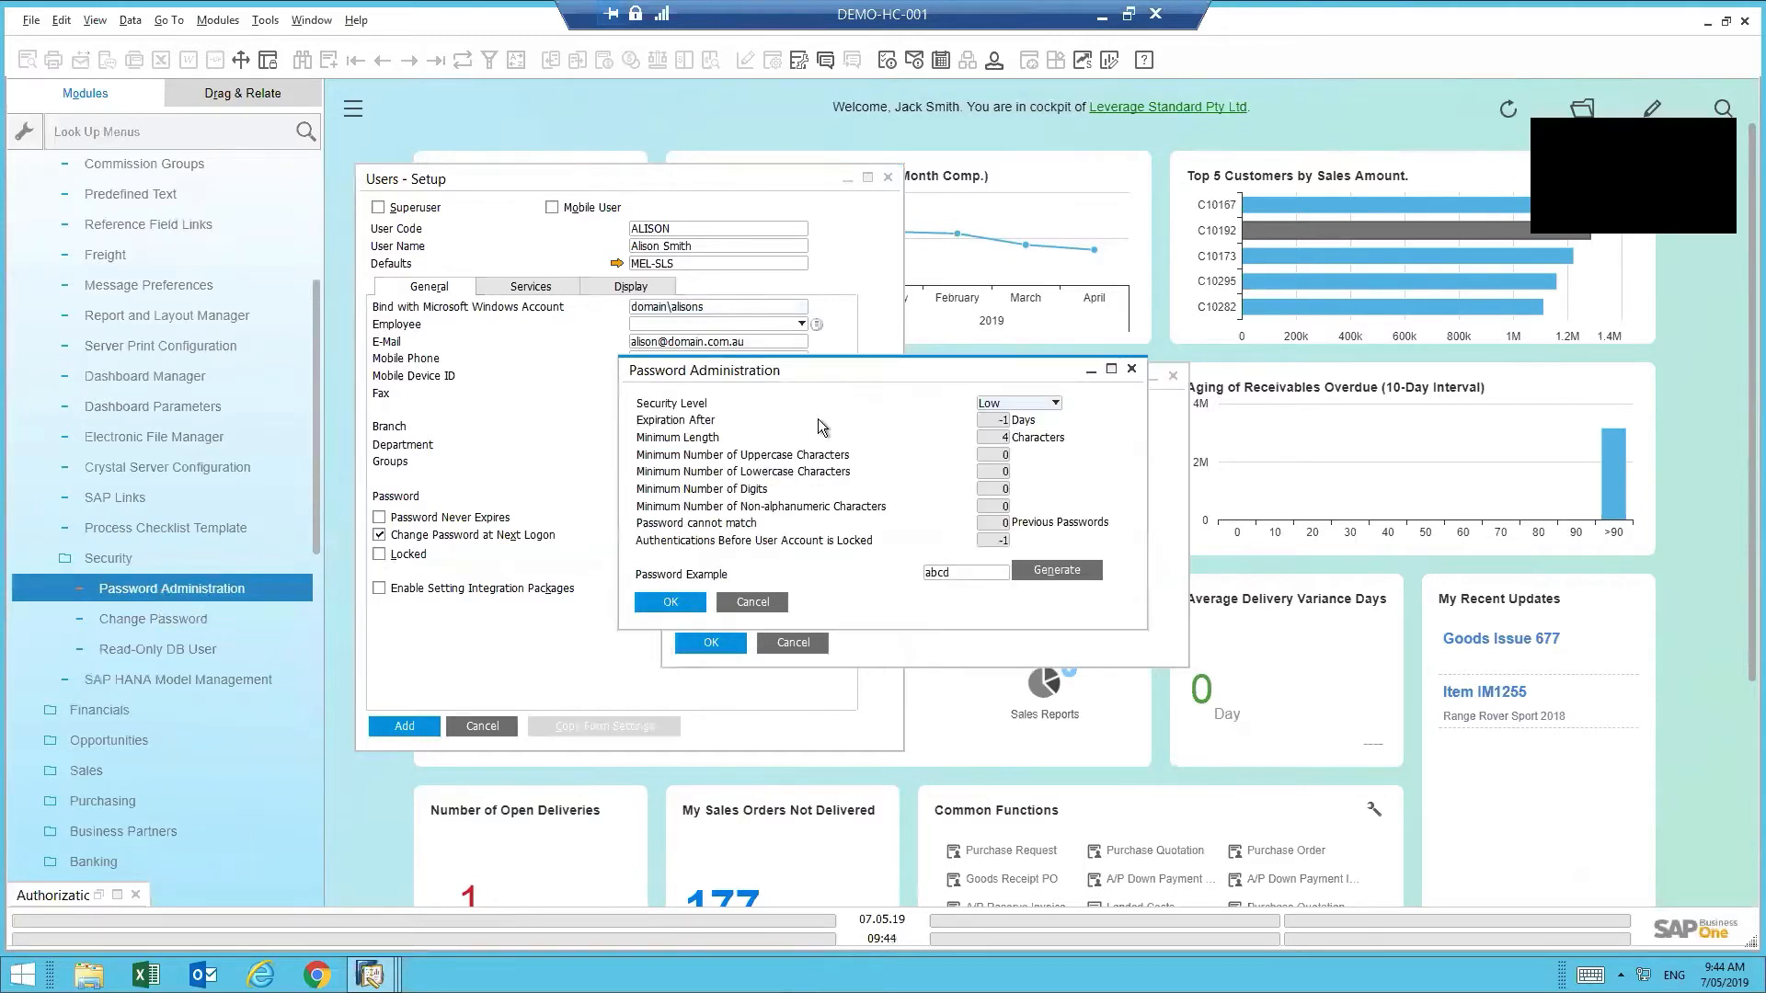
drag(810, 372, 1194, 449)
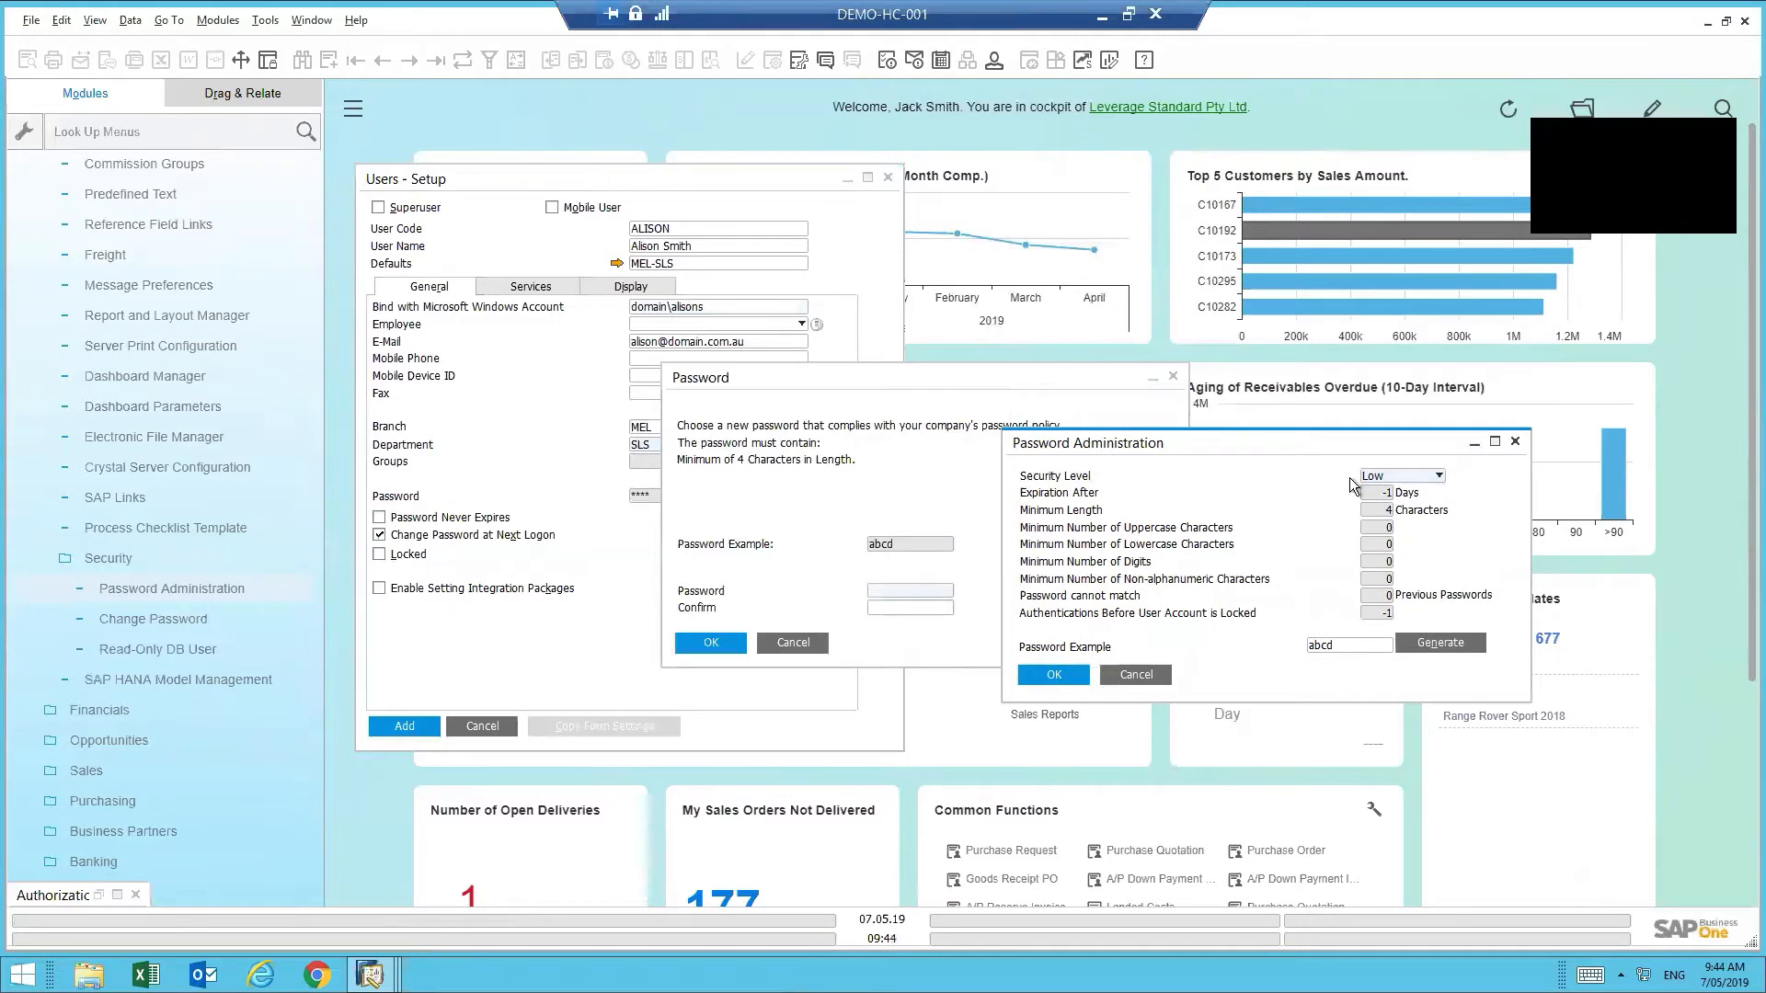
click(1426, 478)
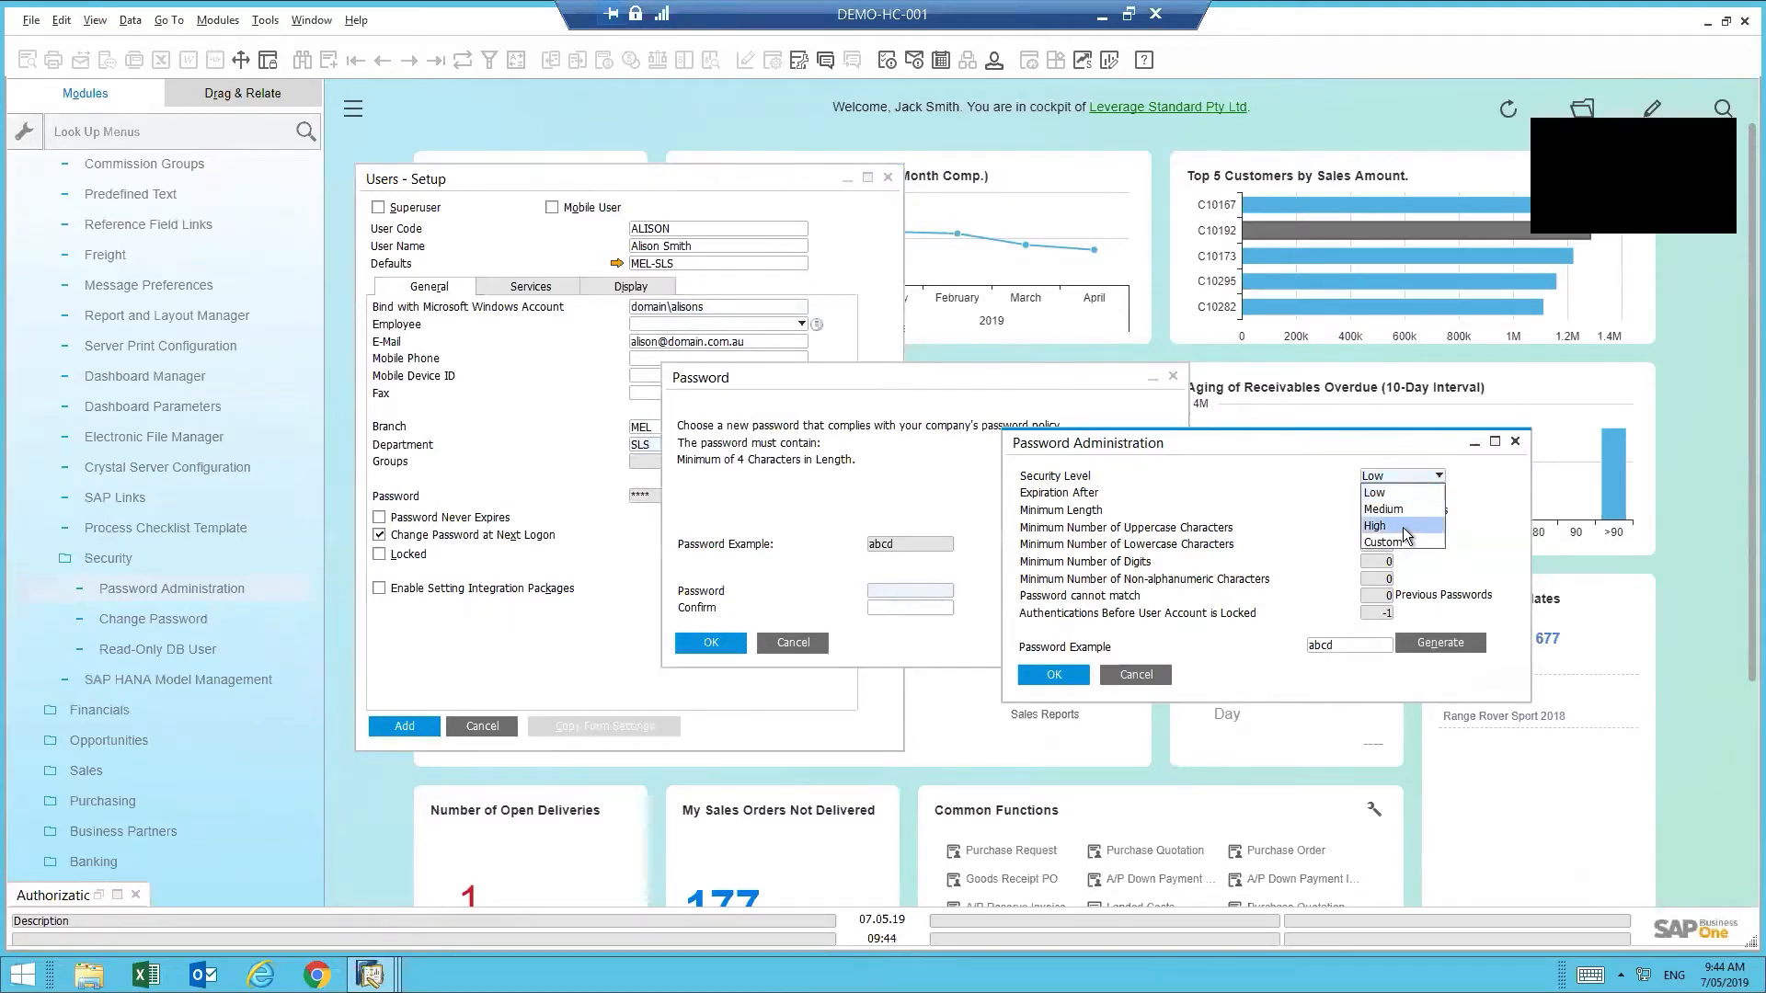
click(1389, 459)
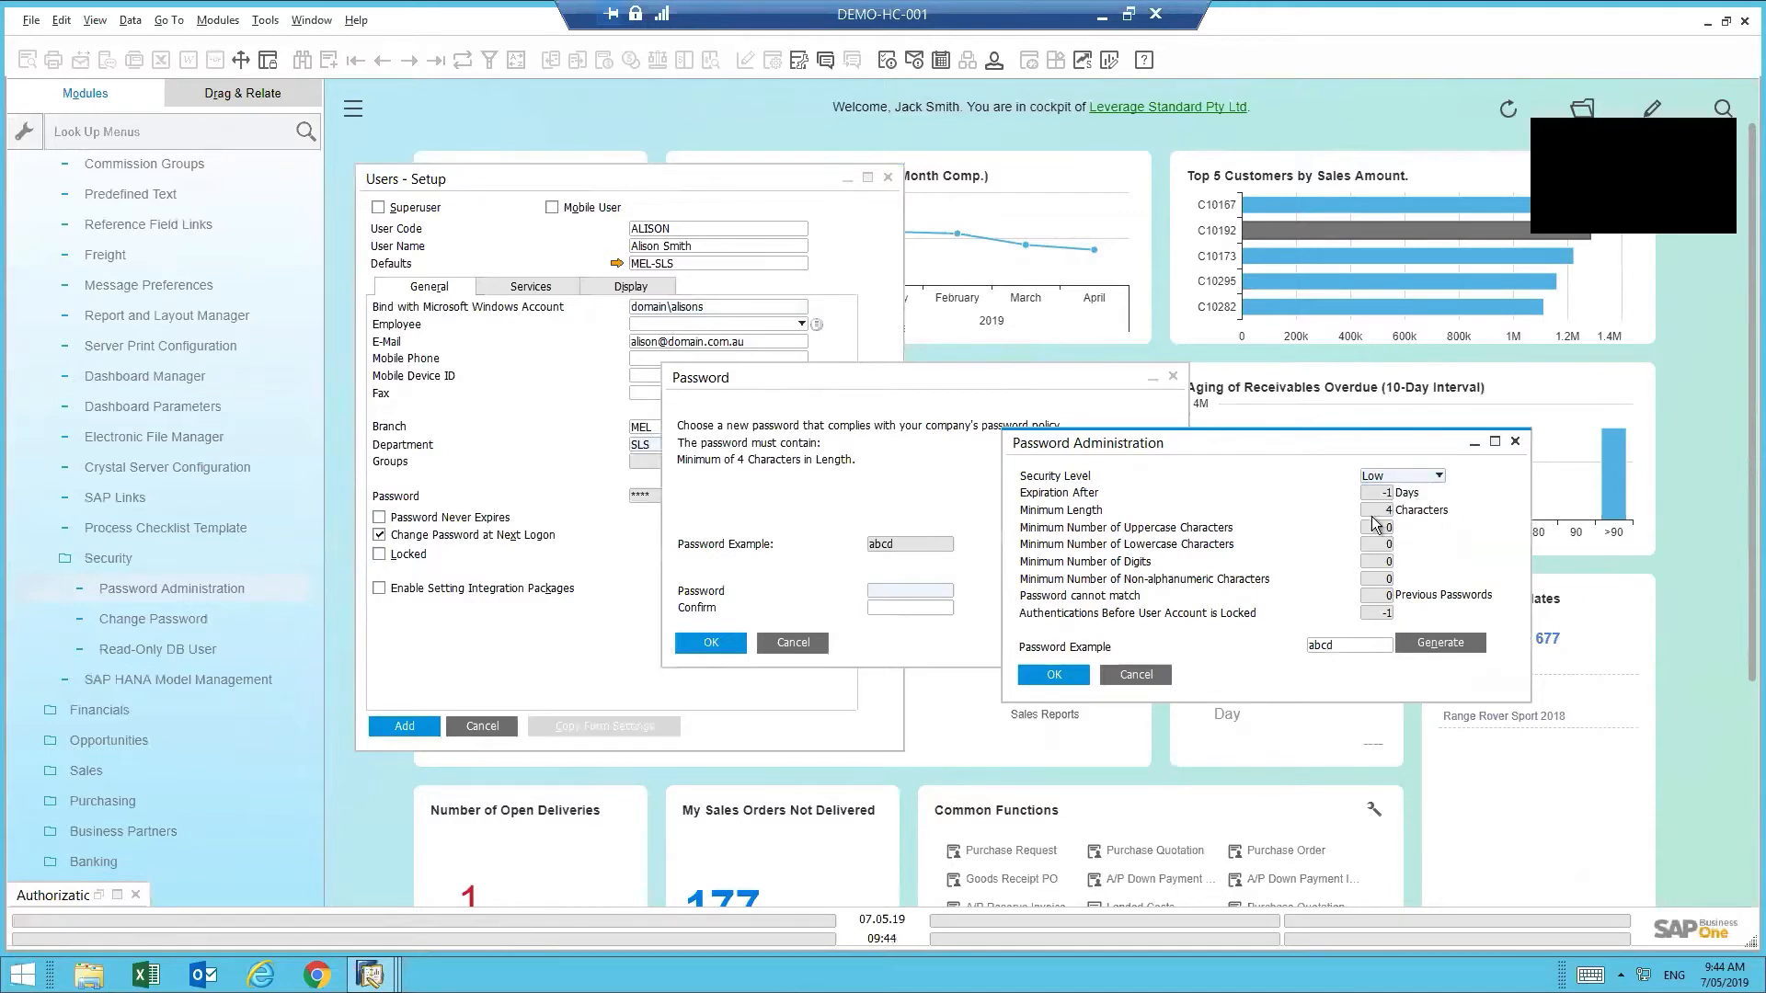
click(1398, 475)
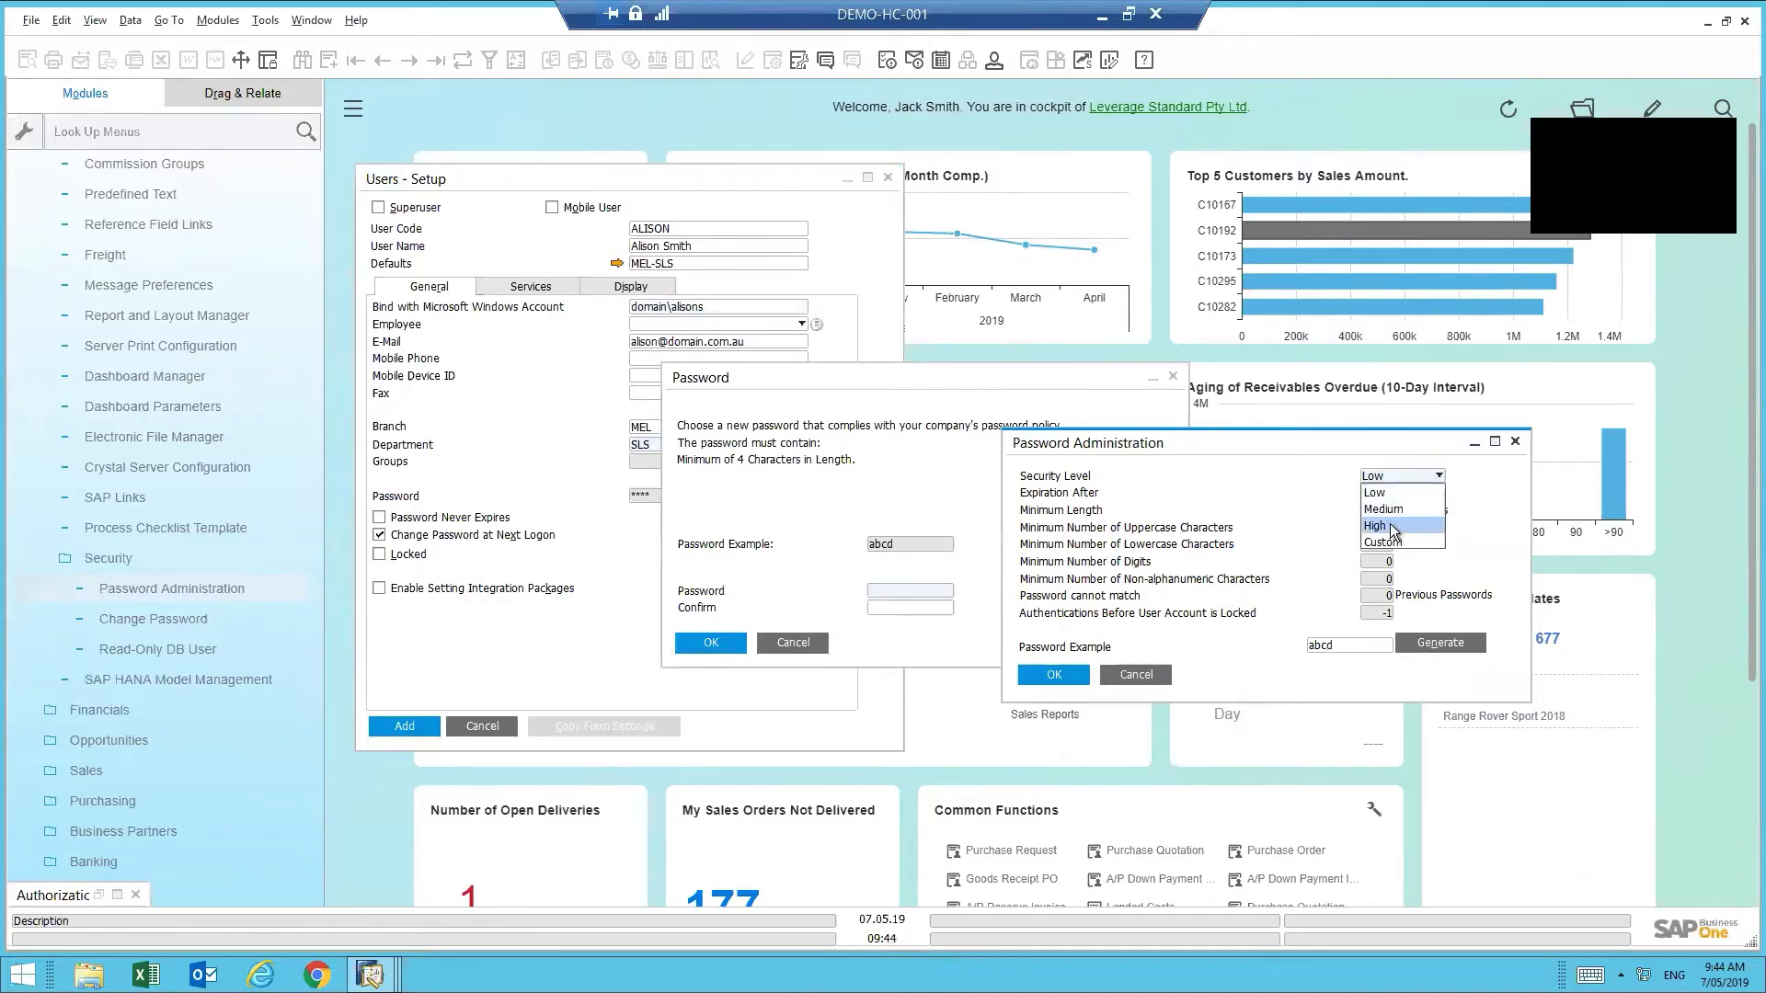
click(1410, 533)
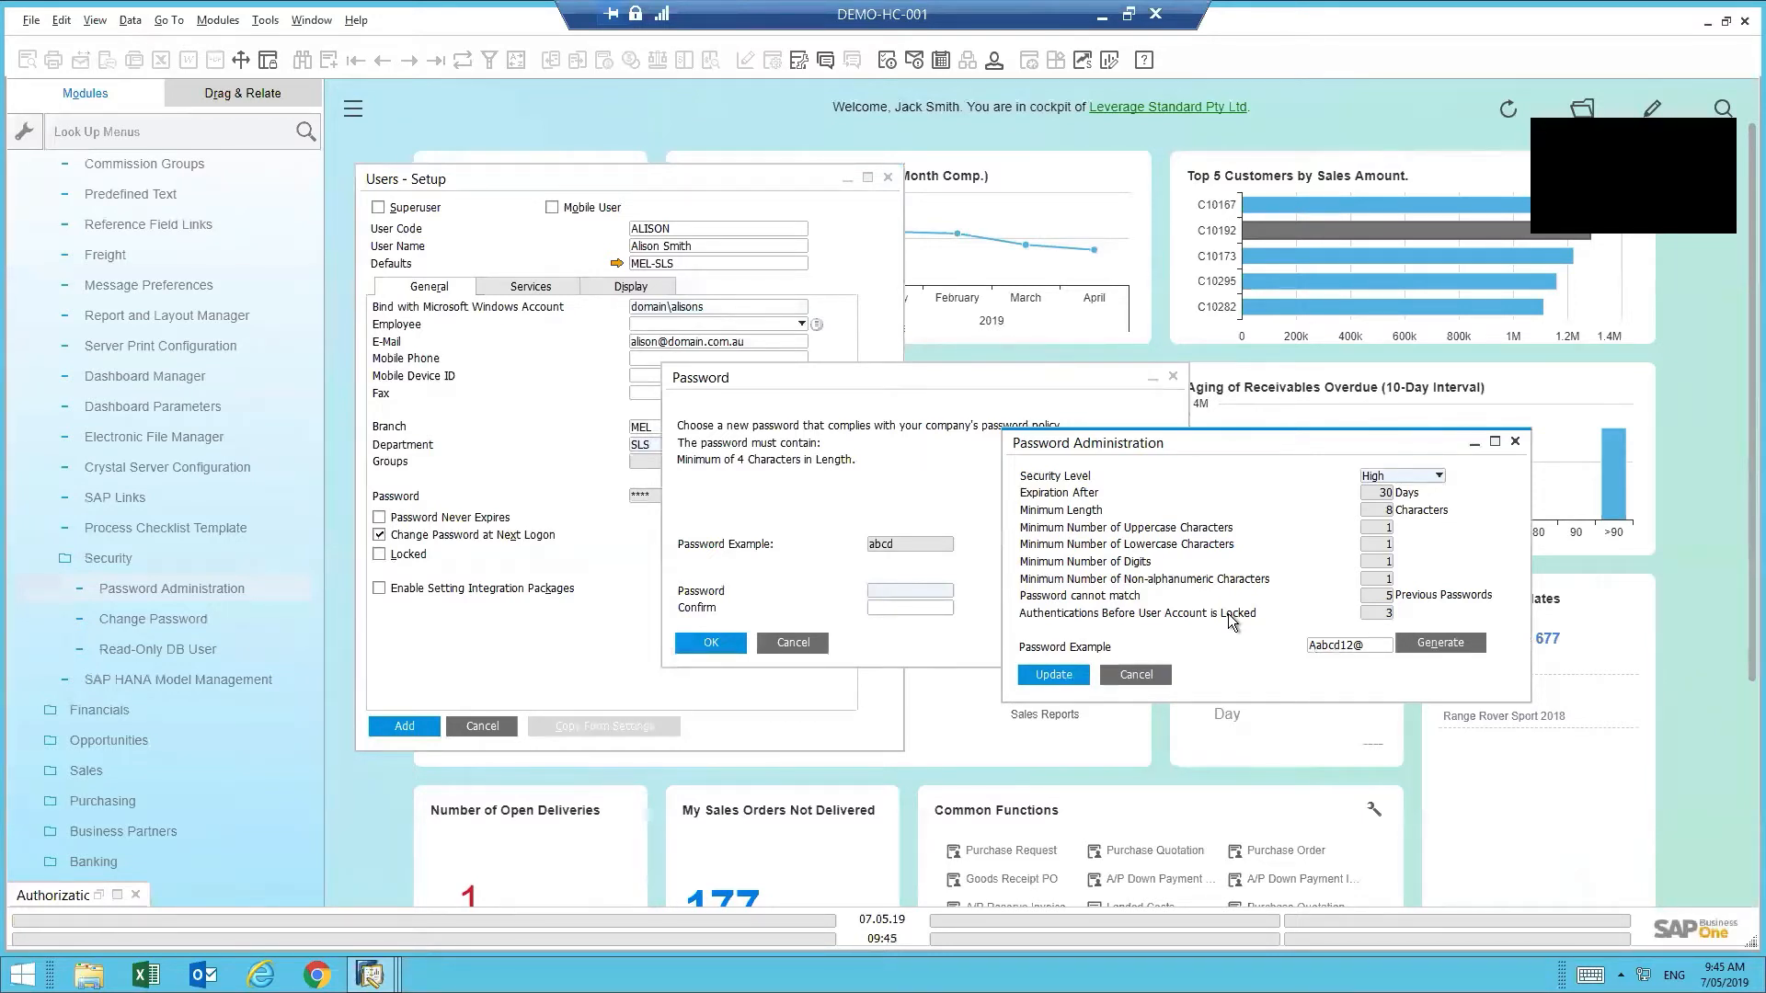
click(1415, 478)
click(1403, 539)
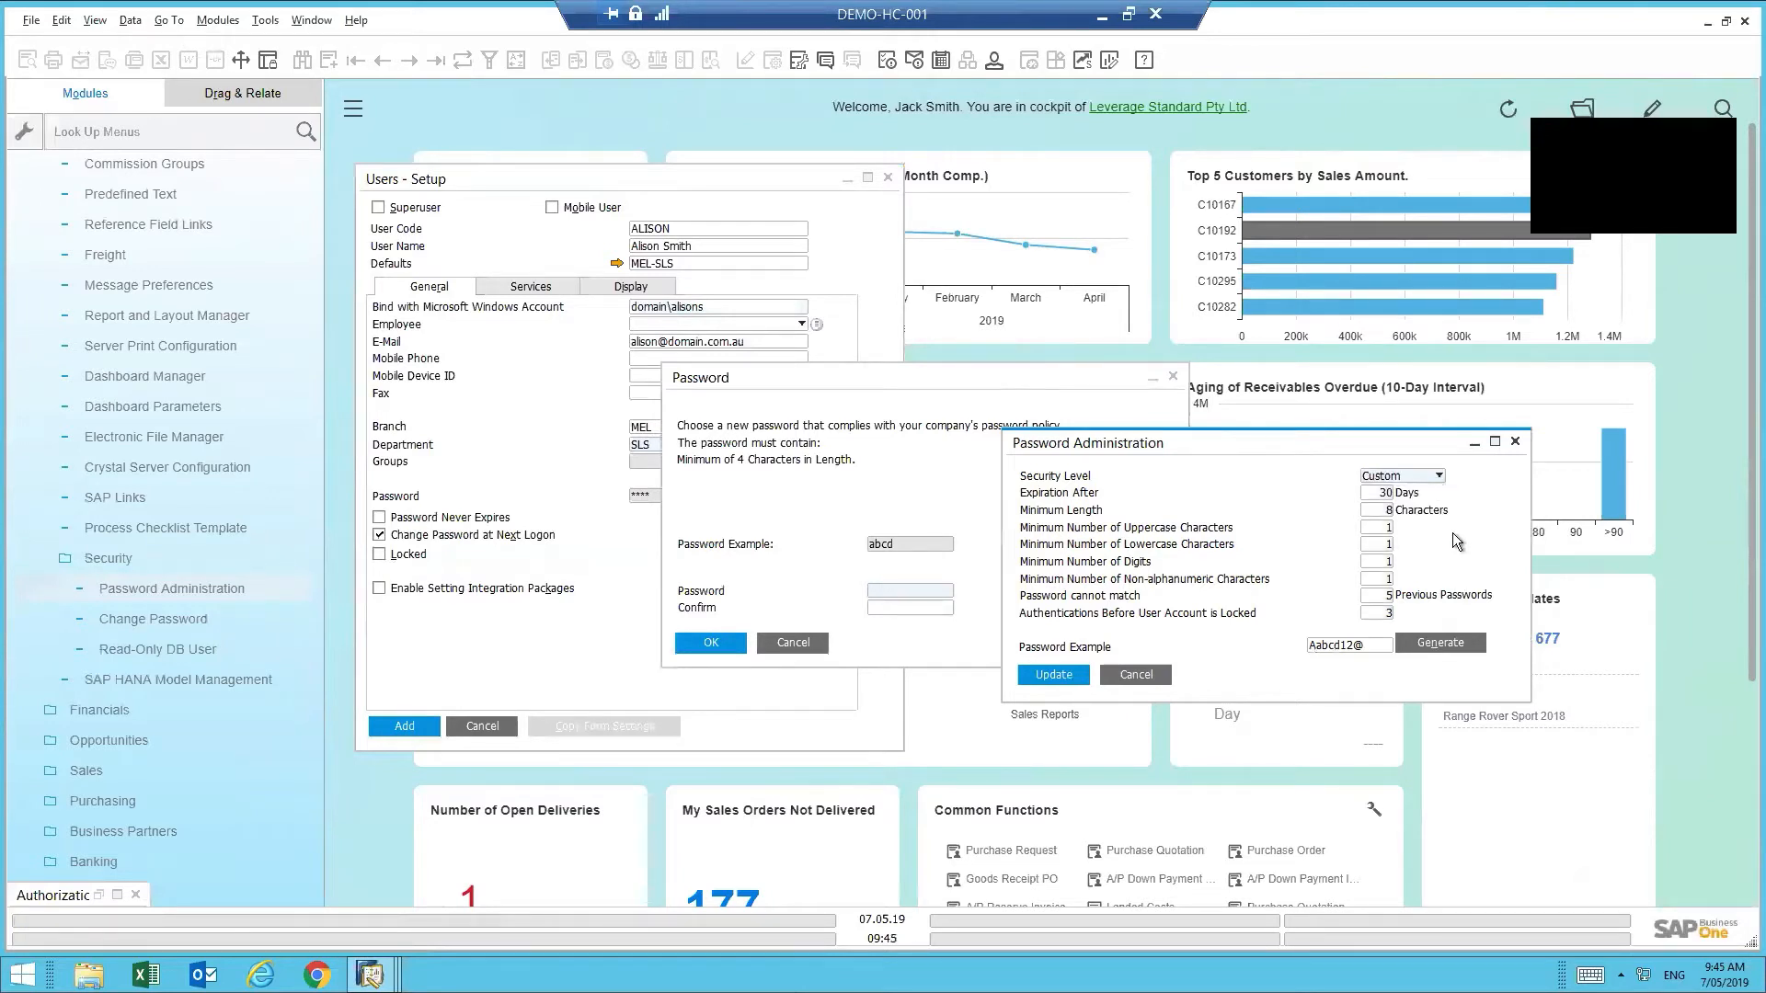
click(1140, 675)
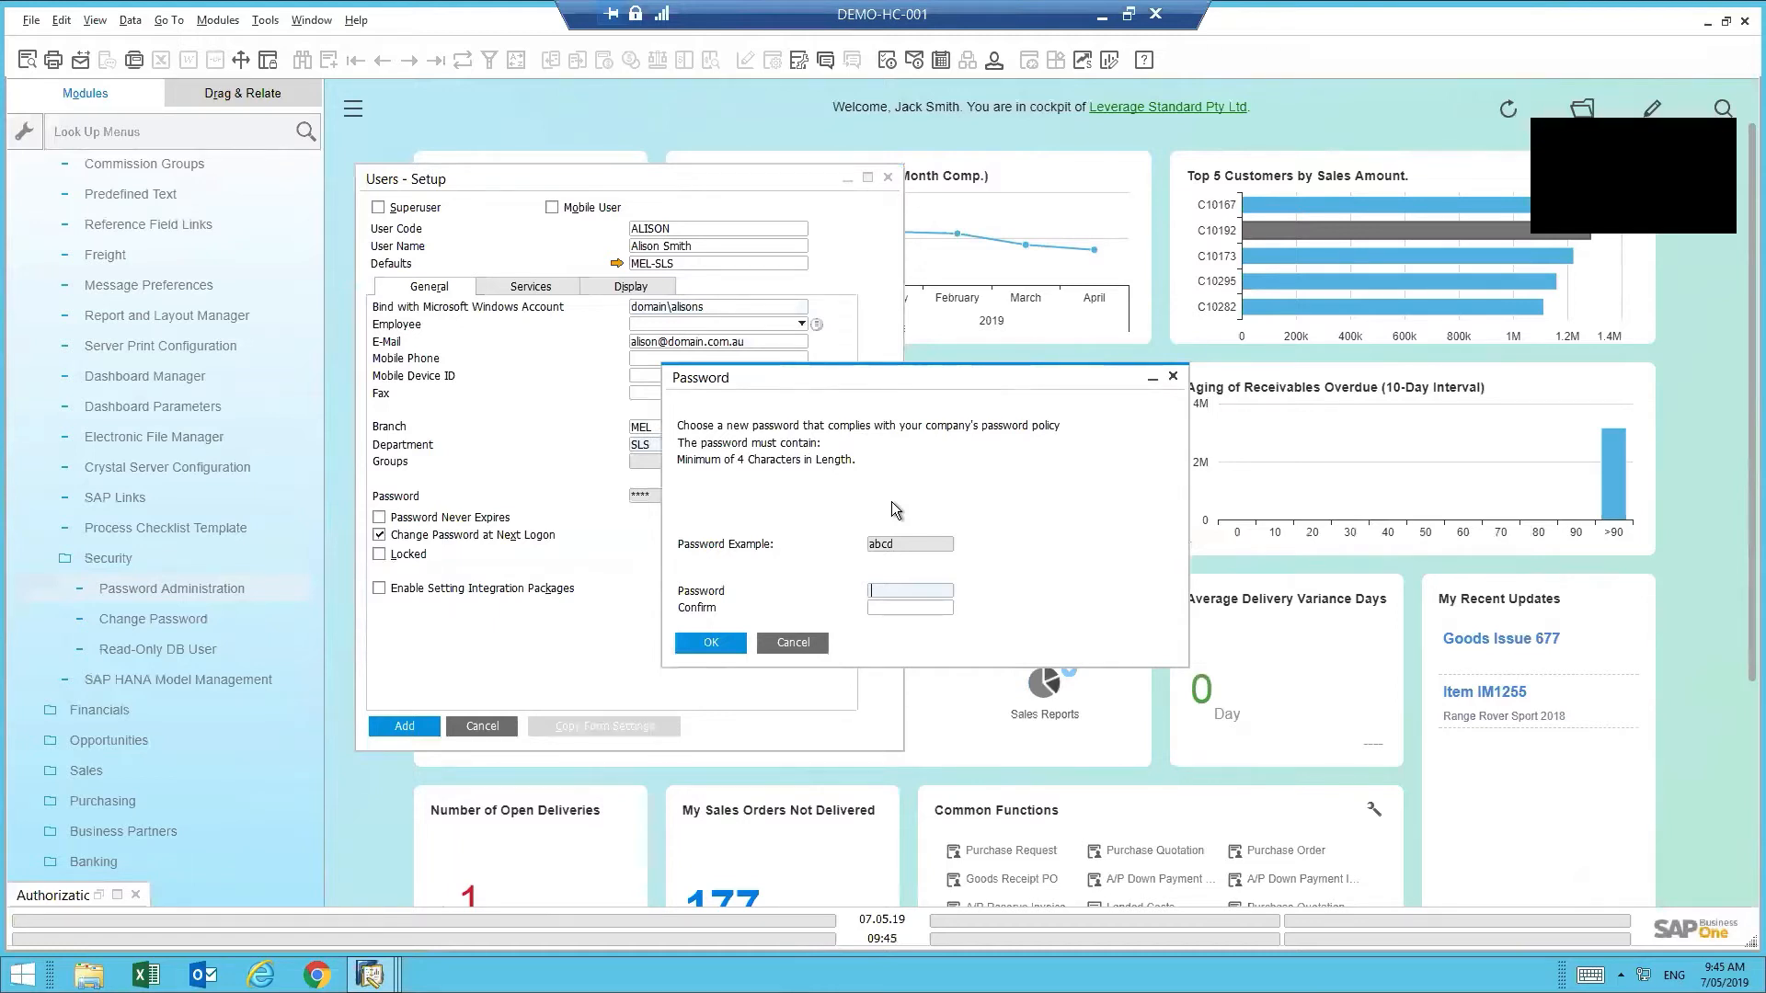
- Set and confirm the new user's password and update the Password dialog
text(abcd)
key(Tab)
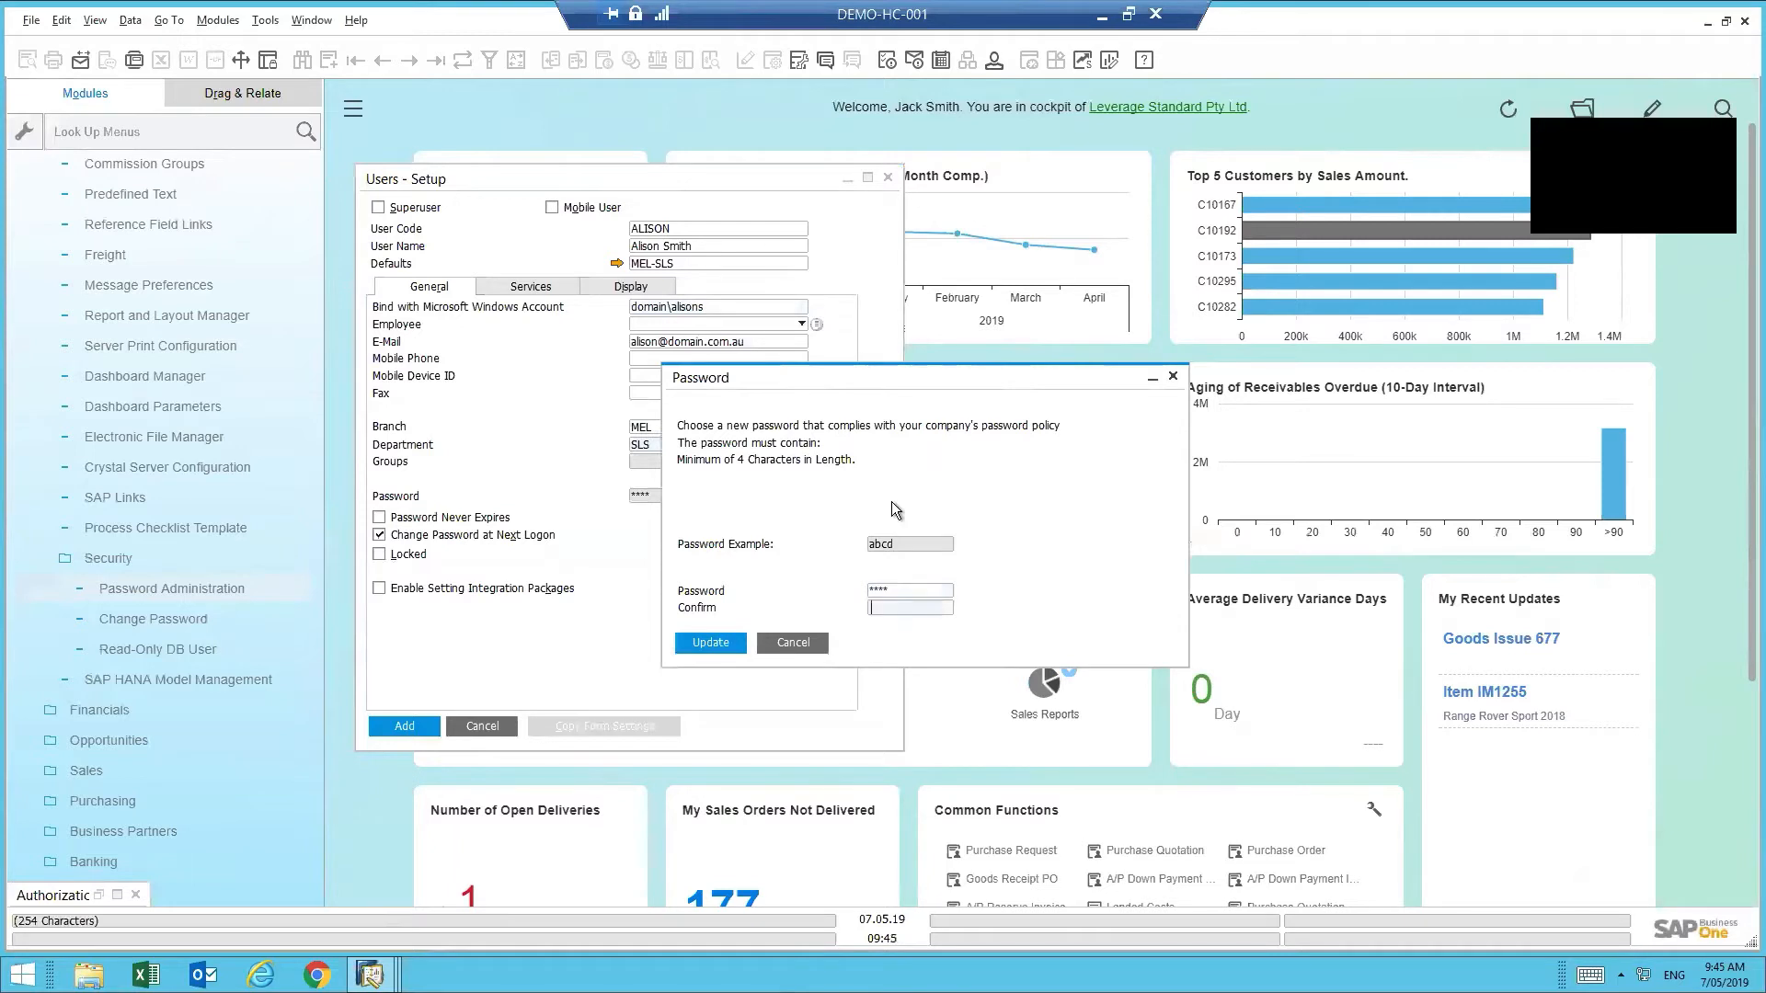
text(abcd)
key(Return)
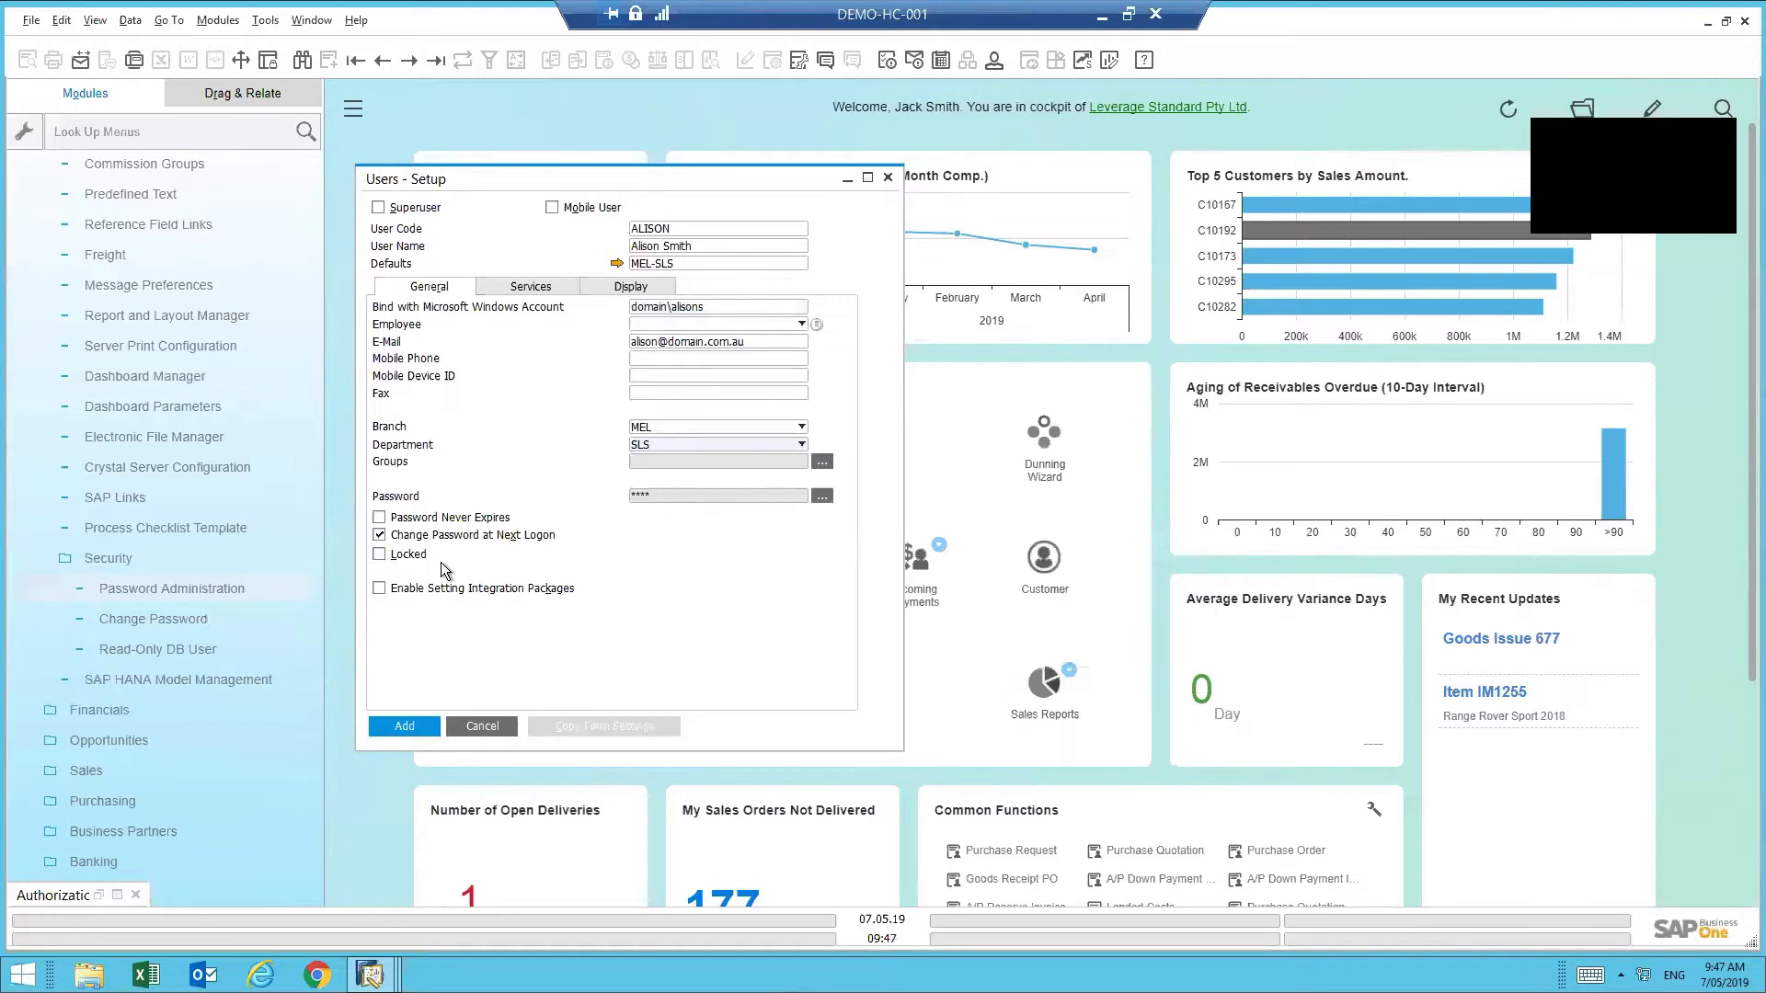
- Add the new user with the Windows account binding field cleared after the error
click(412, 726)
click(723, 308)
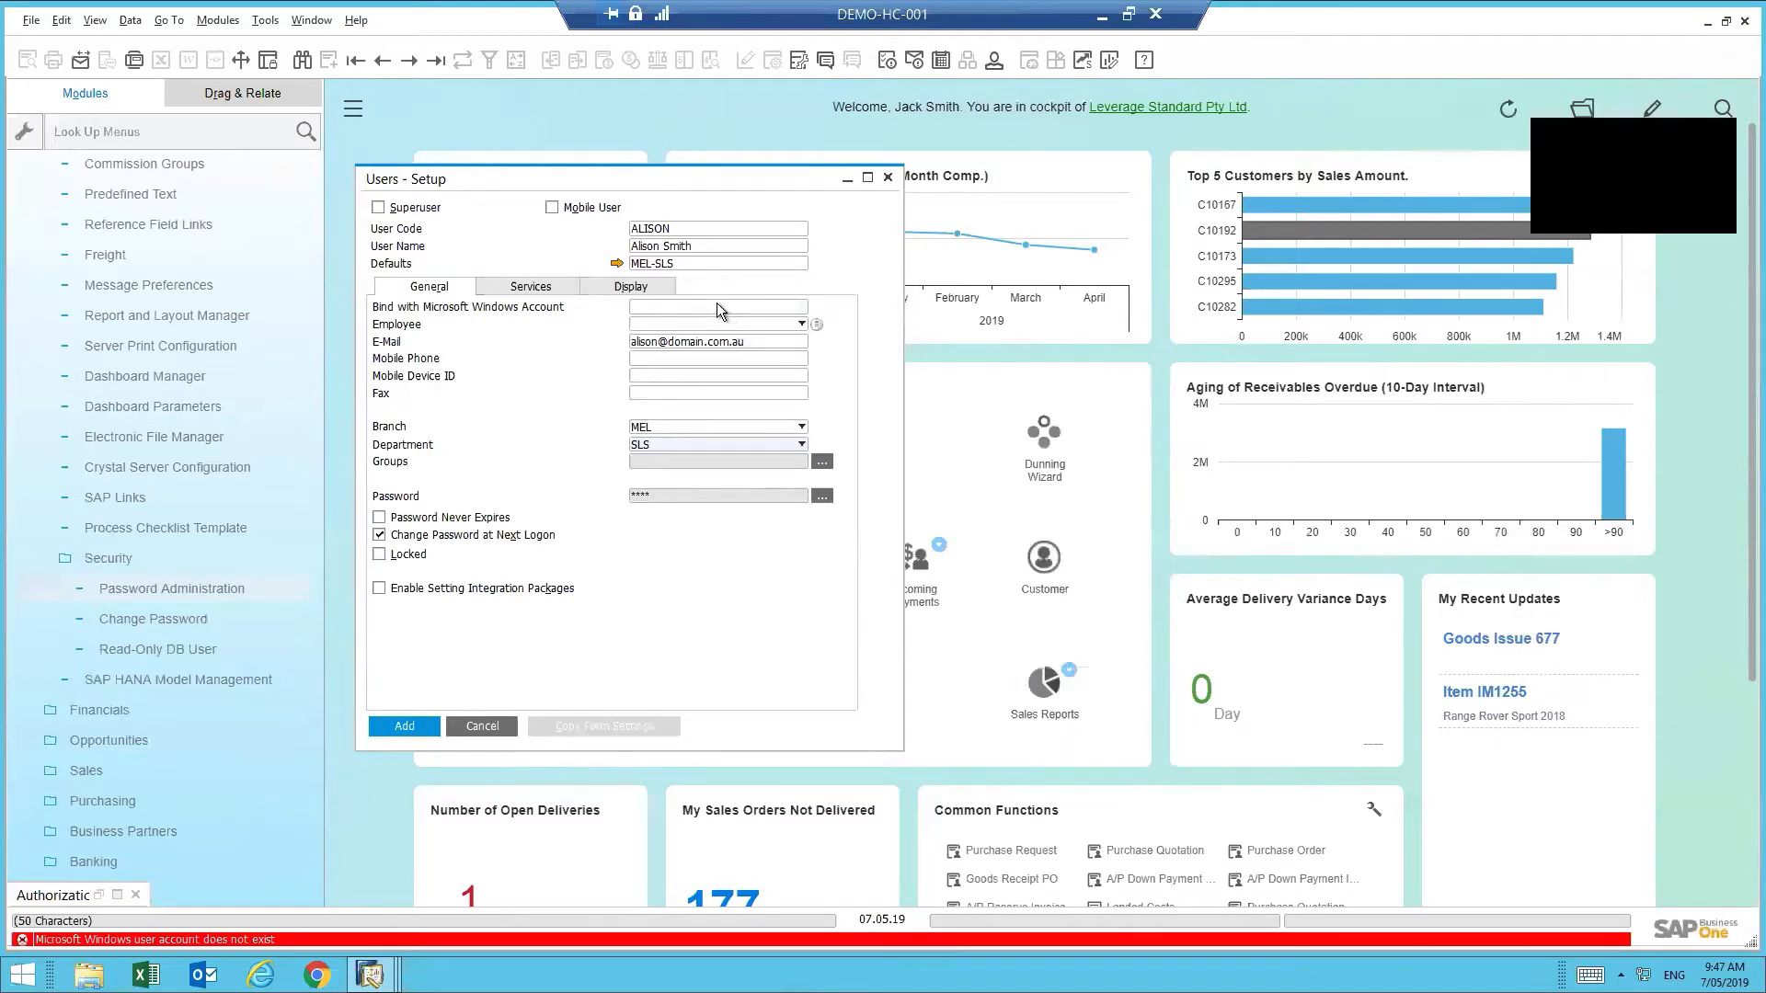
click(397, 726)
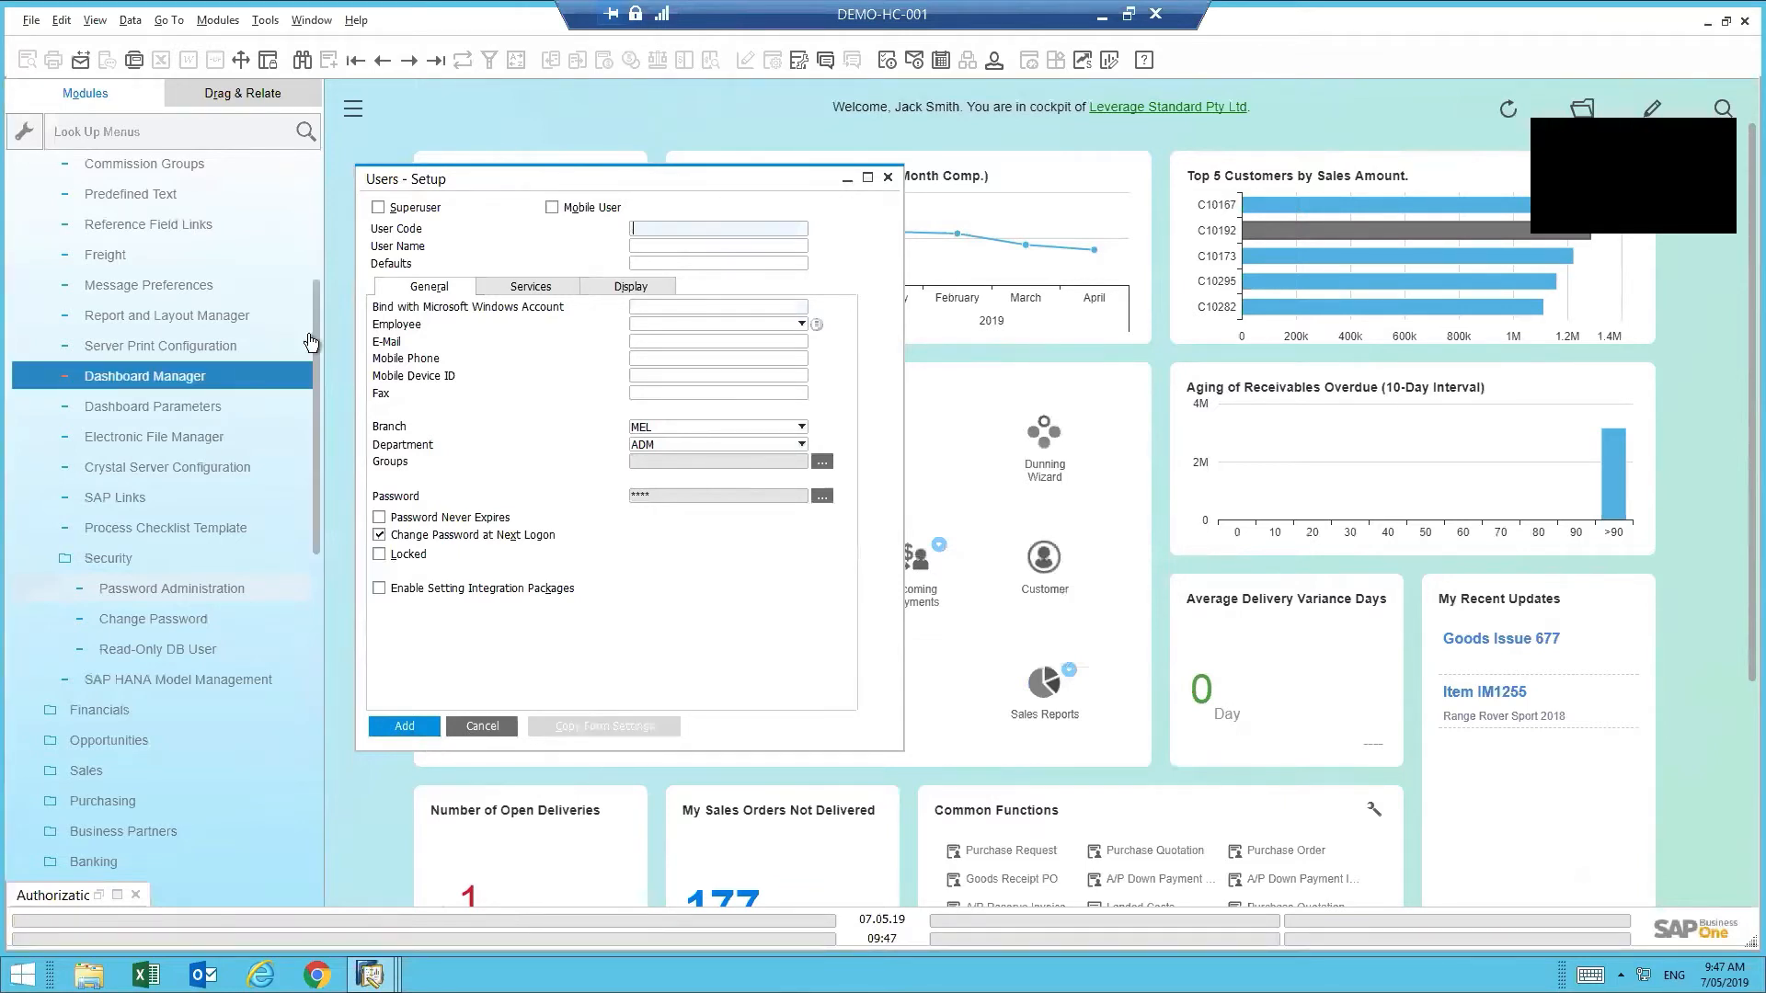
- Open Administration > Setup > General > Sales Employees/Buyers to view the sales employee table
drag(313, 326, 334, 200)
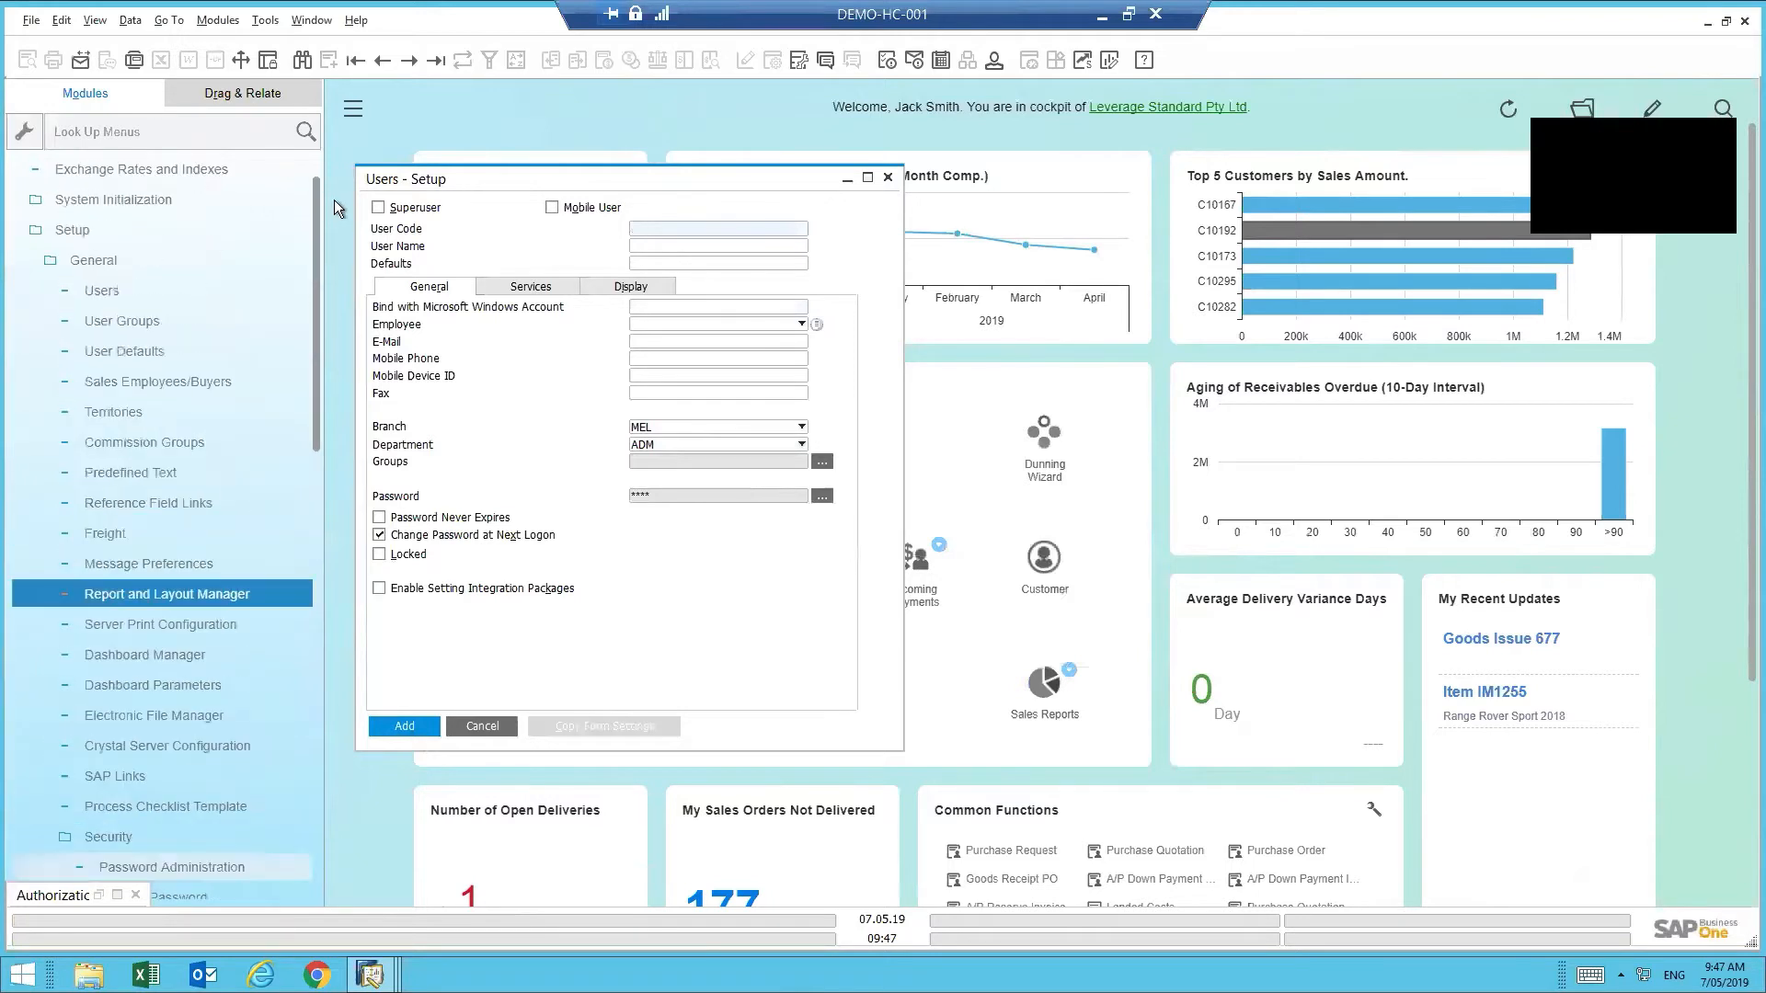
click(162, 292)
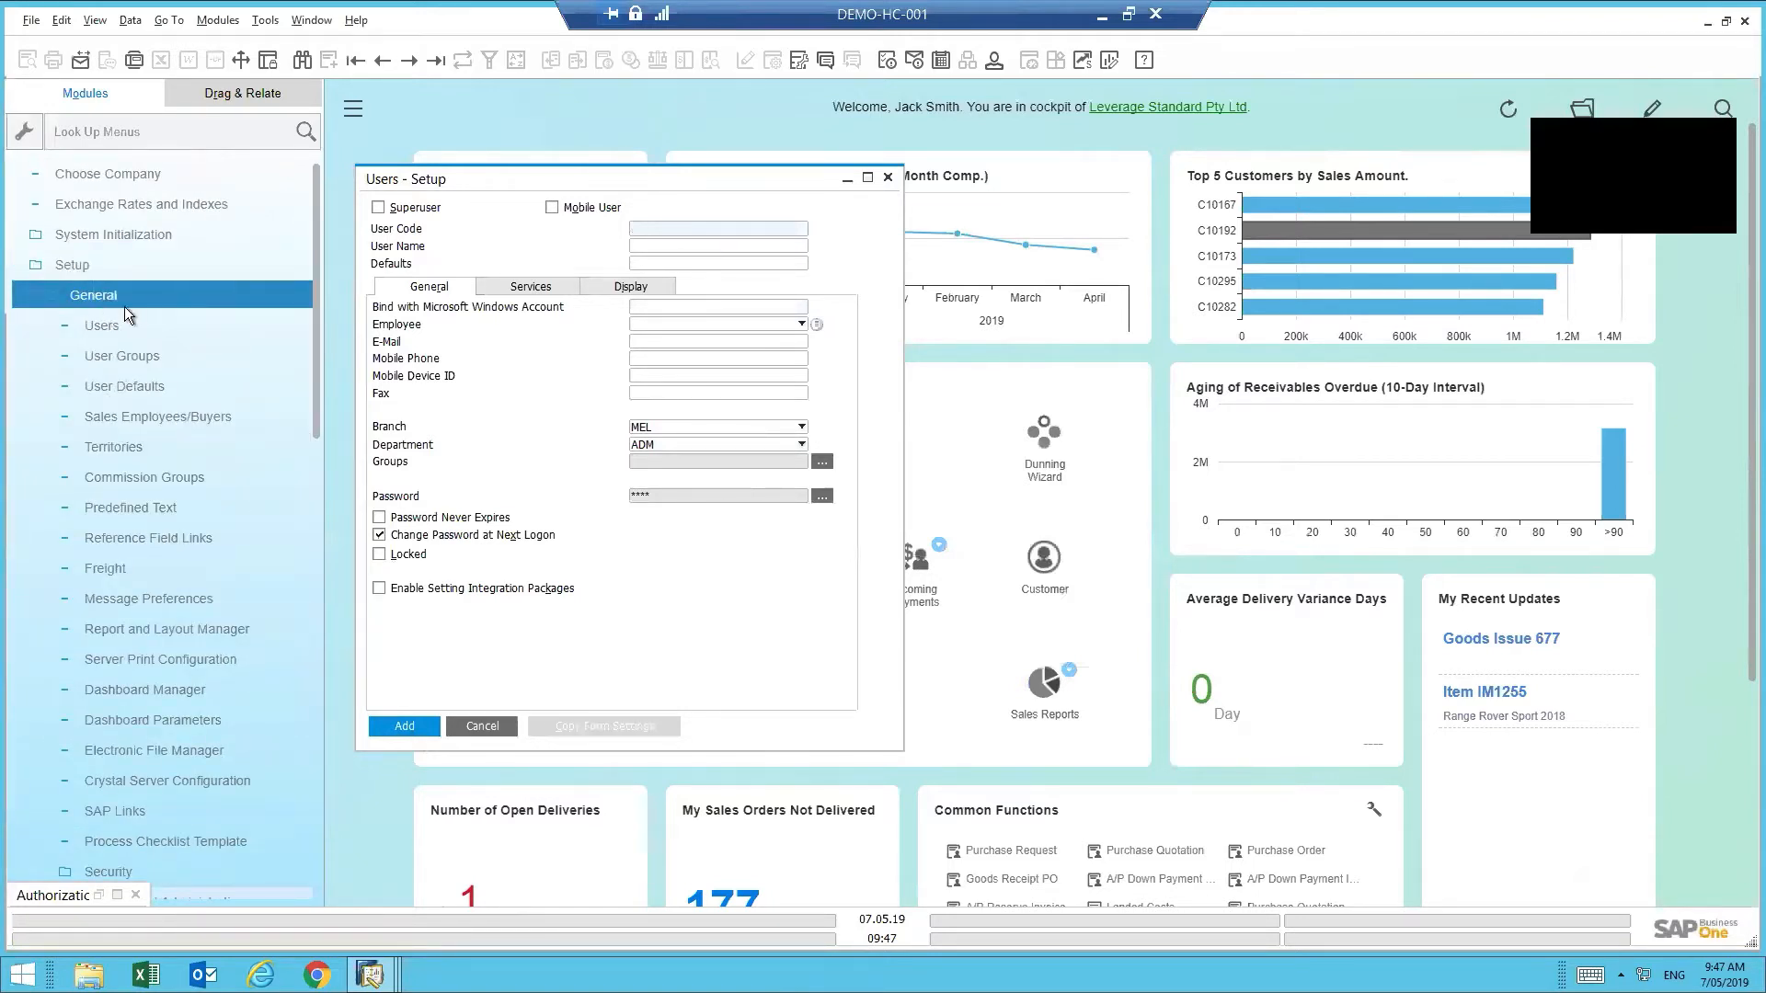
click(160, 416)
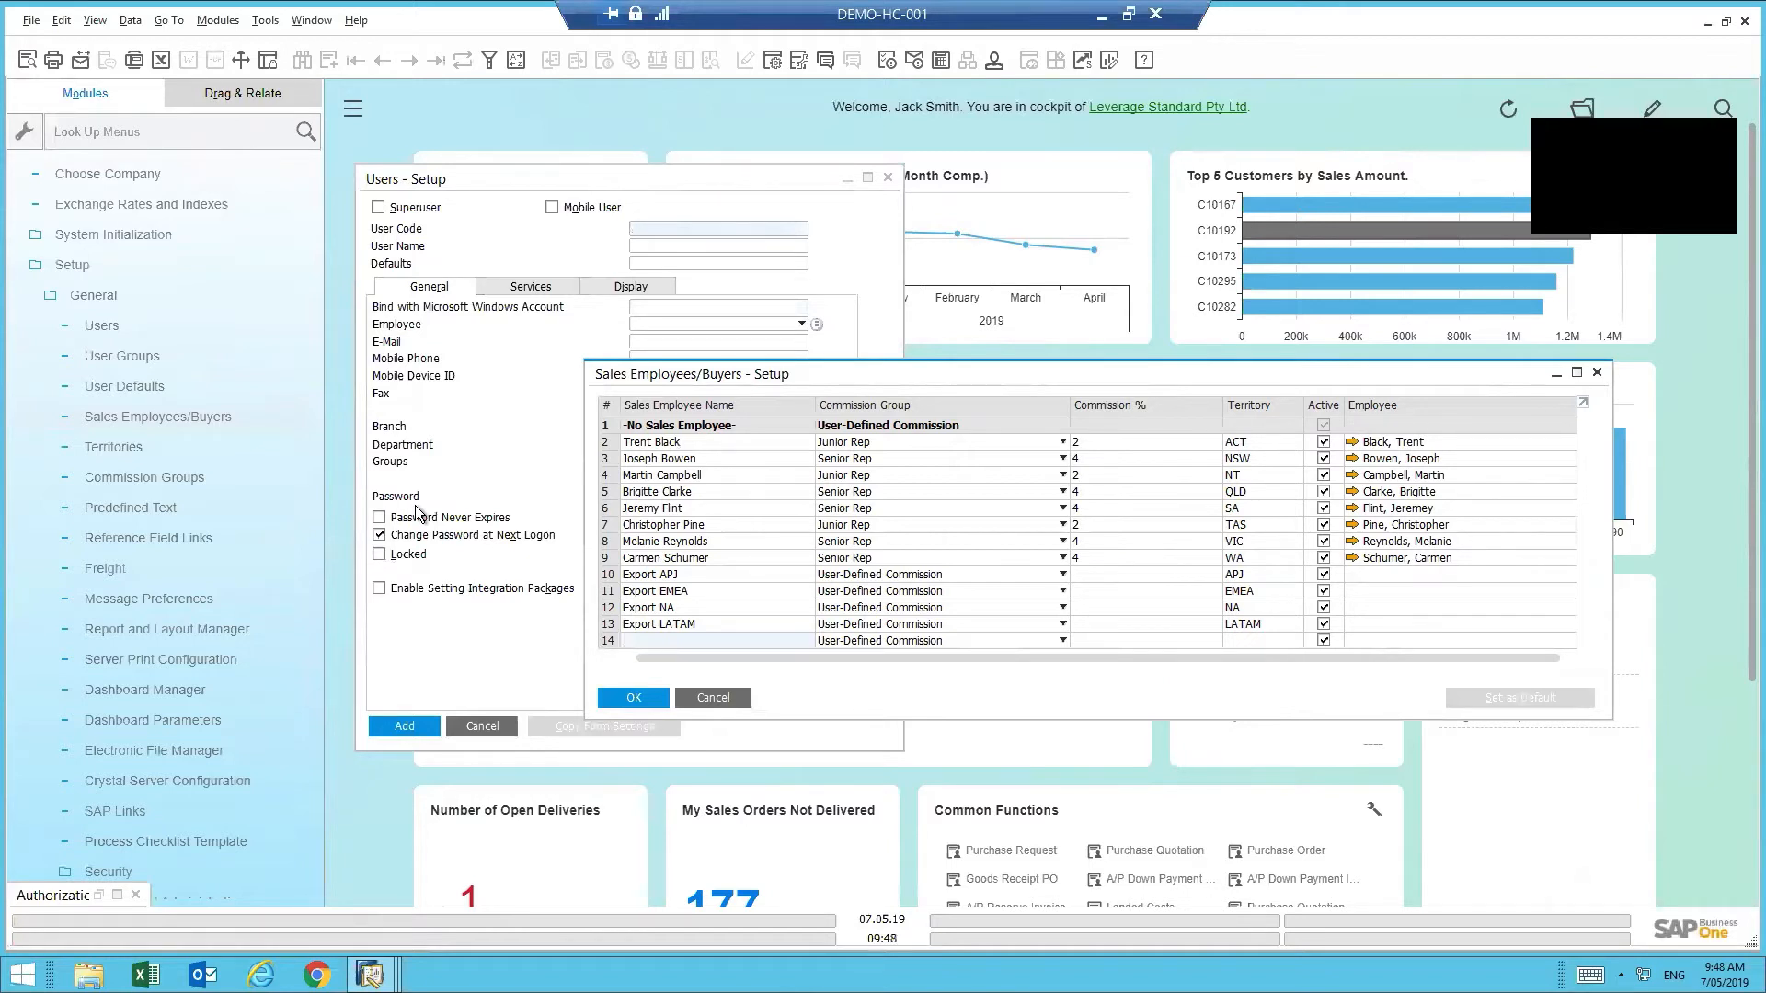
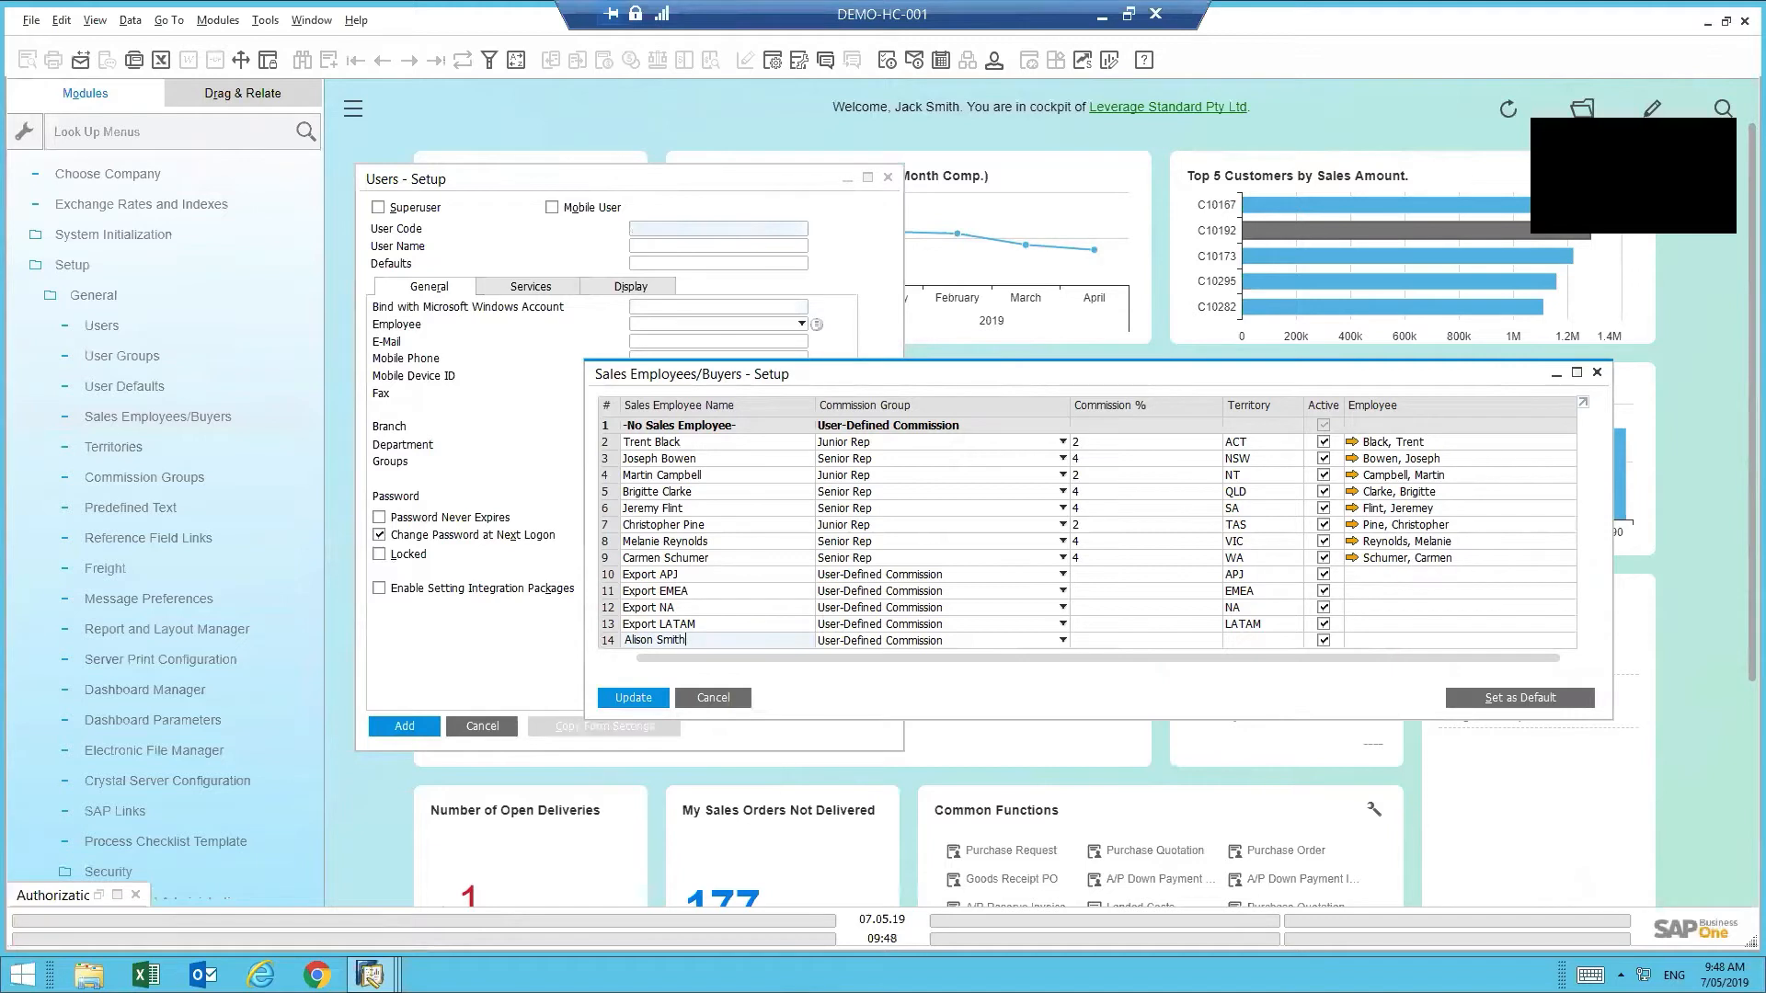
- Enter the new employee's full name as sales employee in row 14 and save with Update
key(Tab)
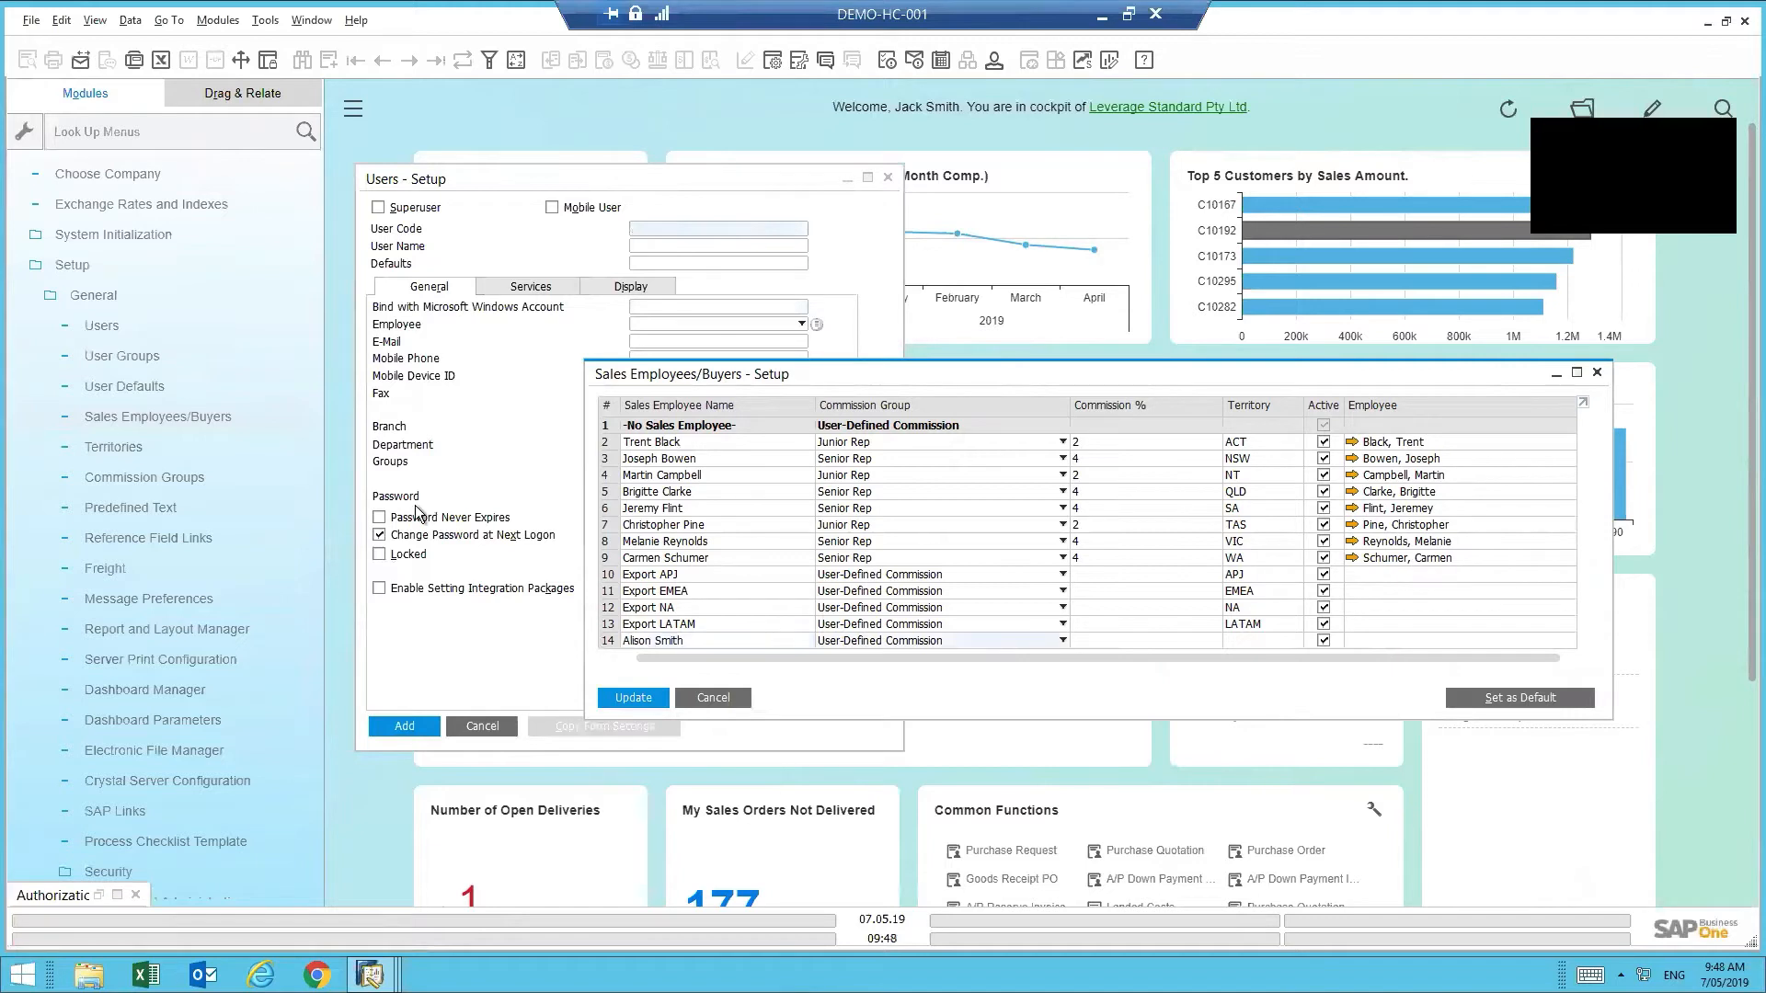
click(1269, 643)
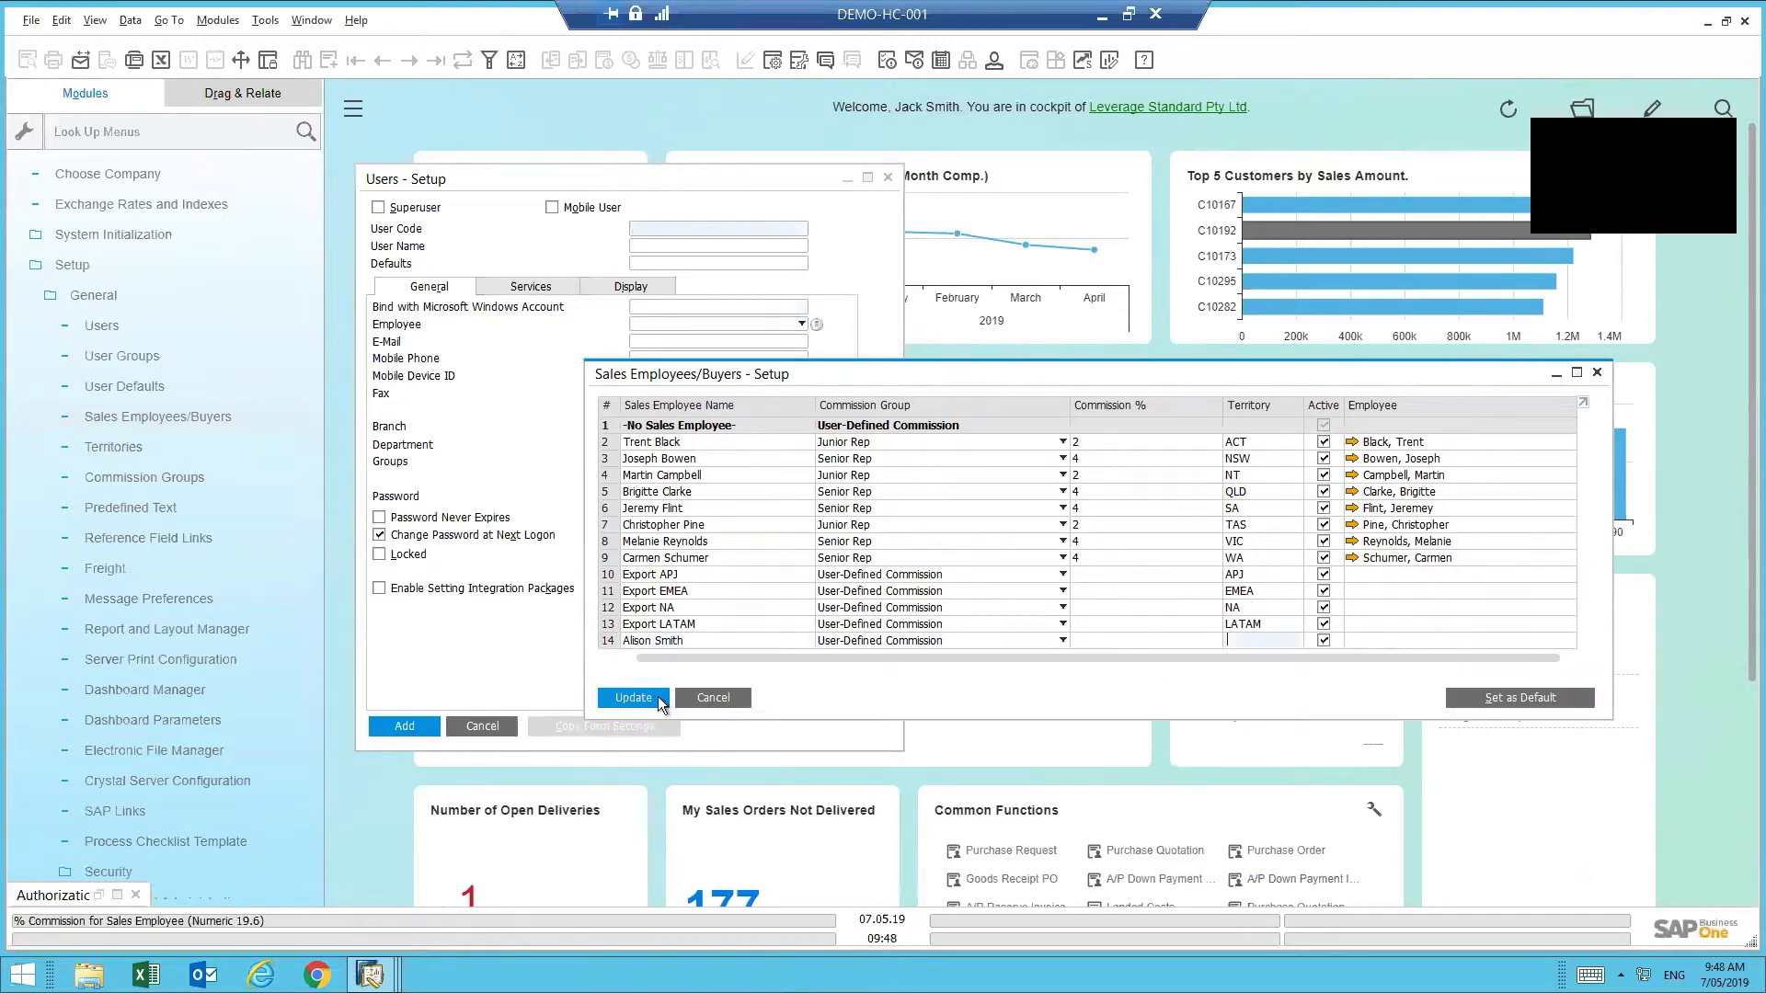
drag(820, 659, 1371, 445)
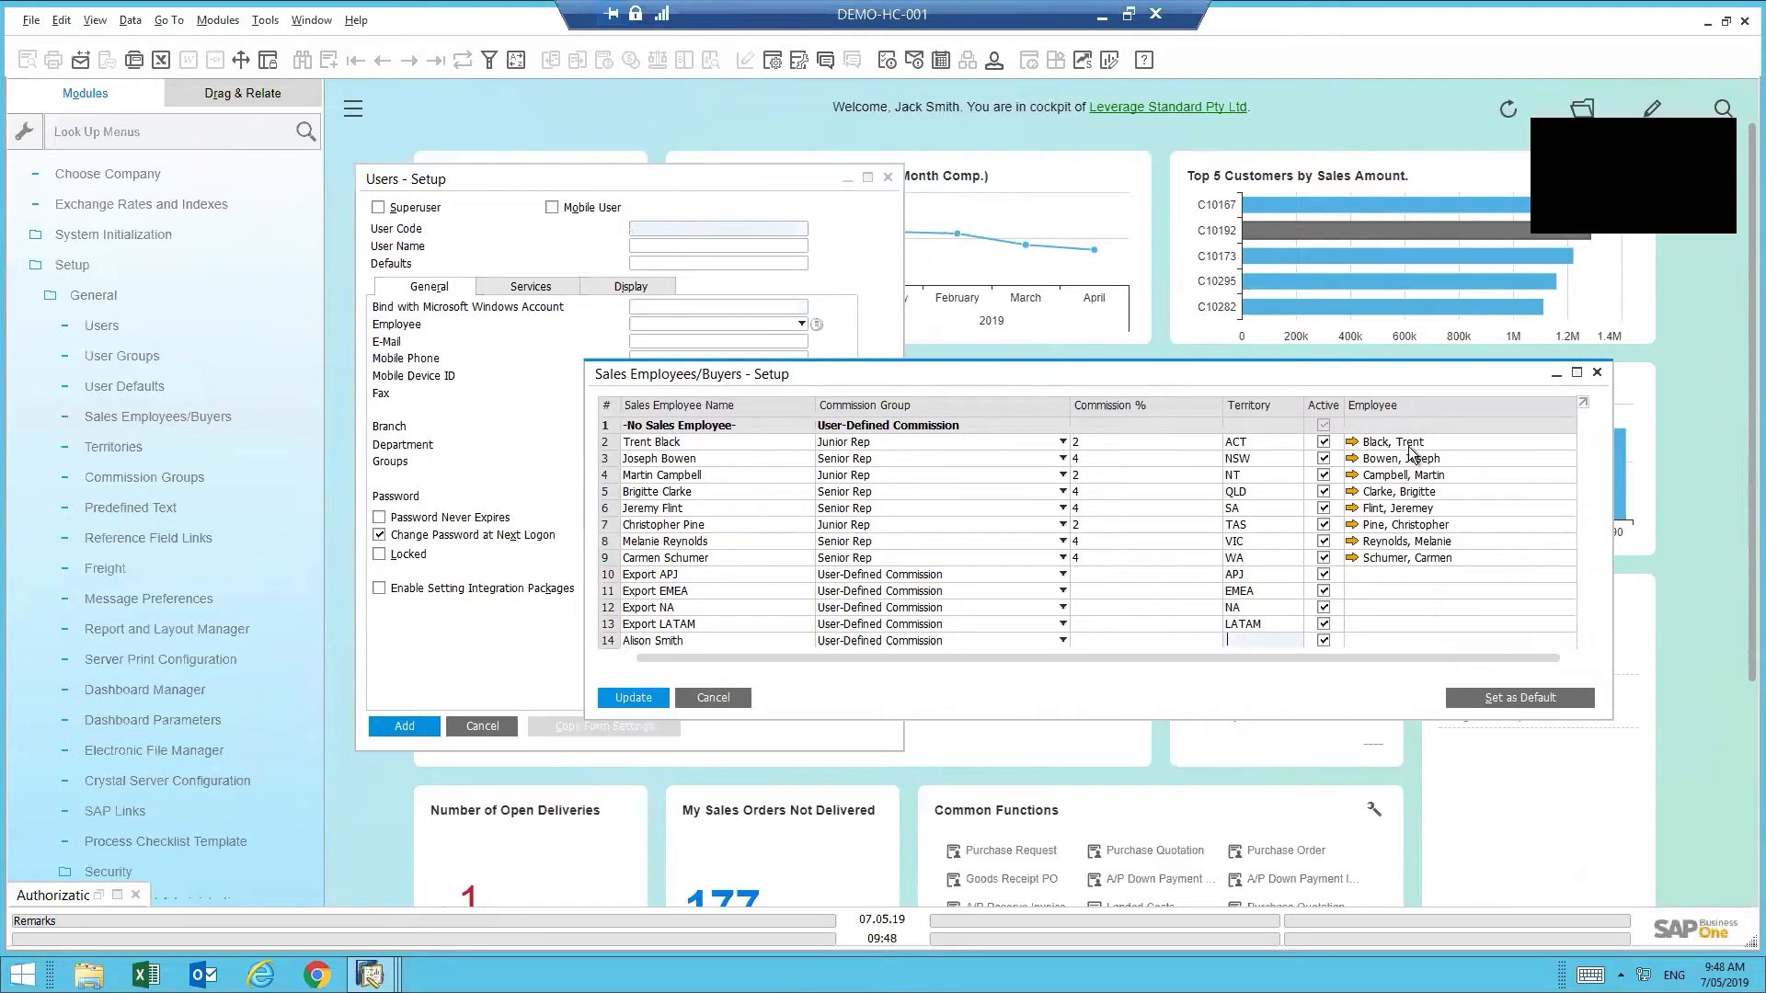
click(633, 698)
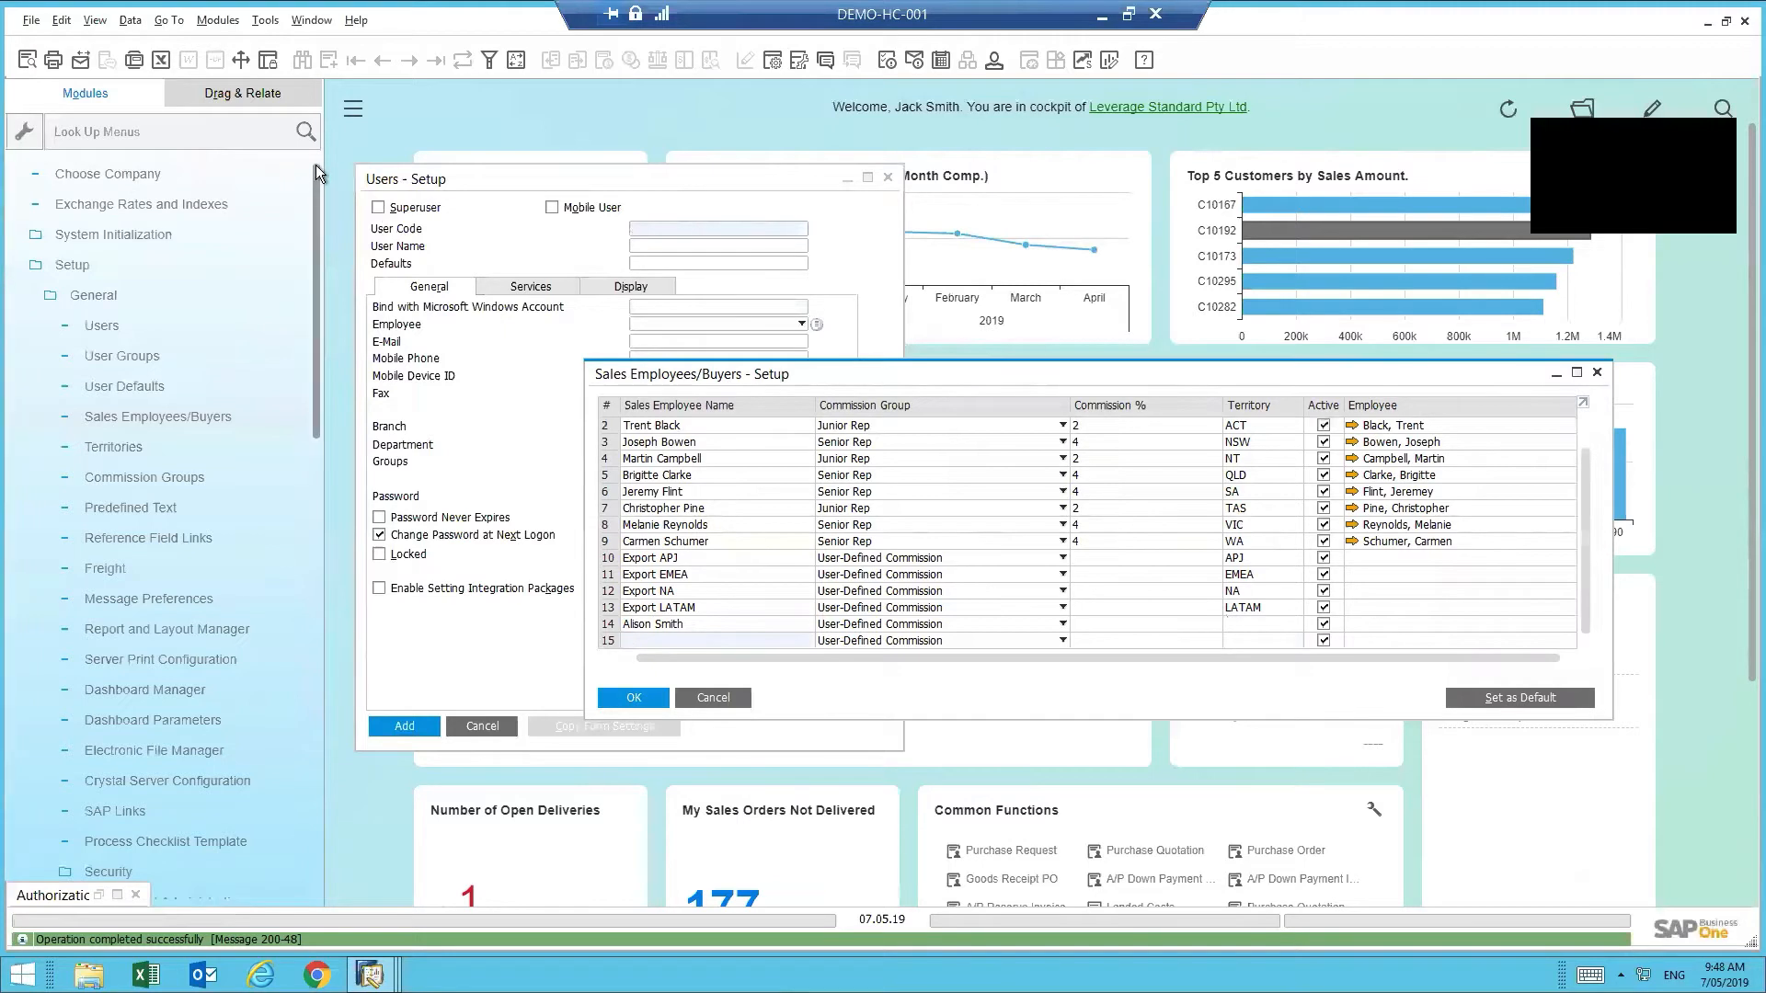
scroll(131, 169, up, 1)
click(129, 170)
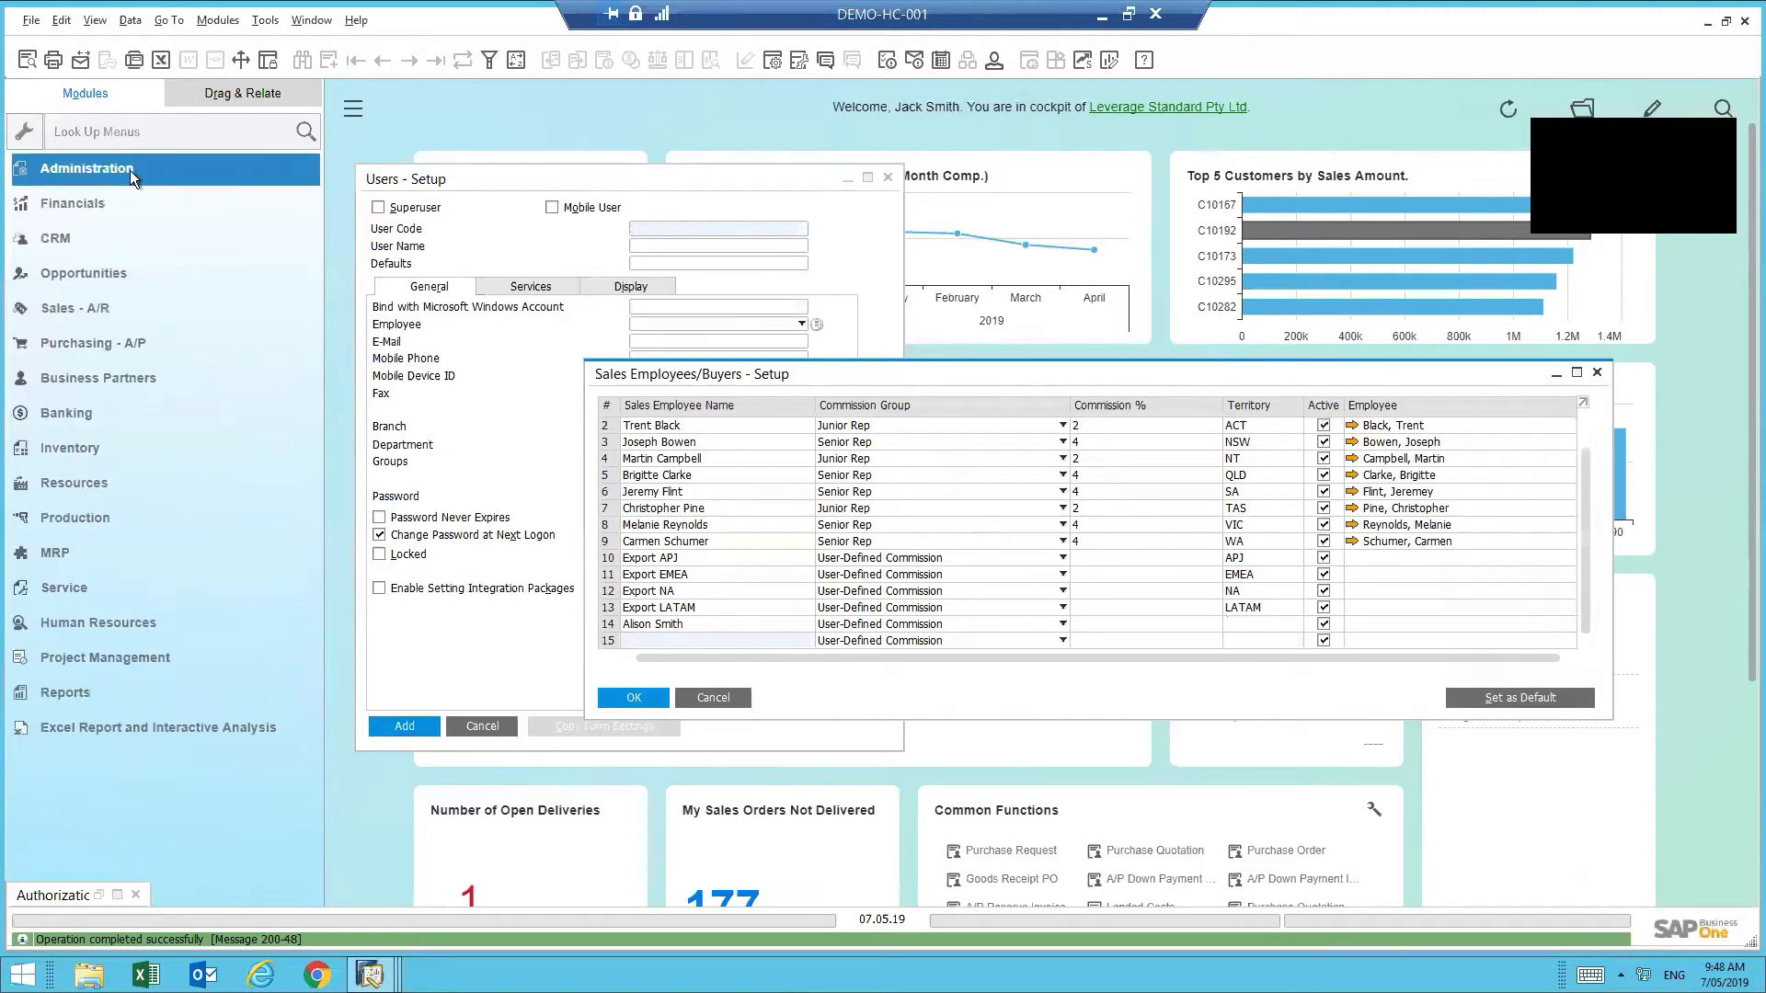
- Start a new Sales Order and check the Sales Employee list for the new entry without choosing it
click(103, 307)
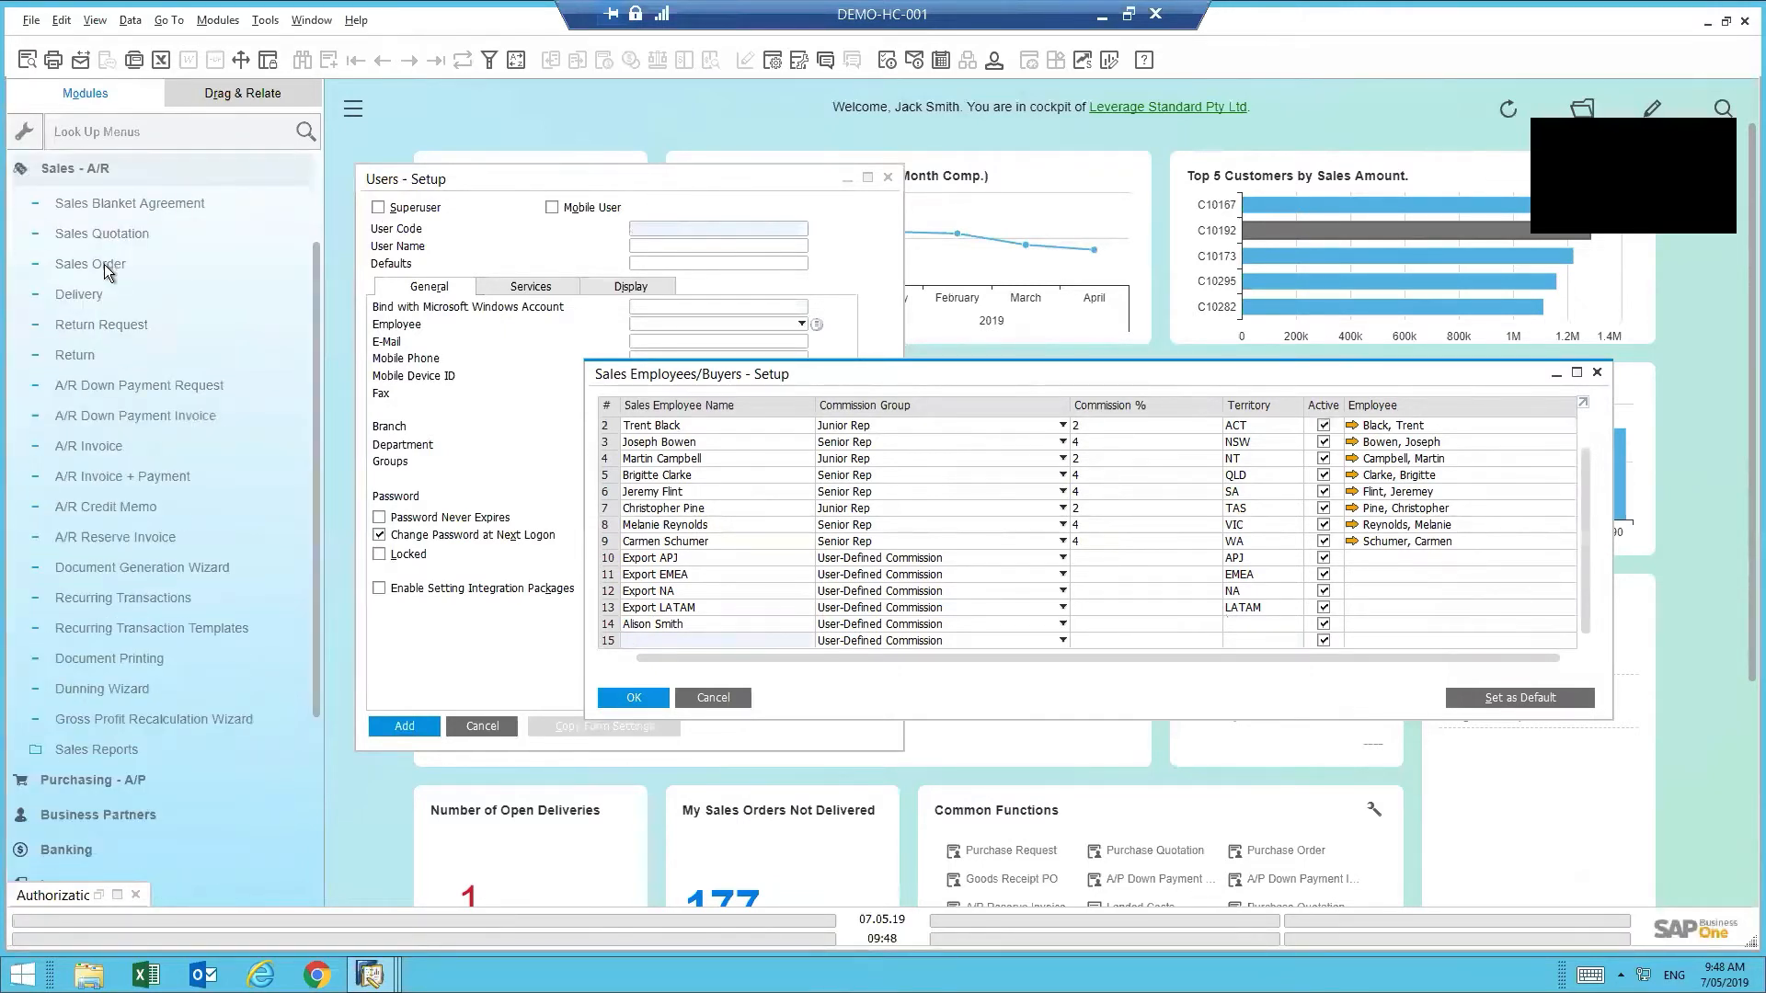
click(103, 263)
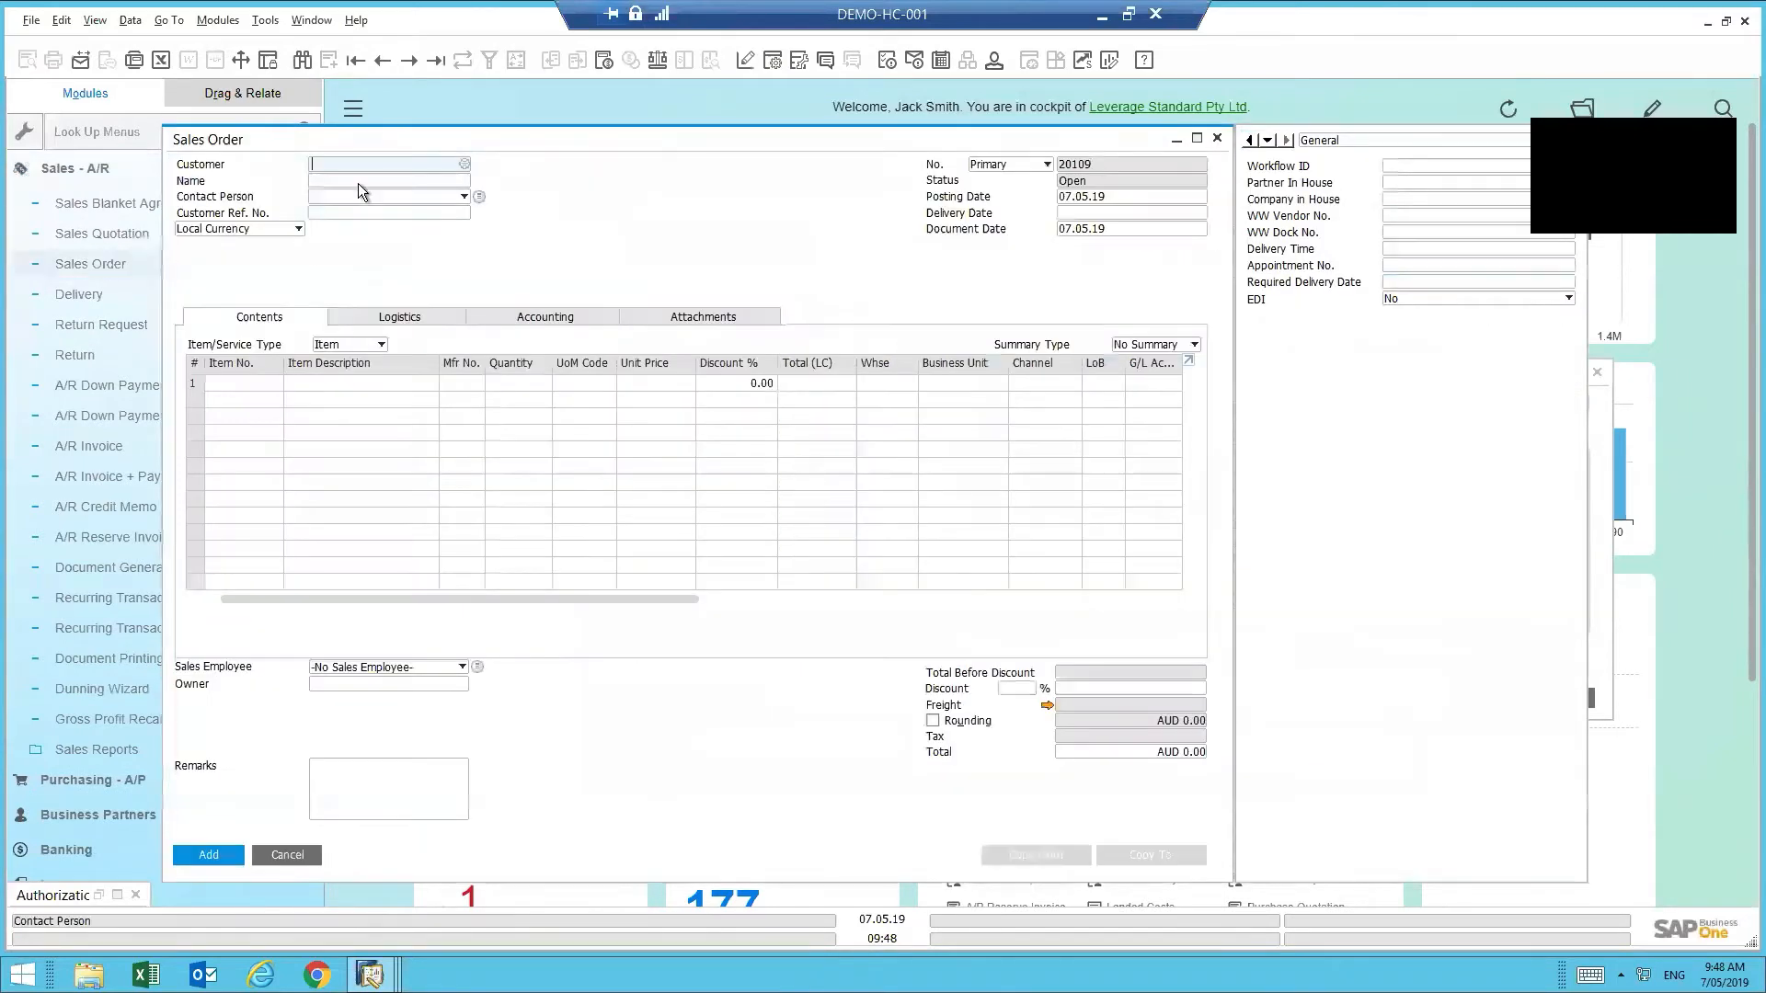
click(349, 666)
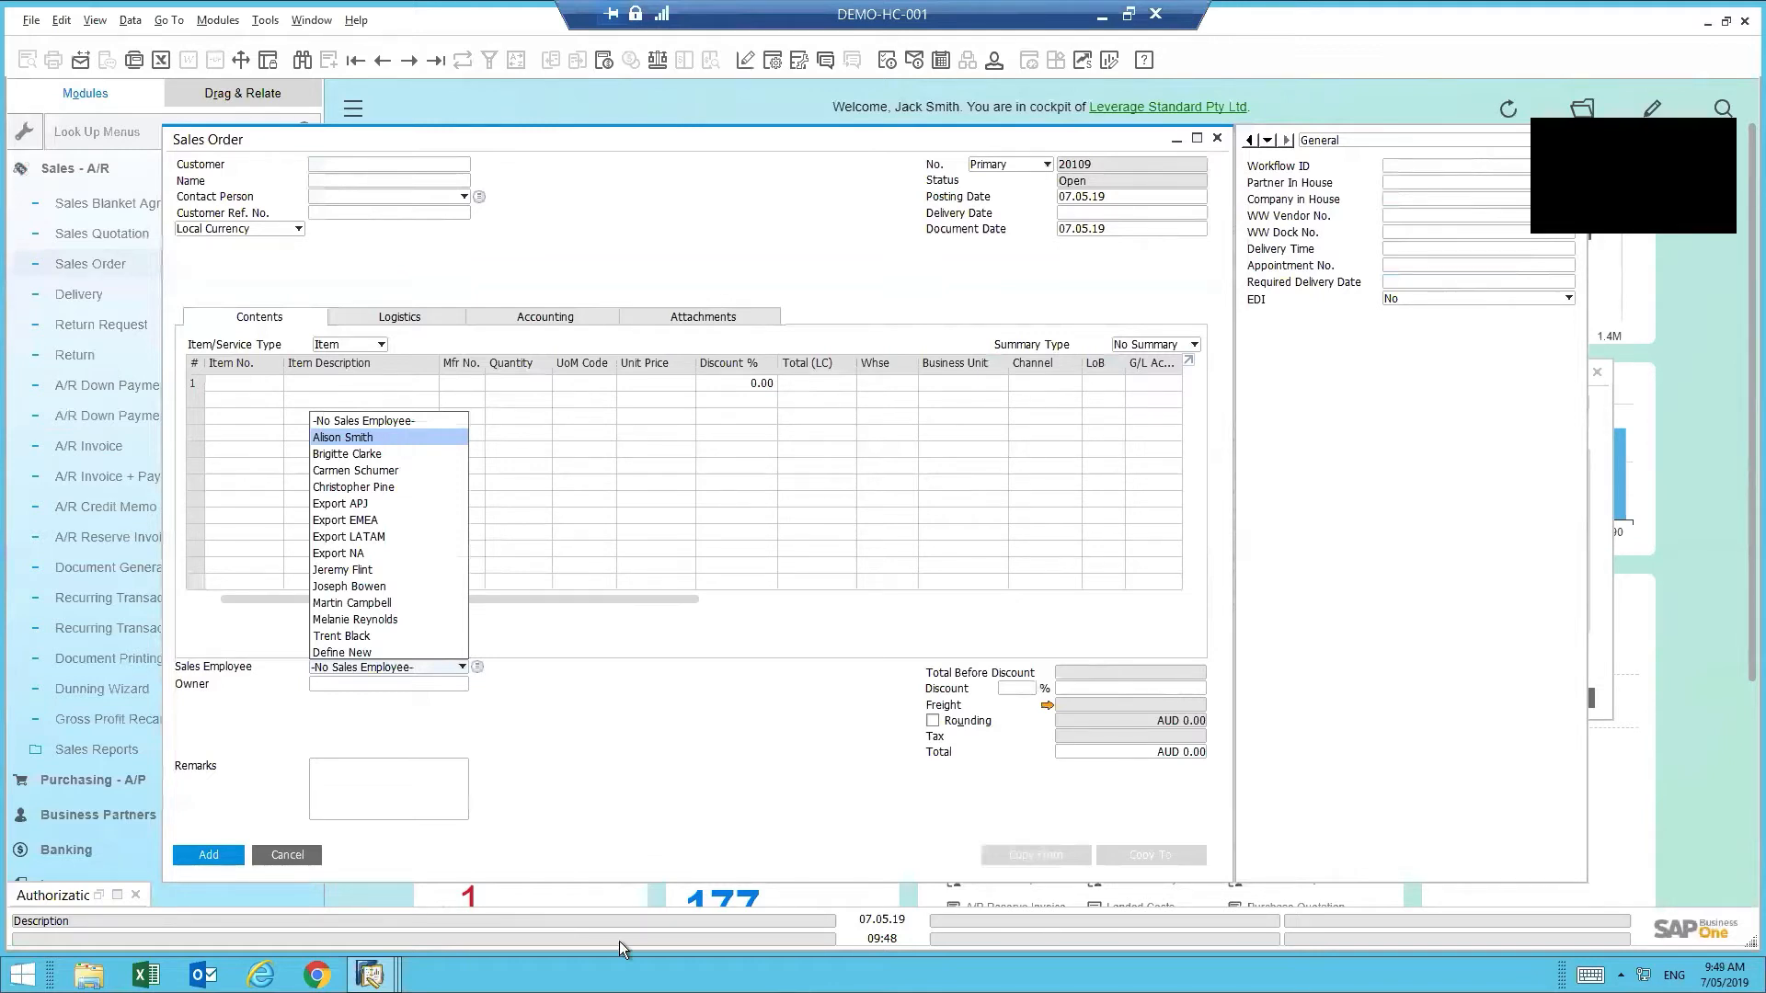
click(328, 817)
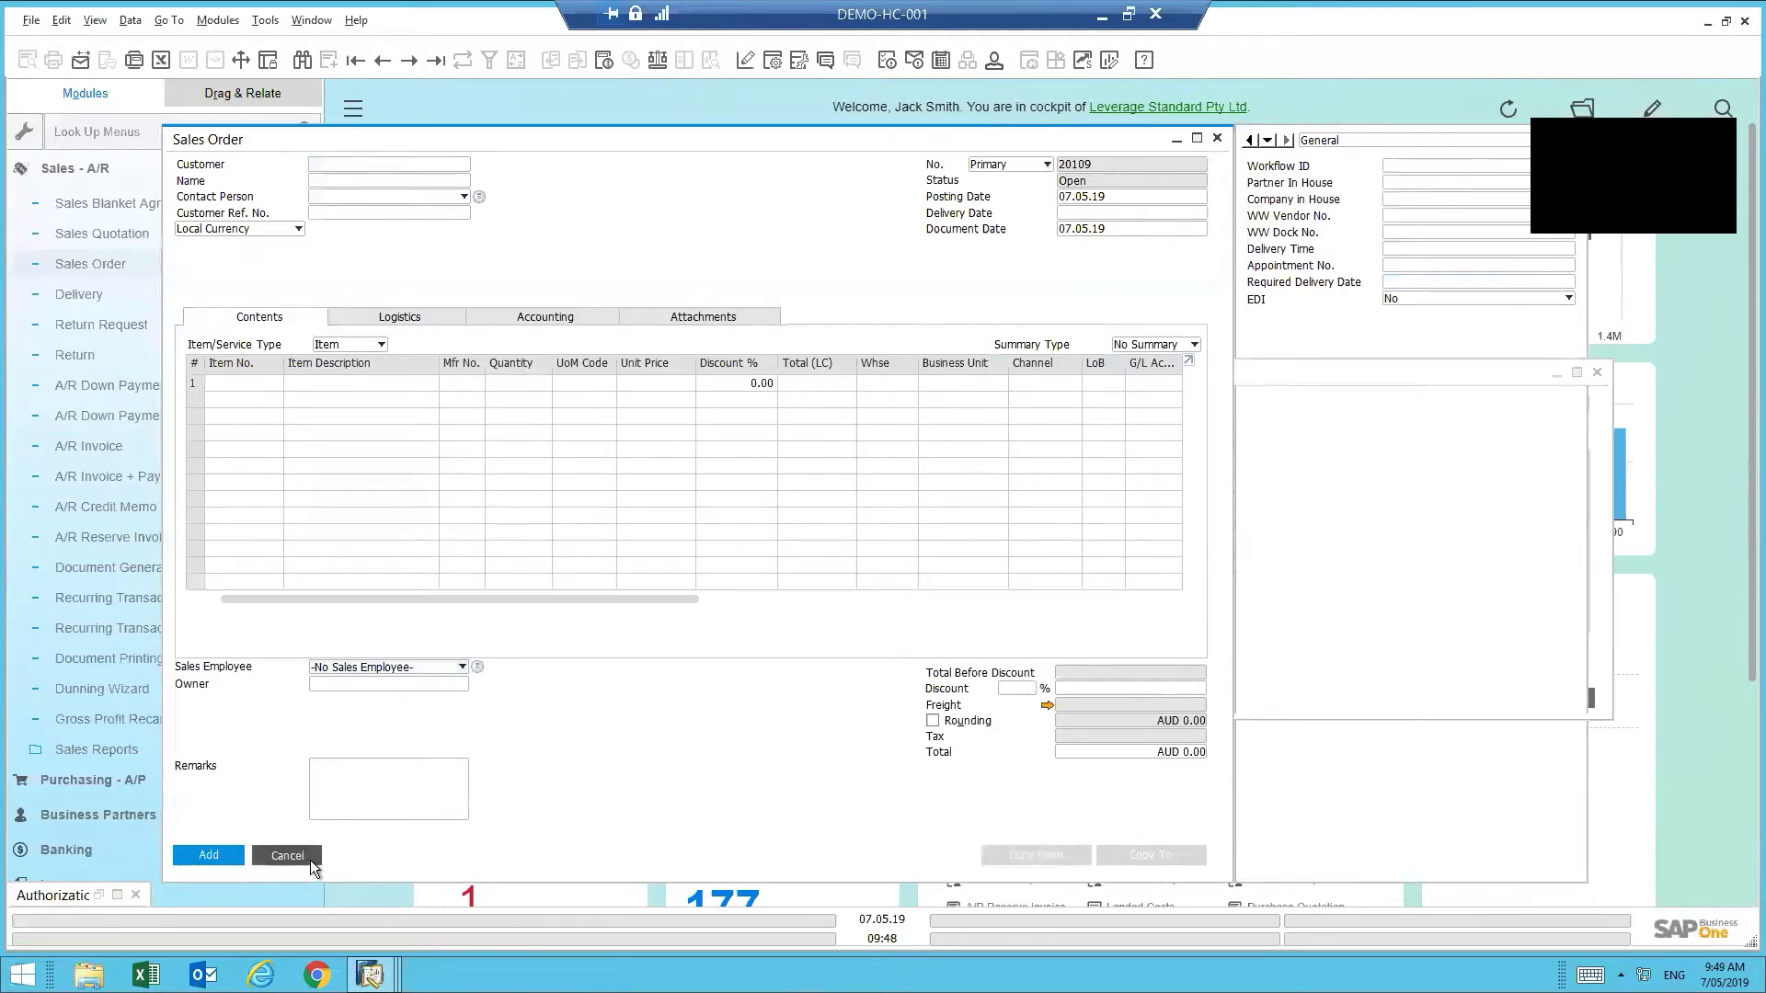
- Open Human Resources > Employee Master Data in Add mode
click(72, 168)
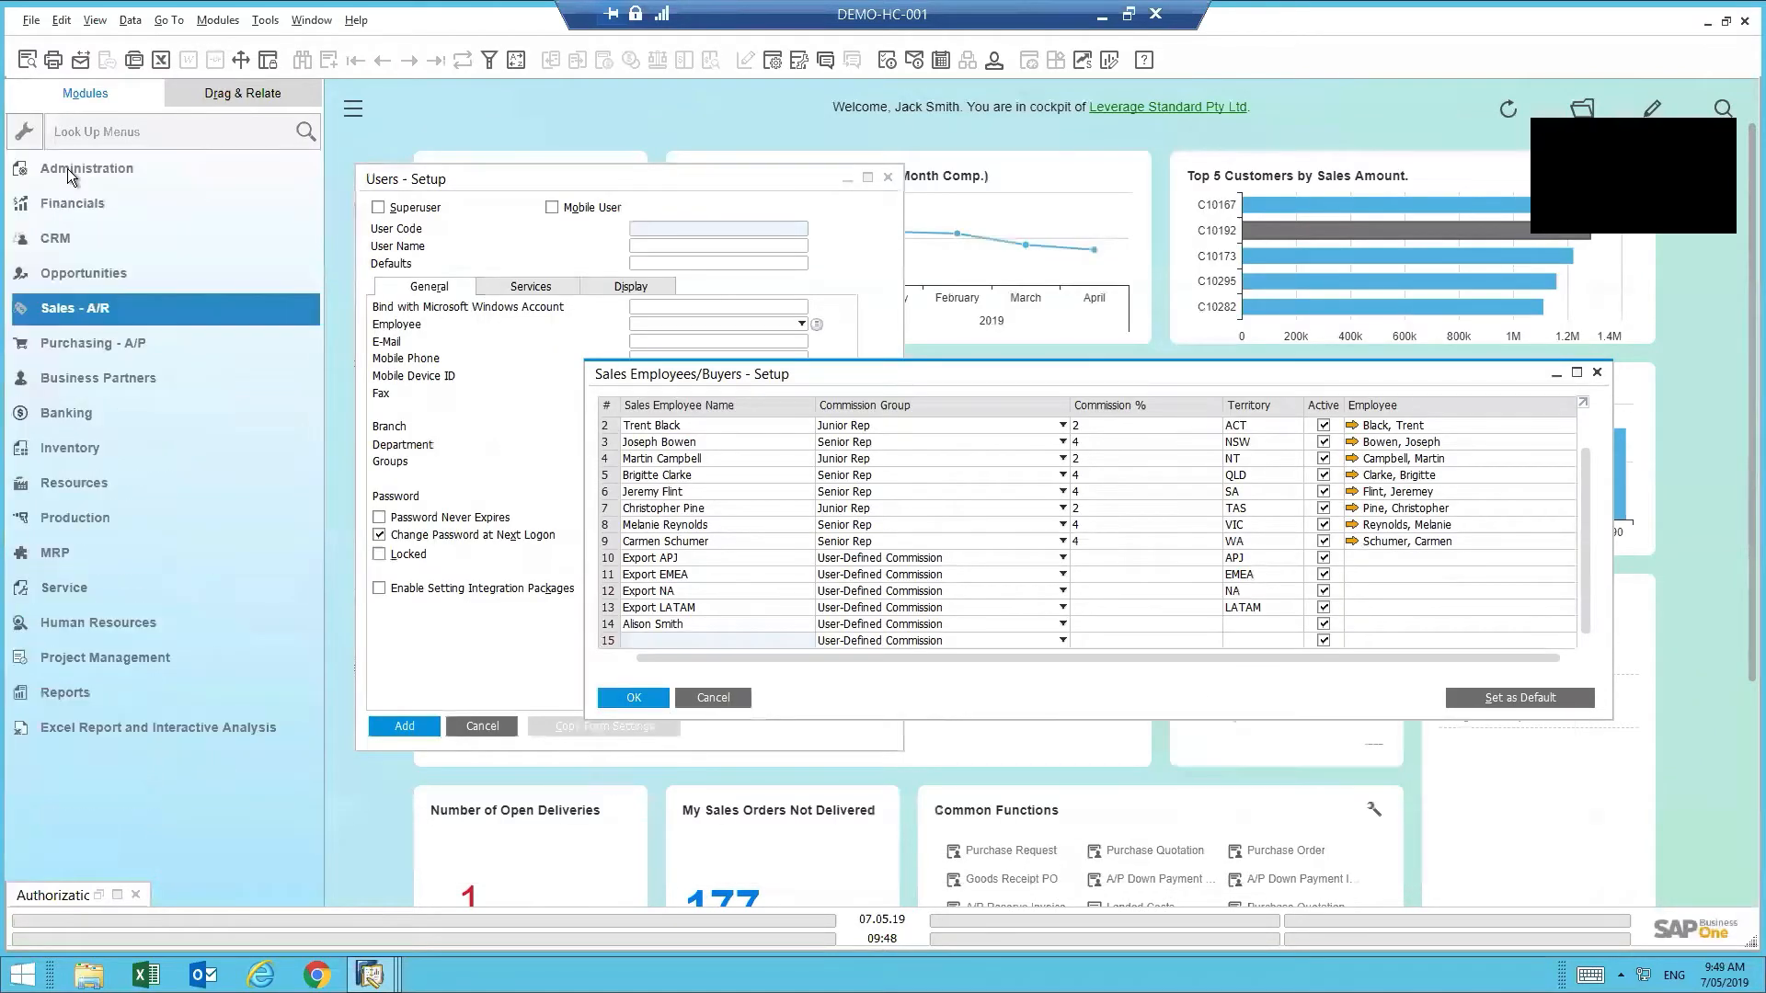
click(112, 657)
click(108, 622)
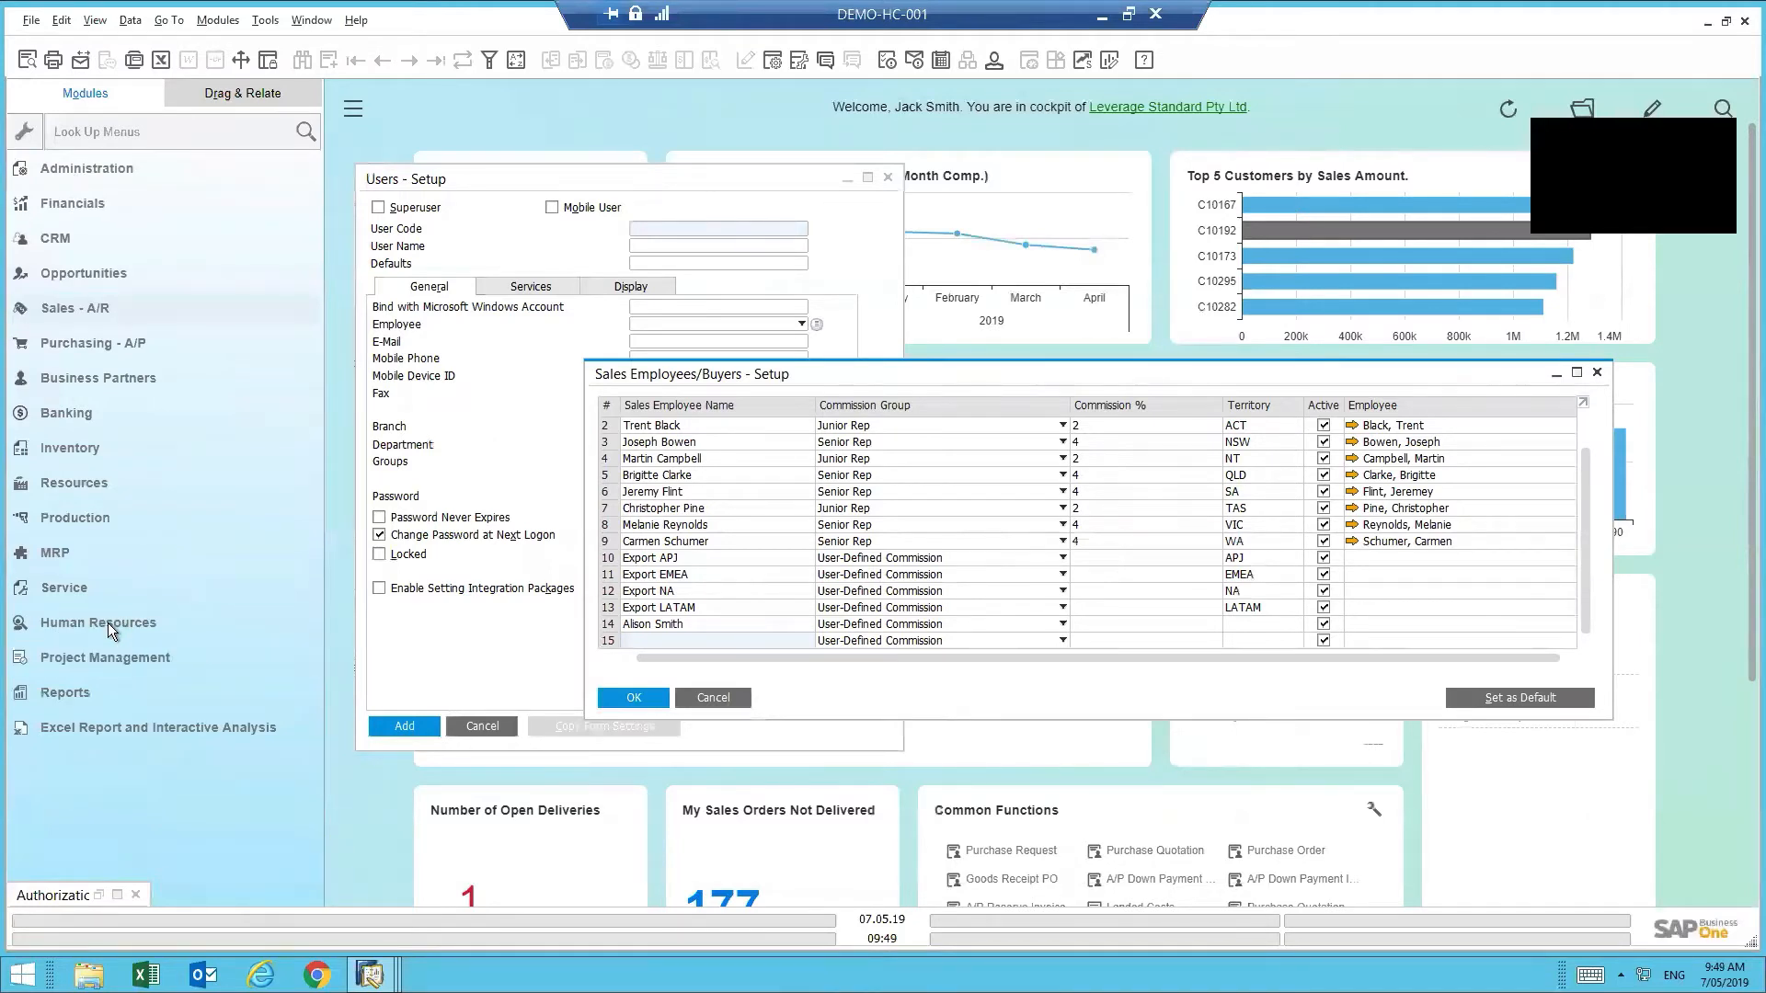
click(119, 659)
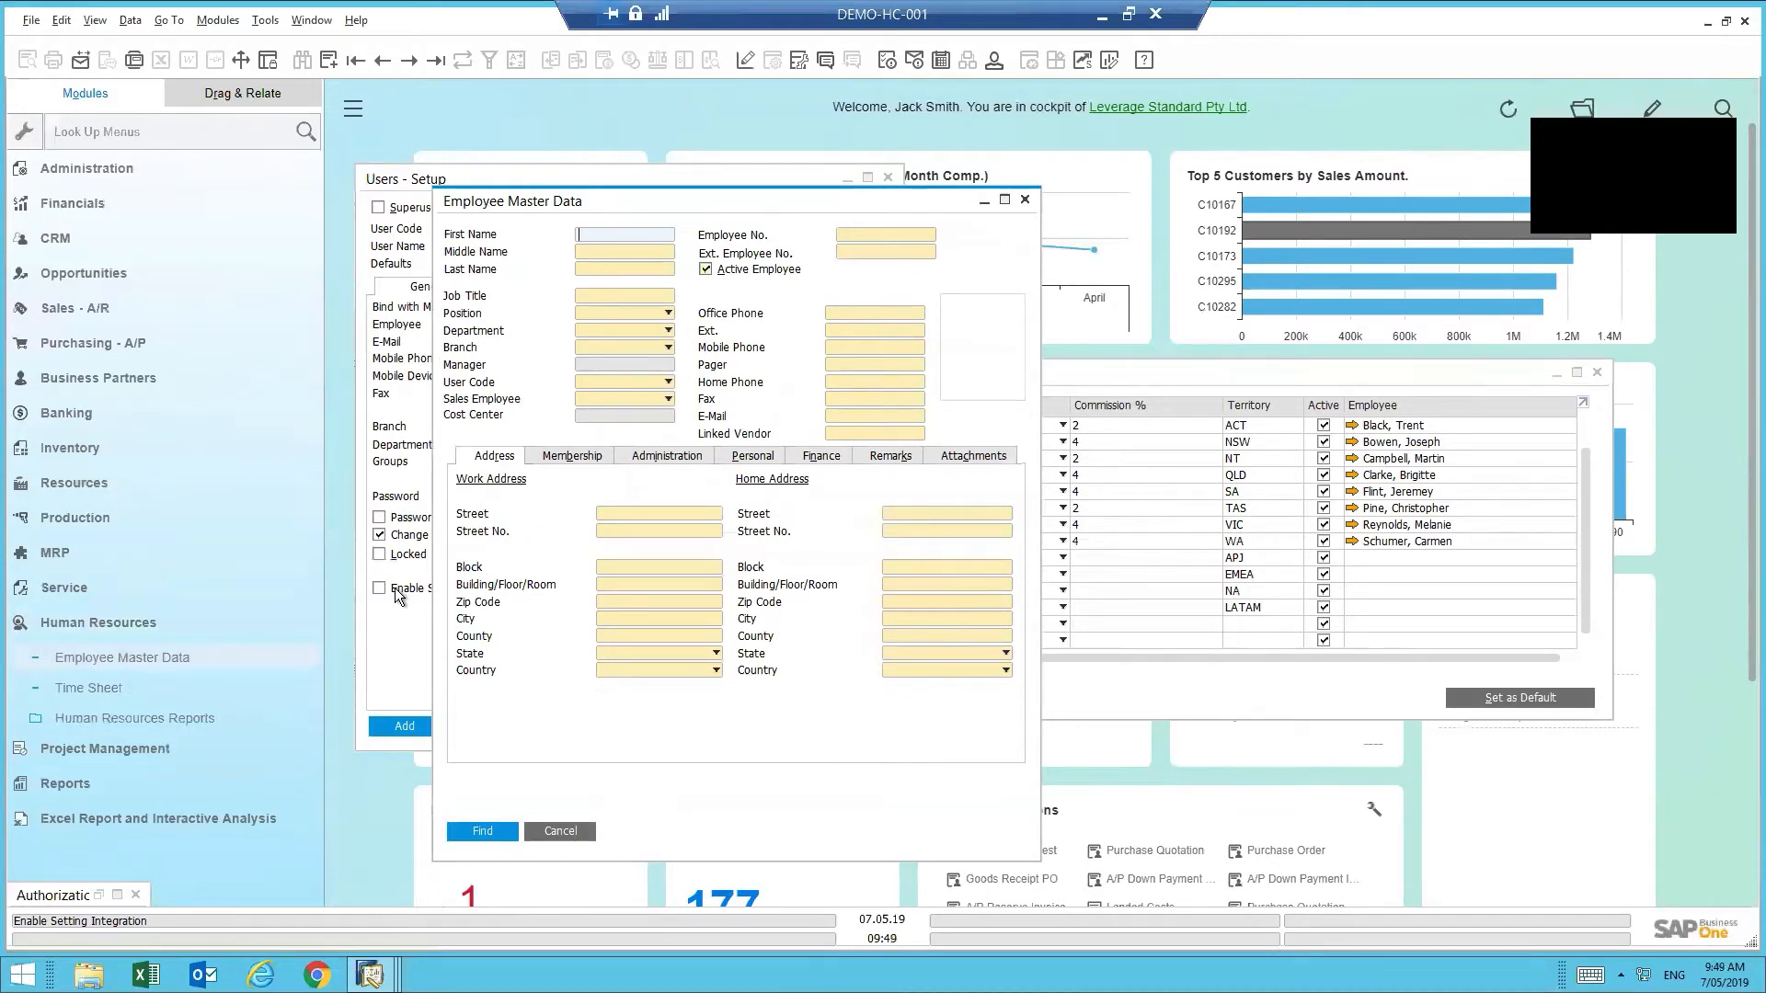
click(330, 60)
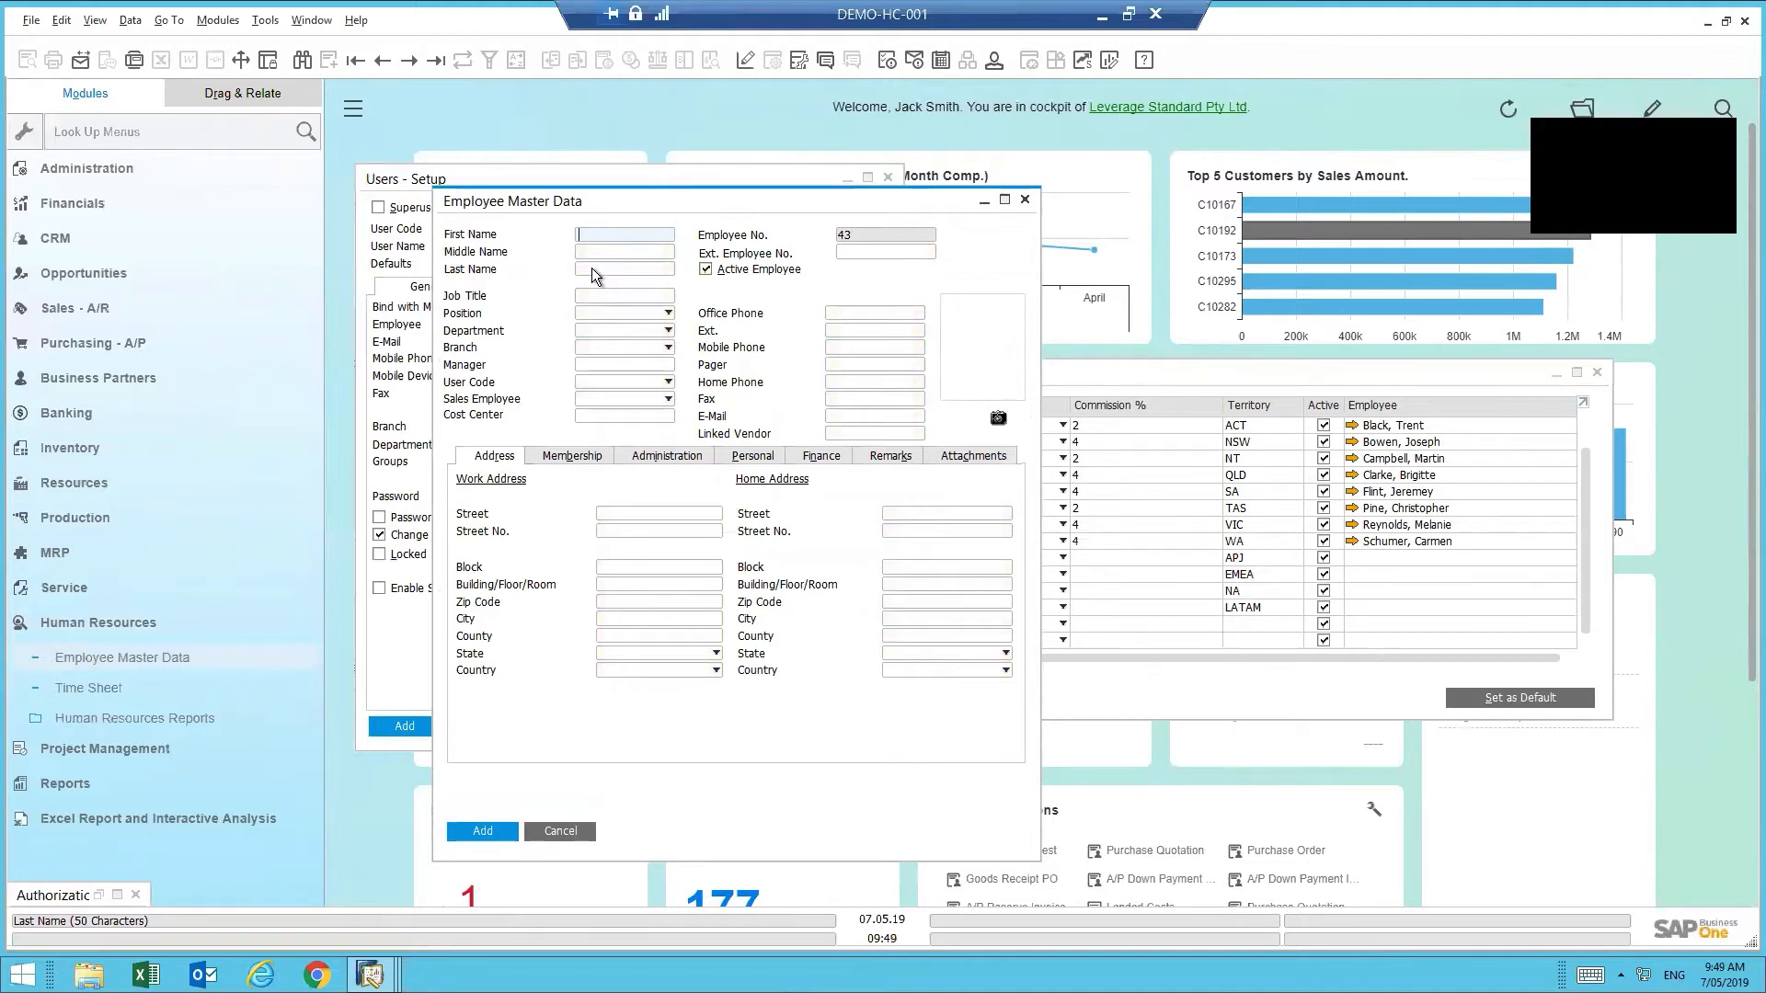
- Enter the employee's first and last name, correcting a typo in the last name
key(Tab)
key(Tab)
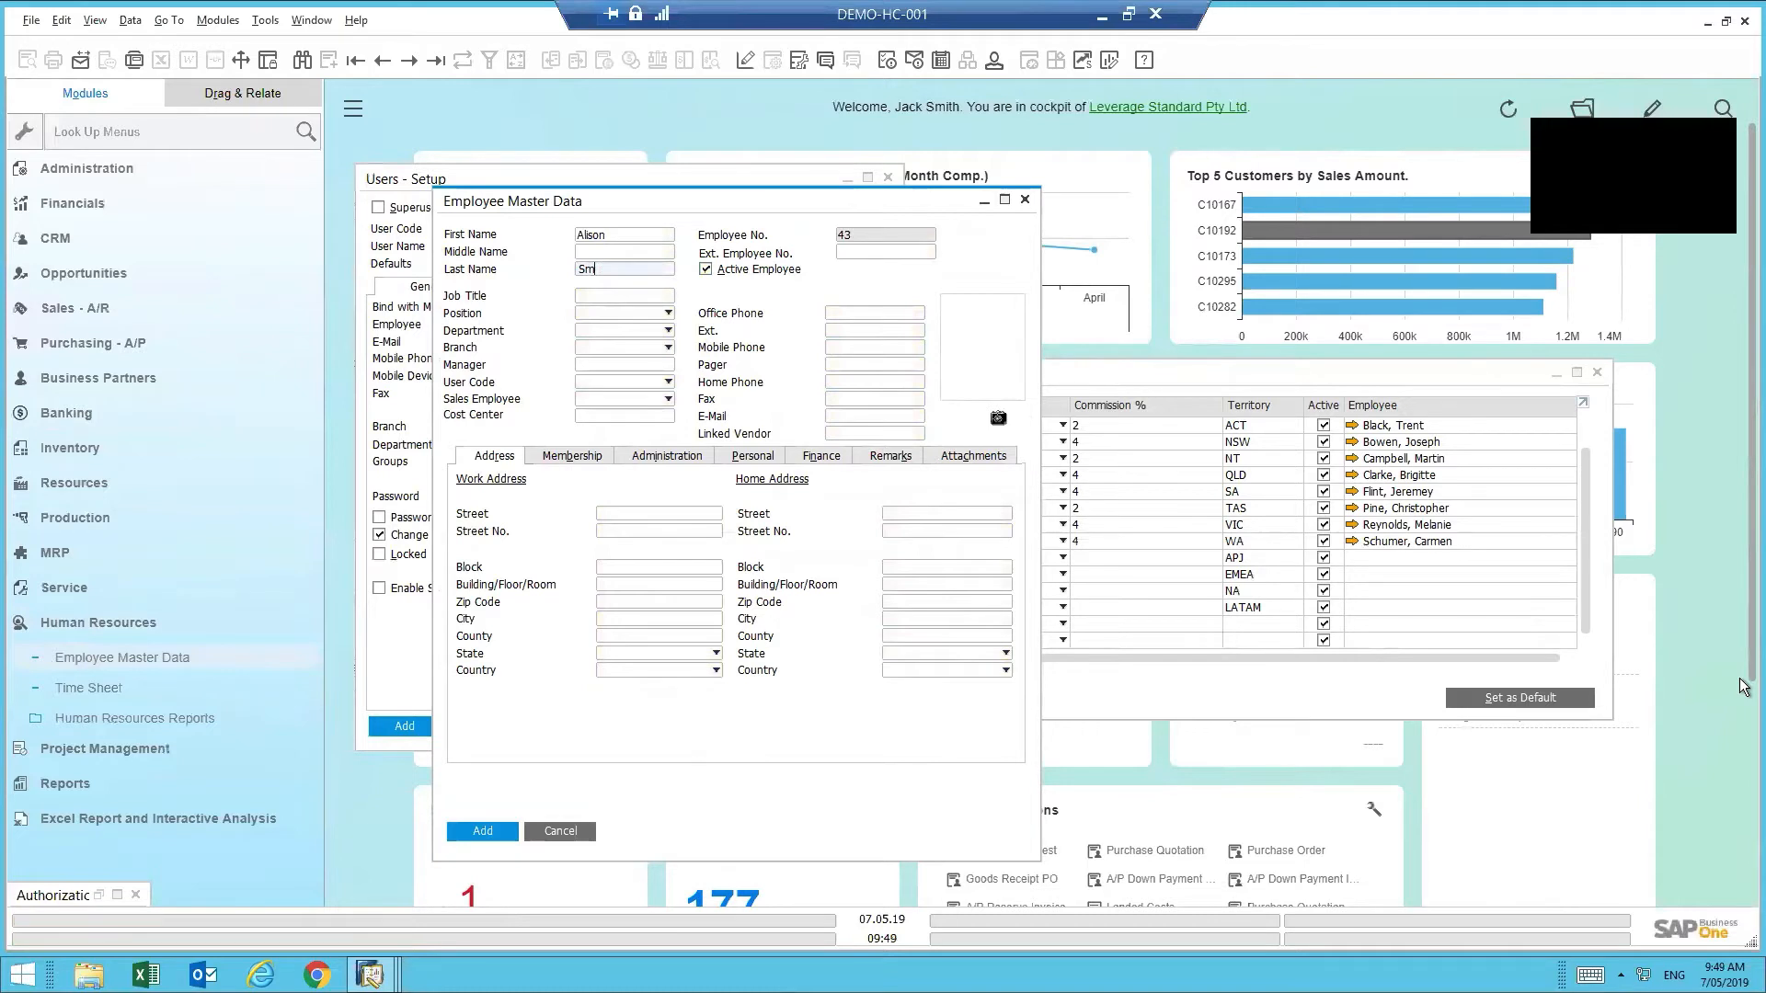
text(ith)
- Set Position Business Development, Department SLS, Branch MEL, and link the new user and sales employee
click(603, 313)
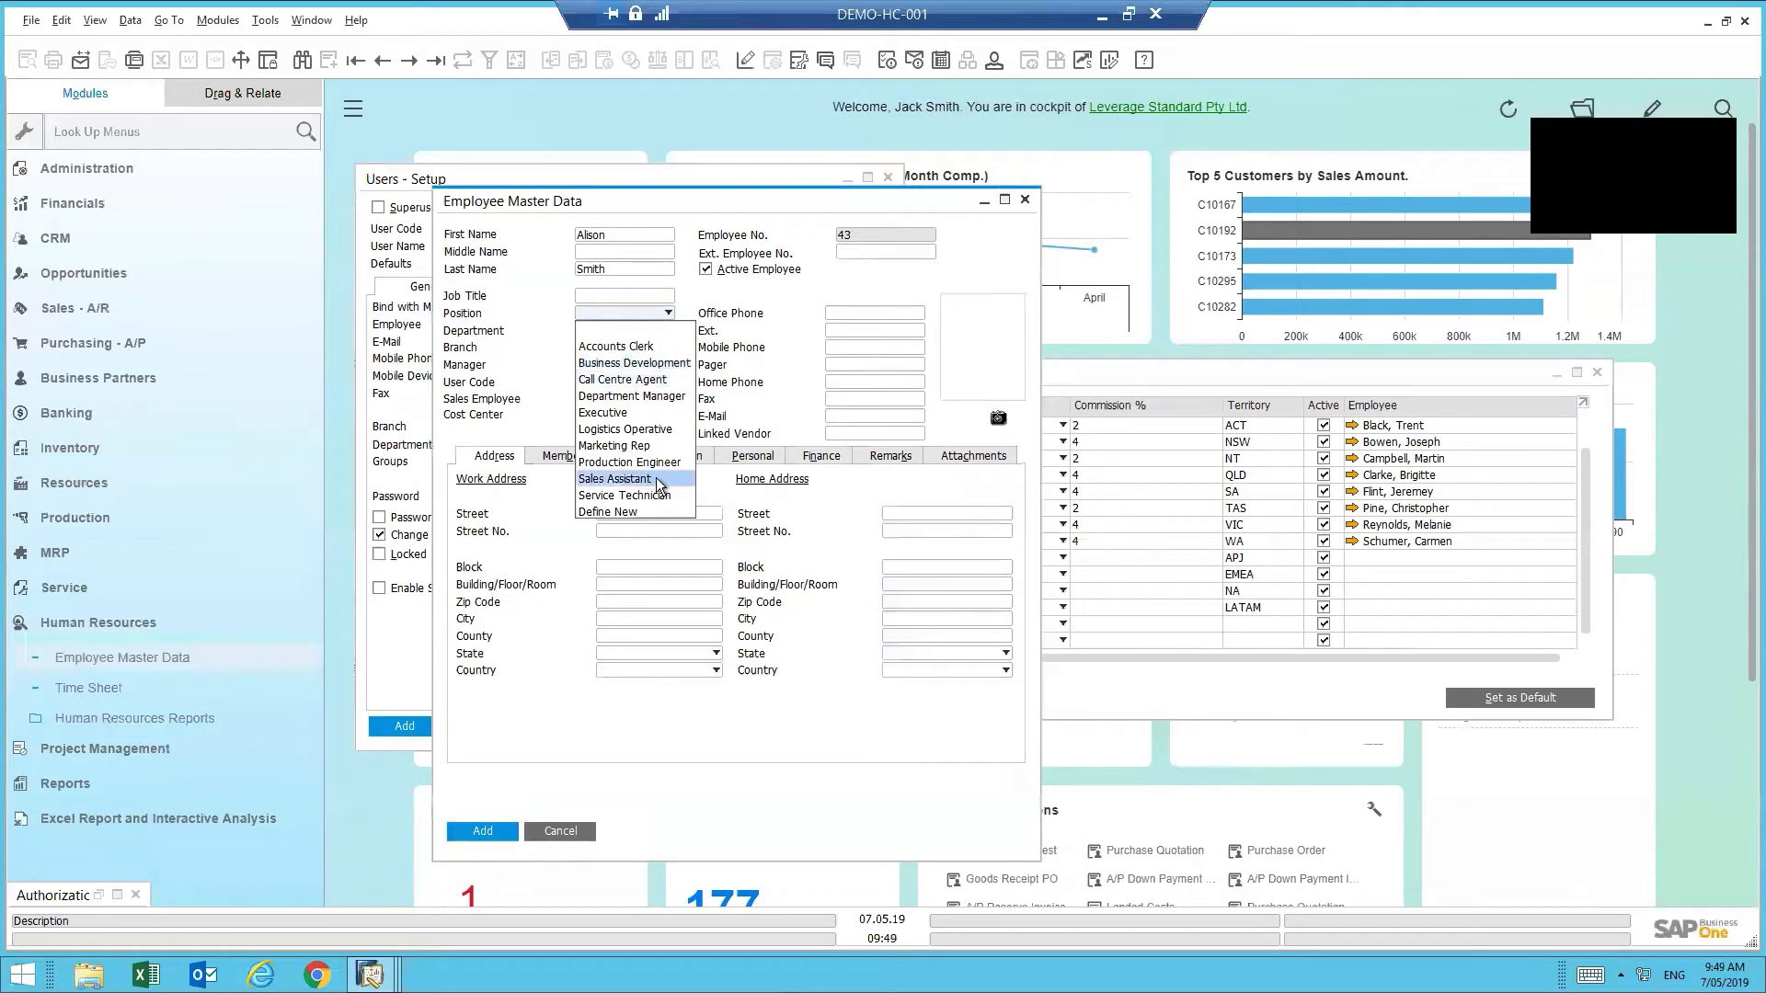
click(649, 364)
click(609, 333)
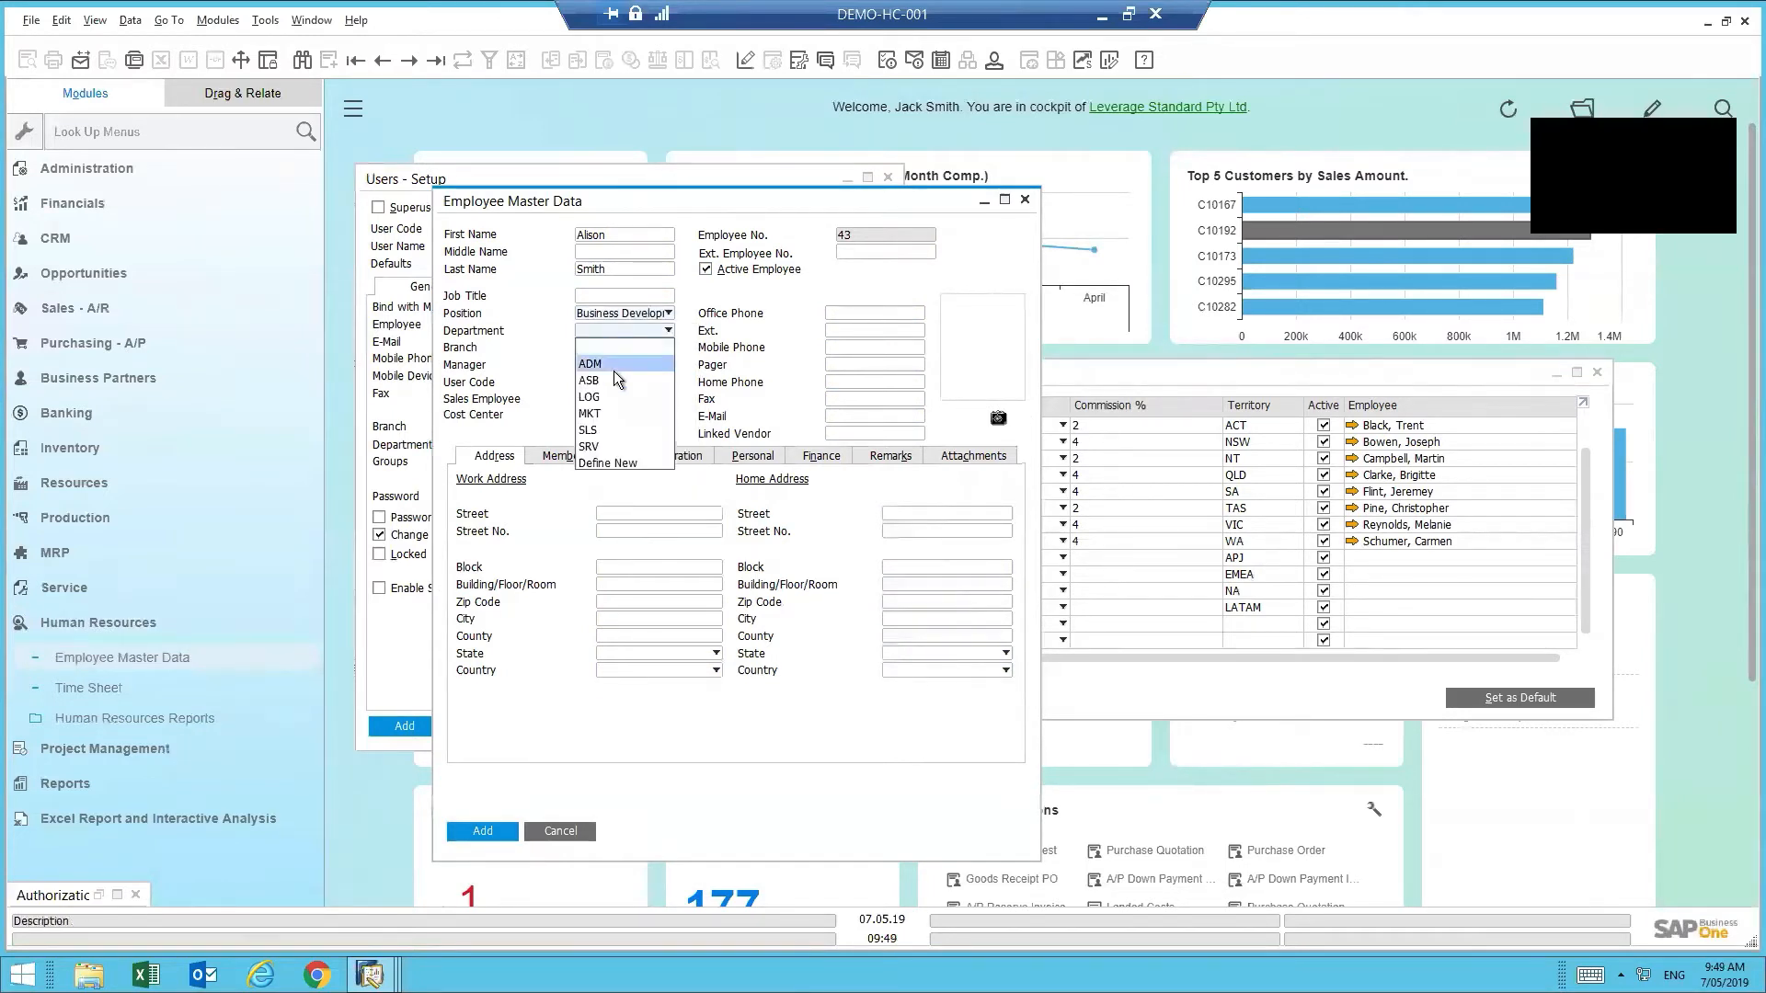
click(600, 429)
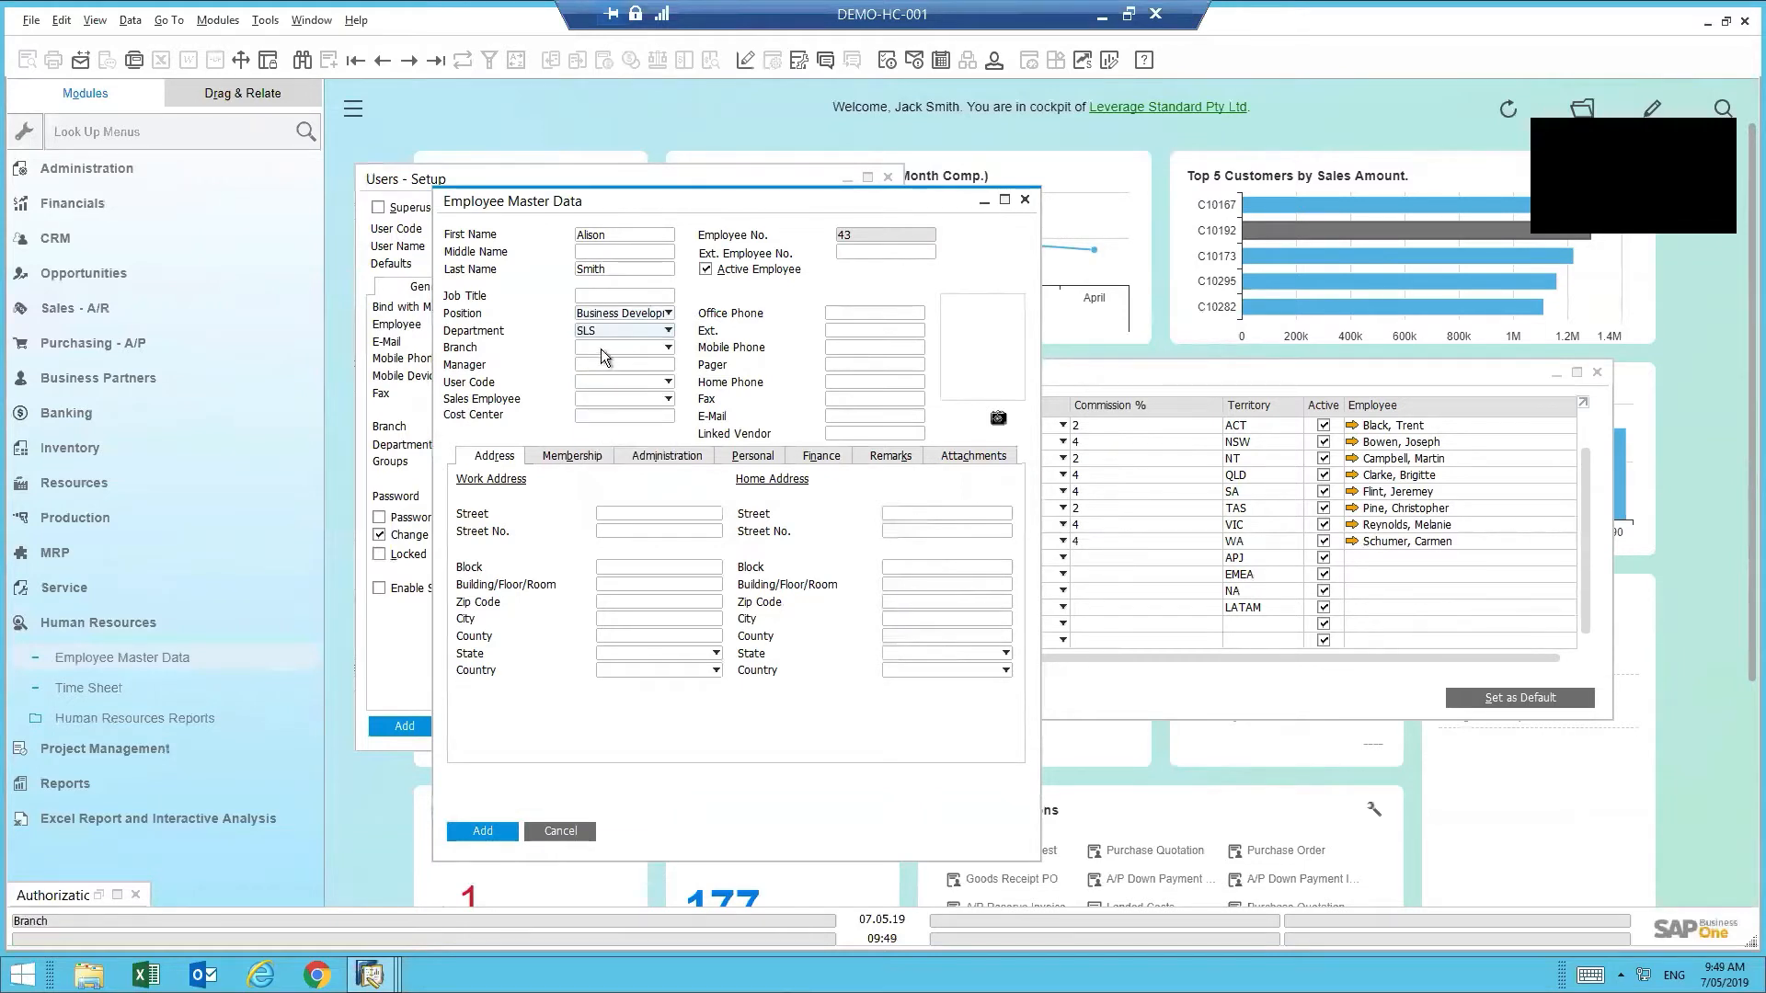
click(602, 348)
click(609, 395)
click(622, 367)
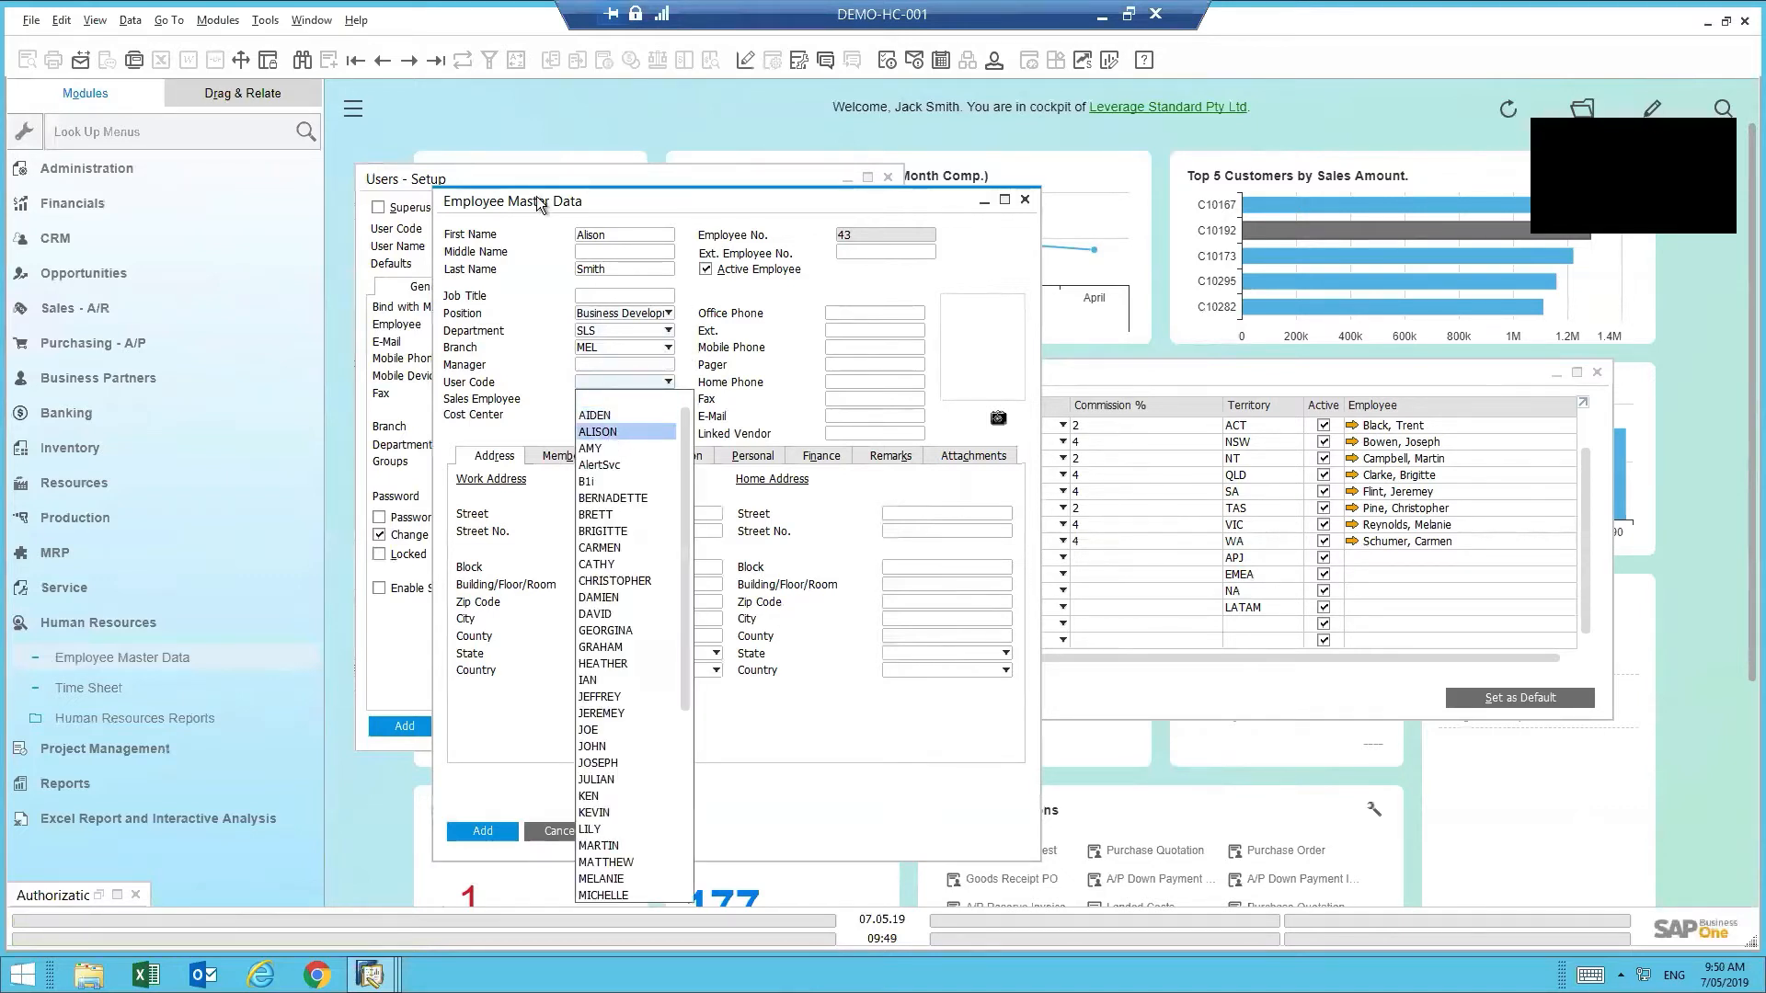
click(600, 432)
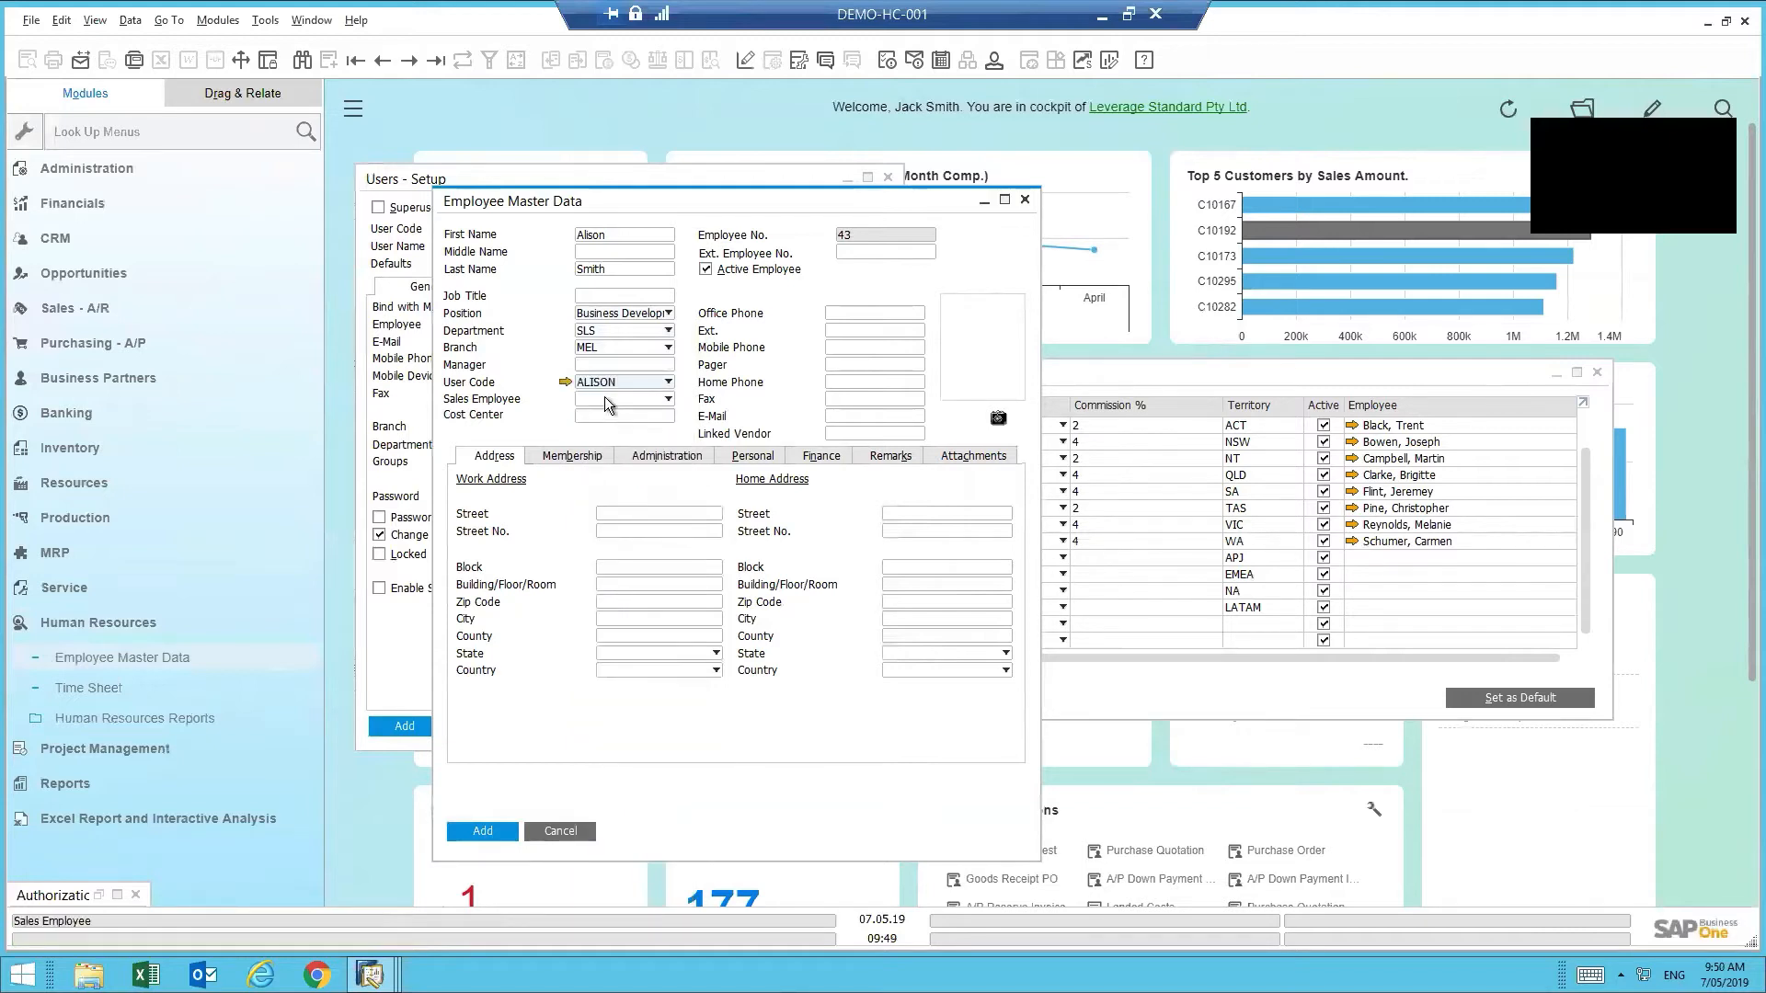
click(615, 400)
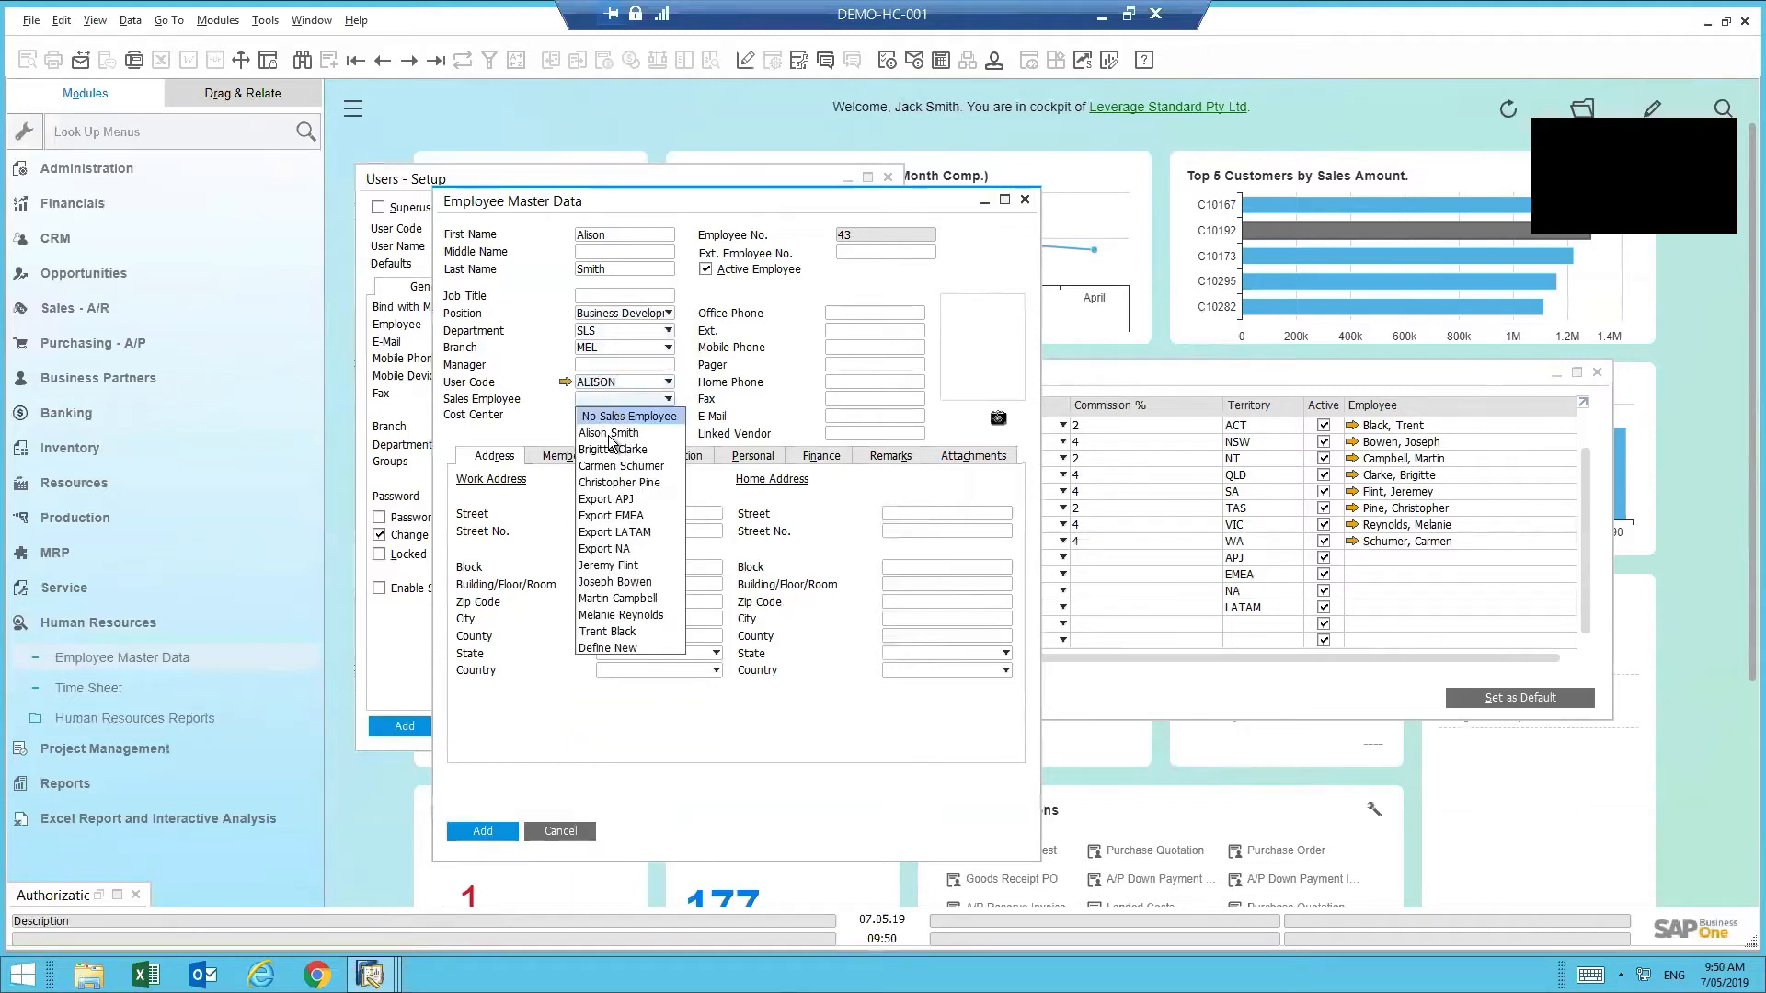
click(610, 434)
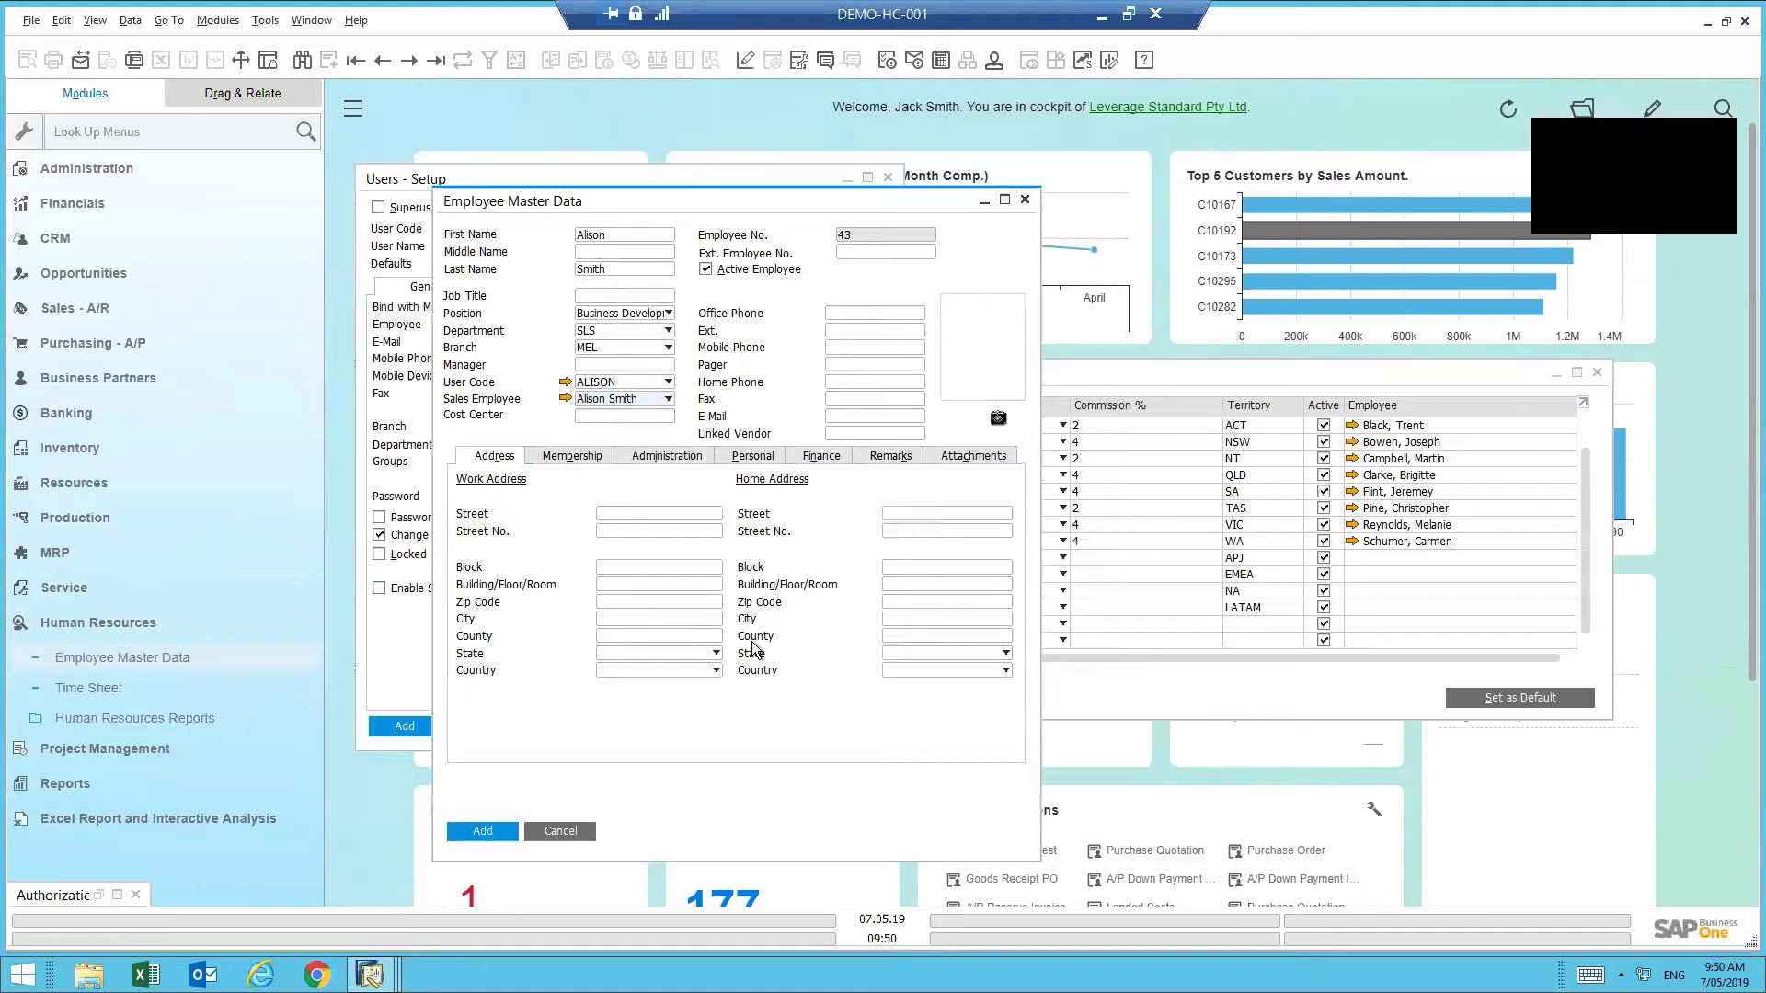
- Review the Membership, Administration, Personal and Finance tabs, then return to the Address tab
click(593, 460)
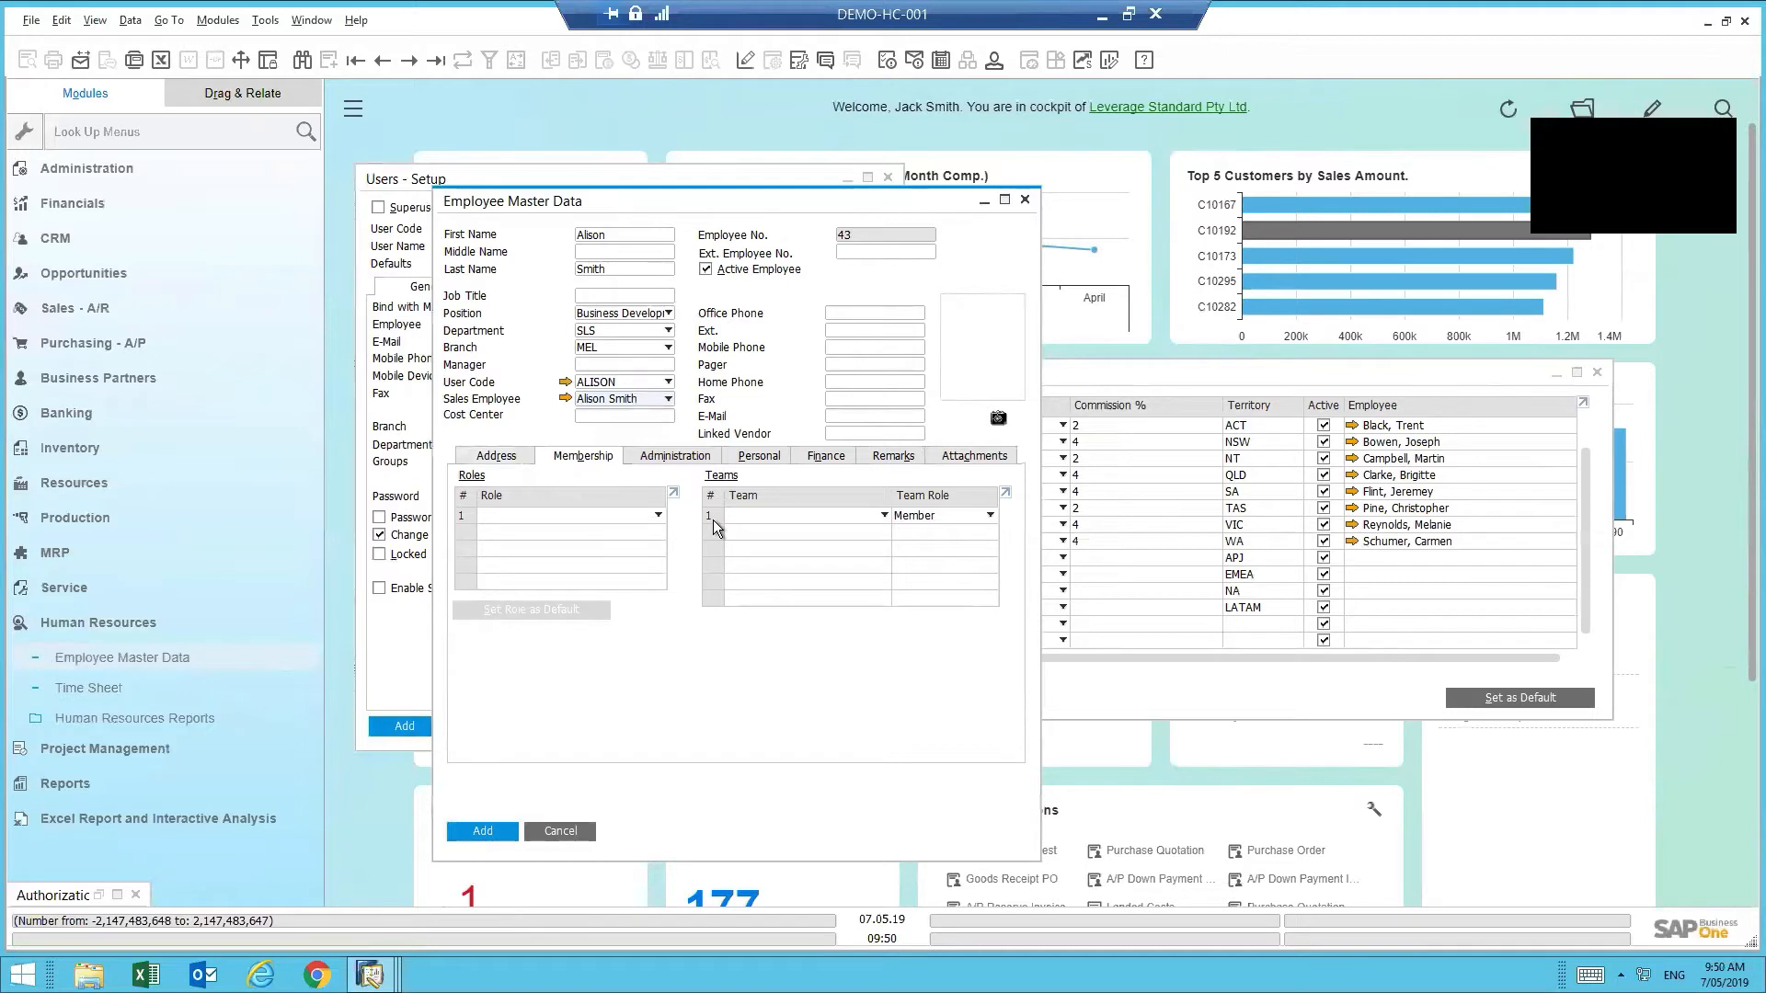
click(712, 459)
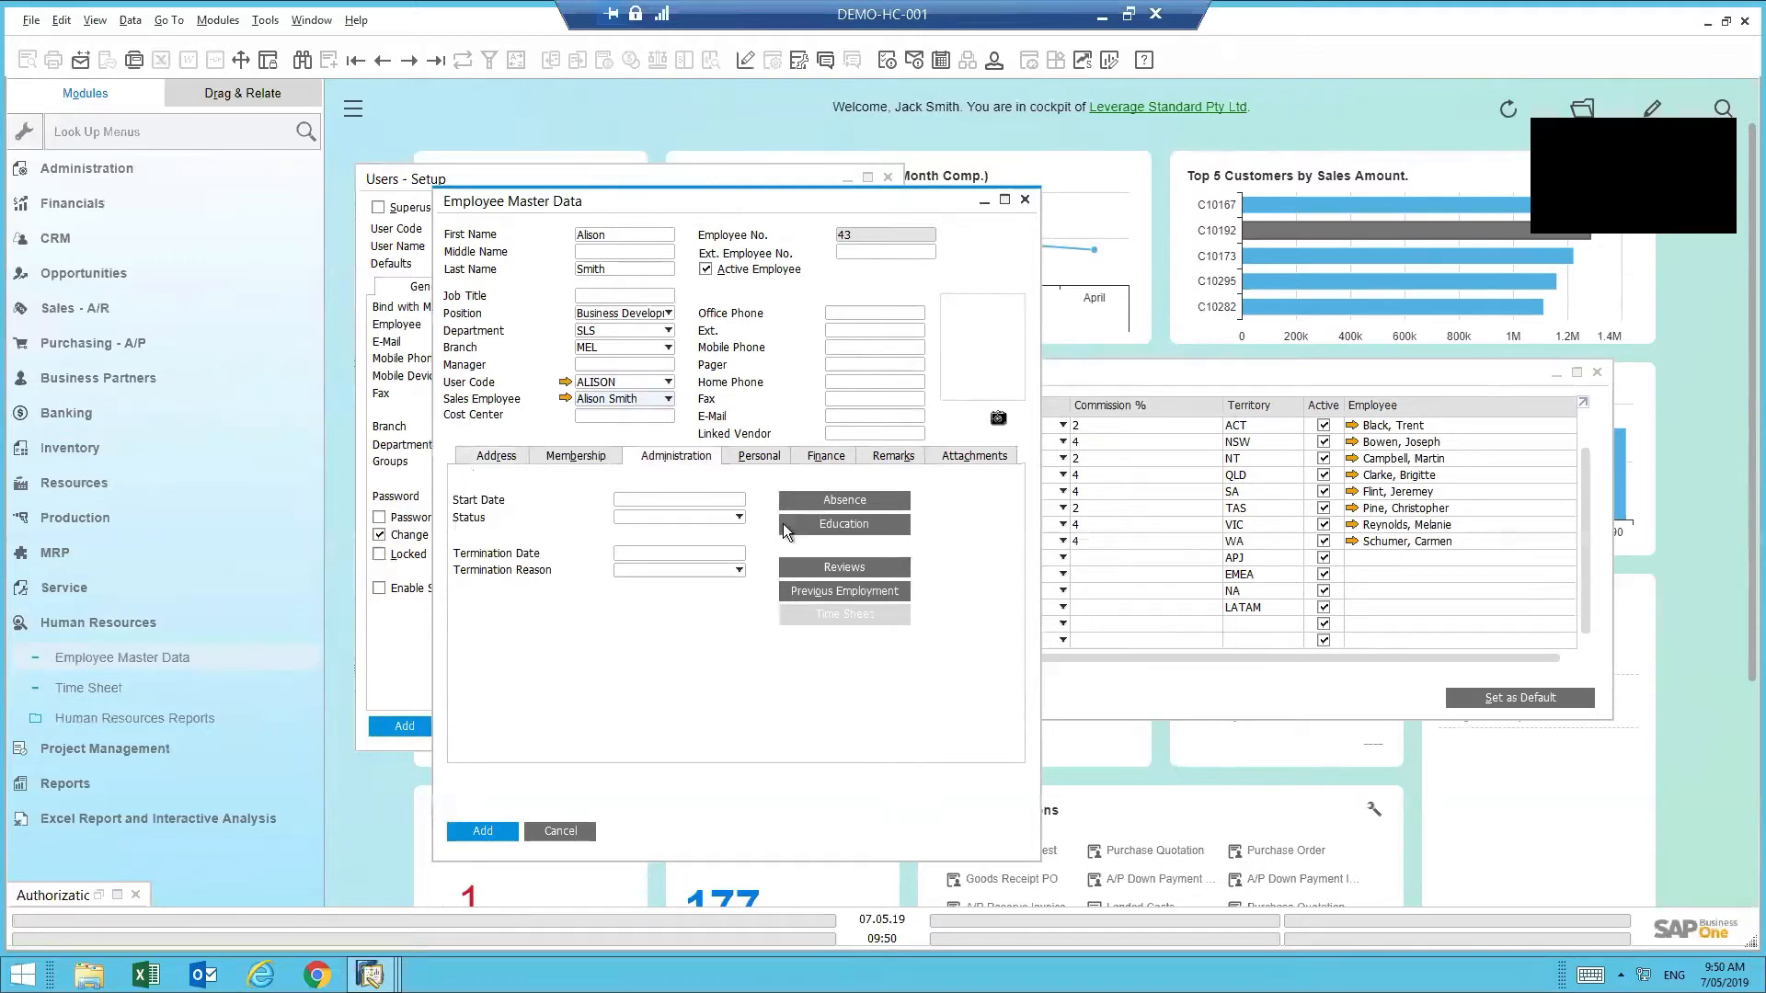
click(775, 462)
click(824, 455)
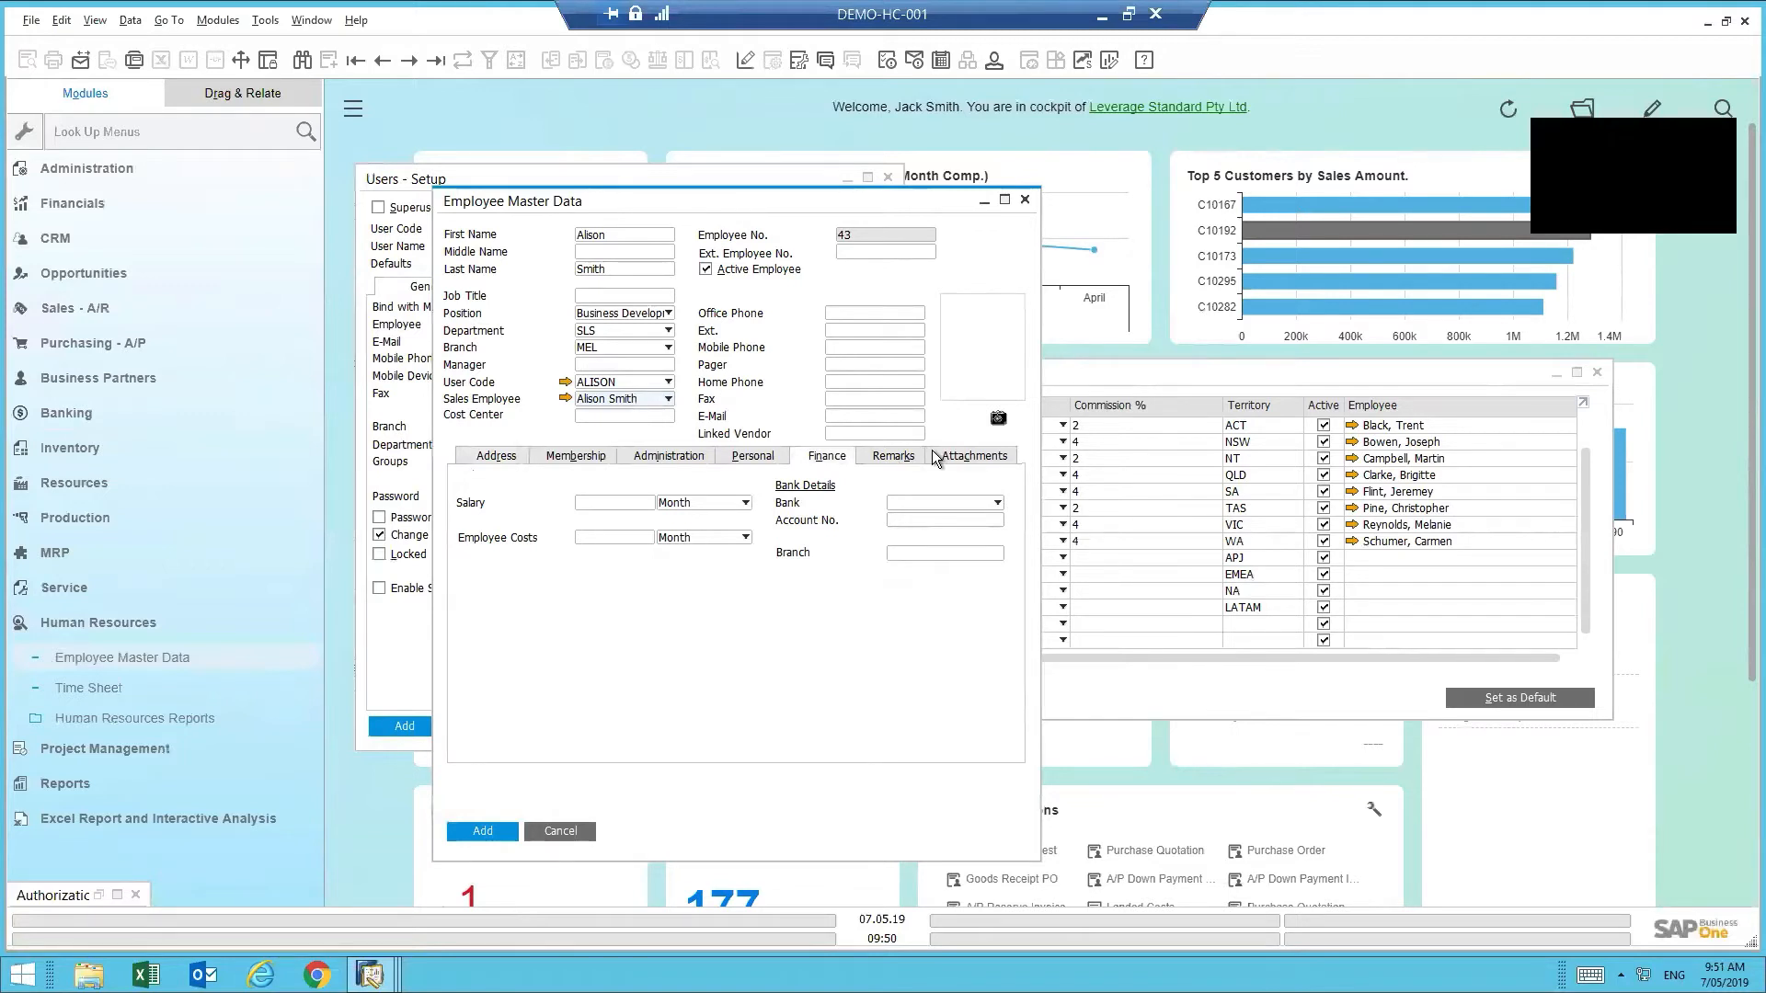
click(496, 455)
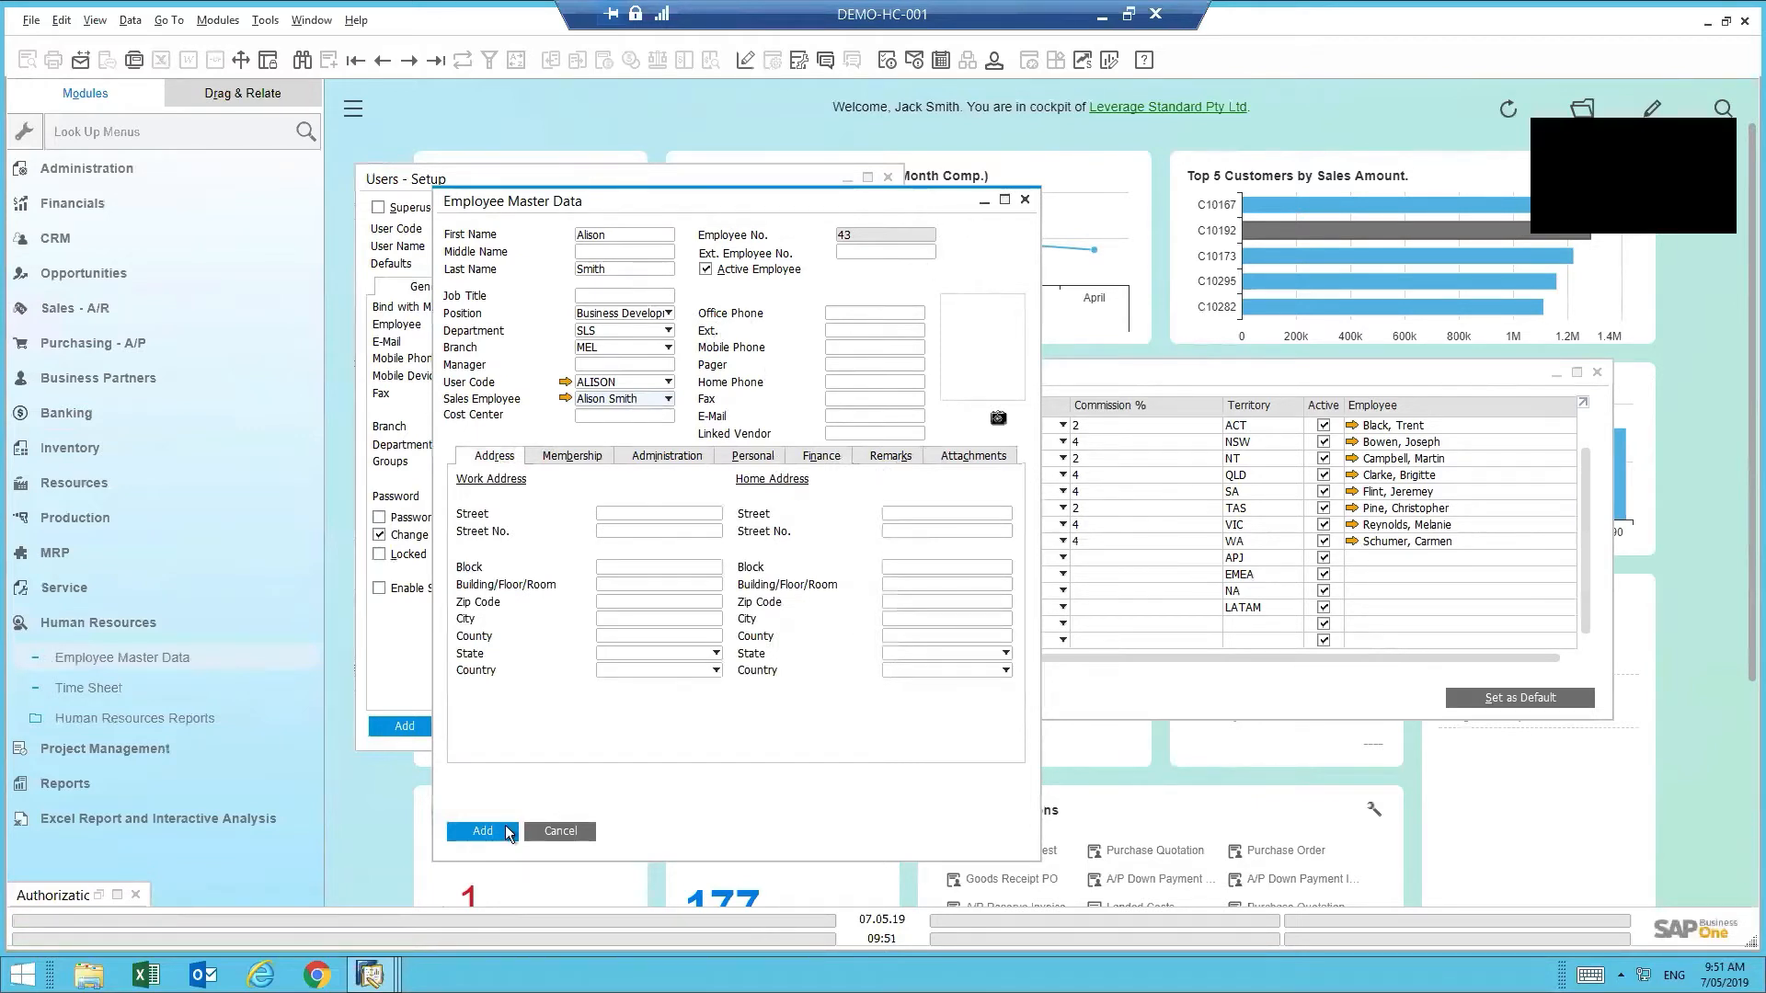
- Add employee record 43 and agree to update the user setup from it
click(504, 832)
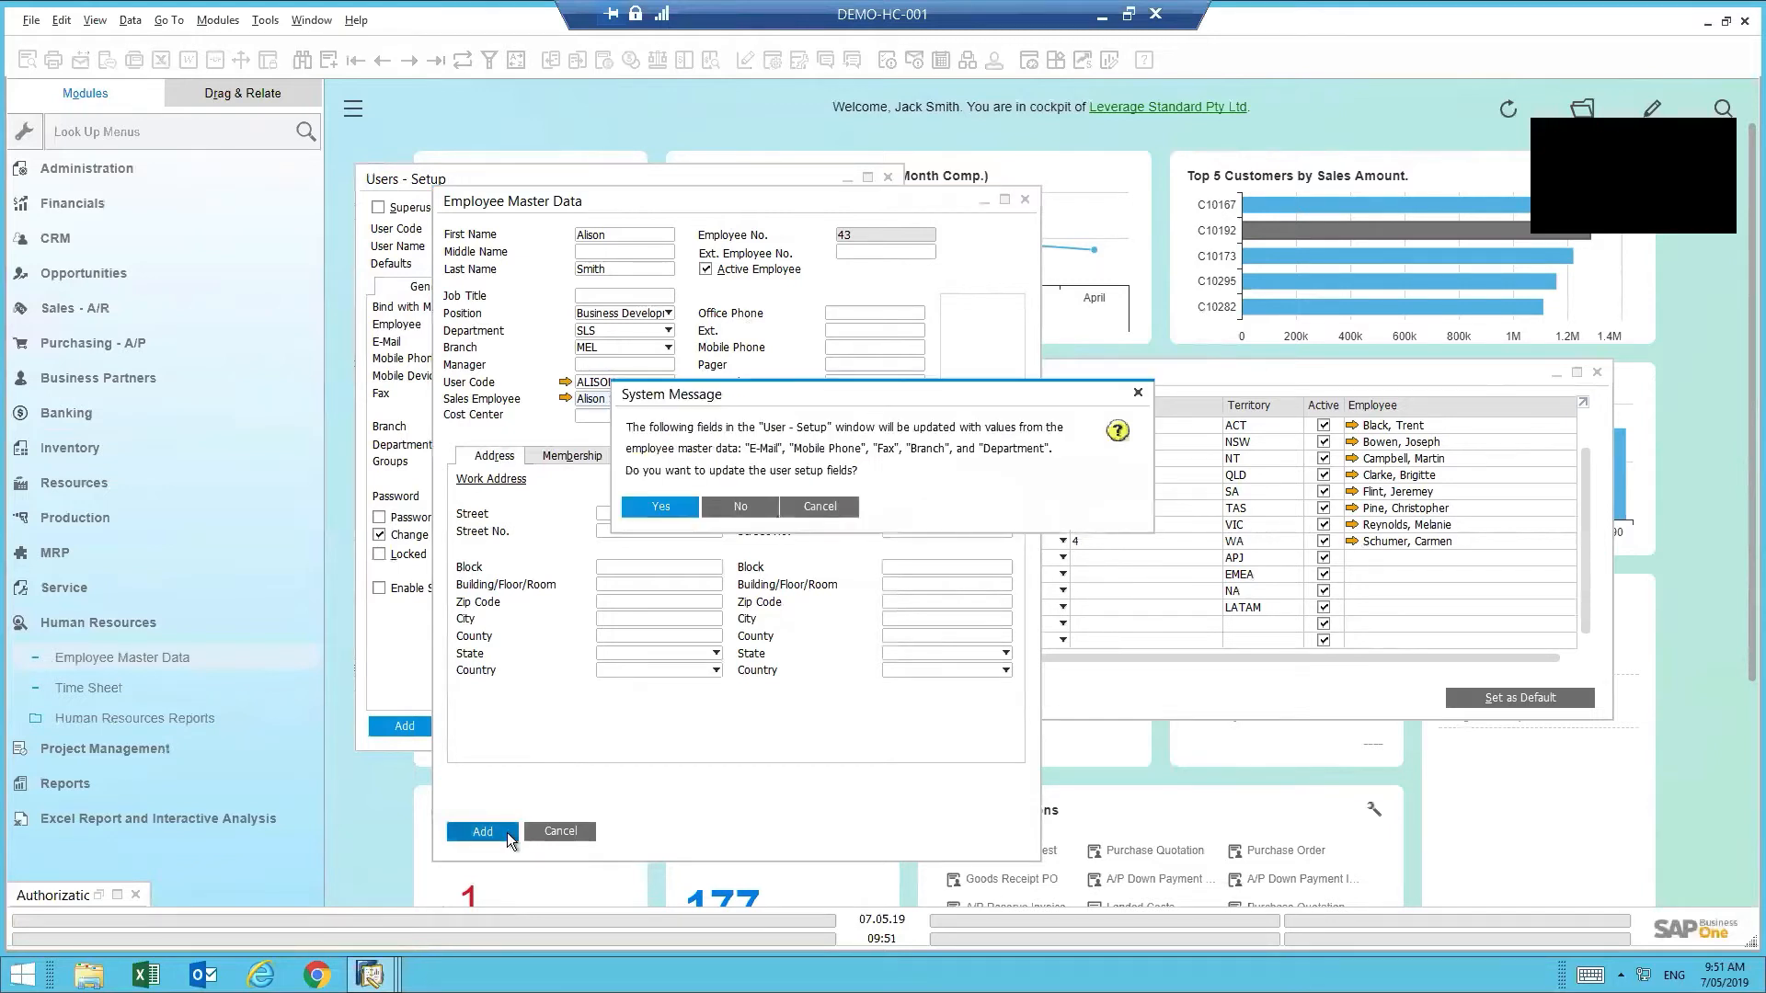
click(673, 507)
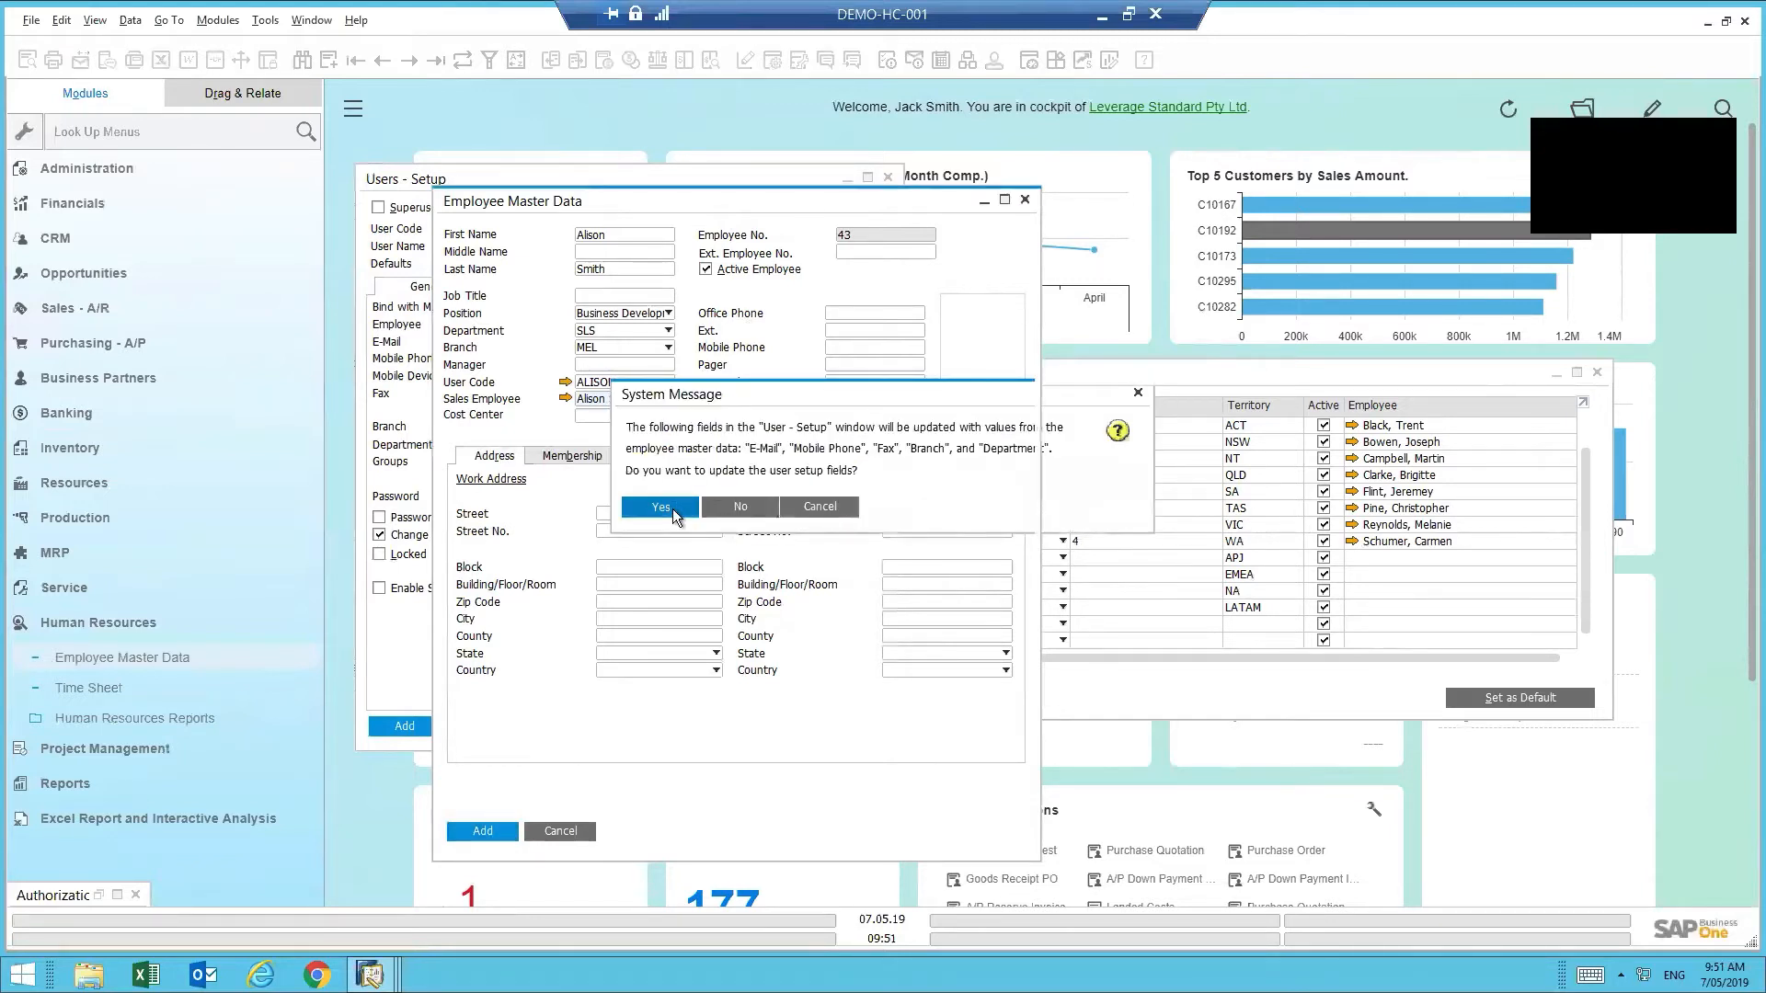
click(87, 310)
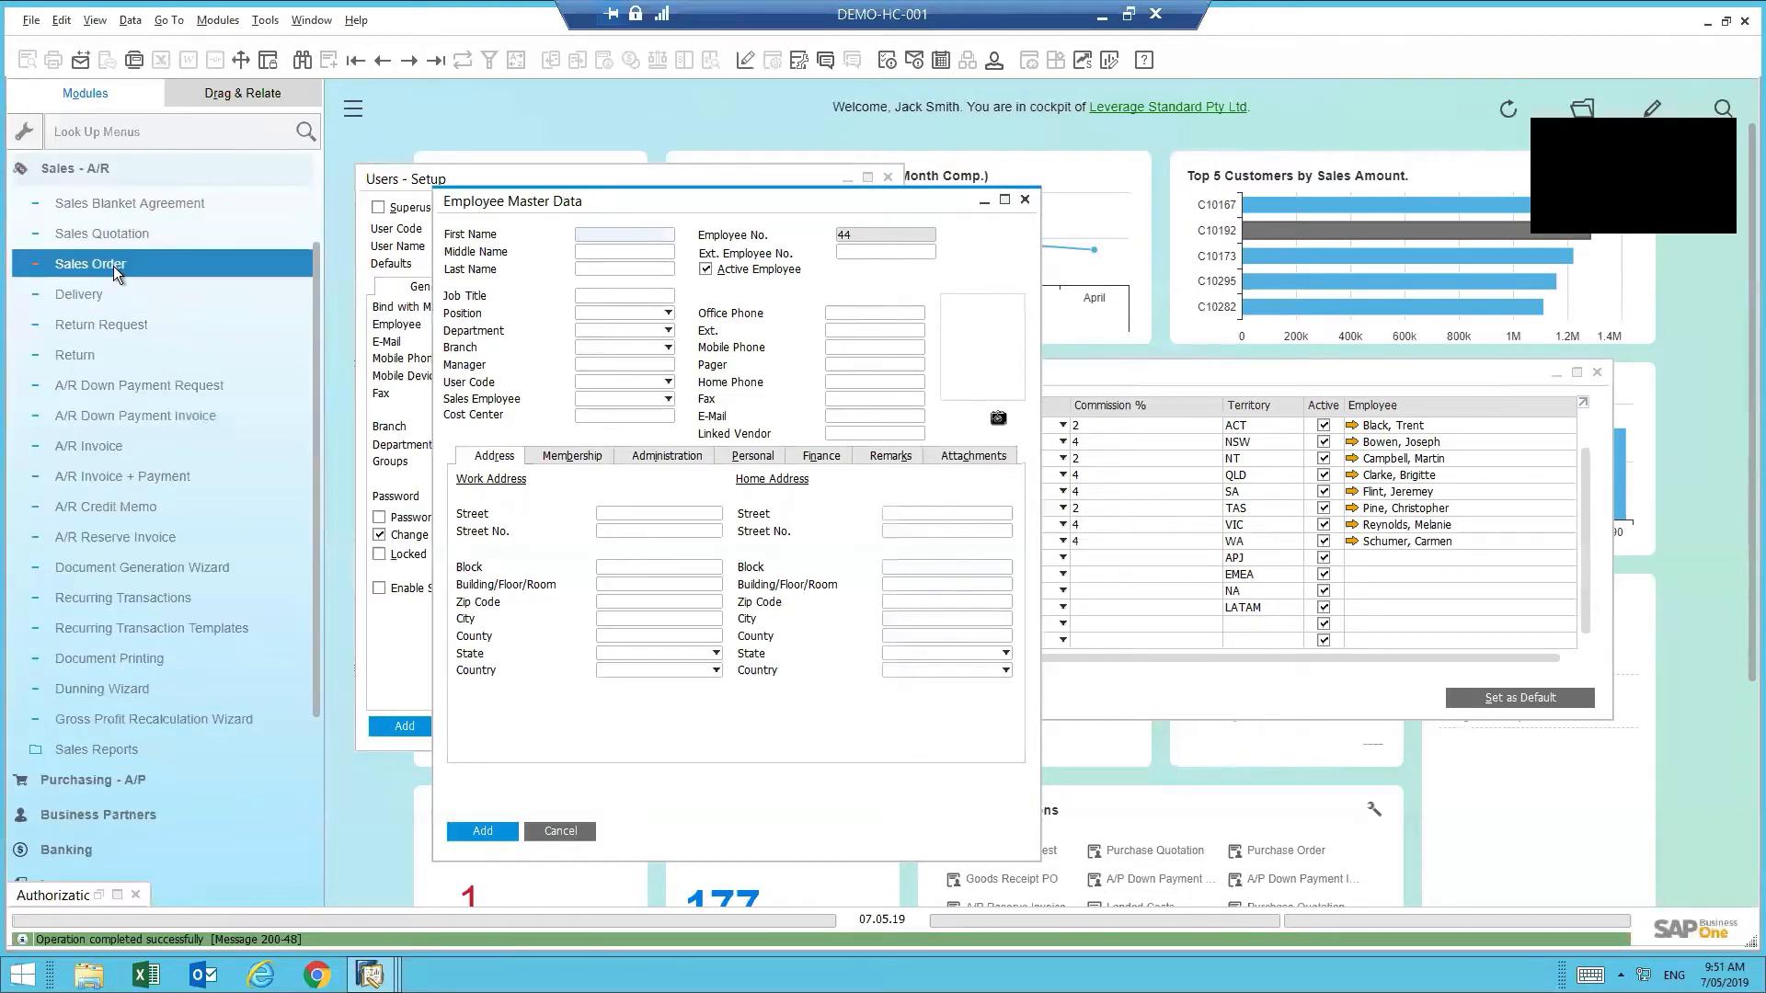
- Start a new sales order and locate the new employee in the Owner list without choosing it
click(115, 267)
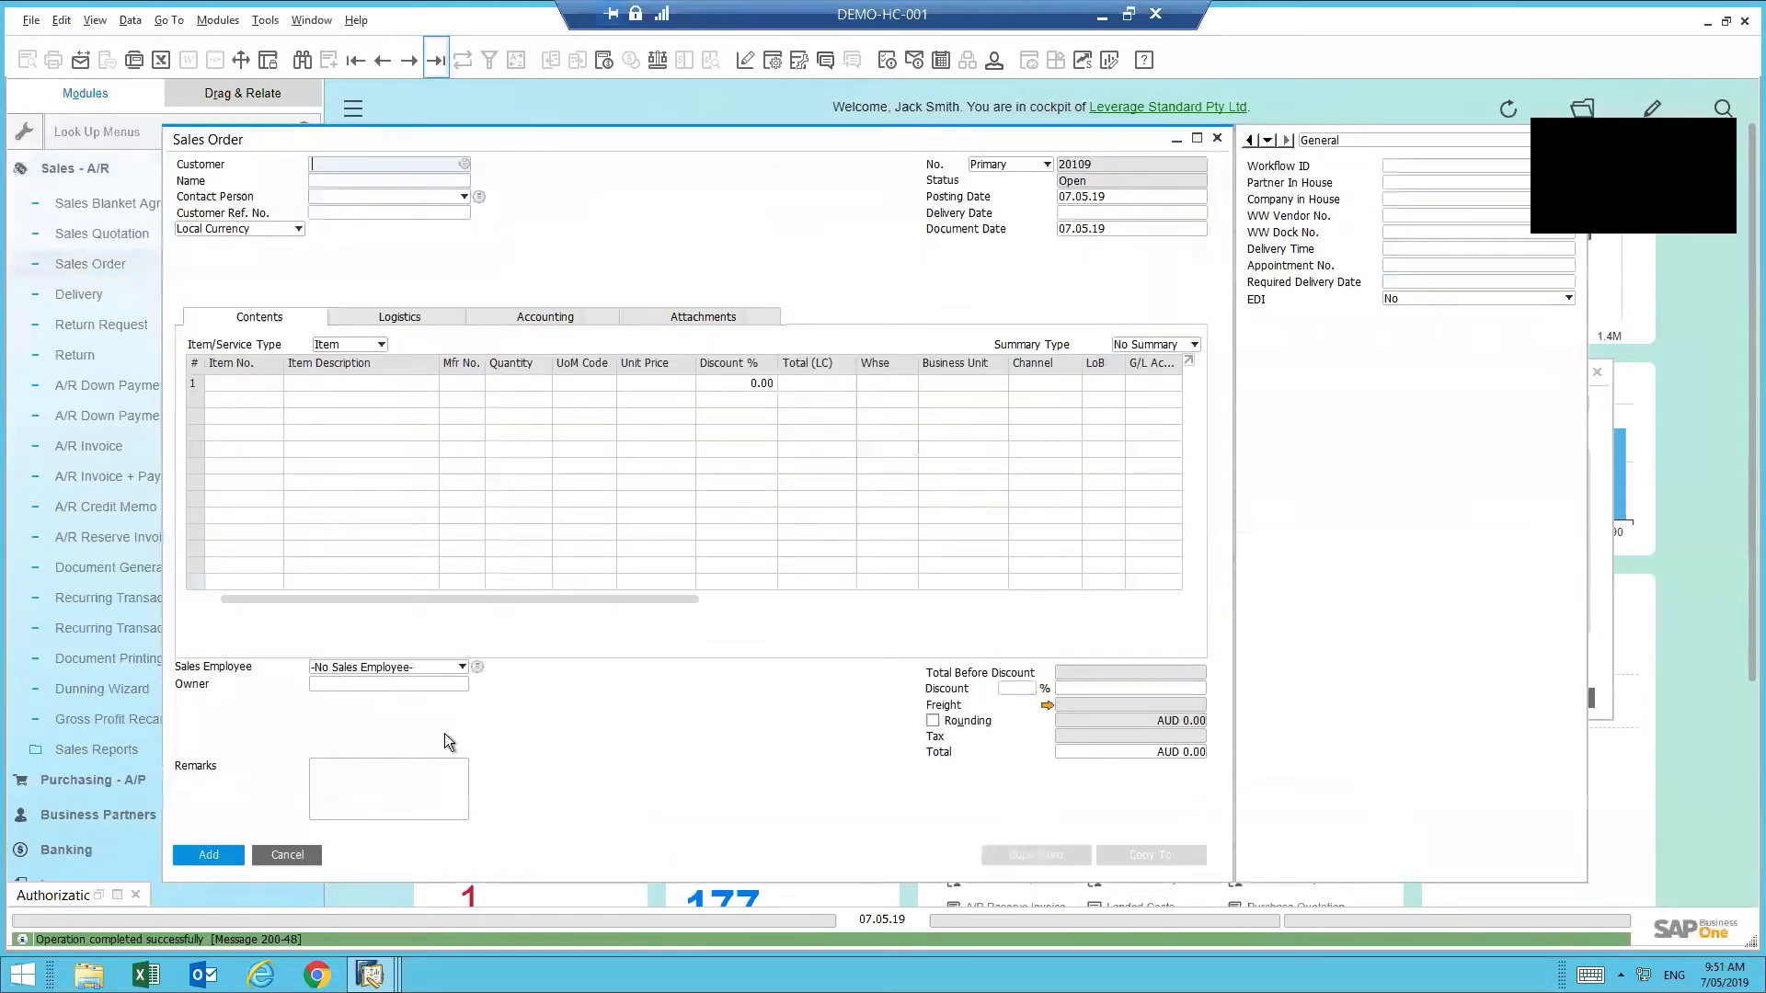
click(432, 685)
click(461, 683)
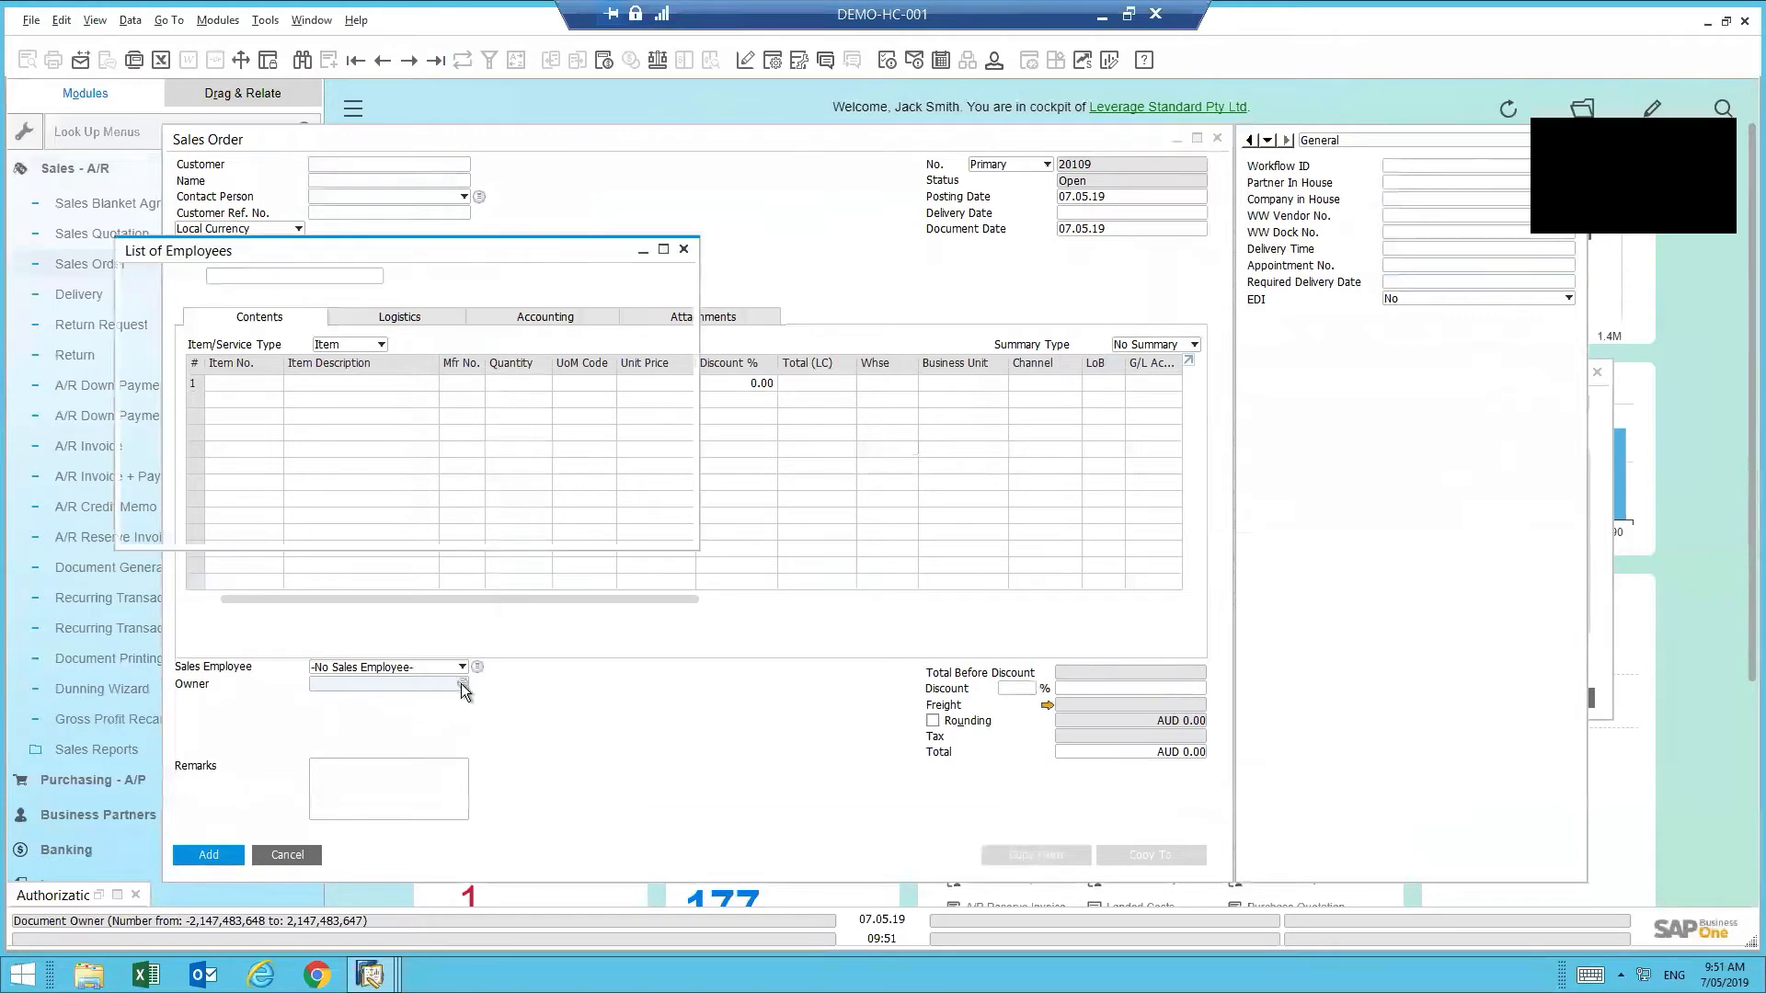
click(411, 302)
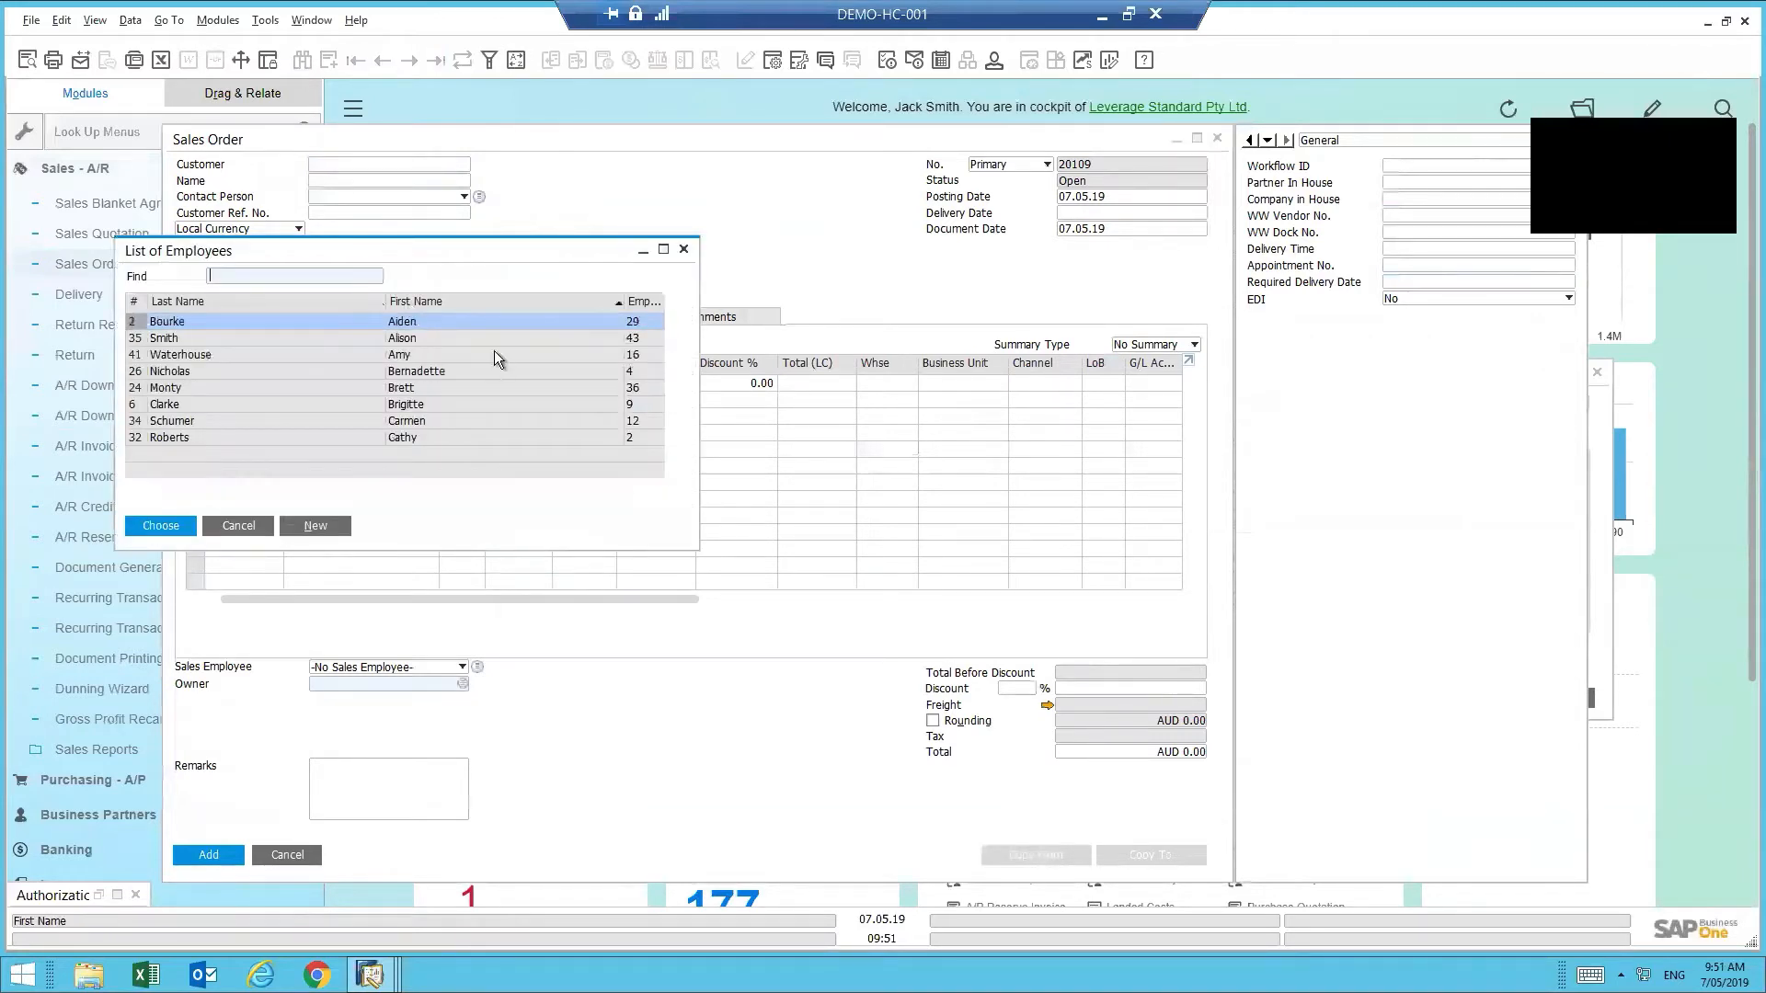
click(312, 339)
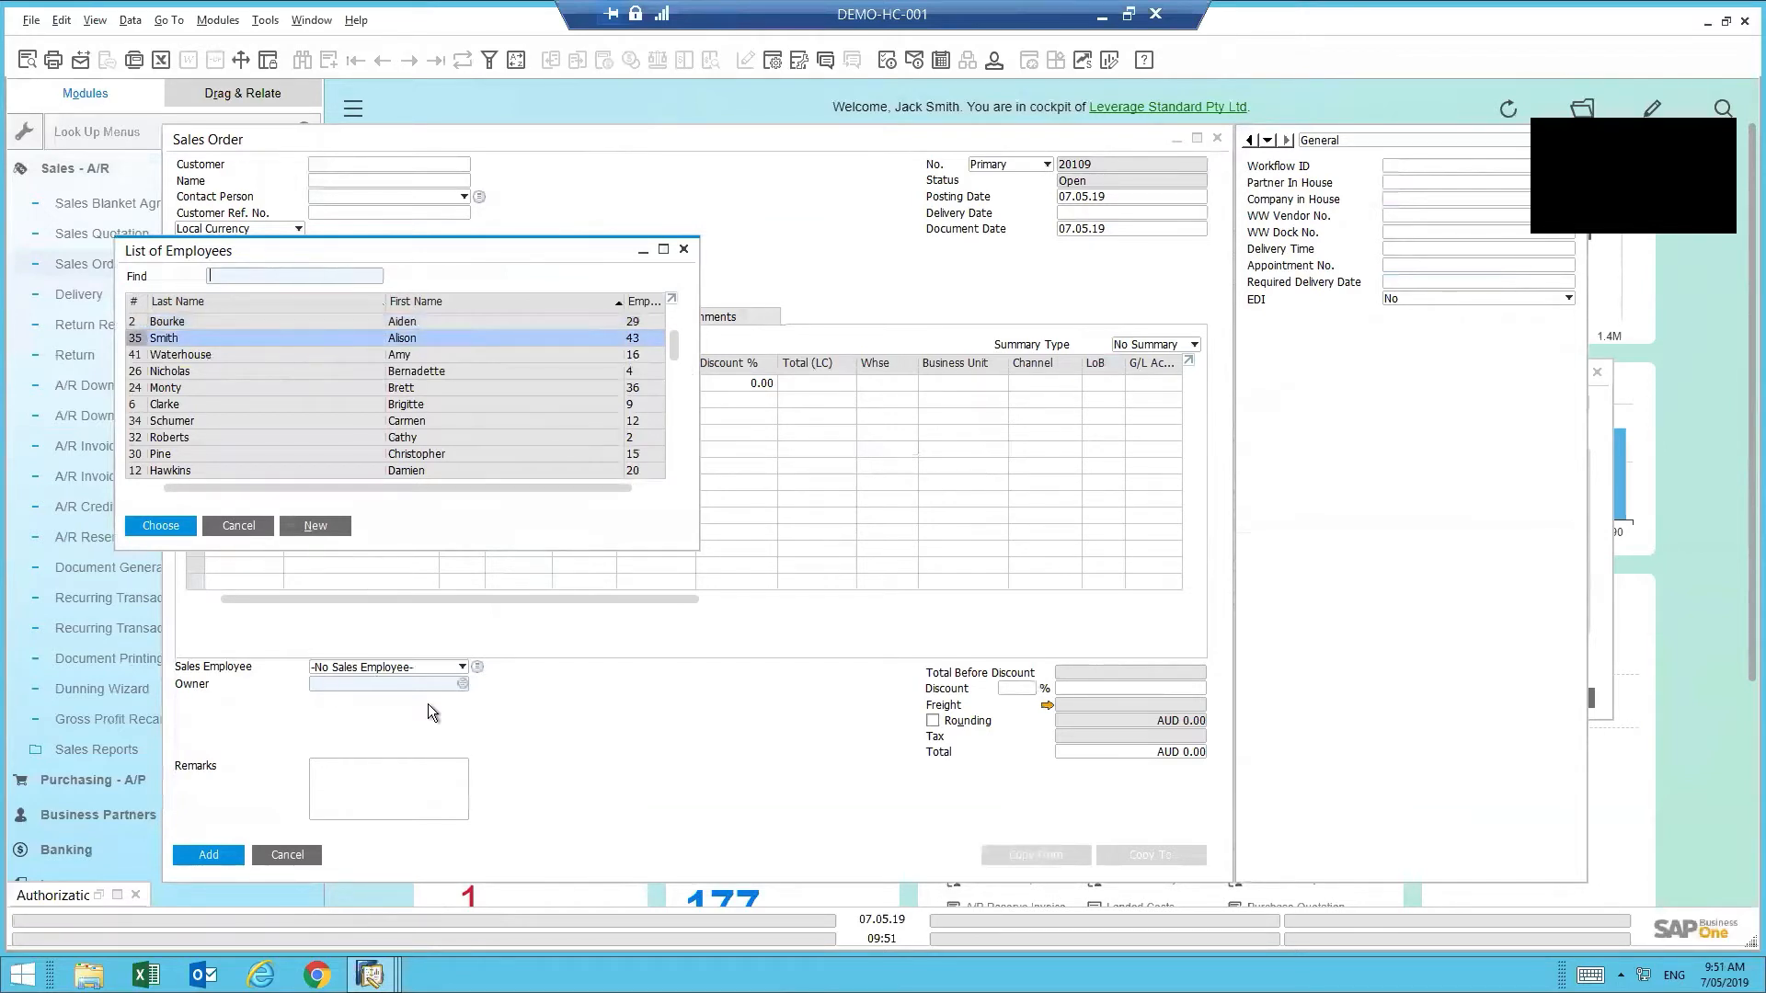
click(238, 527)
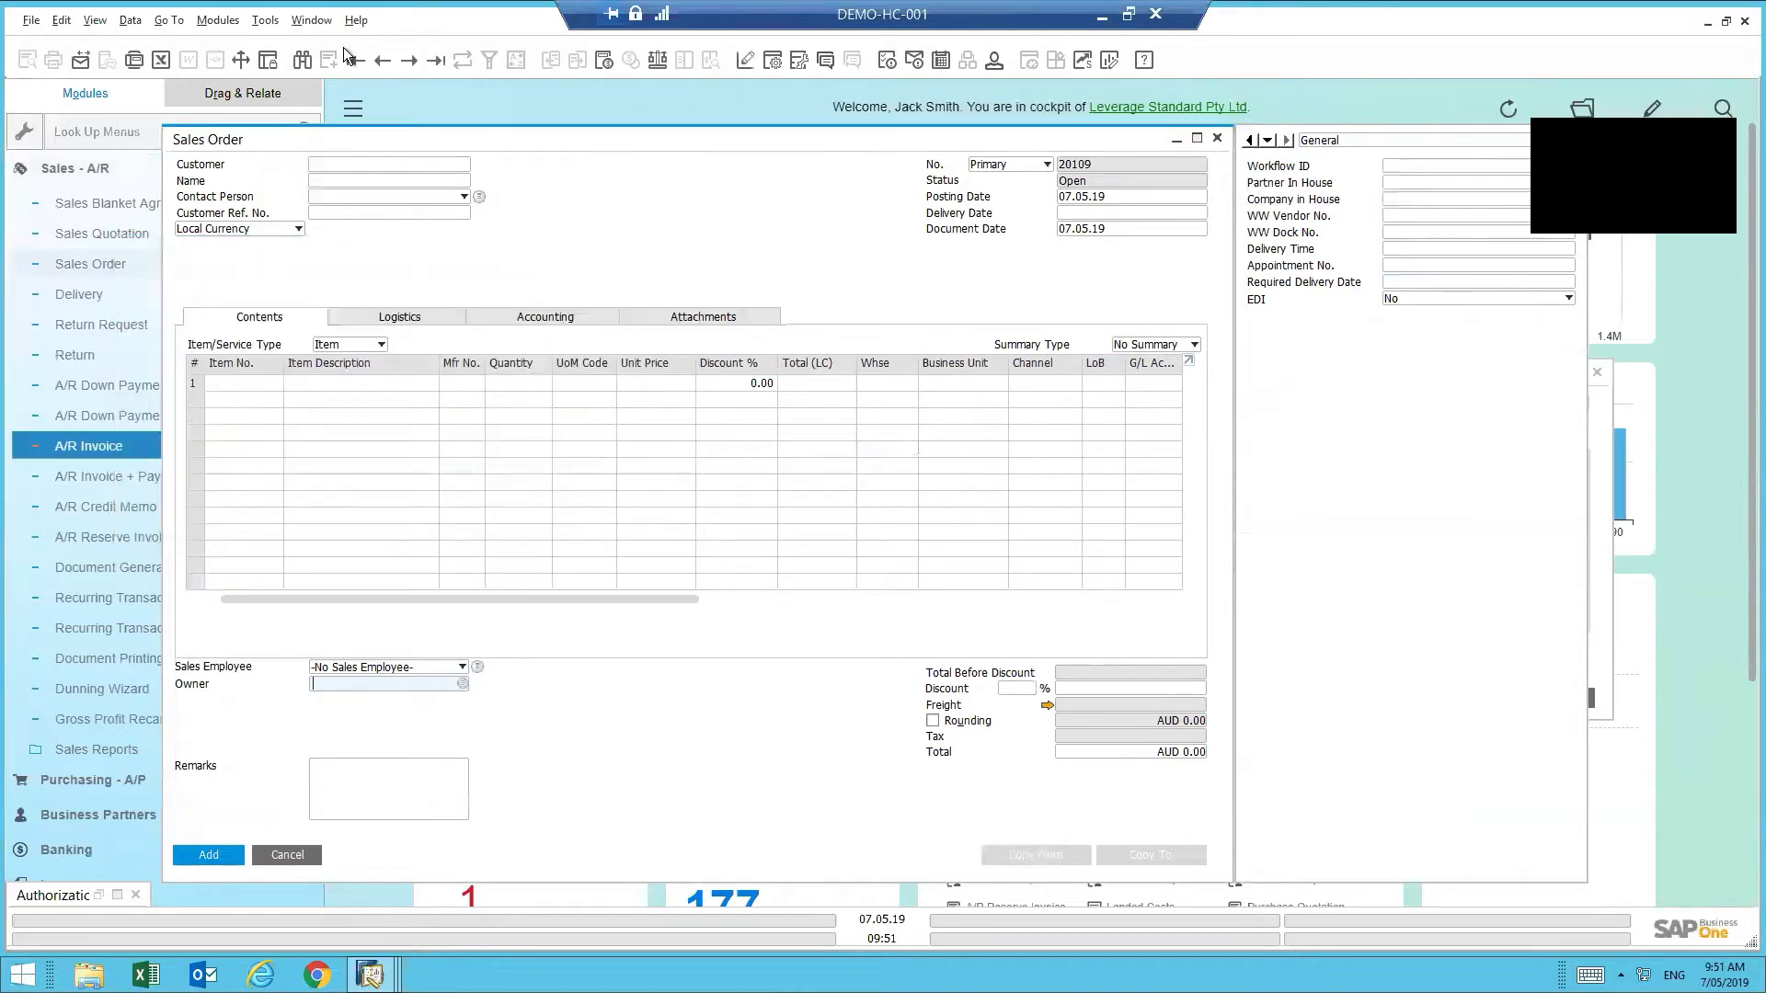
- Open the business partner list, then cancel it and the sales order without saving
click(457, 182)
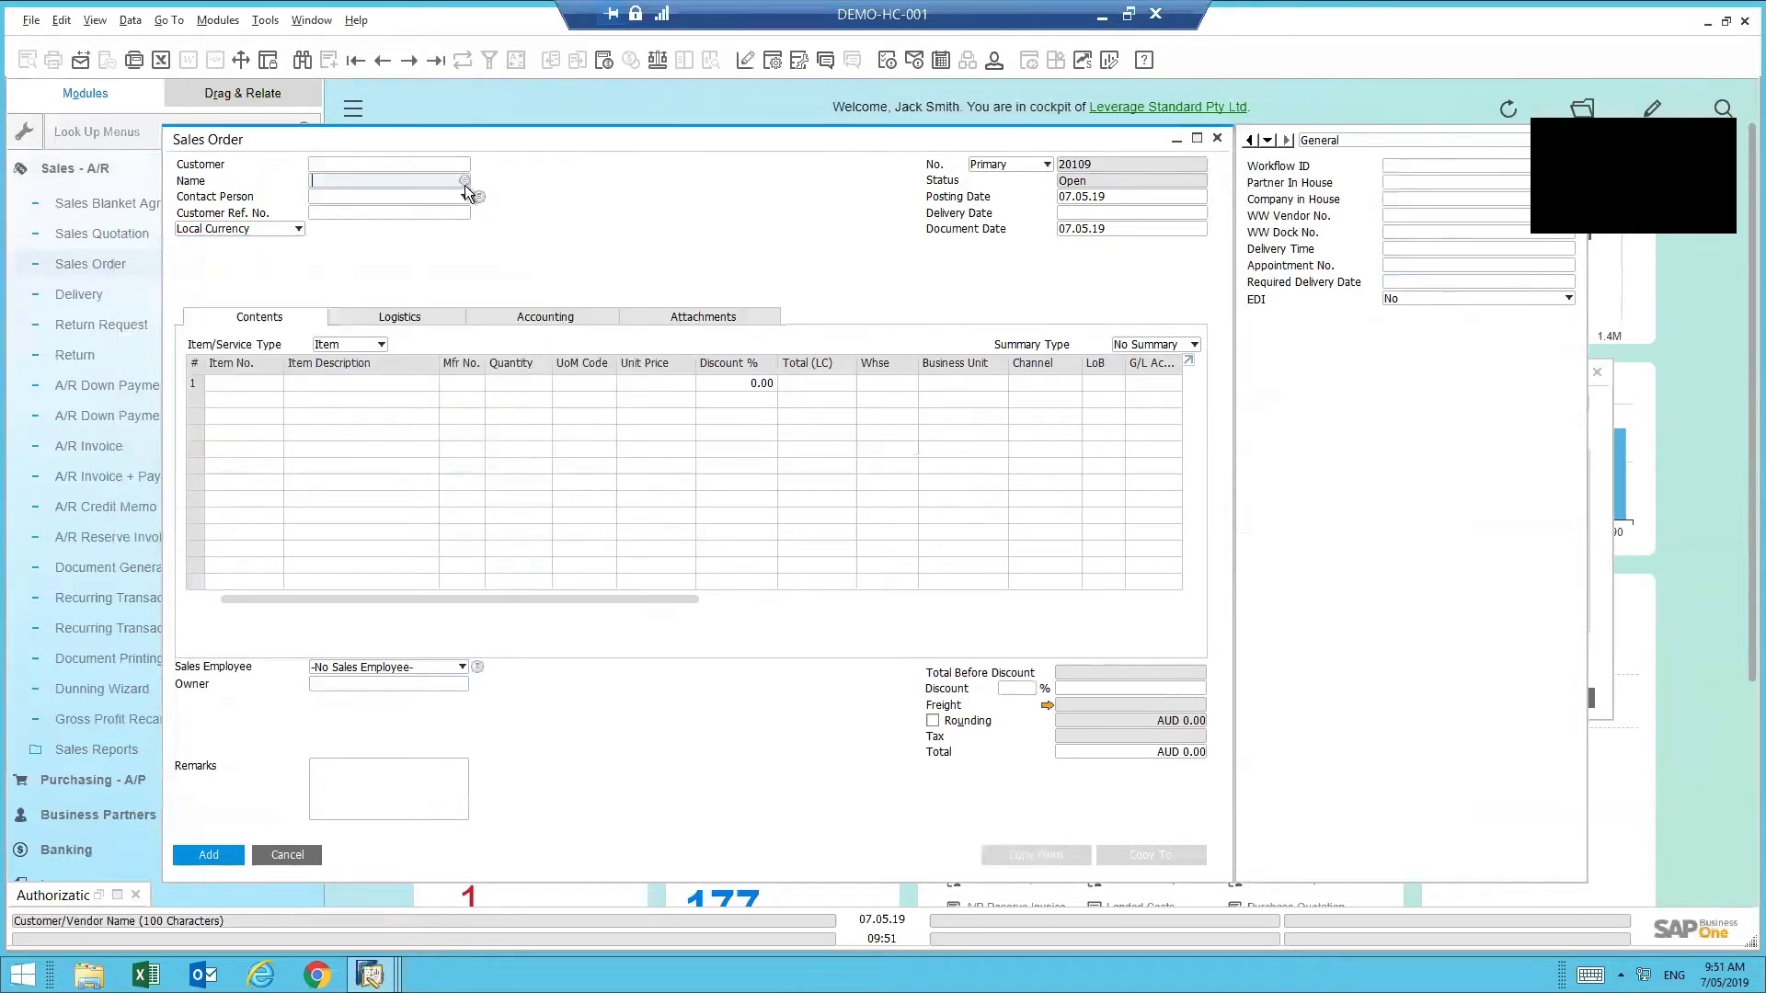
click(462, 182)
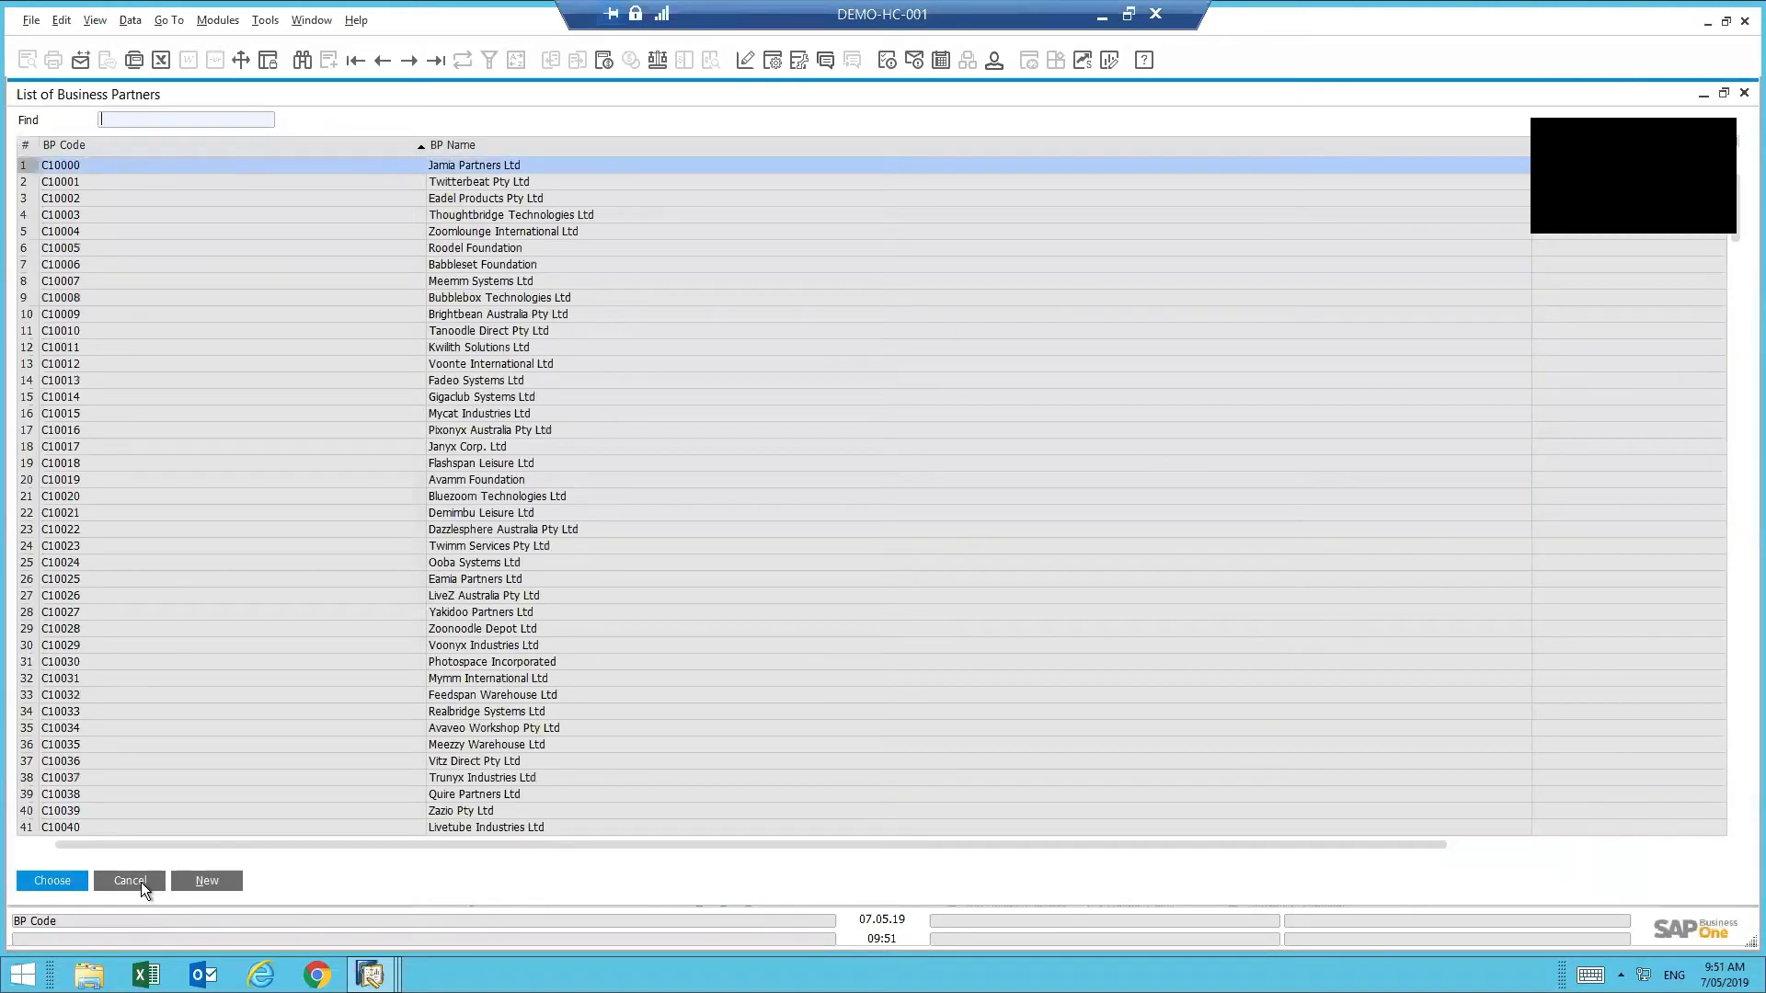
click(141, 881)
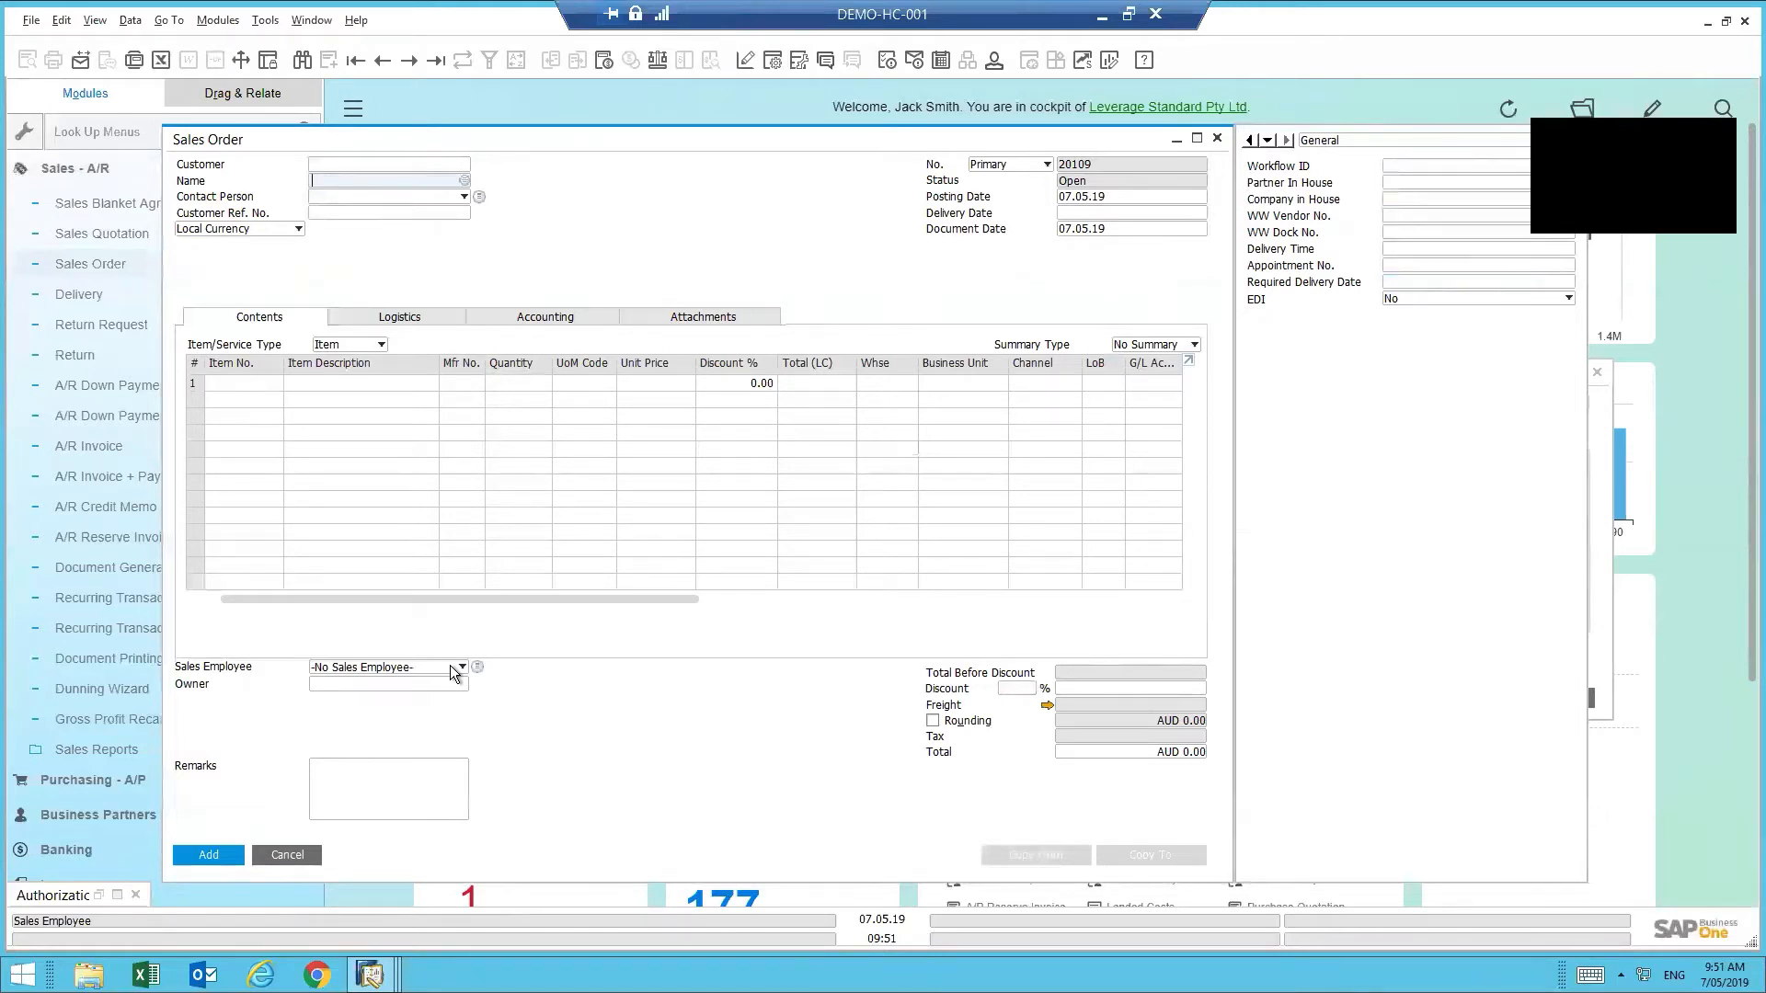
click(285, 855)
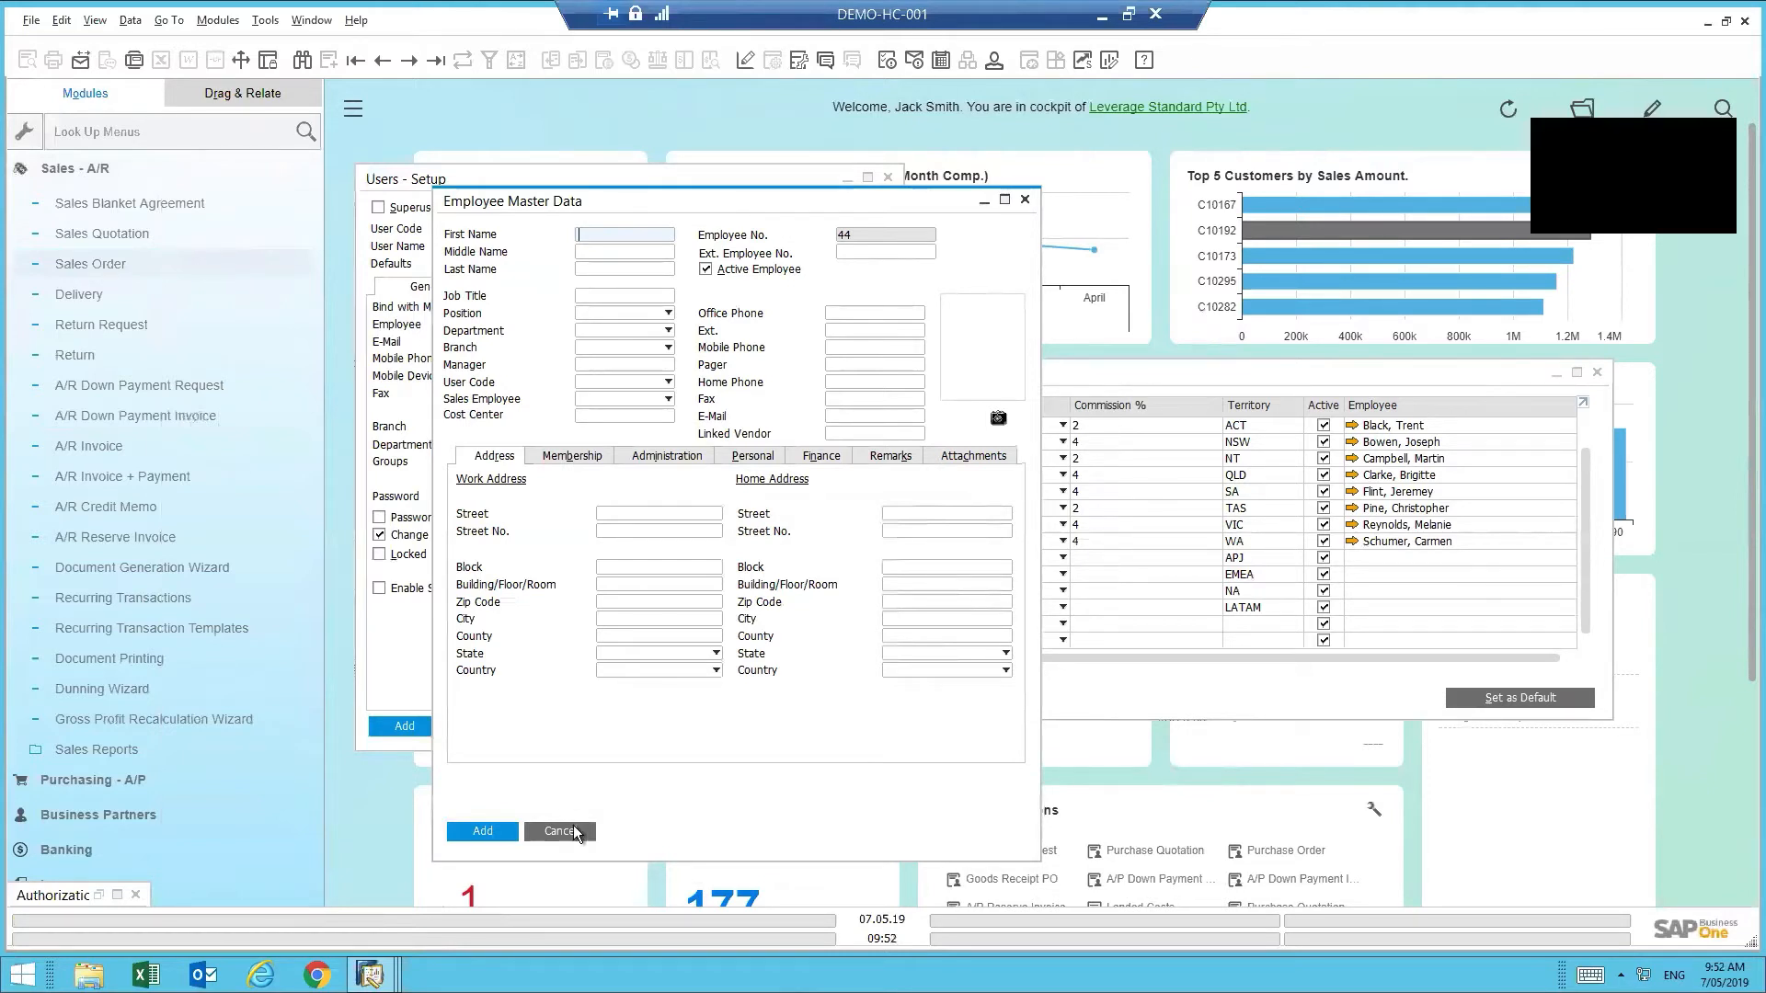
- Cancel the Employee Master Data, Sales Employees/Buyers - Setup and Users - Setup windows
click(572, 828)
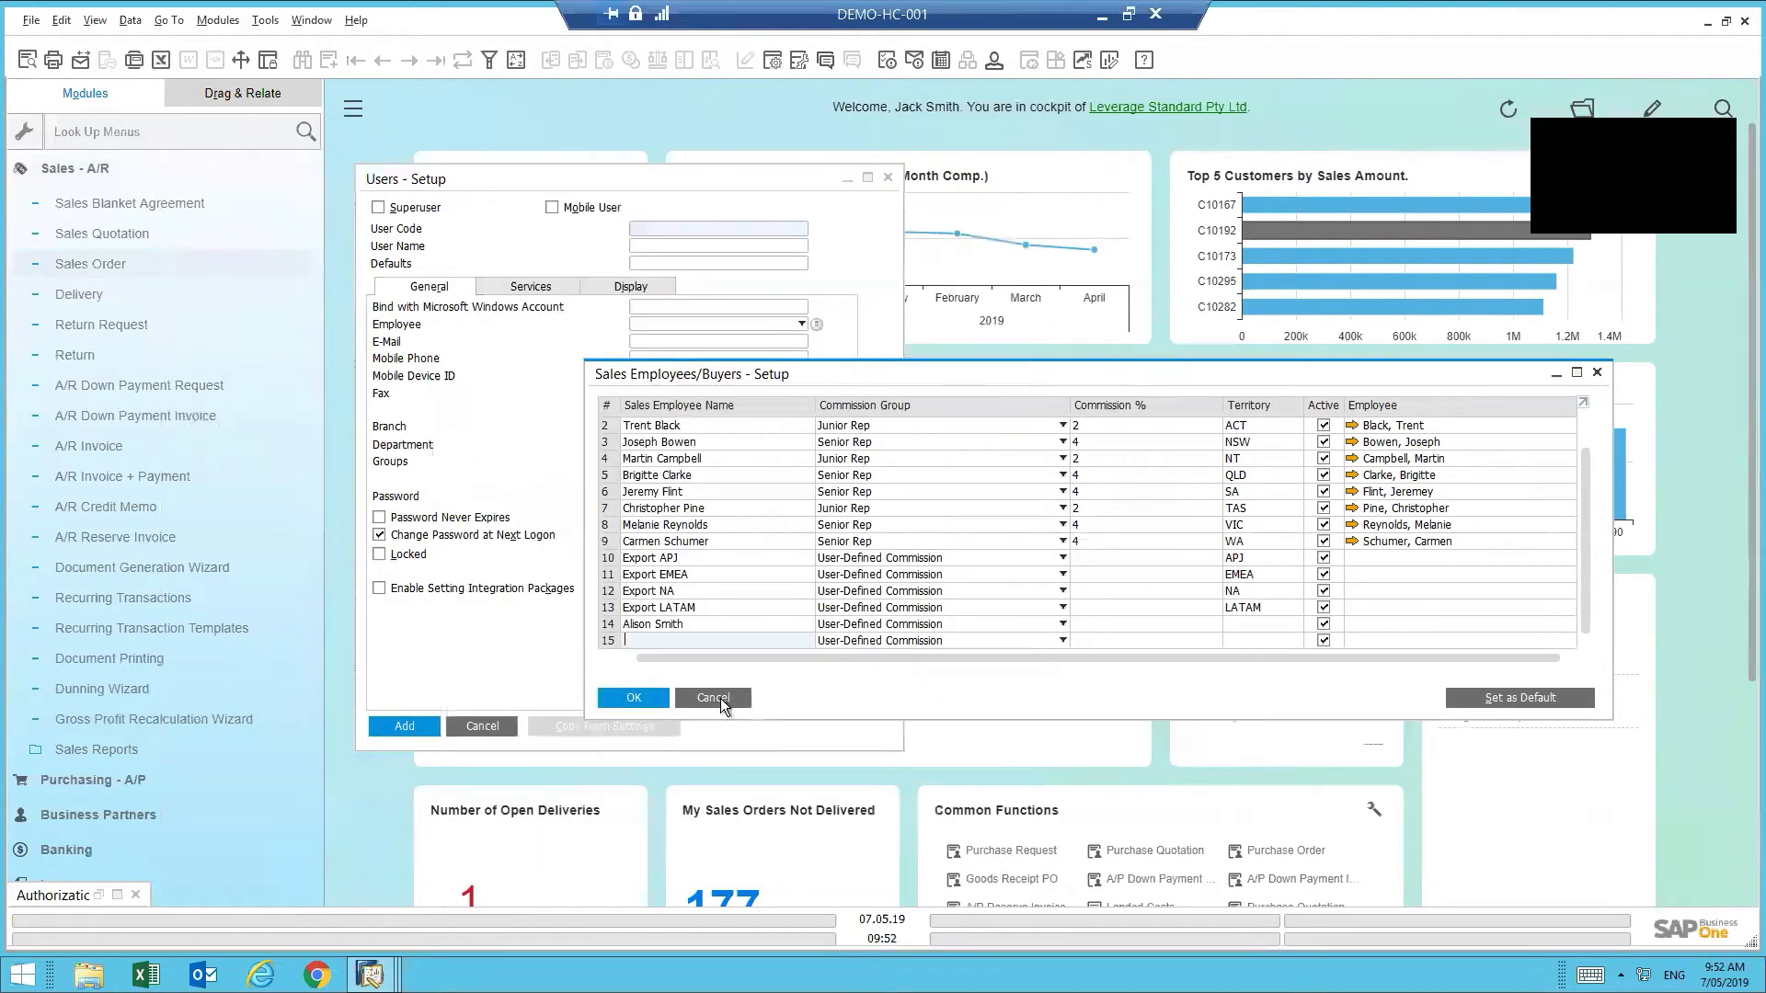
click(713, 698)
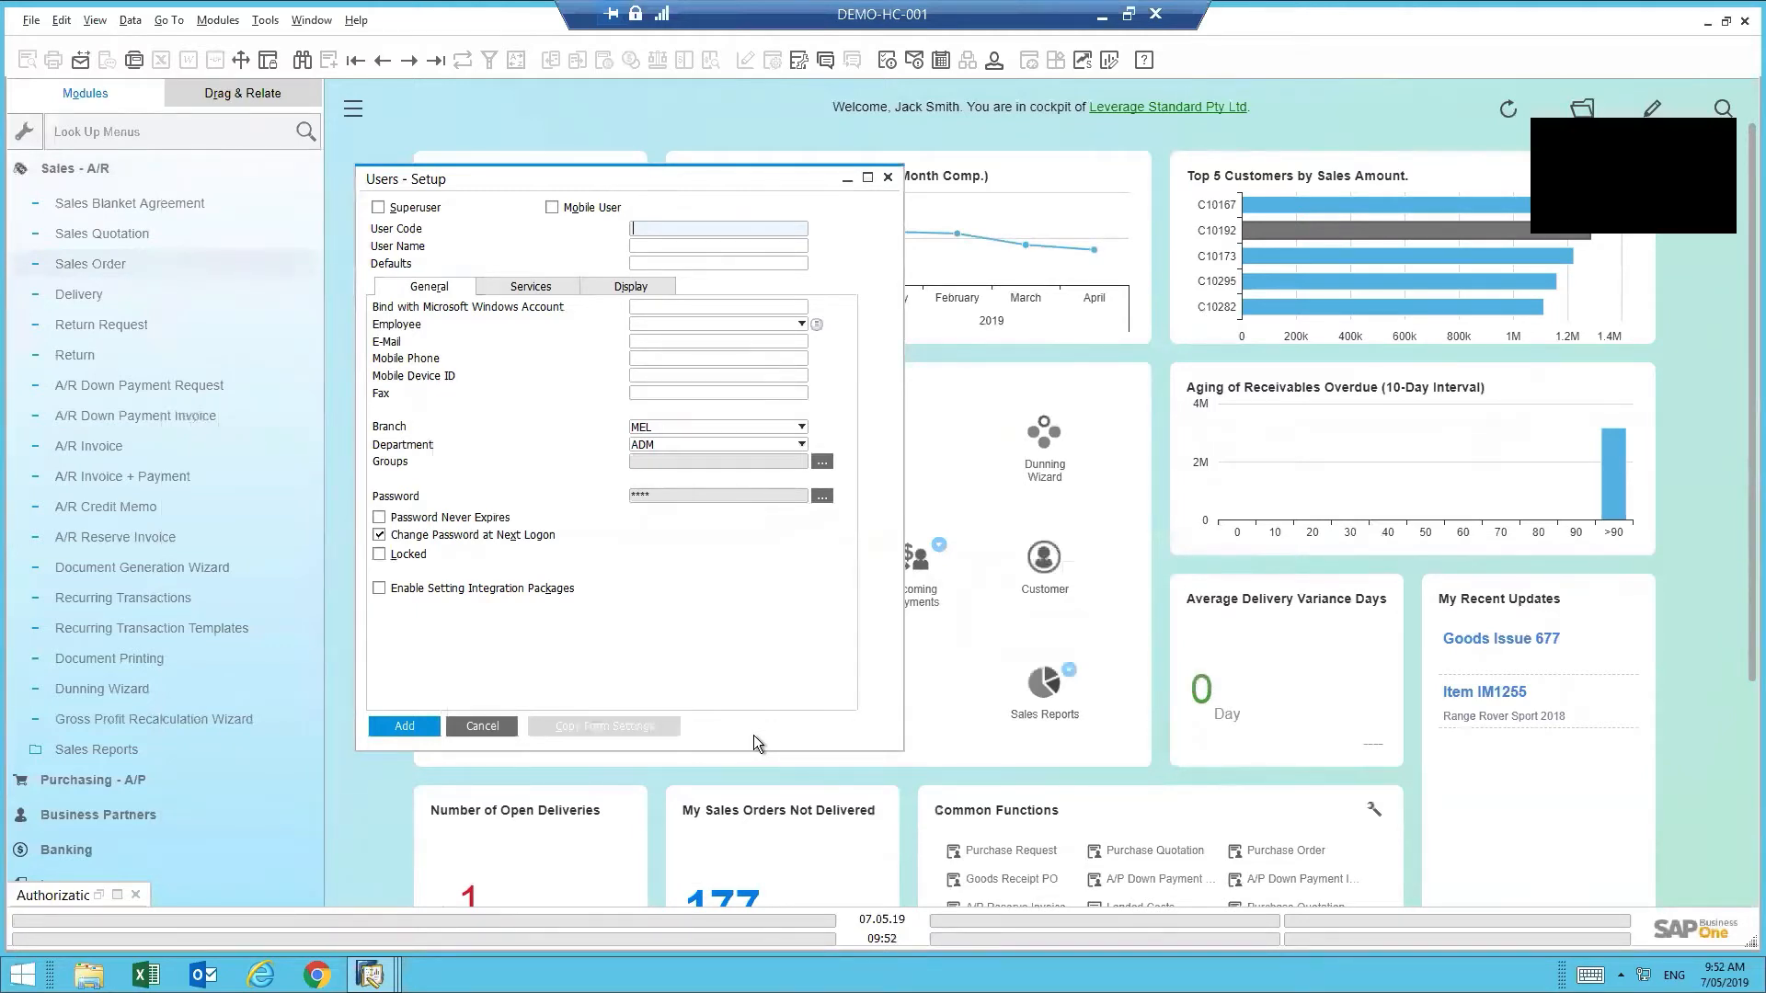
click(480, 727)
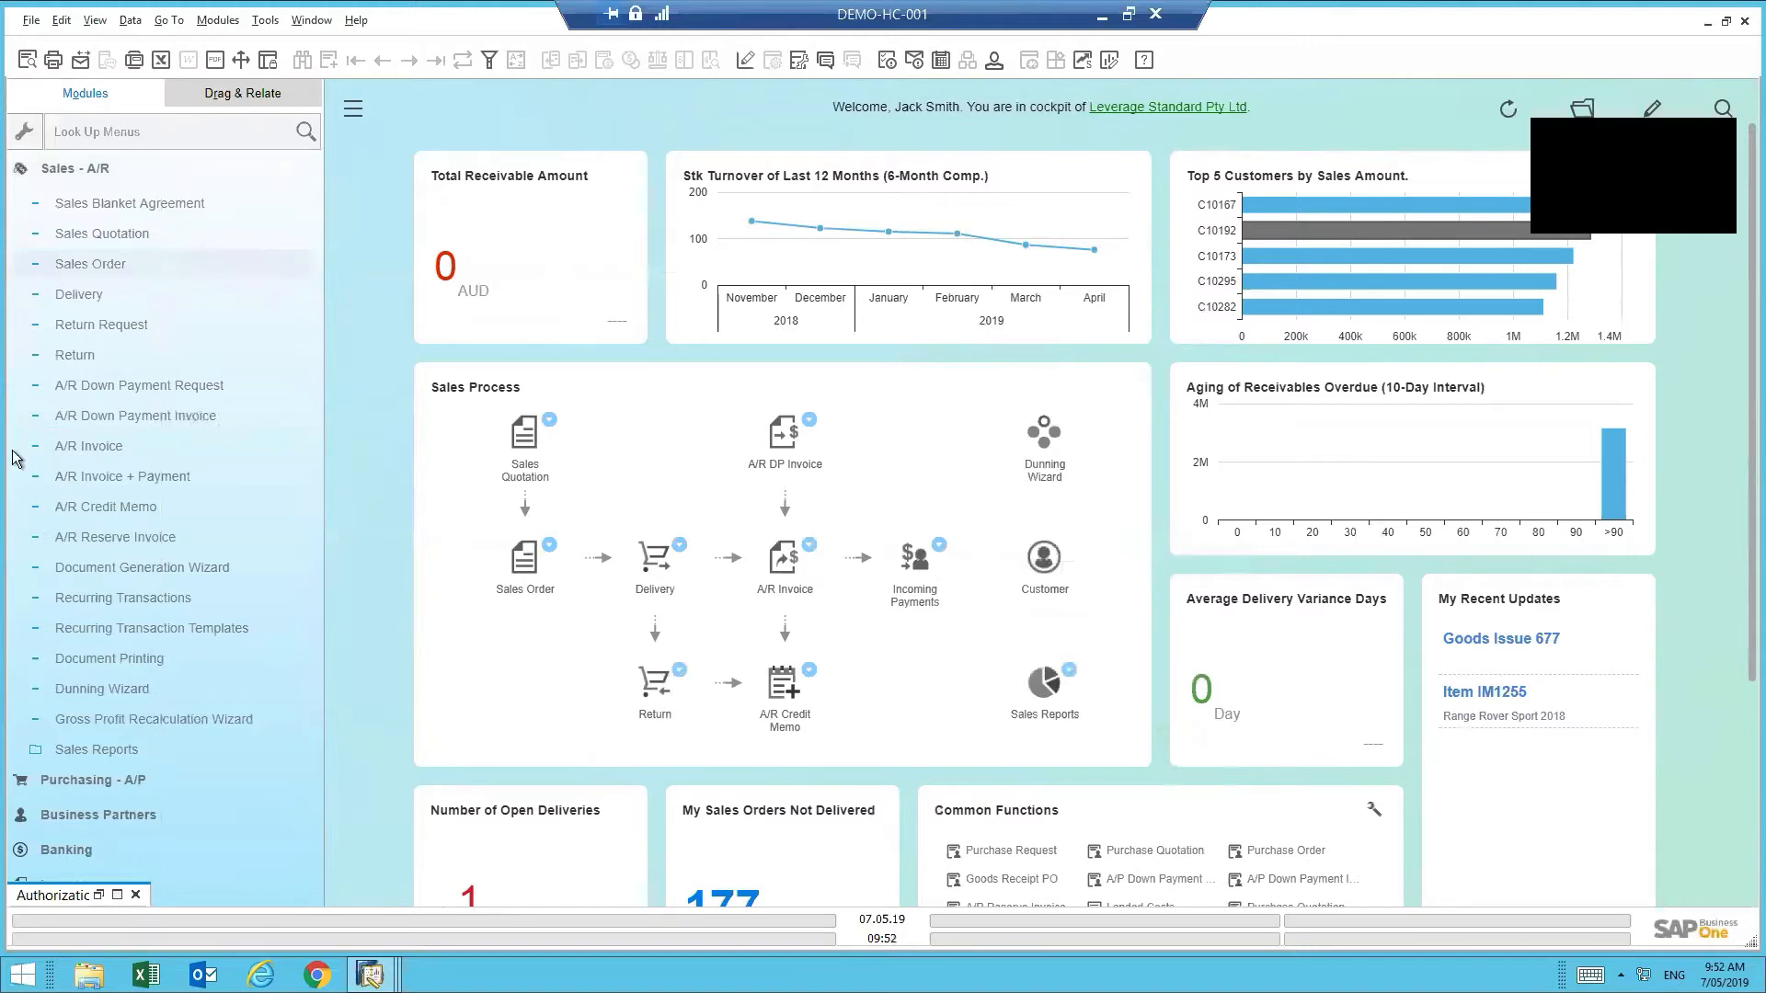
- Collapse Sales - A/R and the Setup folders, then open Administration > License > License Administration
click(126, 178)
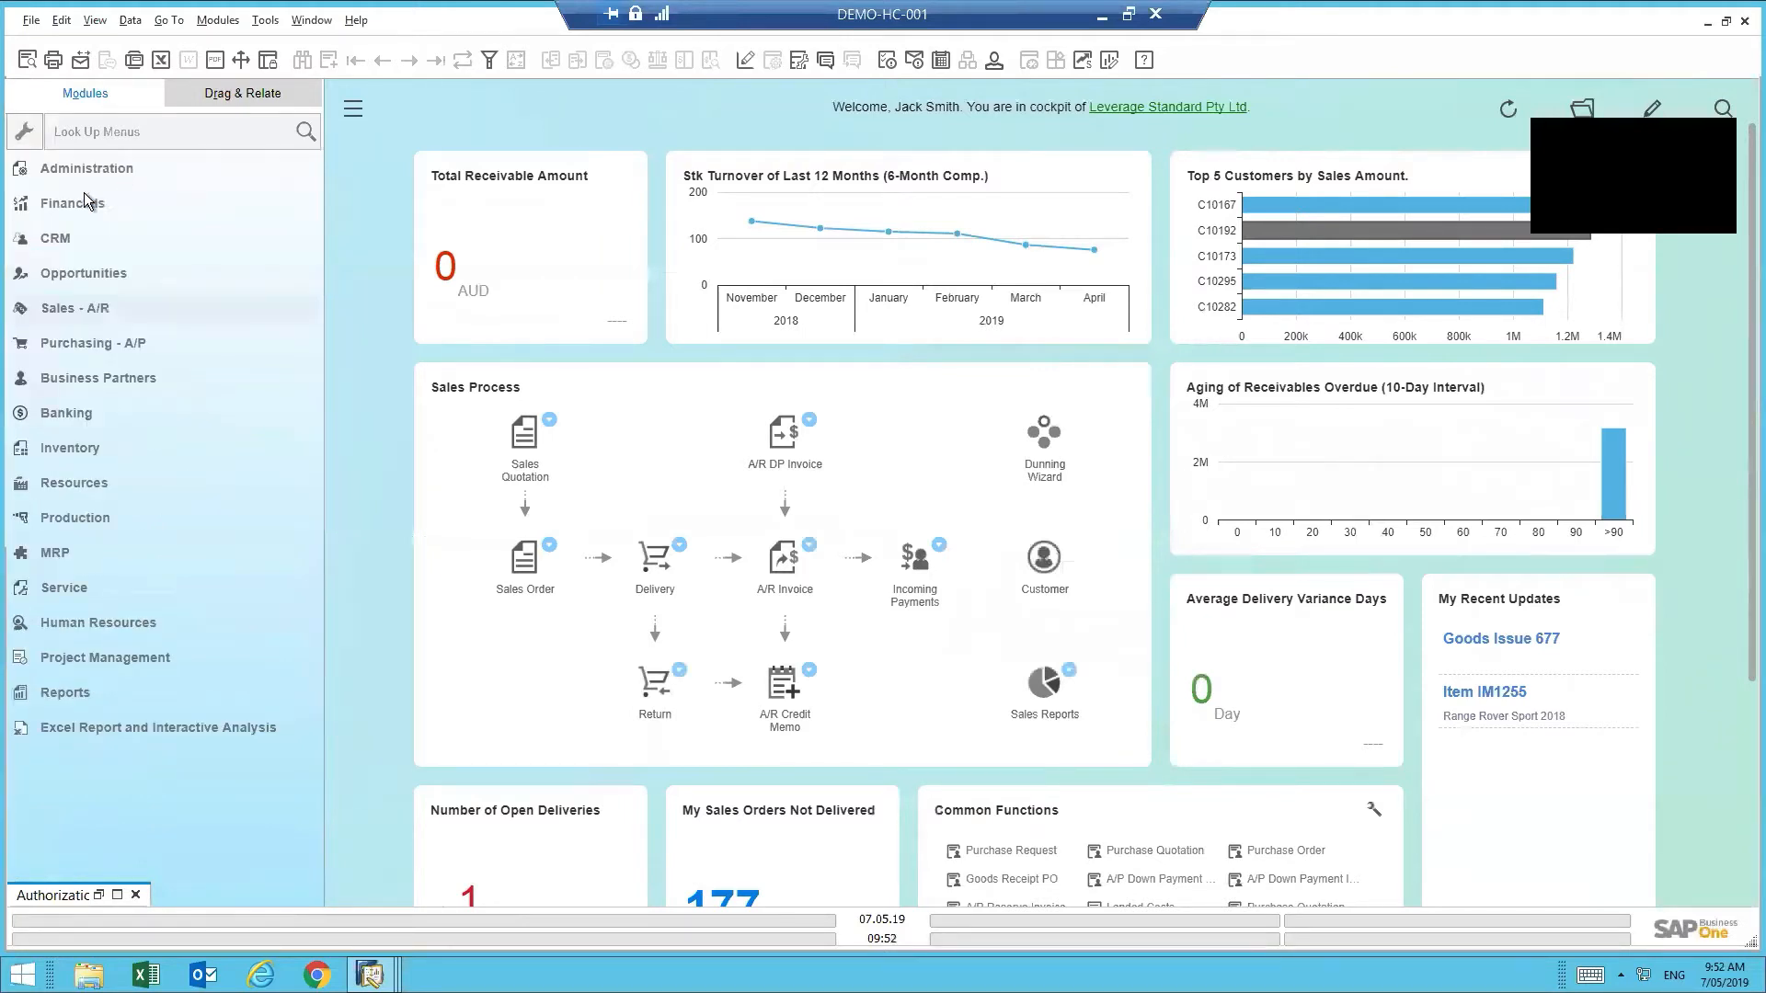
click(90, 173)
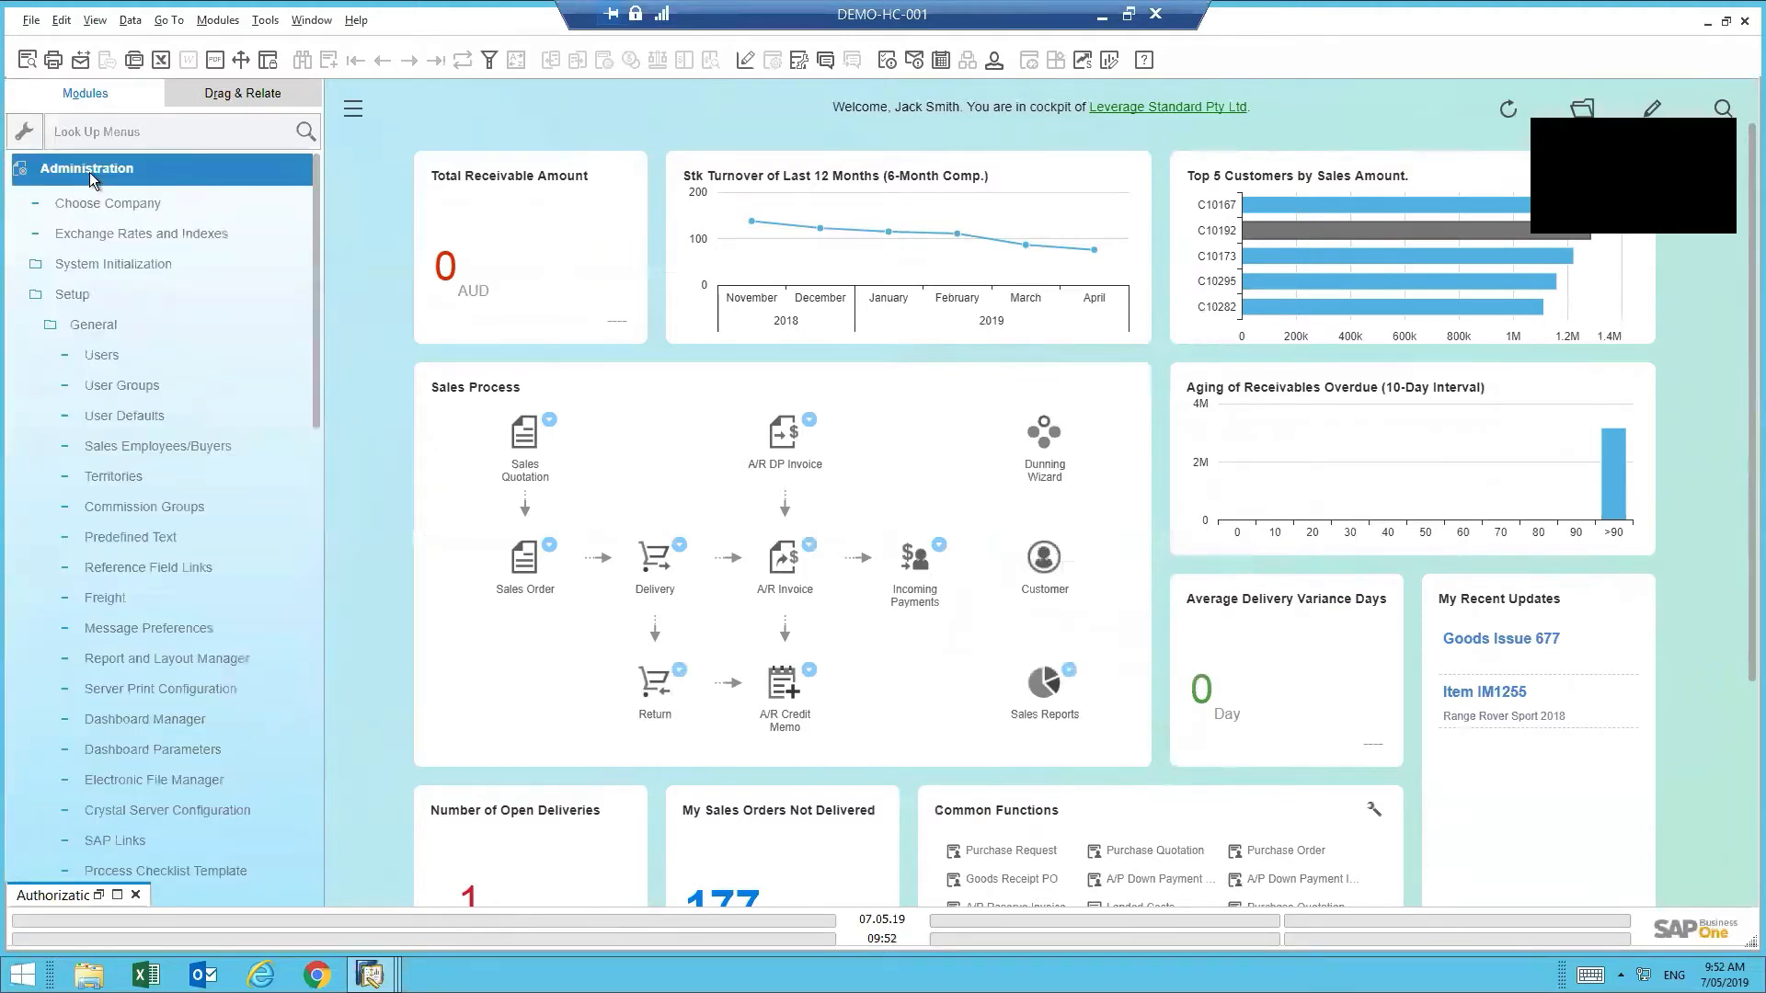
click(92, 326)
click(91, 324)
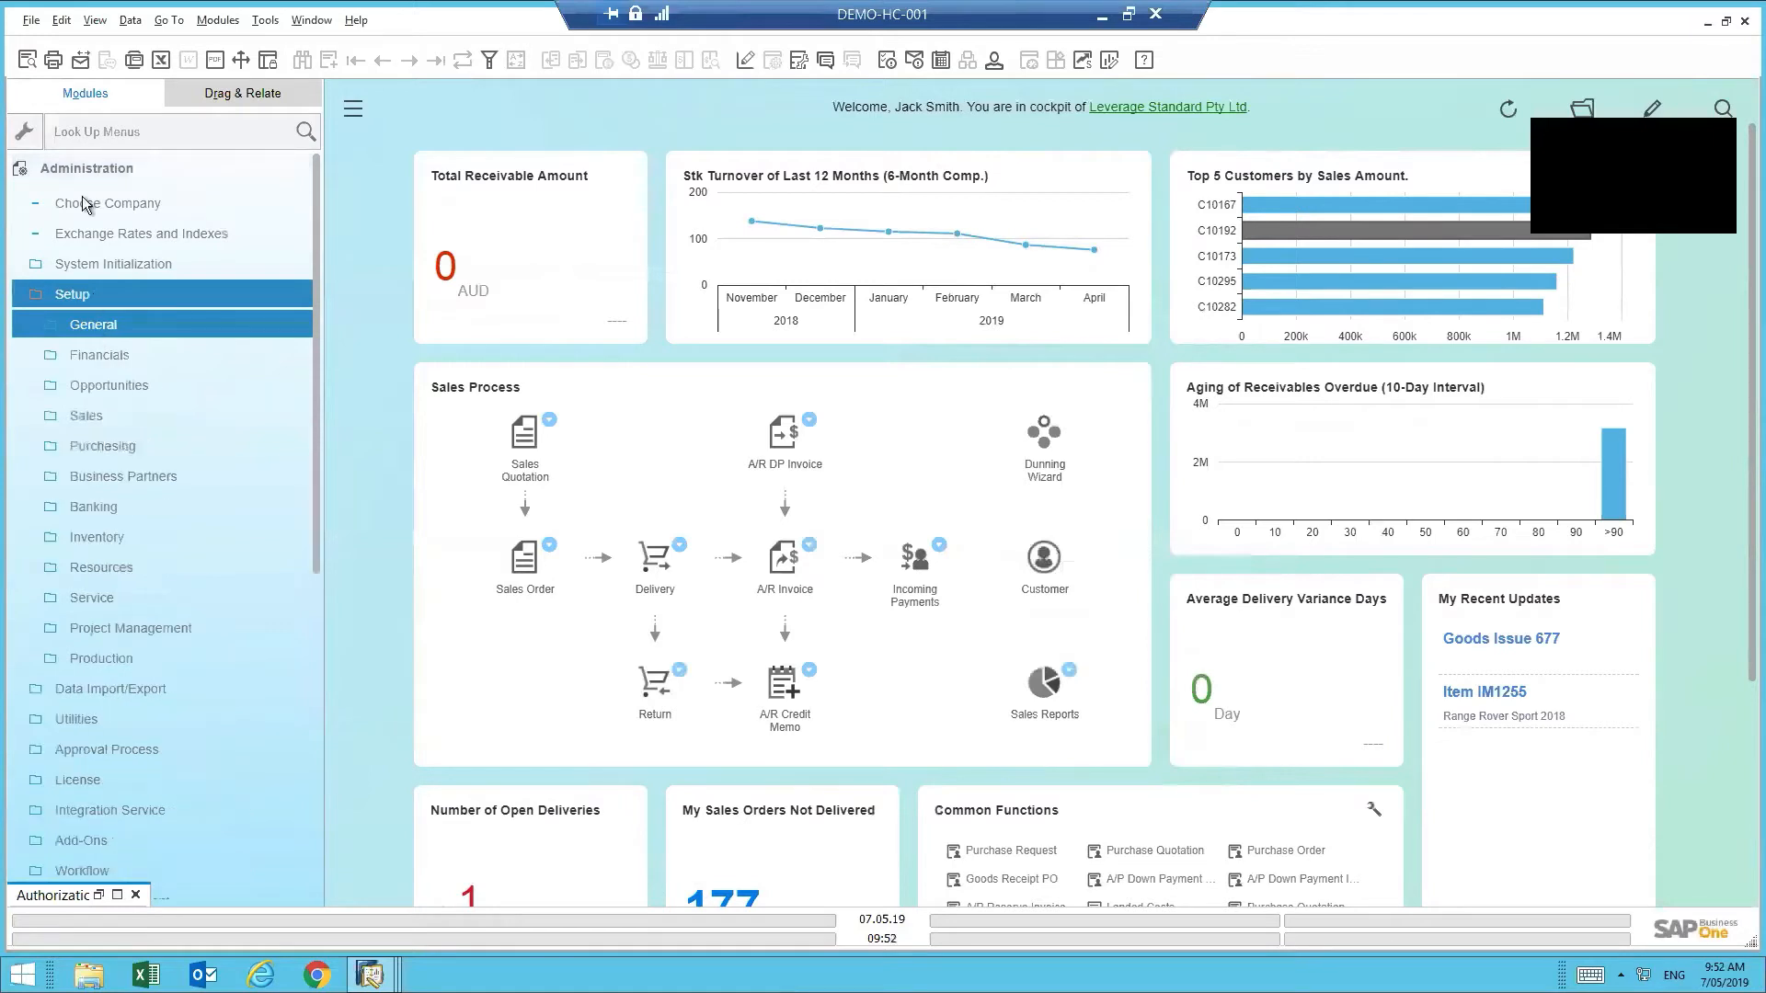
click(66, 298)
click(87, 418)
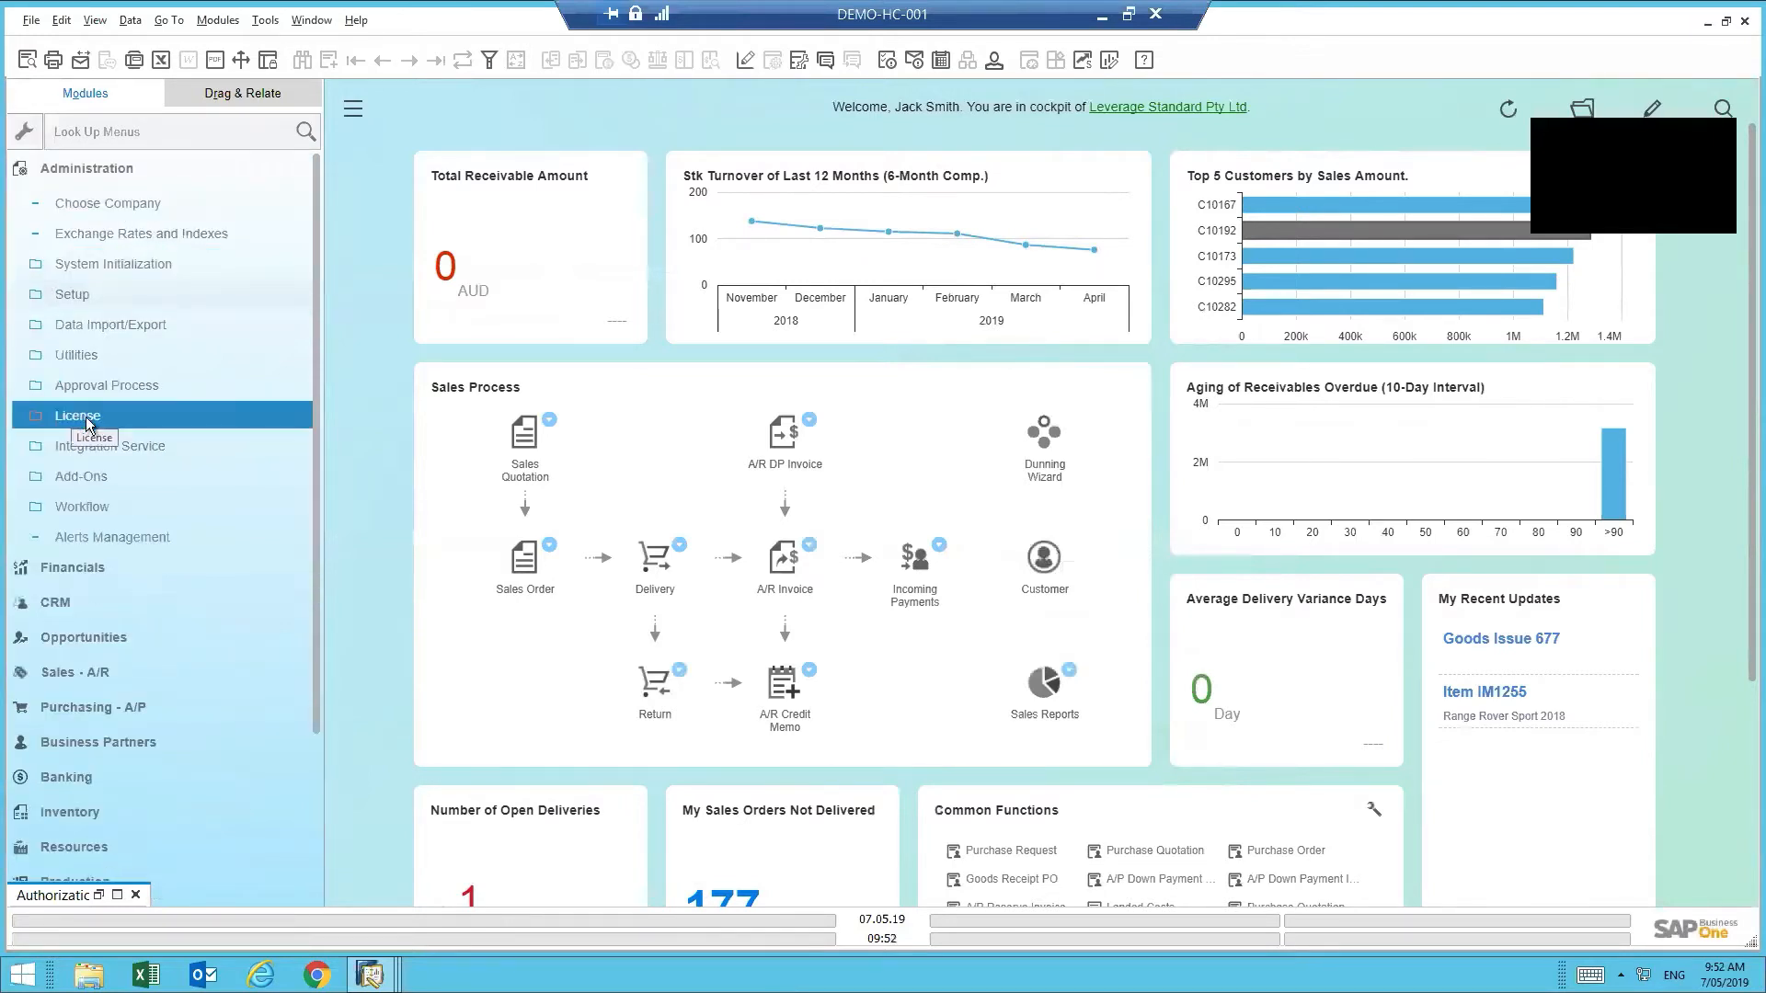
click(89, 419)
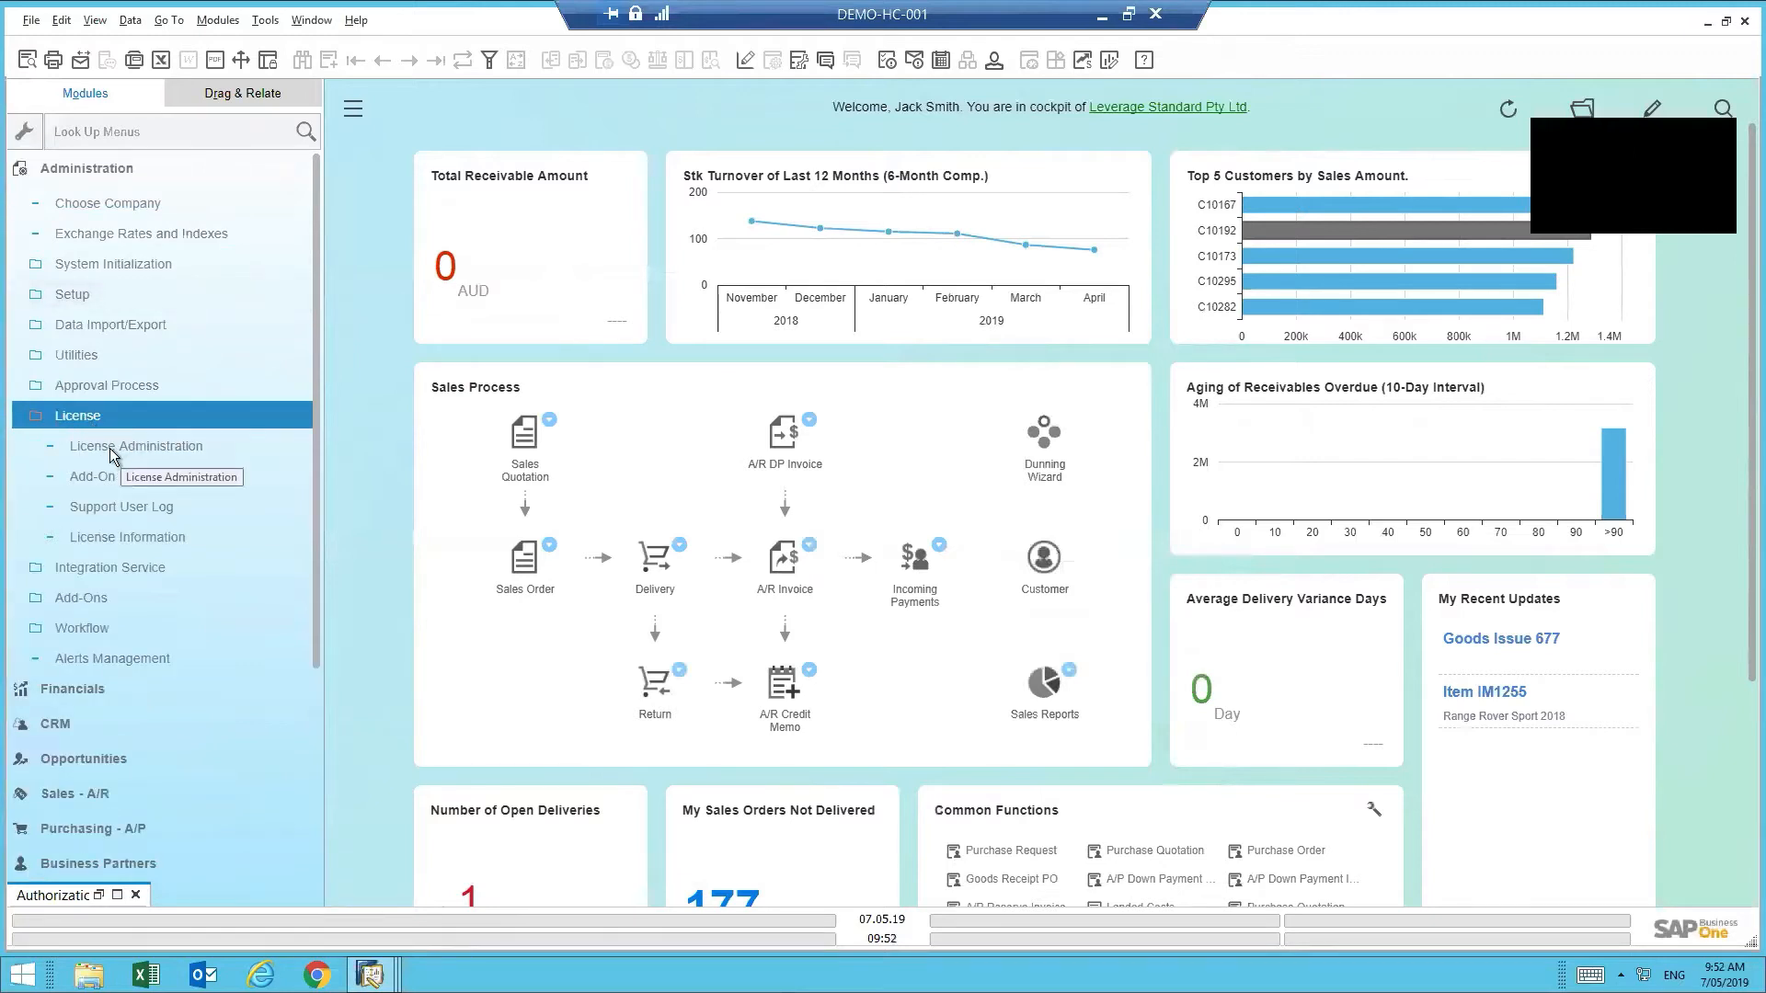
click(109, 447)
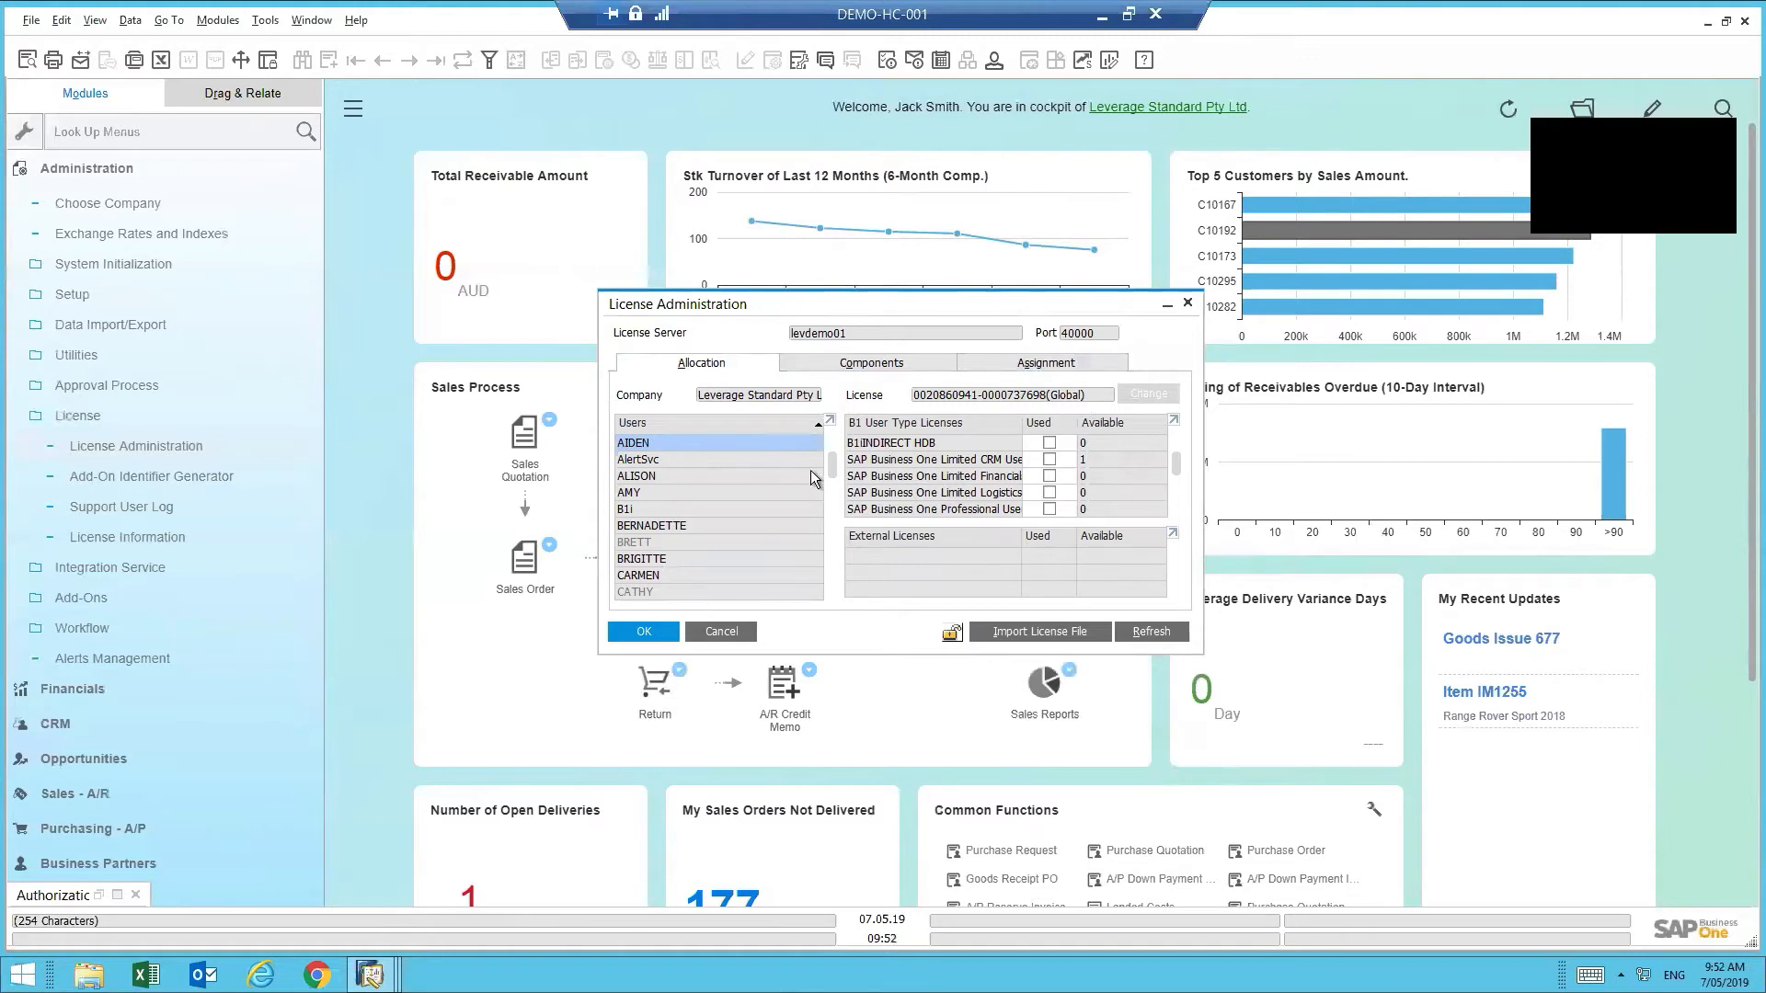
- Compare an existing user's licence allocation, then display the new user's allocation with nothing ticked
mouse_move(829, 467)
mouse_down()
mouse_move(830, 587)
mouse_move(832, 440)
mouse_up()
click(649, 543)
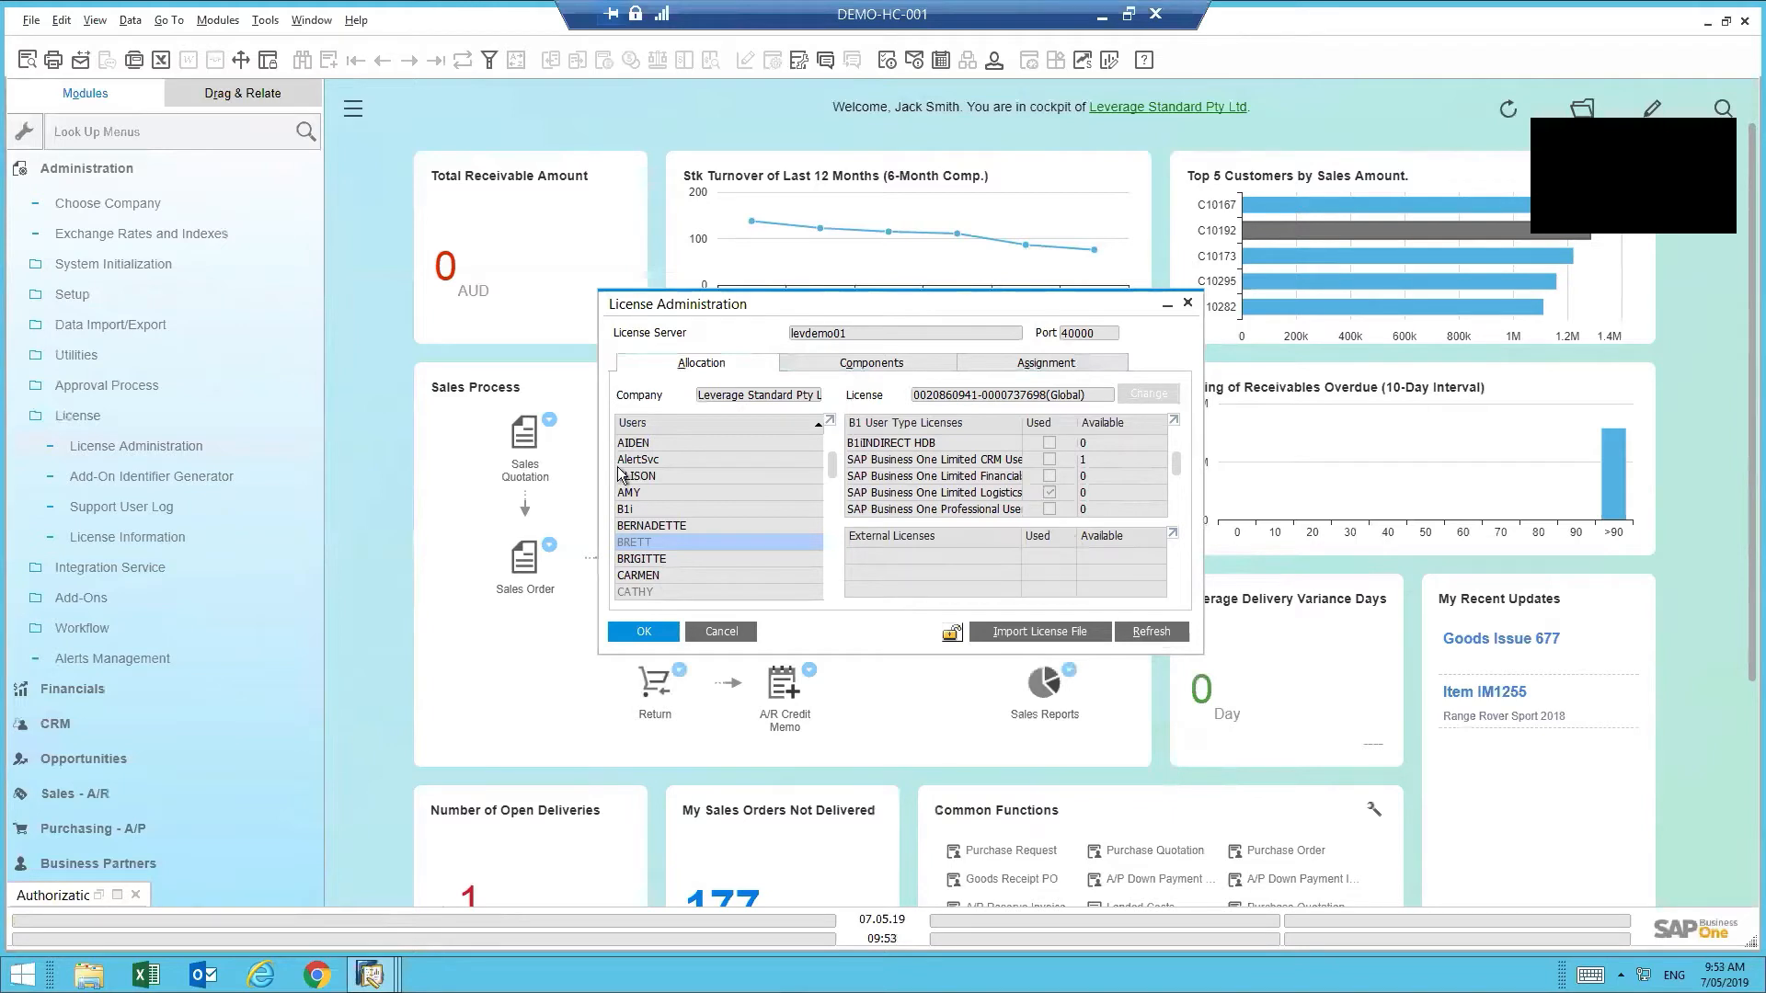
click(698, 478)
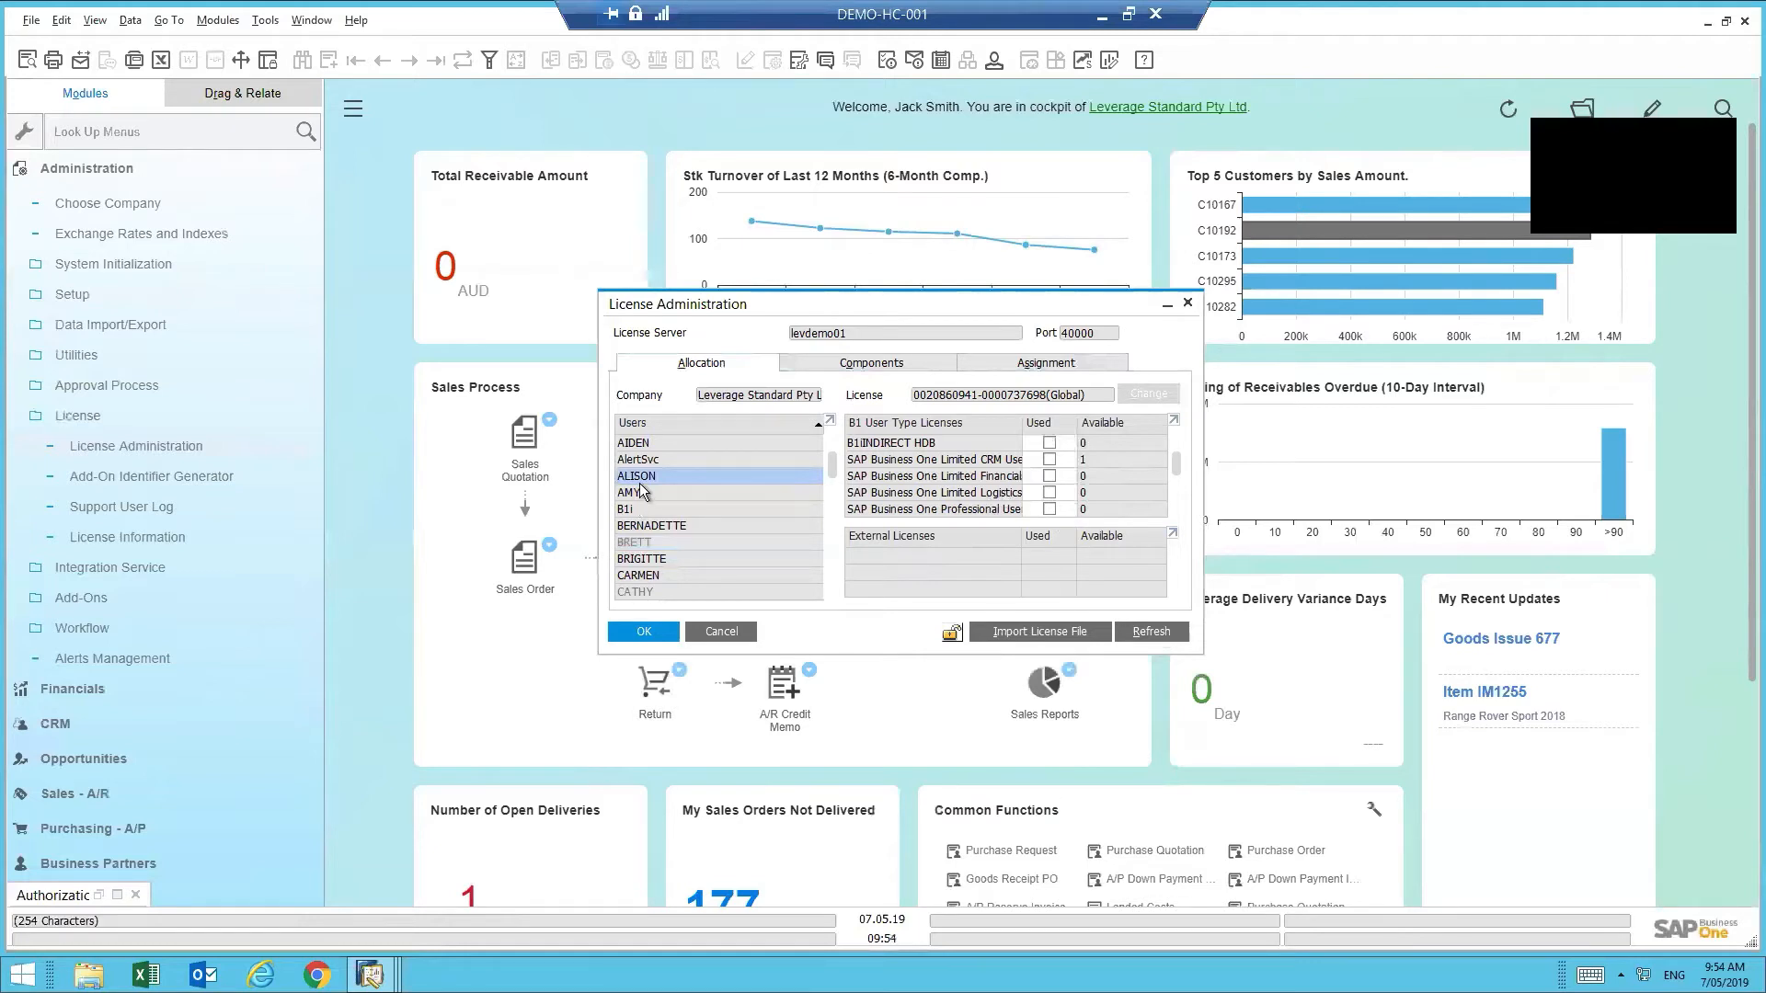
- Give the new user the Limited CRM User and SAP AddOns licences and save with Update
click(1049, 459)
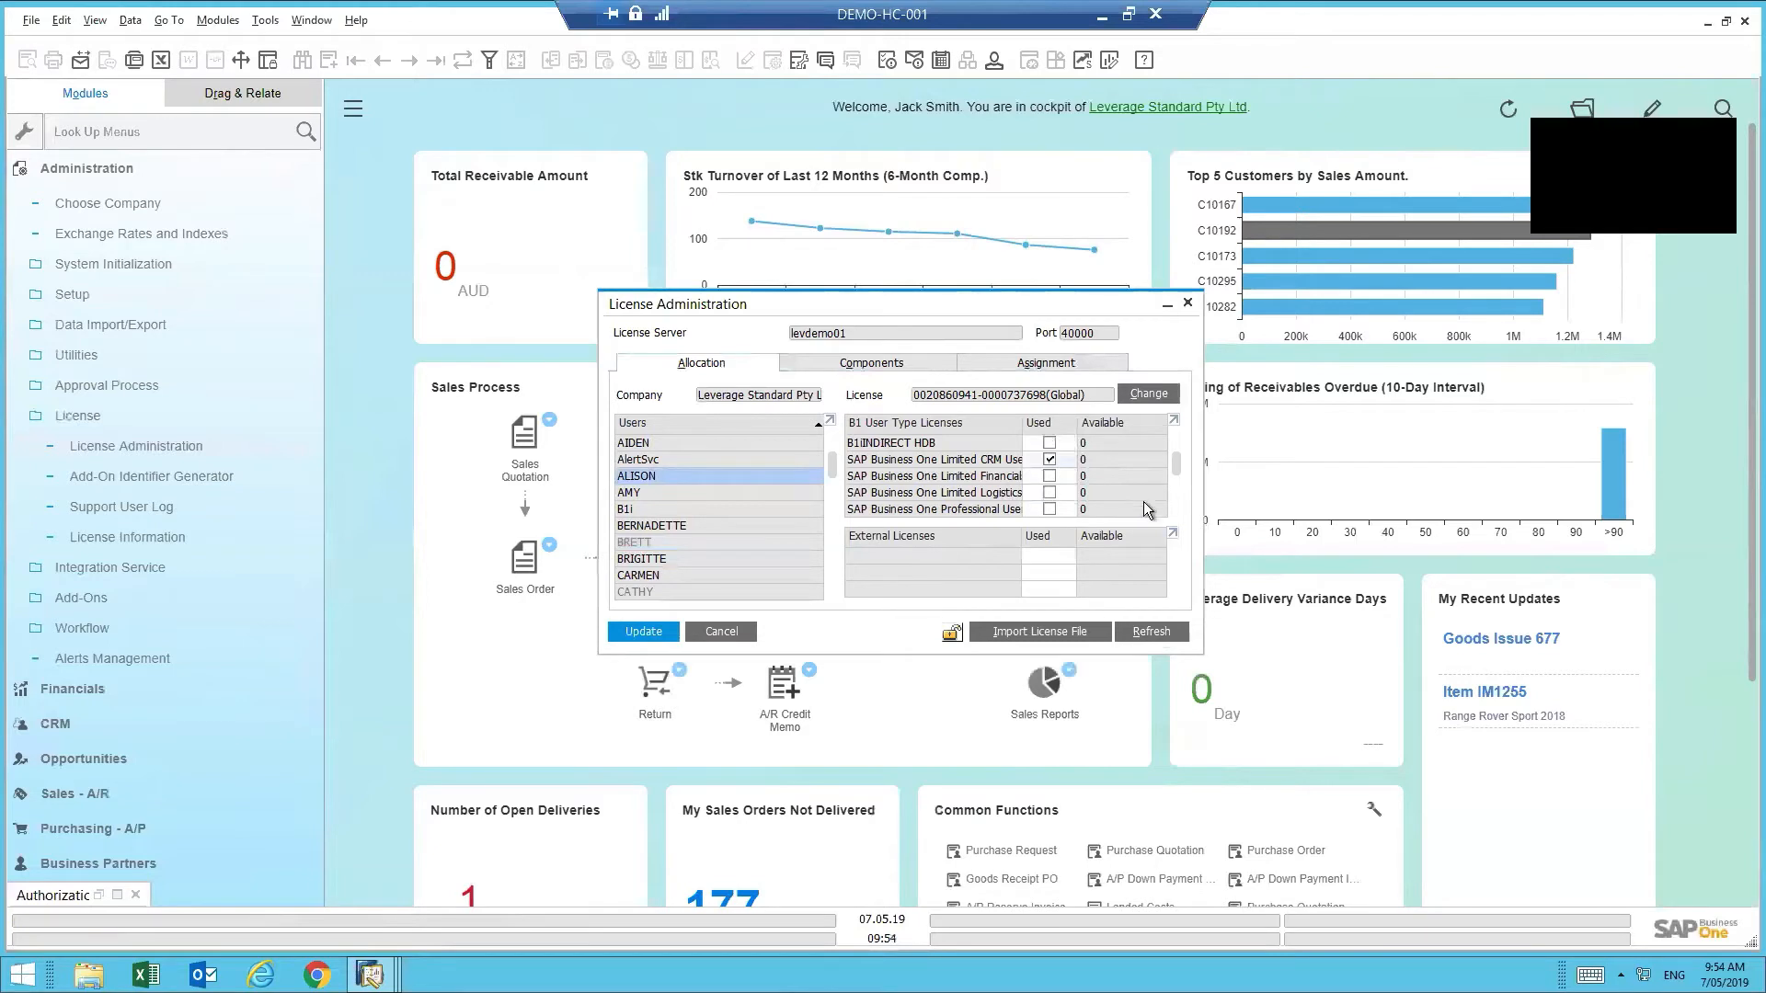
scroll(1177, 471, down, 1)
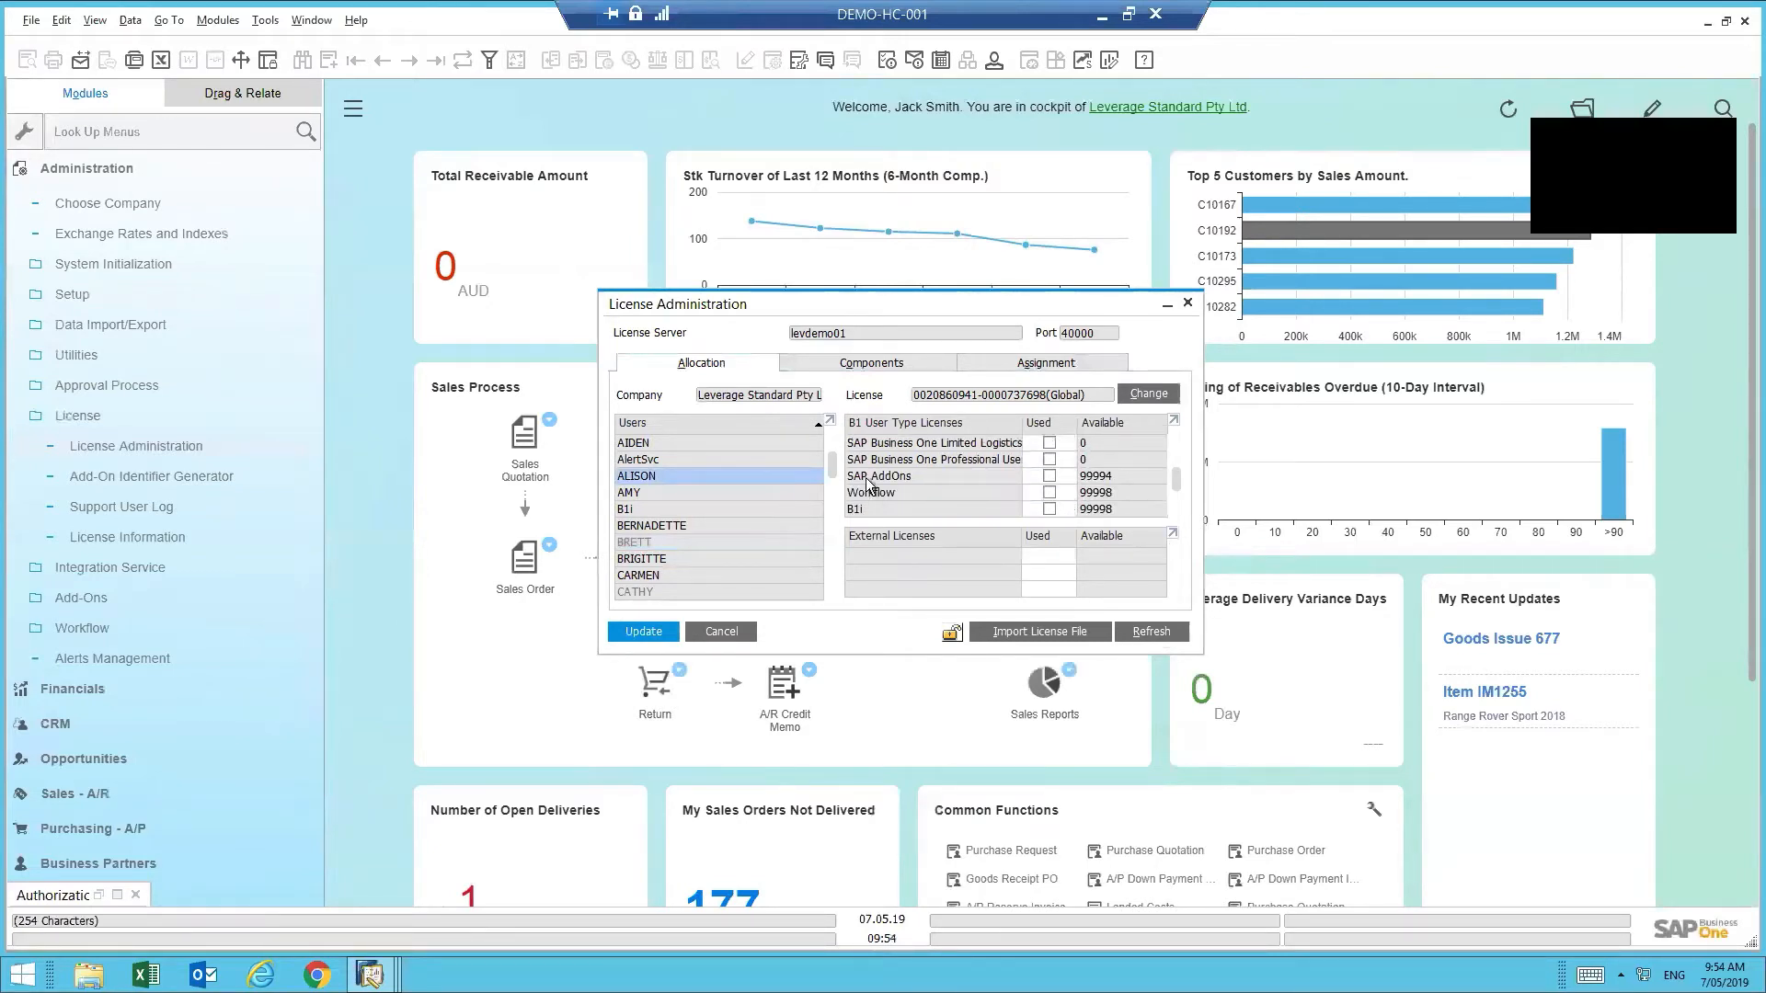
click(1049, 475)
drag(1177, 483, 1177, 449)
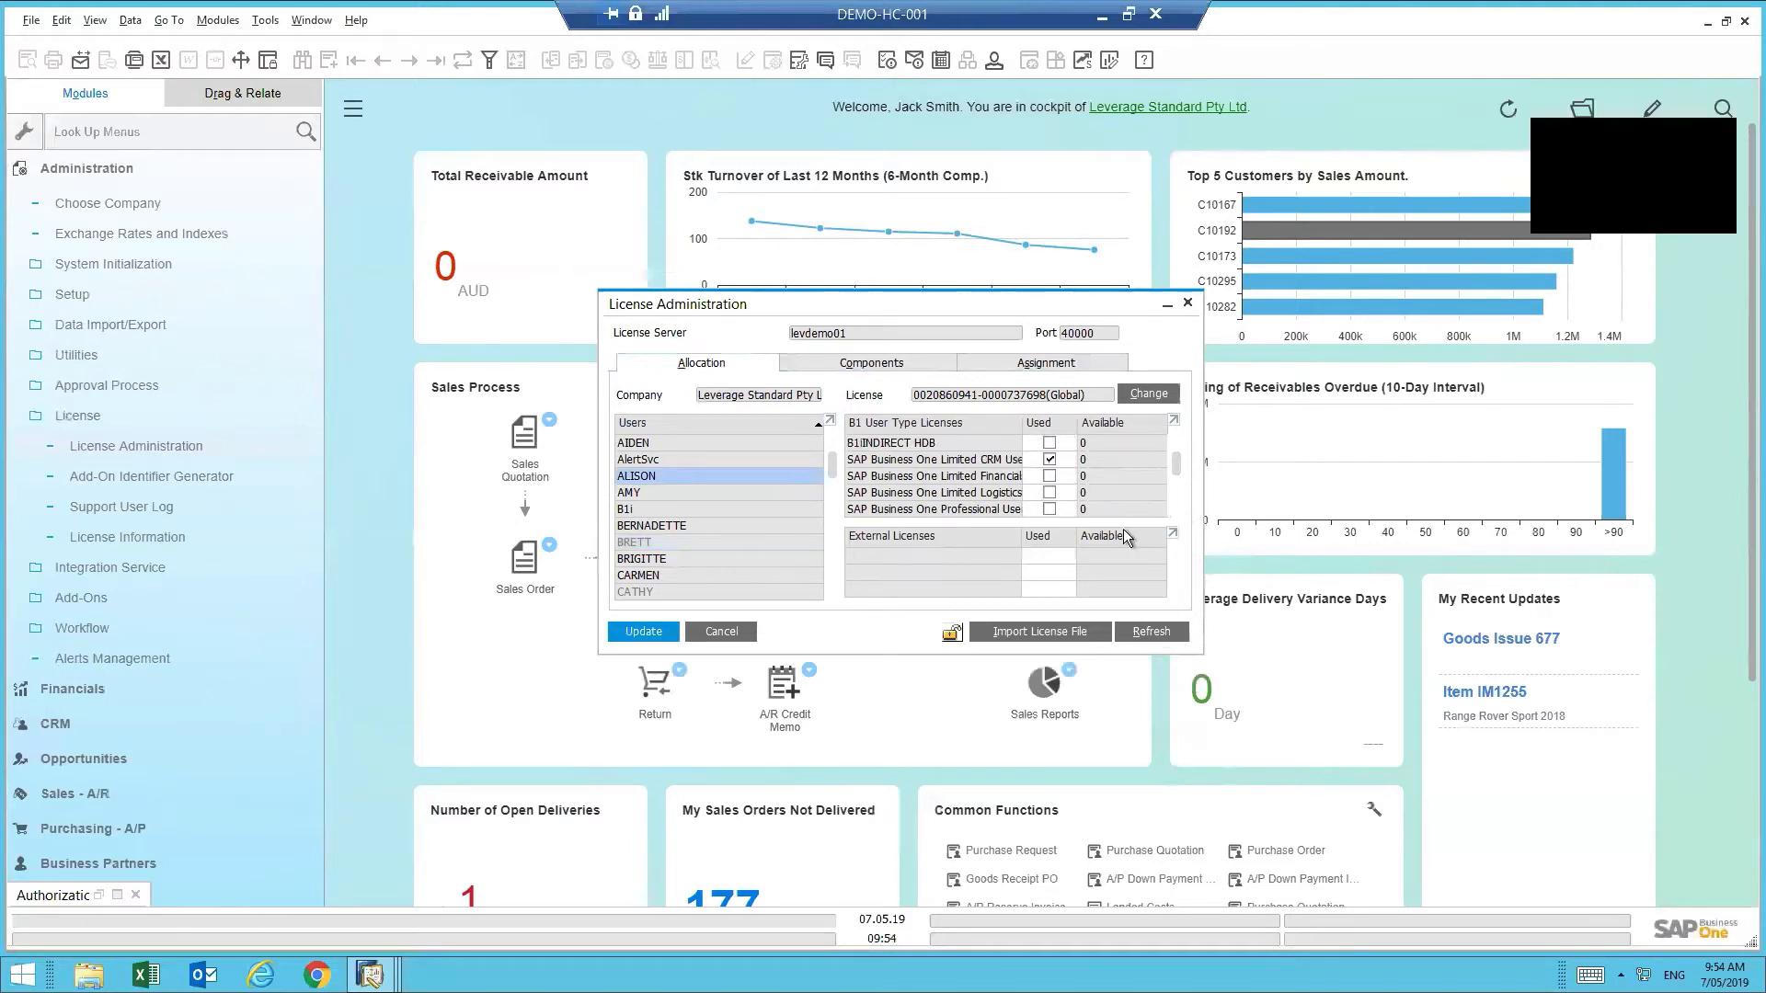
click(644, 632)
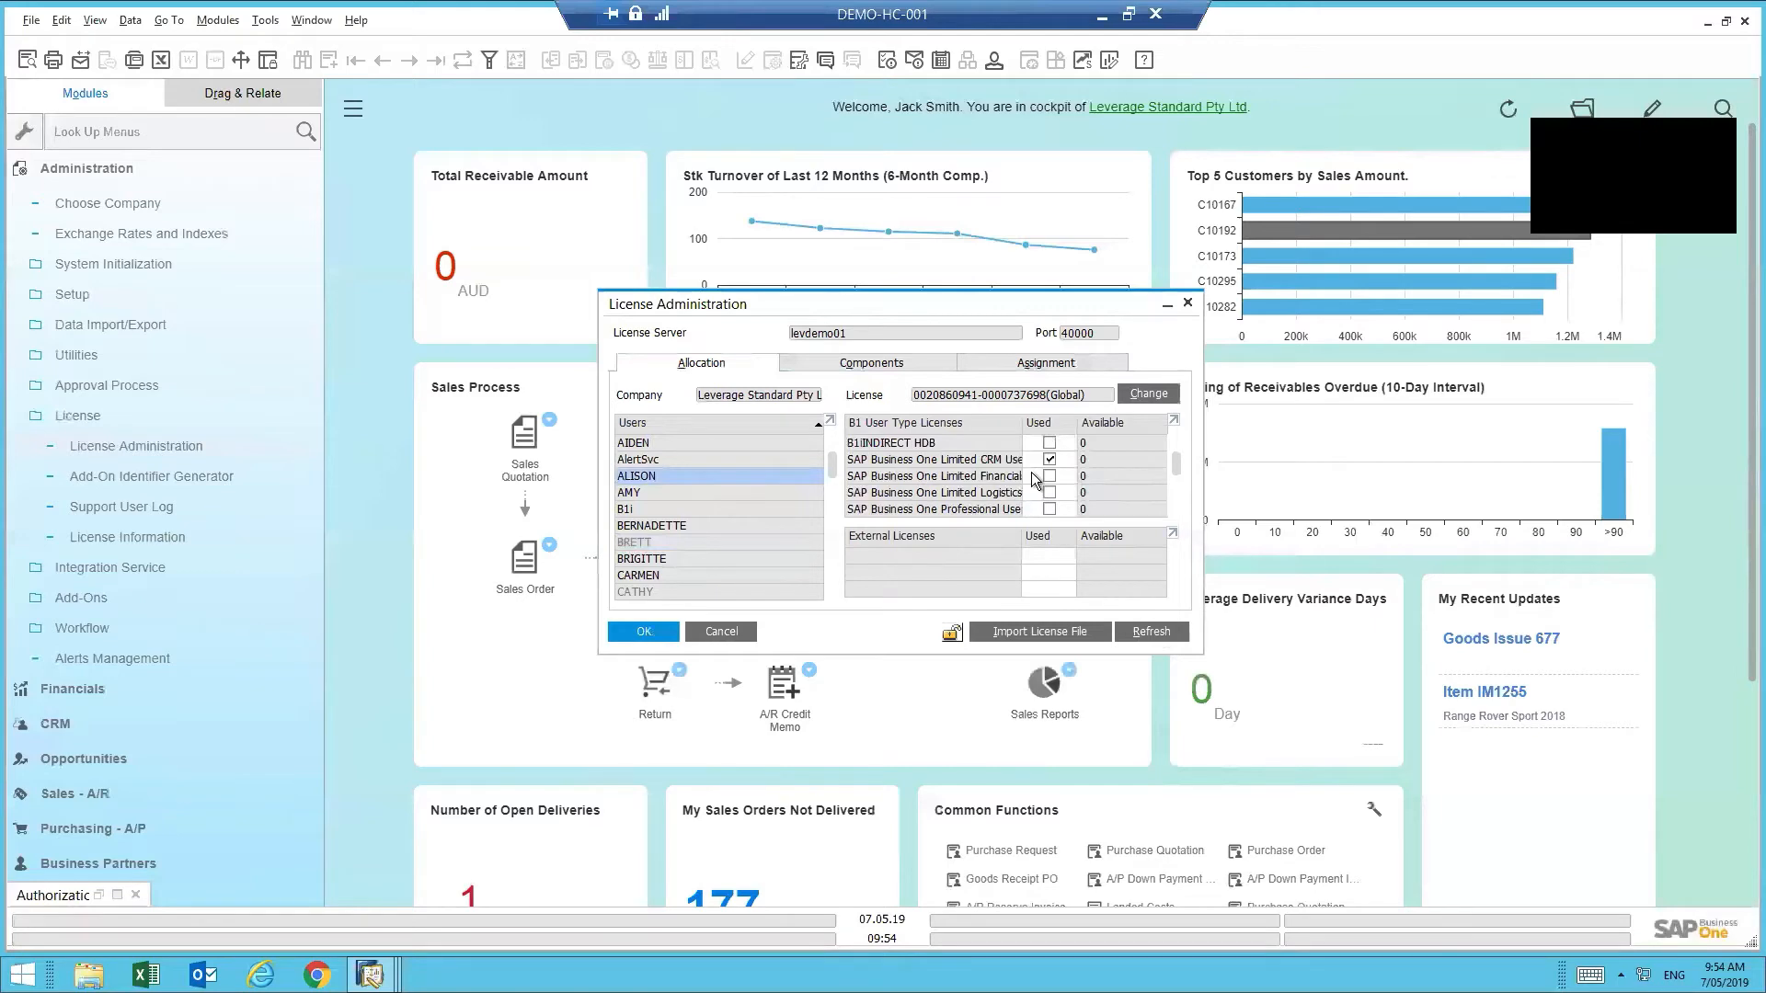
click(1103, 16)
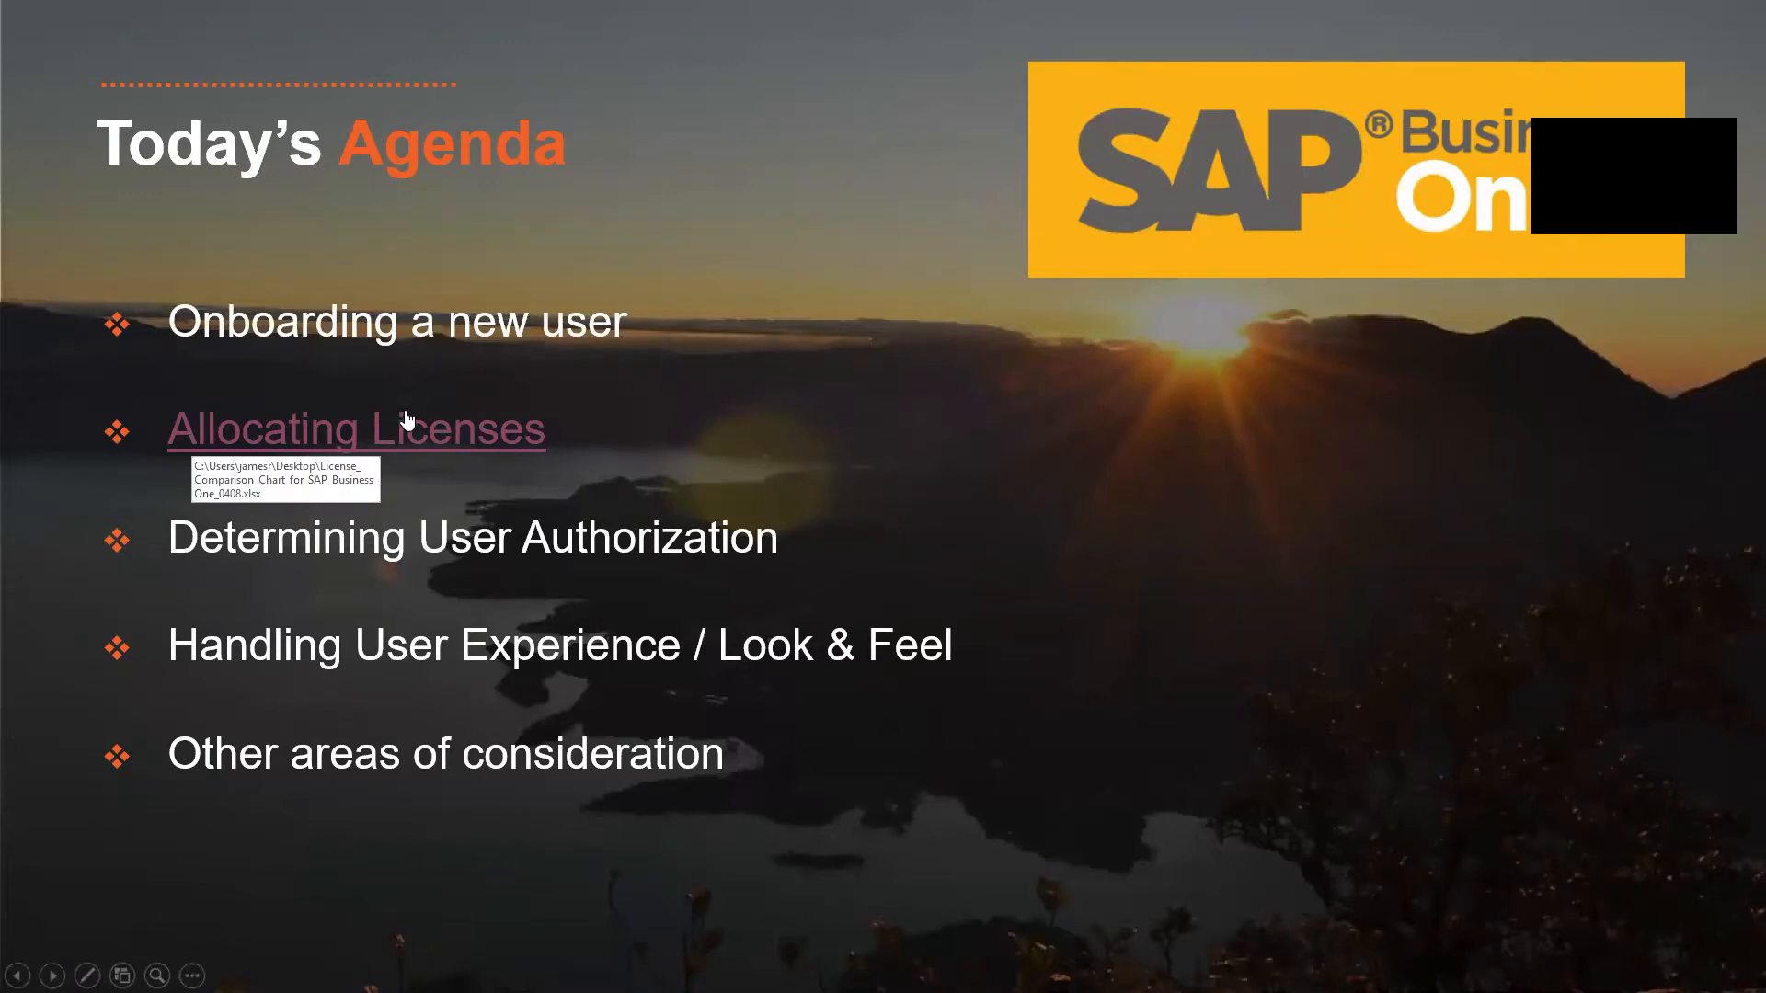
- Open the License Comparison Chart workbook from the Allocating Licenses agenda item
click(477, 431)
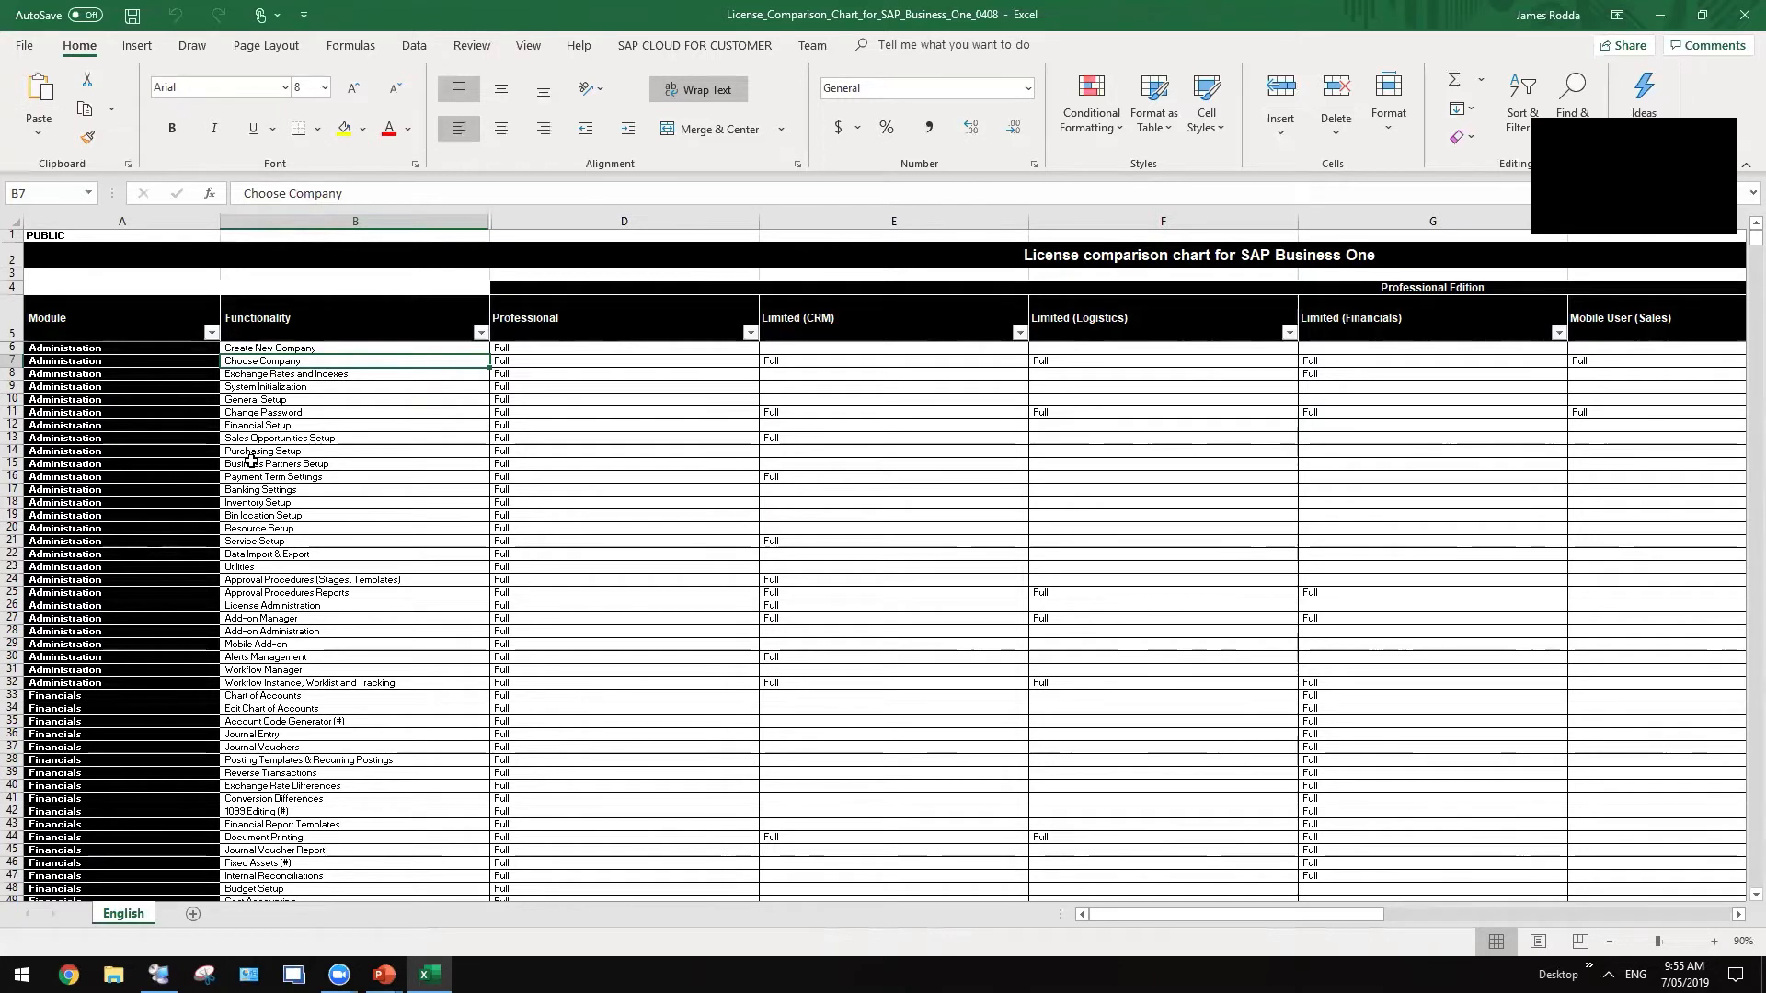
drag(108, 374, 115, 540)
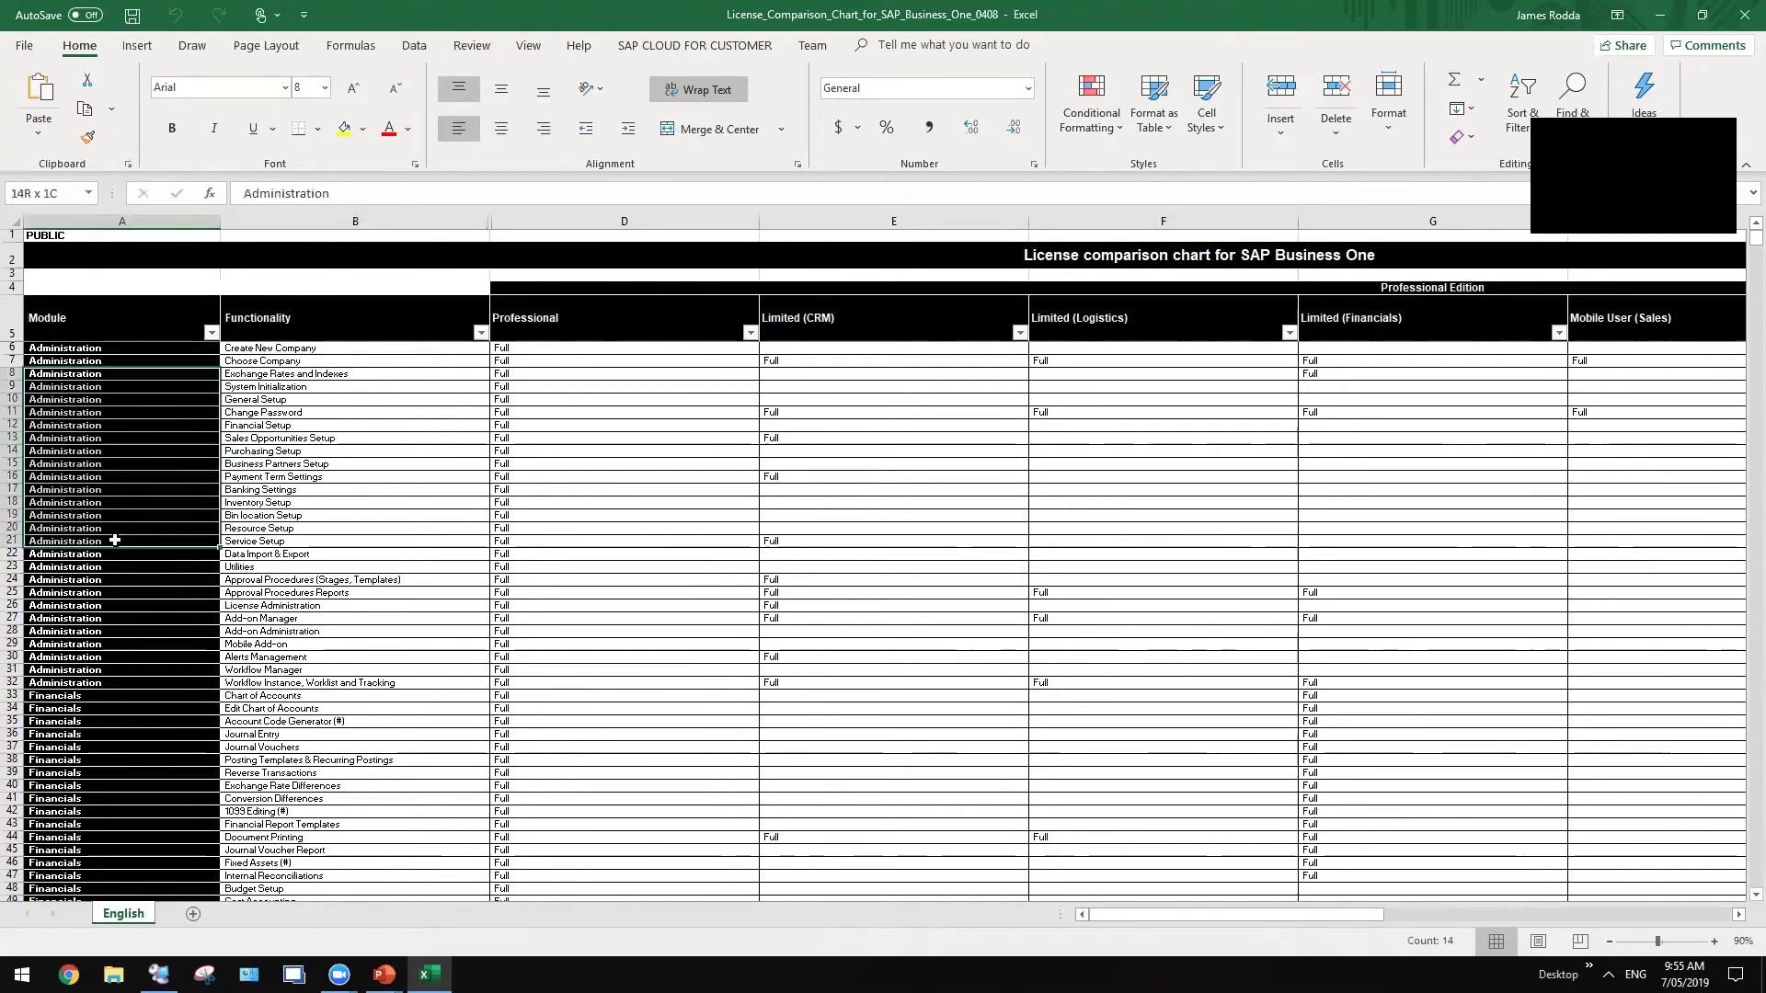
drag(322, 361, 322, 544)
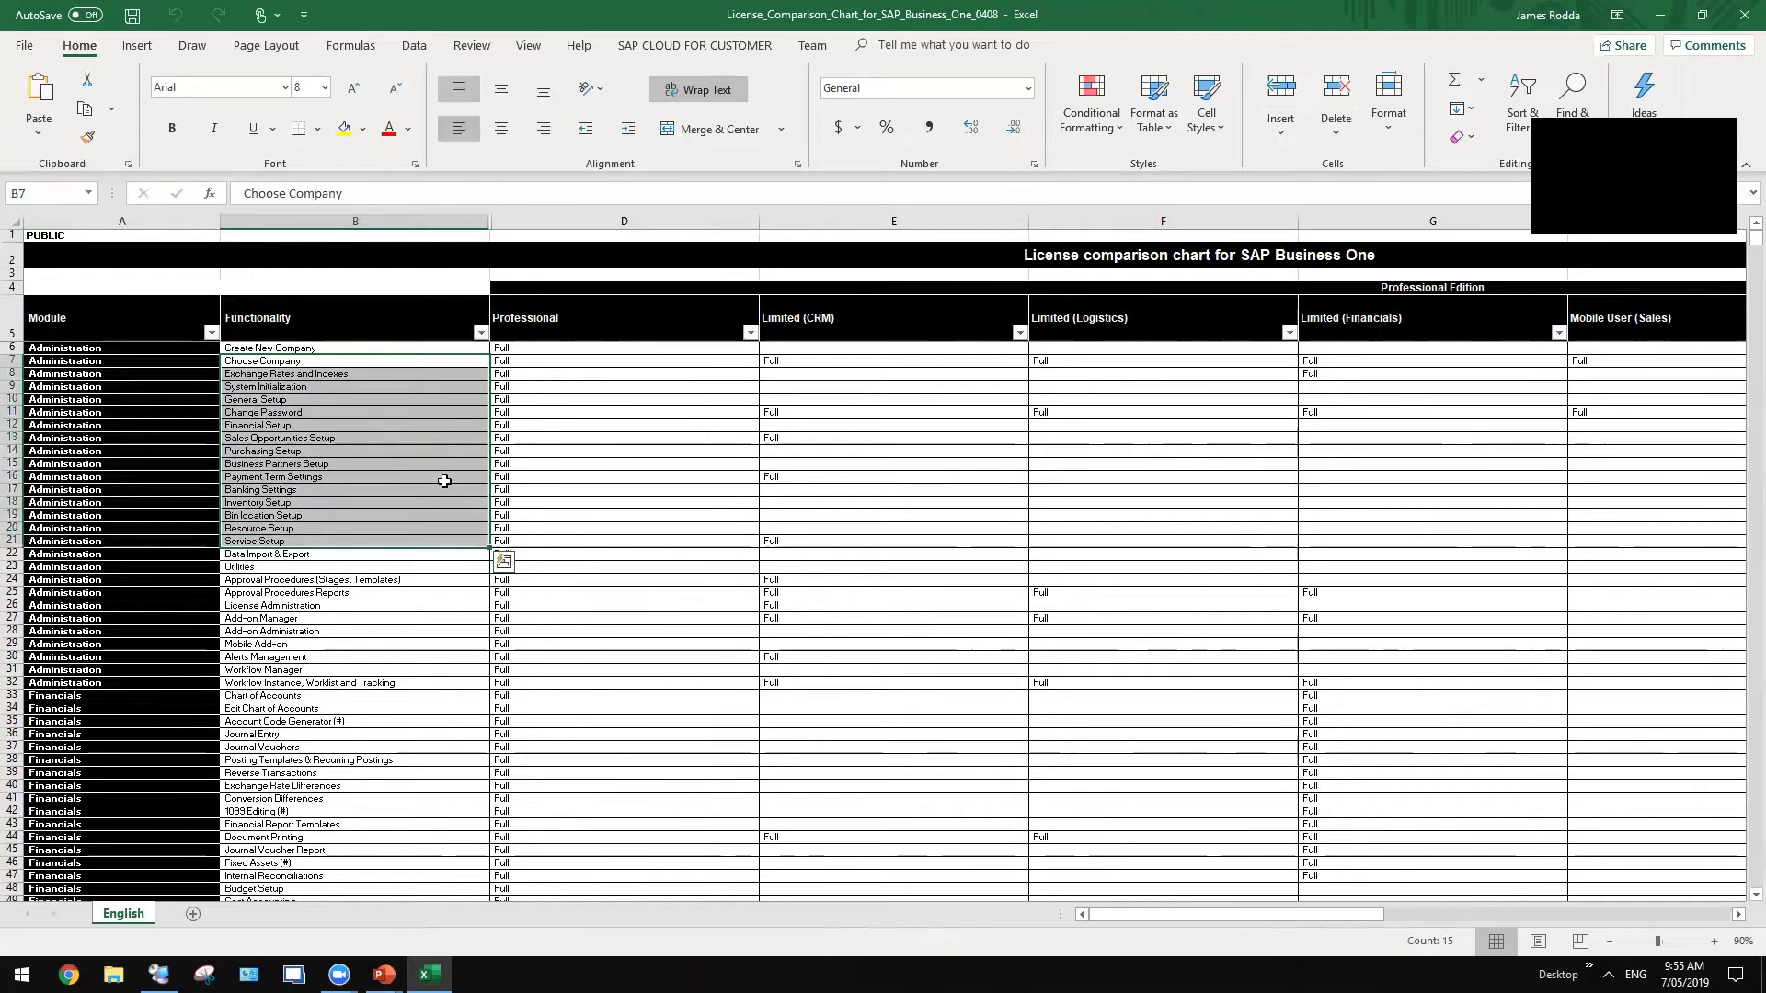
click(608, 326)
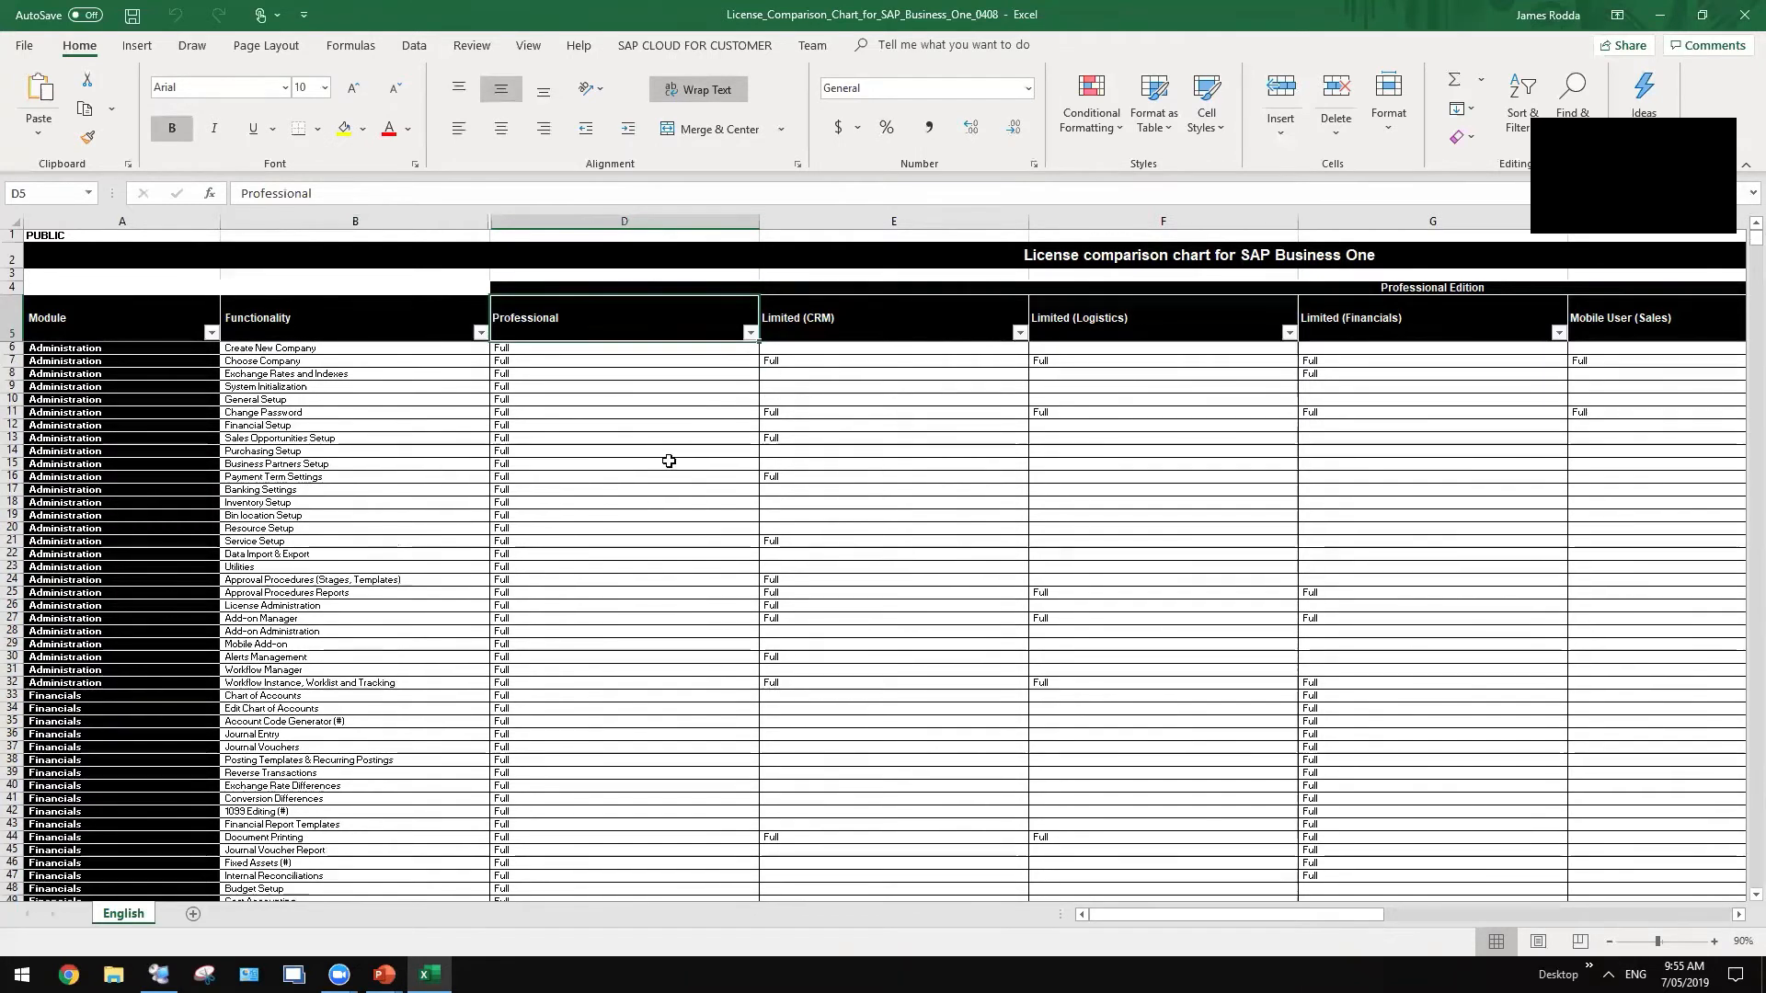
scroll(762, 494, down, 2)
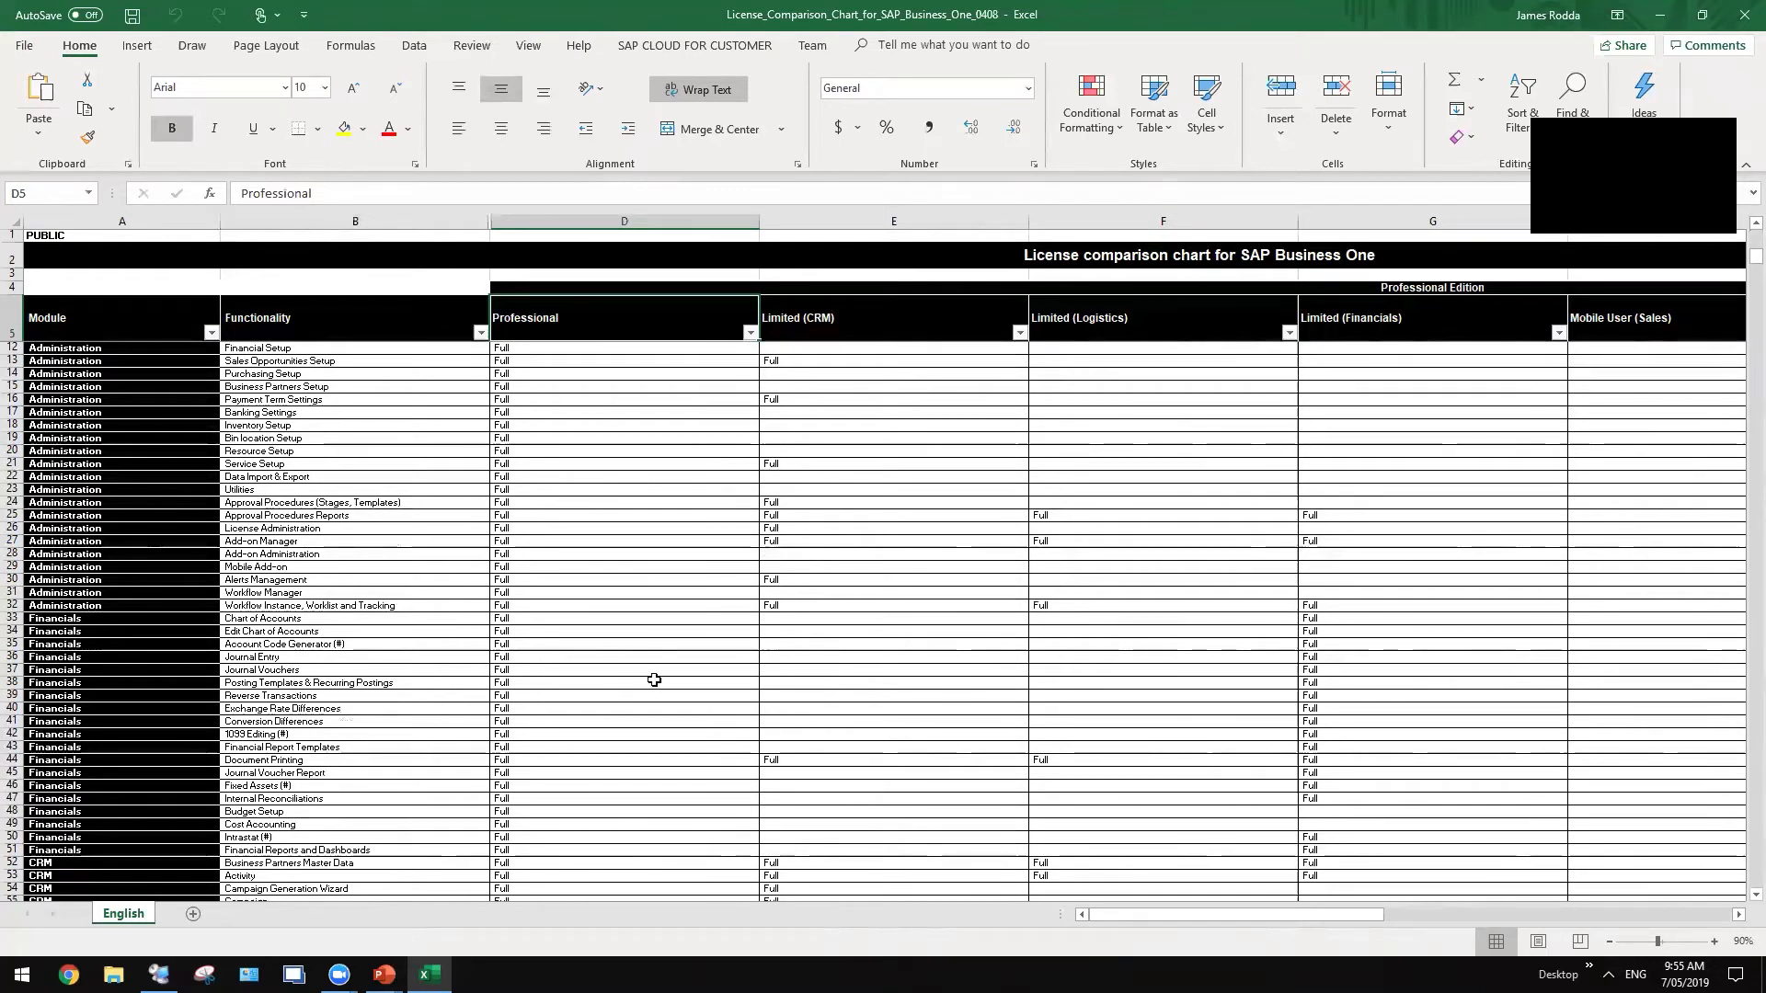
scroll(1001, 422, down, 1)
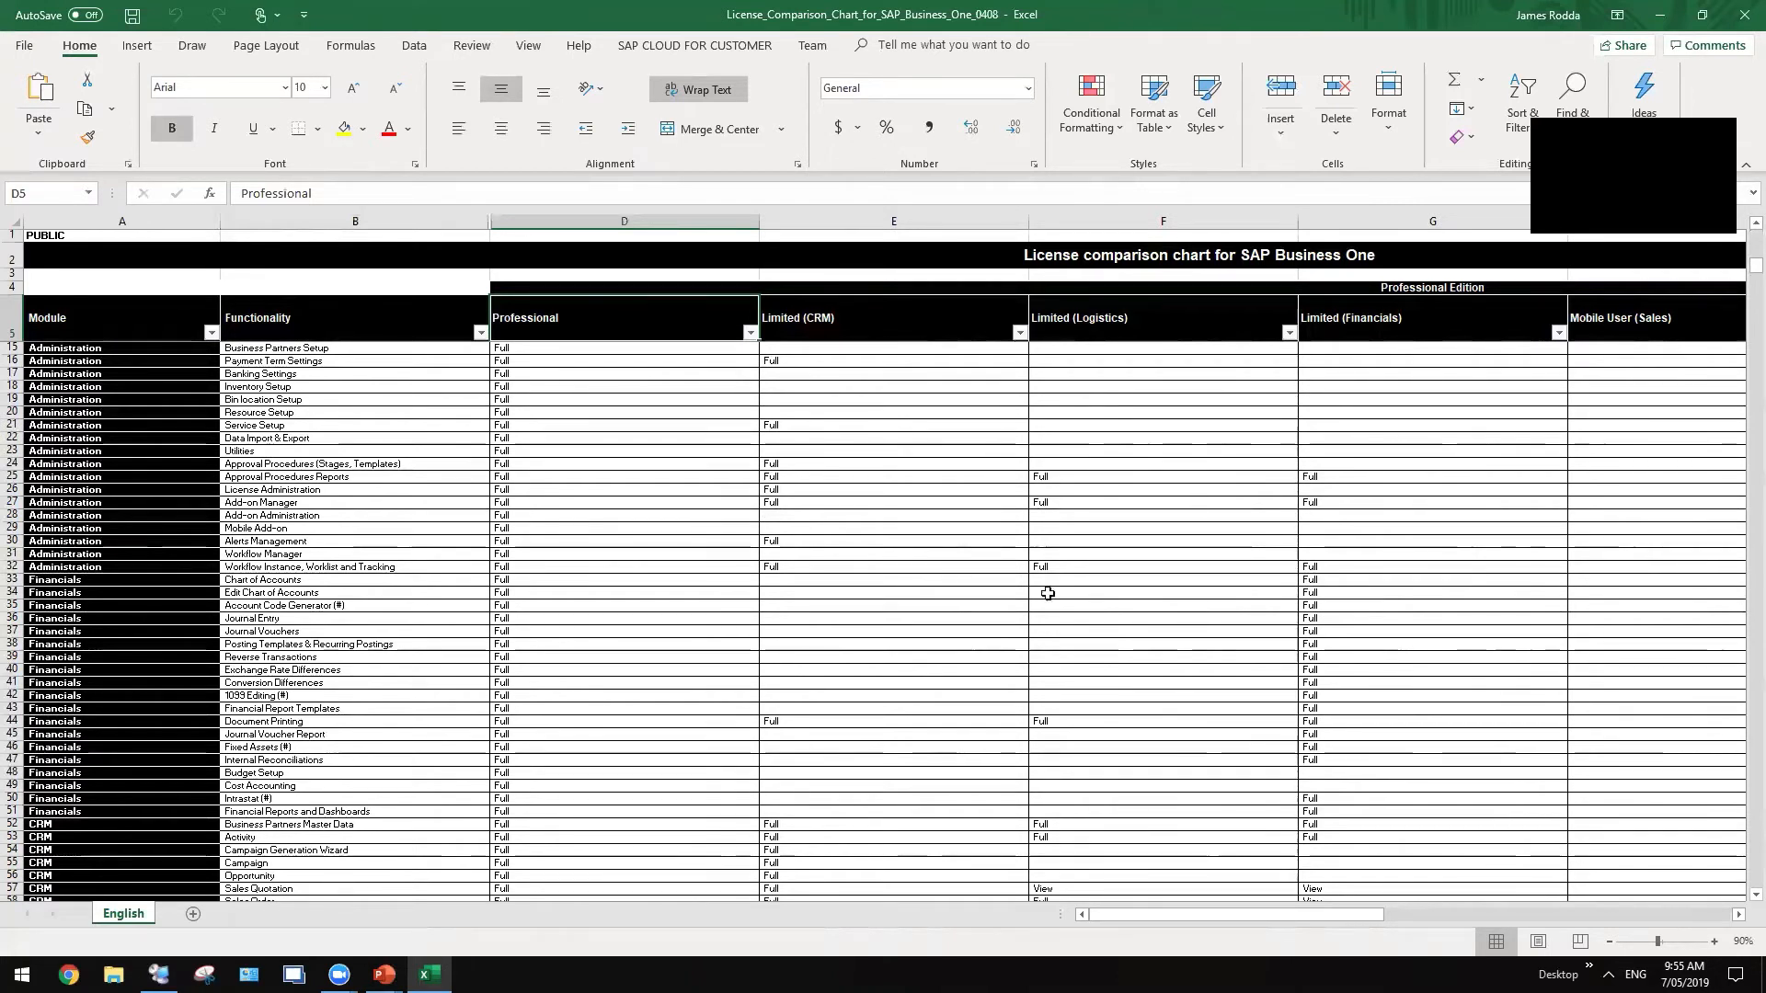
- Highlight the Financials rows, comparing Limited Financials Full entries against functions Limited CRM lacks
drag(86, 580, 74, 735)
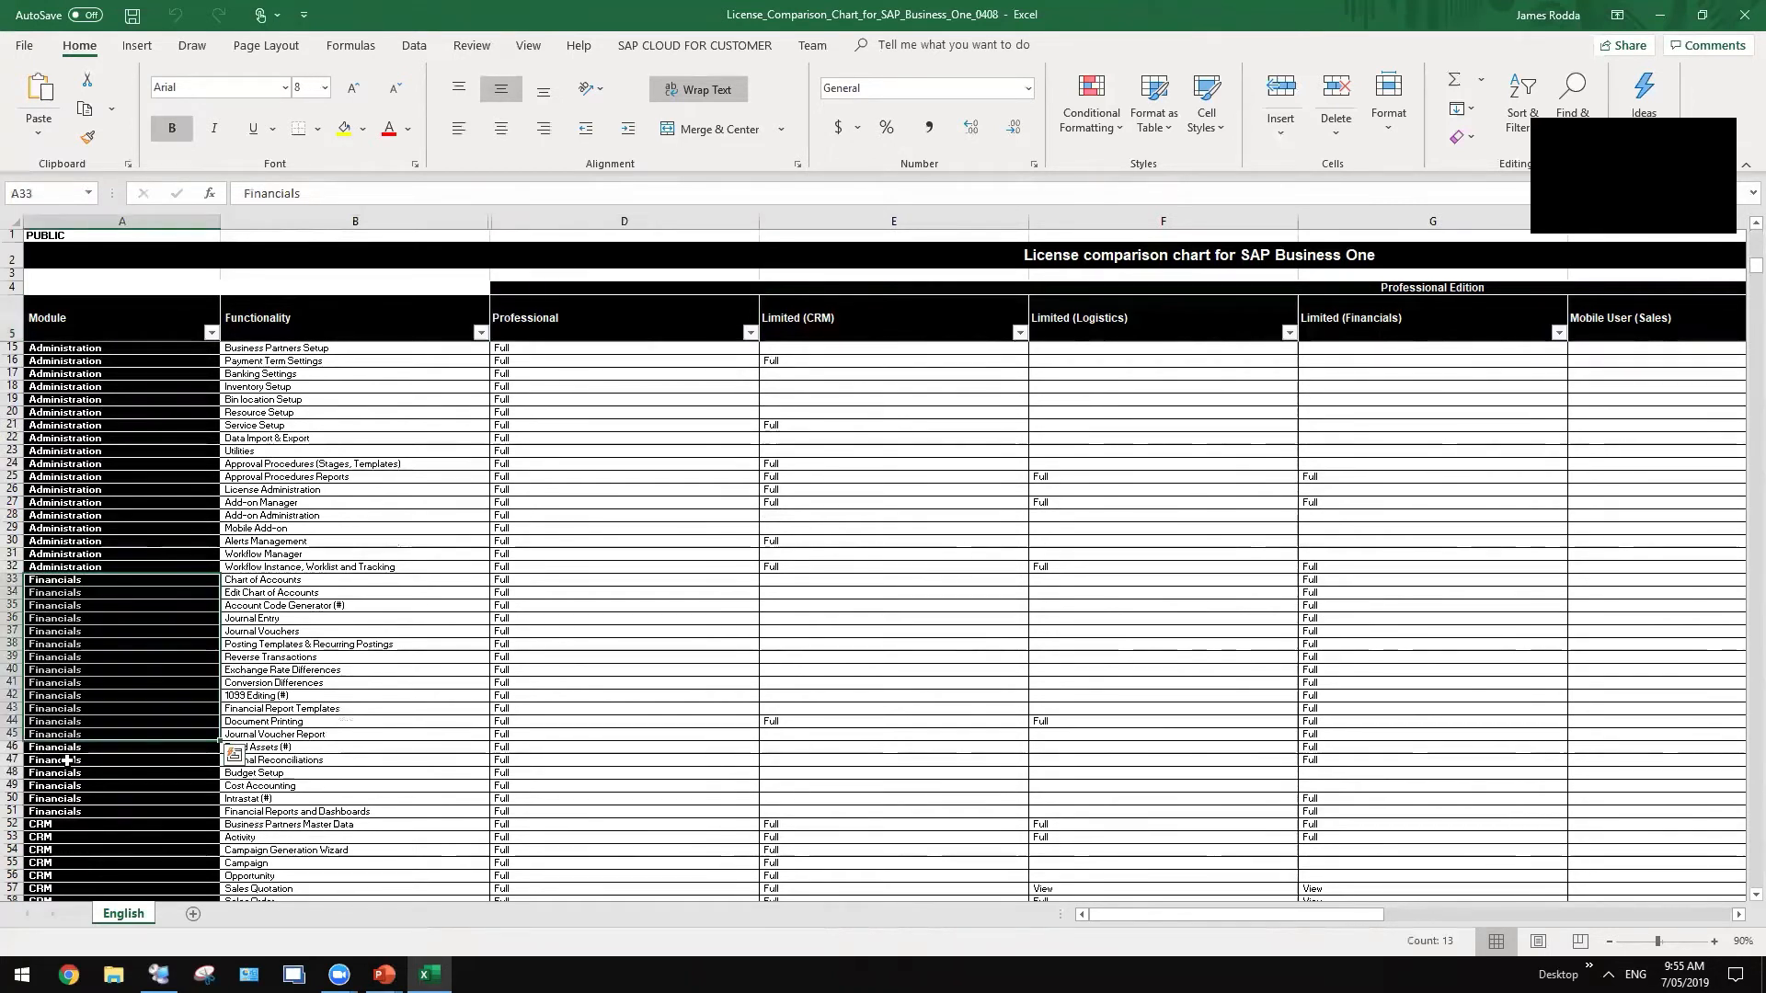
click(80, 812)
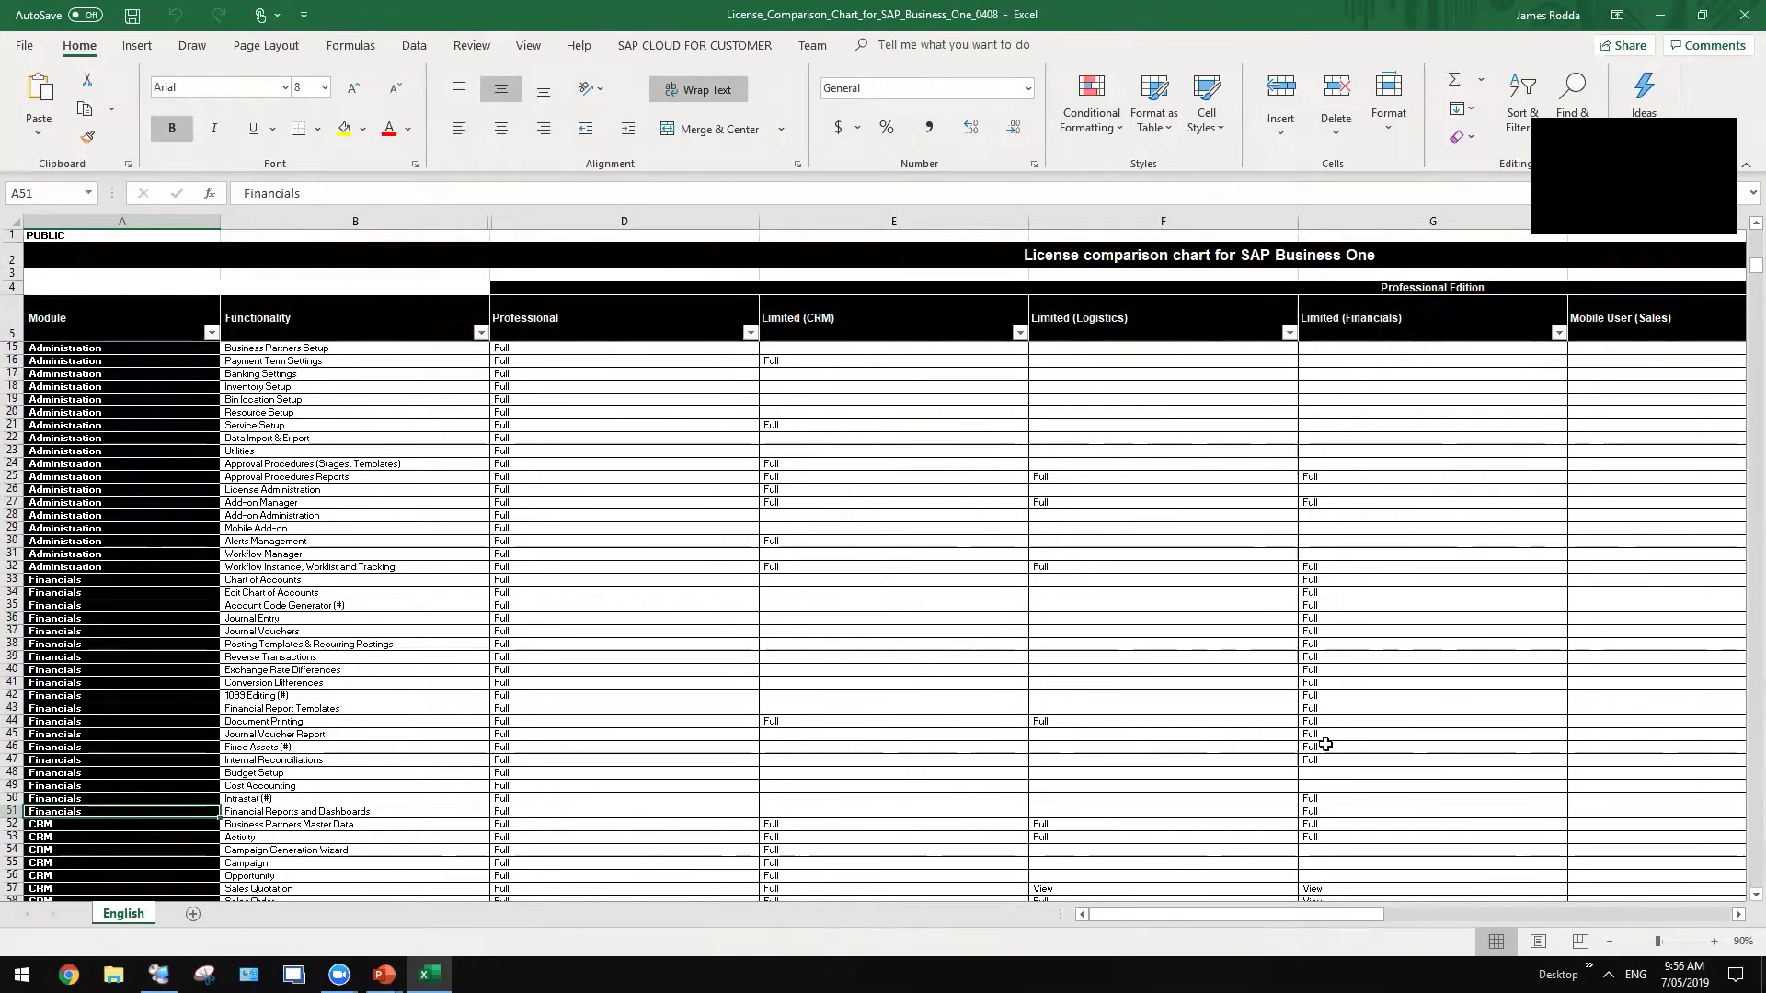
drag(1333, 567, 1324, 760)
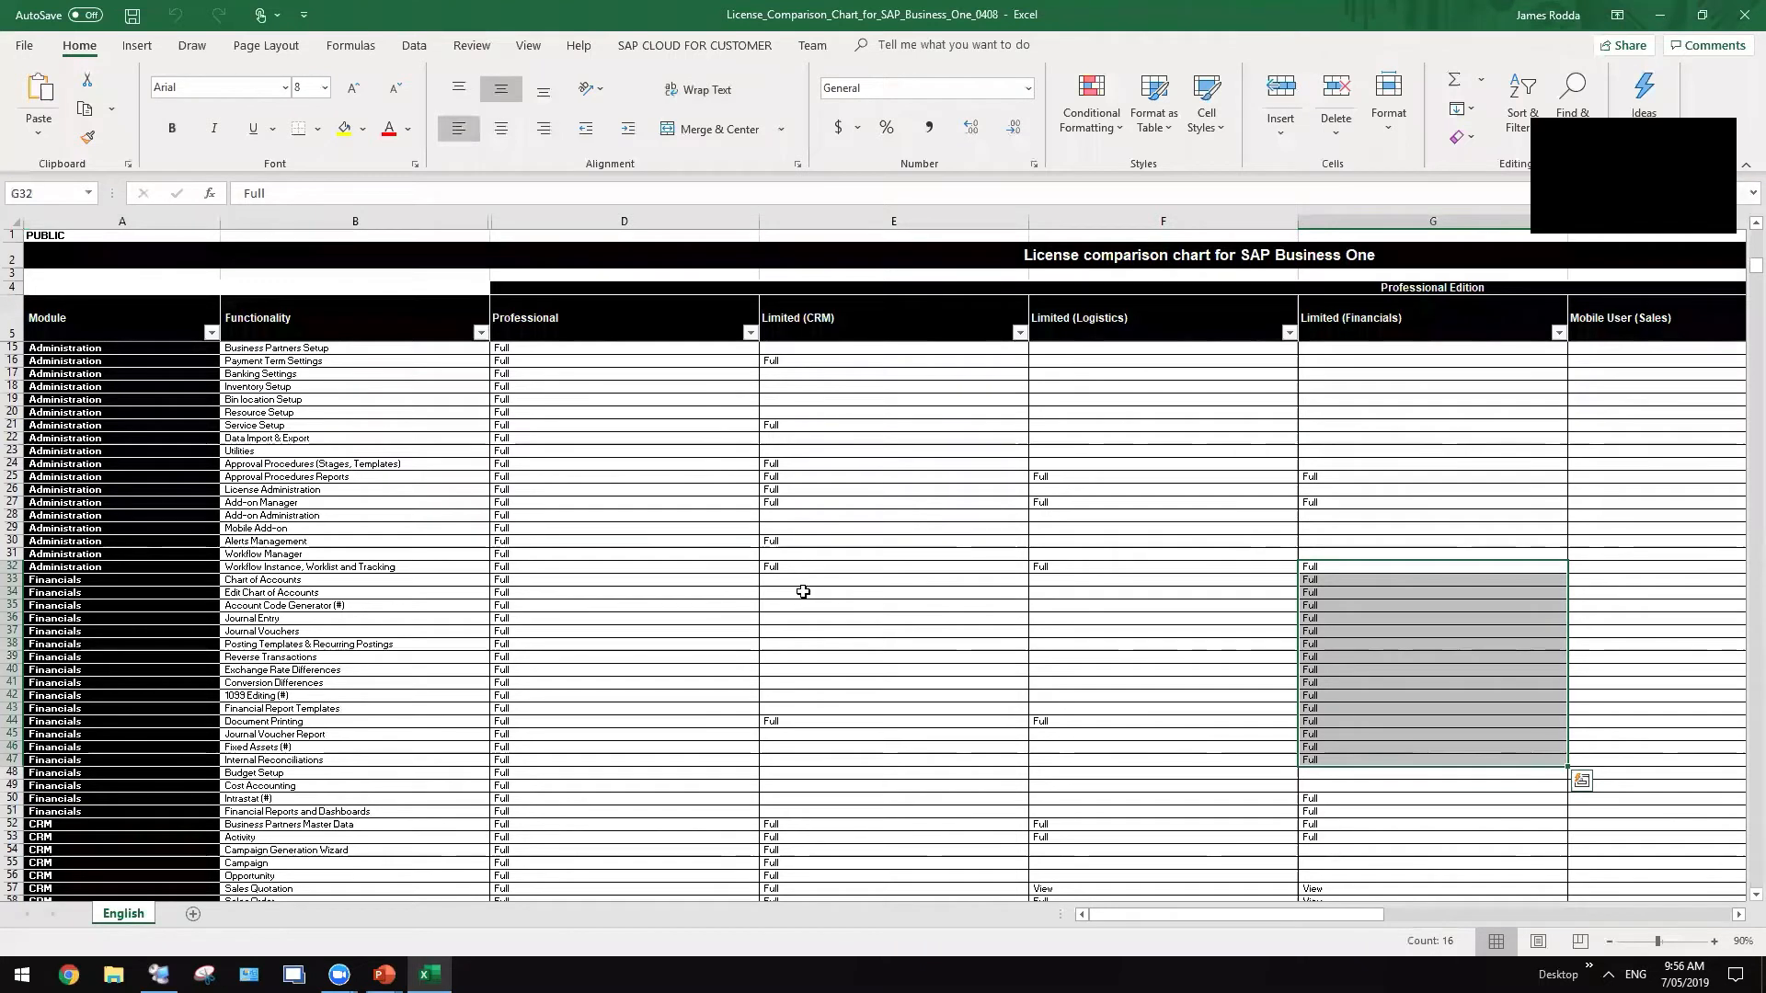
drag(803, 591, 798, 701)
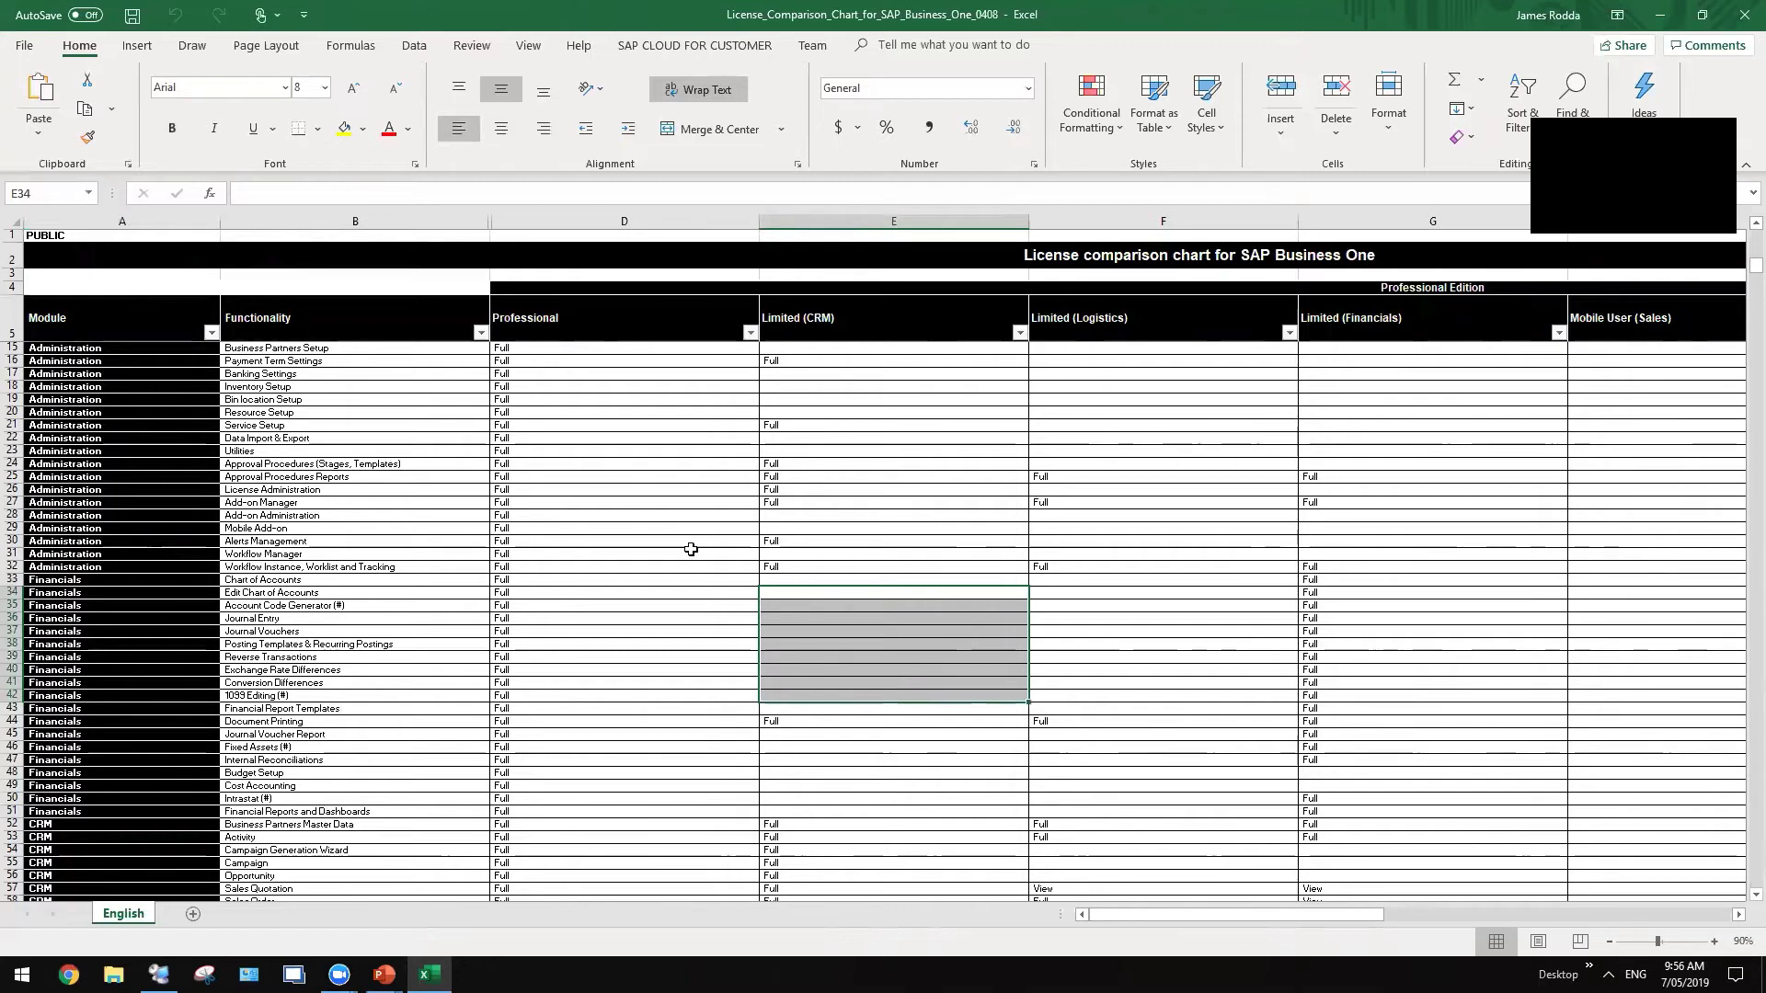
- Scroll down to the sales rows, then switch back to SAP Business One's License Administration
scroll(1005, 623, down, 6)
scroll(1078, 659, down, 9)
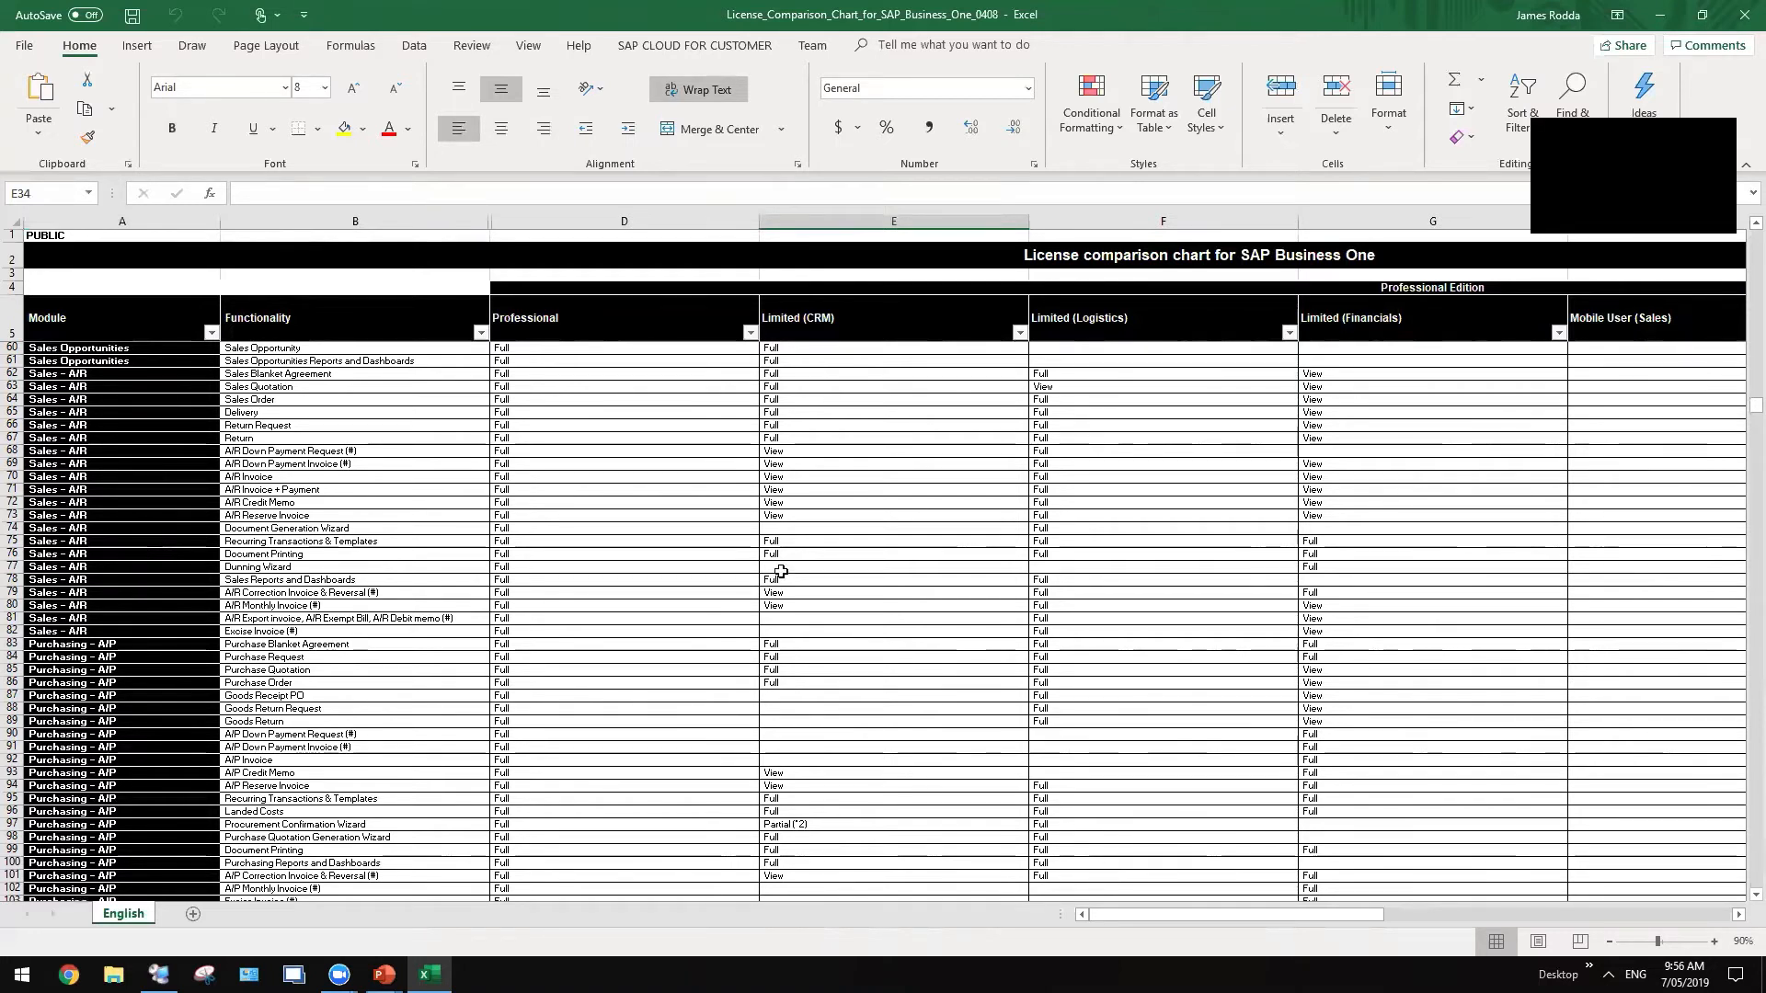
key(alt+Tab)
key(alt+Tab)
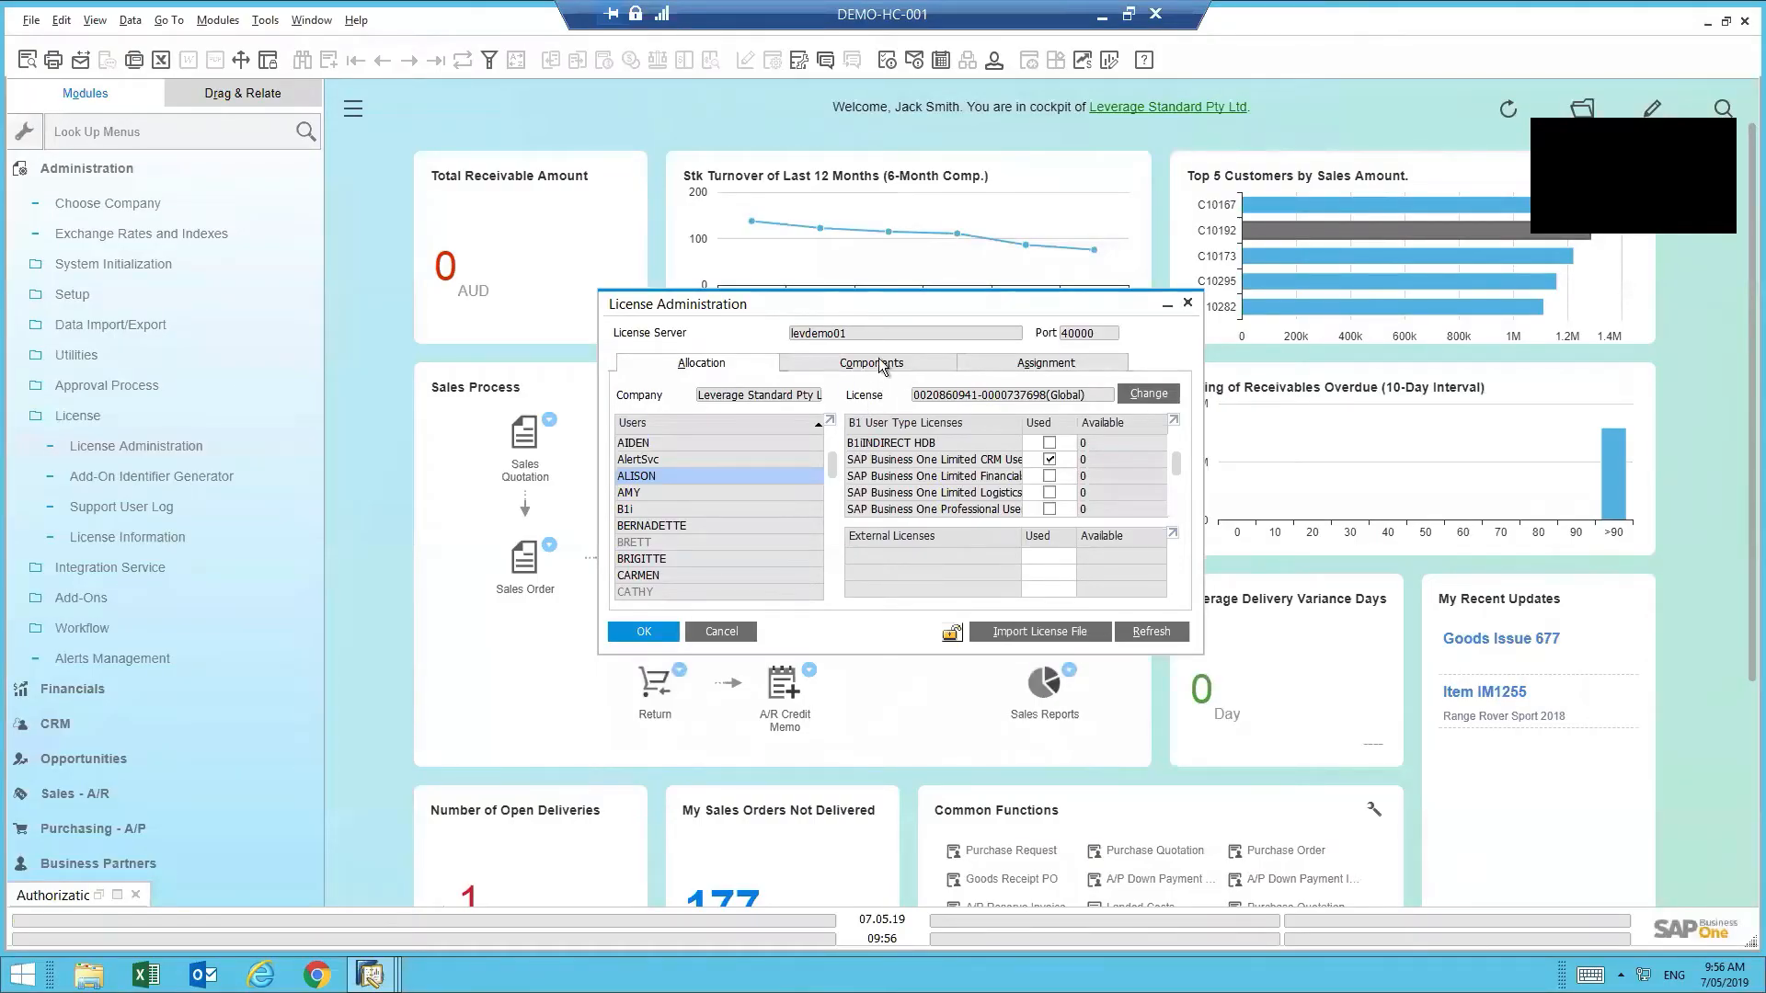
- Check the Limited CRM, Financials and Logistics and Professional User (2) counts, then show per-user assignments
click(883, 366)
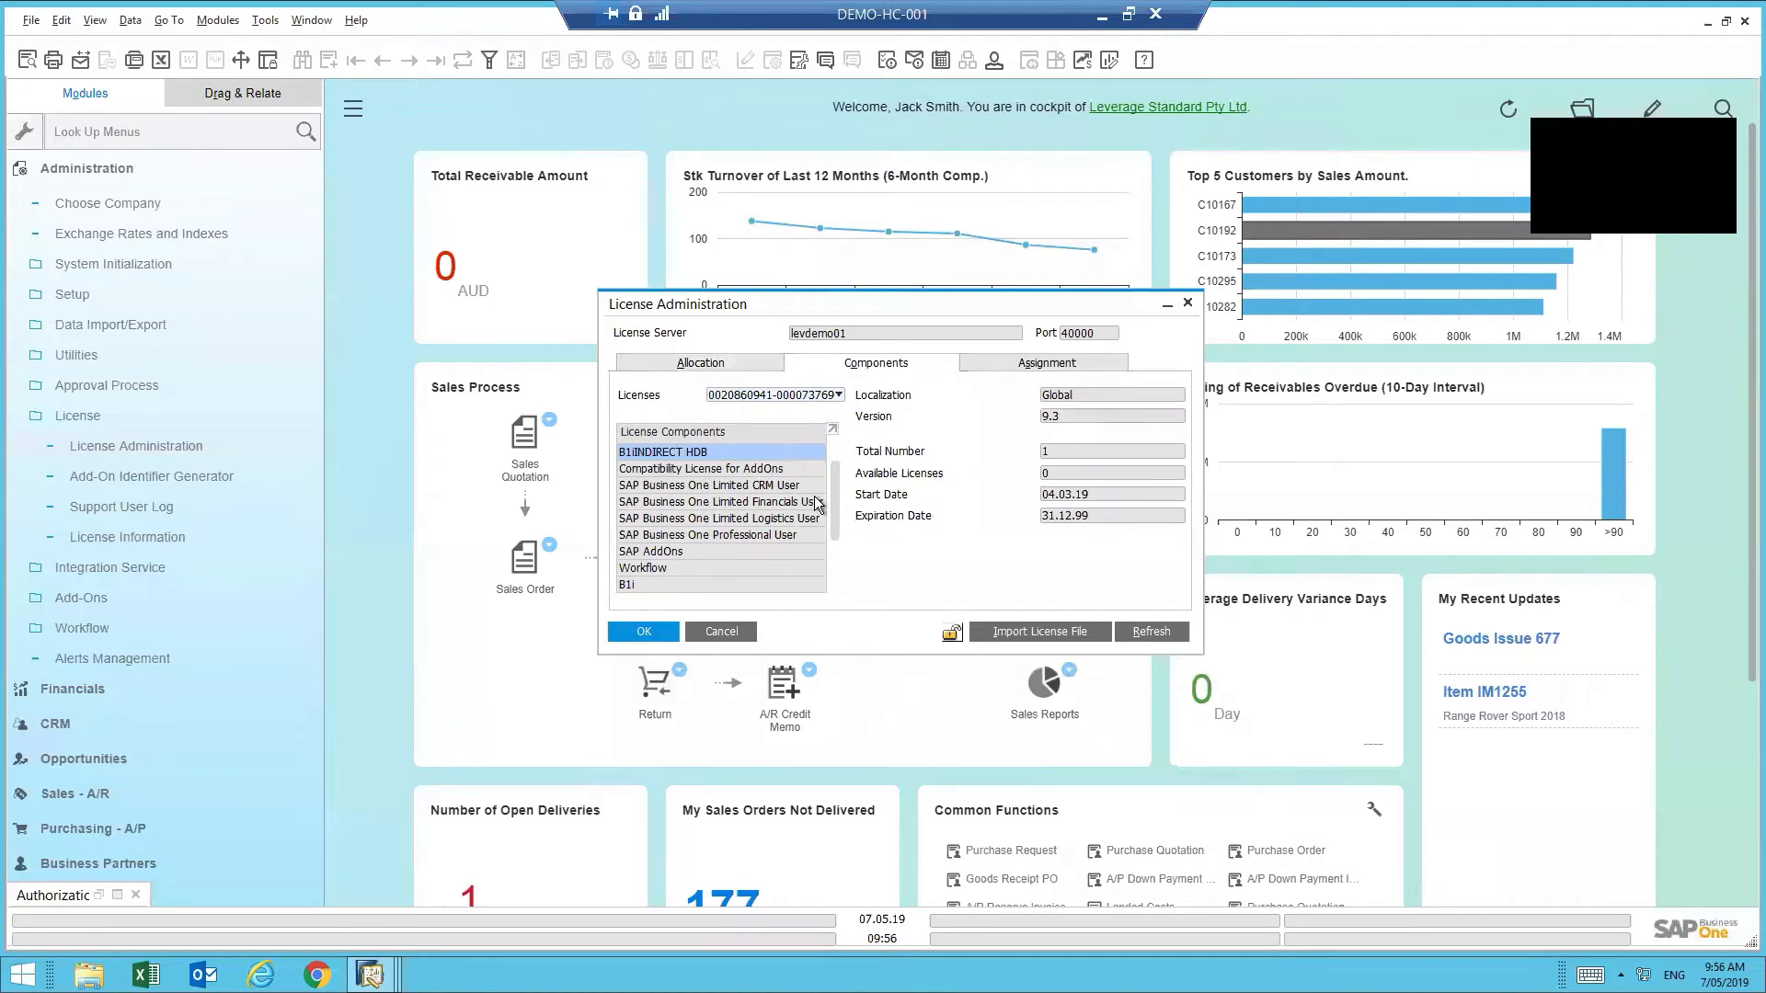
click(785, 503)
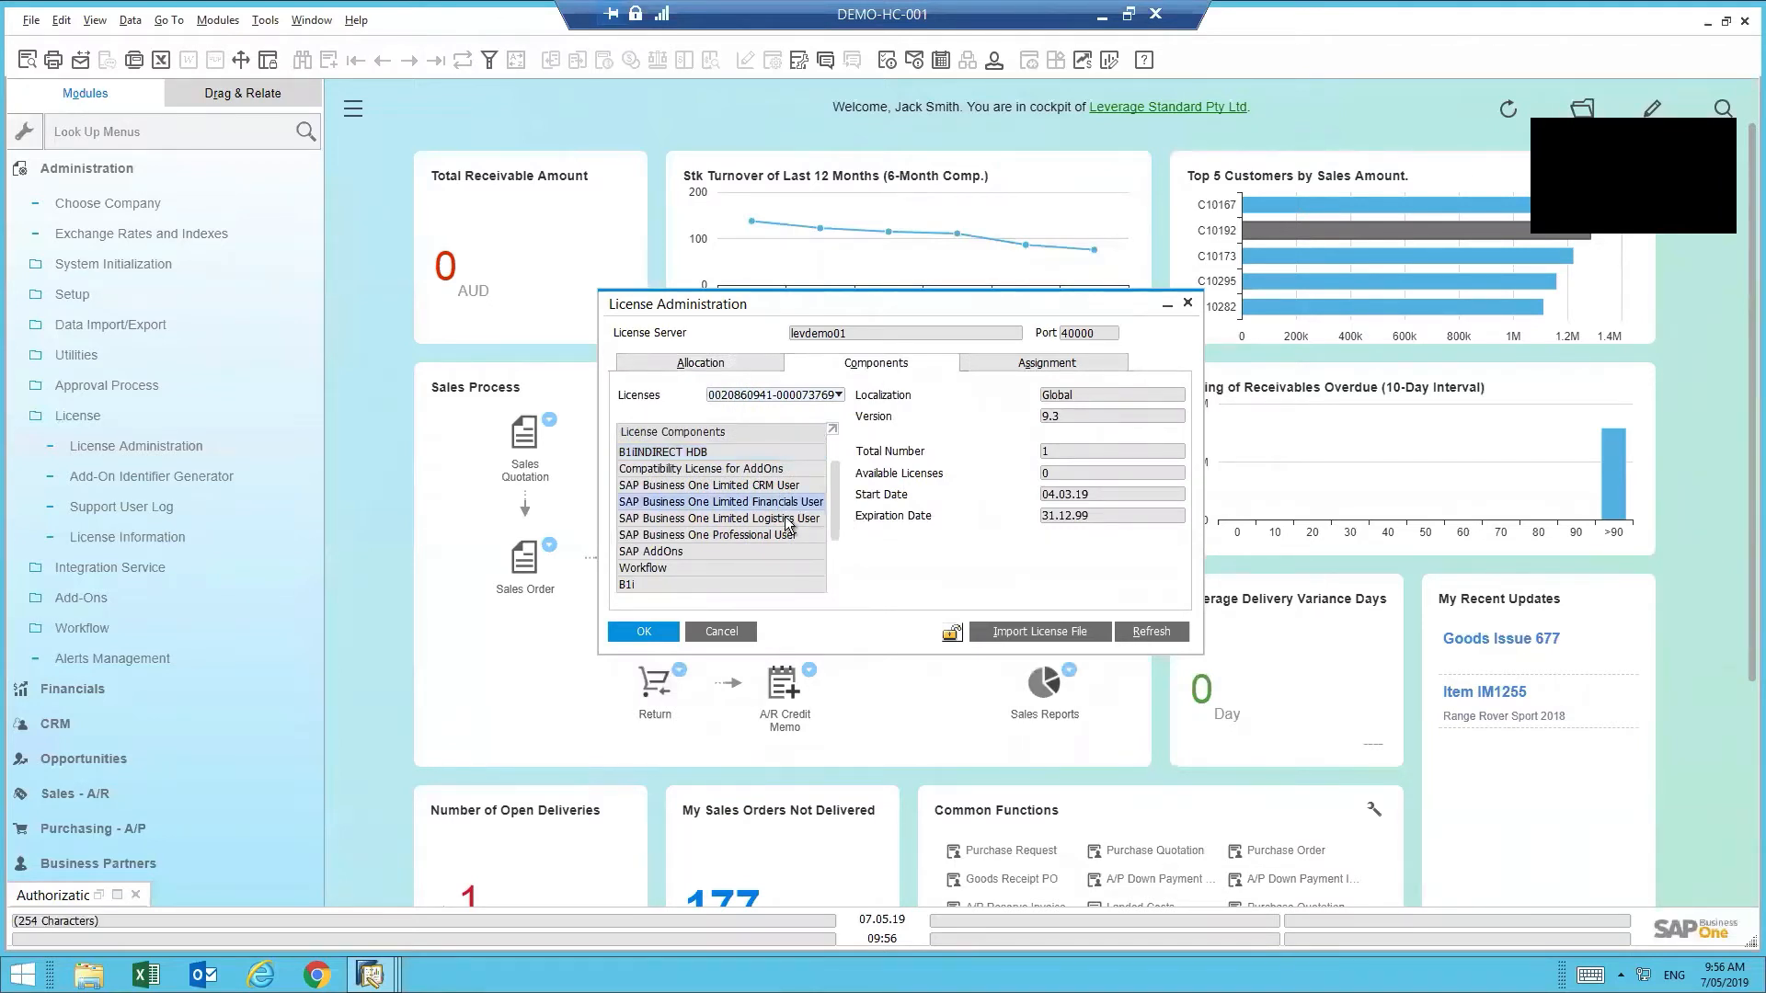
click(761, 487)
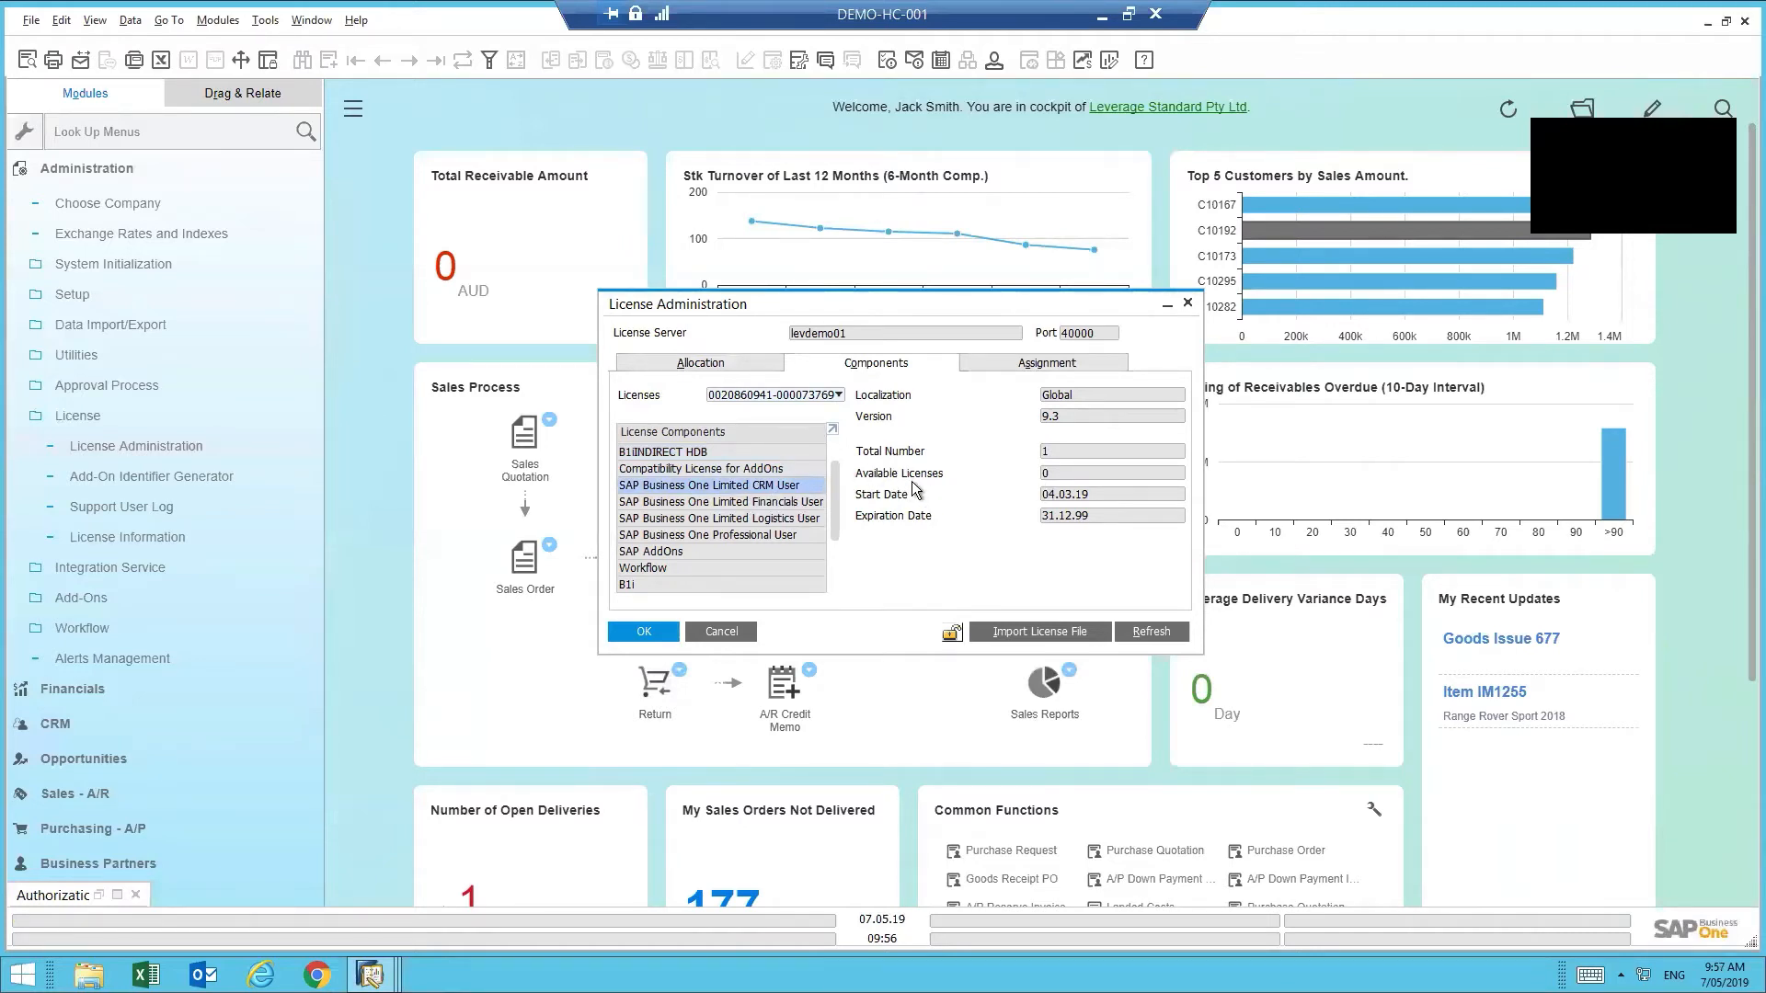
click(777, 507)
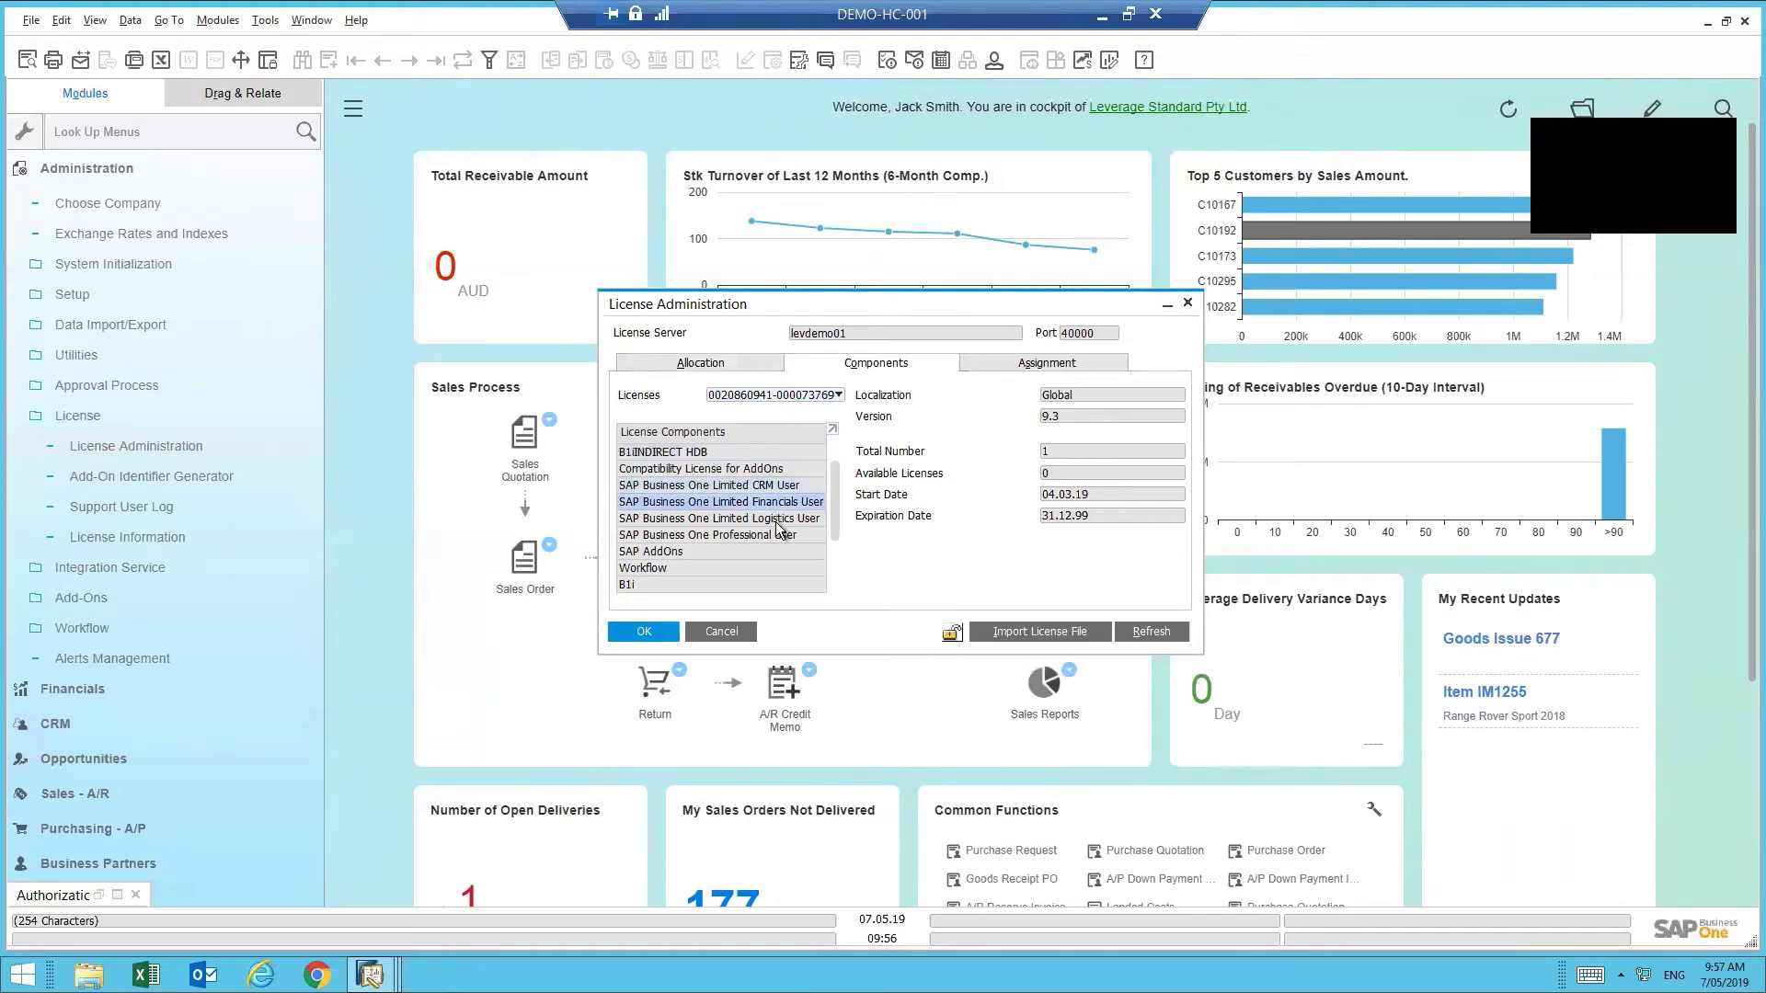
click(780, 520)
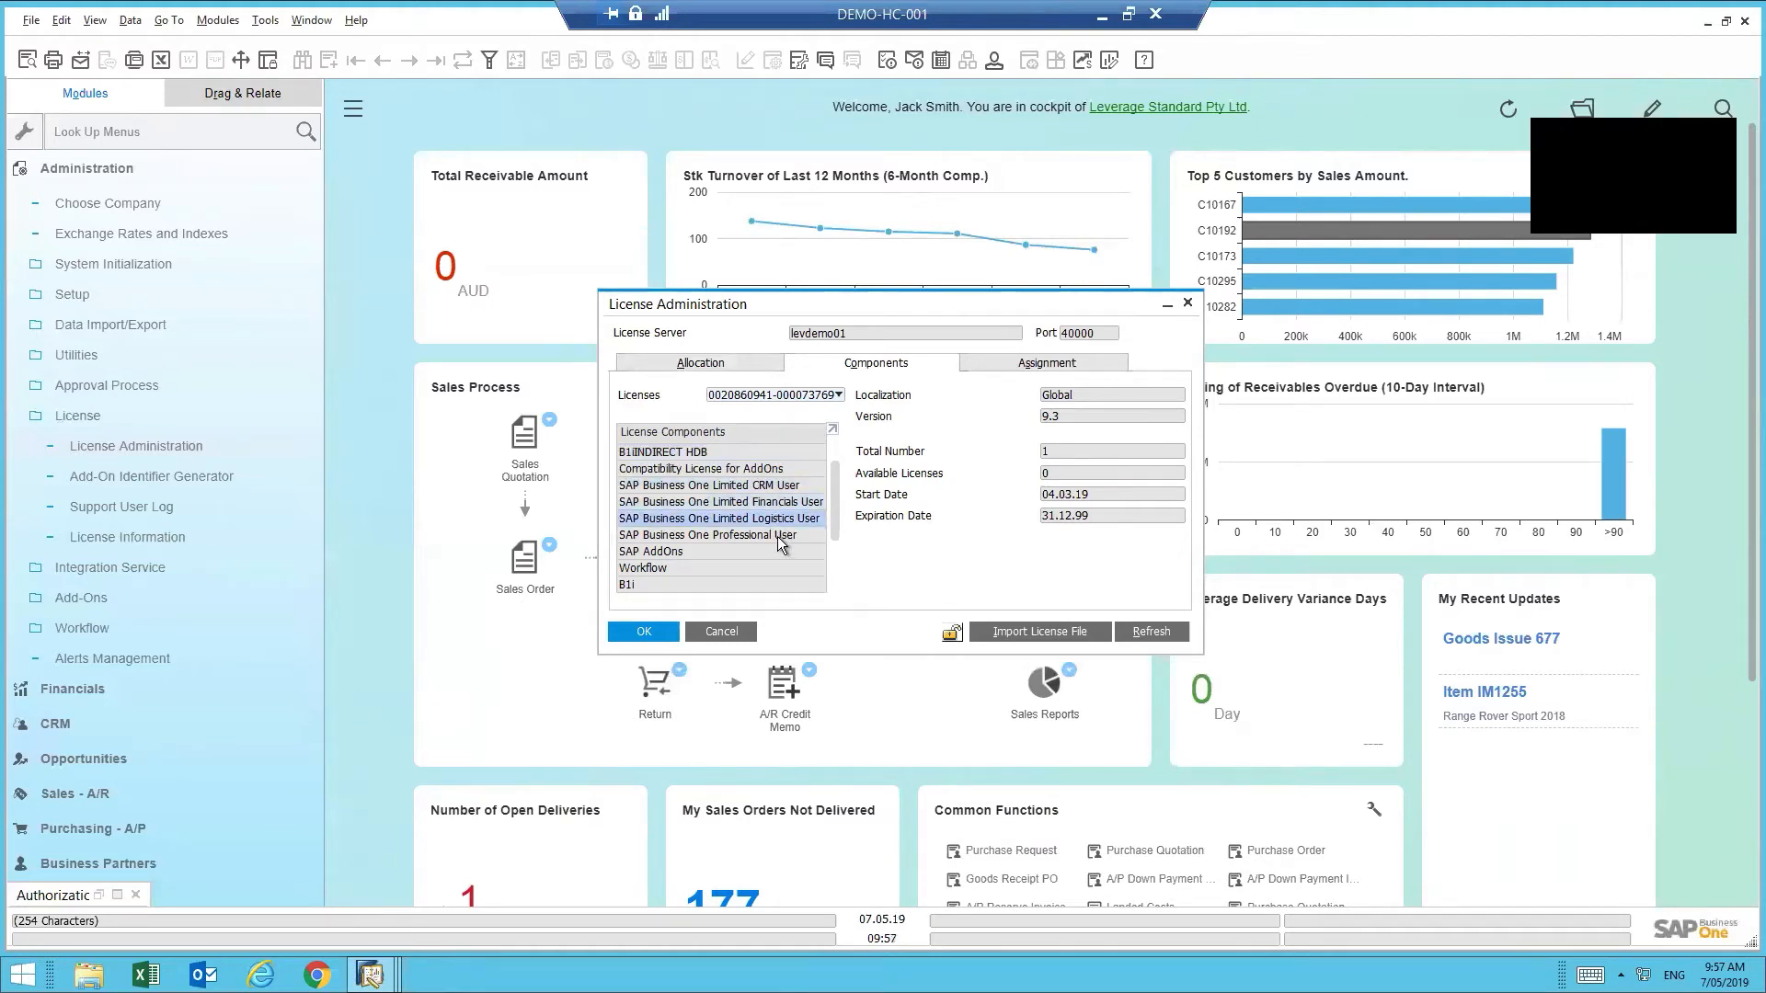
click(782, 535)
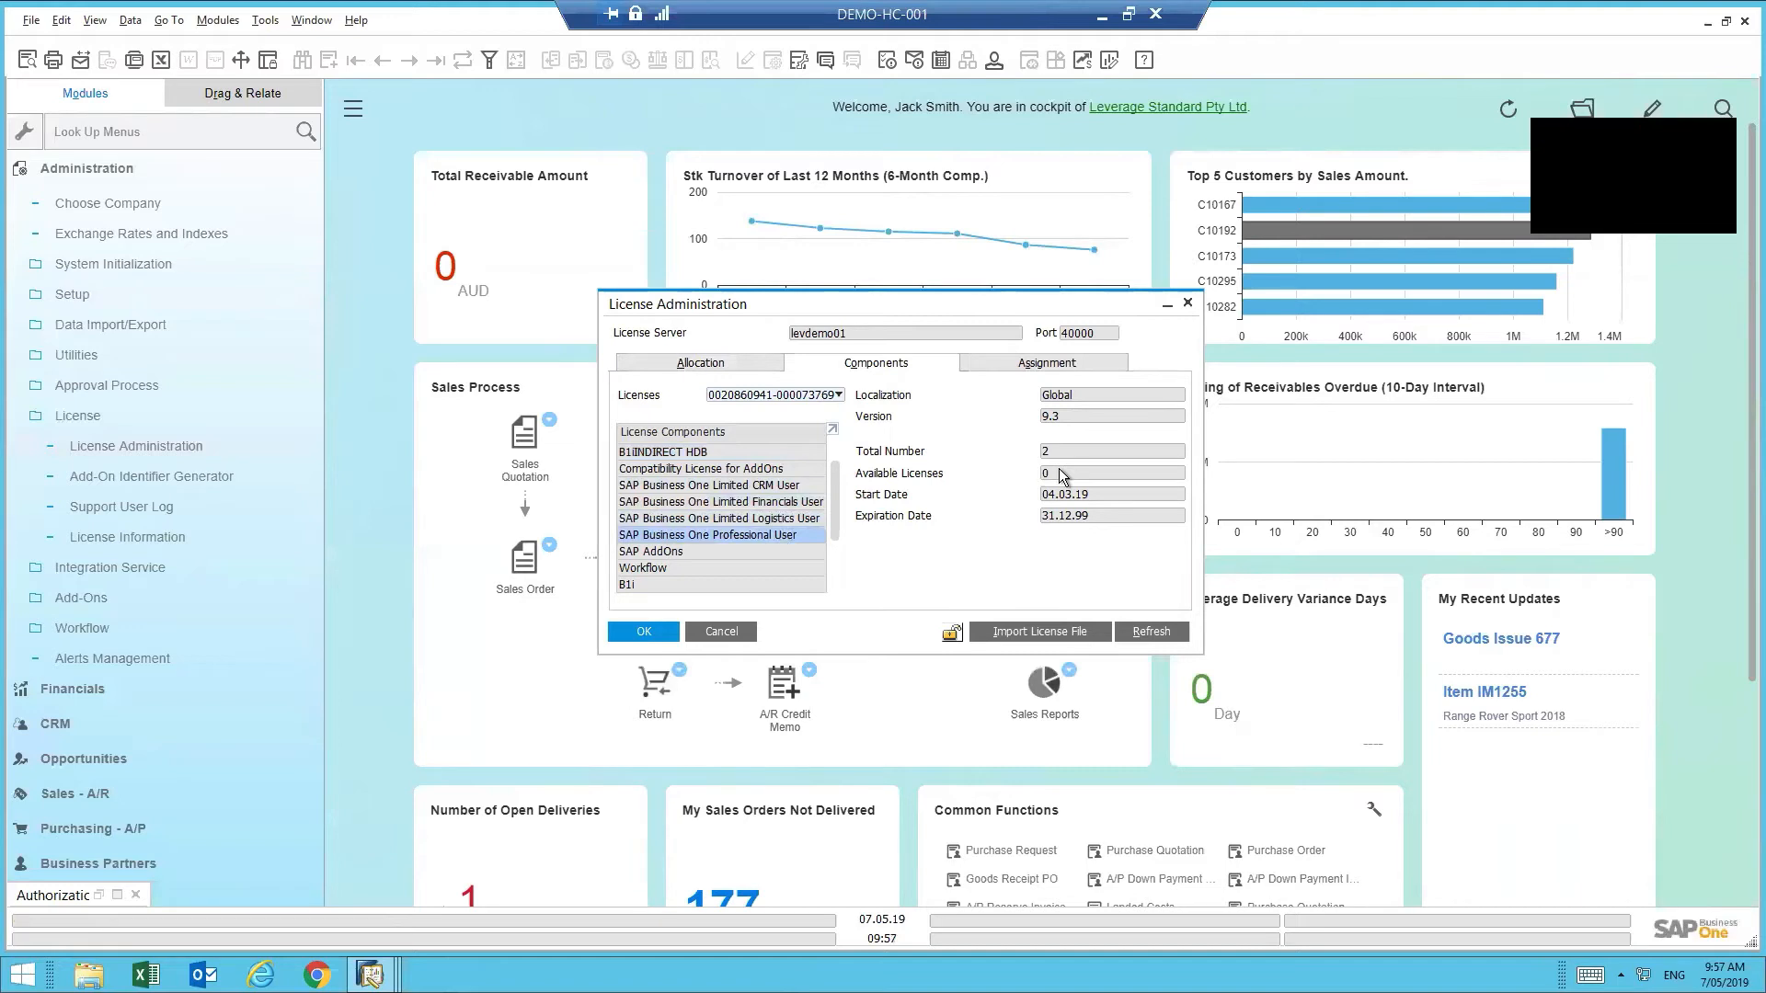
click(1021, 368)
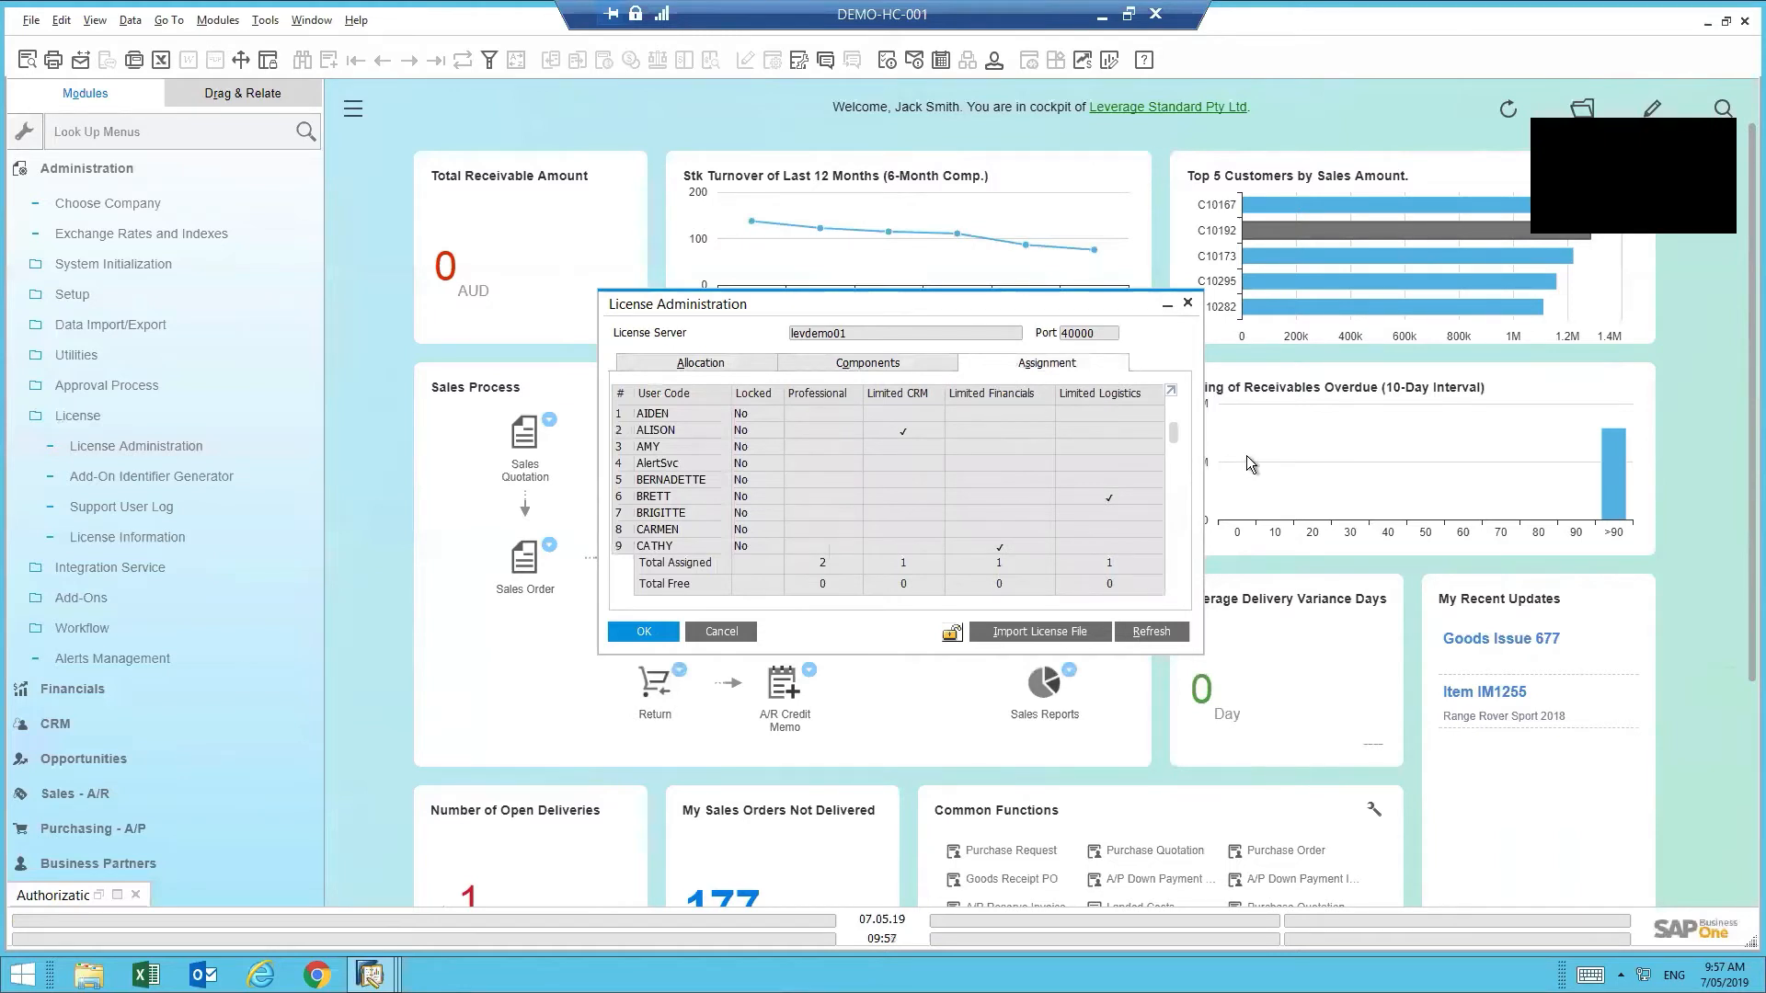
- Assign the Limited CRM license to the new user and save the license assignments
click(904, 428)
scroll(1035, 538, down, 1)
scroll(1178, 440, down, 1)
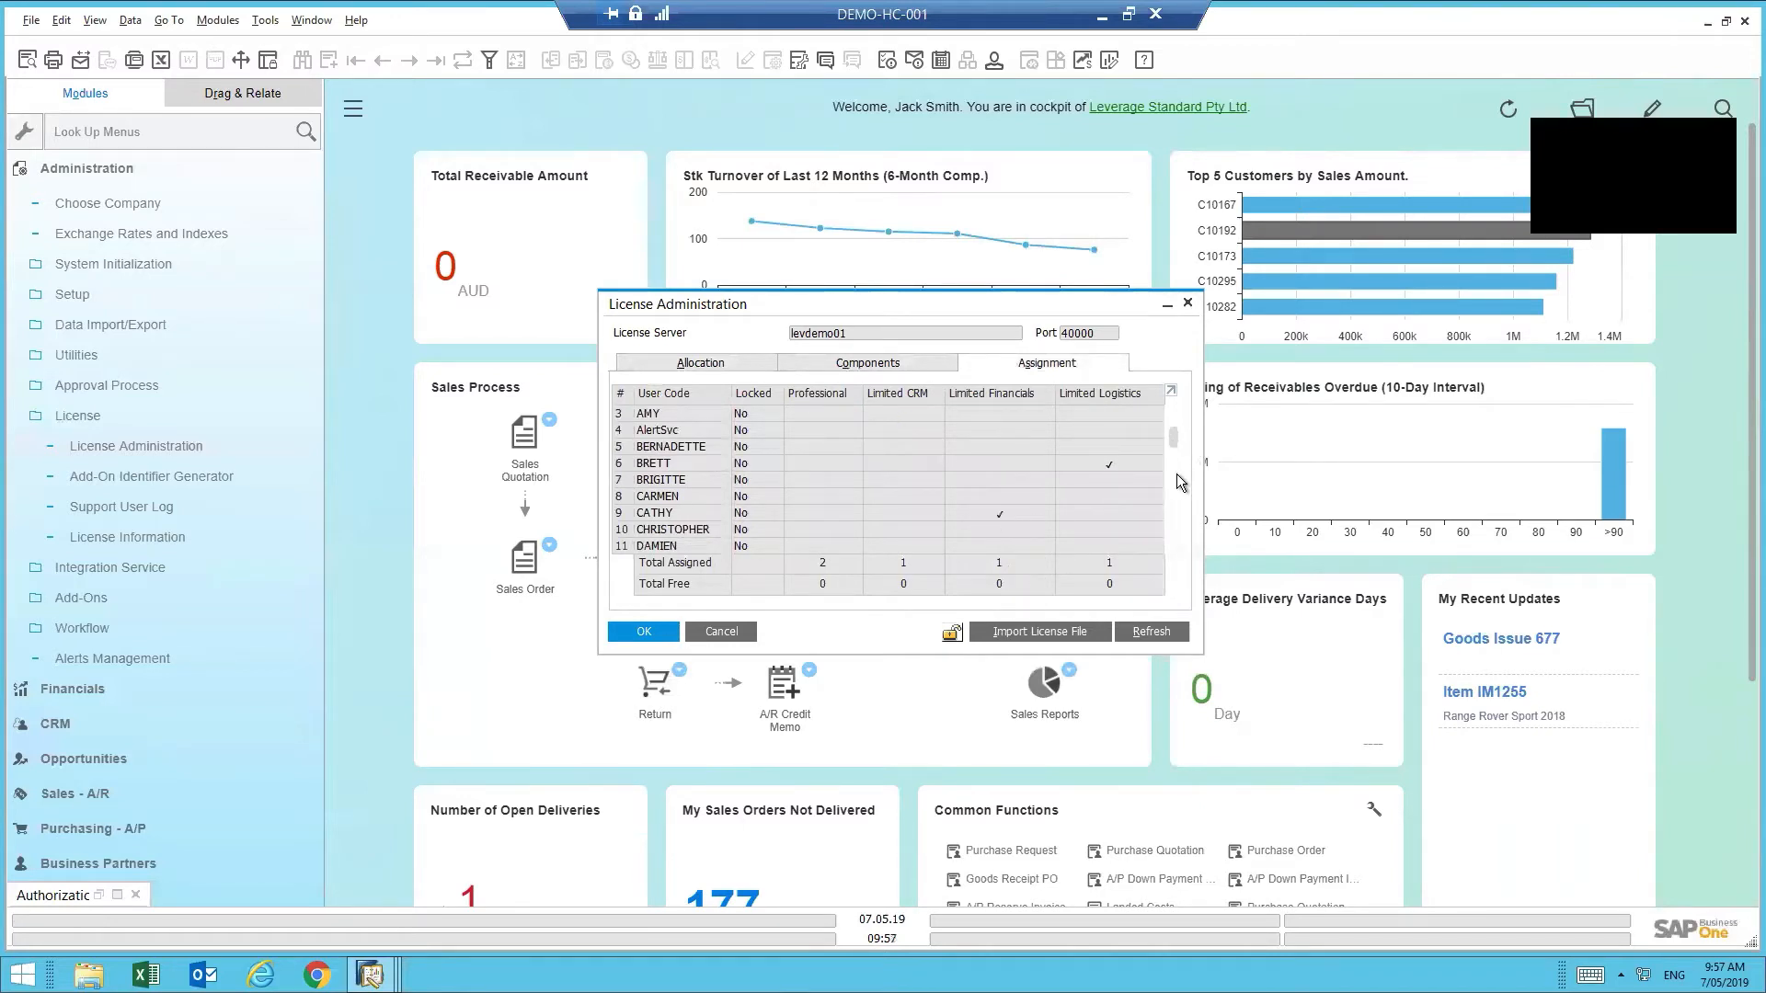
scroll(1177, 472, down, 8)
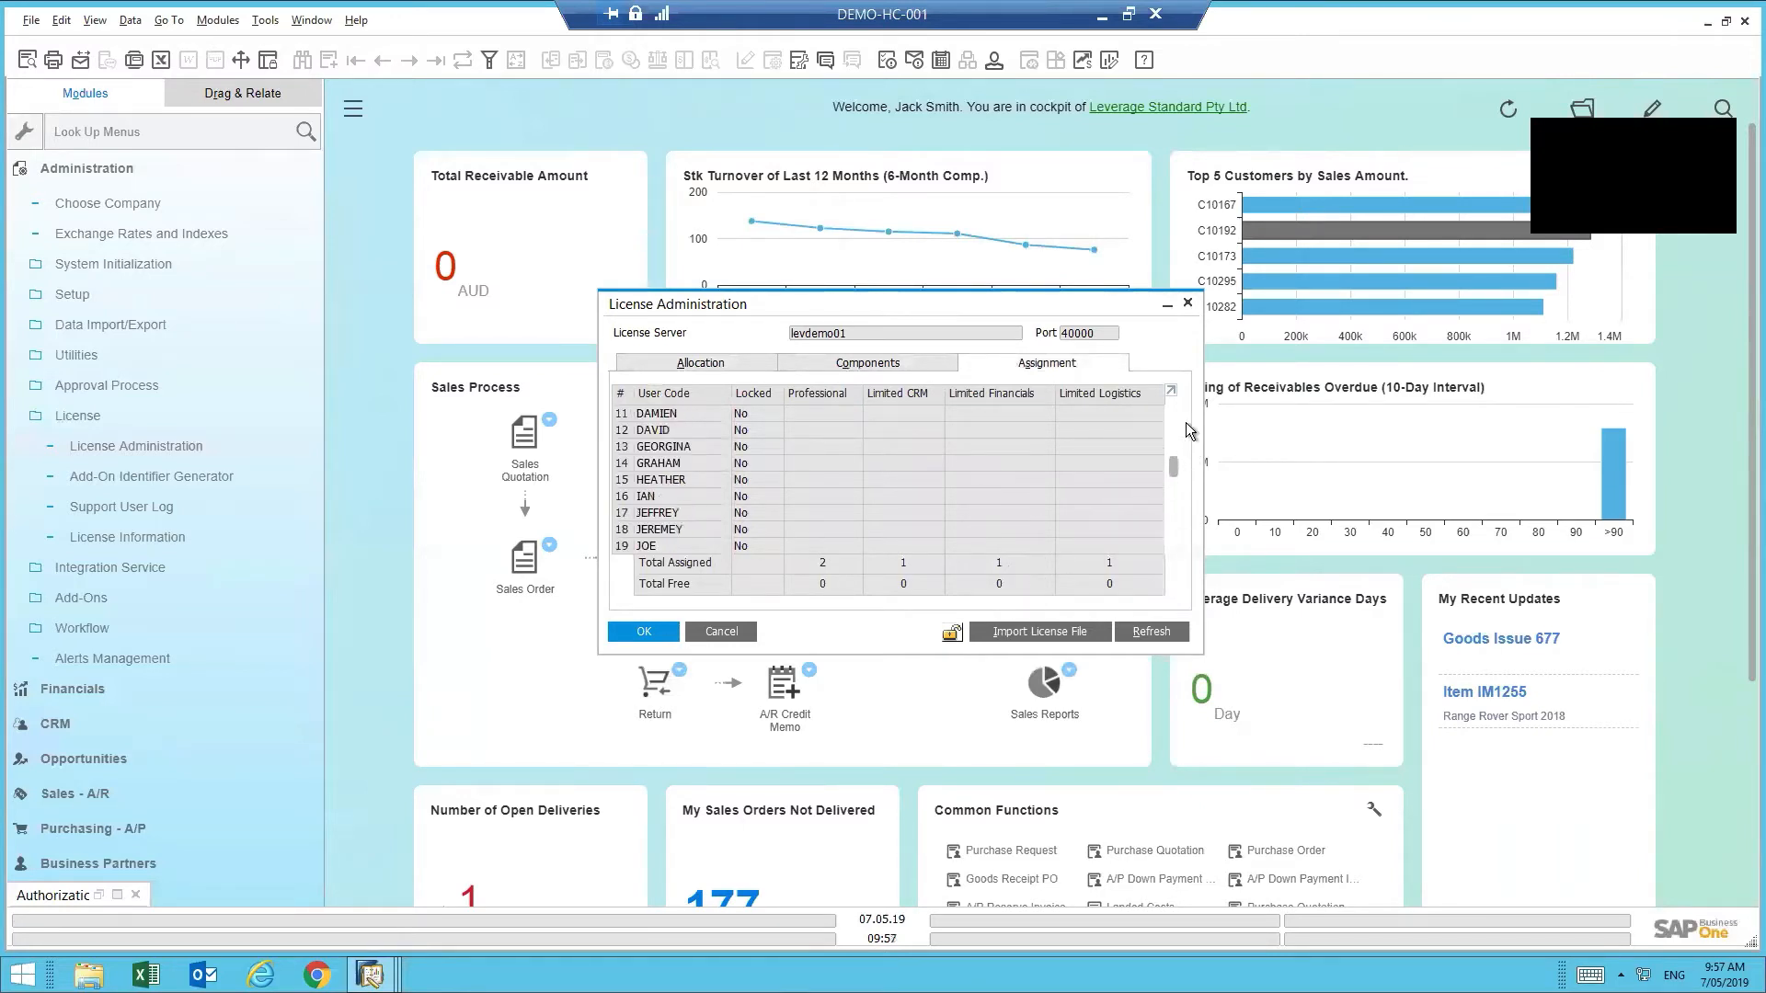
scroll(1186, 423, up, 10)
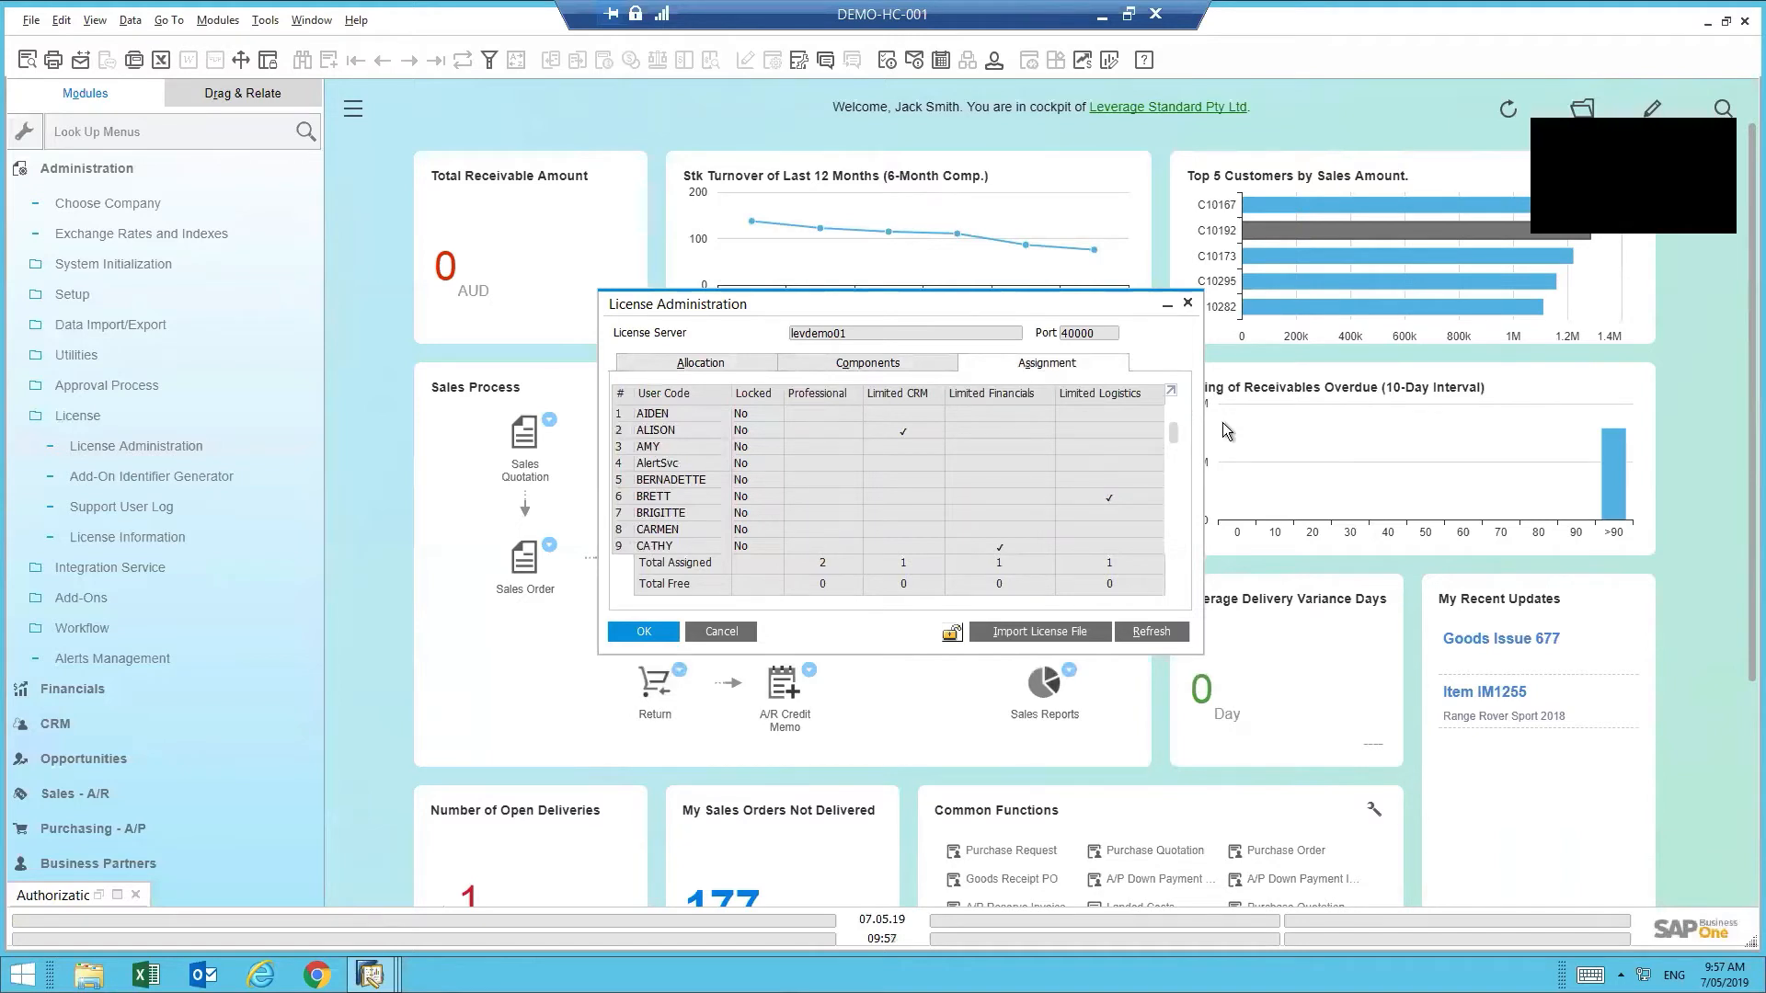
click(633, 636)
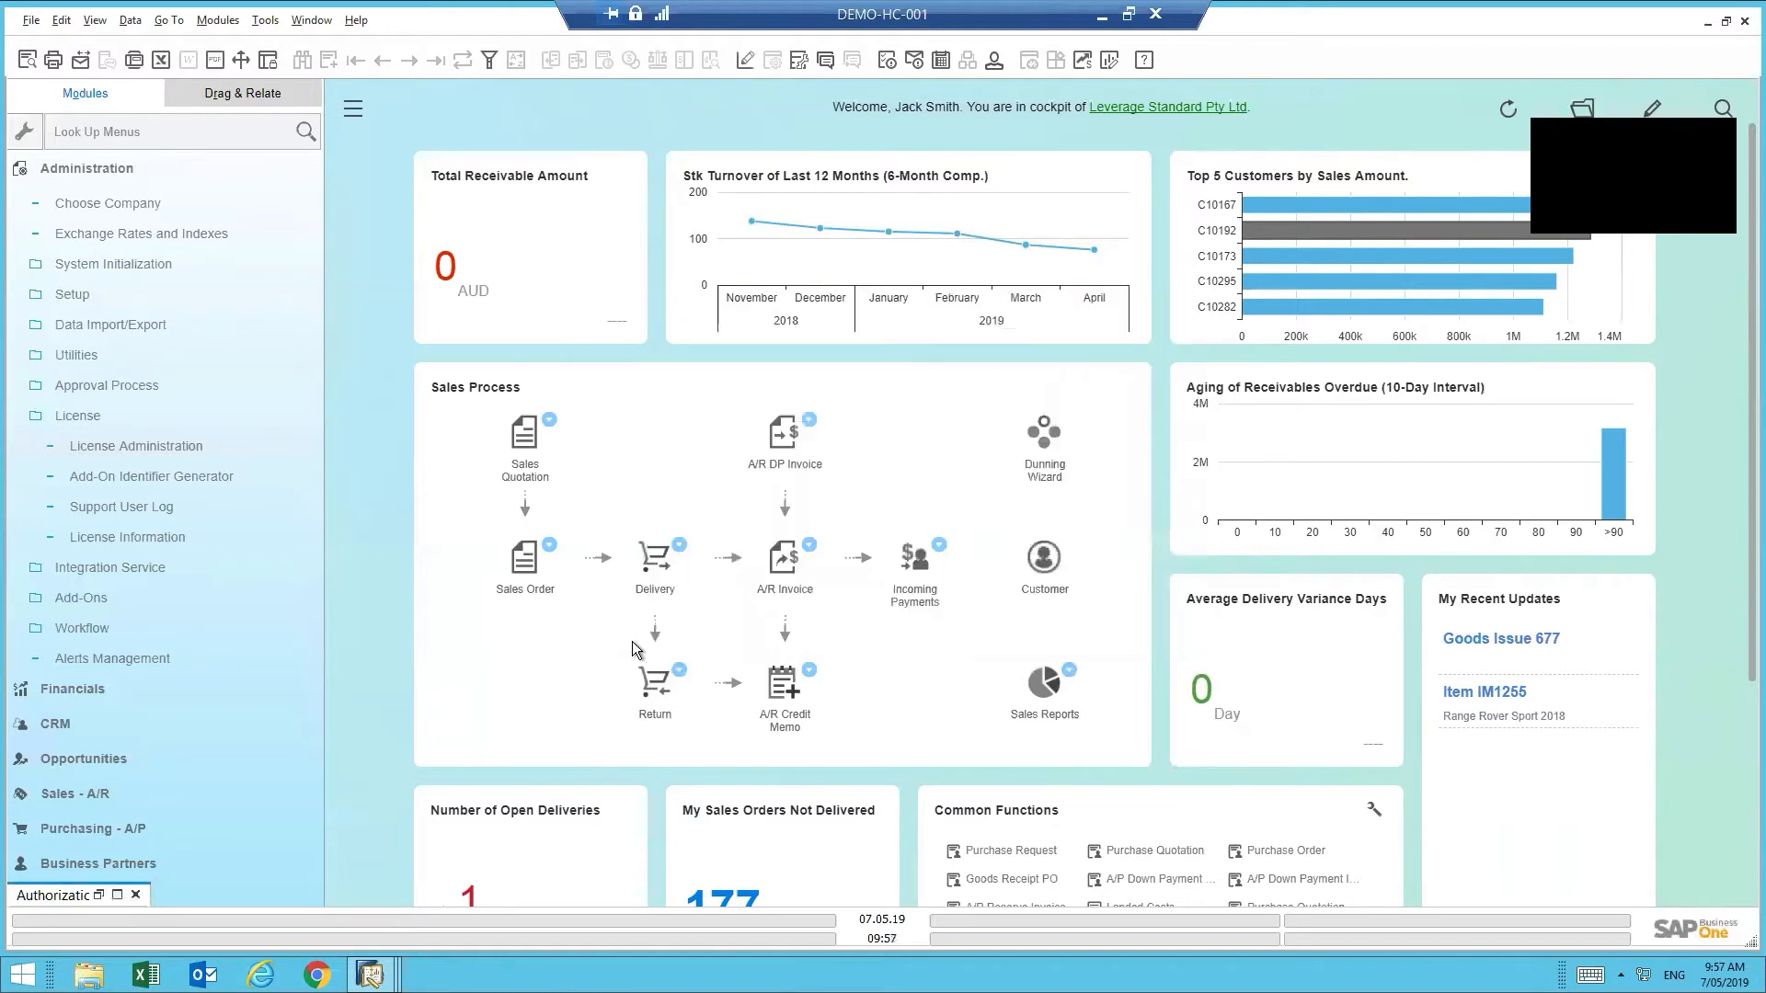
- Collapse License, open Administration > System Initialization > Authorizations, and maximize the Authorizations window
click(109, 416)
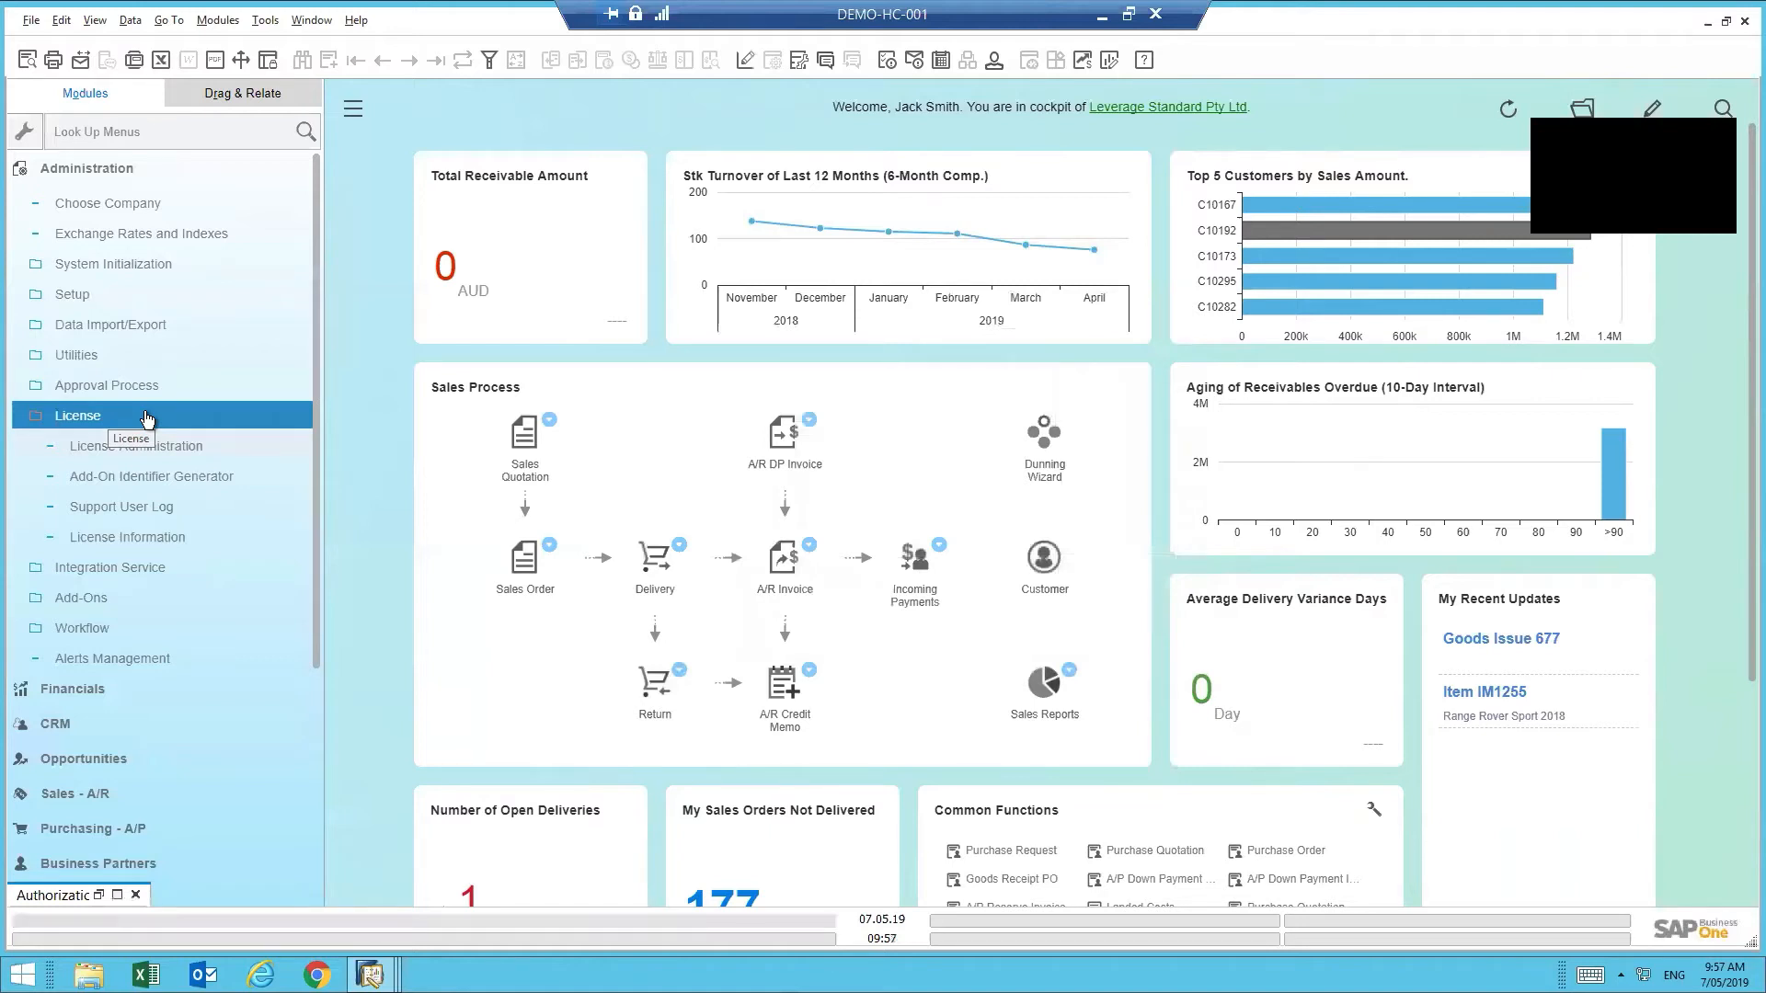
click(147, 416)
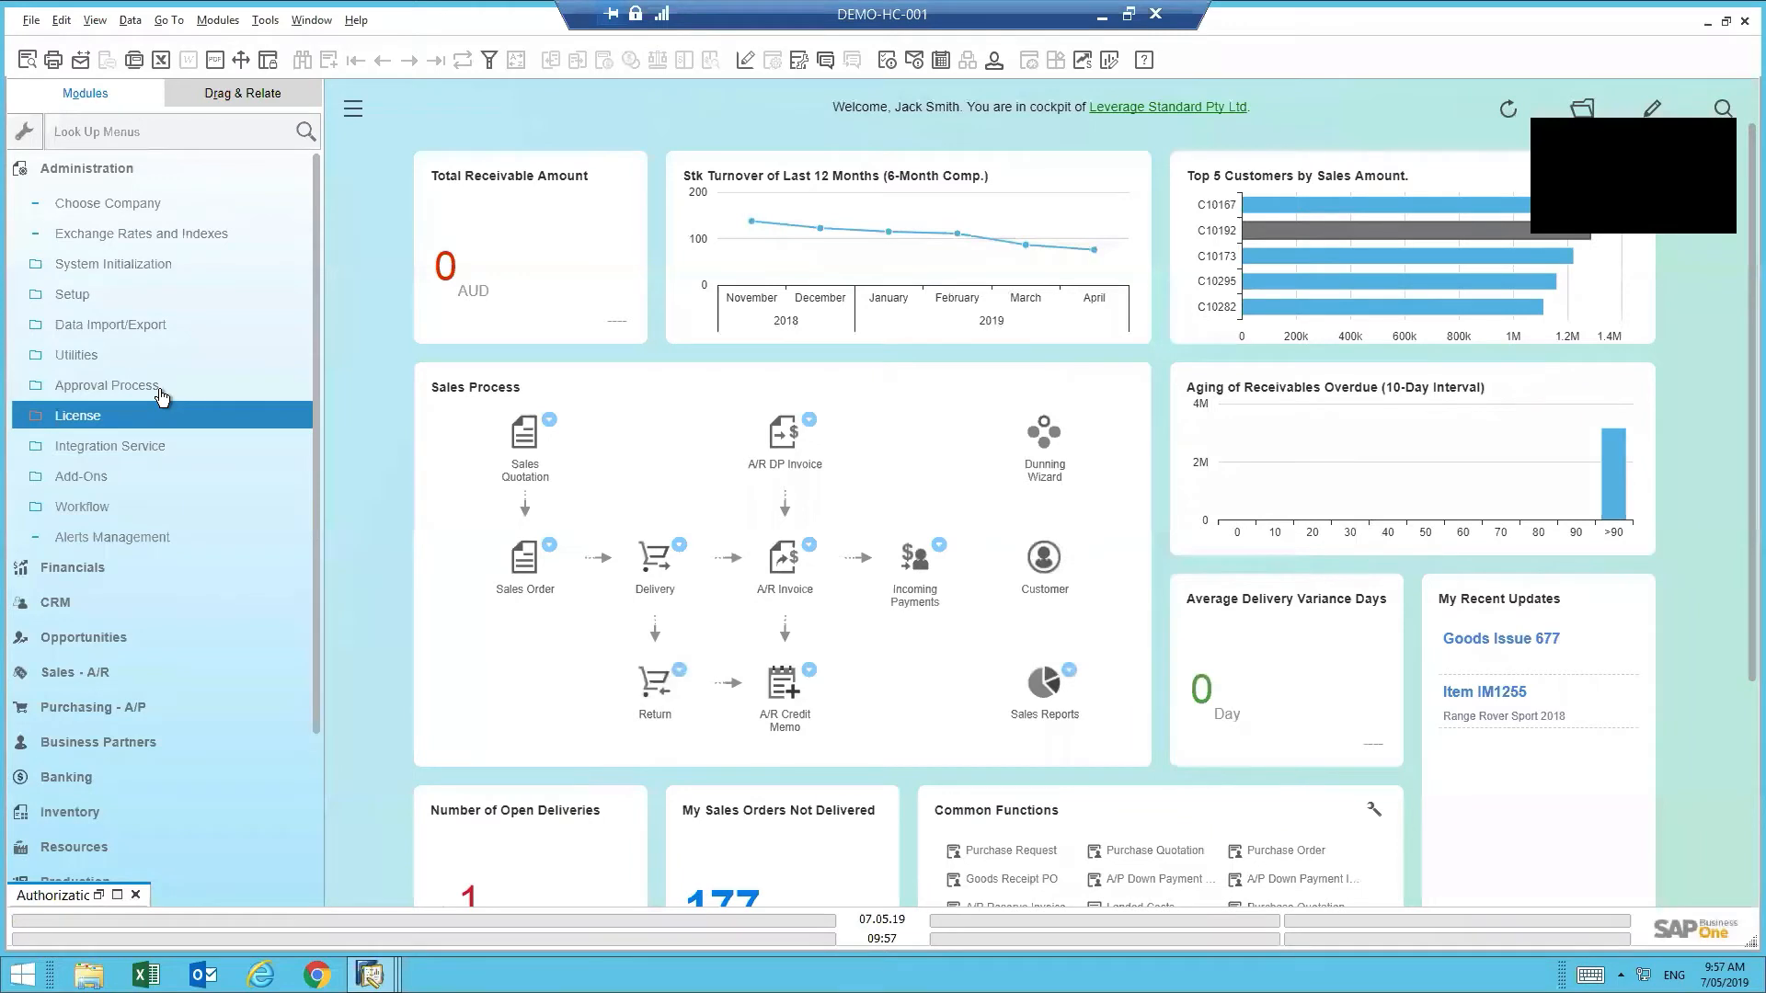
click(125, 267)
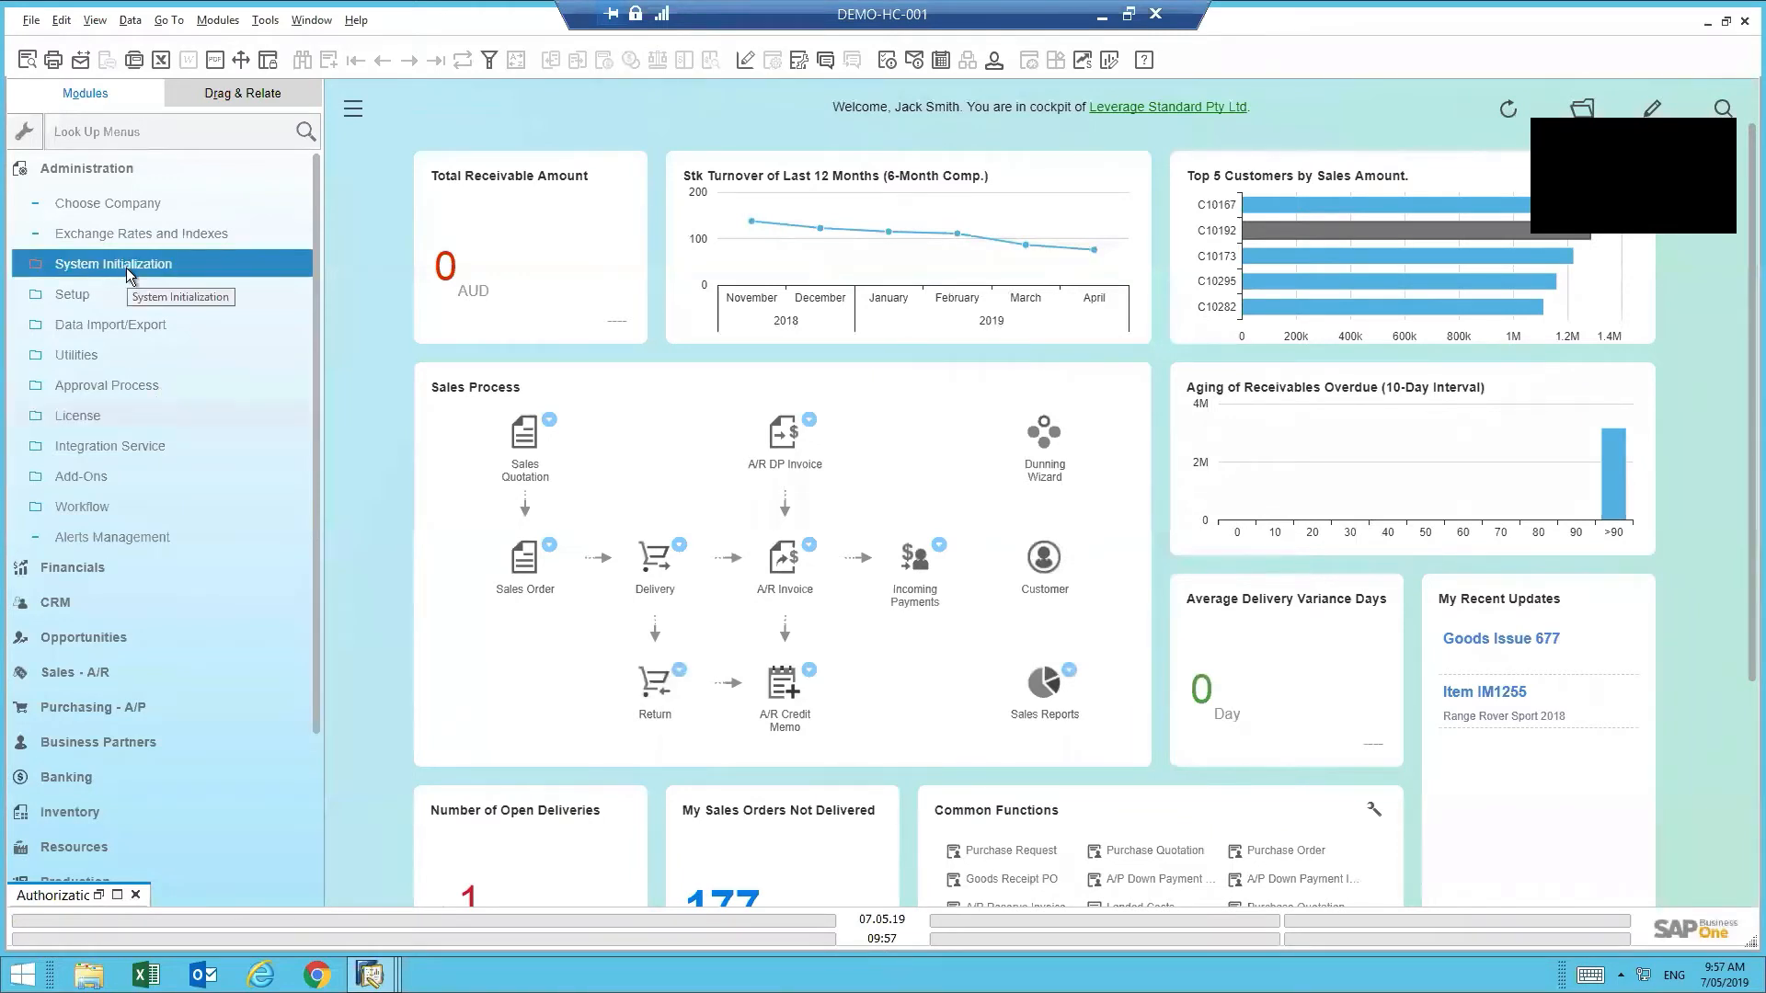
click(125, 268)
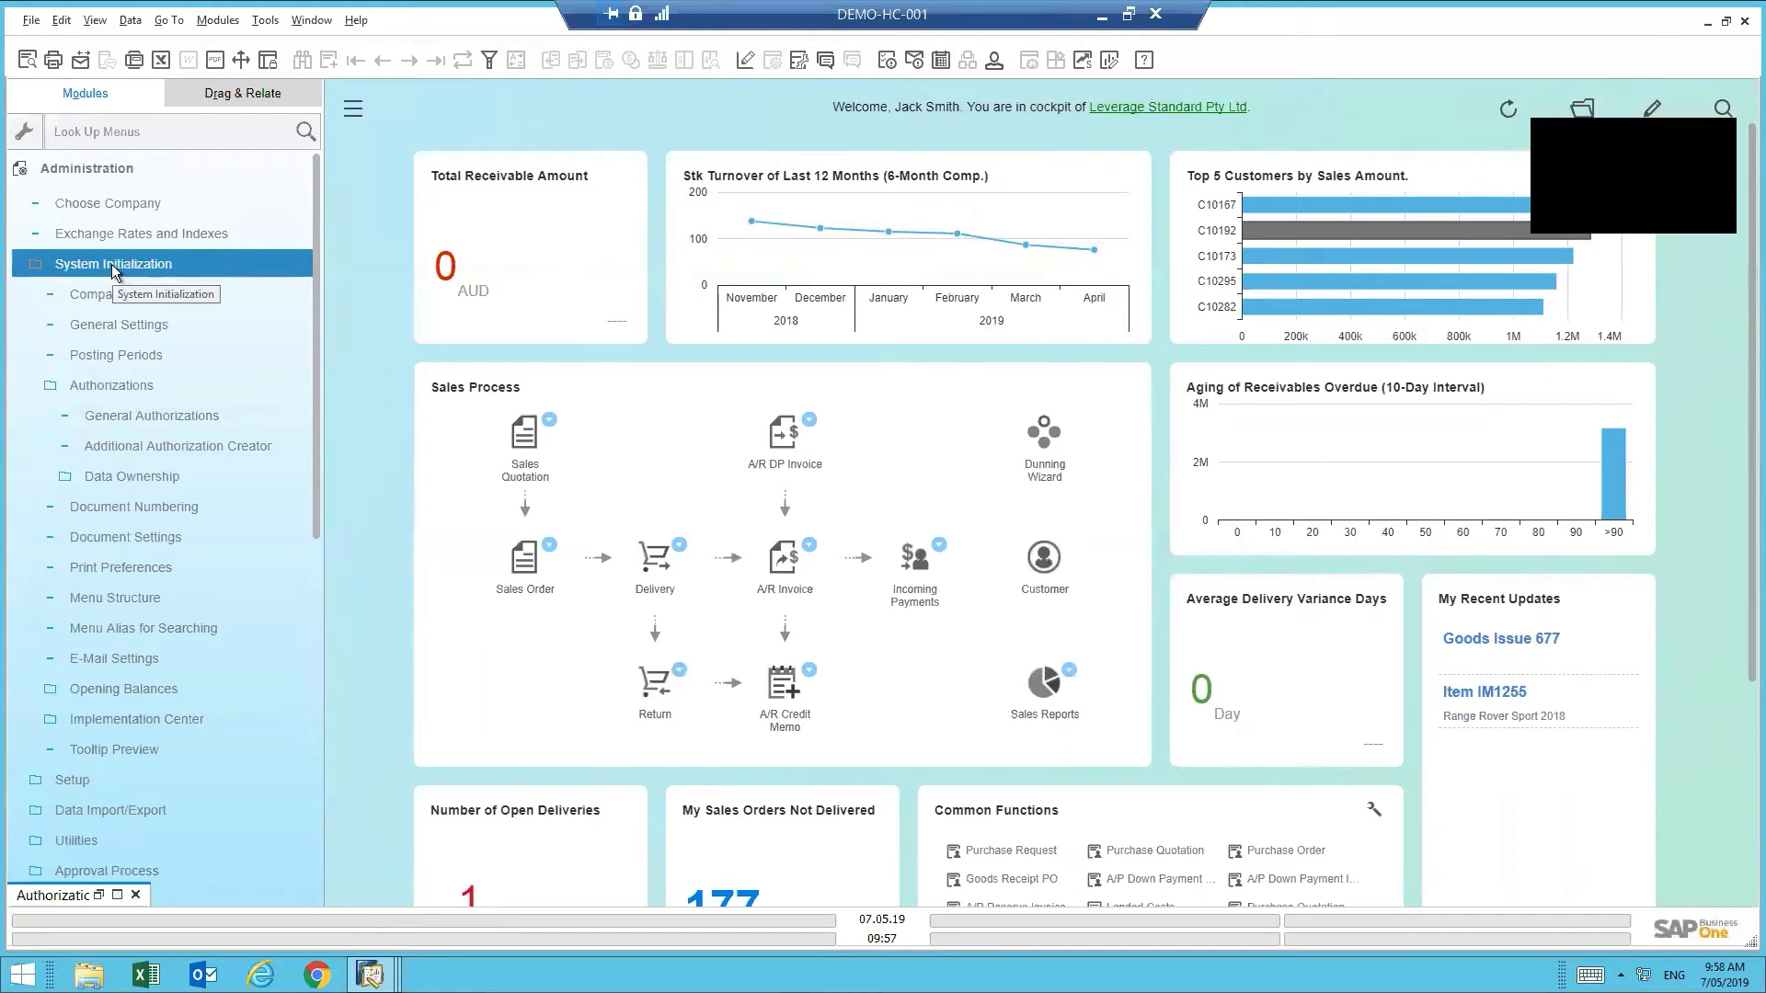
click(97, 388)
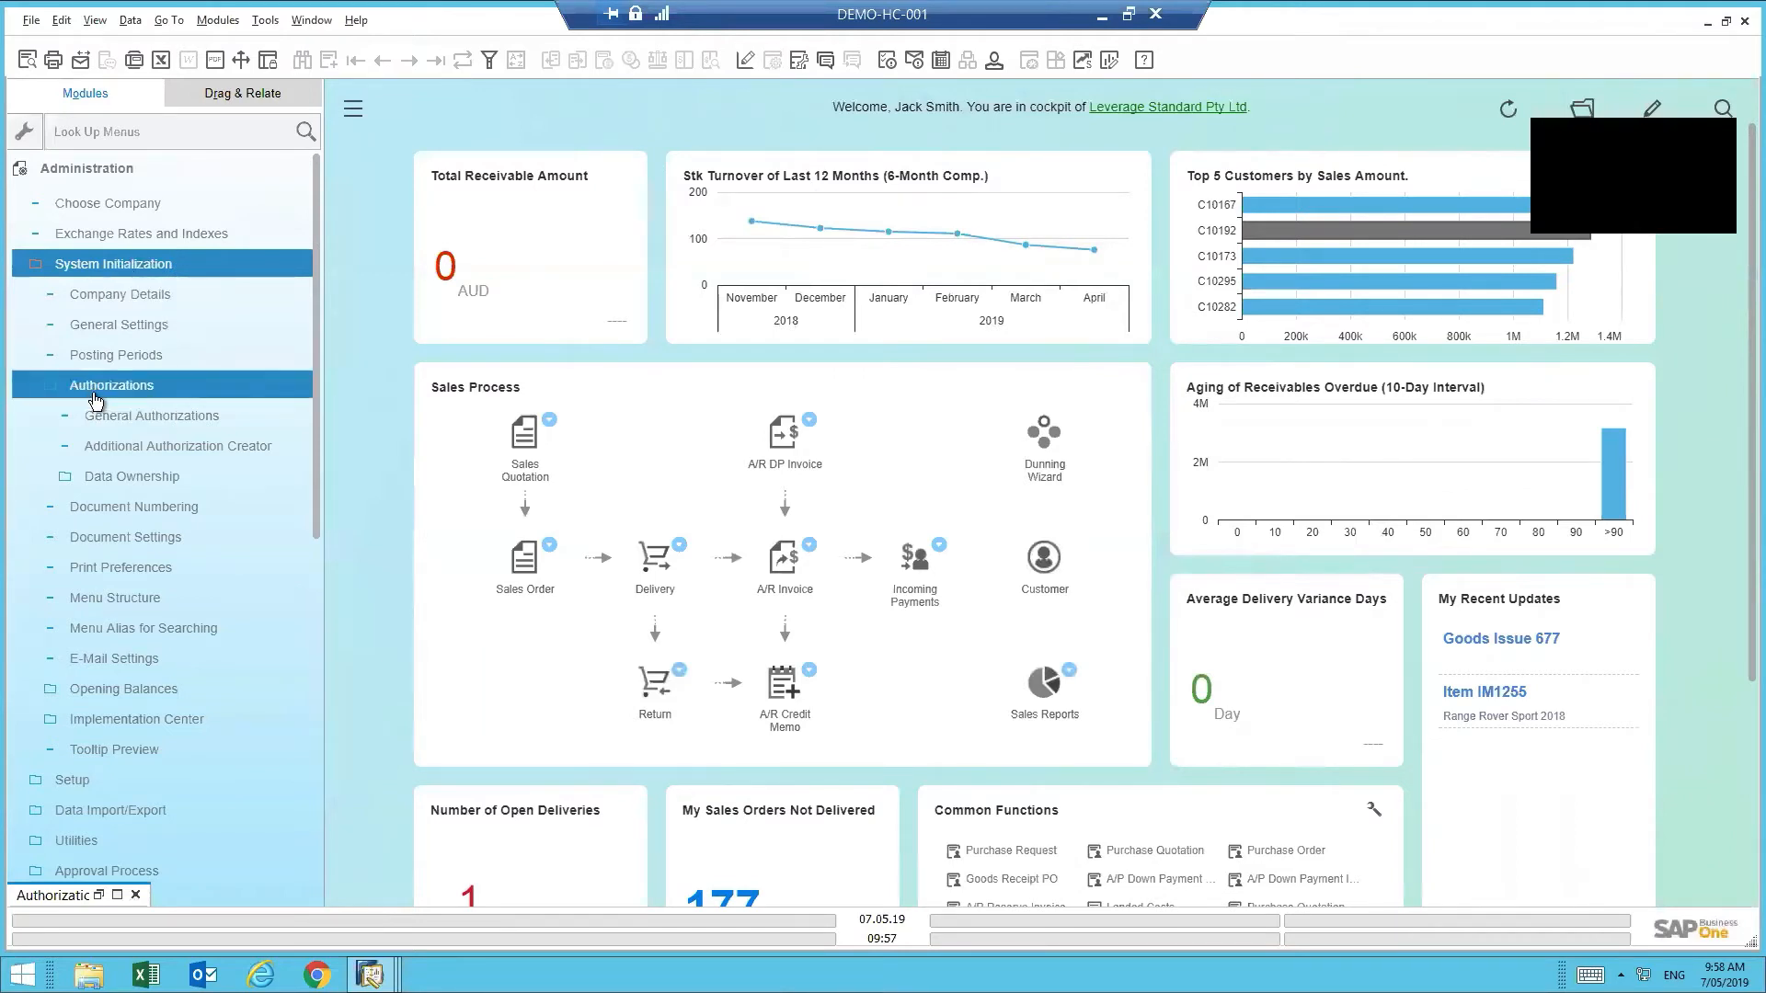
click(117, 895)
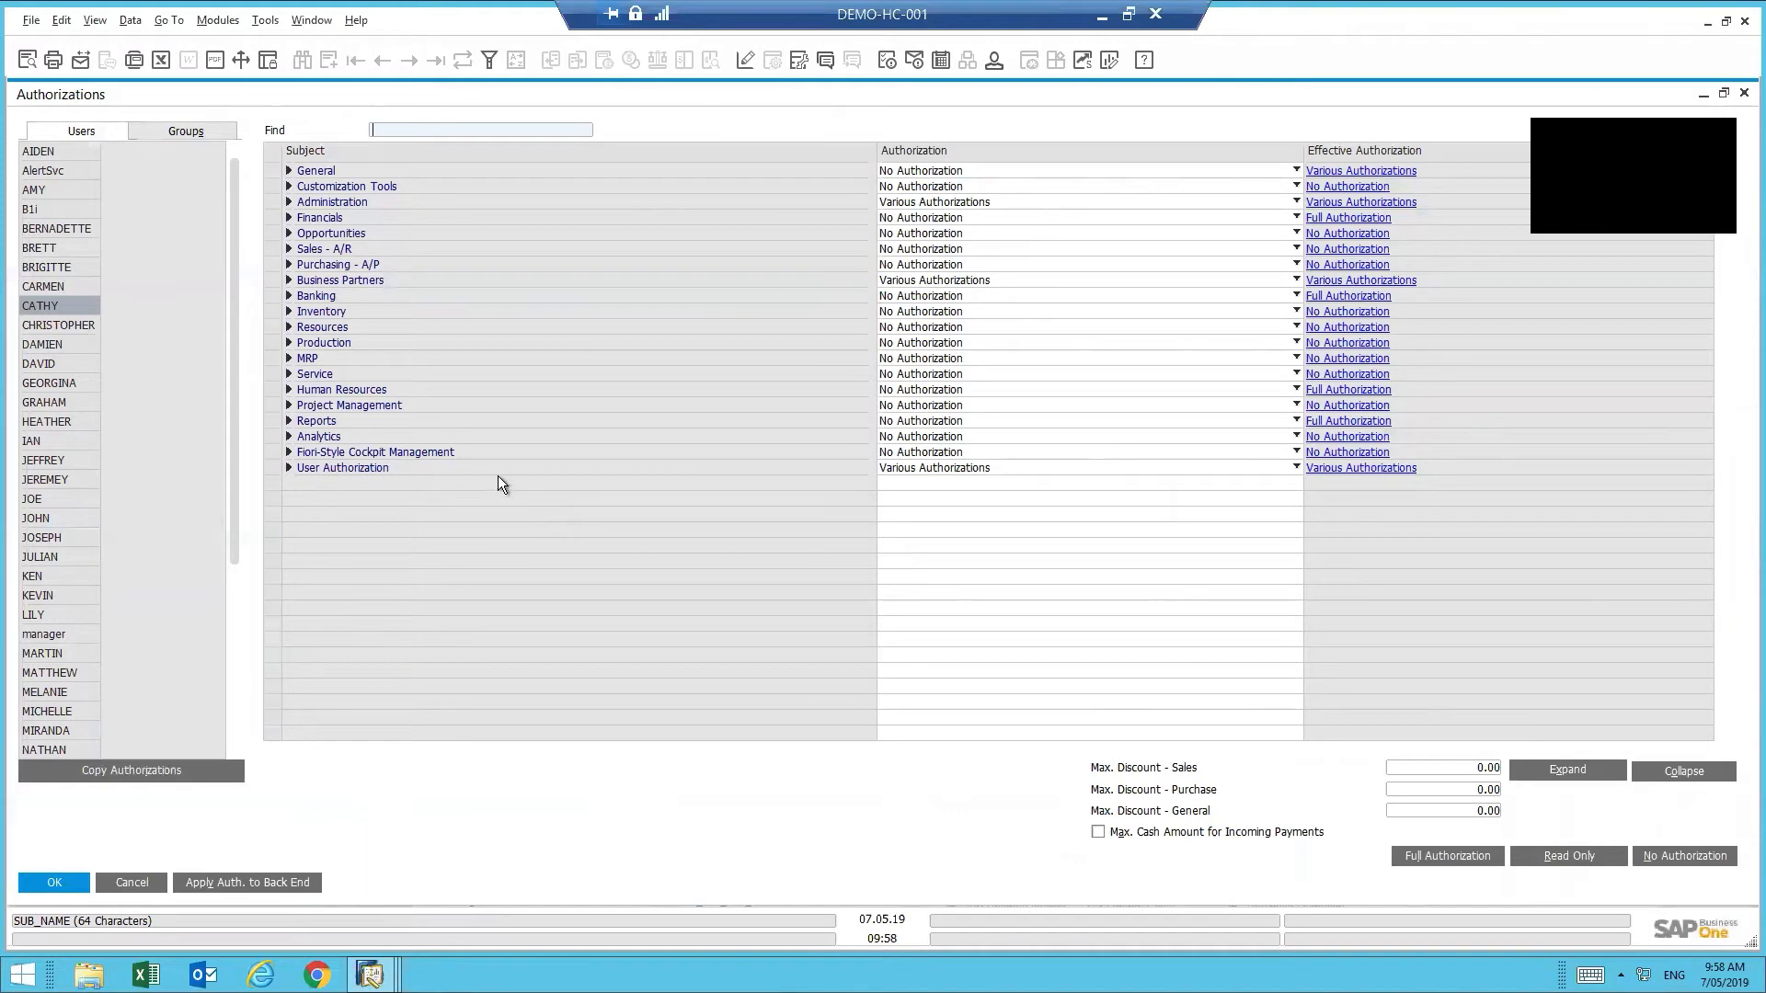
- Restore the Authorizations window to normal size, collapse Administration, and select Financials
click(1725, 94)
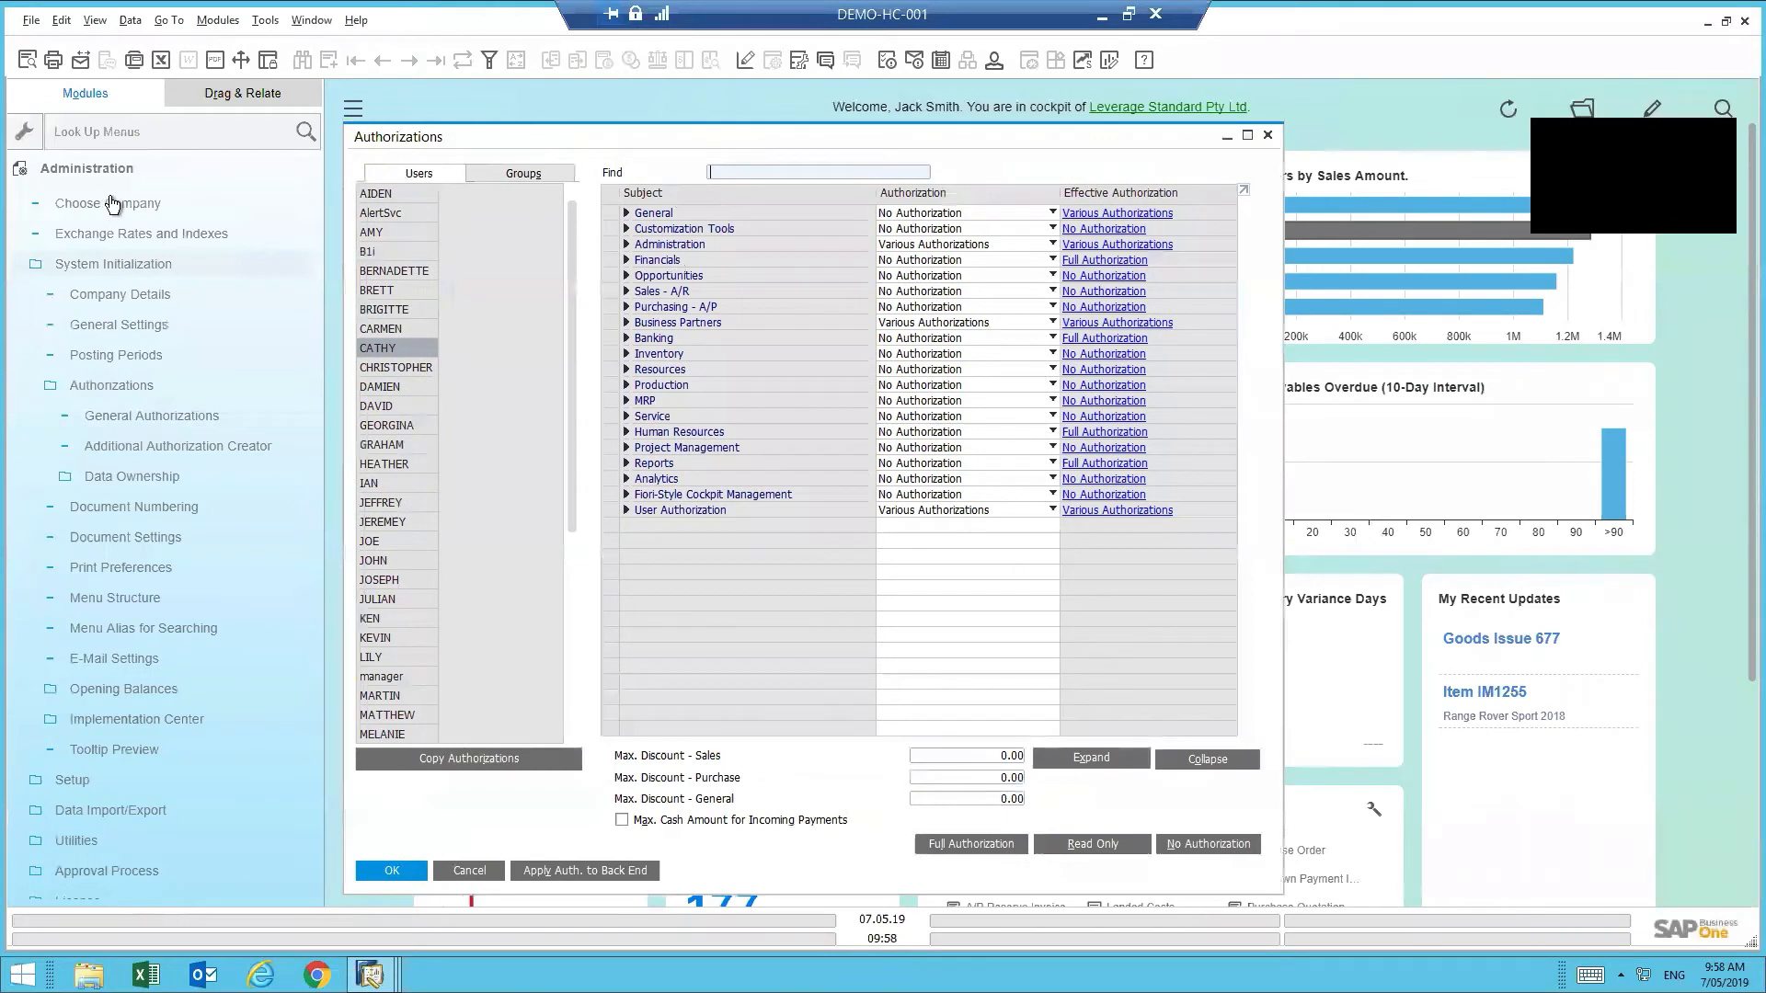
click(107, 169)
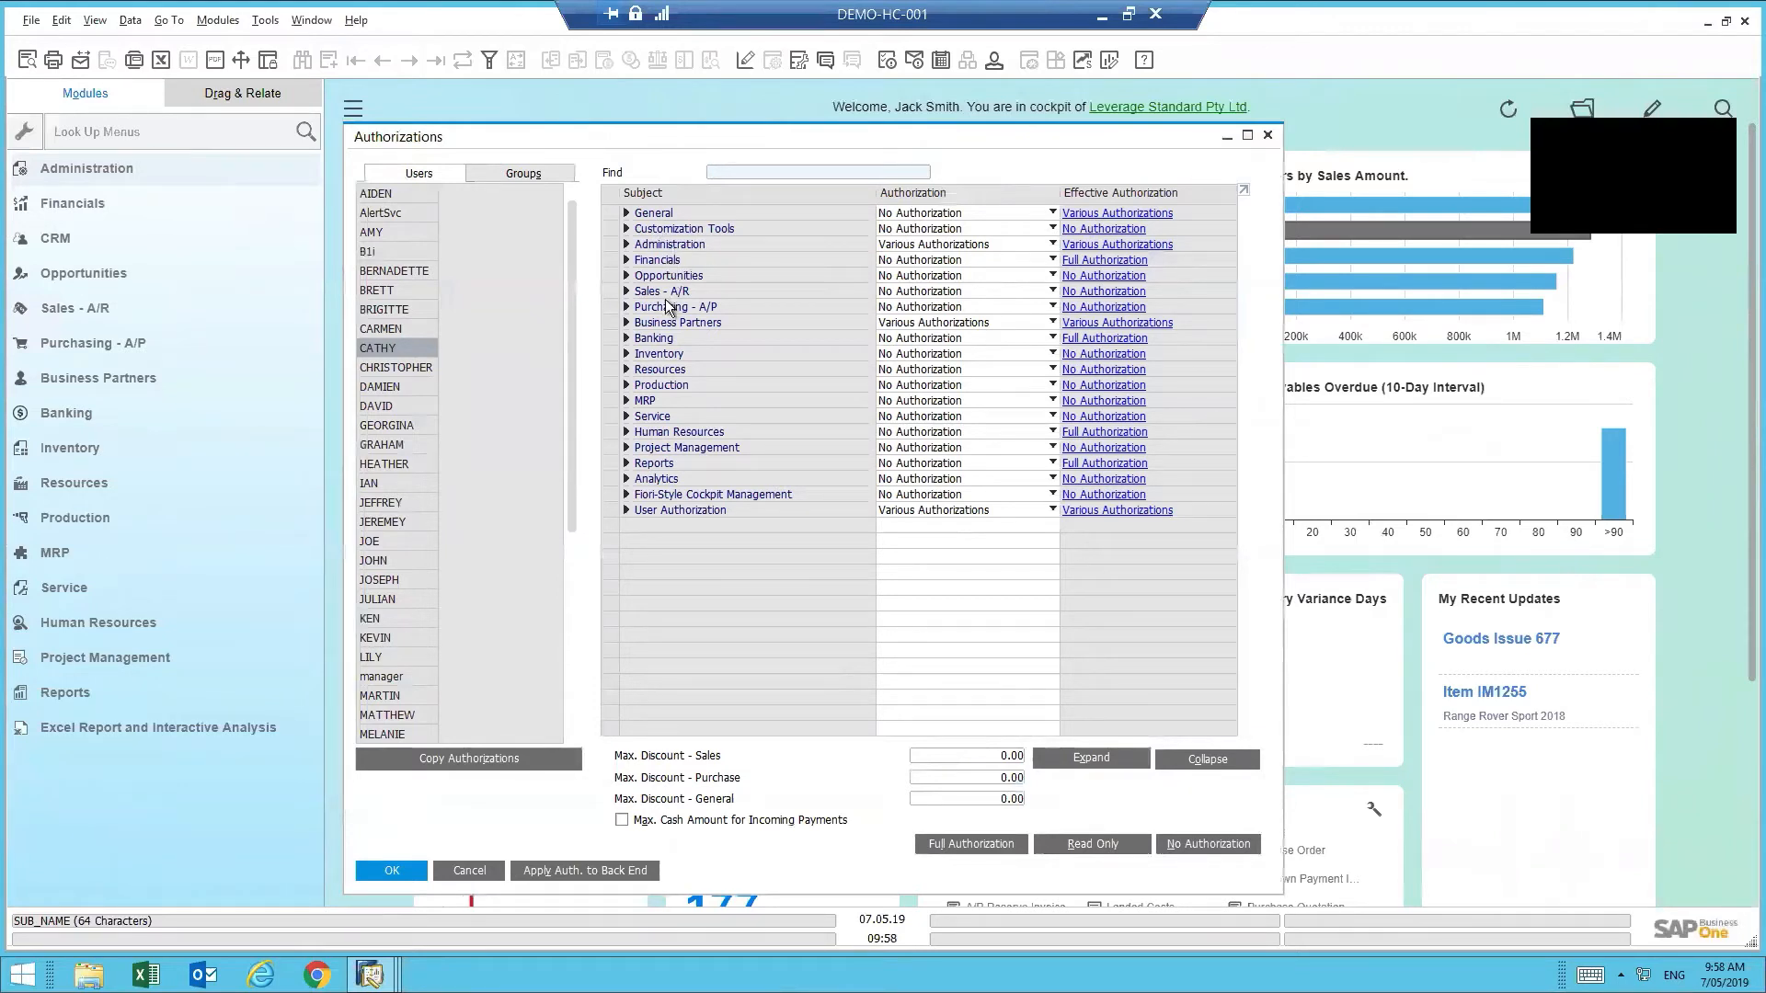
click(73, 204)
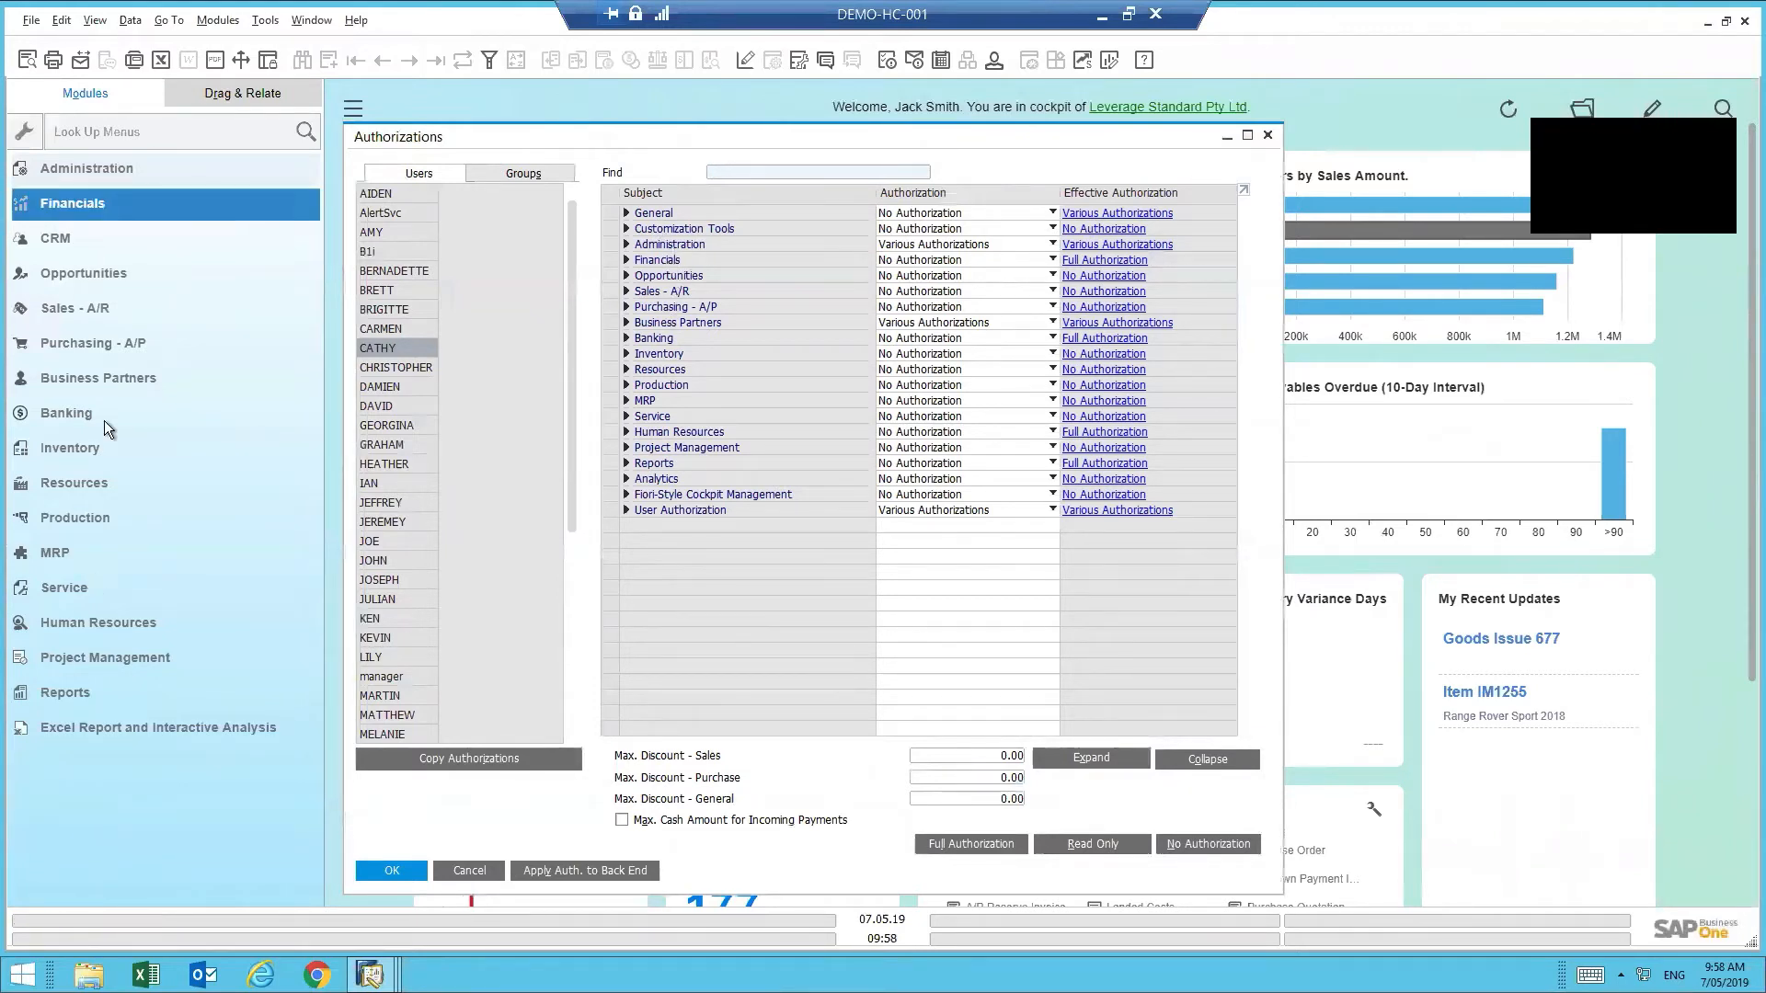
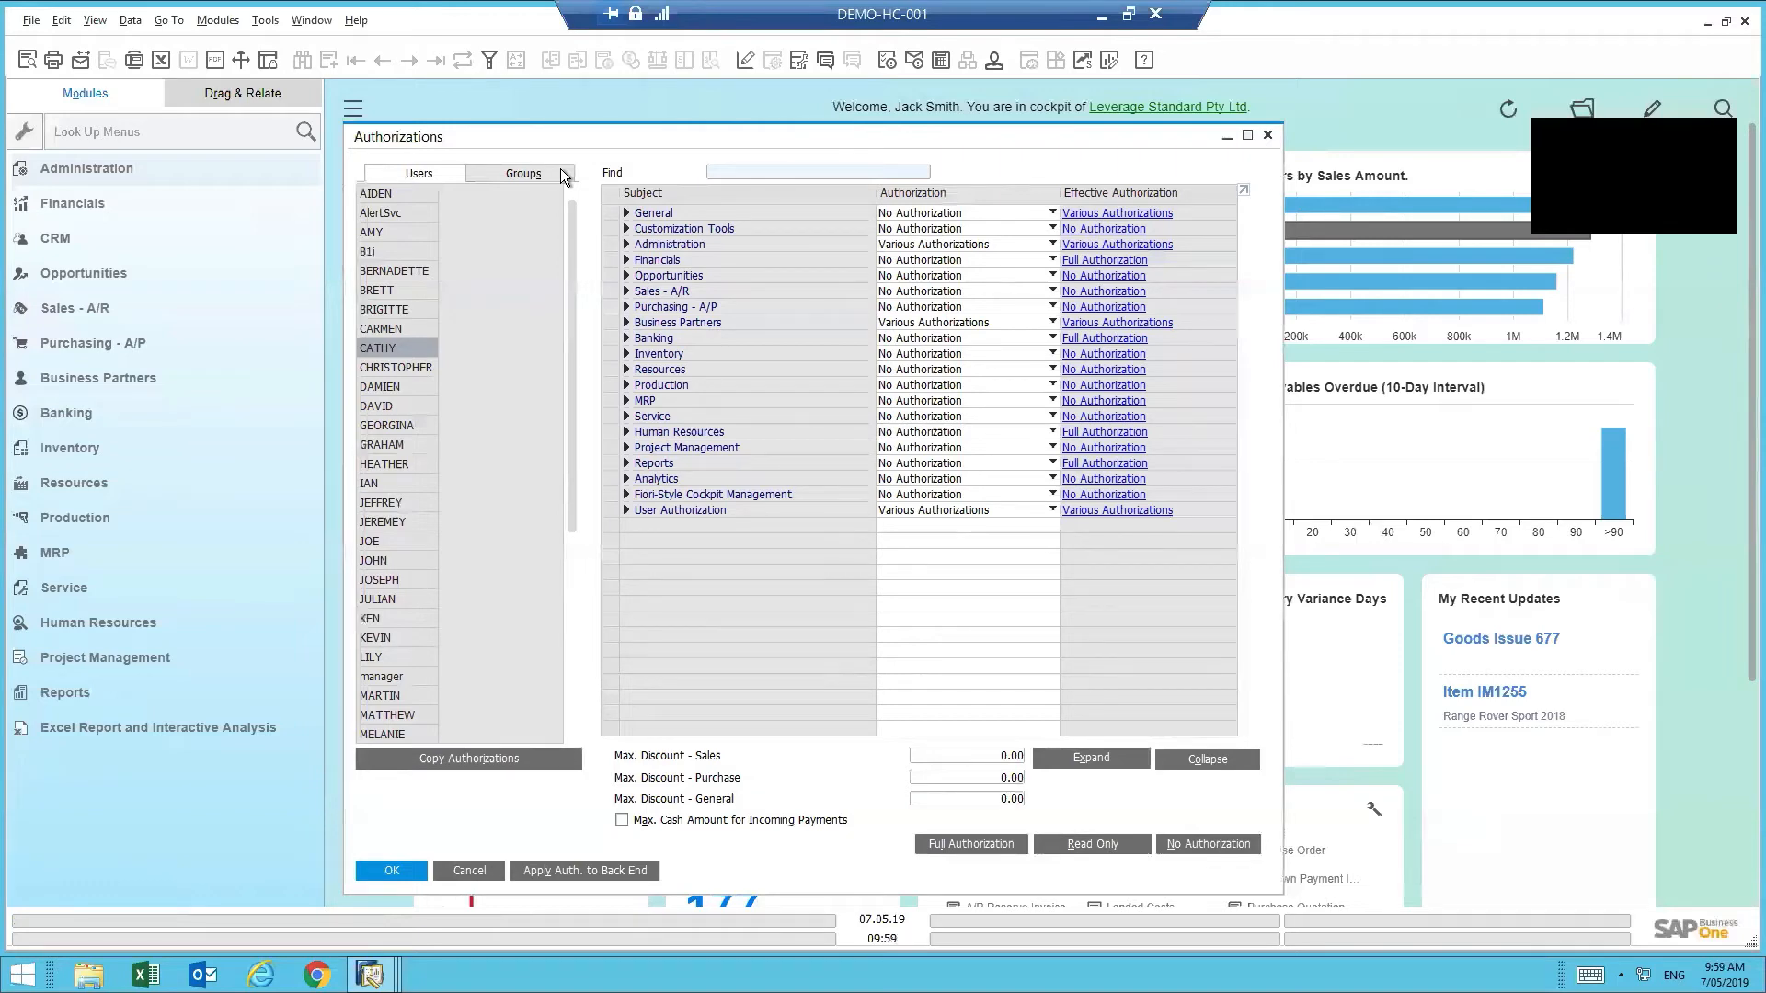
- Review the Sales - A/R permissions, briefly enlarging and restoring the grid, then collapse them
click(628, 296)
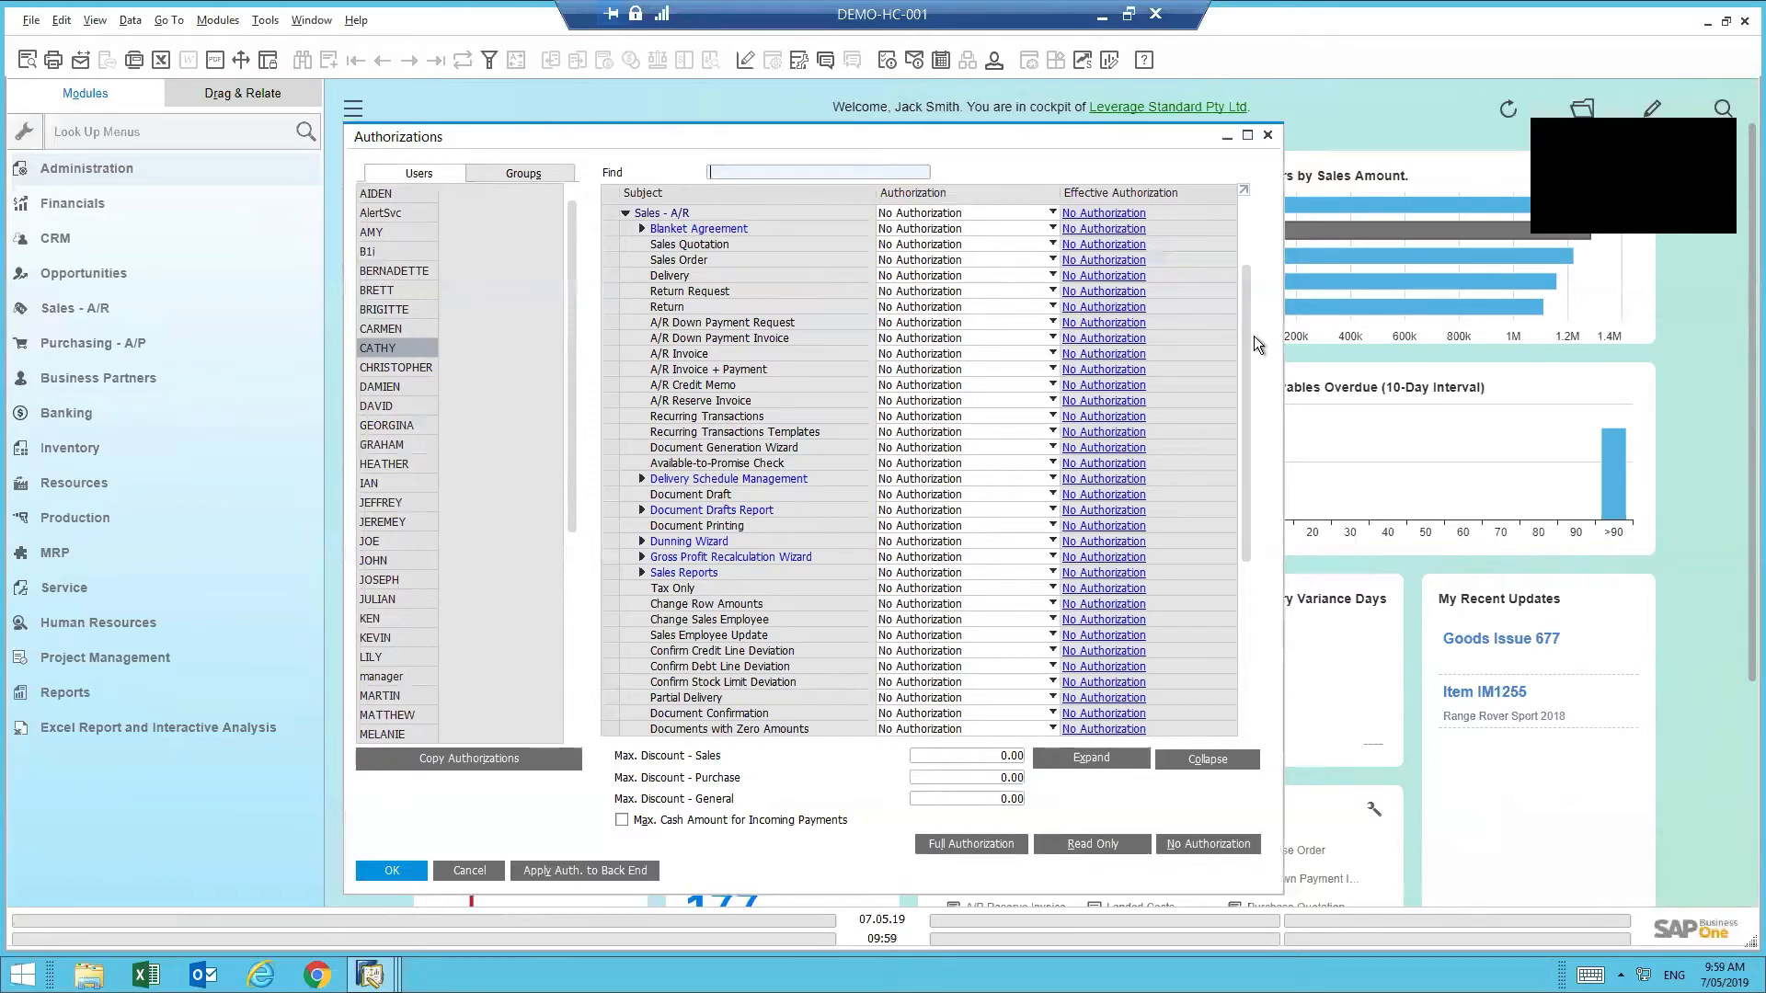
drag(1250, 334, 1257, 445)
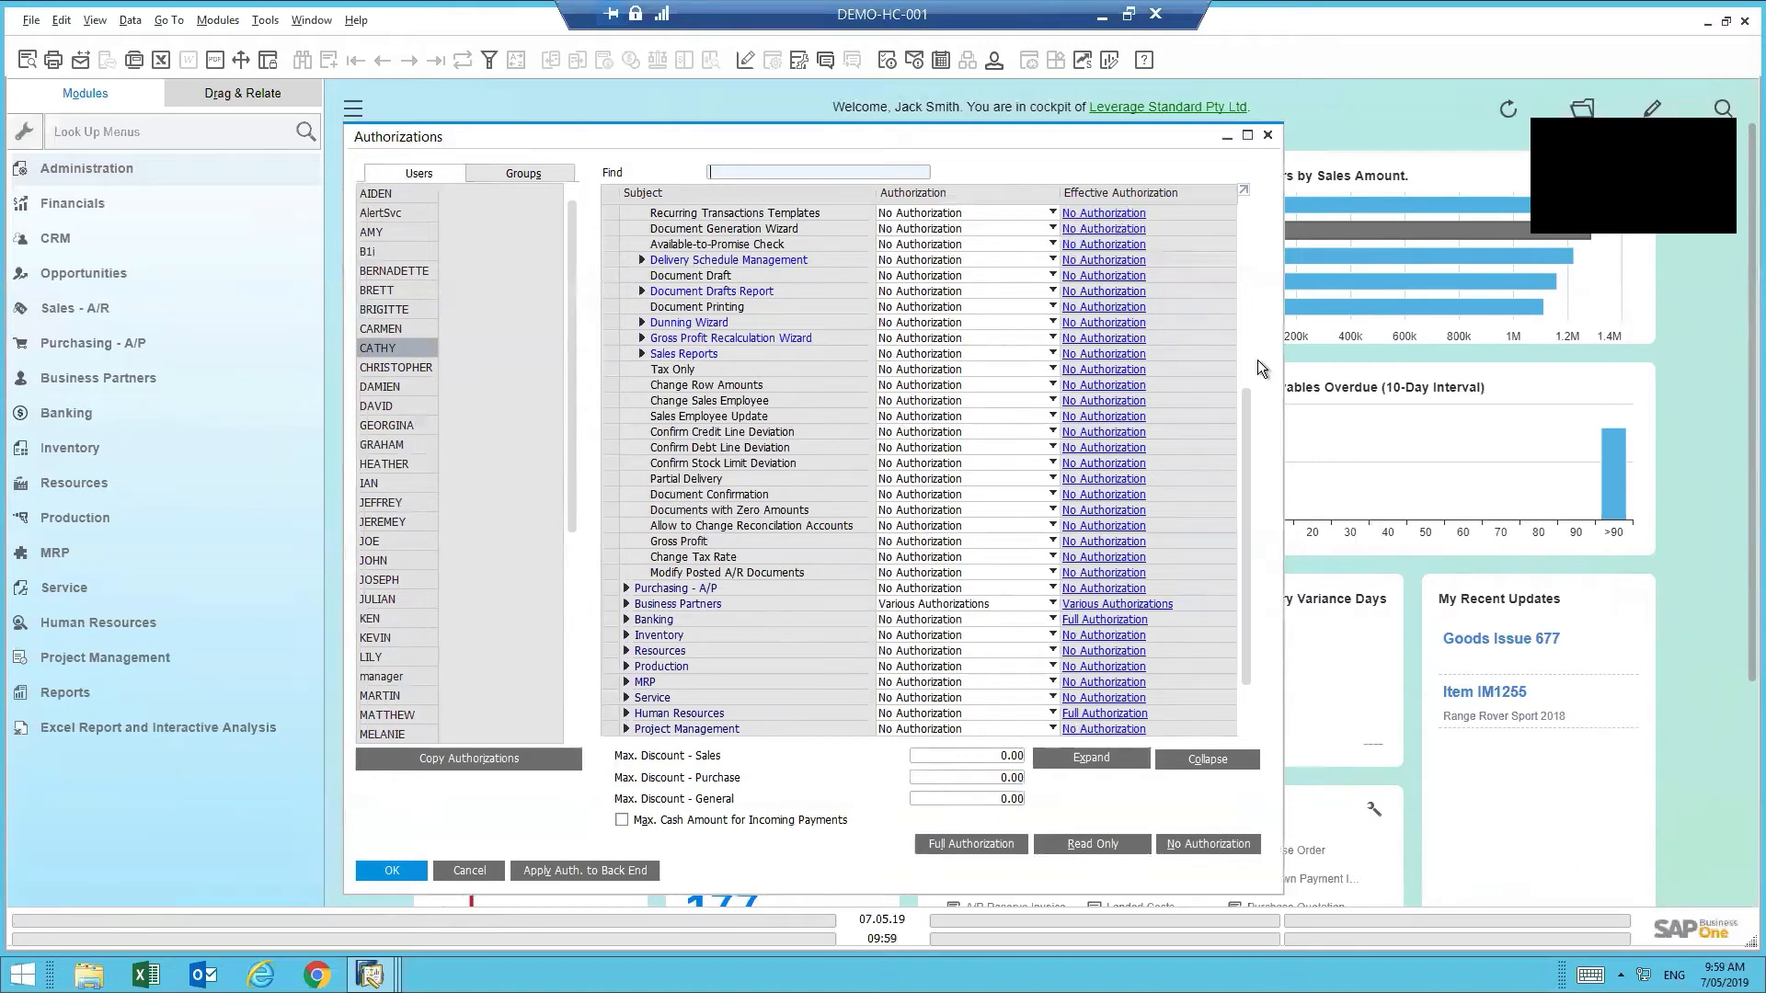
drag(1244, 377, 1250, 196)
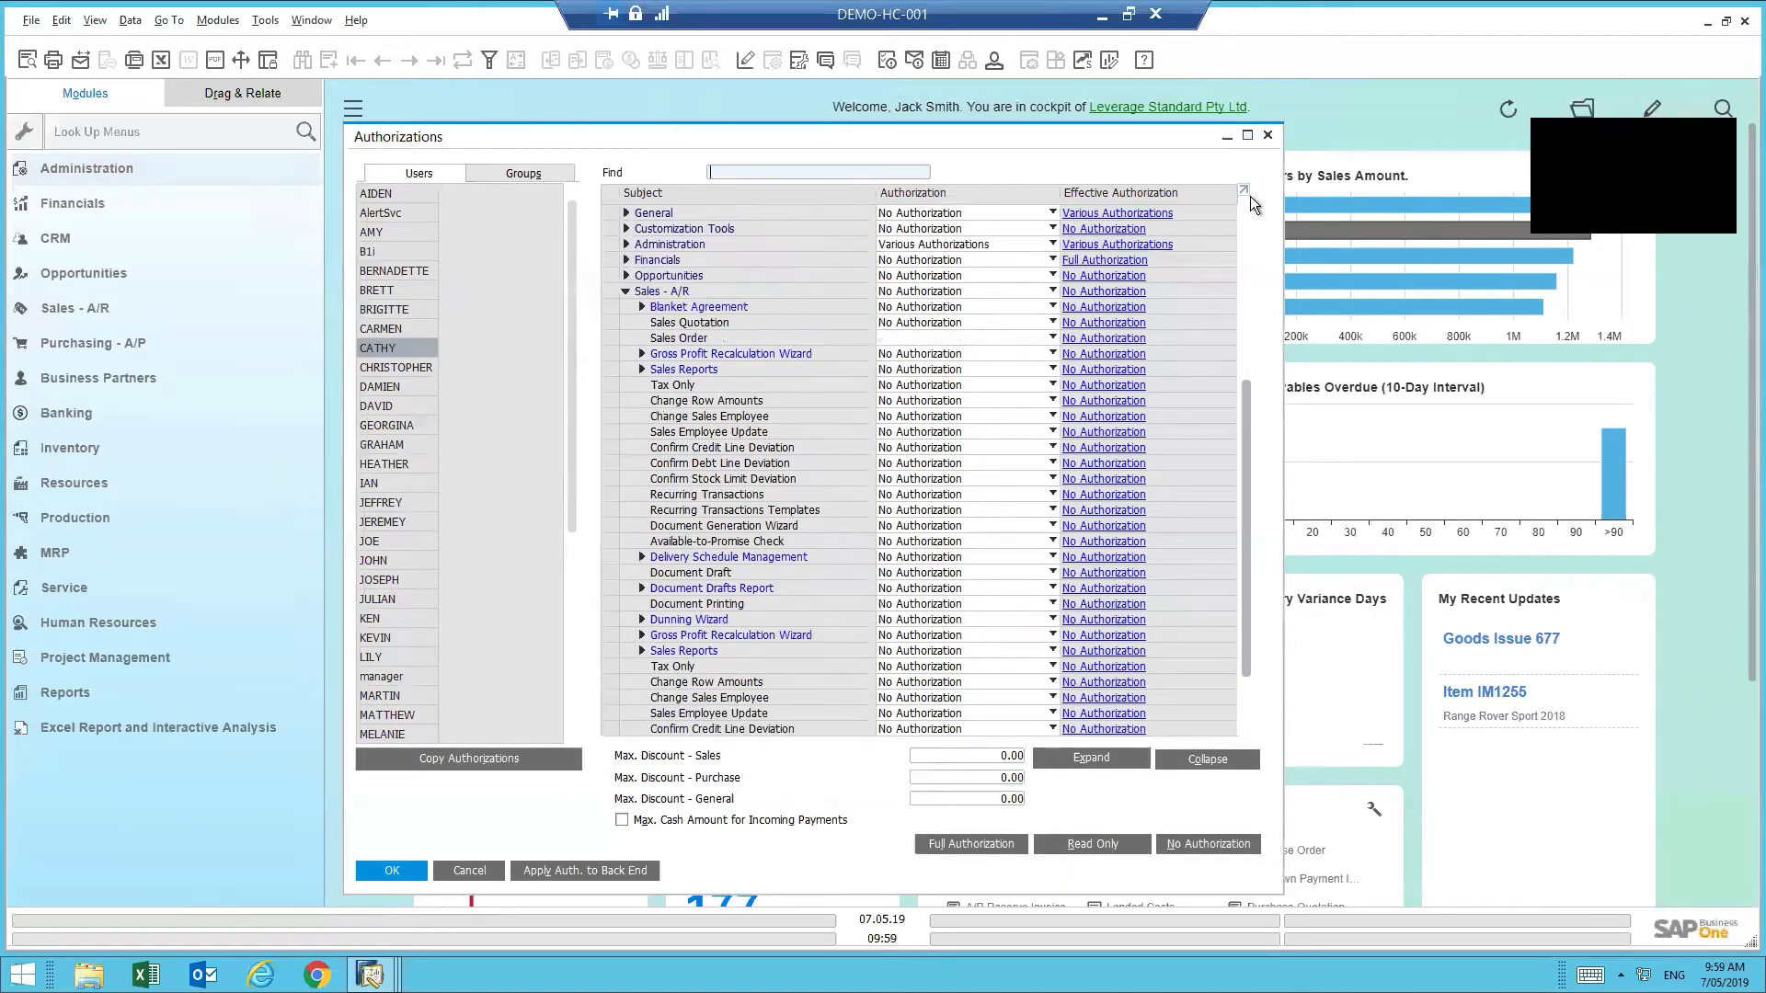
click(1266, 157)
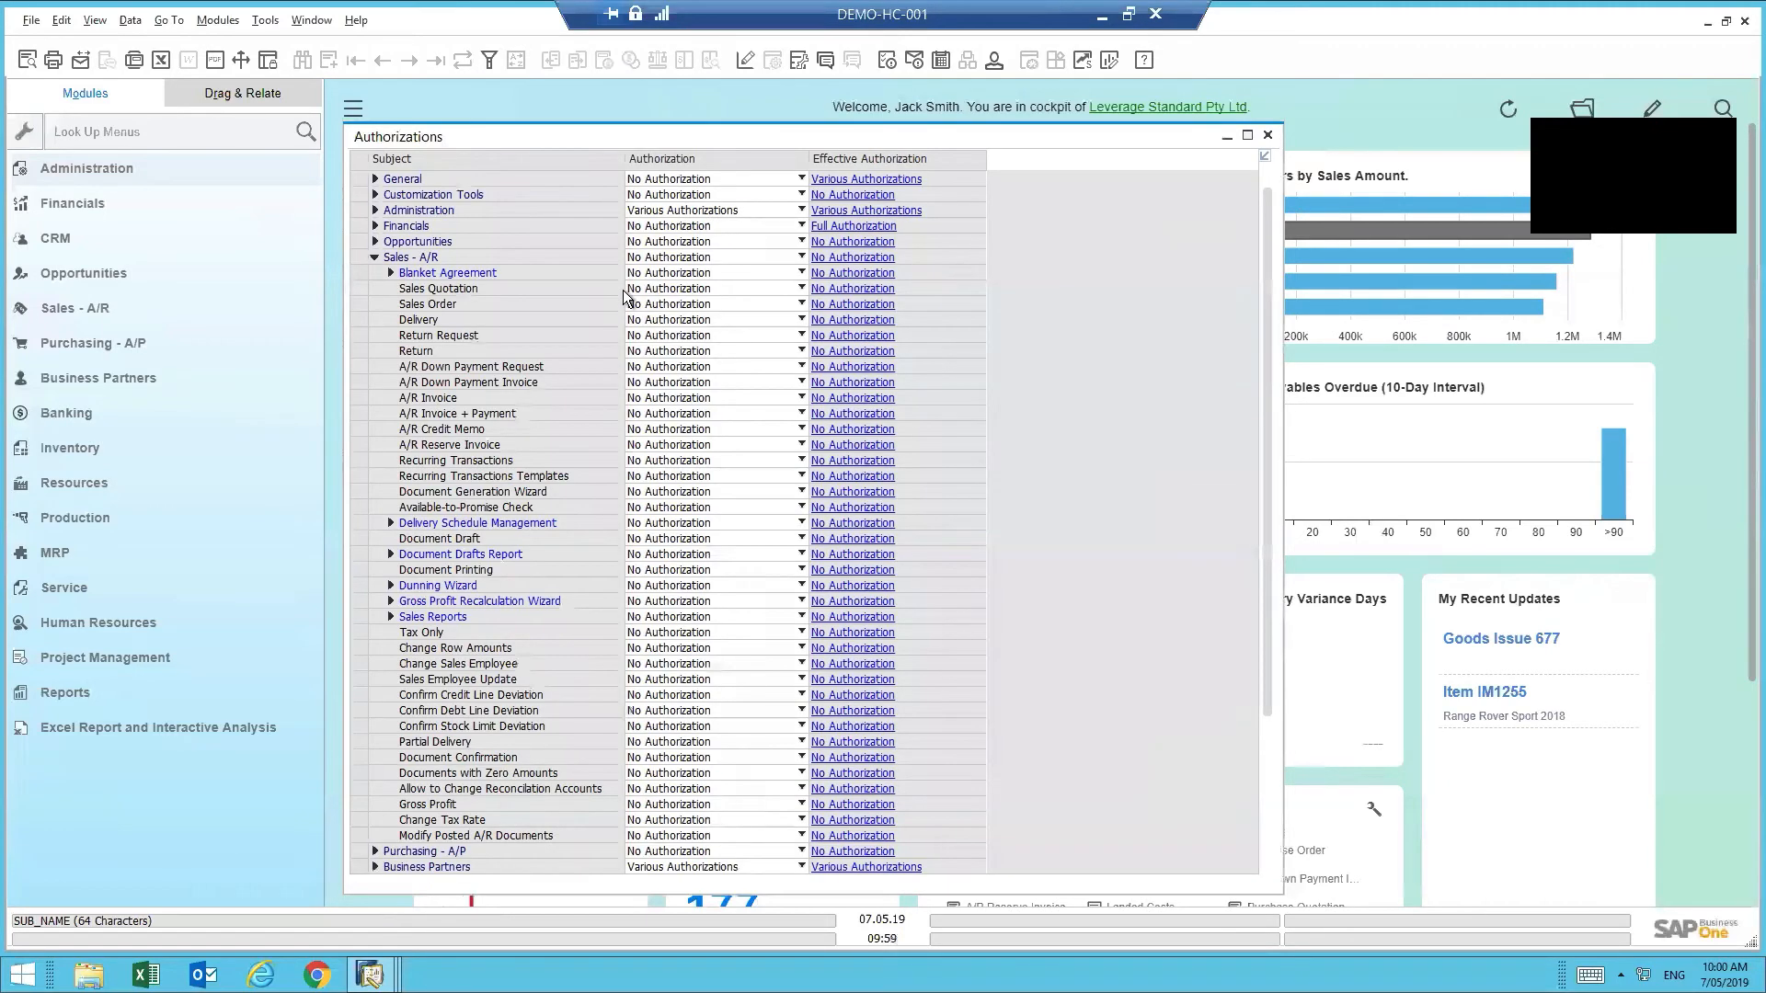
click(1268, 157)
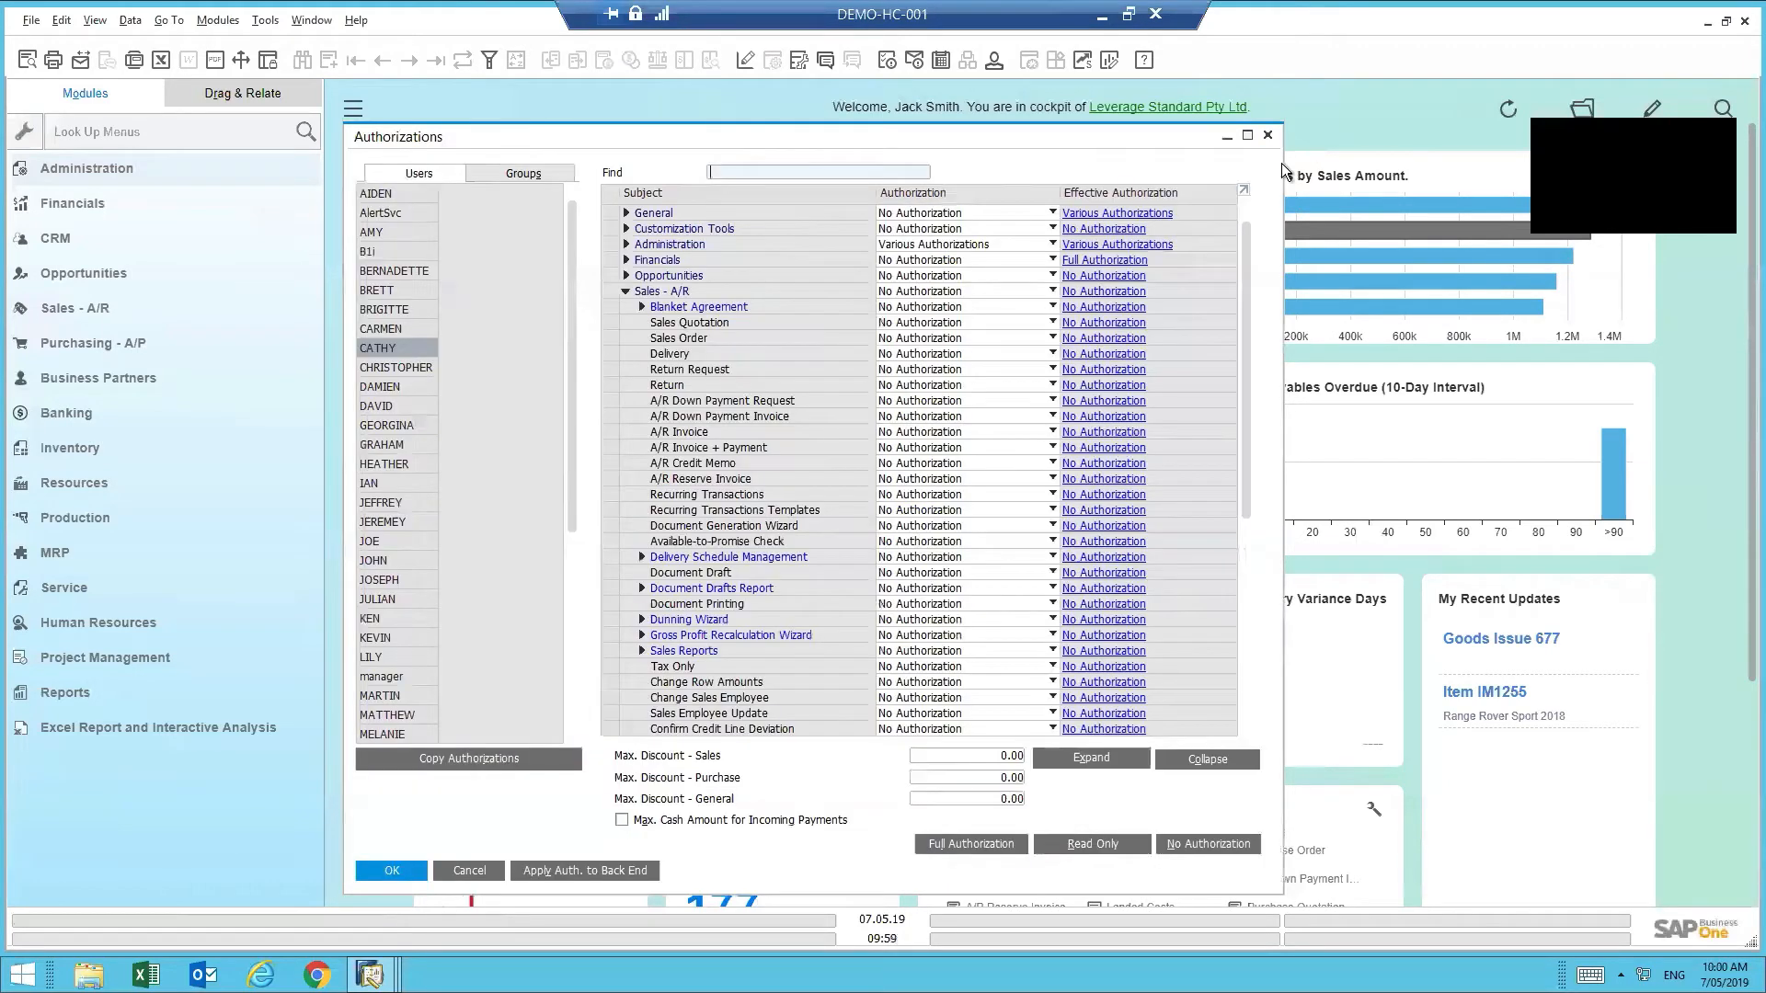
click(623, 293)
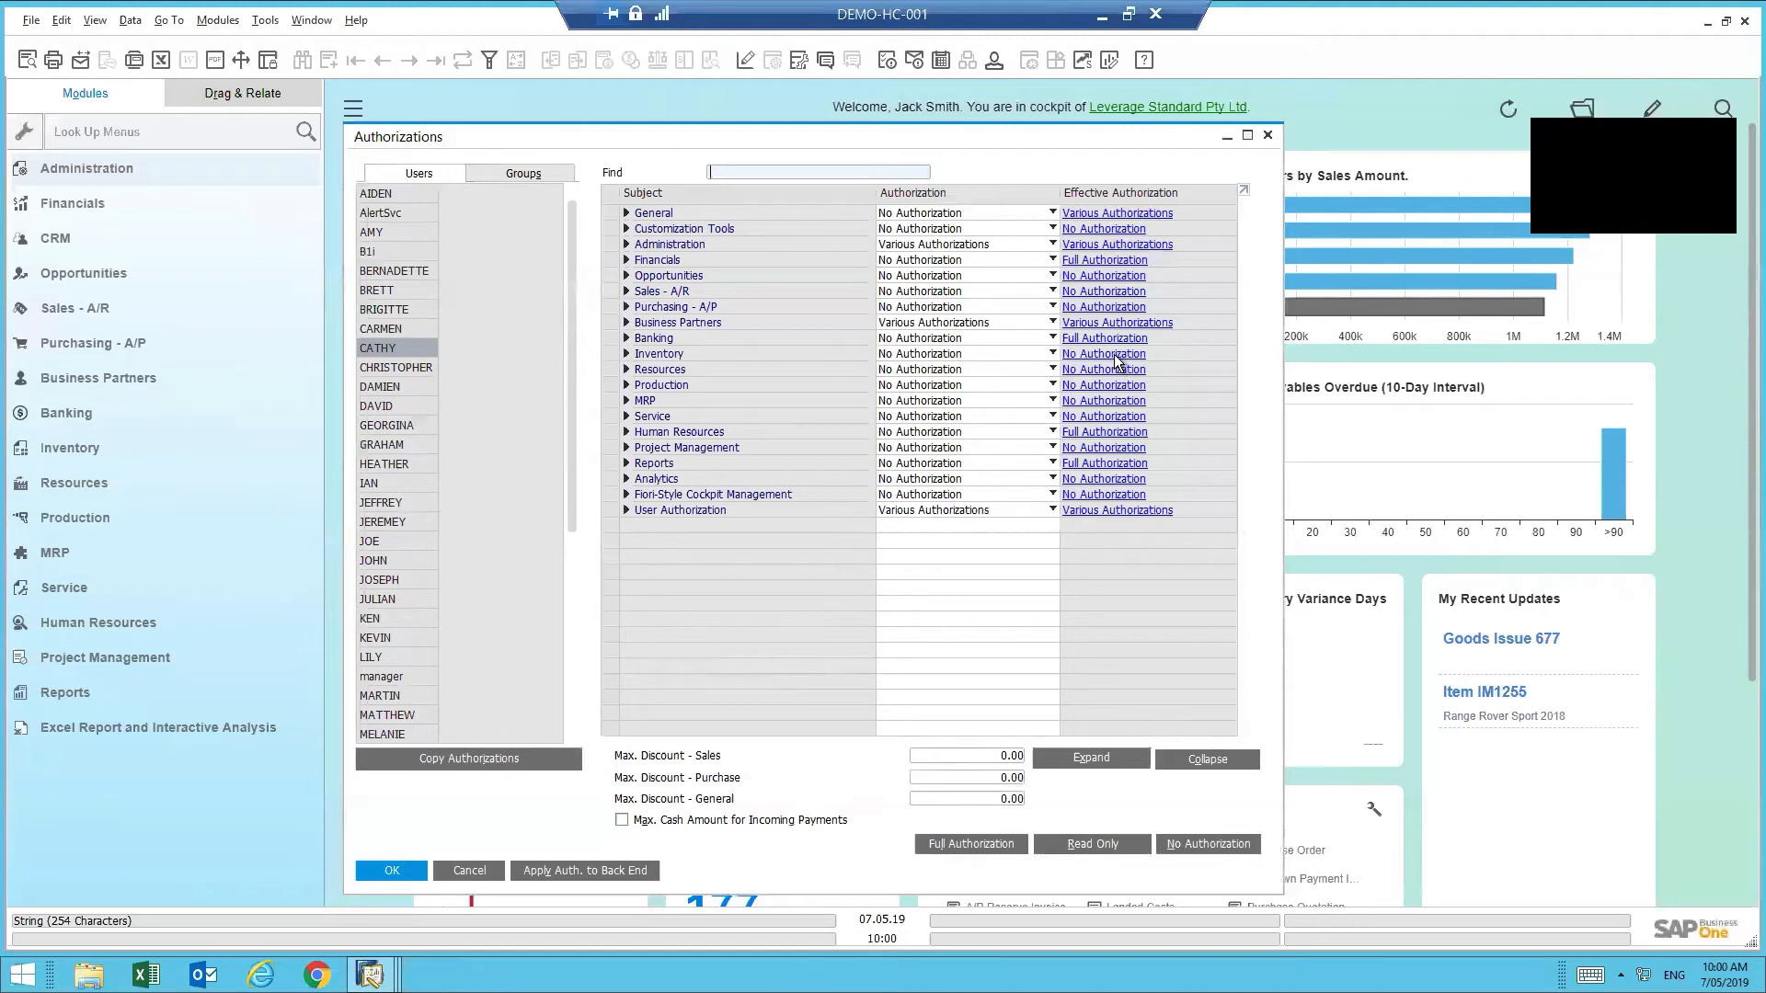
- Set the user's Inventory authorization to Full Authorization
click(975, 355)
click(971, 368)
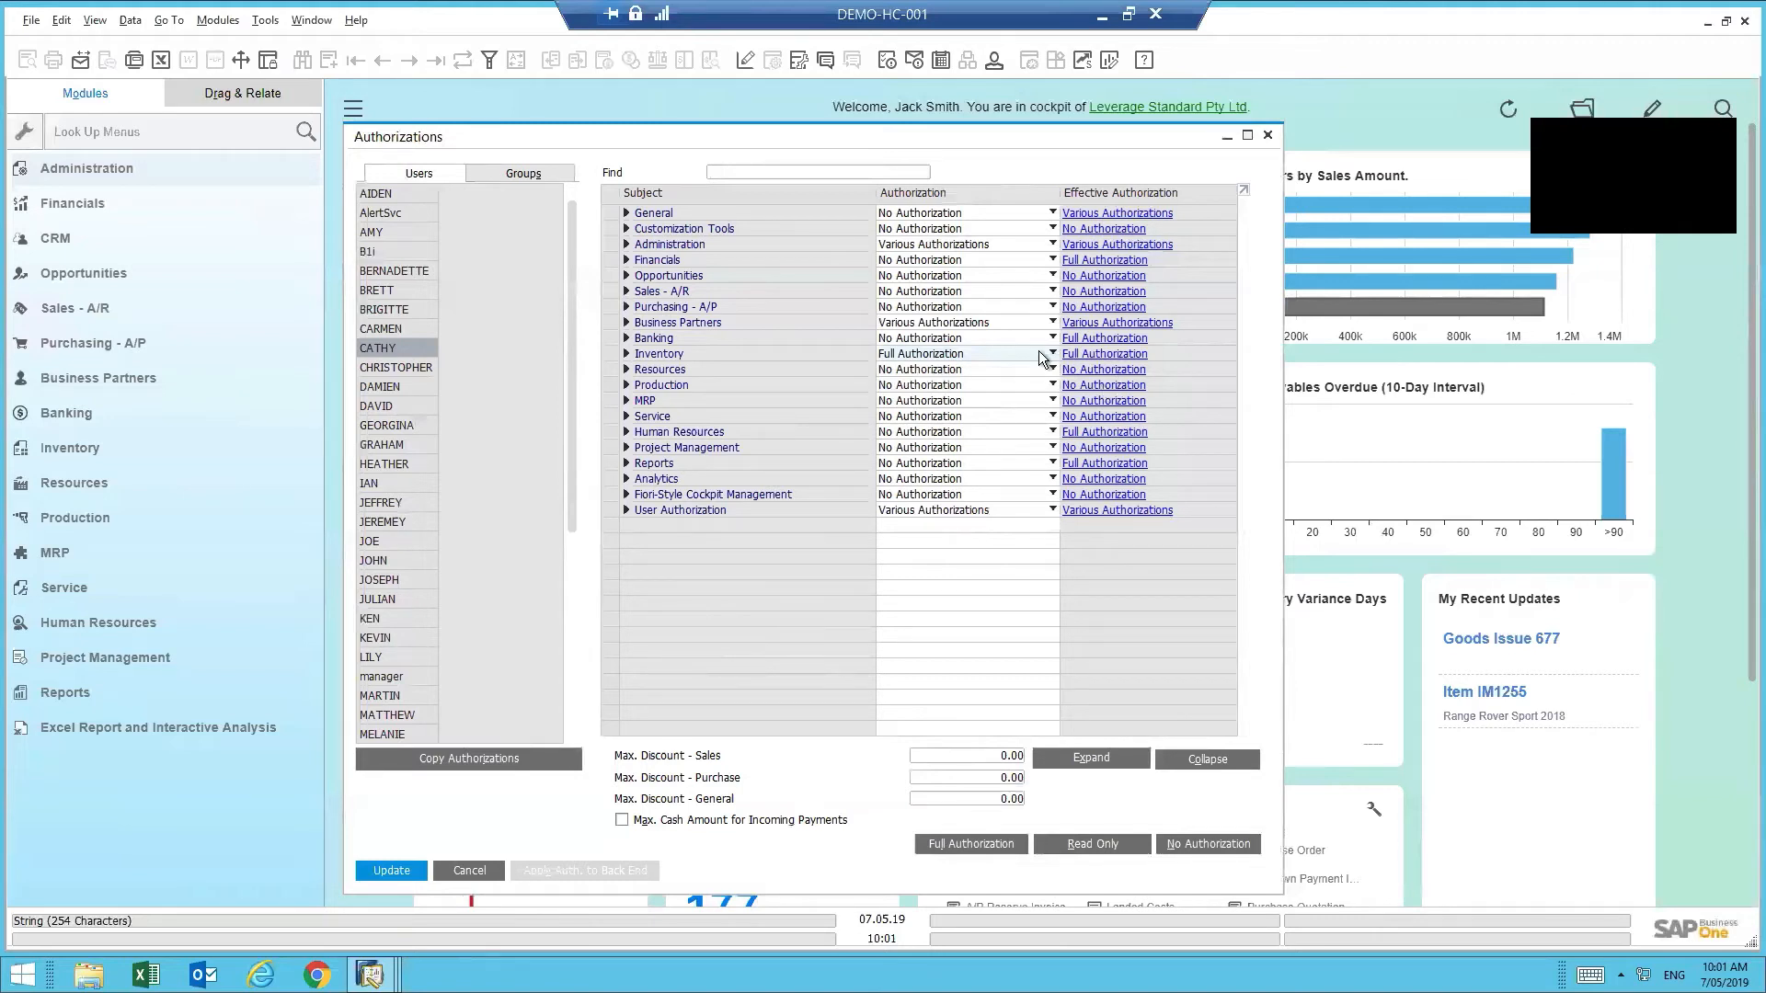
click(968, 355)
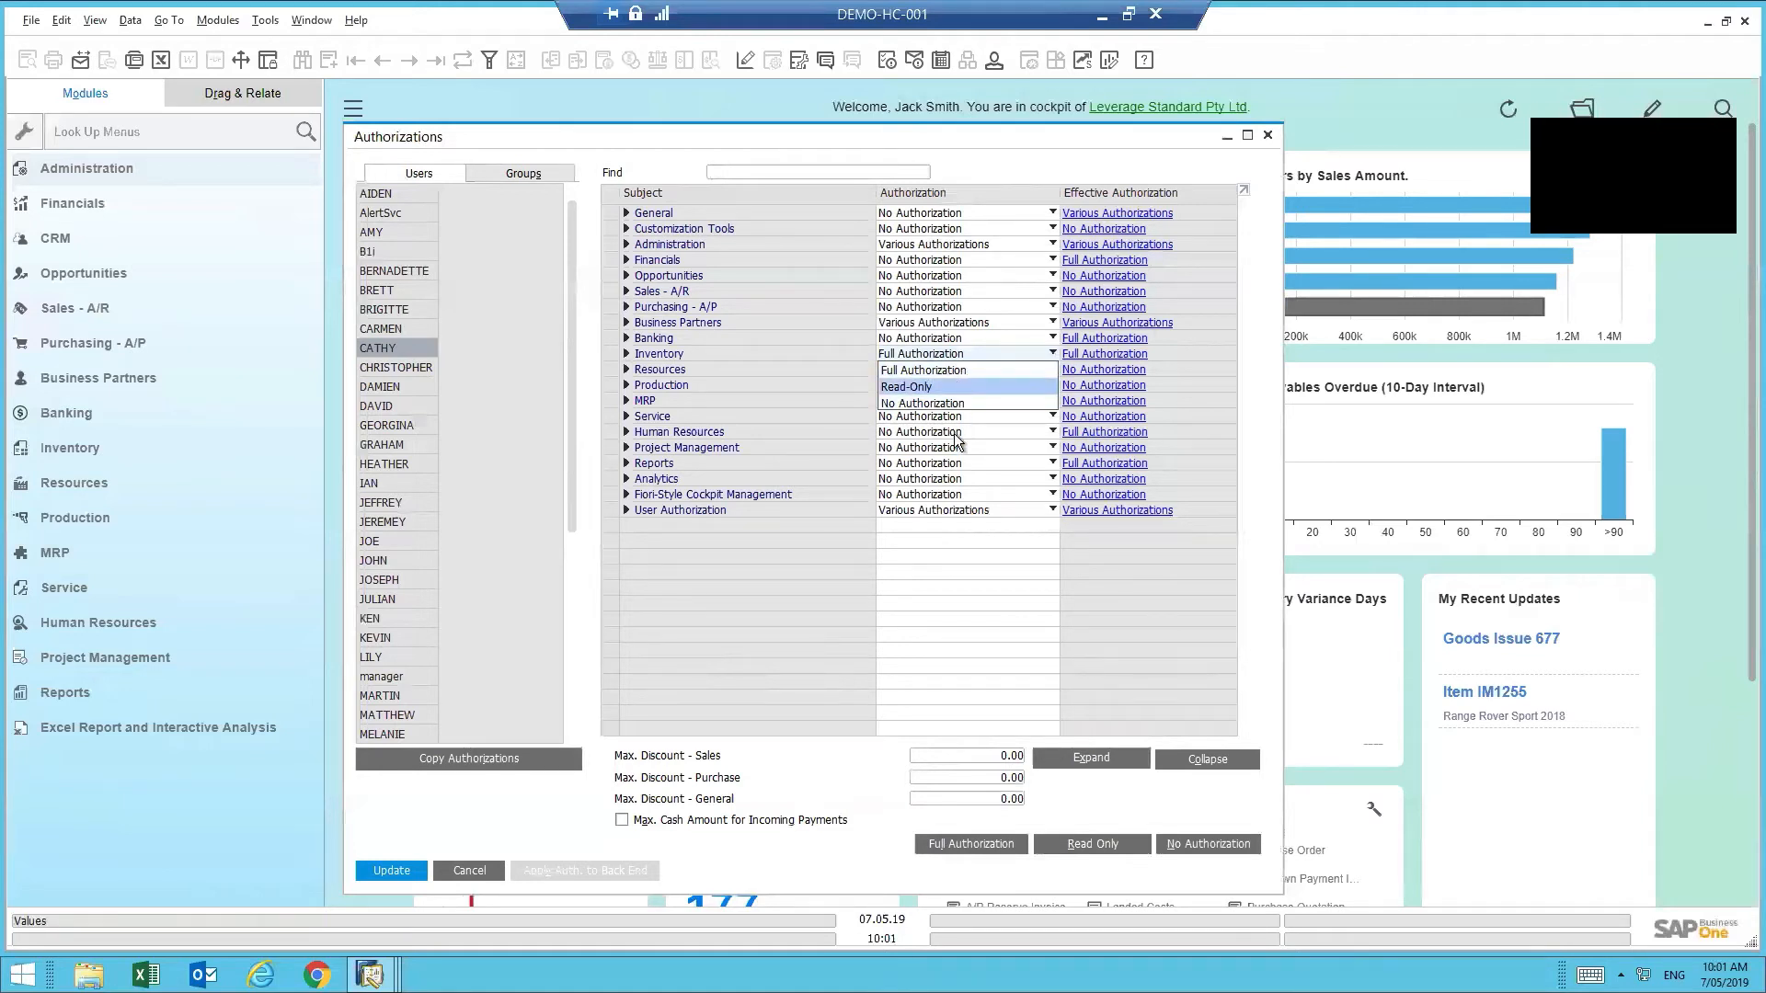
click(1030, 173)
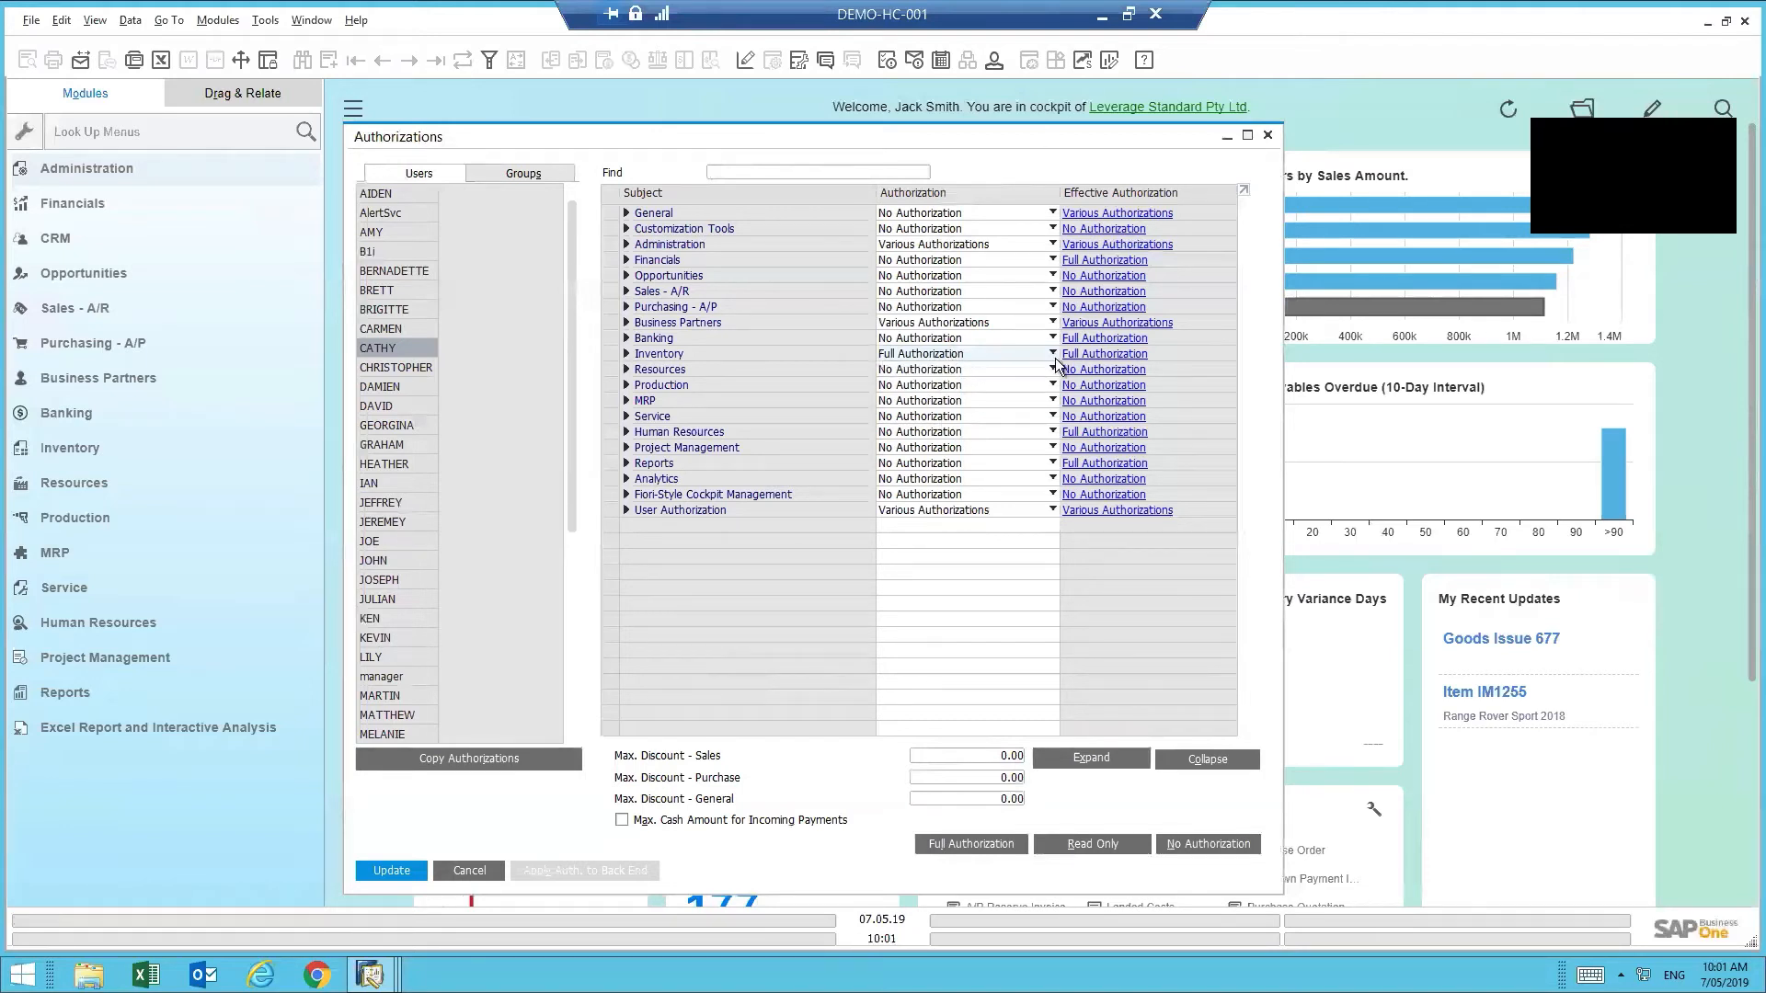
- Switch to the Groups view and inspect the CRM and Logistics Authorisations groups' permissions
click(522, 174)
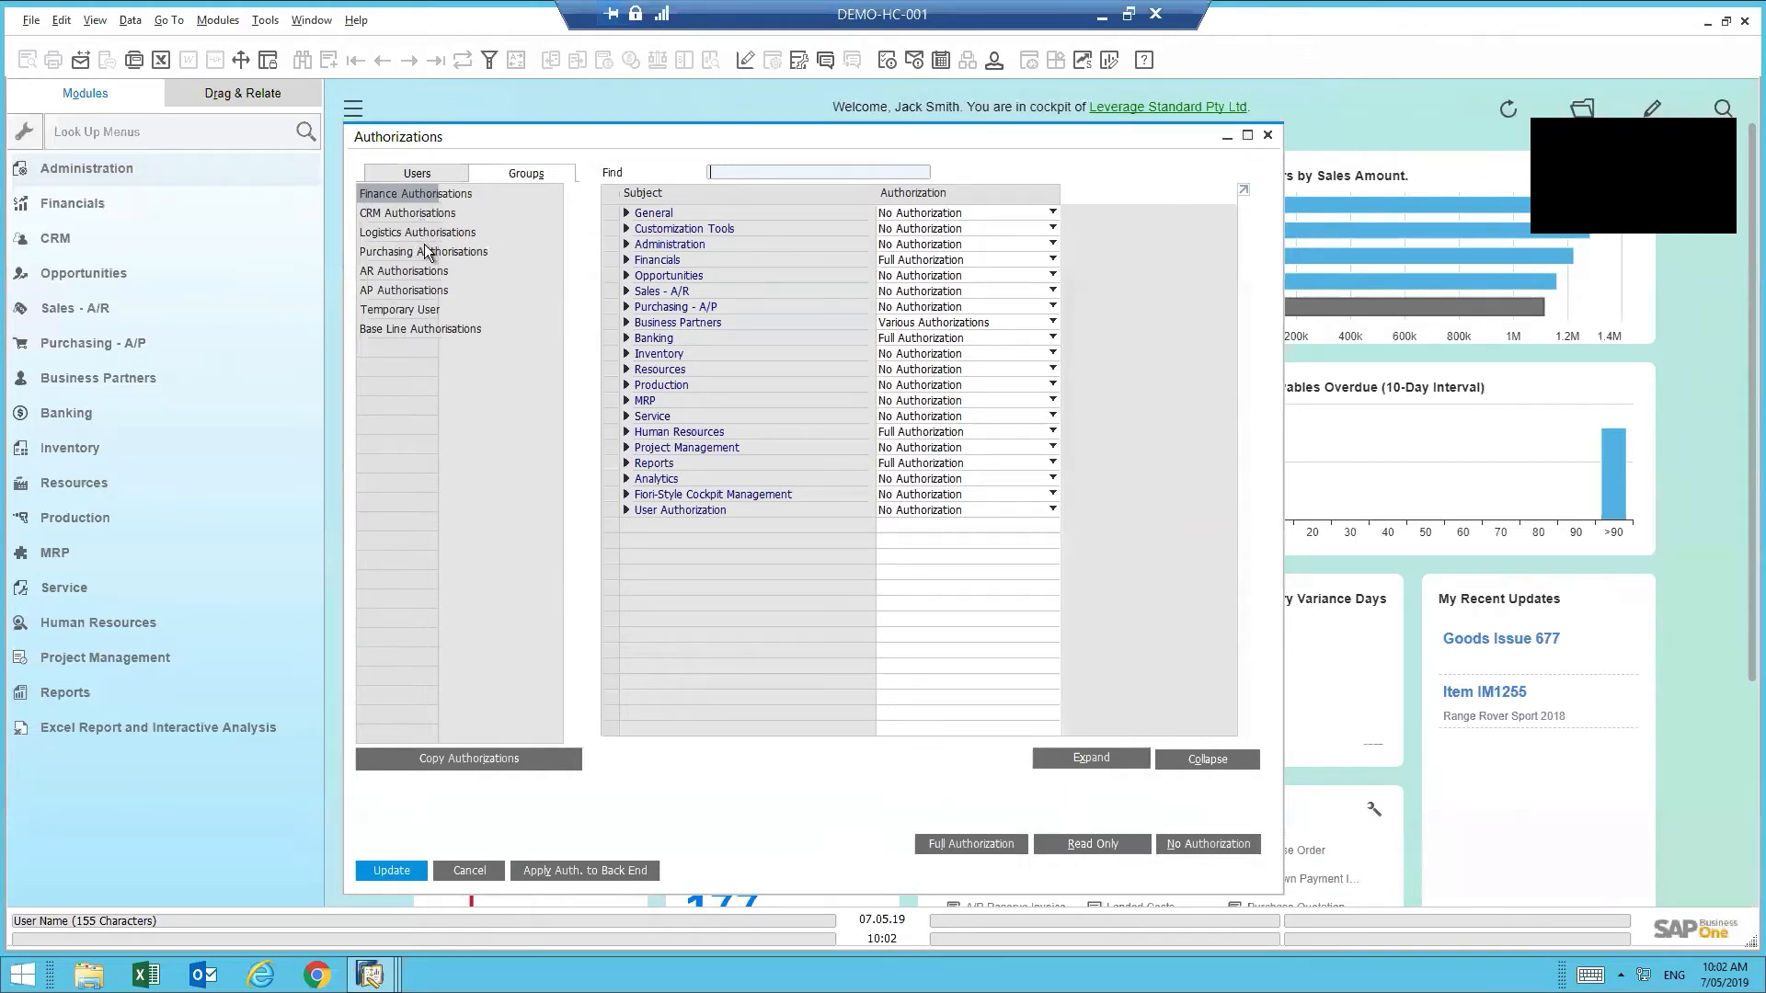
click(383, 212)
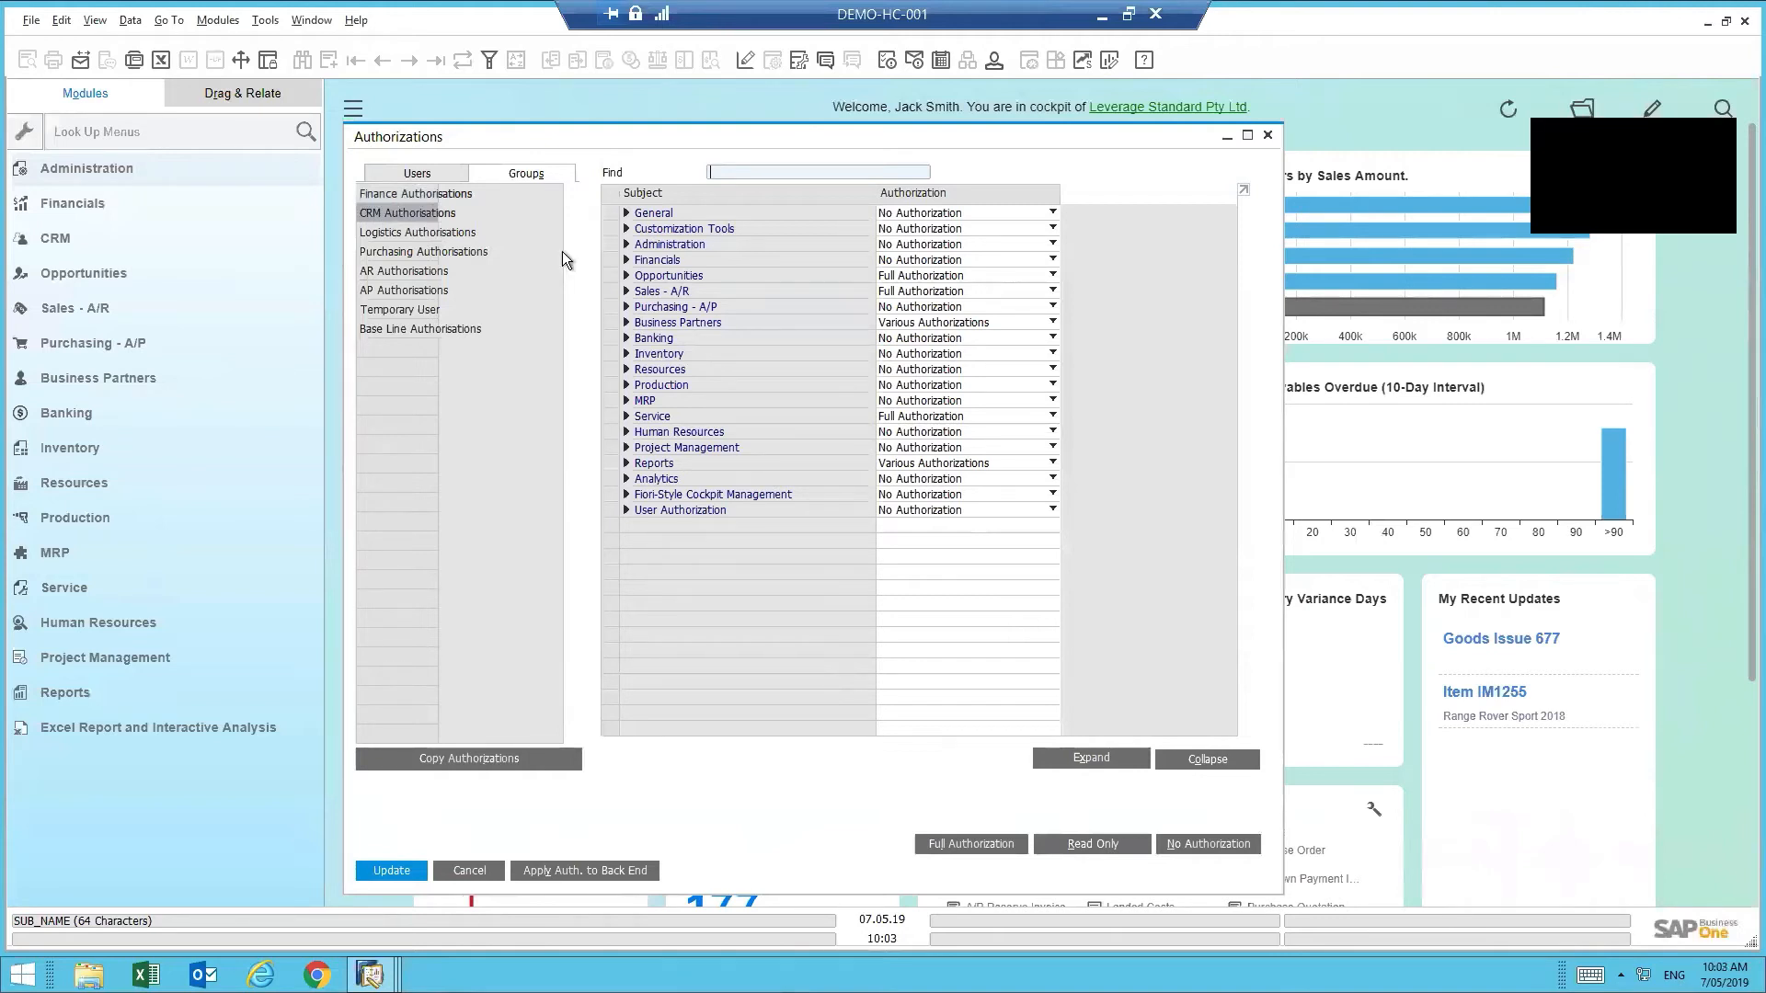
click(372, 234)
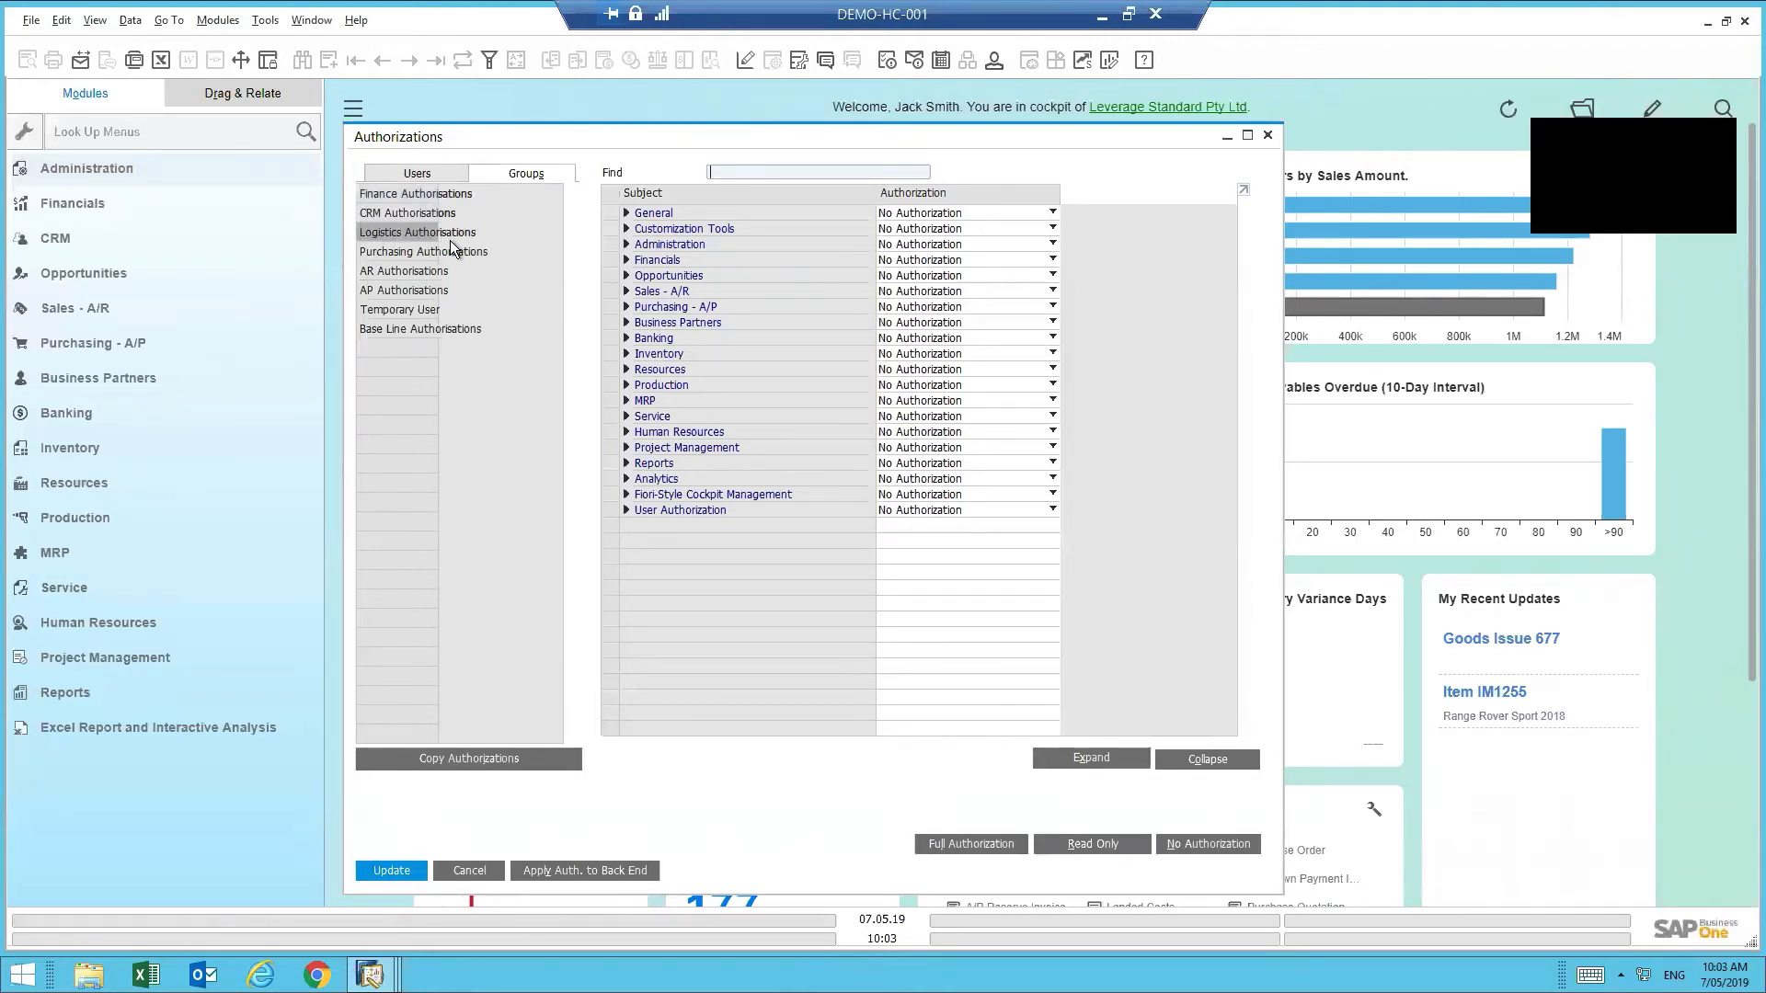
- Open Users - Setup, move to the next user, and bring up the User Groups list
click(102, 169)
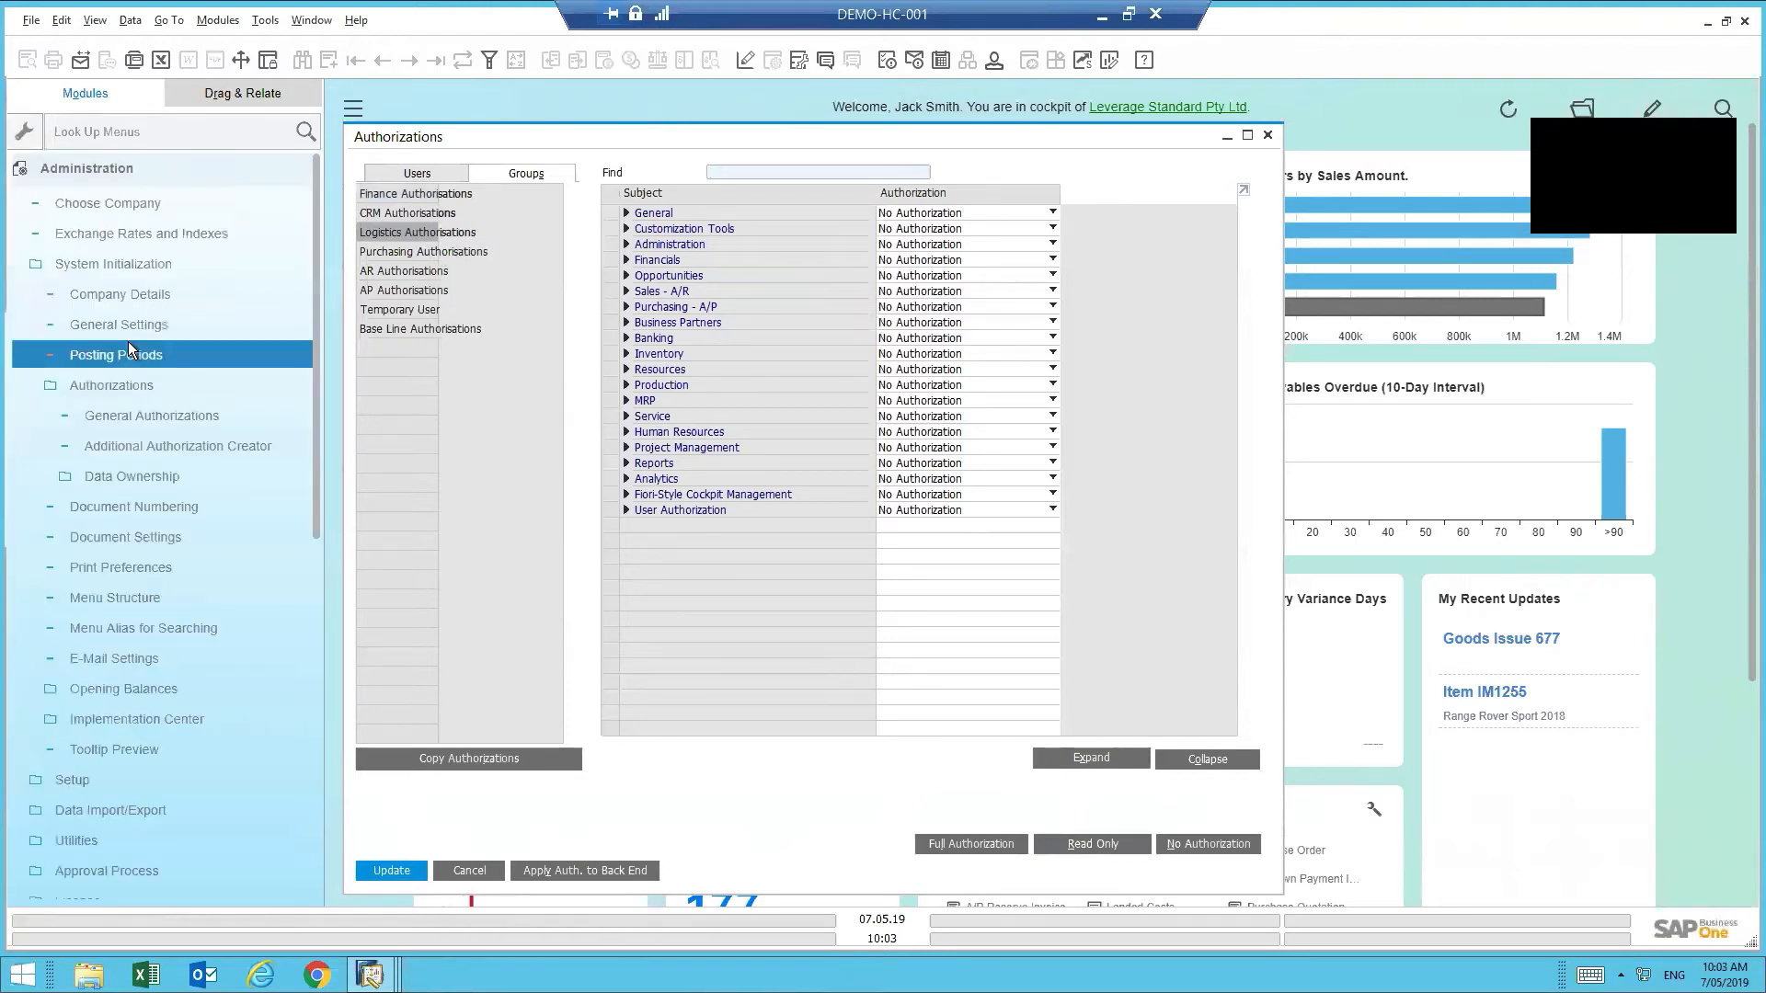
click(102, 268)
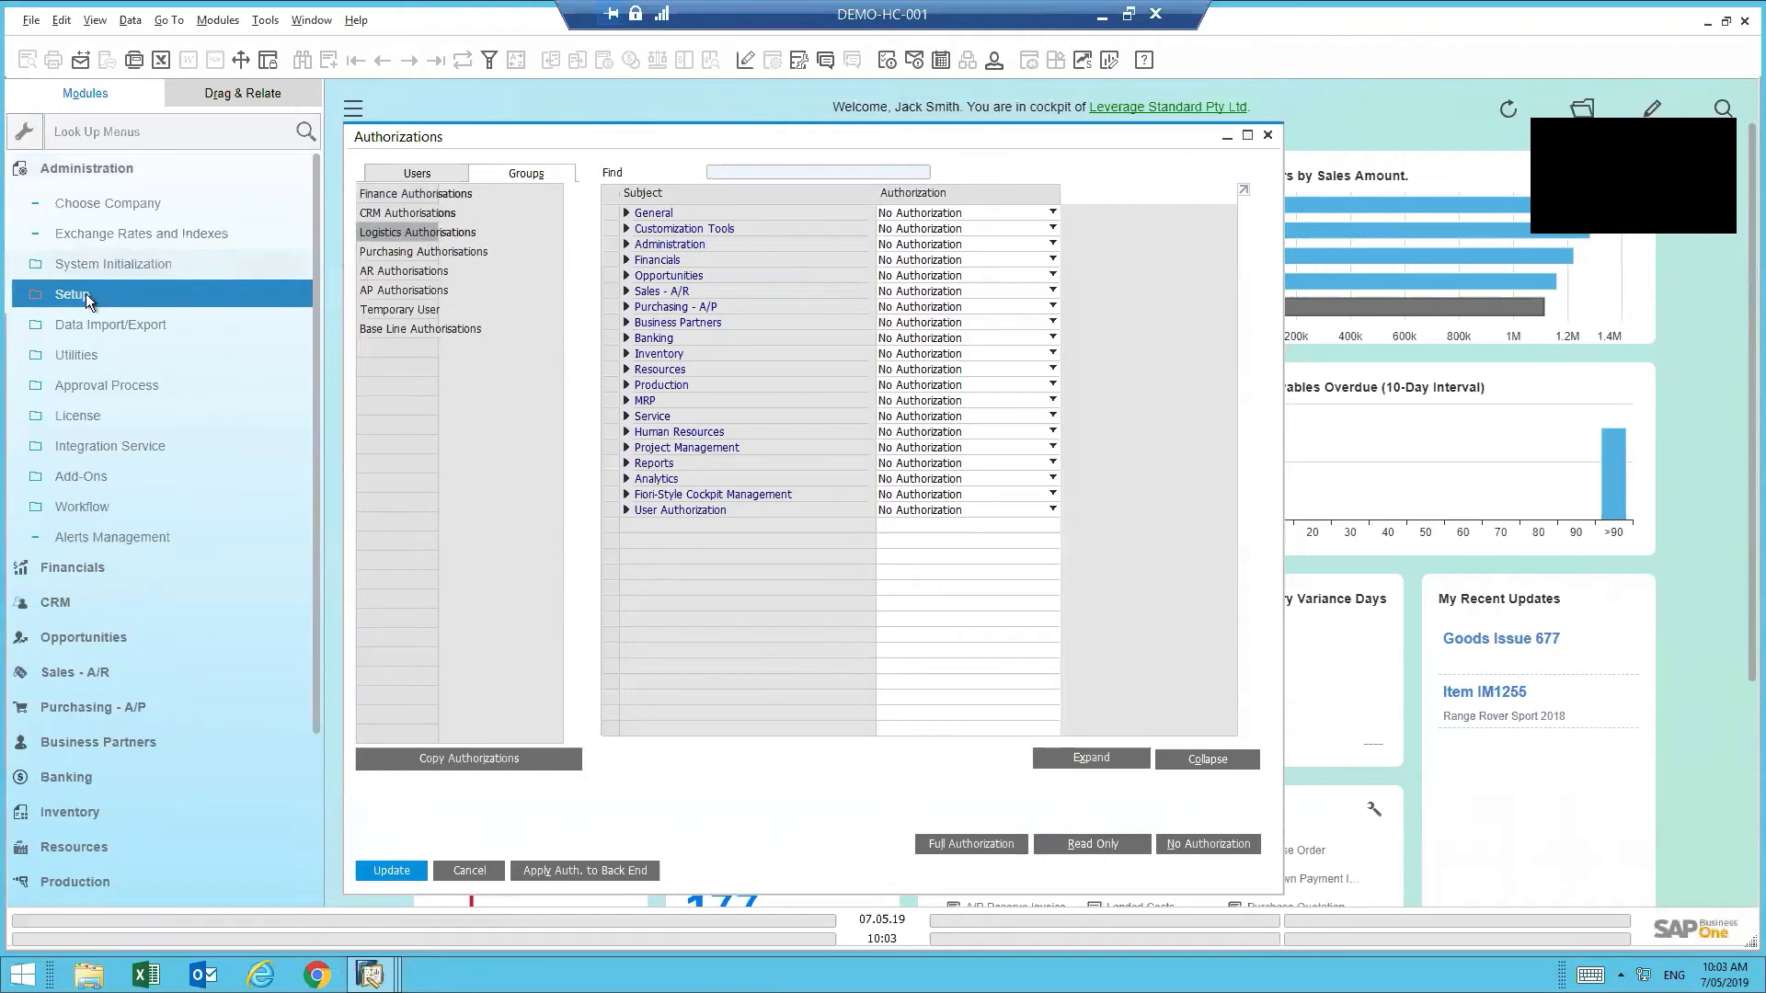
click(85, 294)
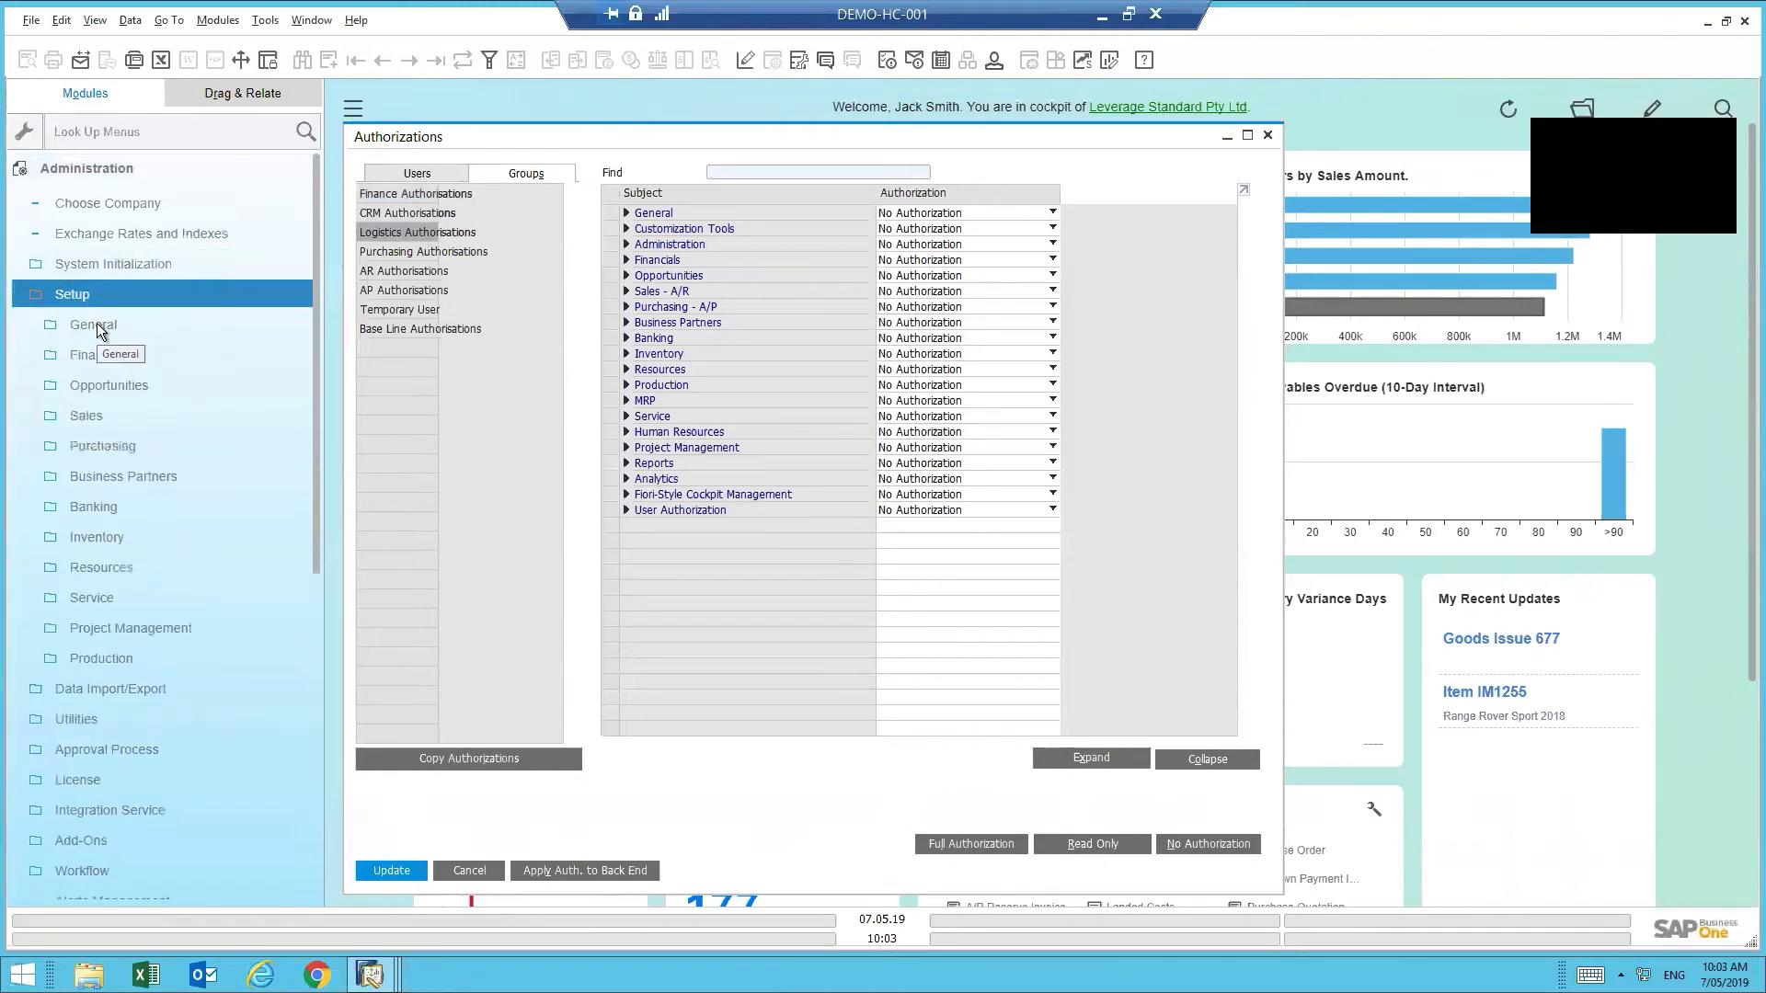
click(96, 323)
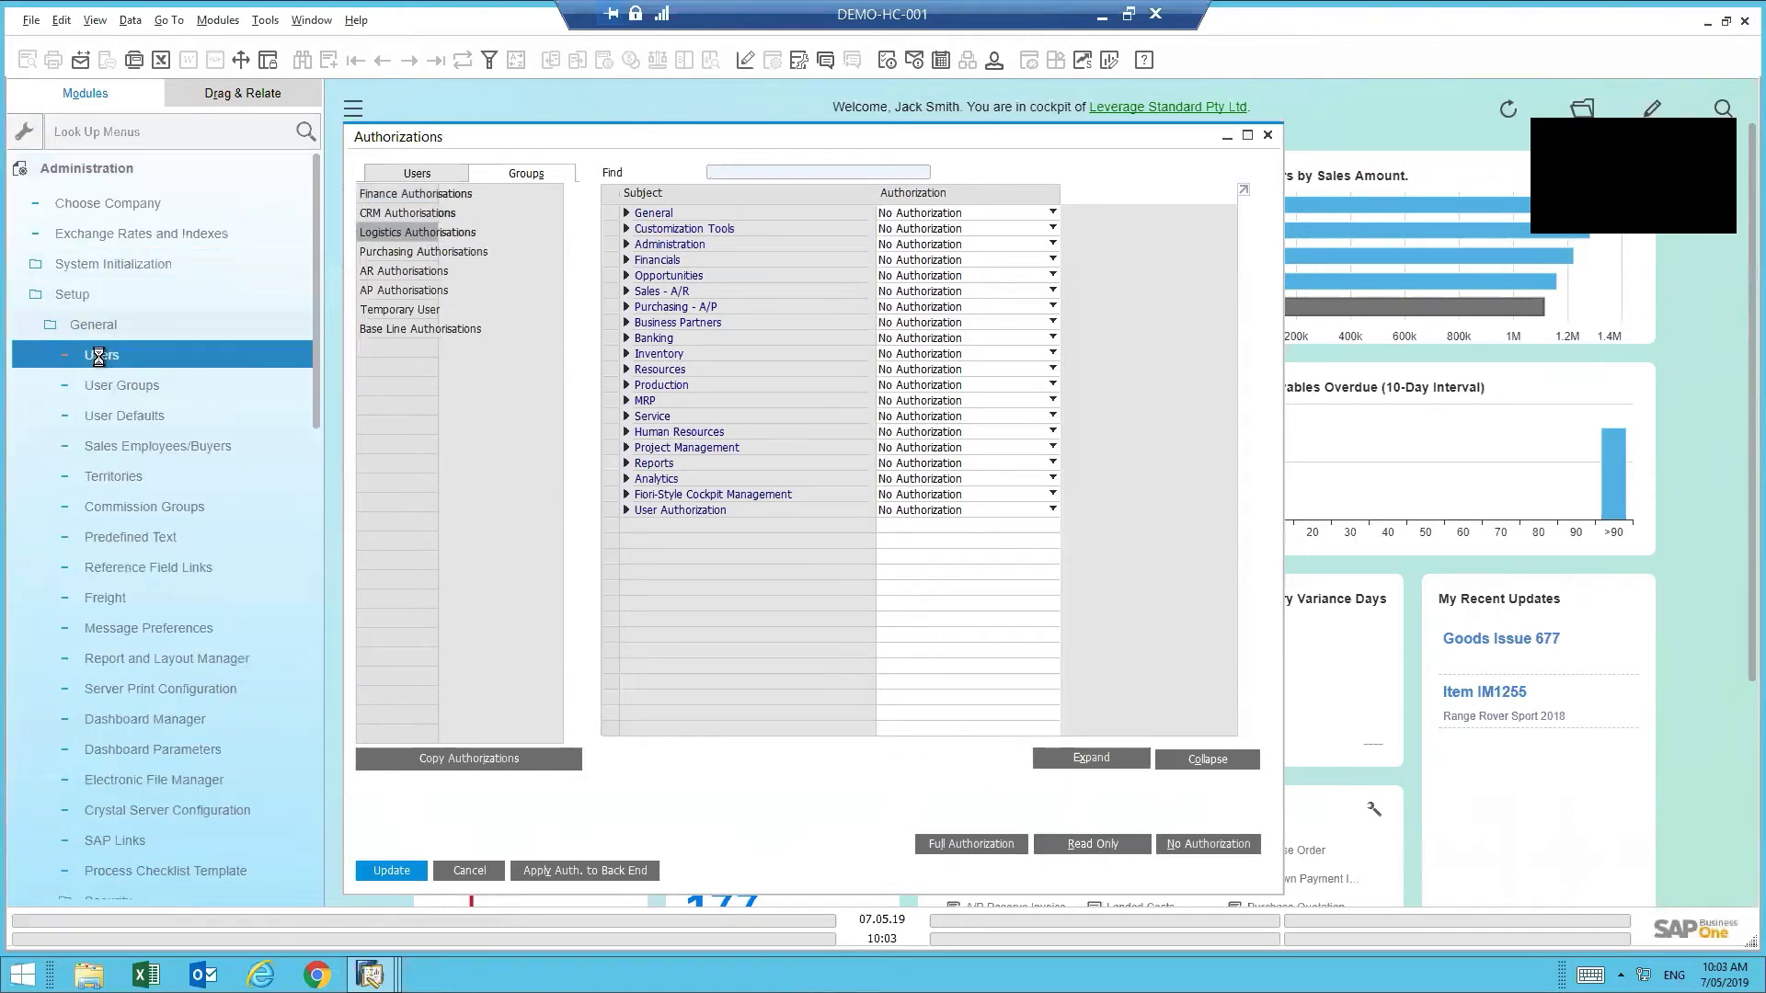
click(98, 357)
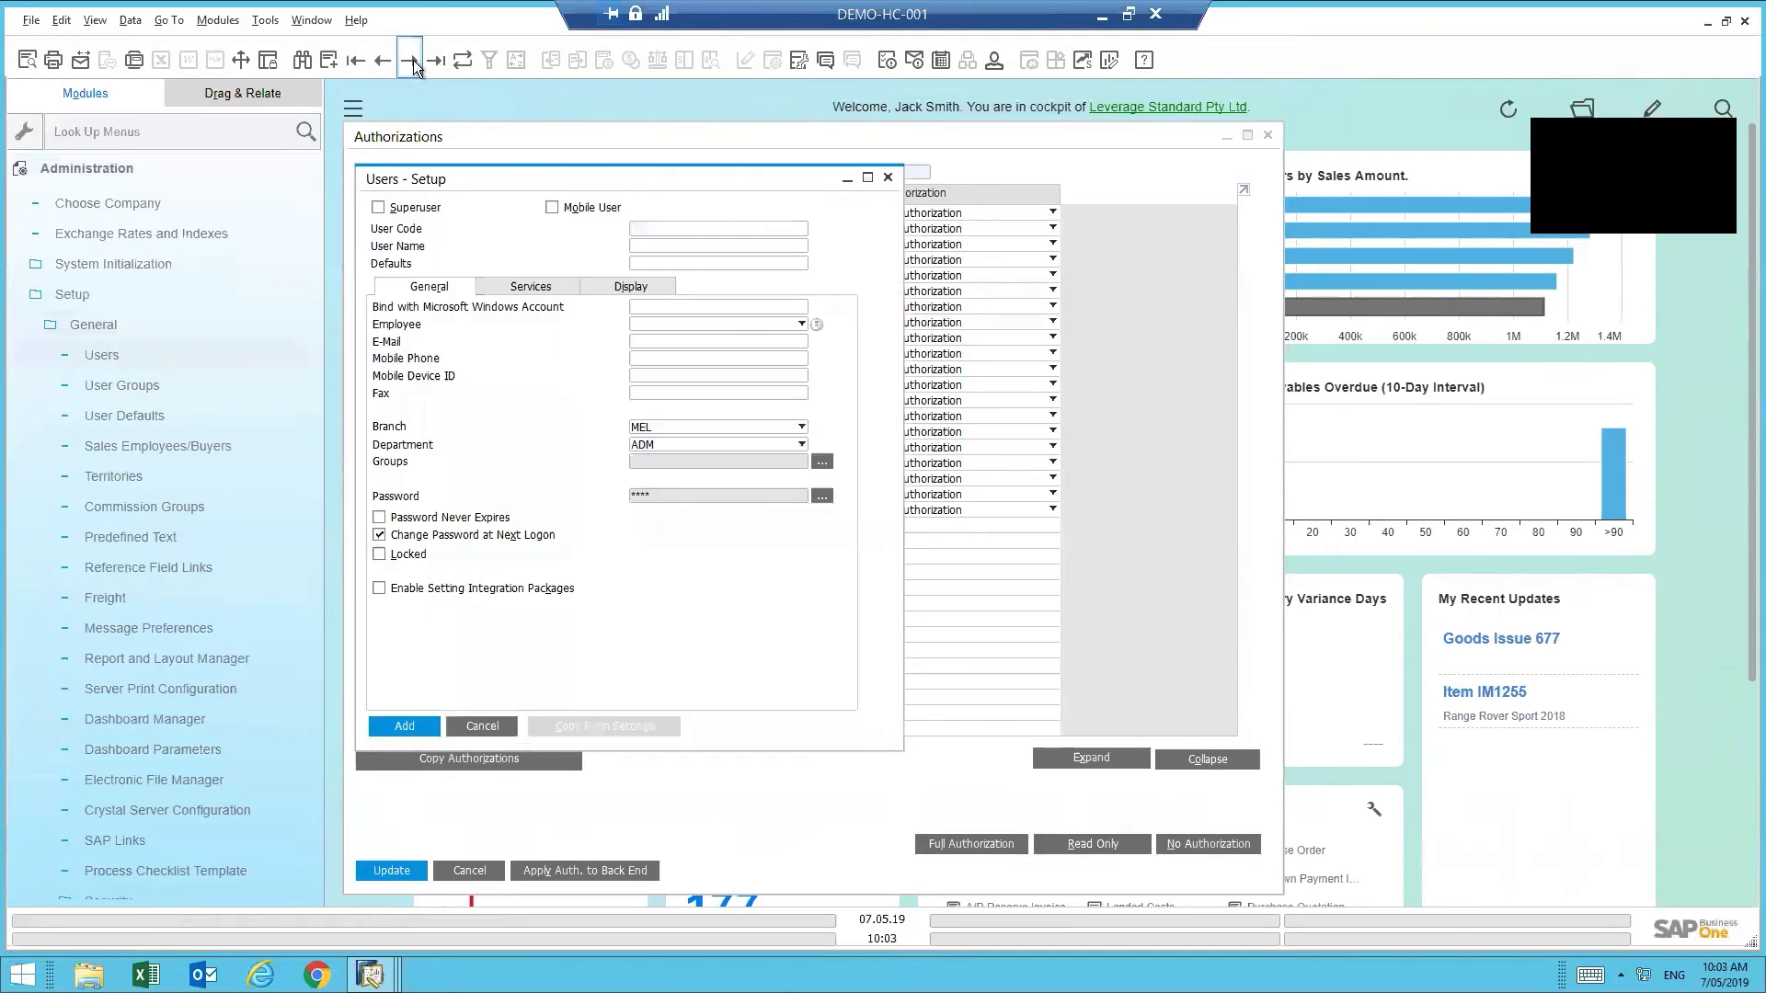
click(412, 59)
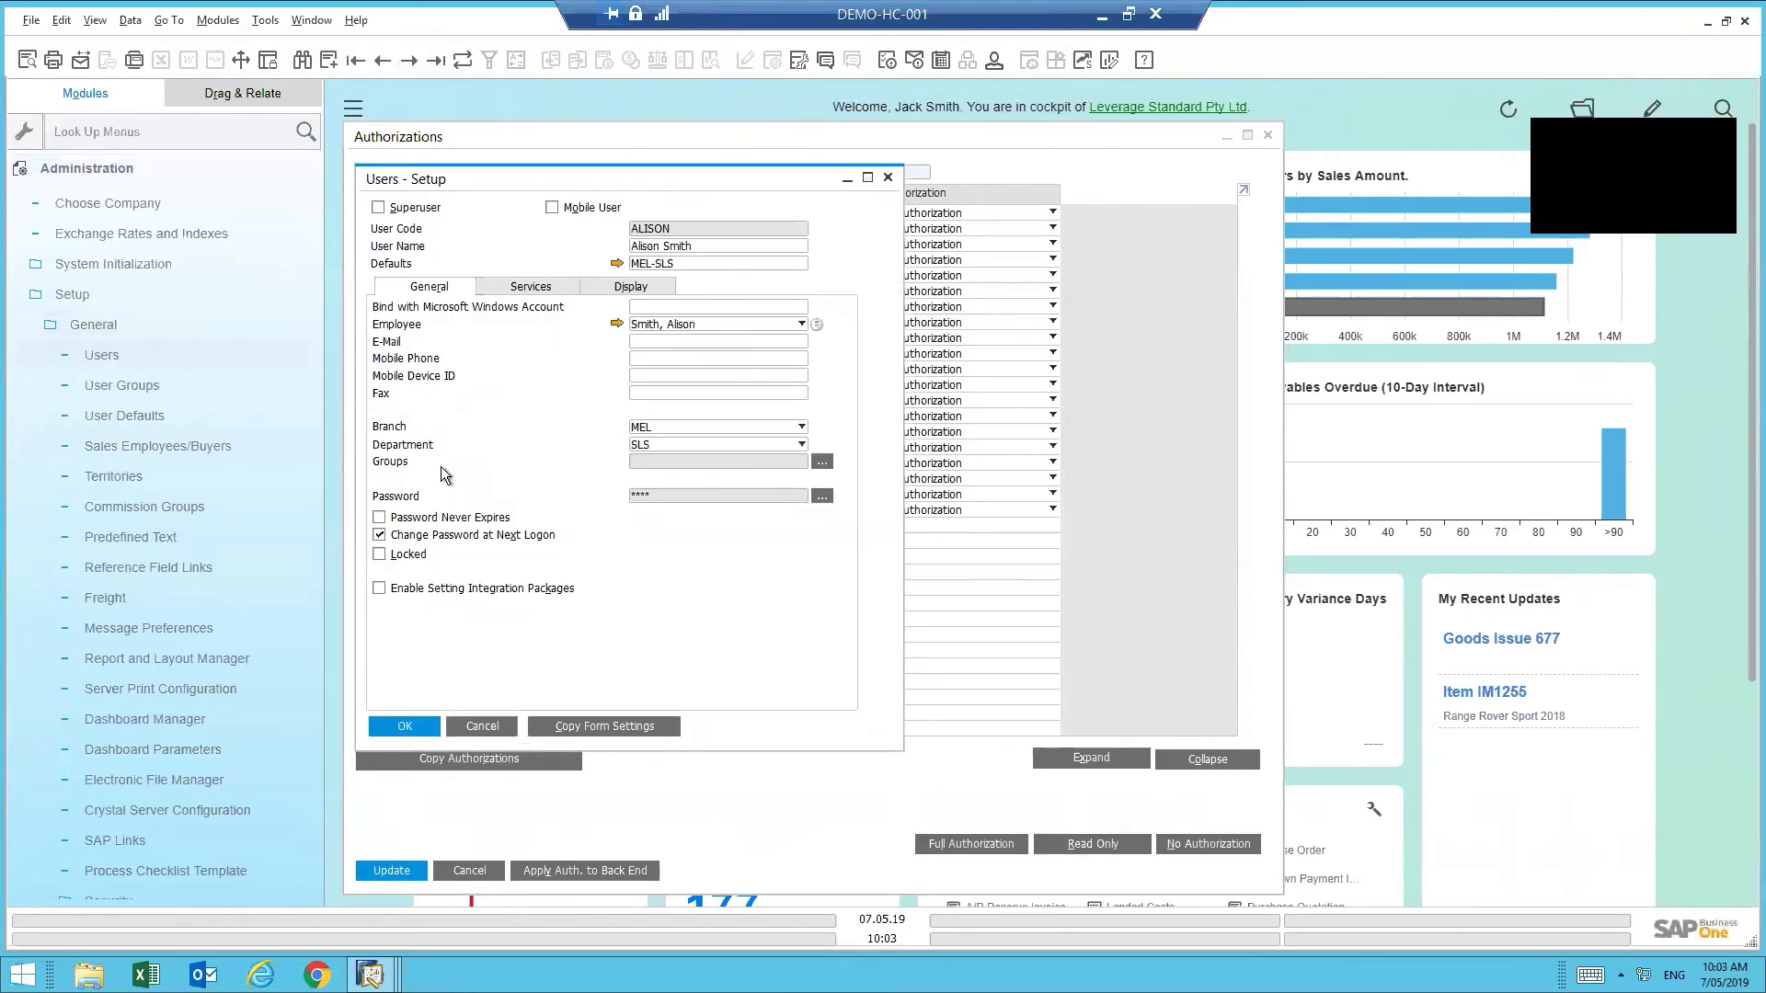
click(822, 462)
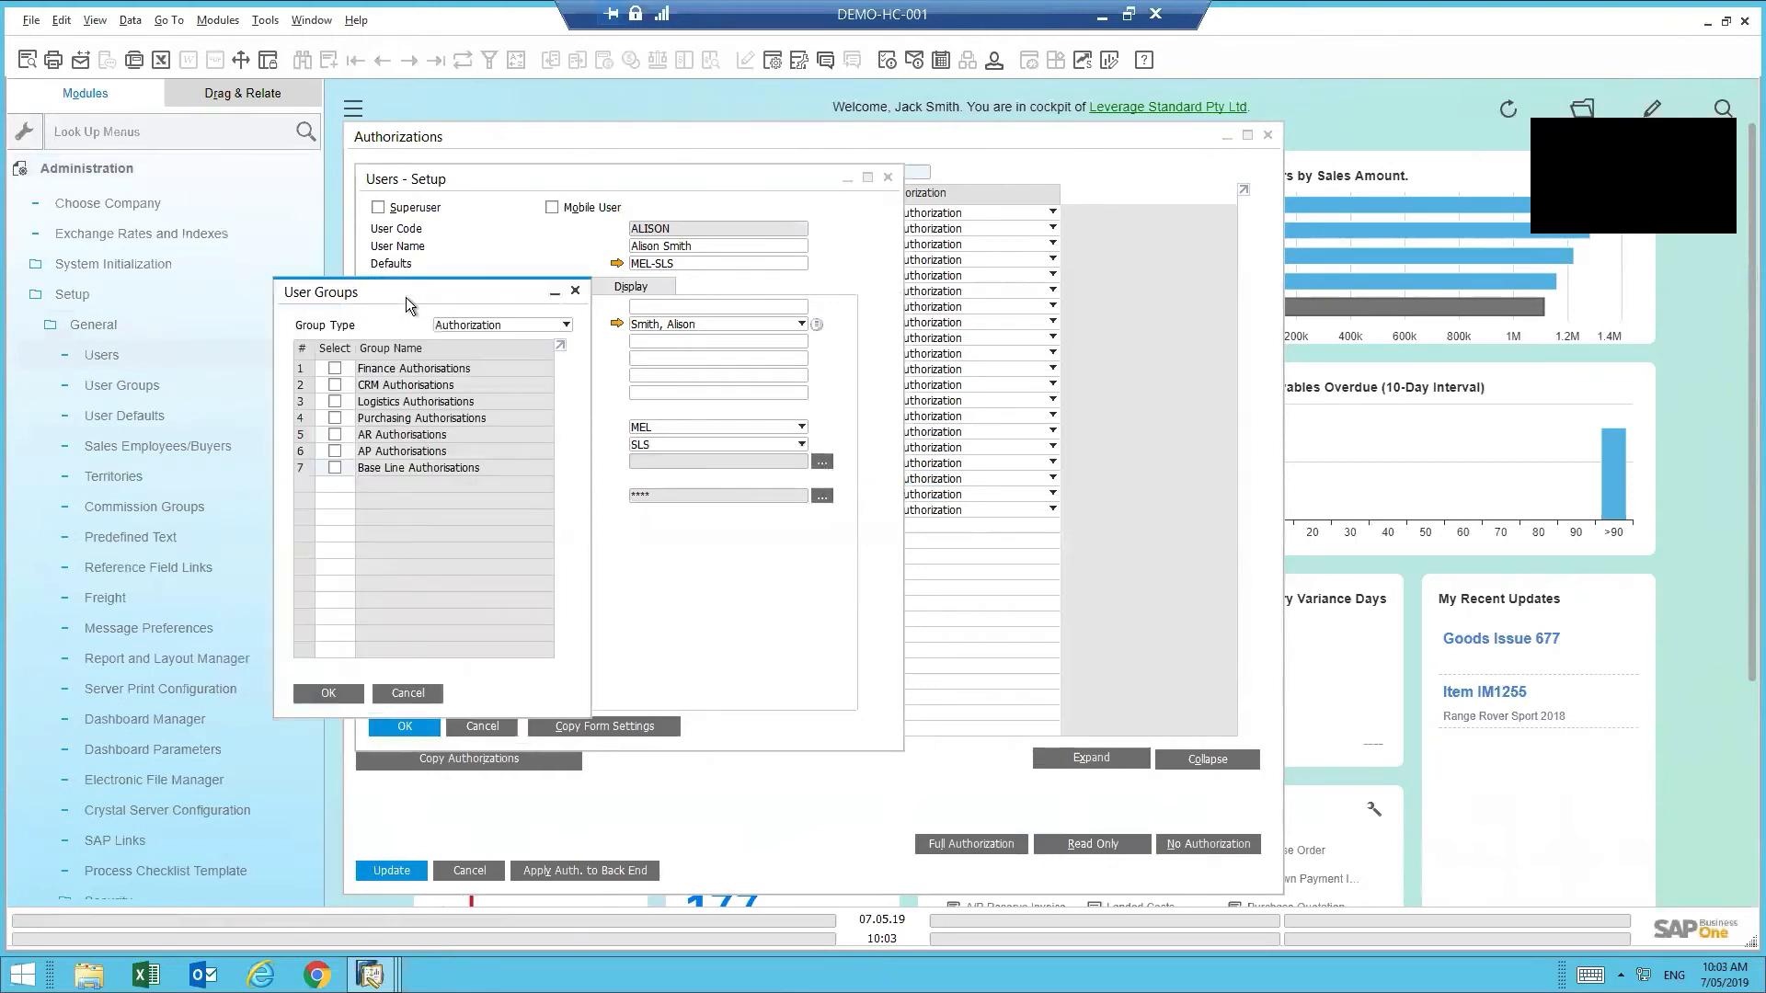
drag(405, 296, 643, 339)
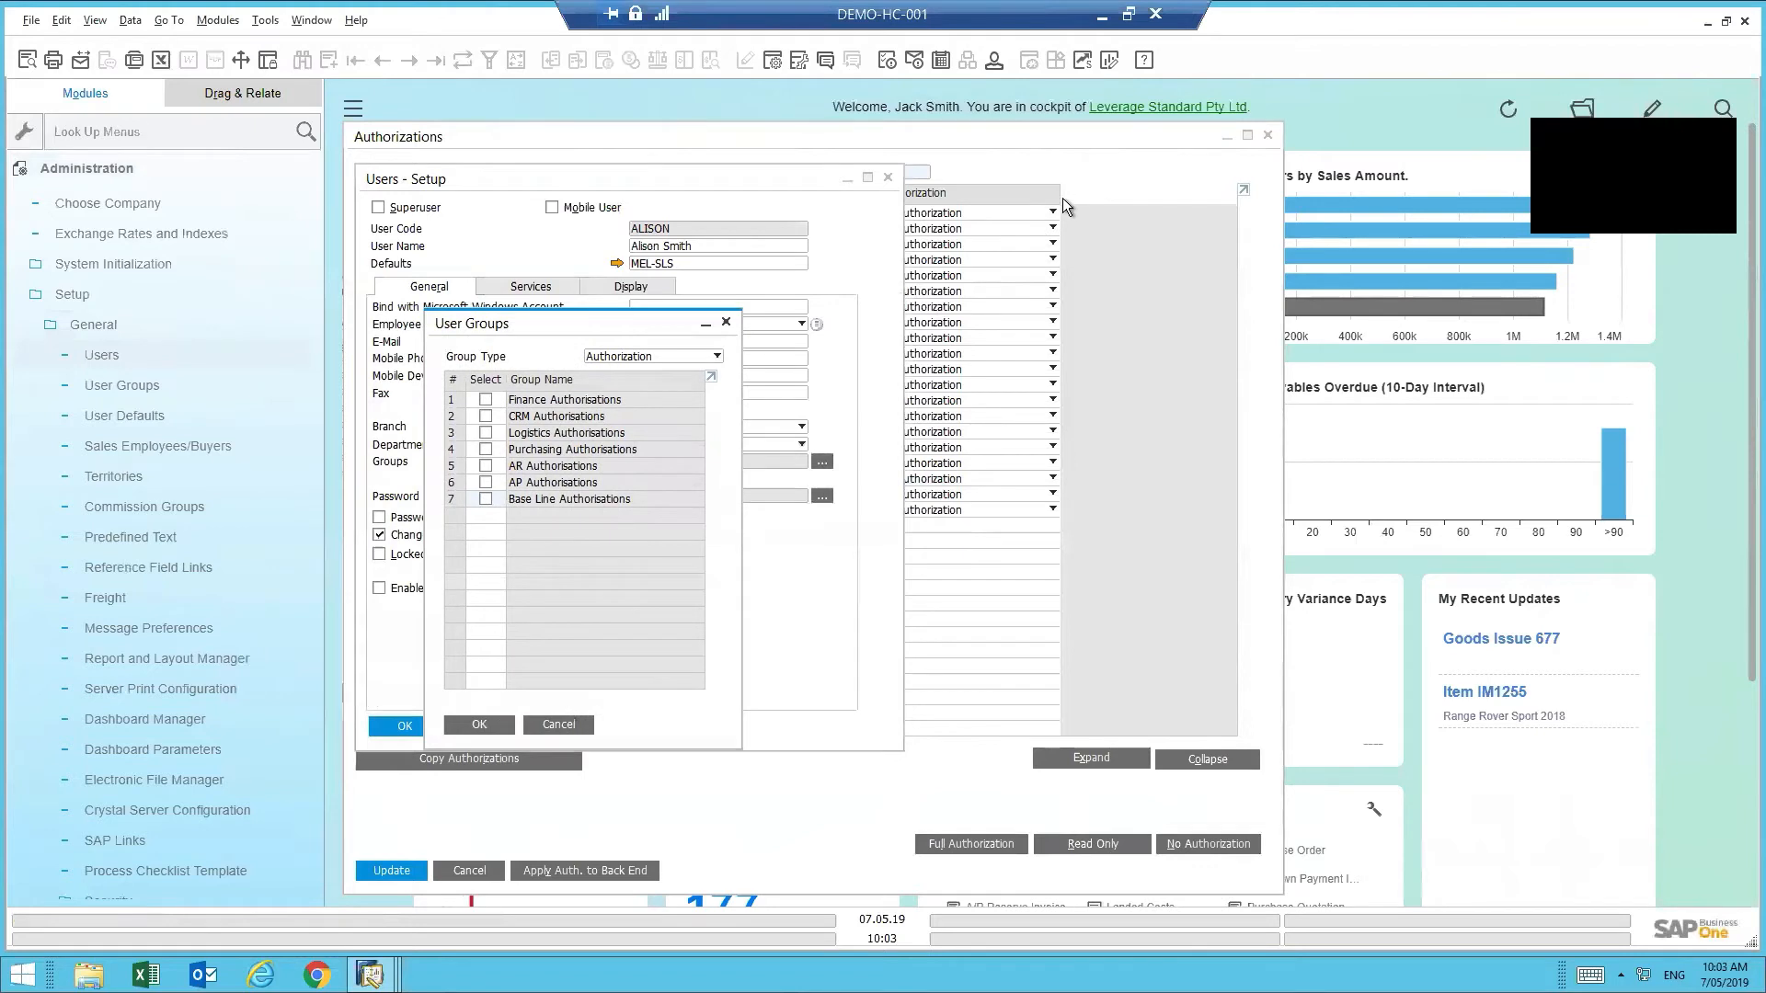
- Check the CRM Authorisations group's permissions in the Authorizations window, then minimize it
click(1096, 158)
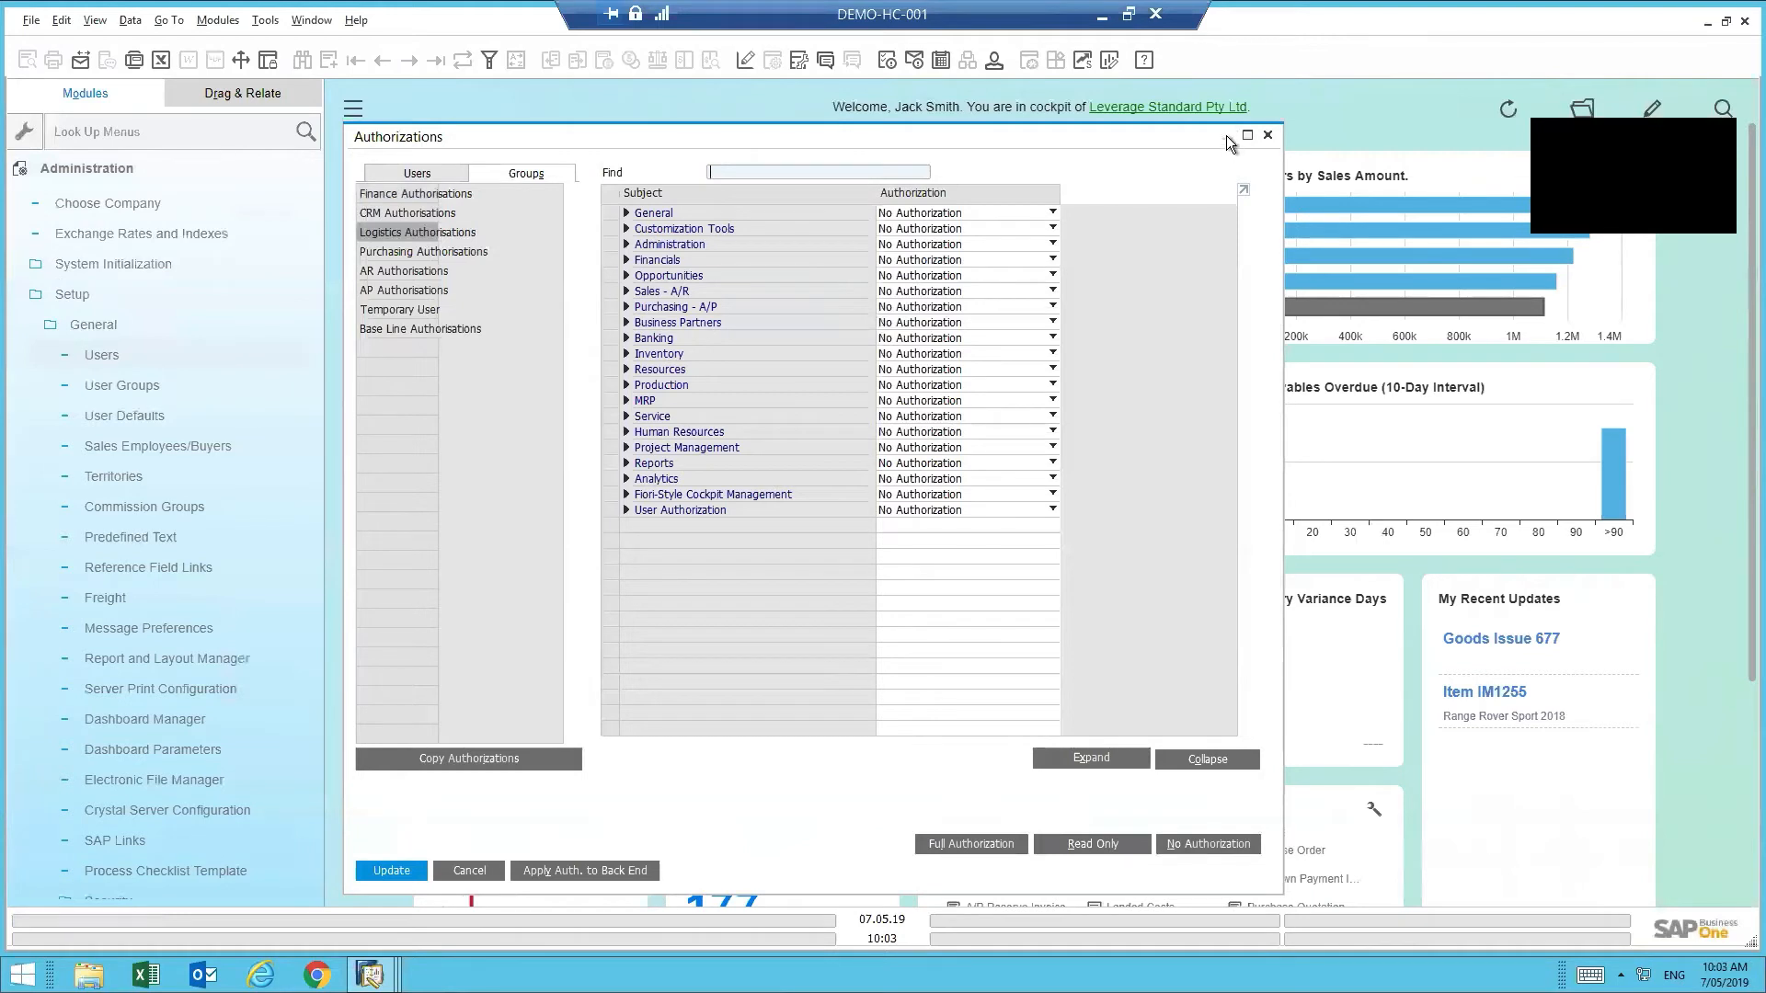
click(409, 217)
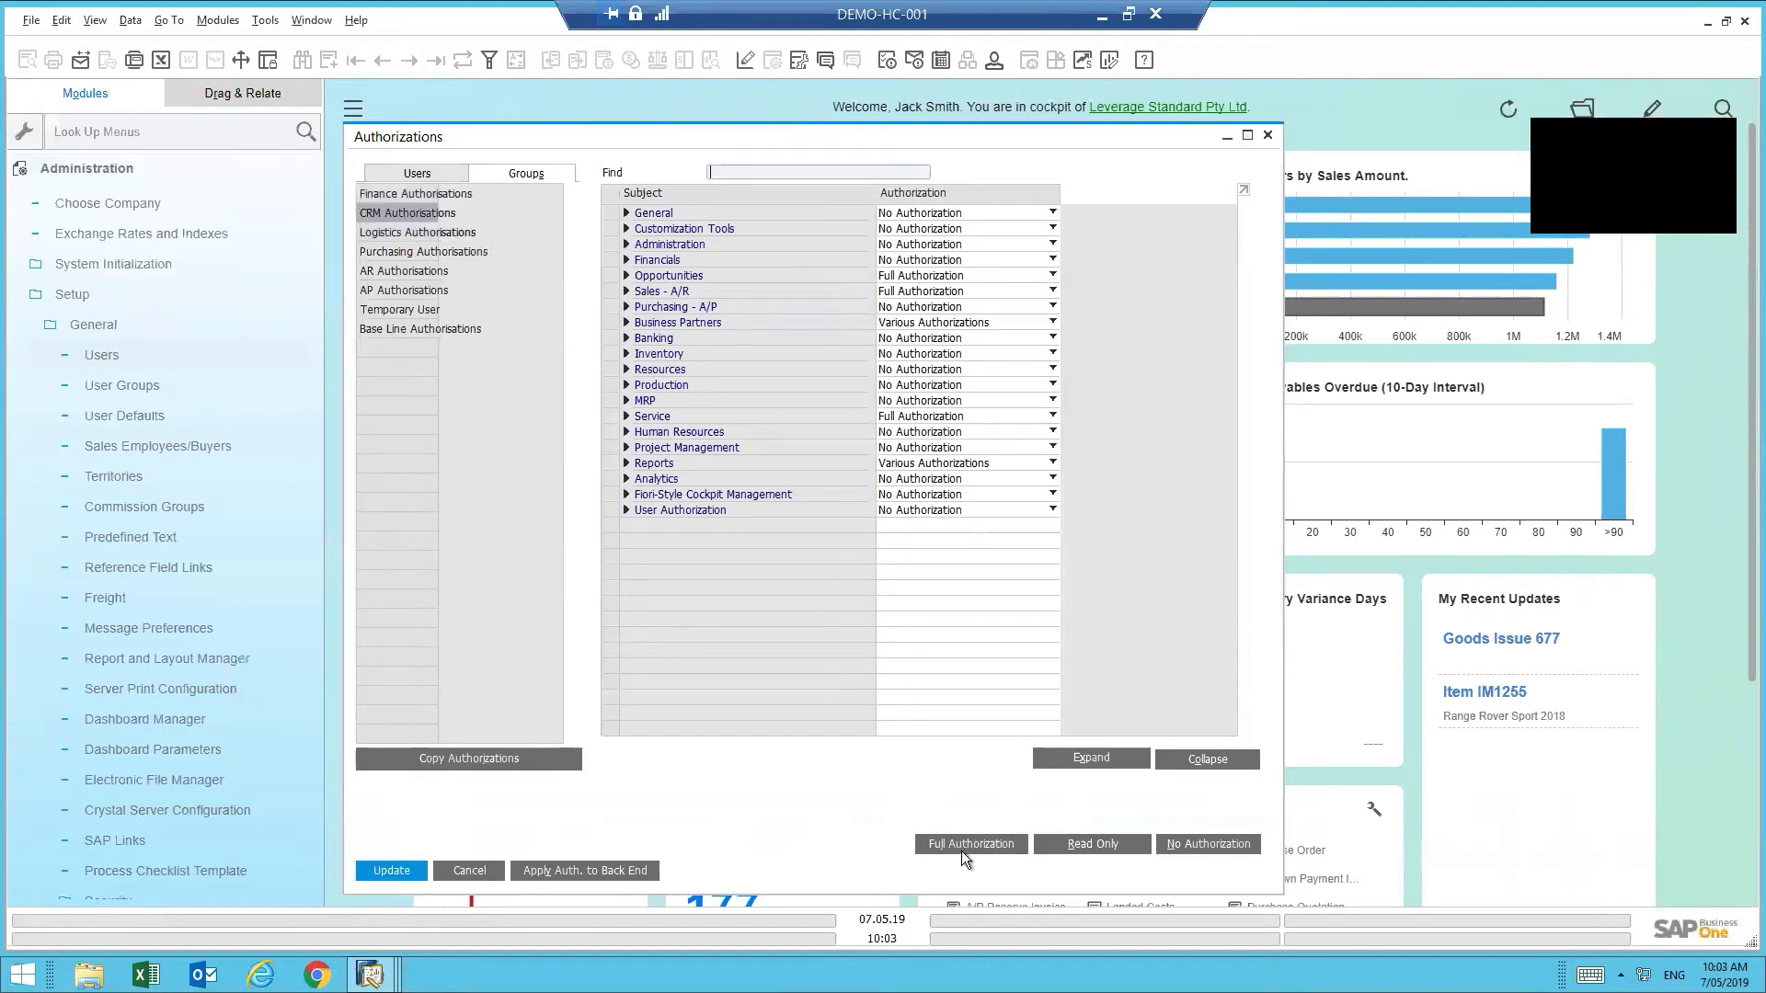
click(1221, 137)
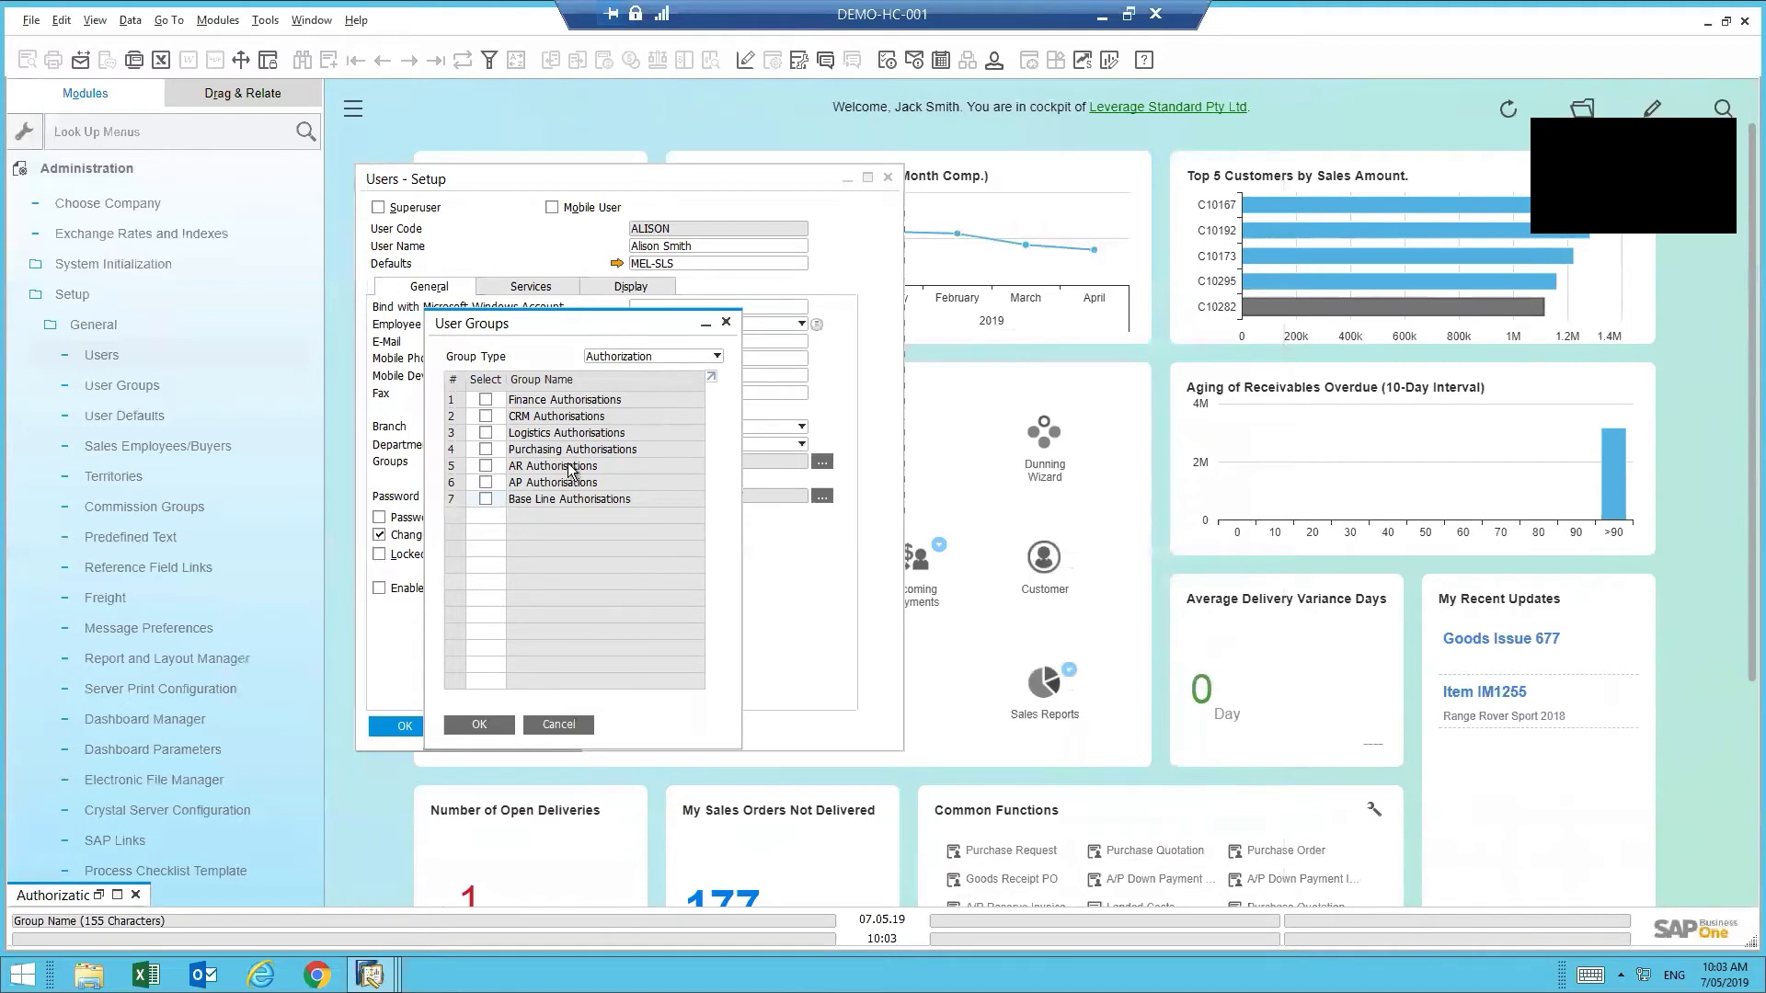
- Tick CRM, AR, Logistics and Base Line Authorisations for the user, then restore Authorizations
click(486, 416)
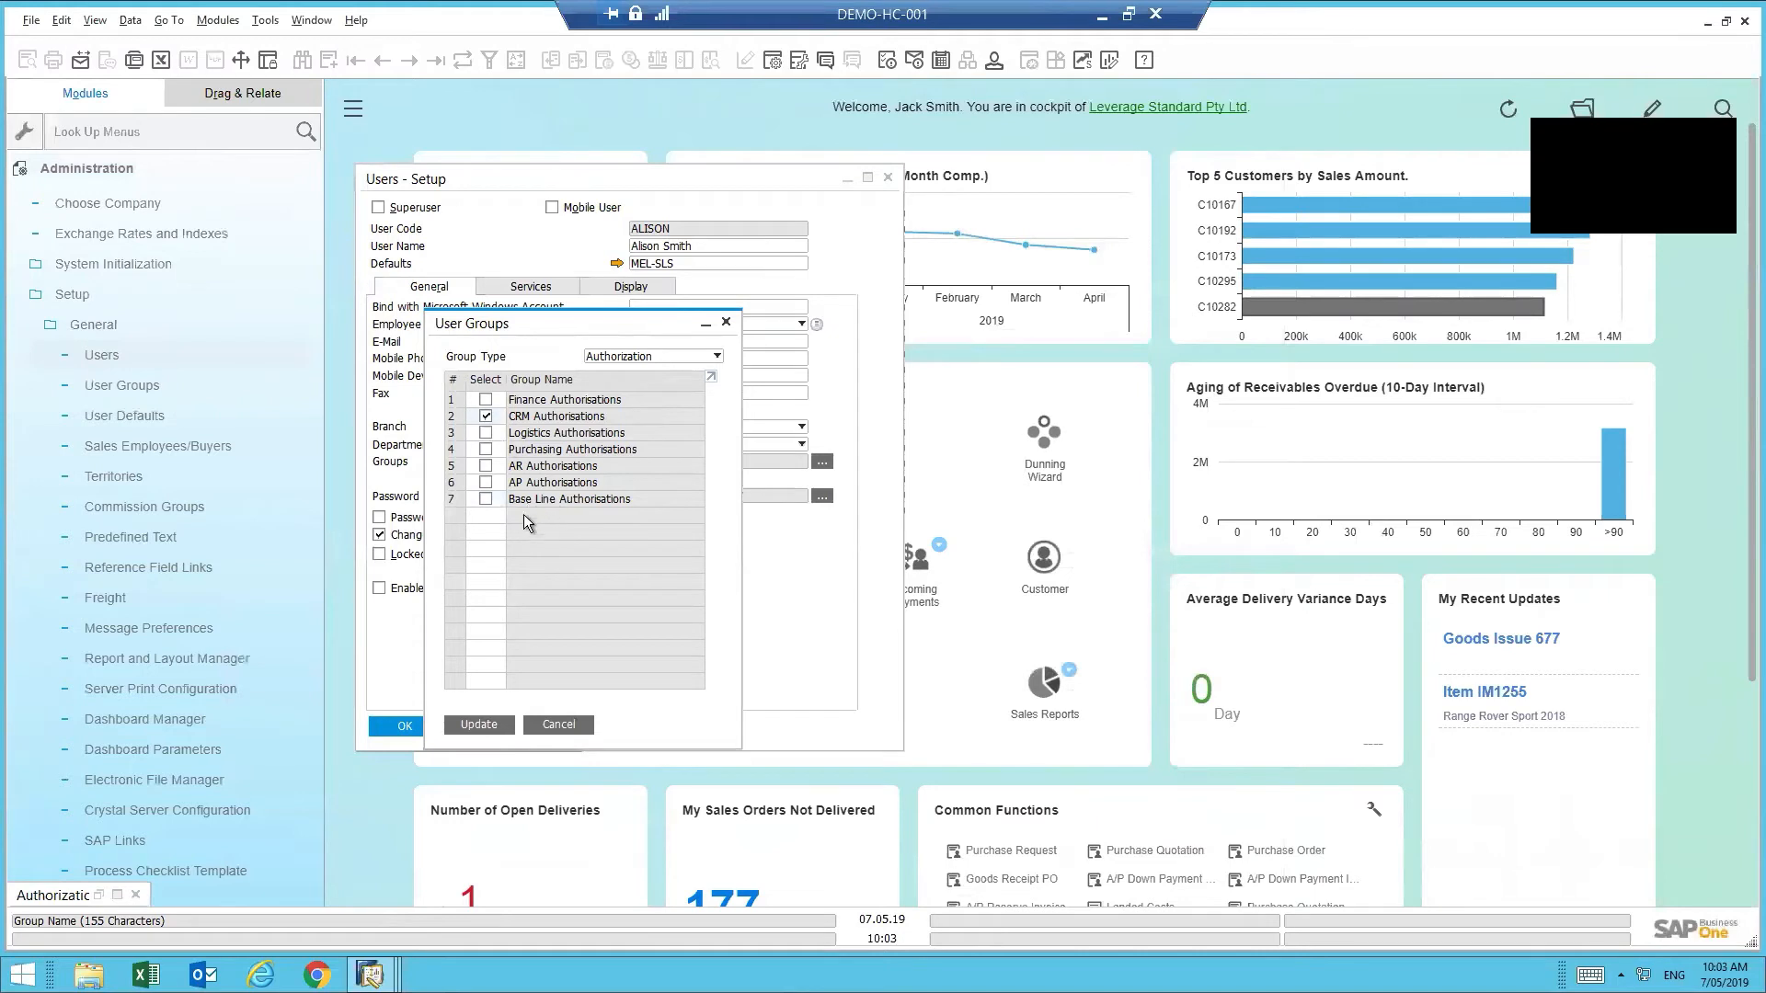
click(486, 466)
click(487, 434)
click(487, 501)
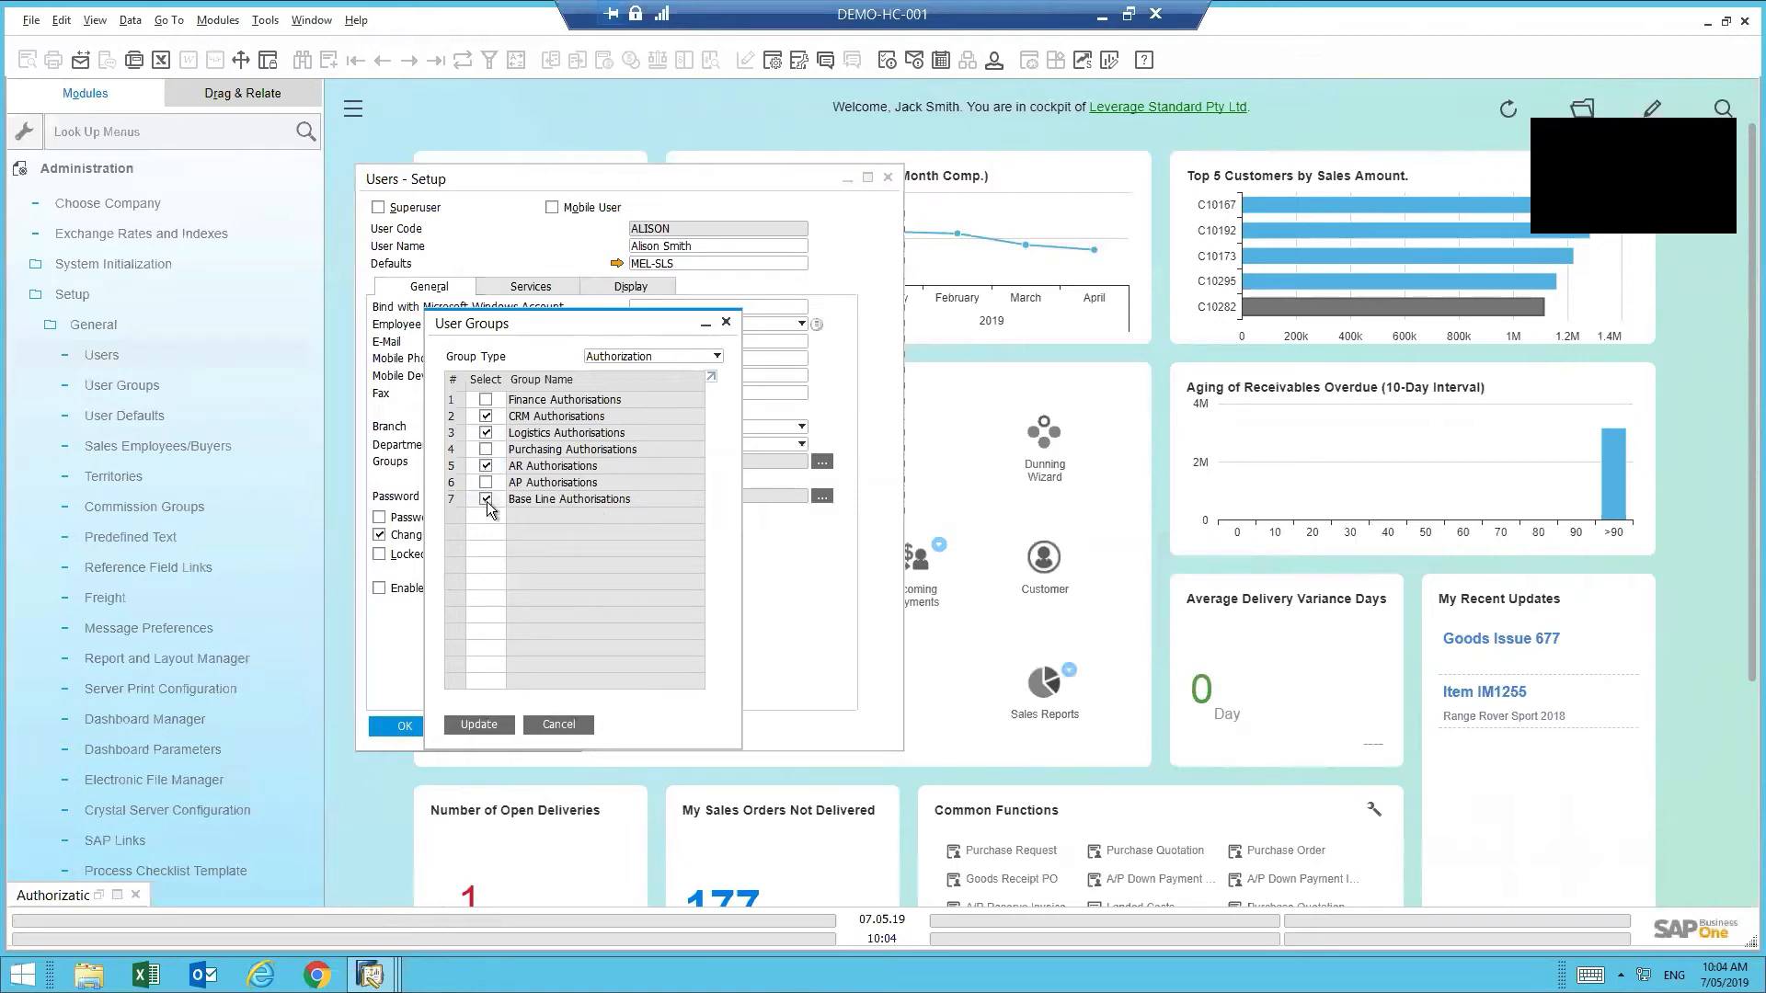
click(118, 896)
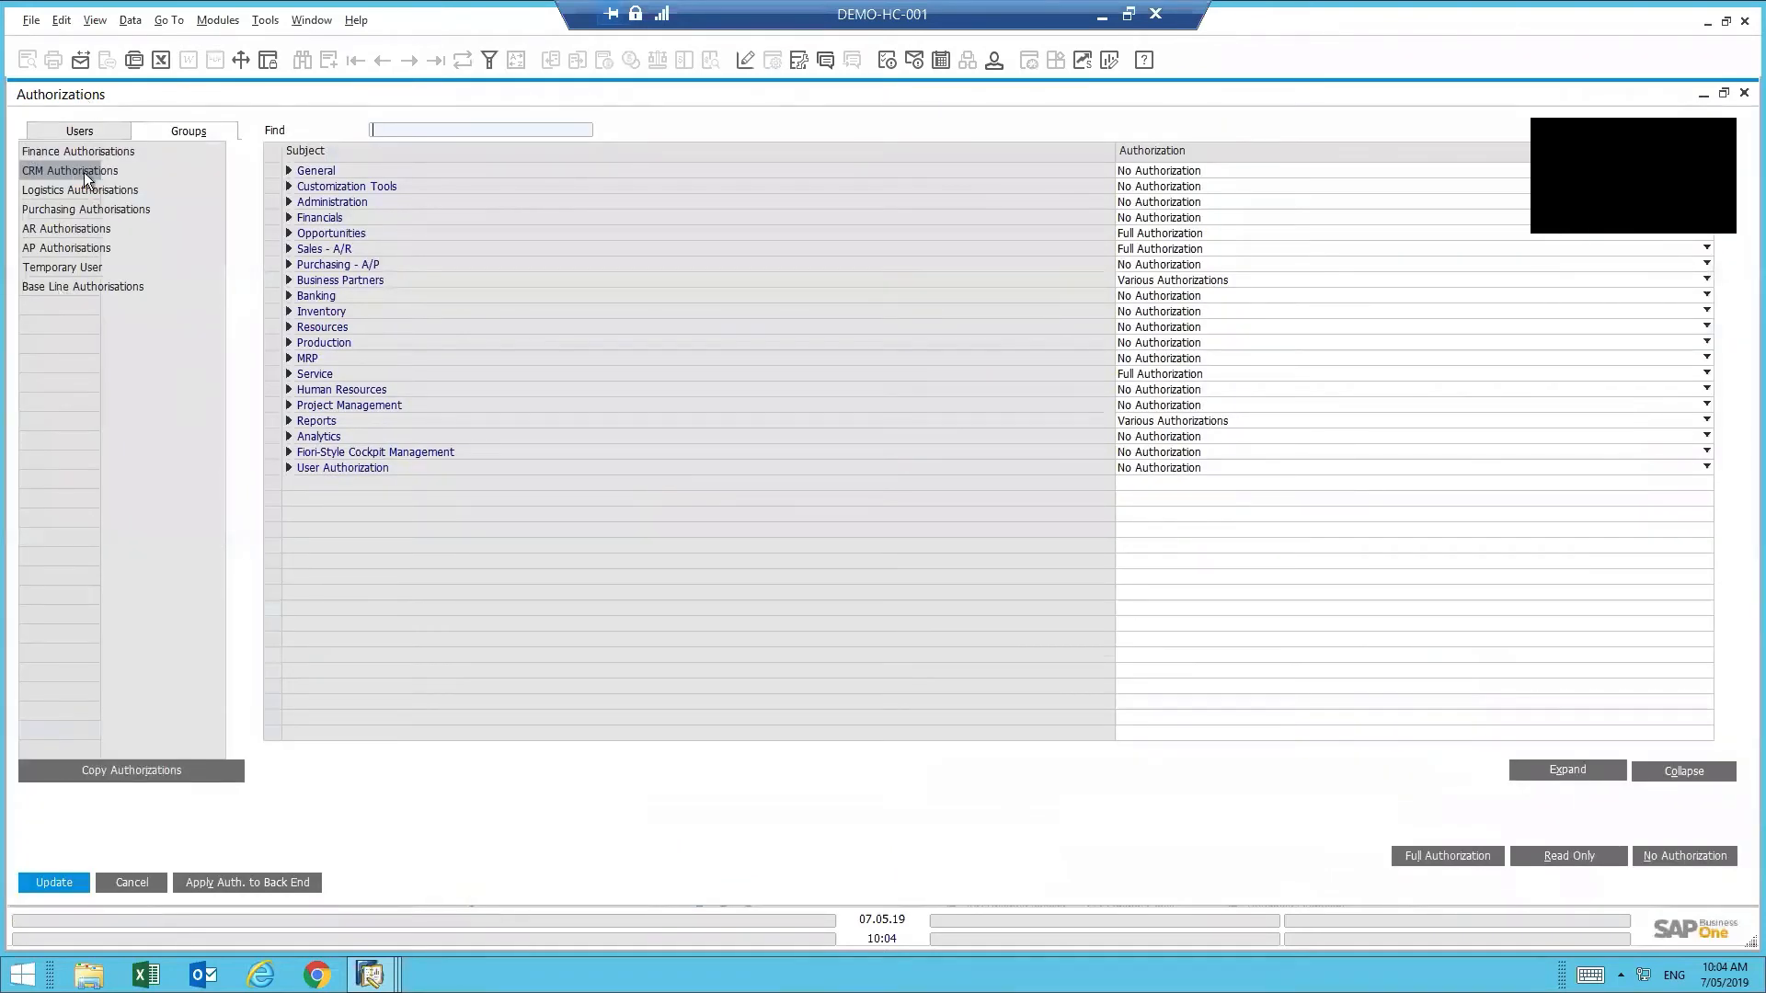
- View the Base Line Authorisations group with its General permissions expanded
click(52, 285)
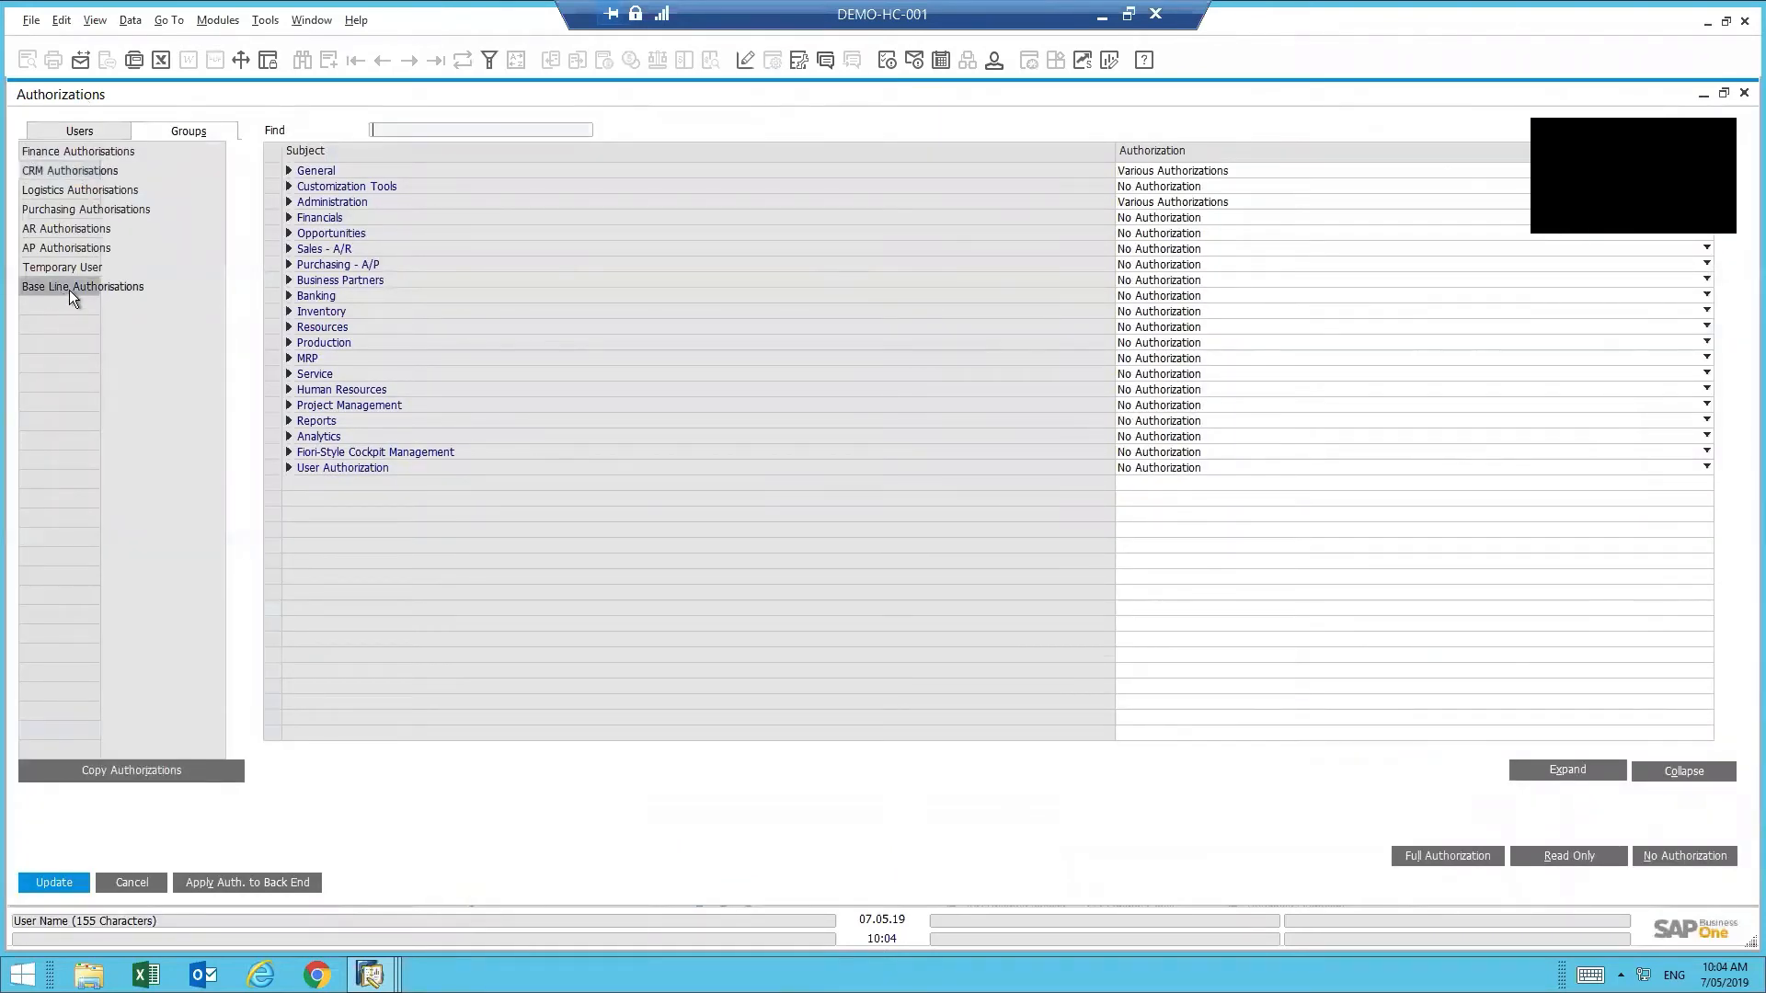
click(288, 172)
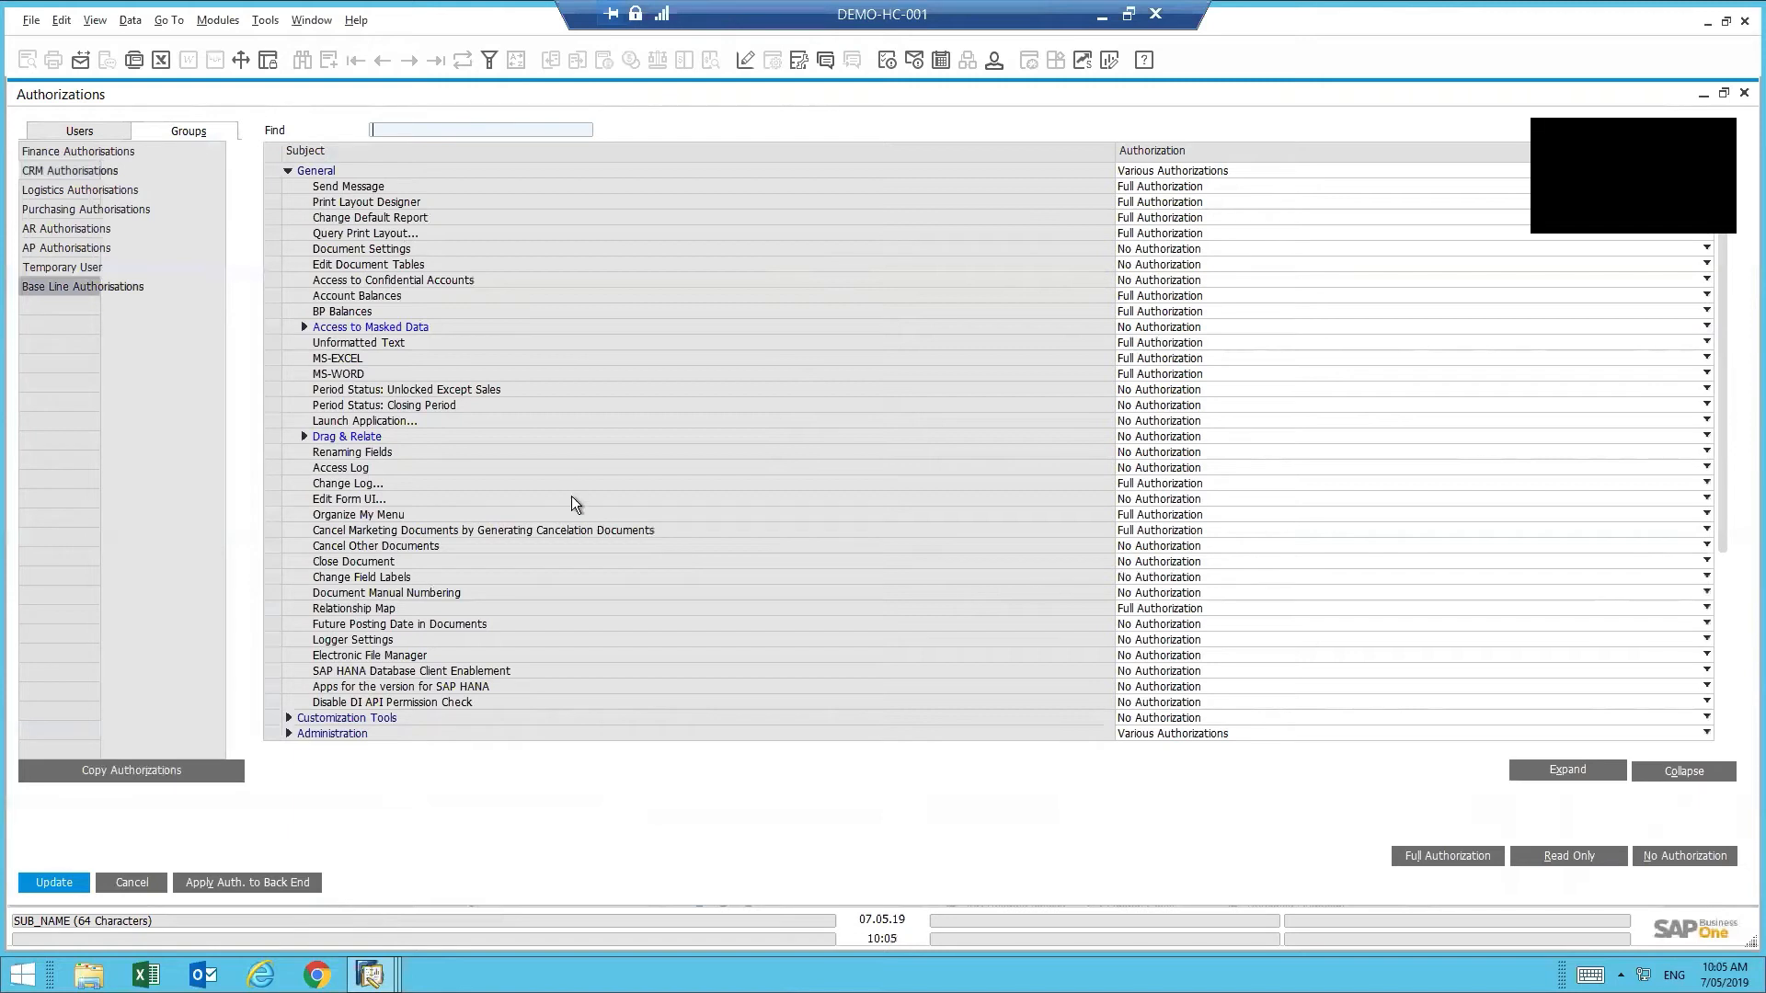
scroll(576, 501, down, 3)
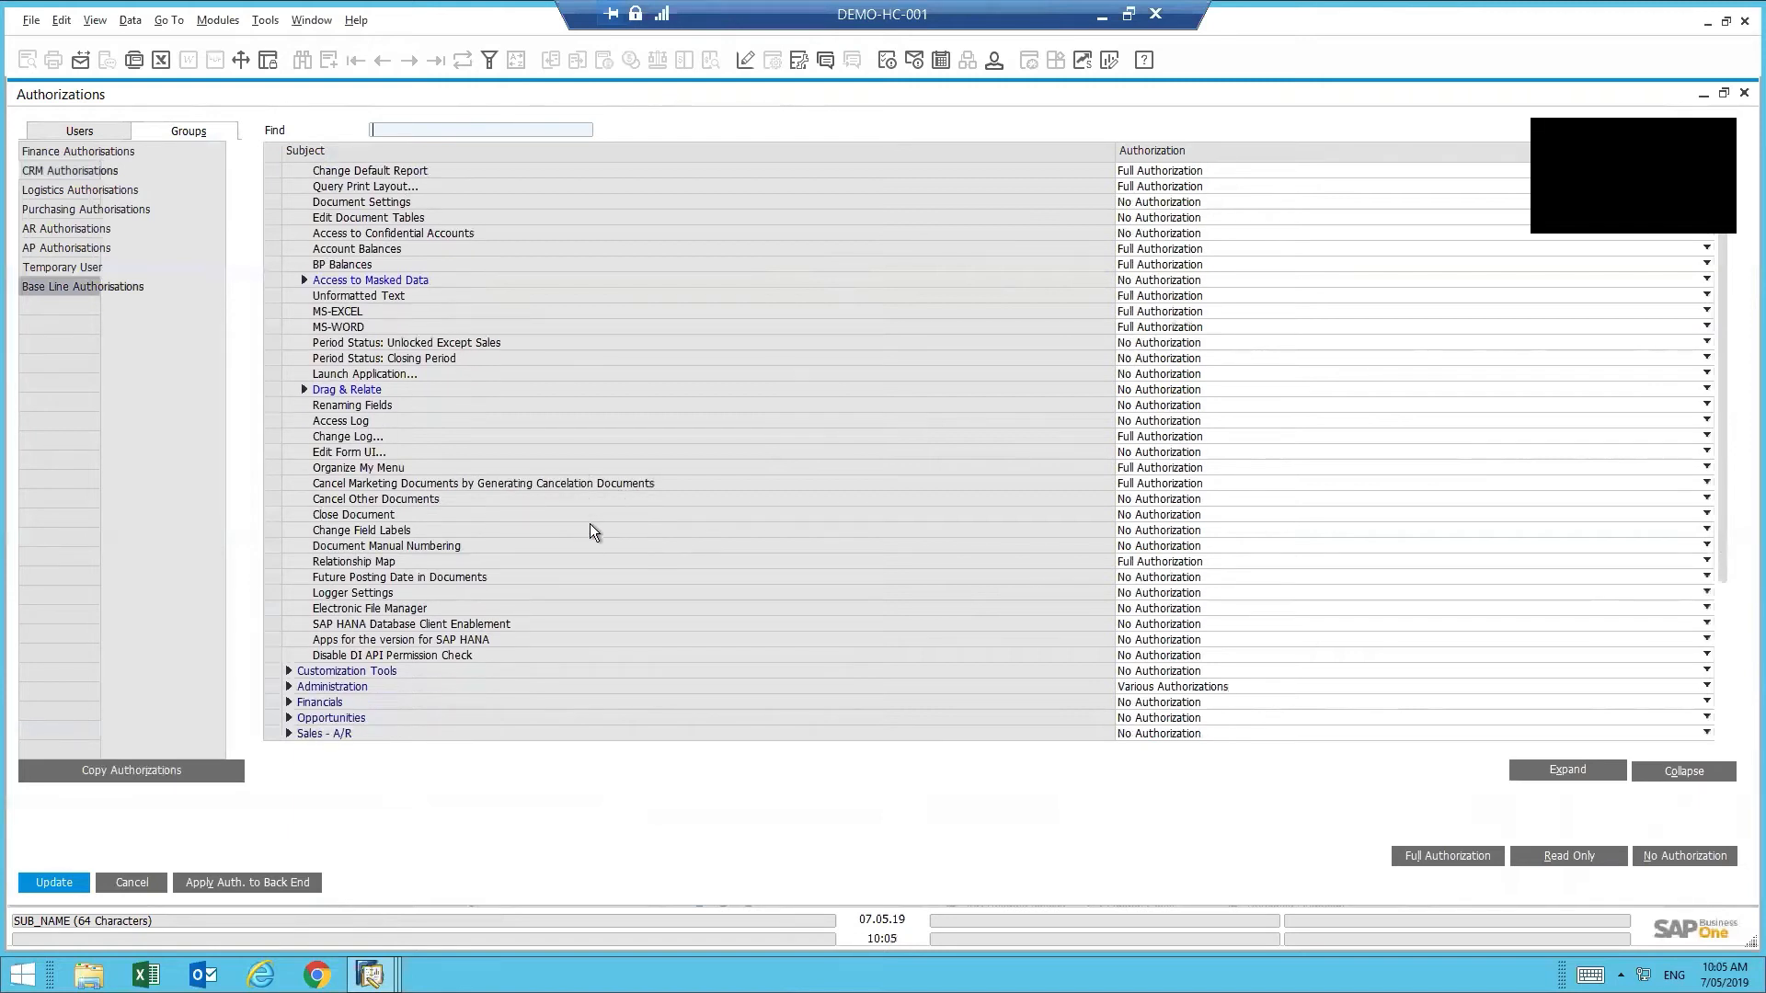
scroll(590, 534, down, 1)
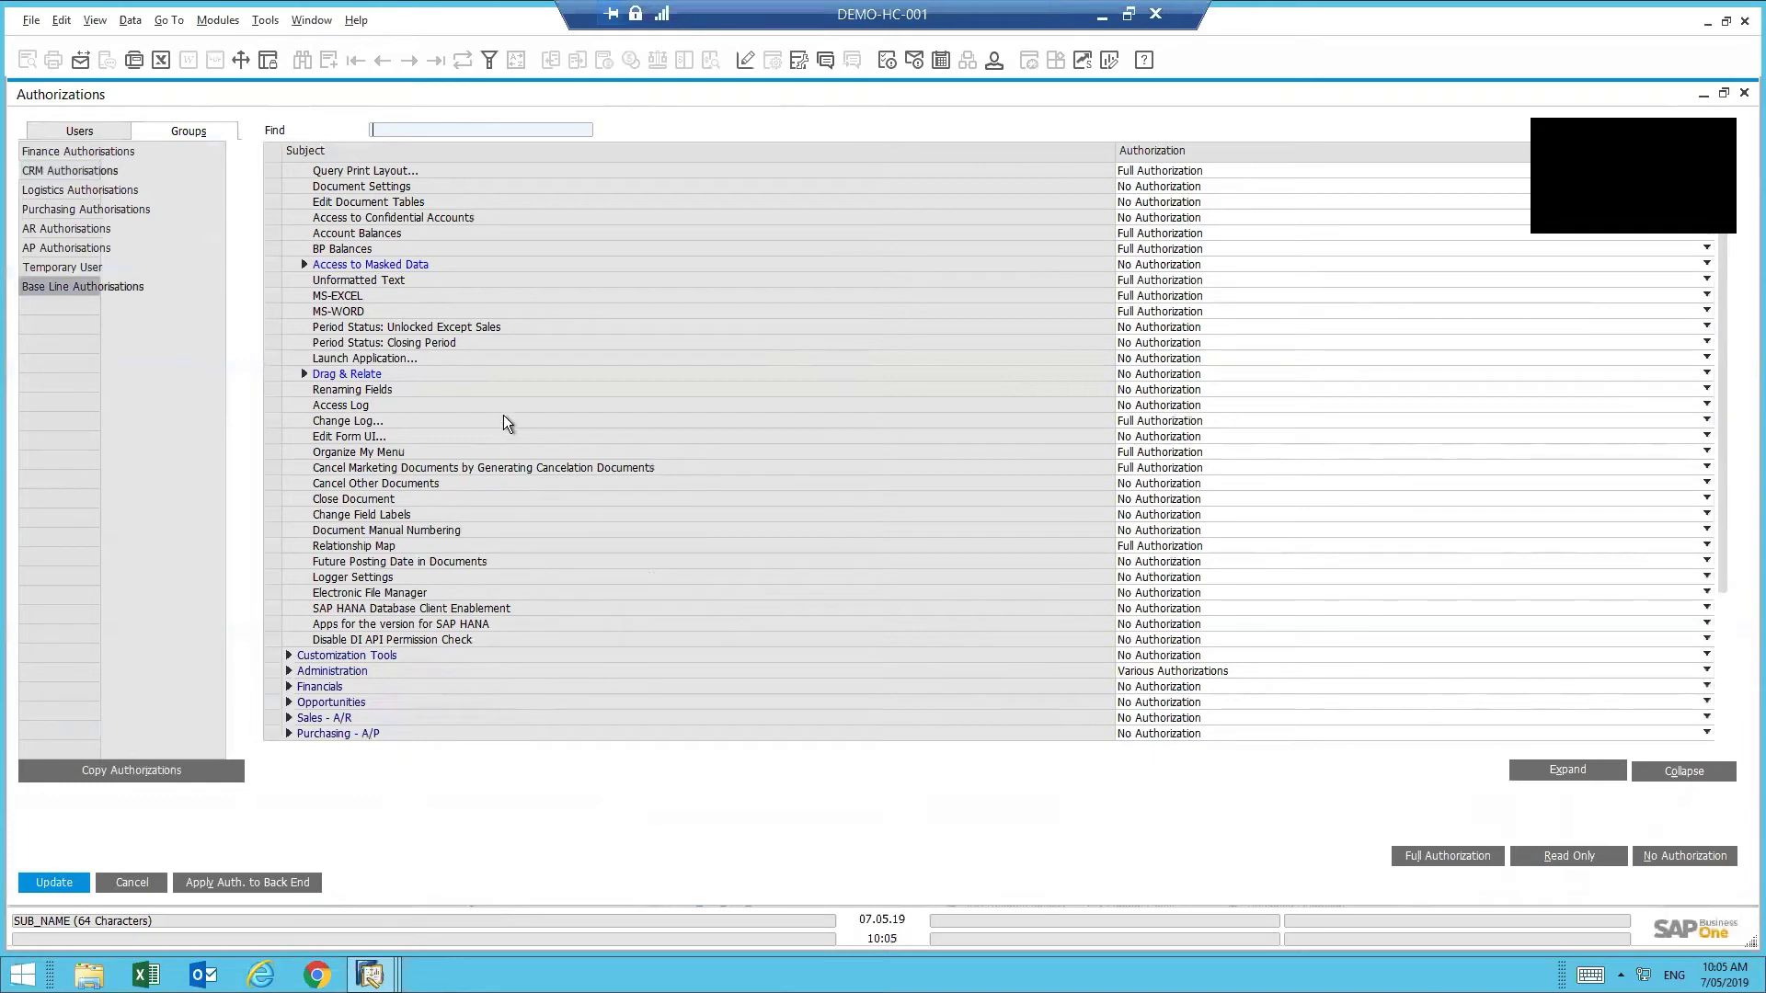
- Expand Administration > System Initialization > Numbering Series, review the levels, and scroll back up
click(289, 670)
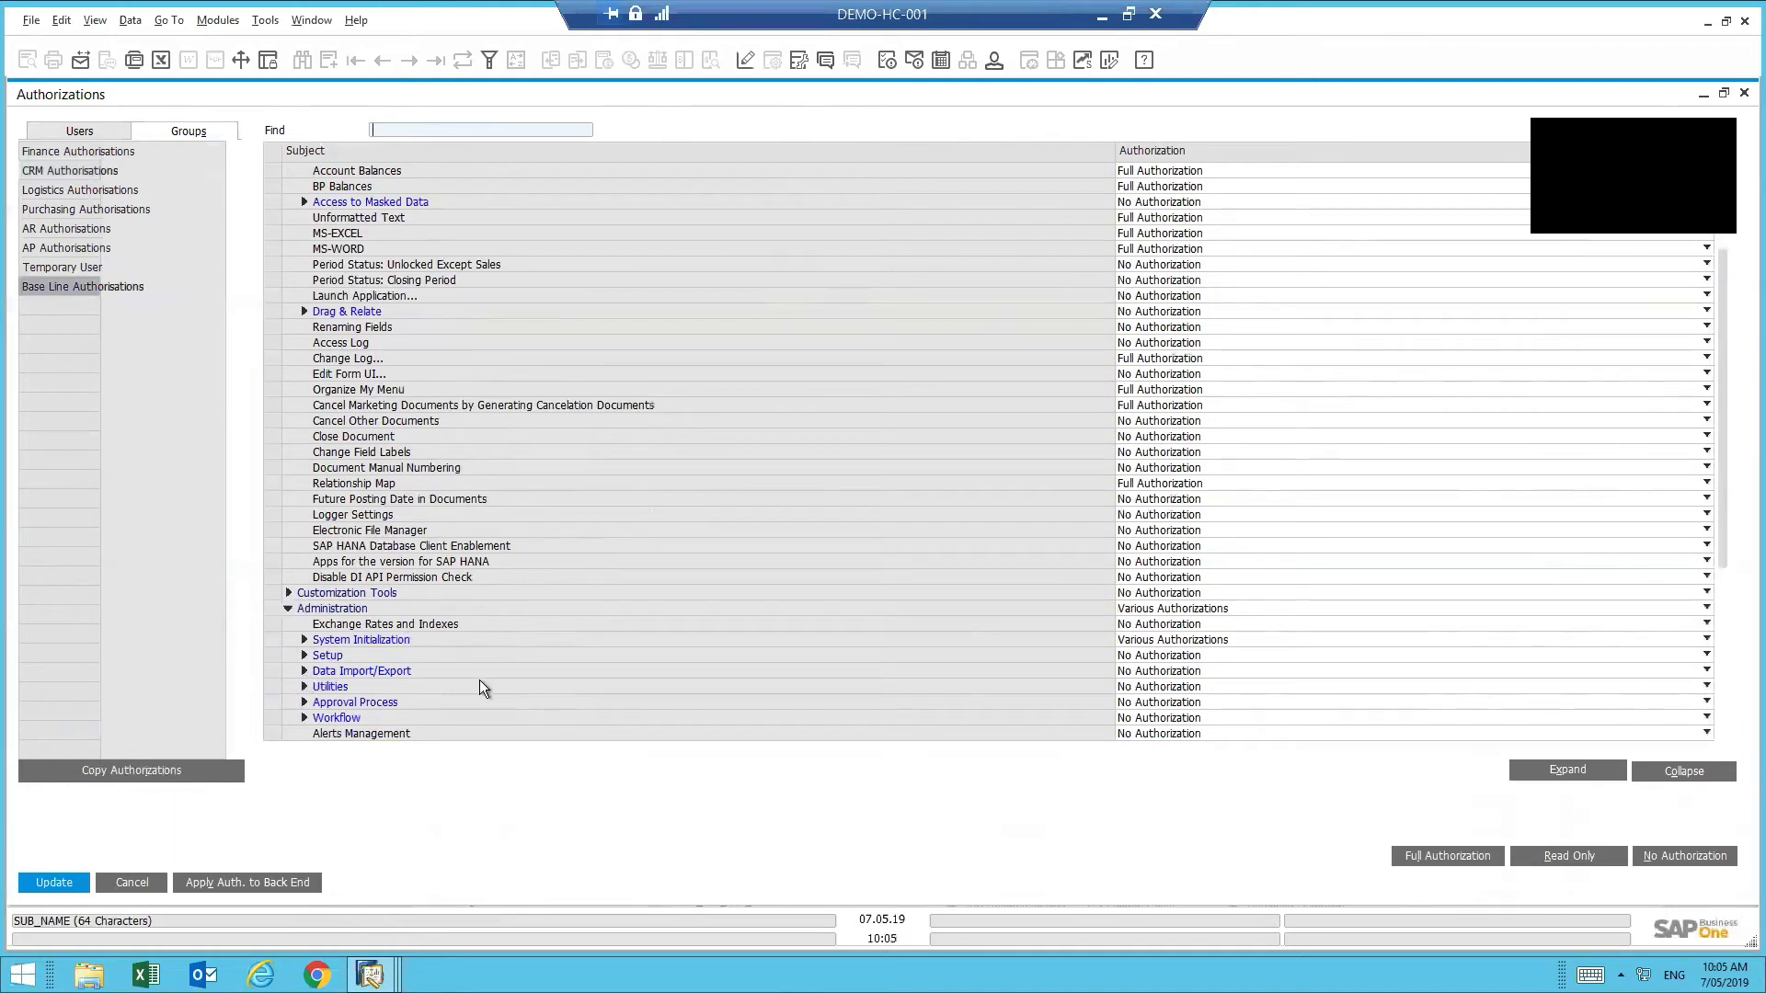
scroll(478, 685, down, 2)
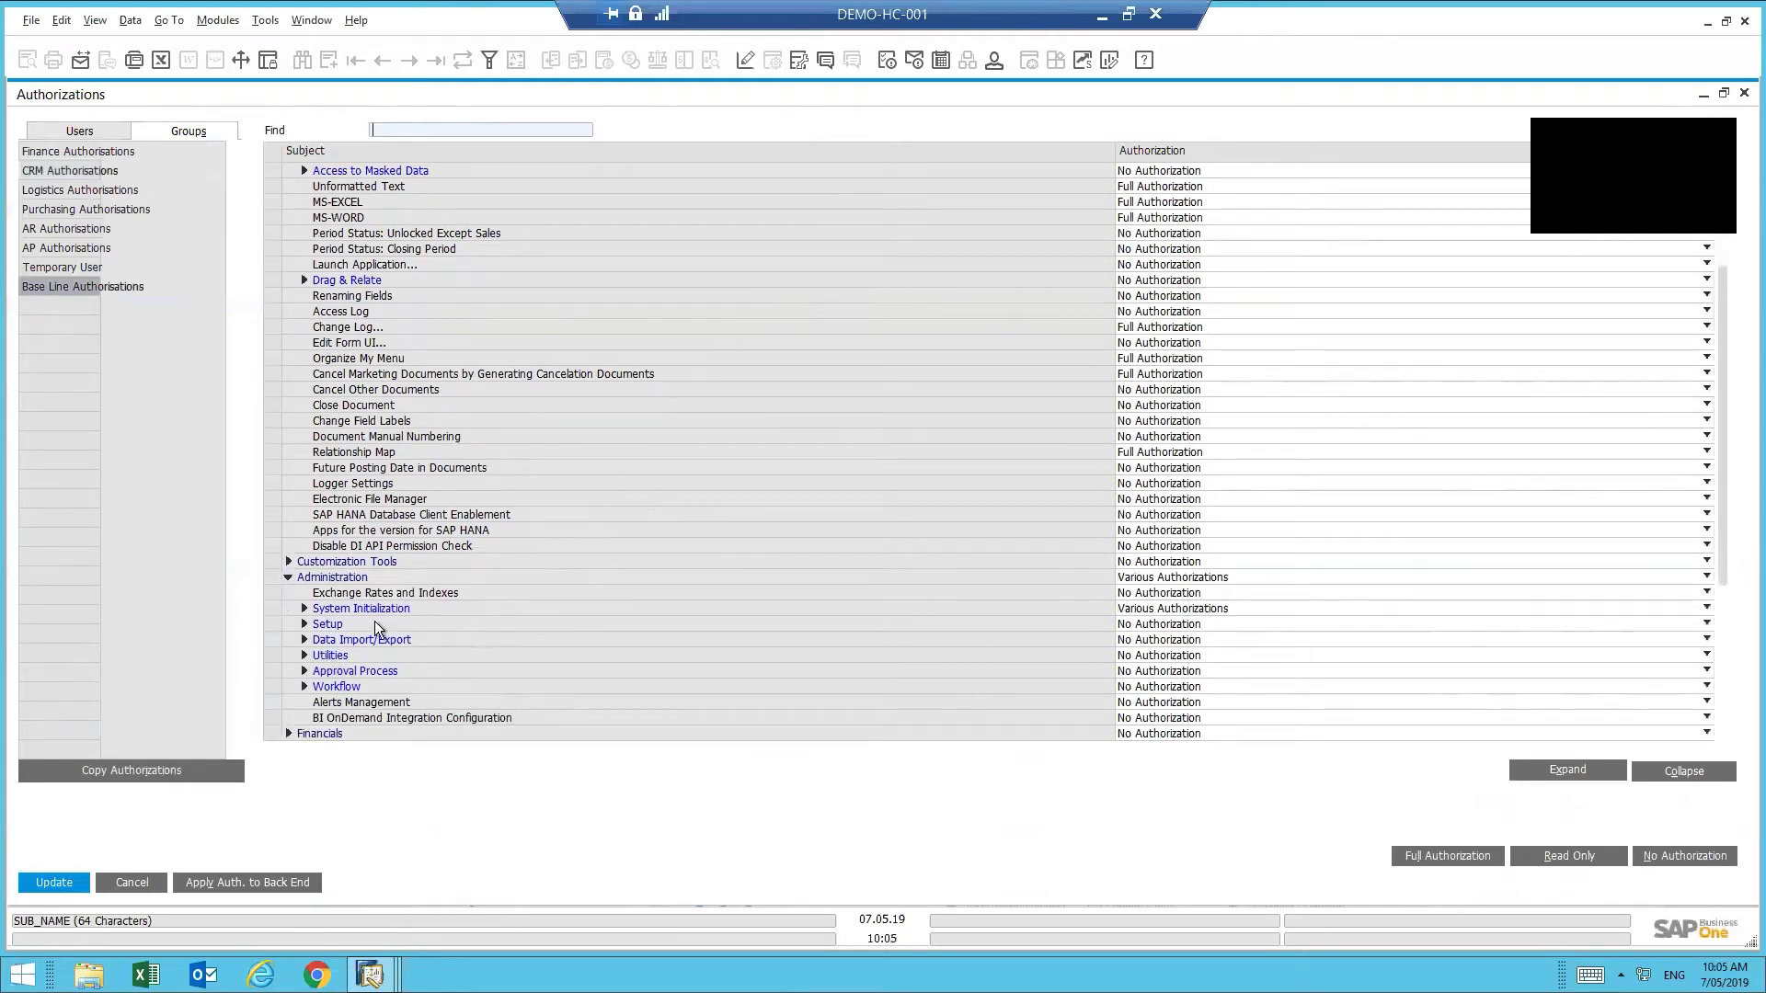
click(305, 611)
right_click(548, 631)
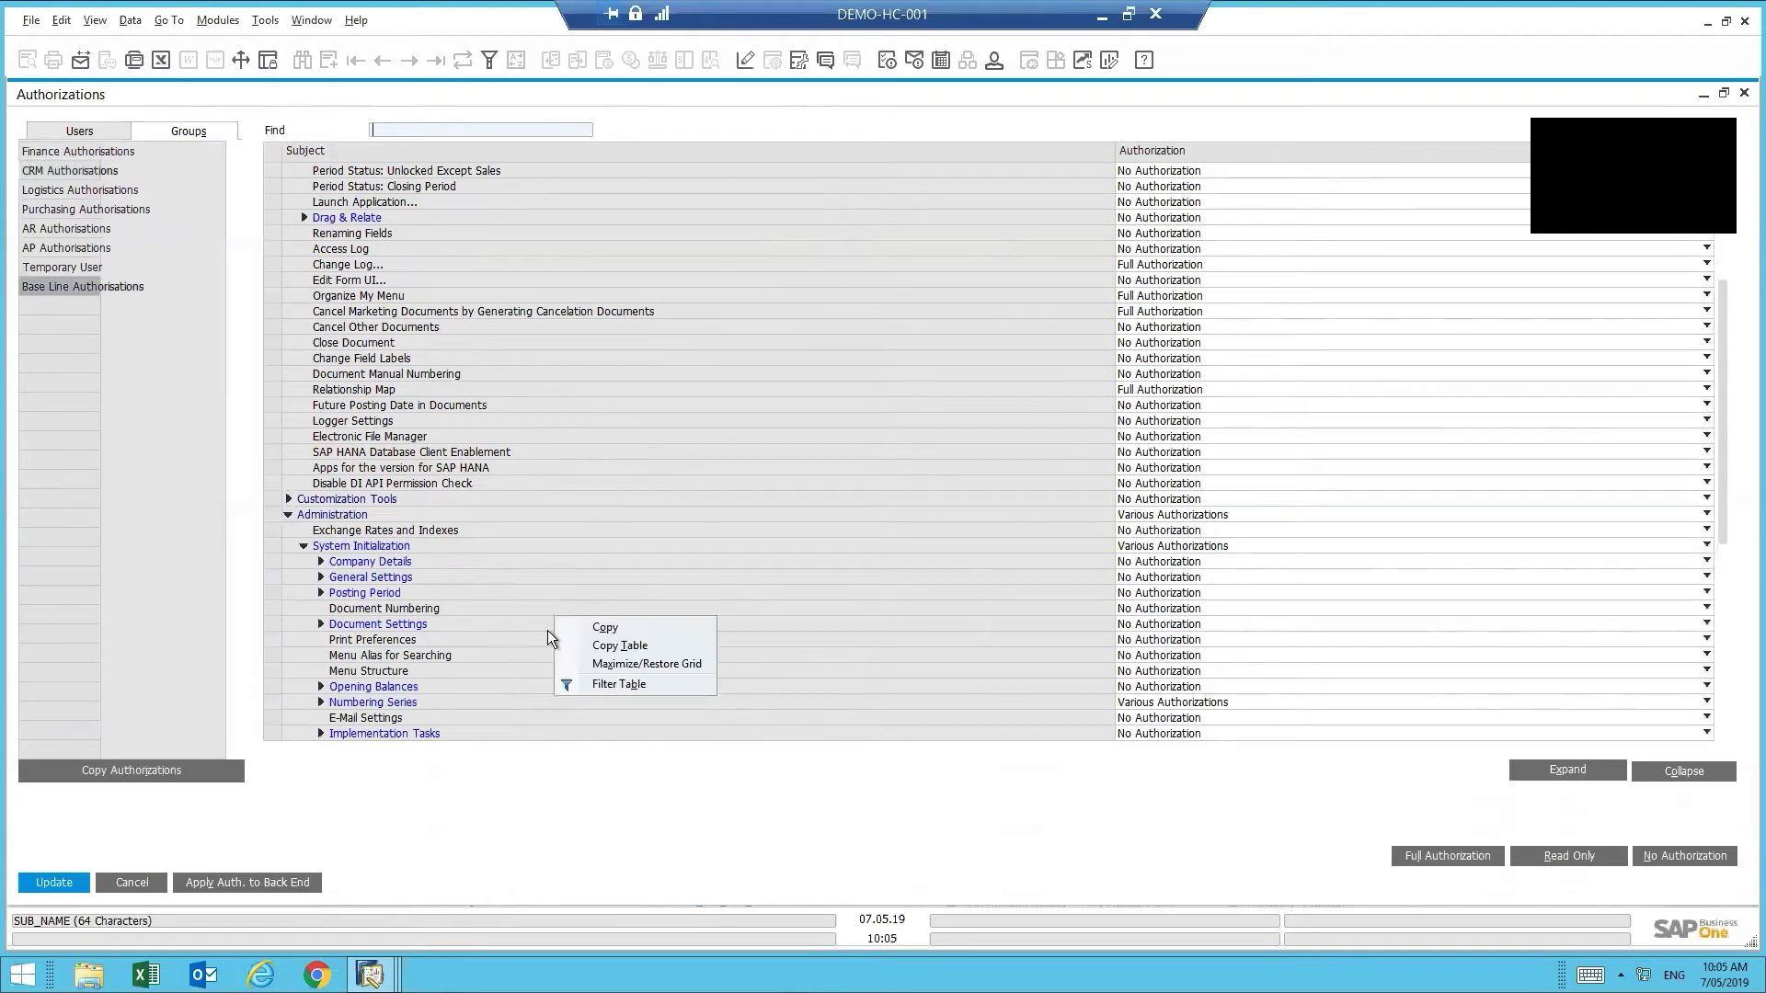
click(313, 710)
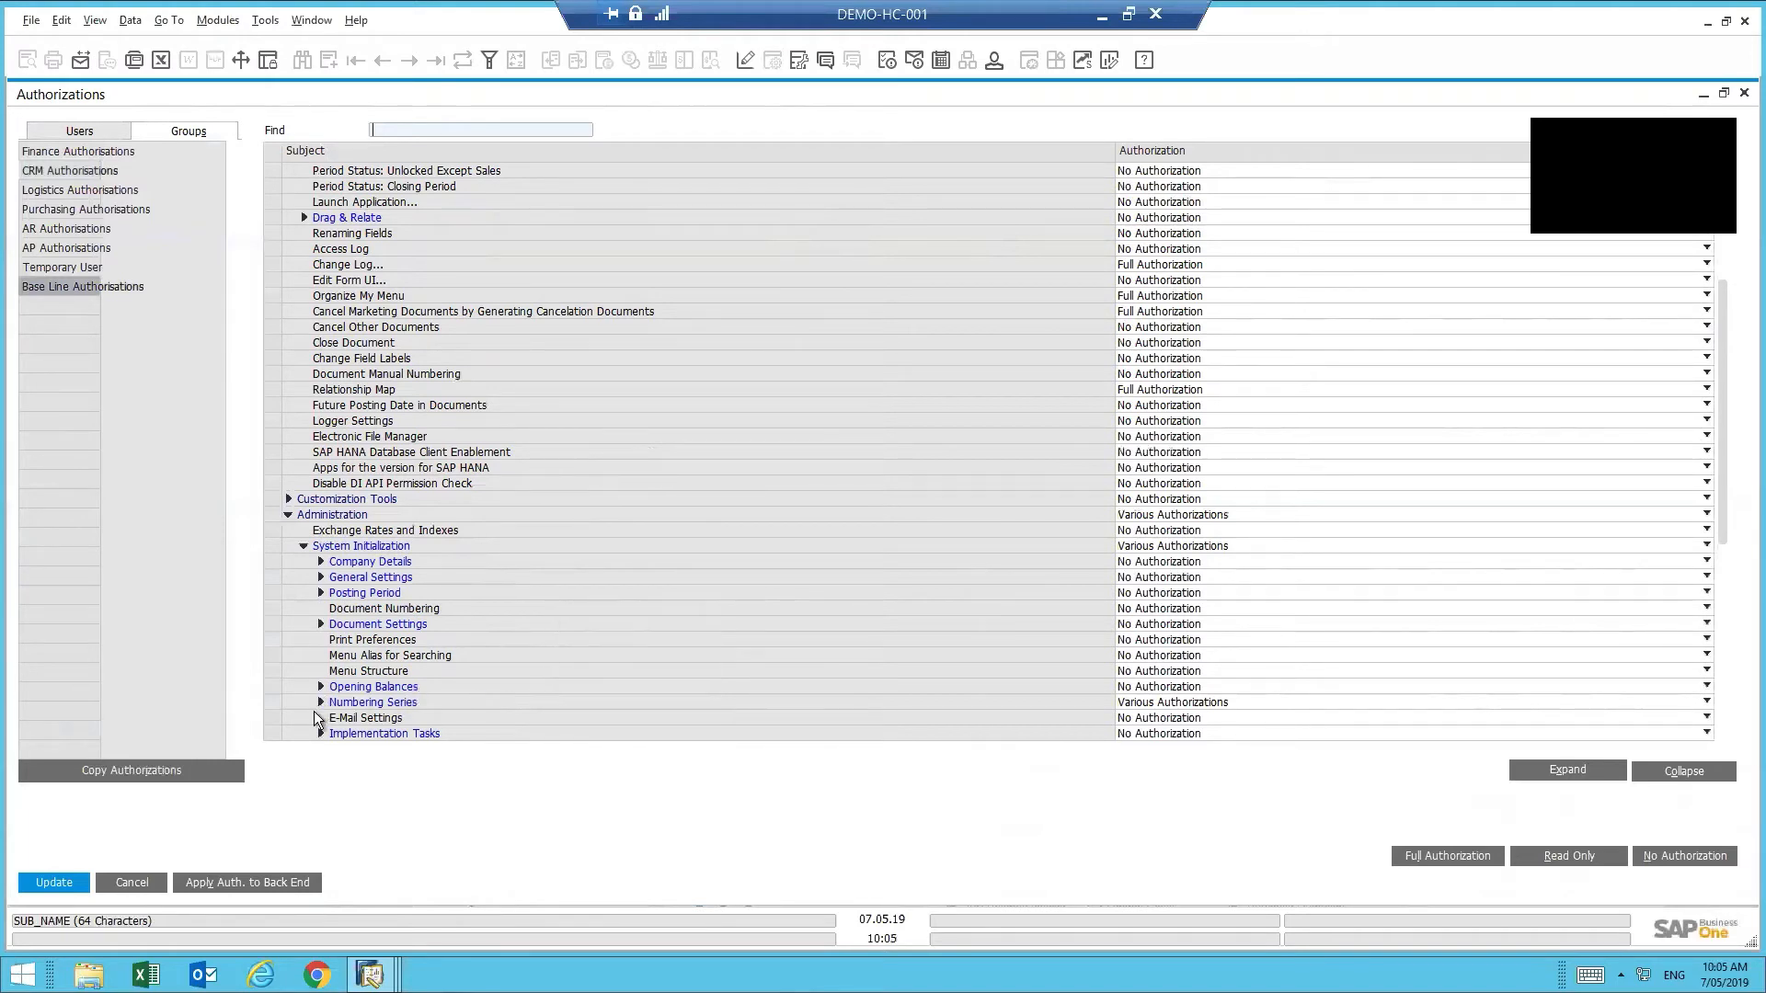
click(321, 701)
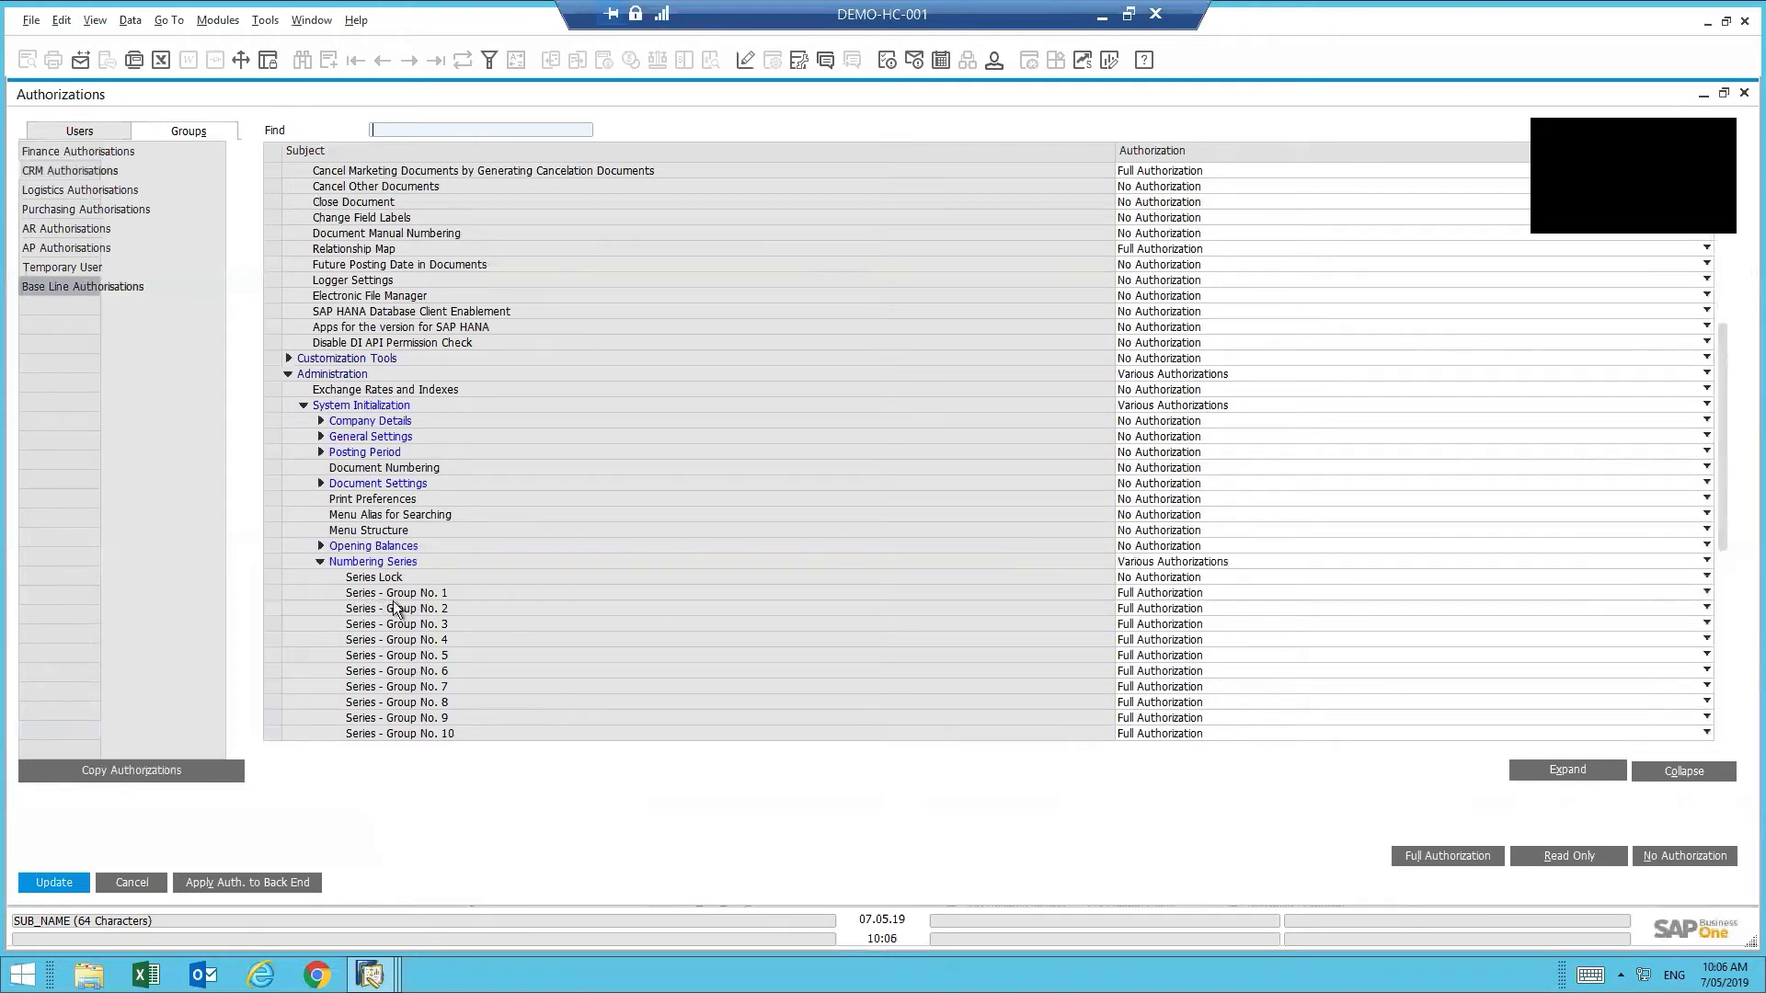
scroll(780, 644, down, 2)
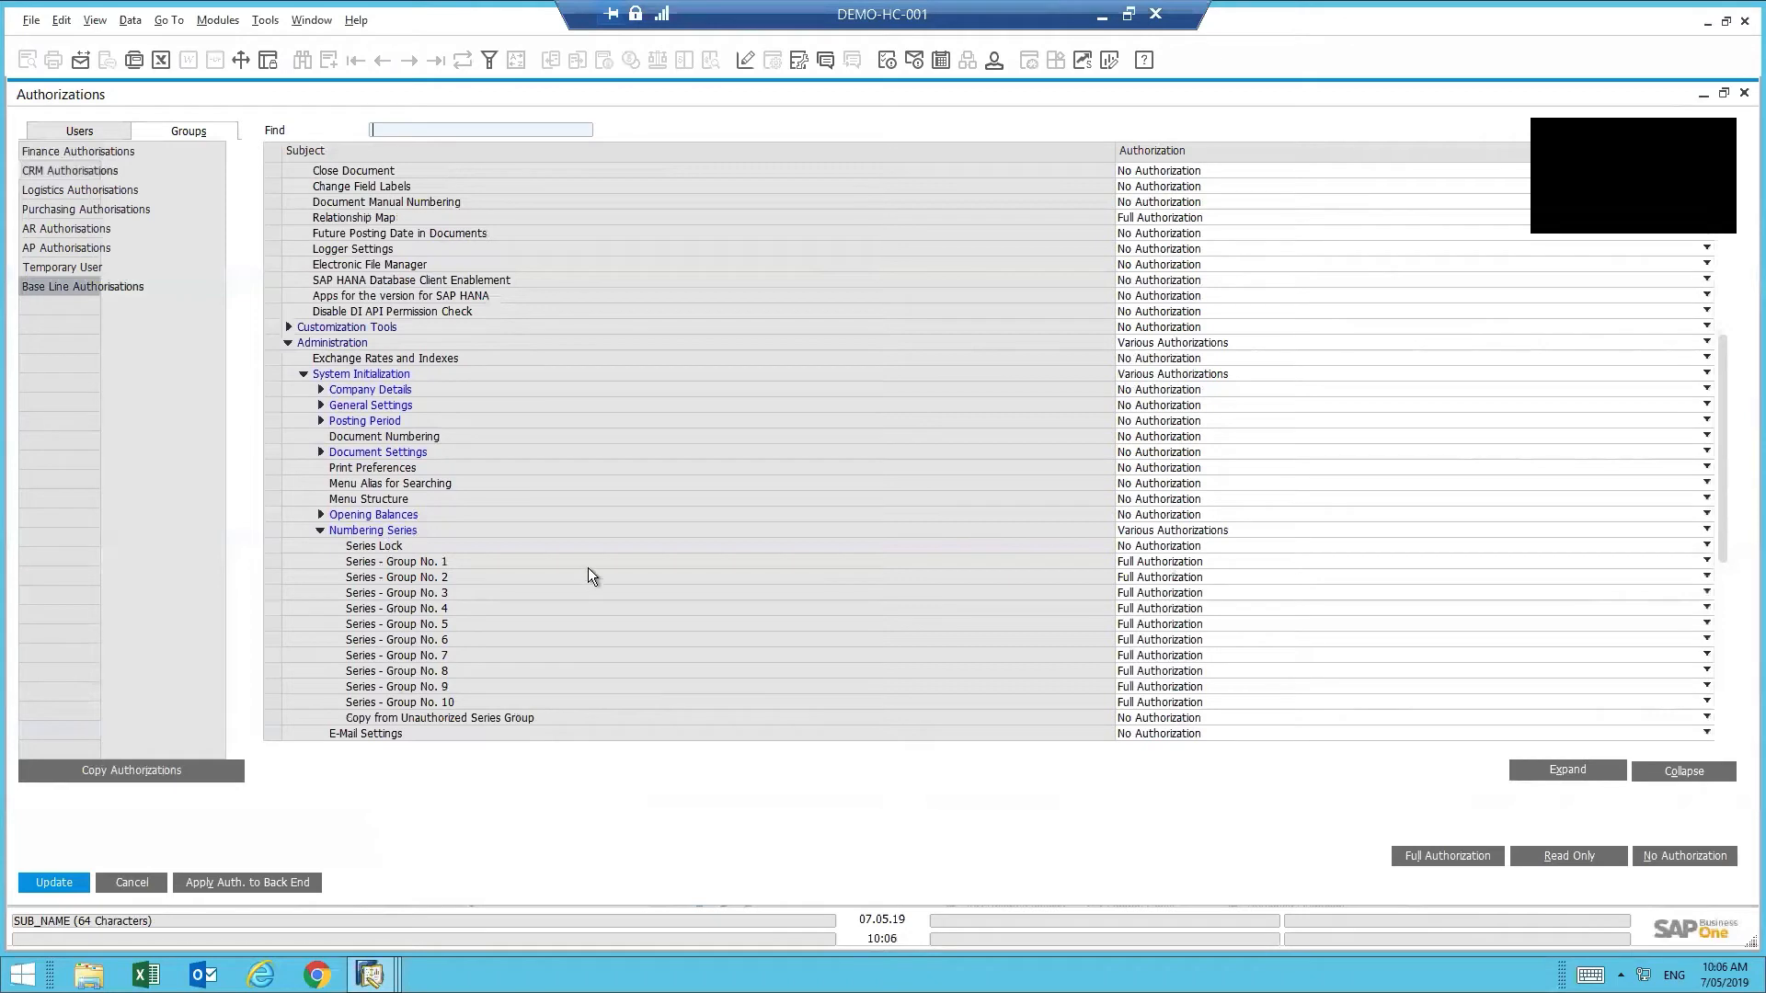
scroll(587, 566, up, 2)
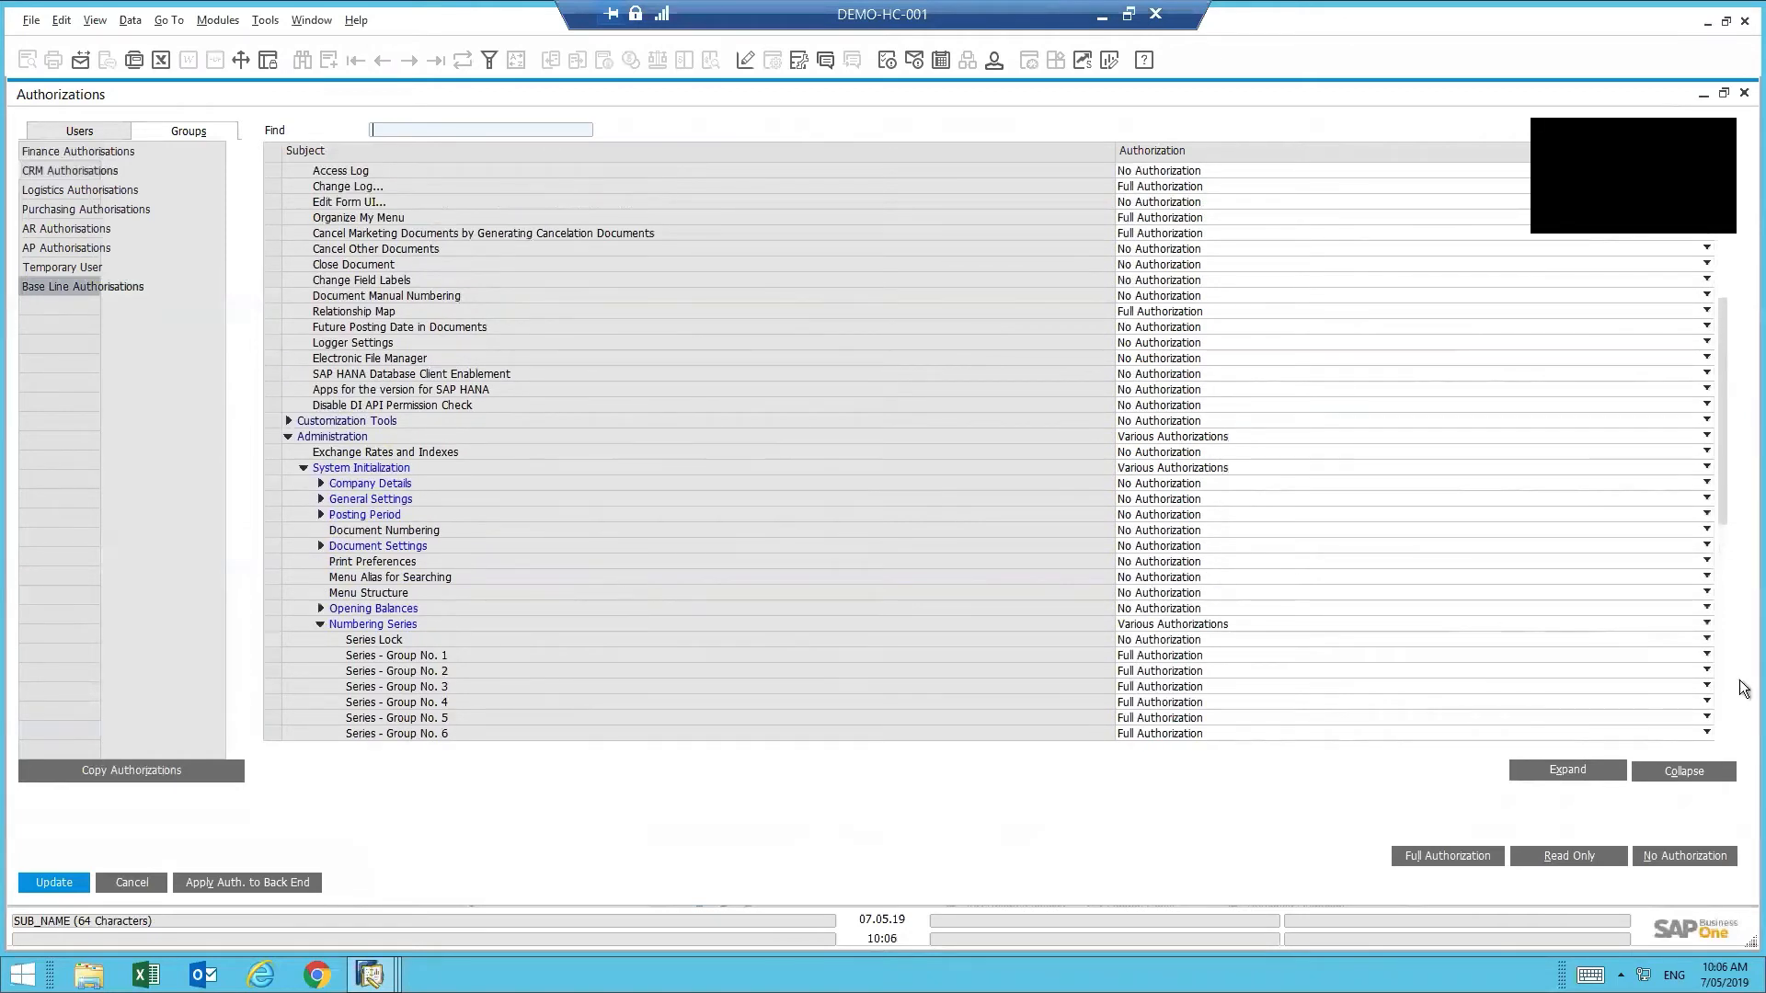
scroll(1720, 368, up, 1)
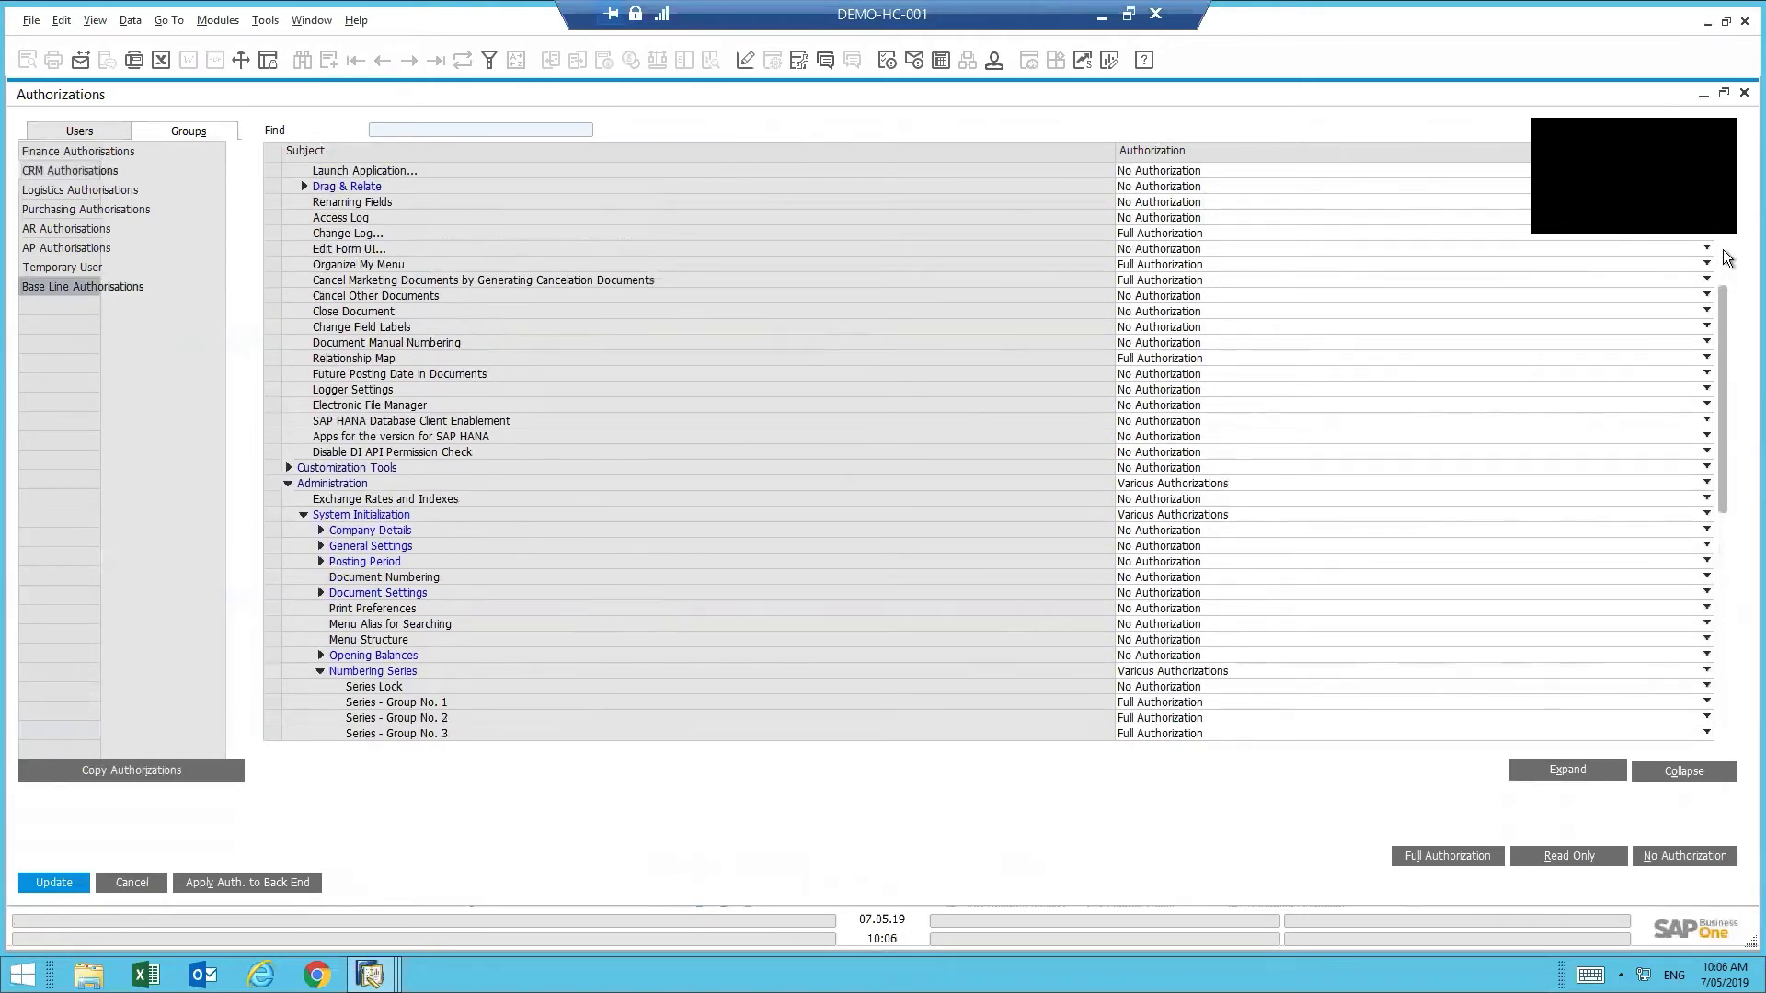
scroll(791, 386, up, 5)
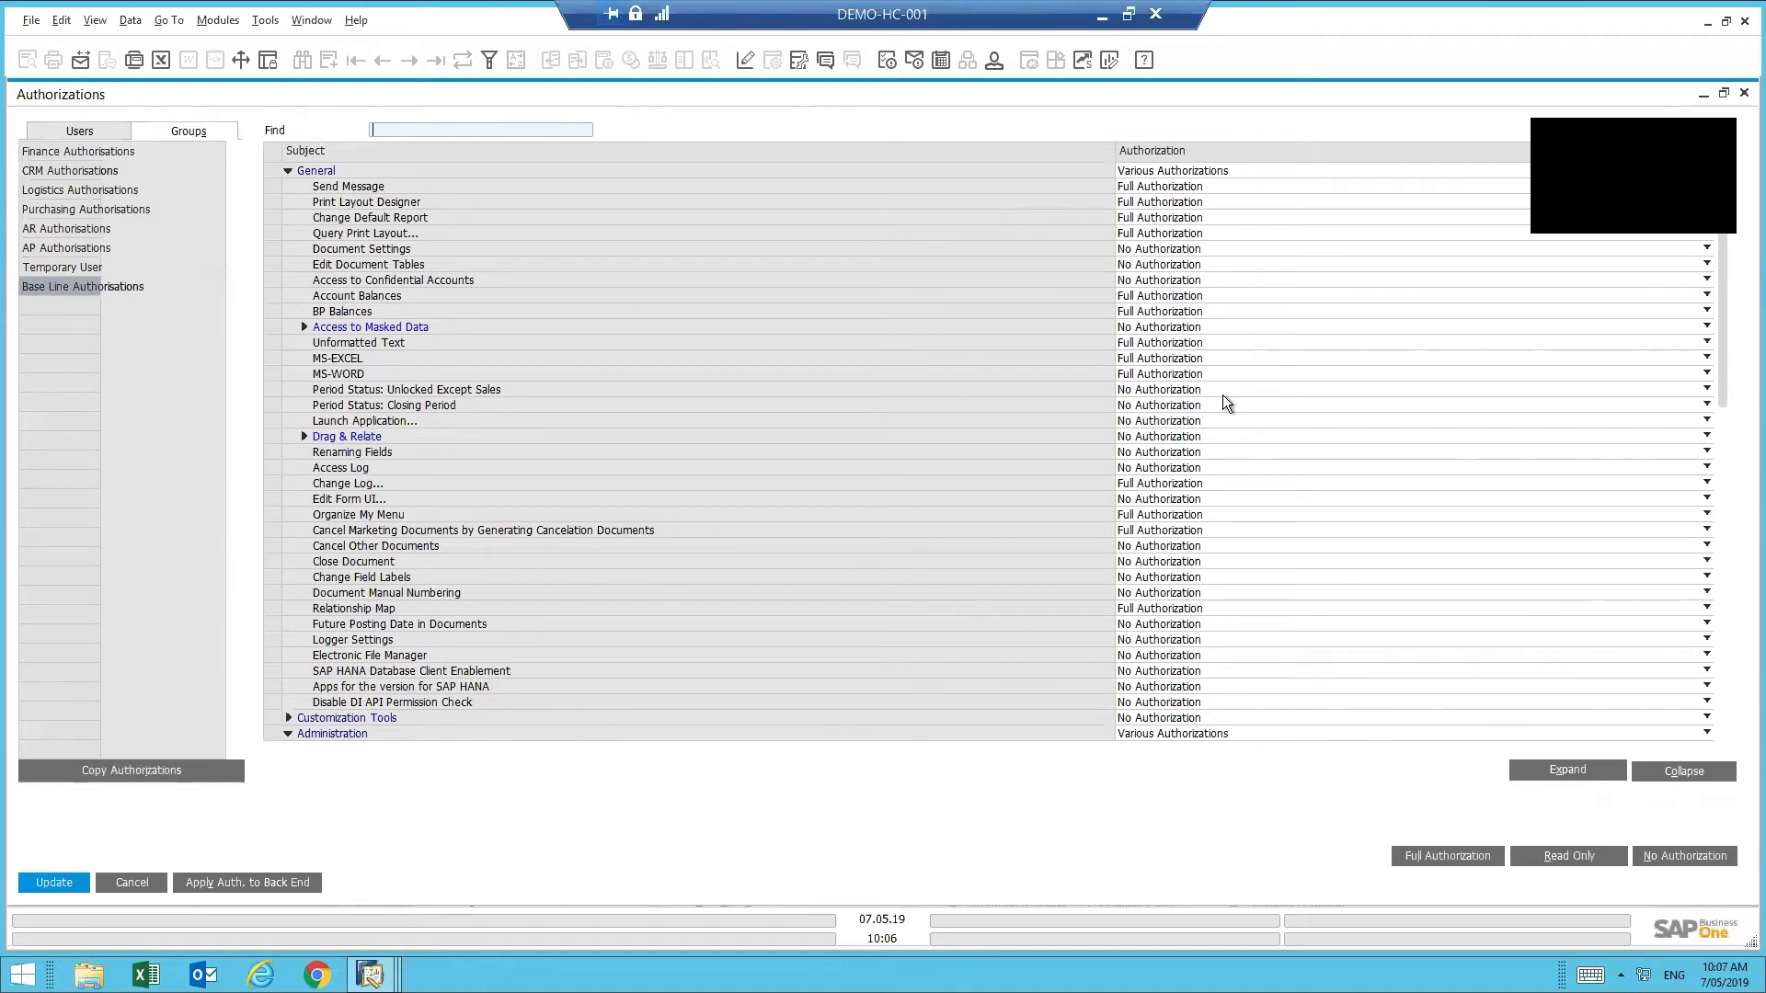
- Cancel Authorizations without saving and open Business Partner Master Data from Business Partners
click(129, 886)
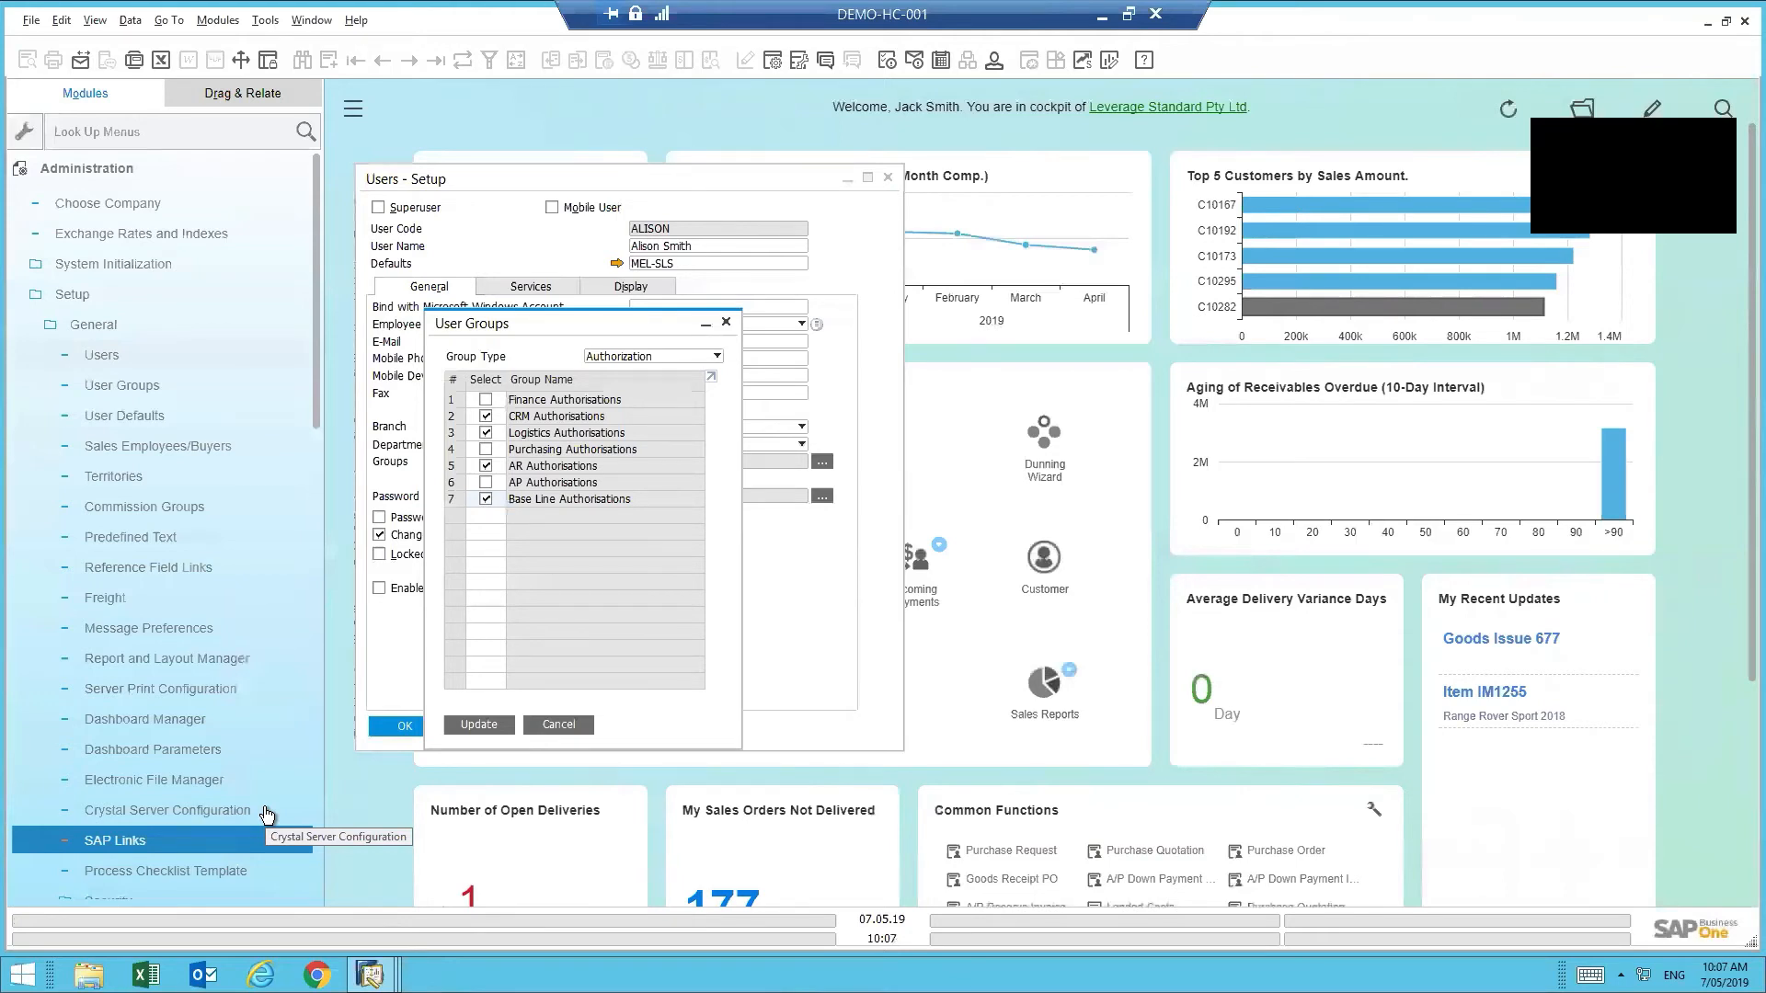
click(138, 168)
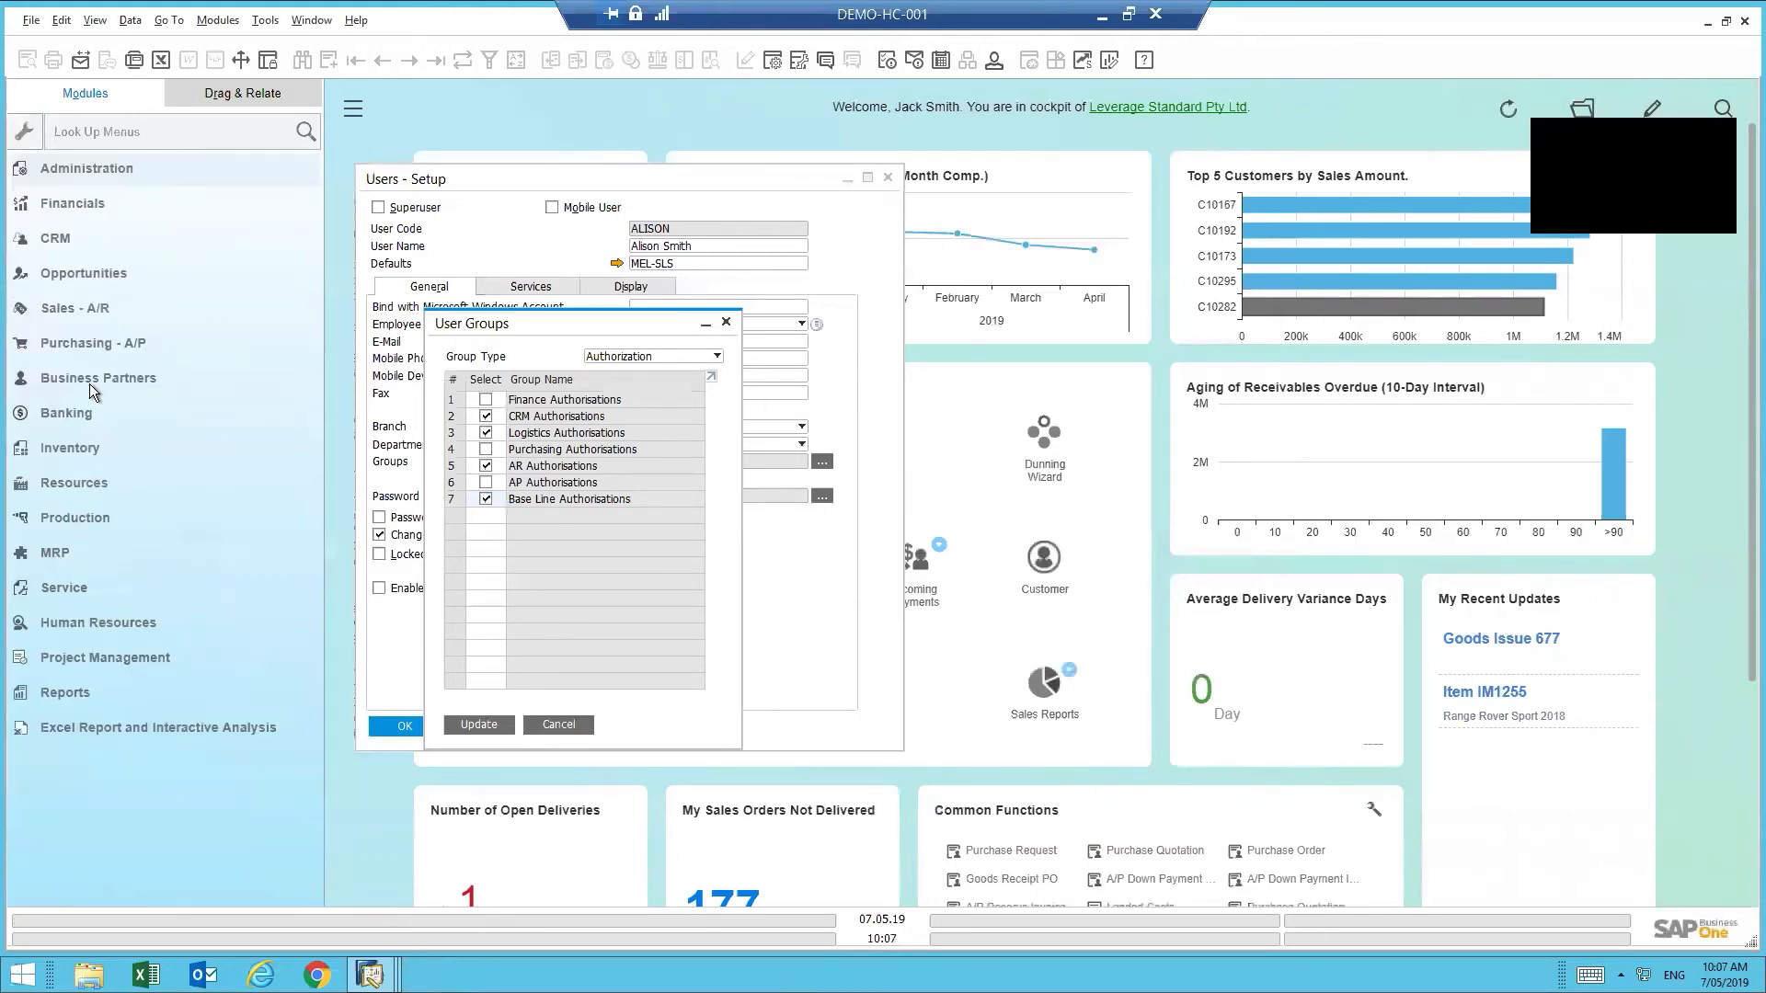
click(86, 379)
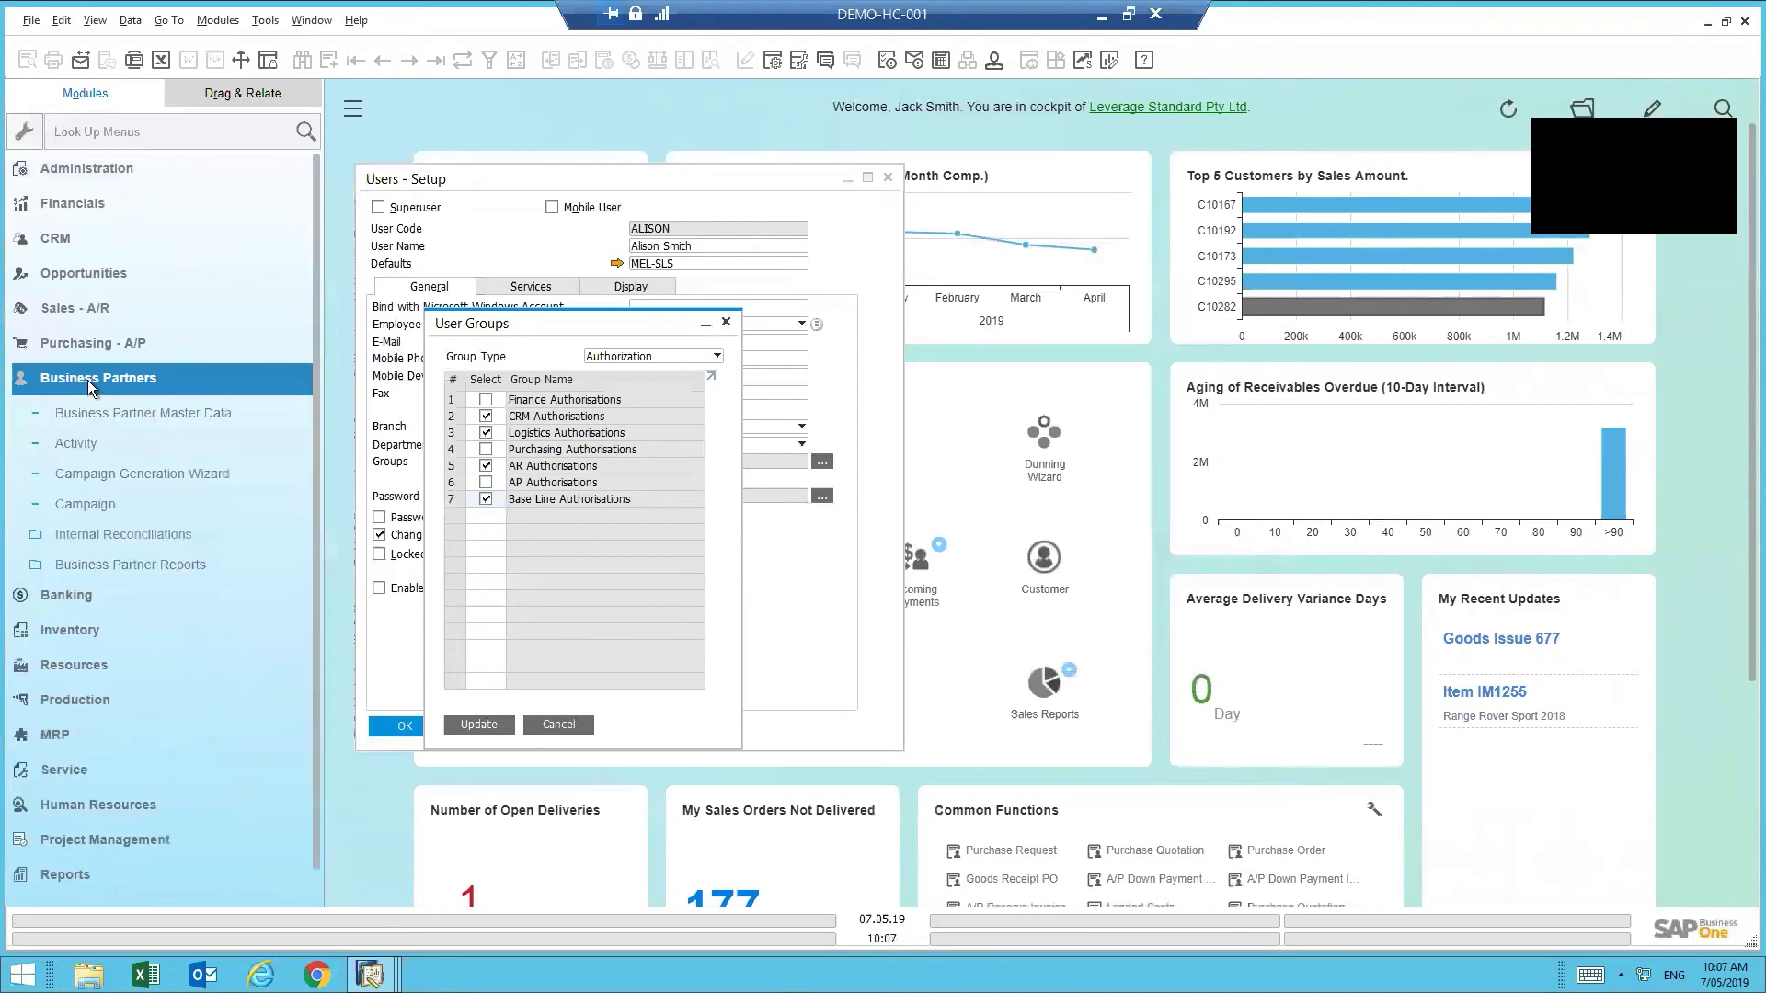
click(112, 382)
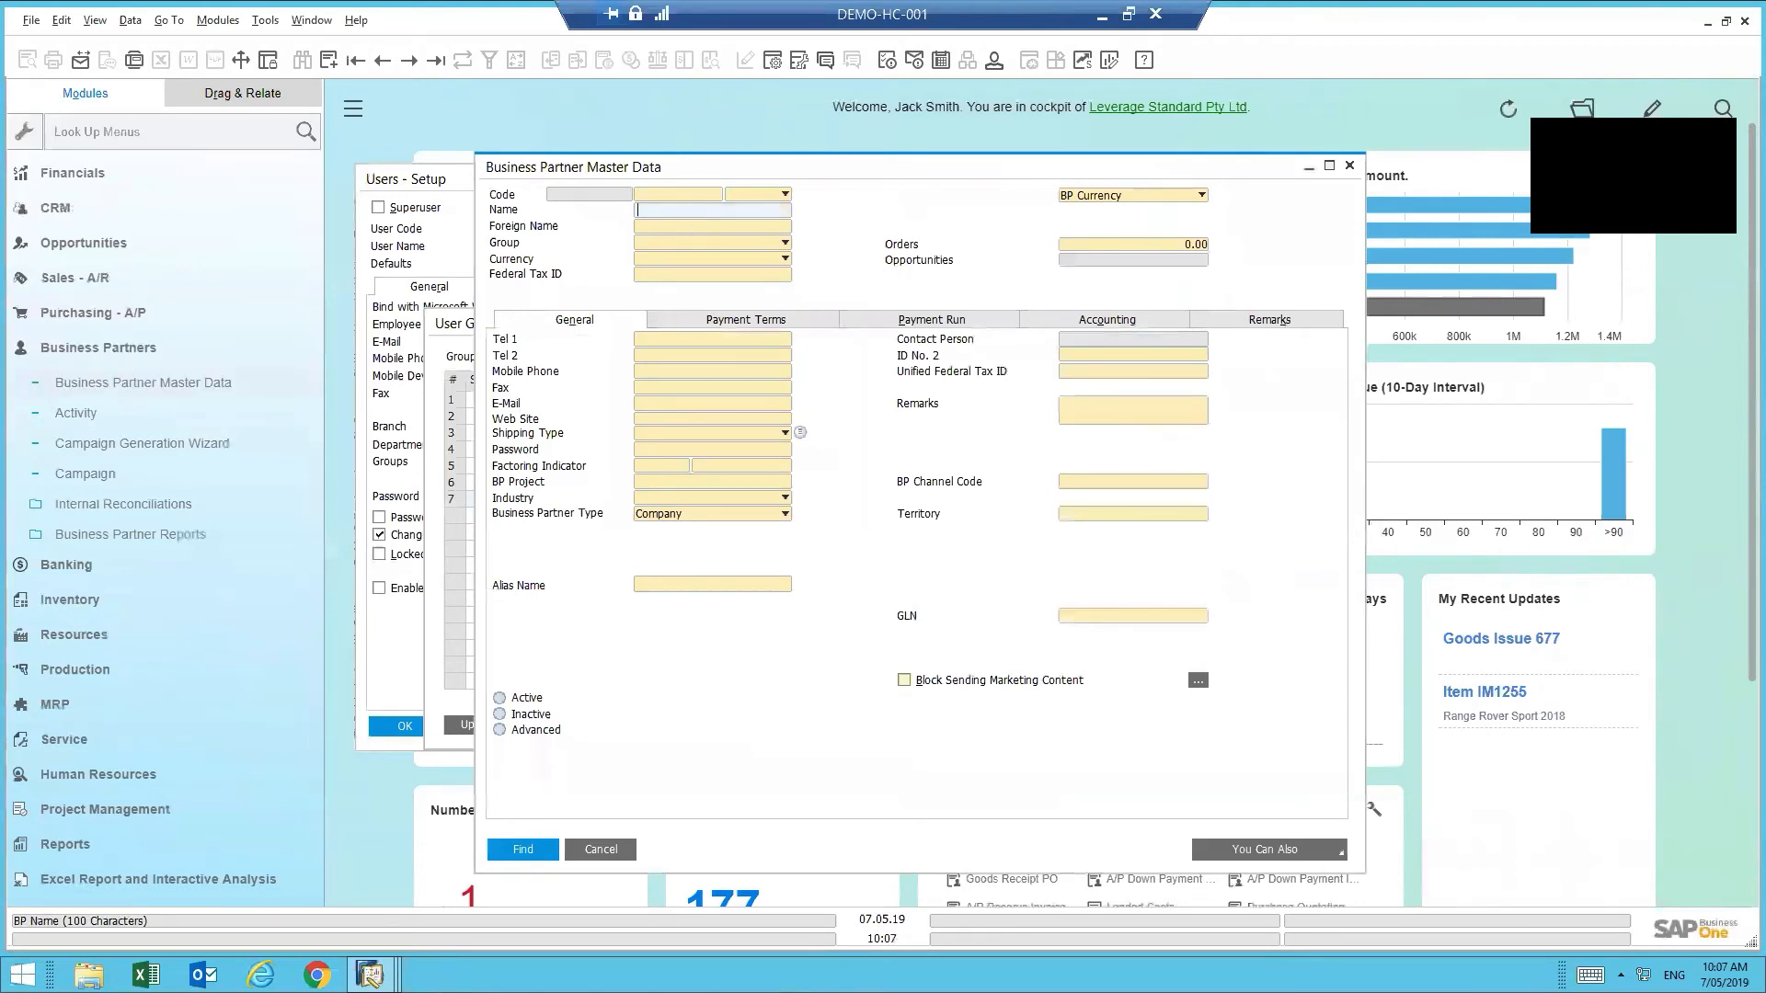
- Search for 'Max' and open Bluezoom Technologies Ltd's record from the partner list
text(Max)
key(Return)
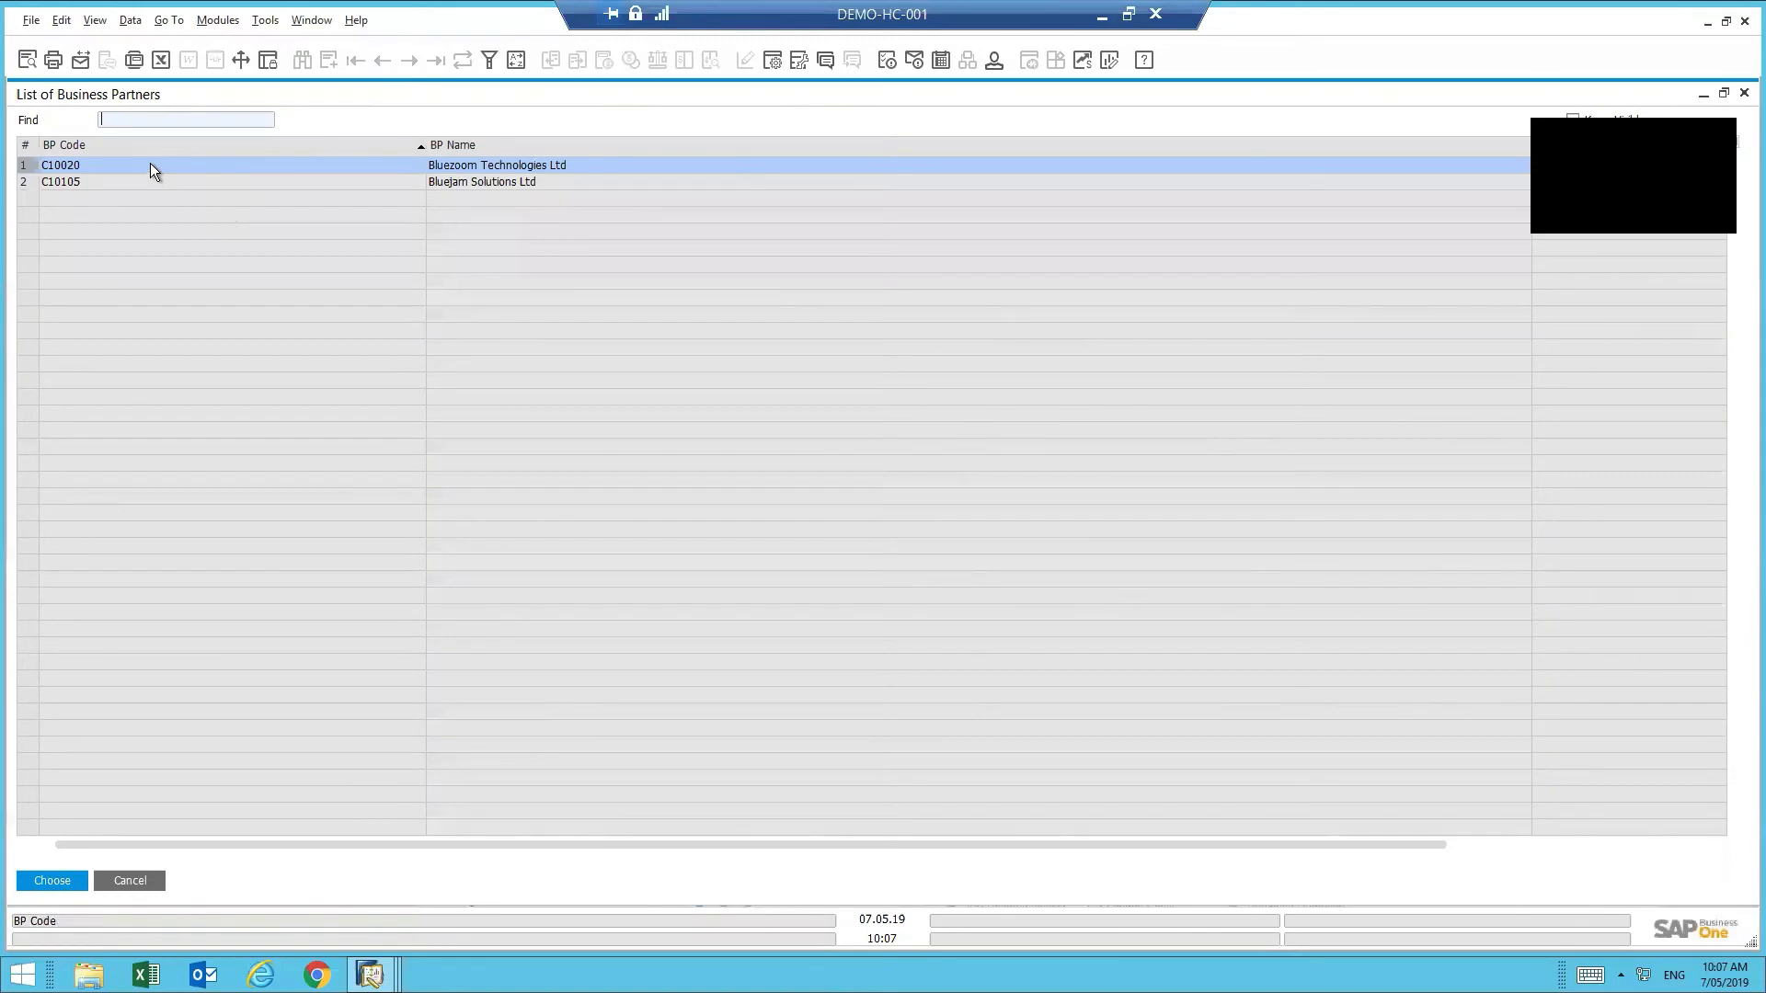
double_click(151, 163)
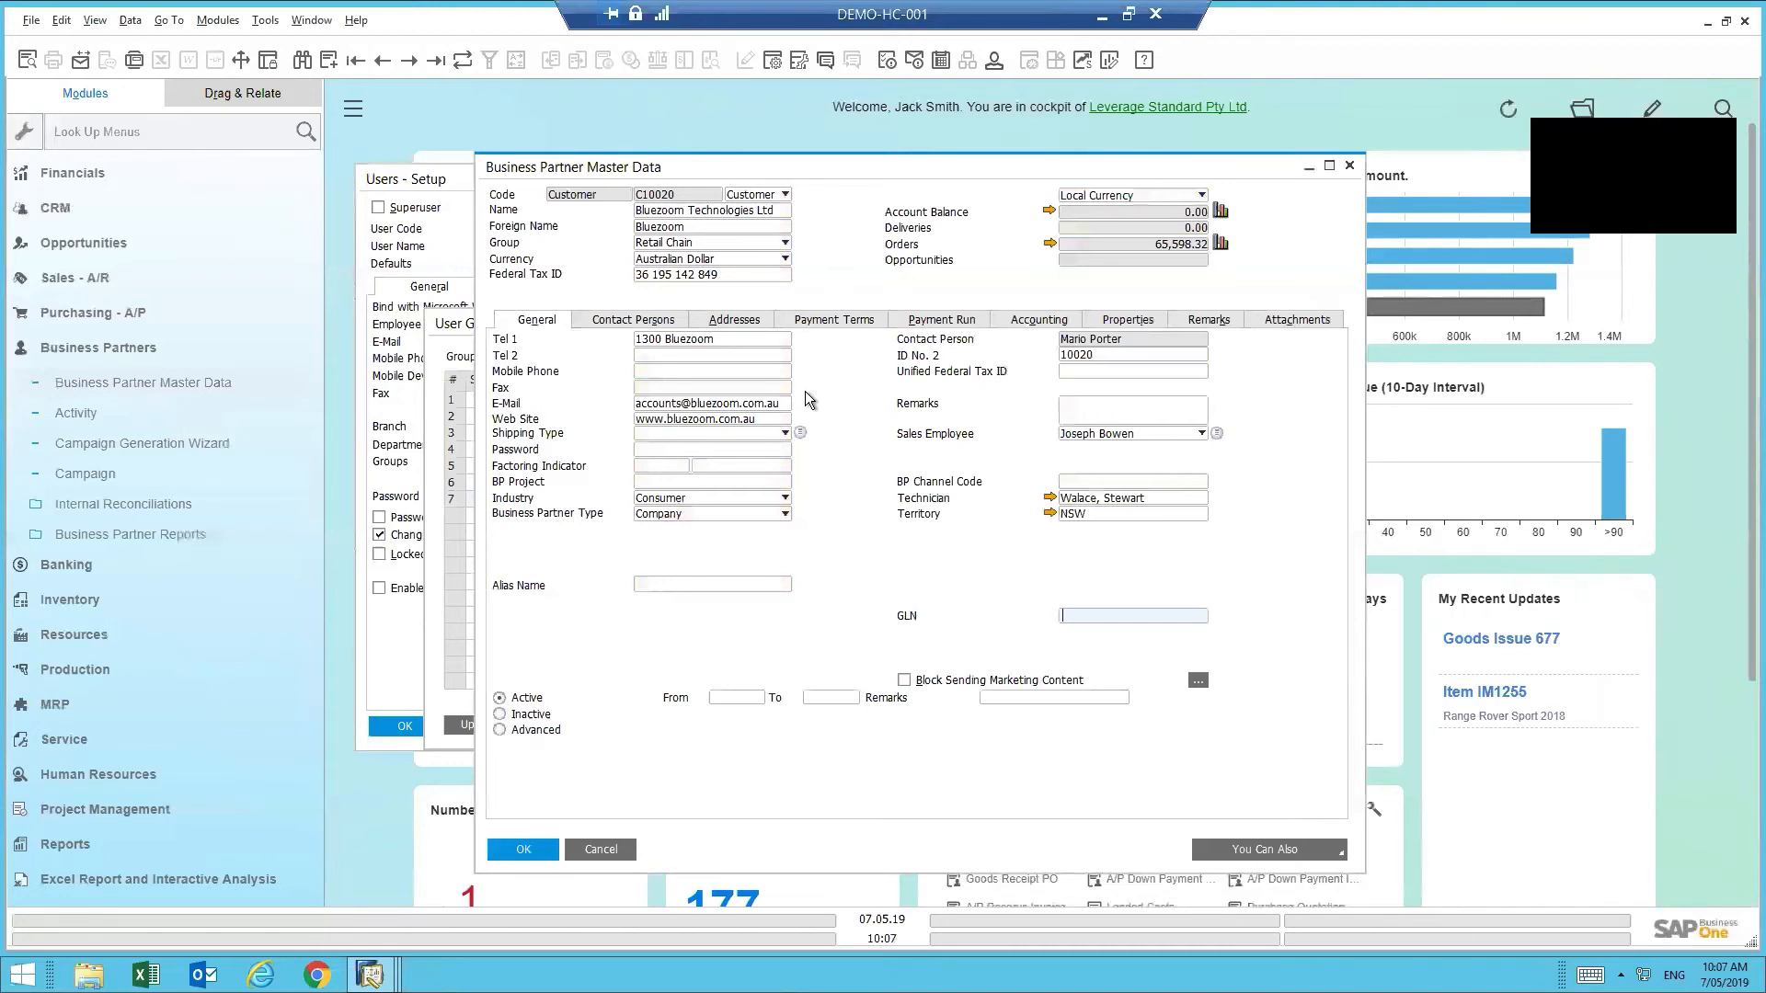
- In another user's session, open Business Partner Master Data and enter 'bluez' as the name
mouse_move(369, 974)
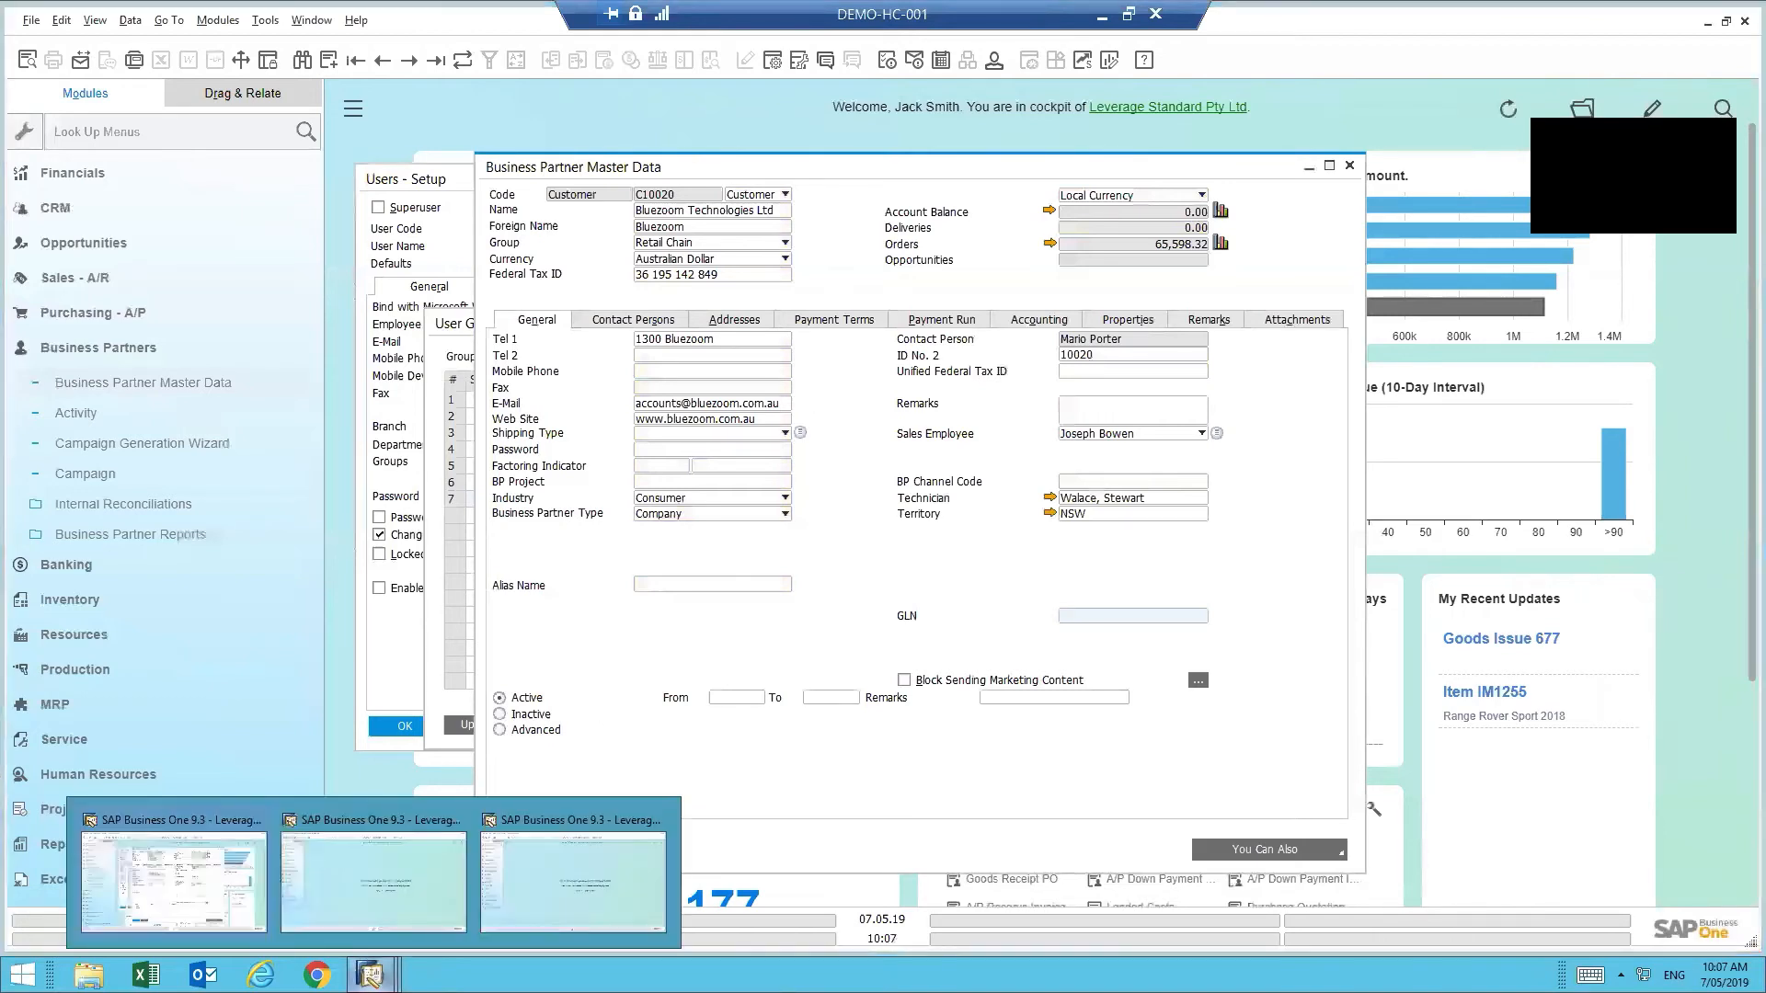
click(362, 885)
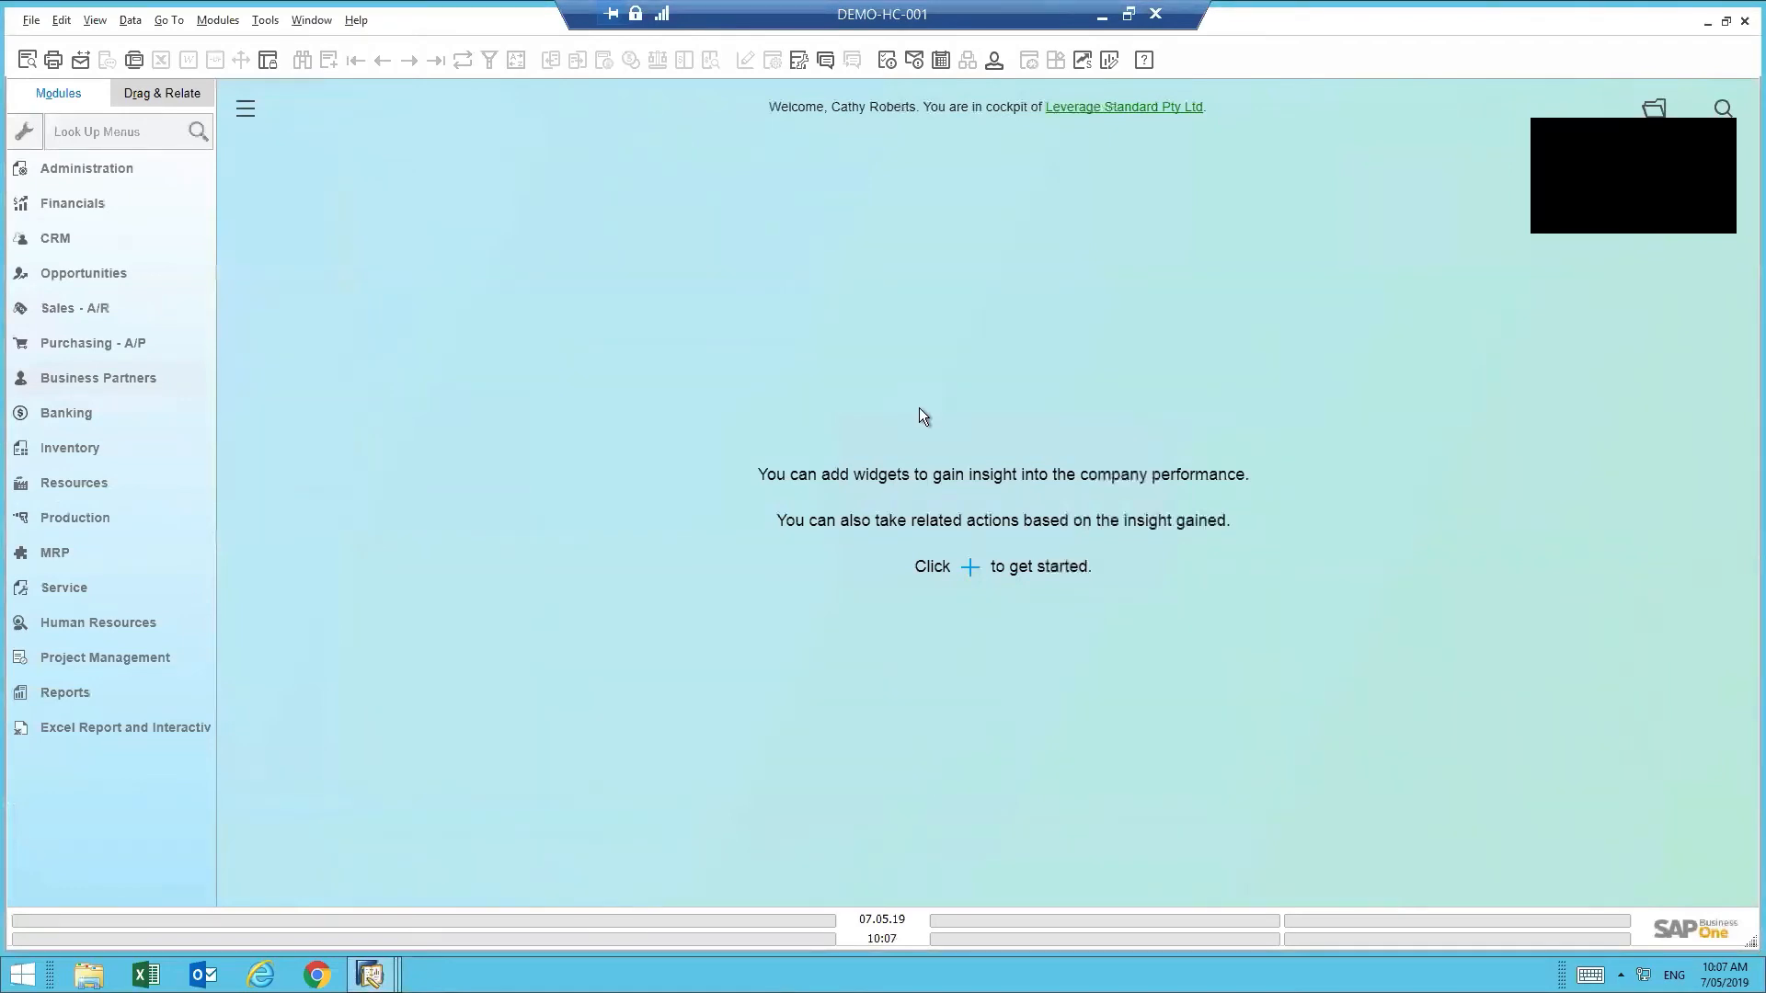
click(102, 378)
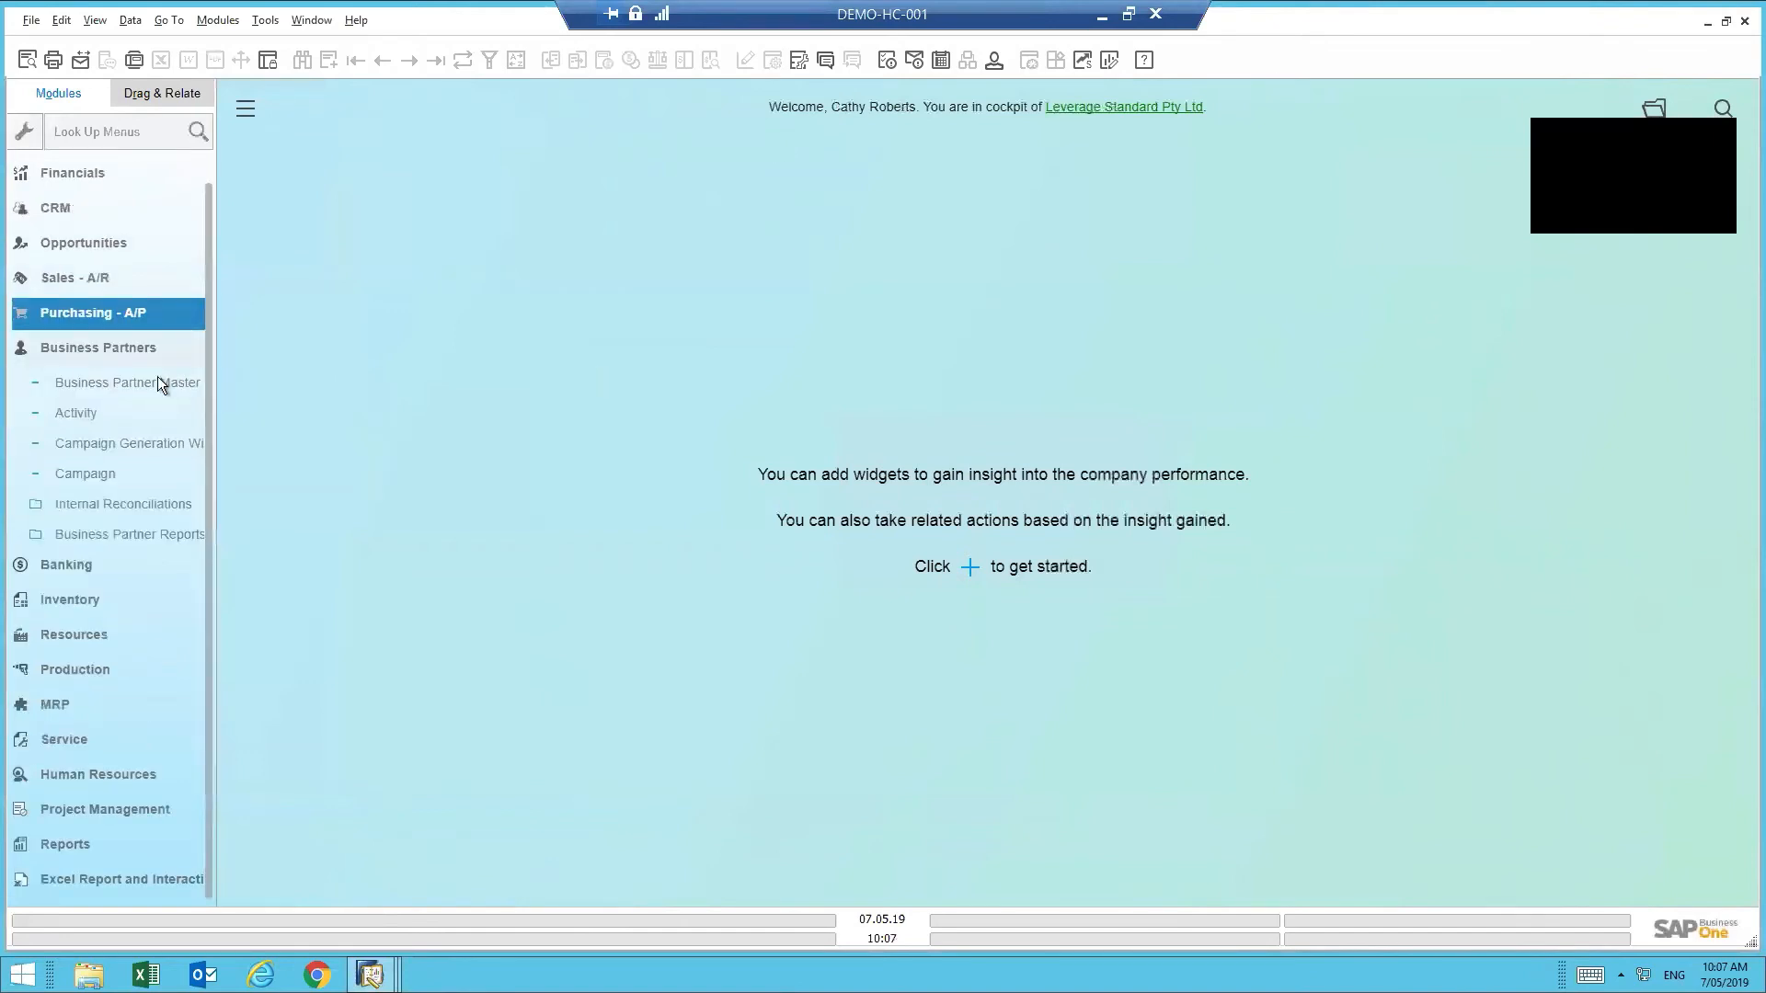
click(89, 385)
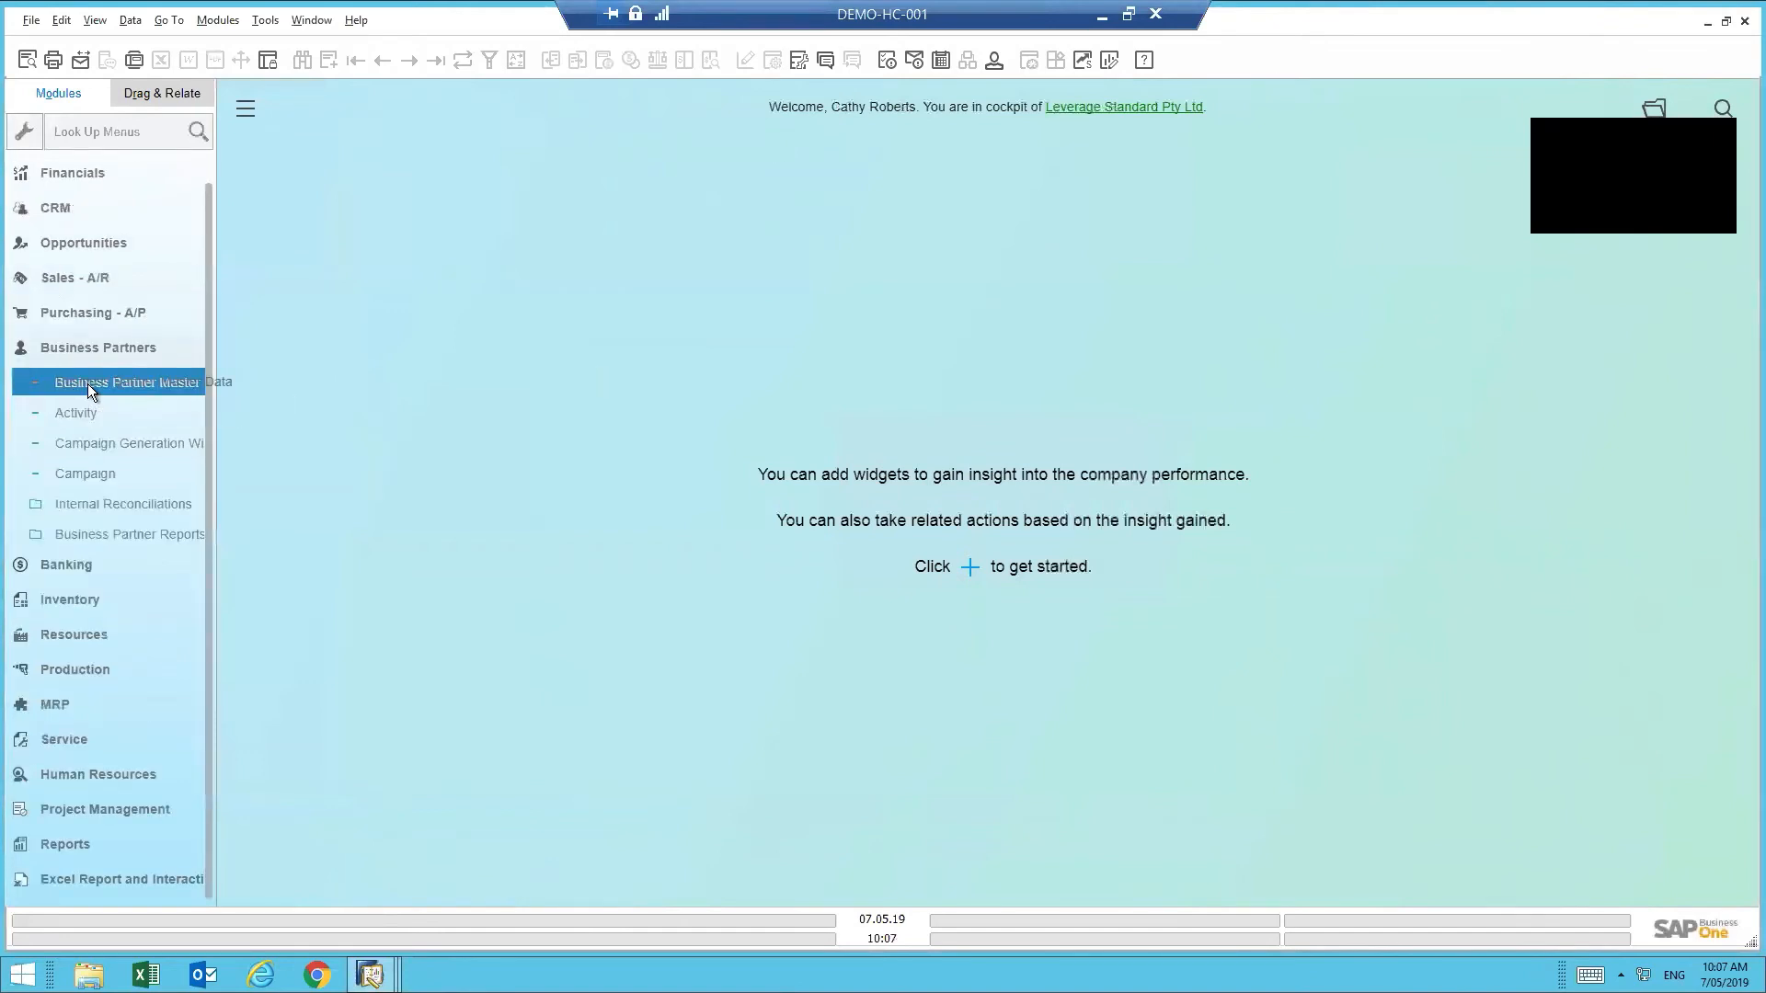
click(82, 383)
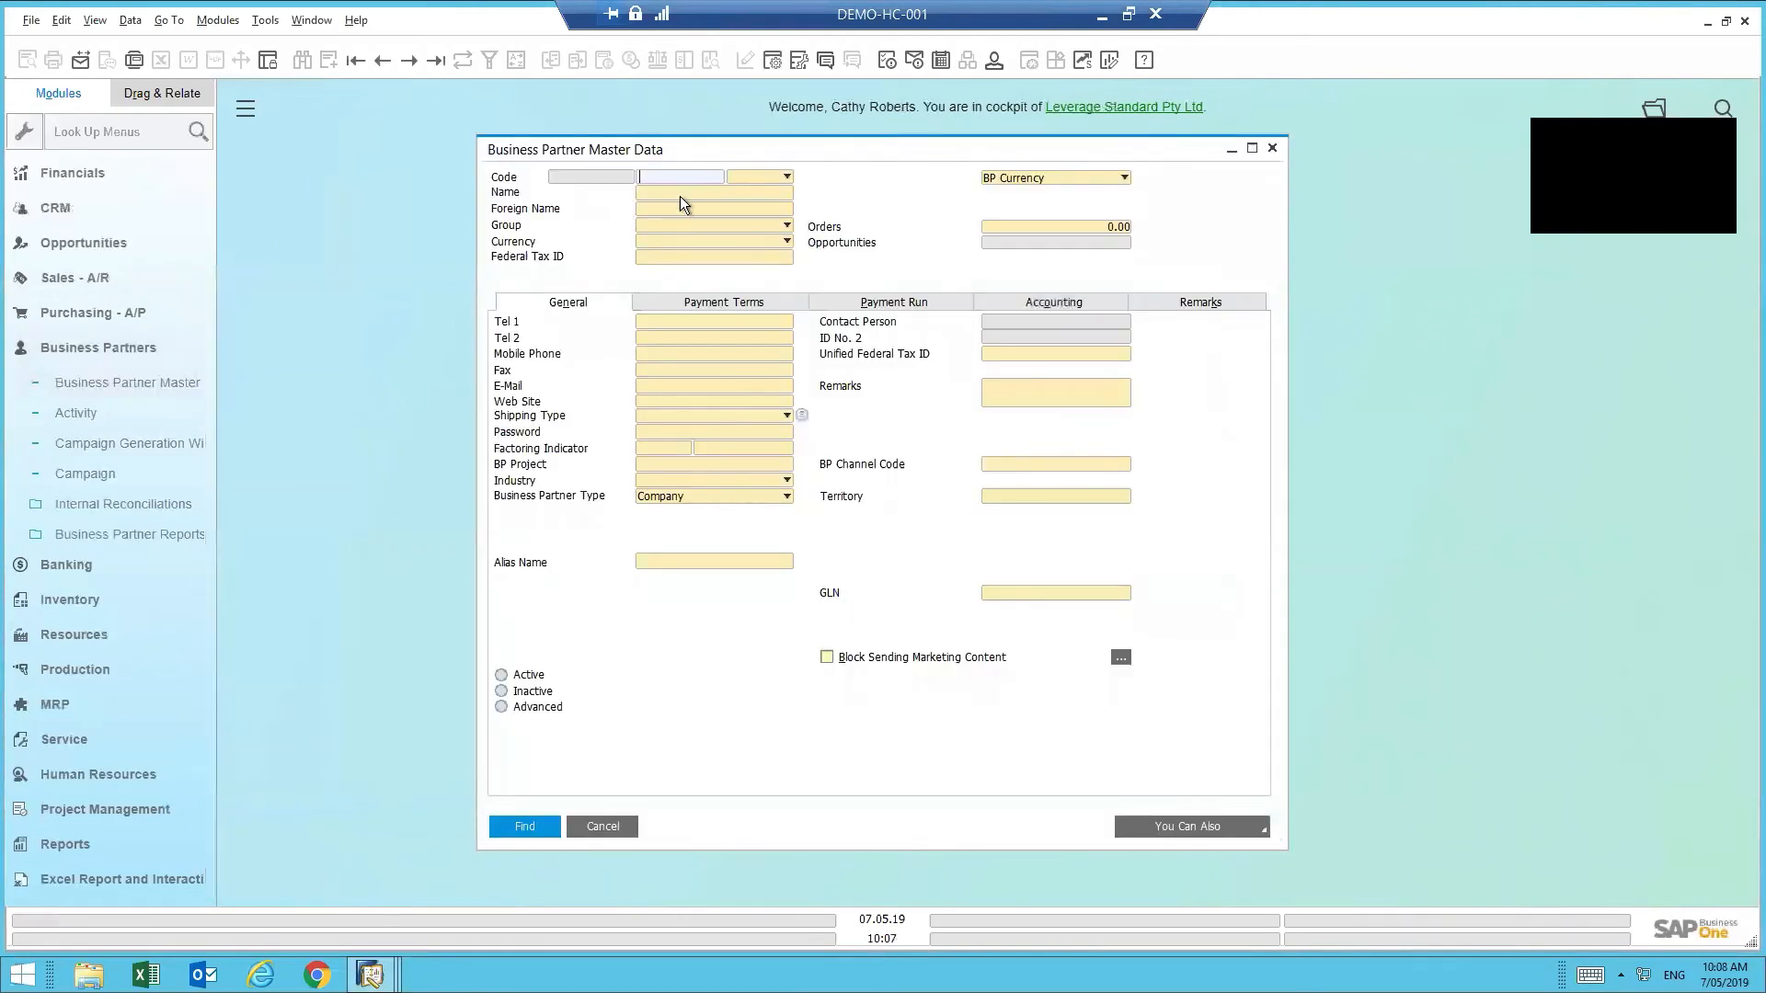
click(677, 195)
text(bluez)
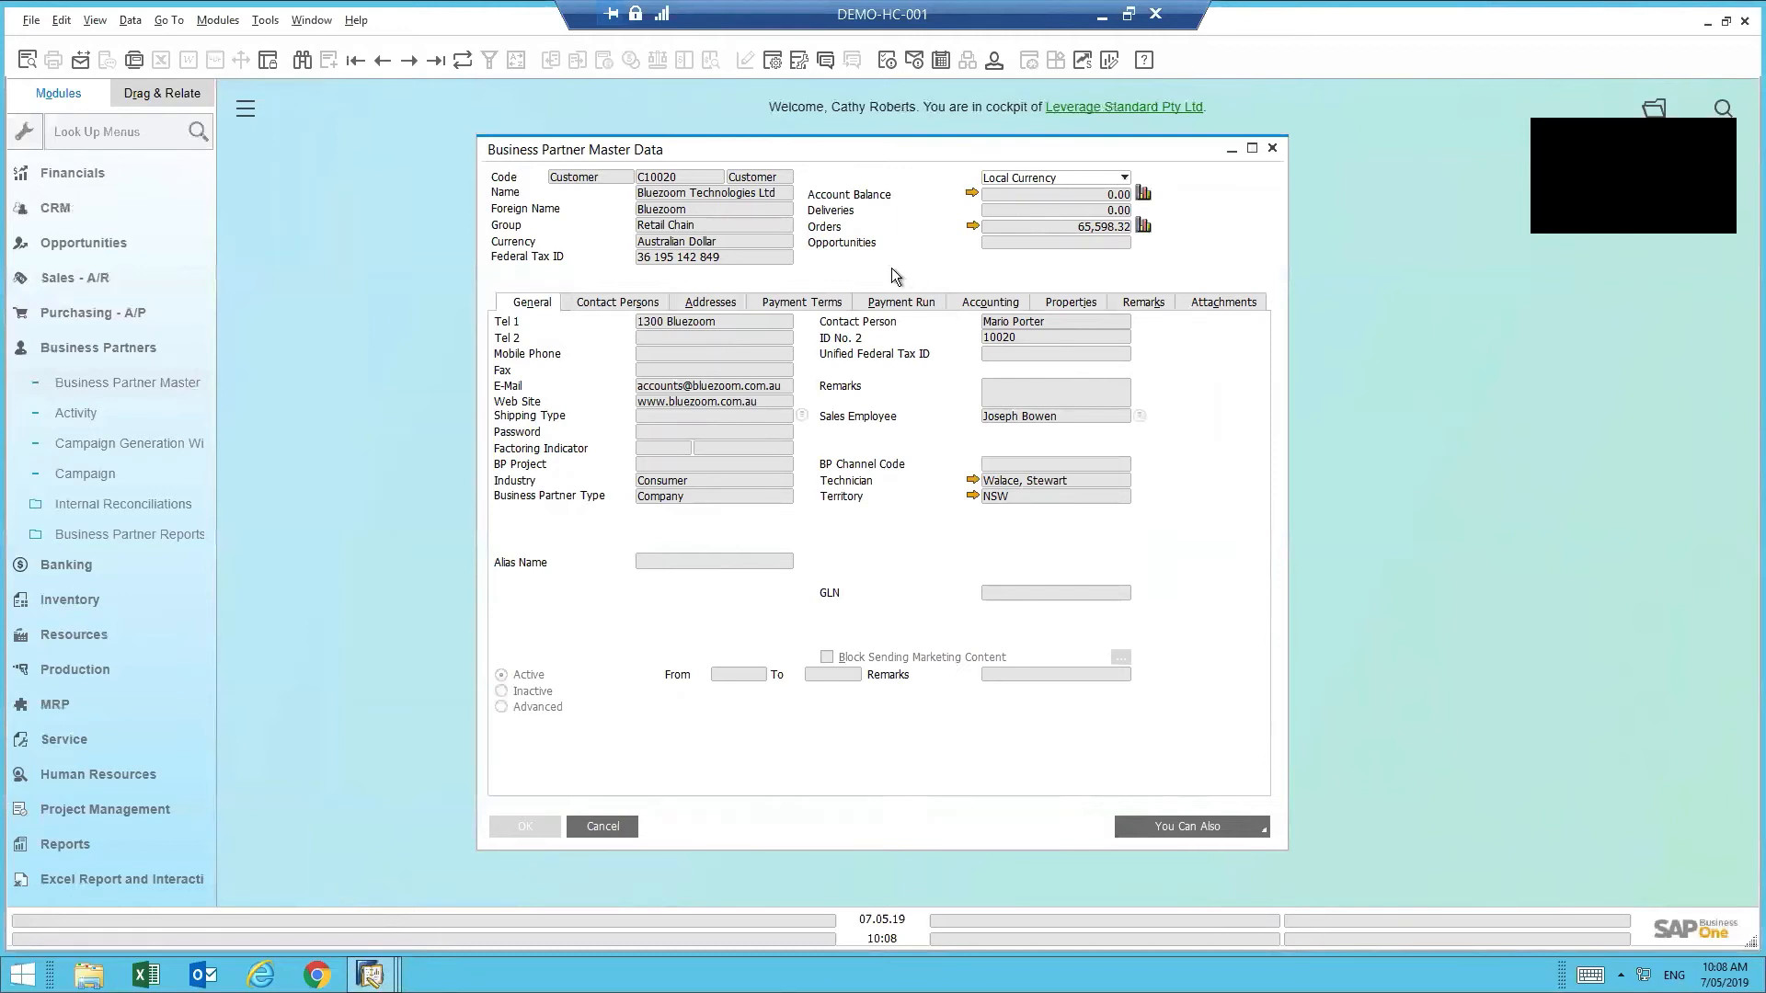
- In a third user's session, attempt to open Business Partner Master Data
mouse_move(369, 973)
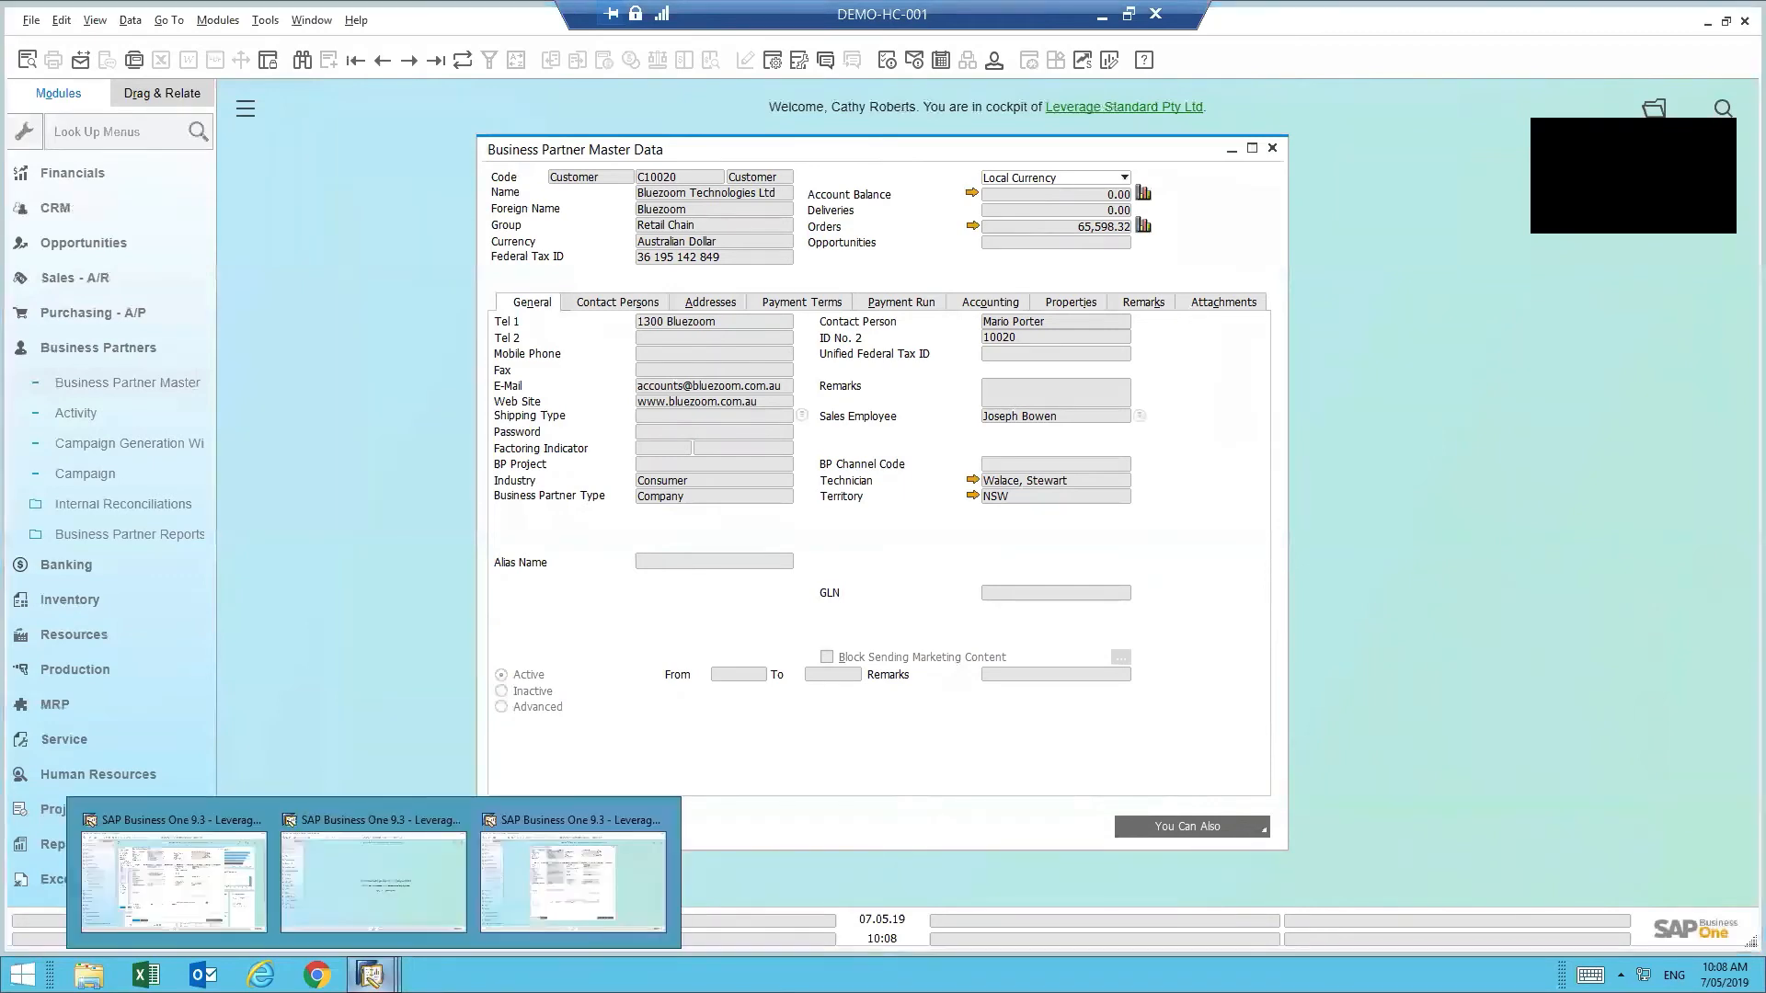
click(394, 880)
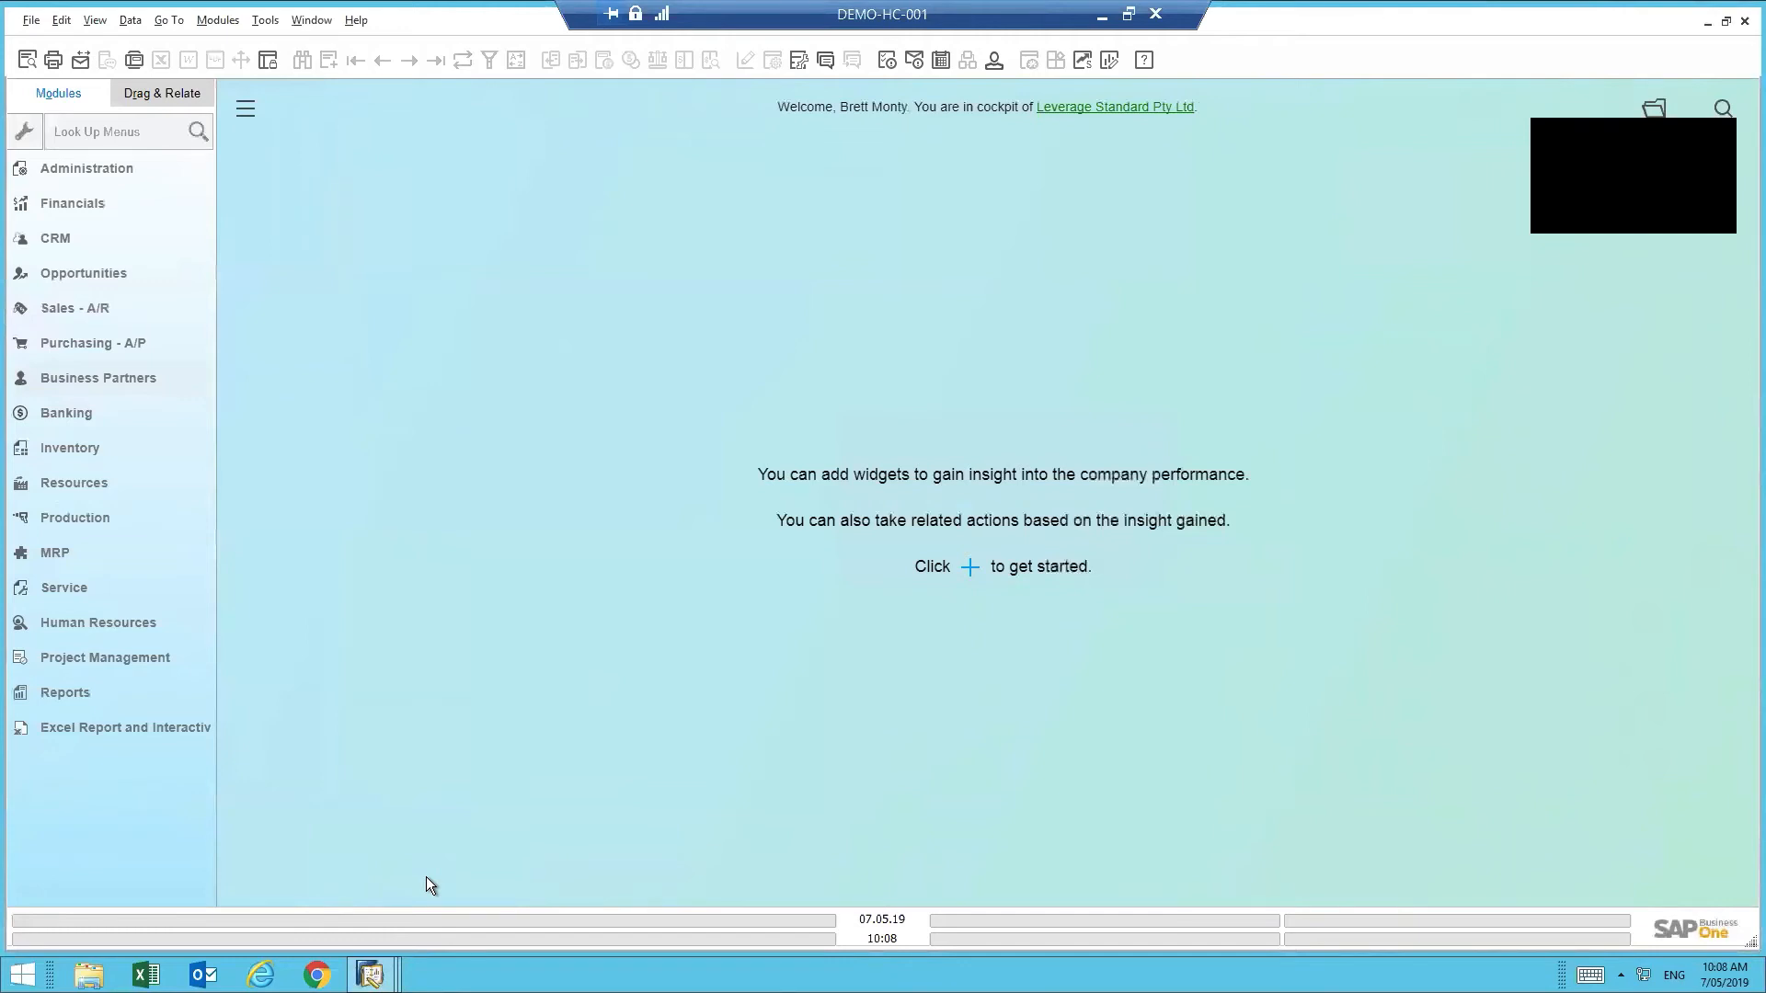
click(76, 379)
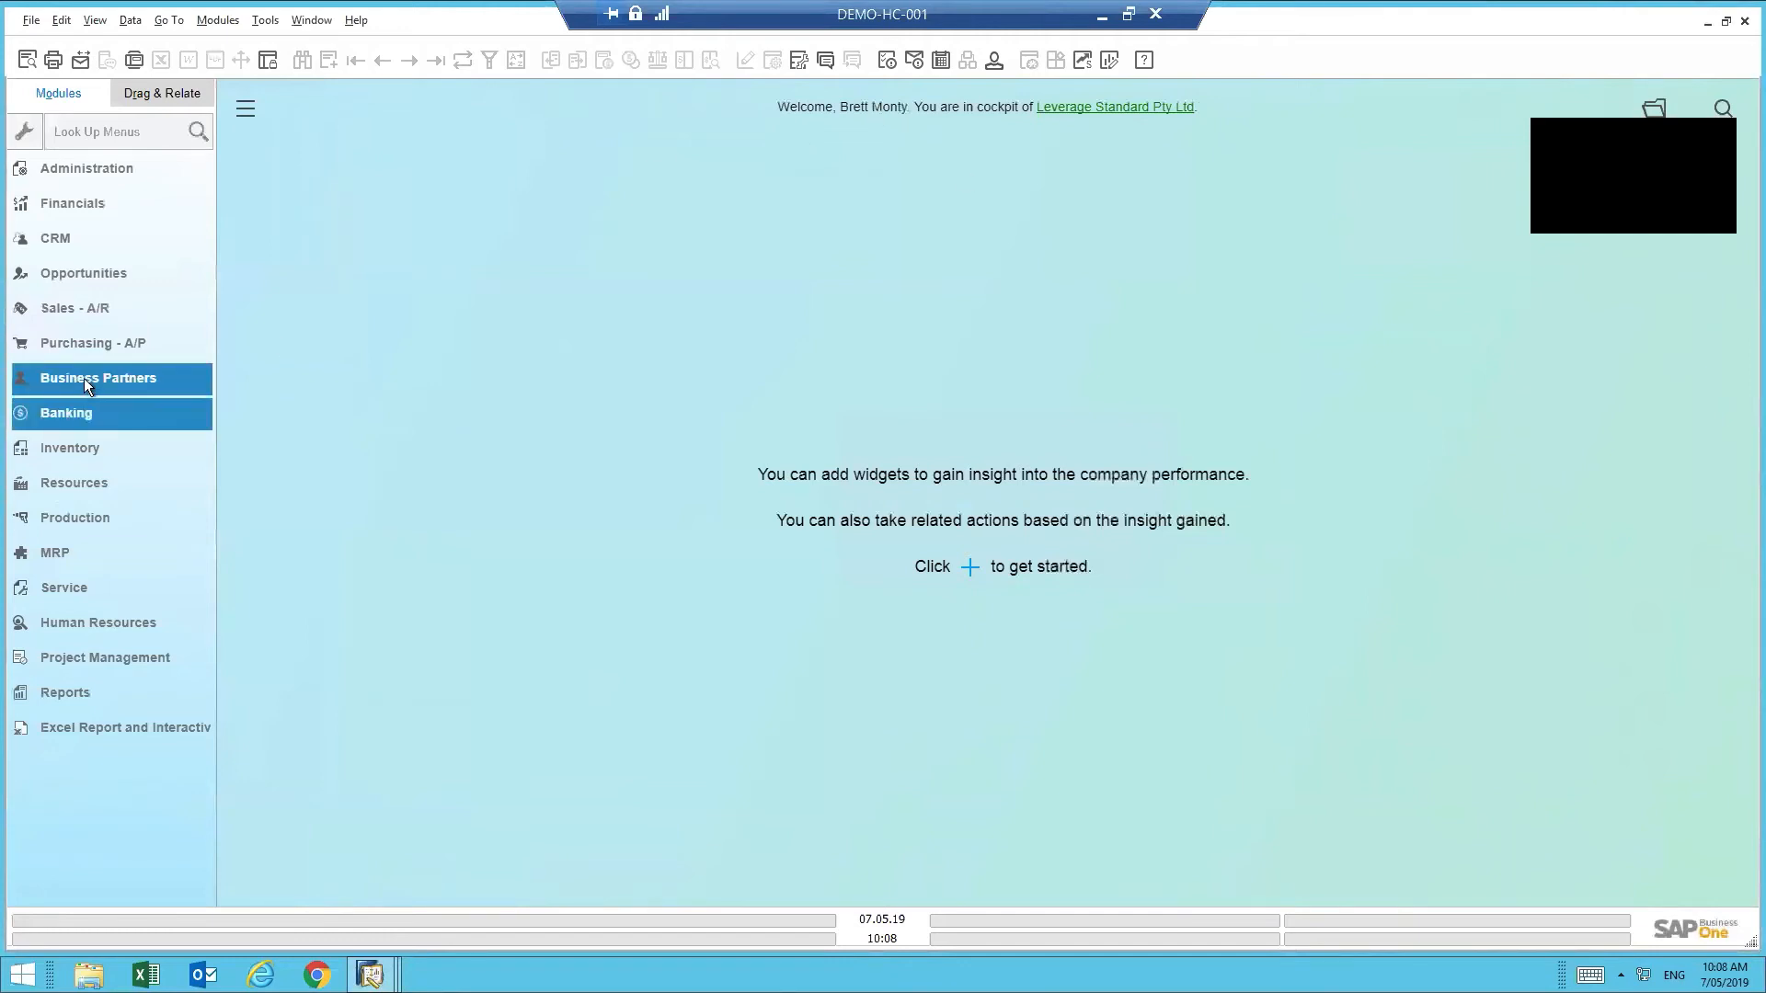
click(108, 383)
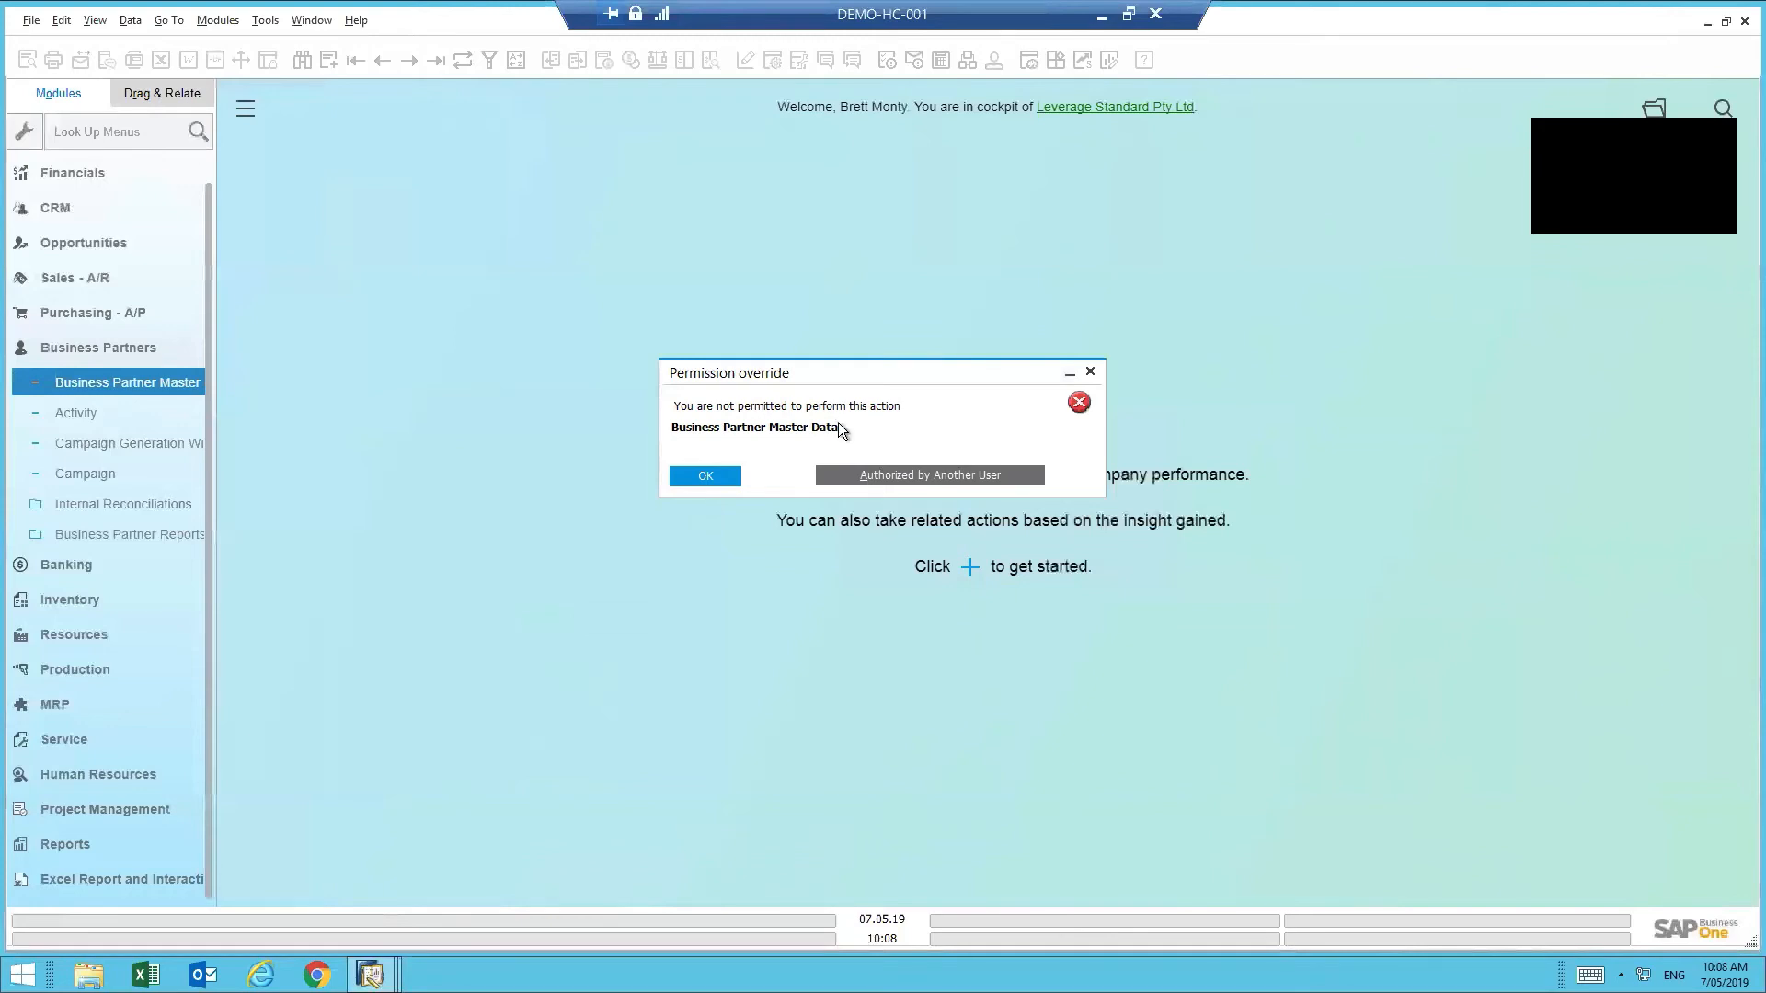
- Authorize the permission override with another user's name and password
click(940, 482)
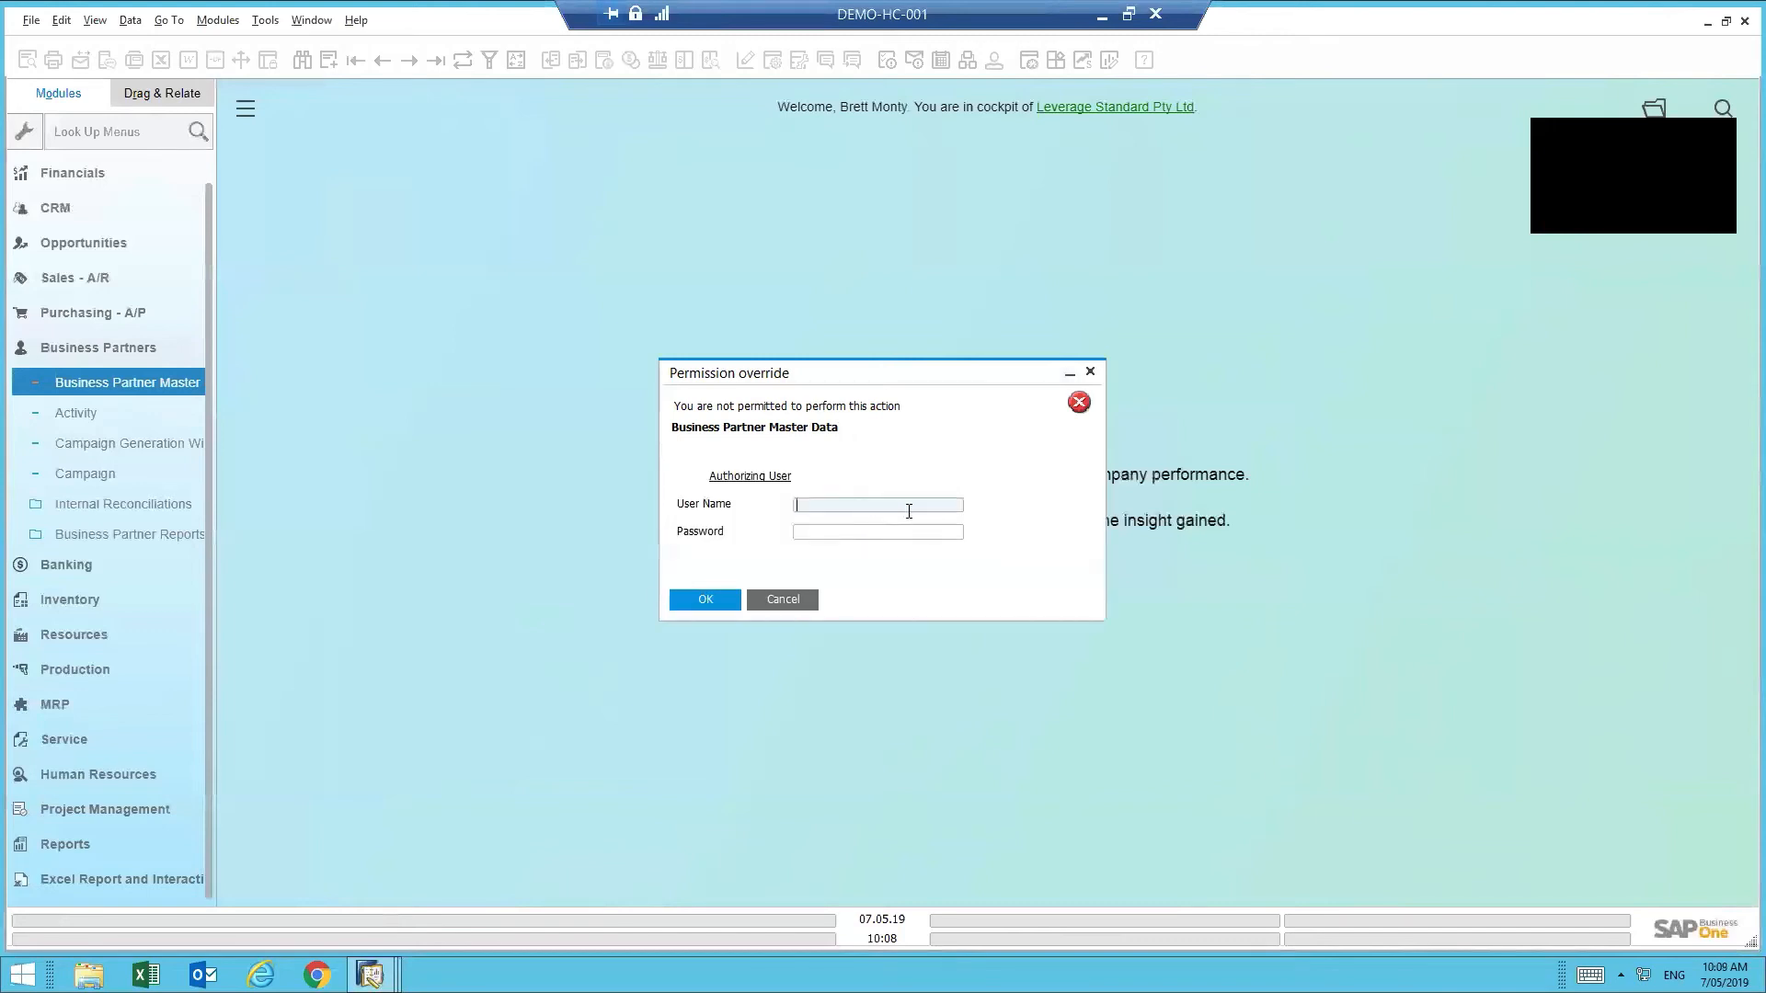
text(manager)
key(Tab)
text(••)
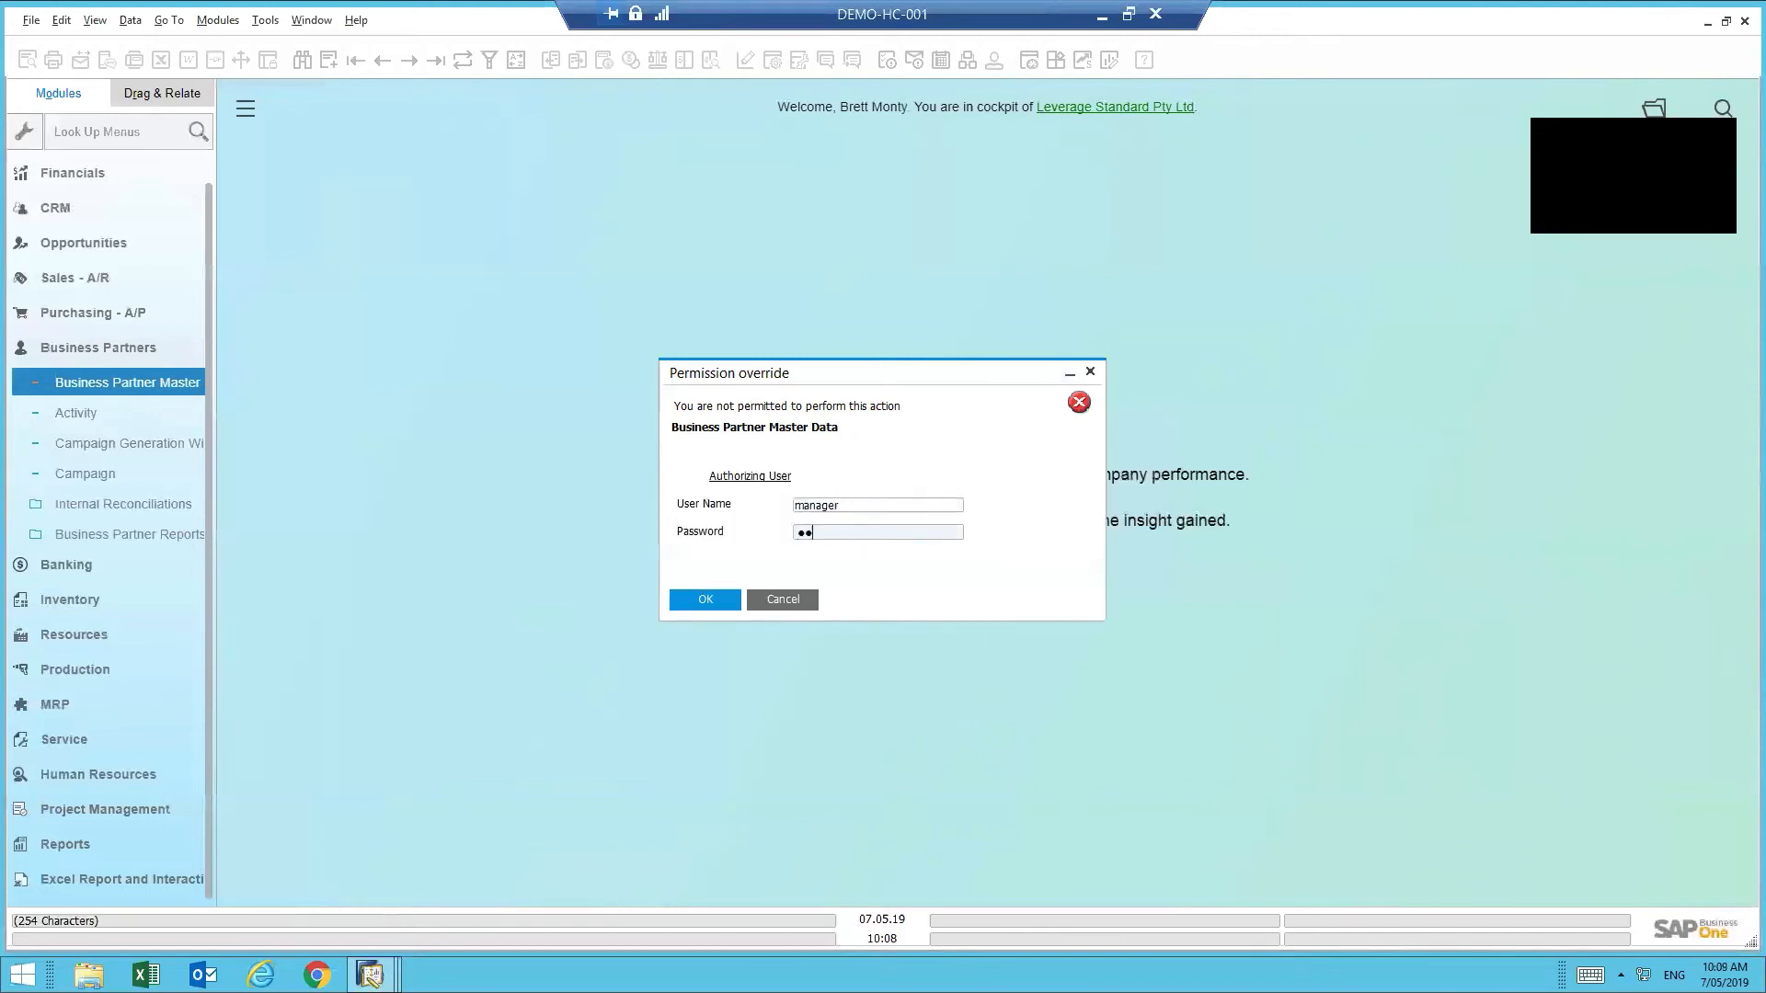
text(••••••)
key(Return)
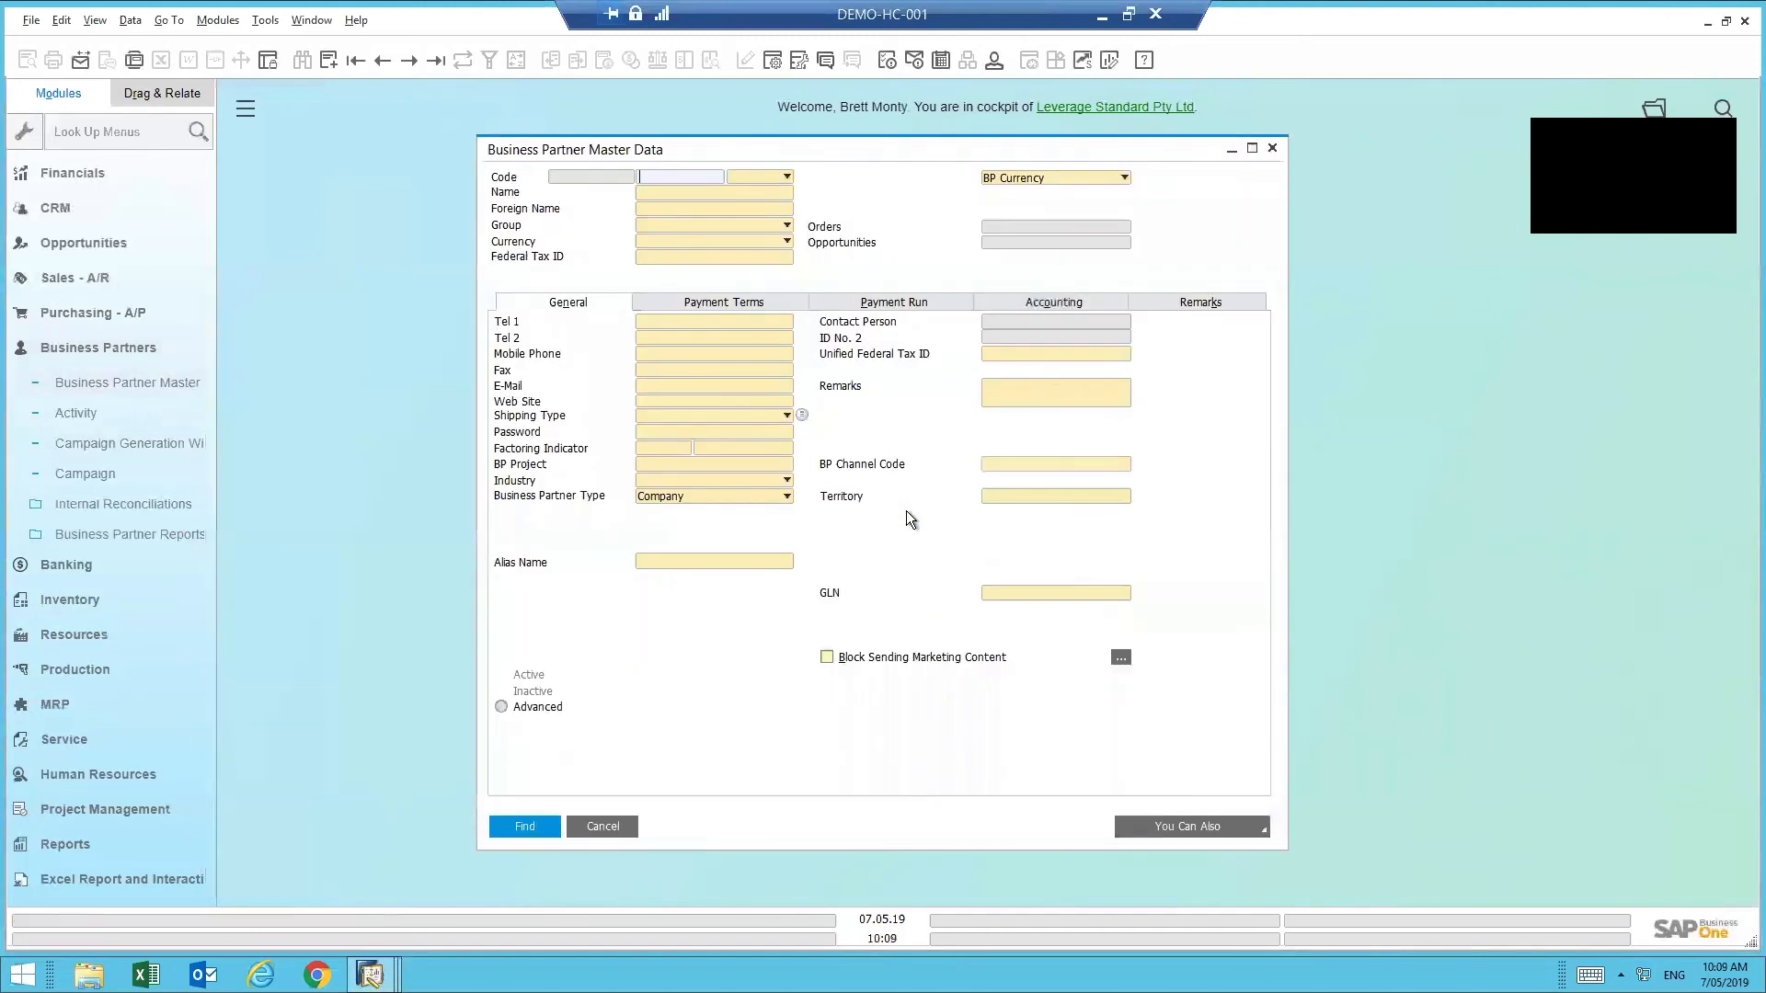
- Search the Name field for 'bluez' to find the Bluezoom customer
key(Tab)
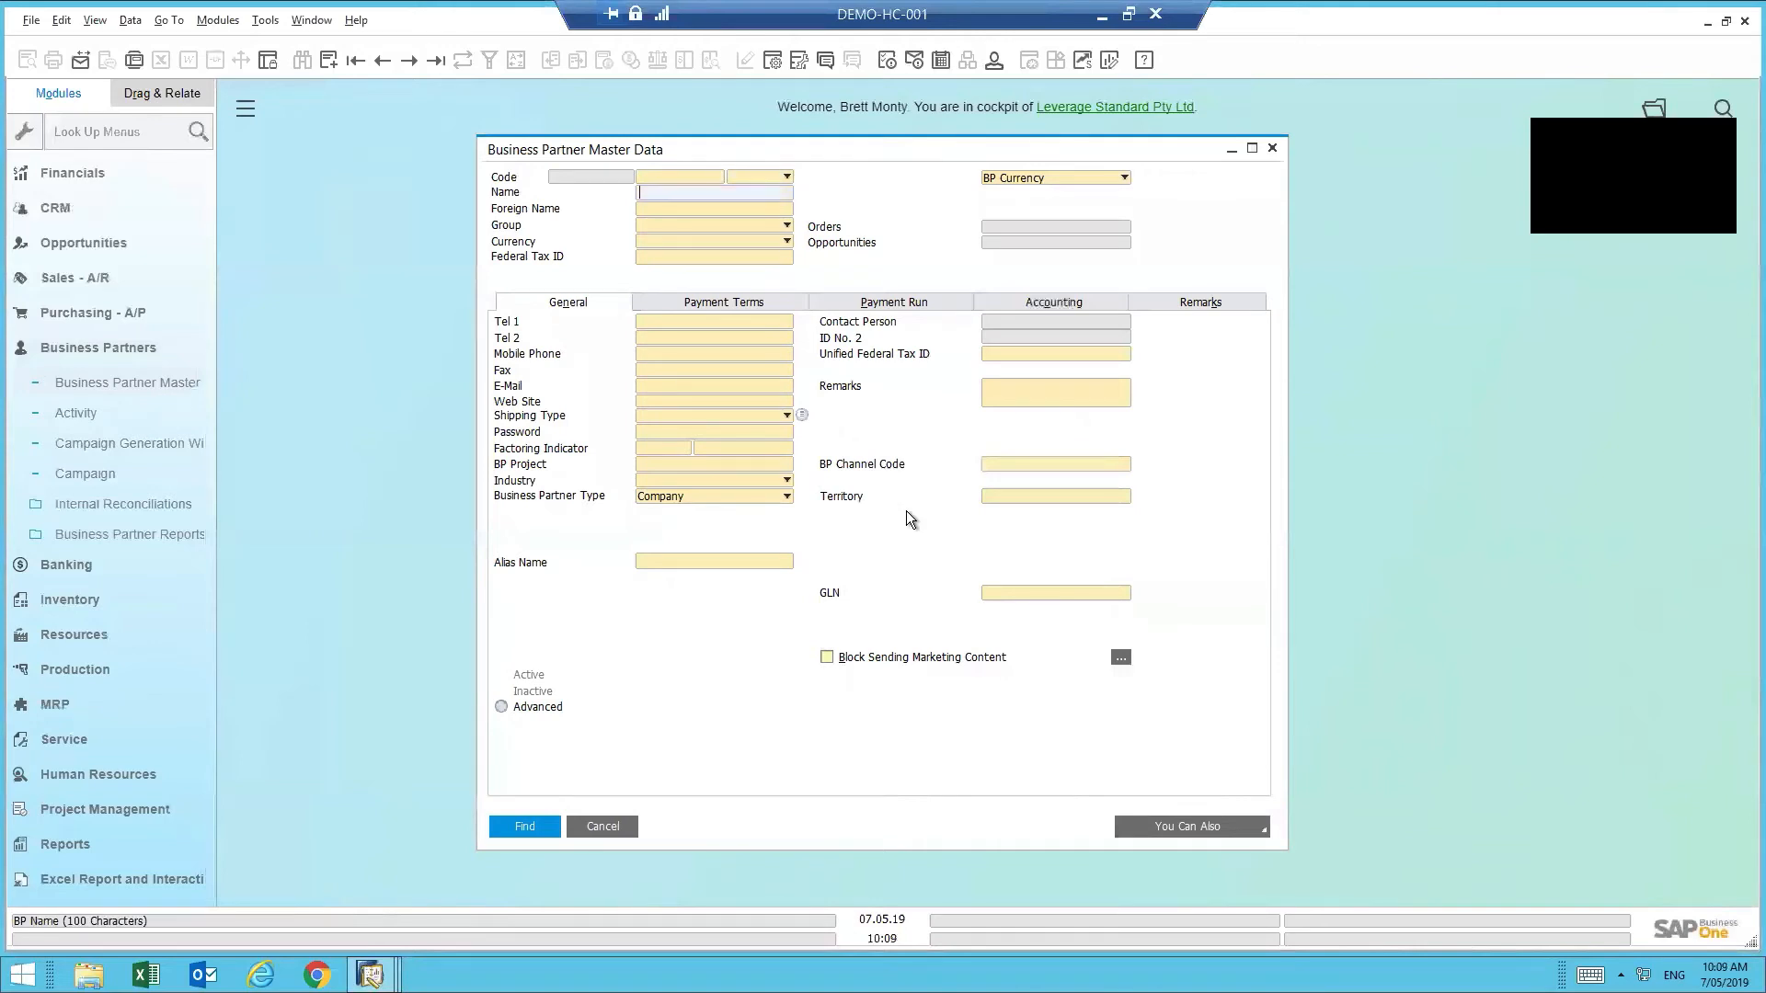
text(bluez)
key(Return)
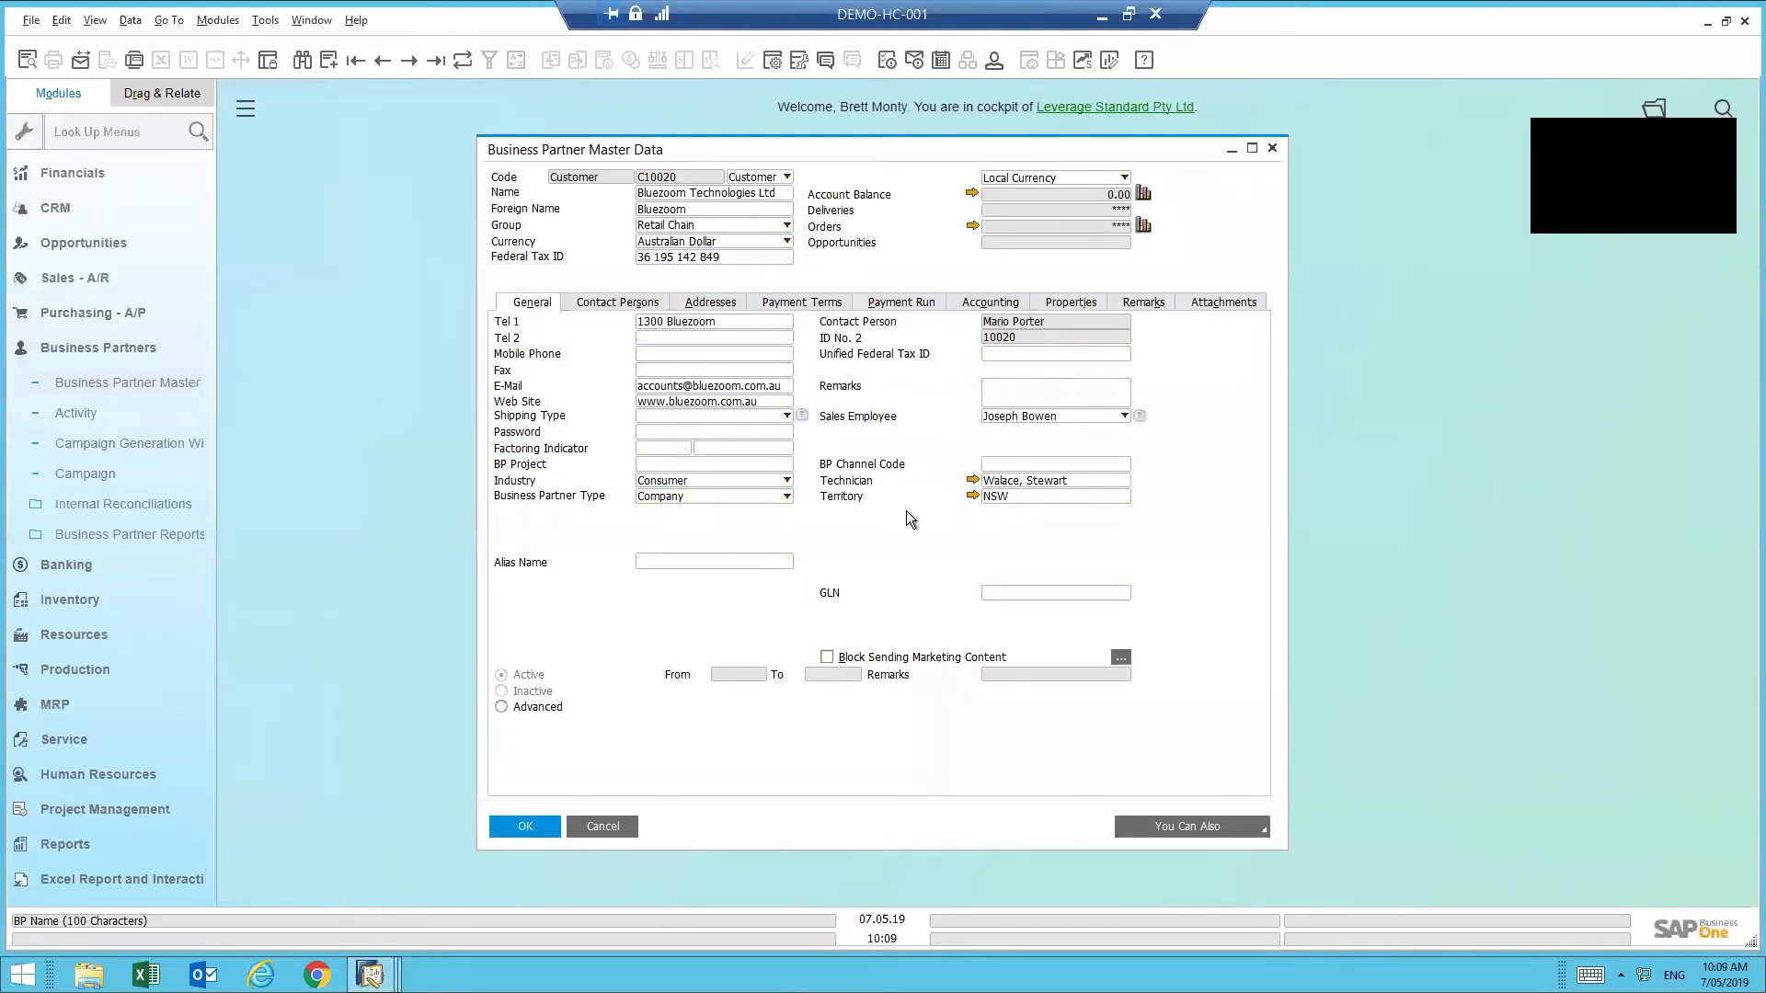
- Close the Bluezoom form, dismiss the permission warning on reopening, and switch to the other session
click(606, 823)
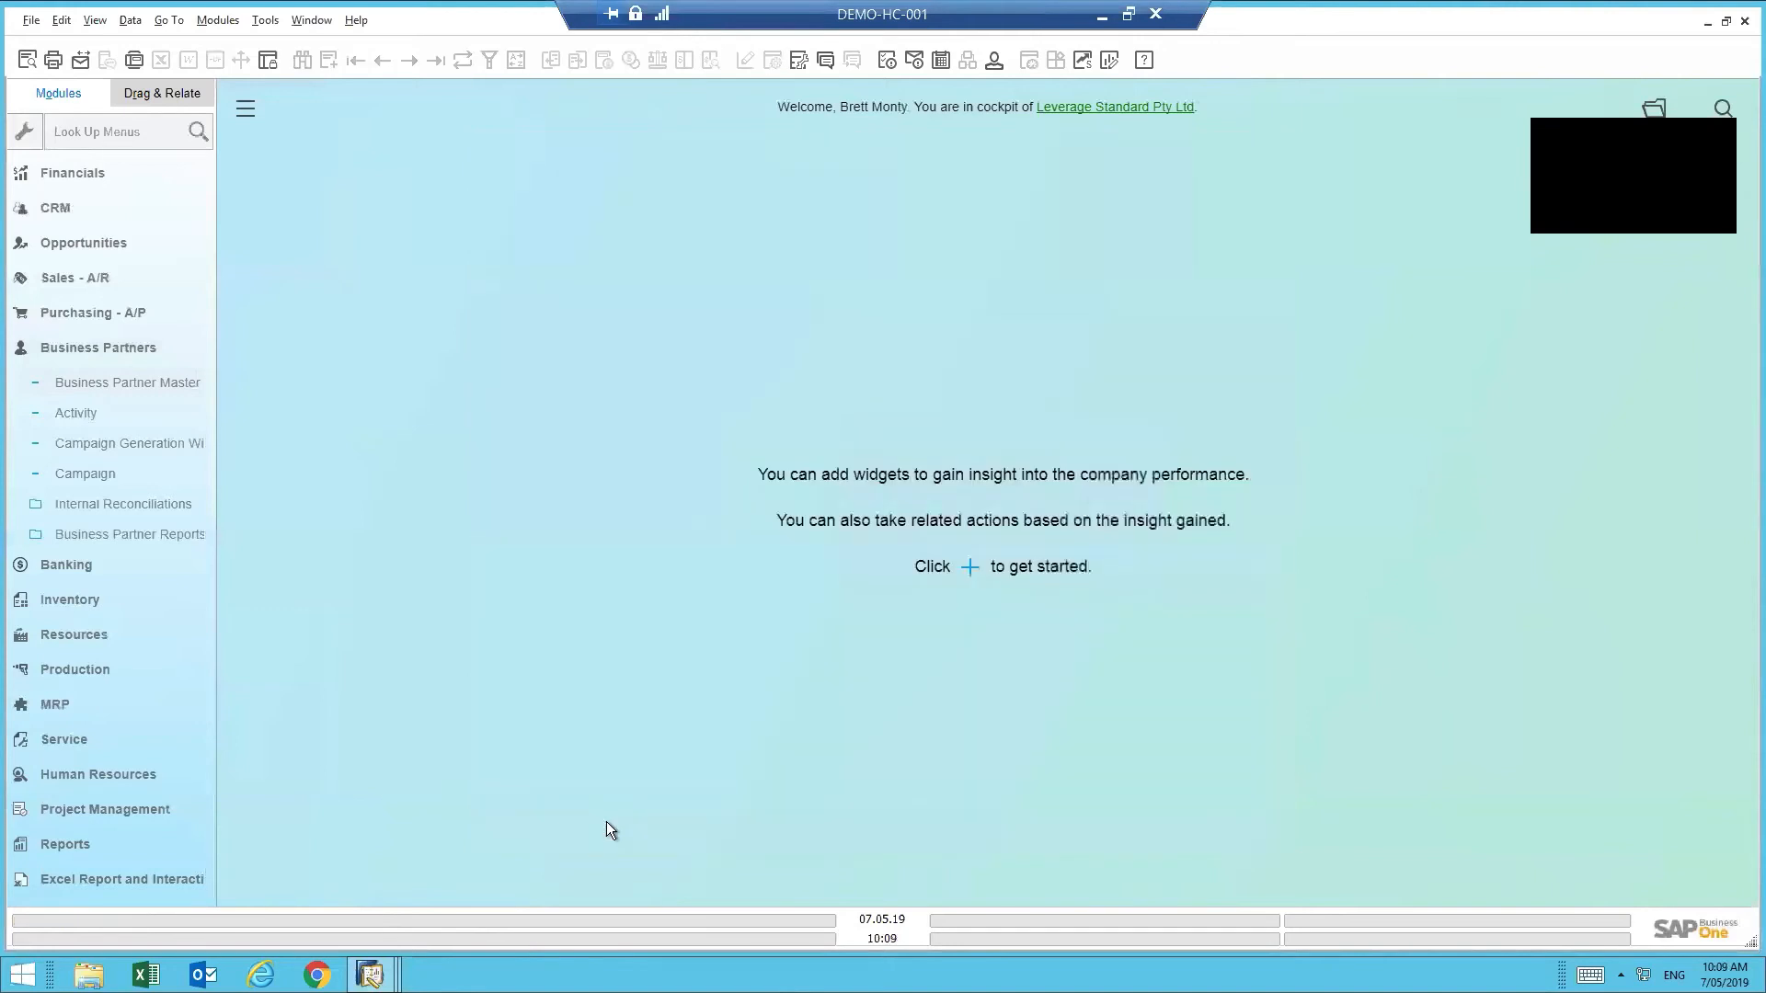
click(106, 383)
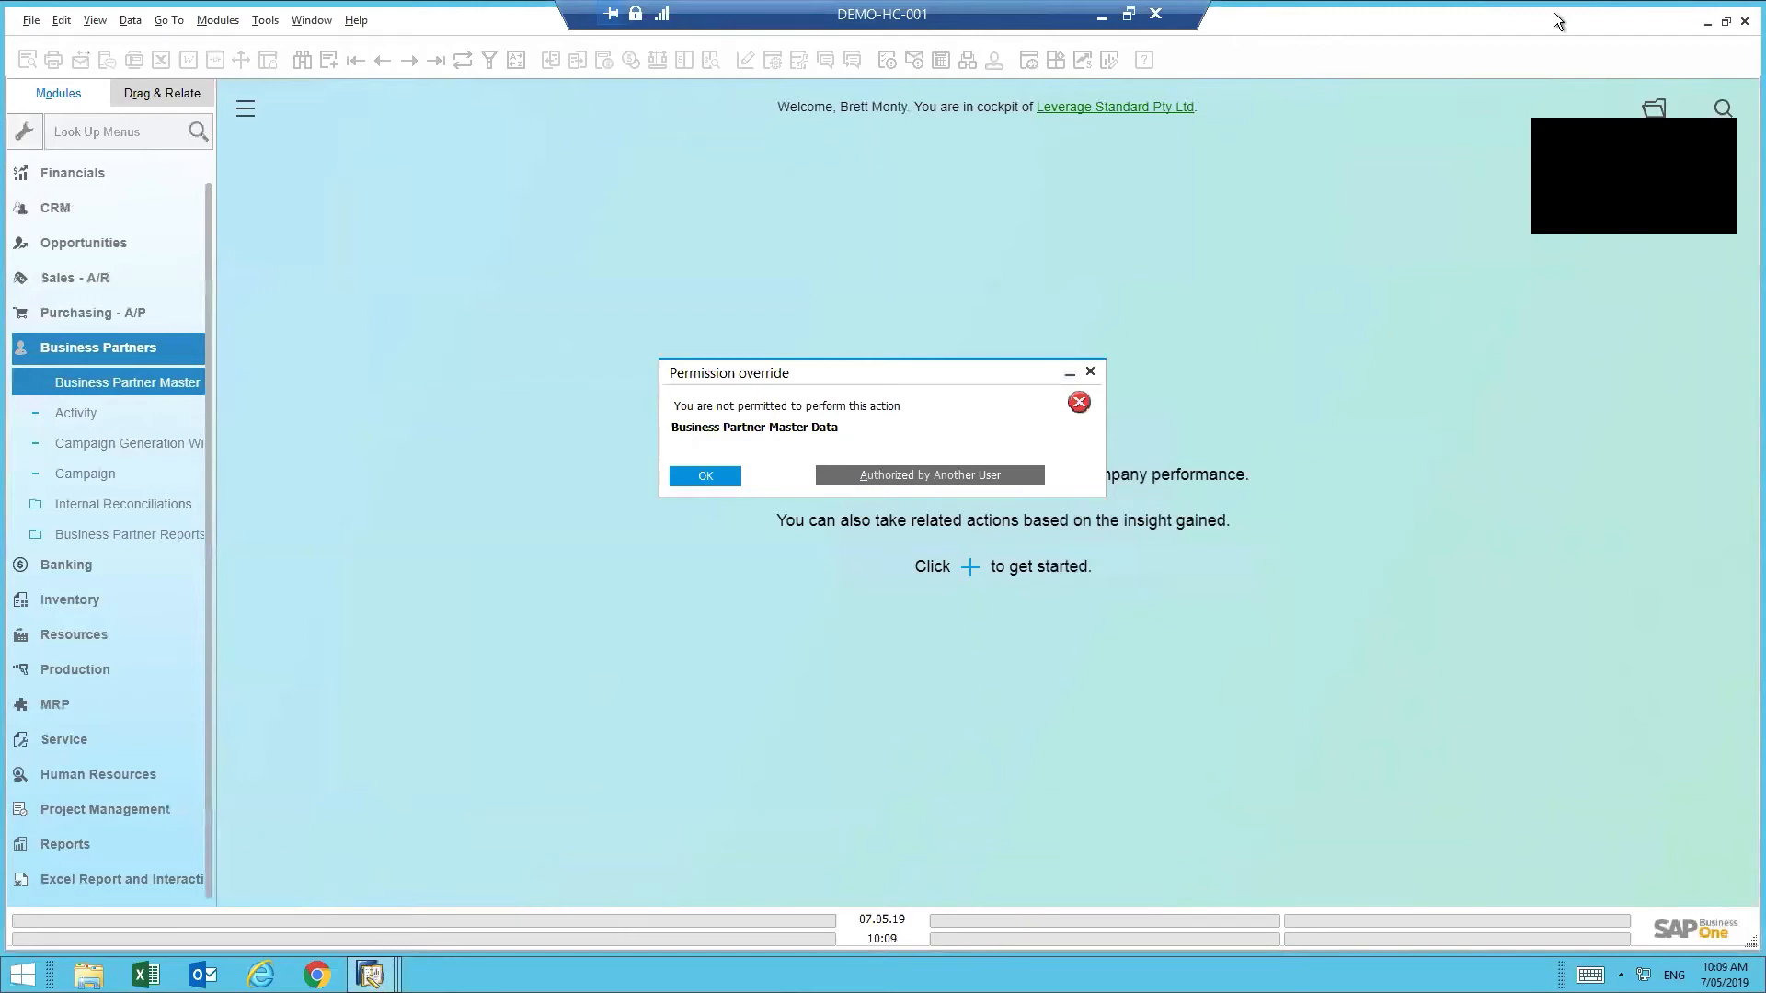
key(Return)
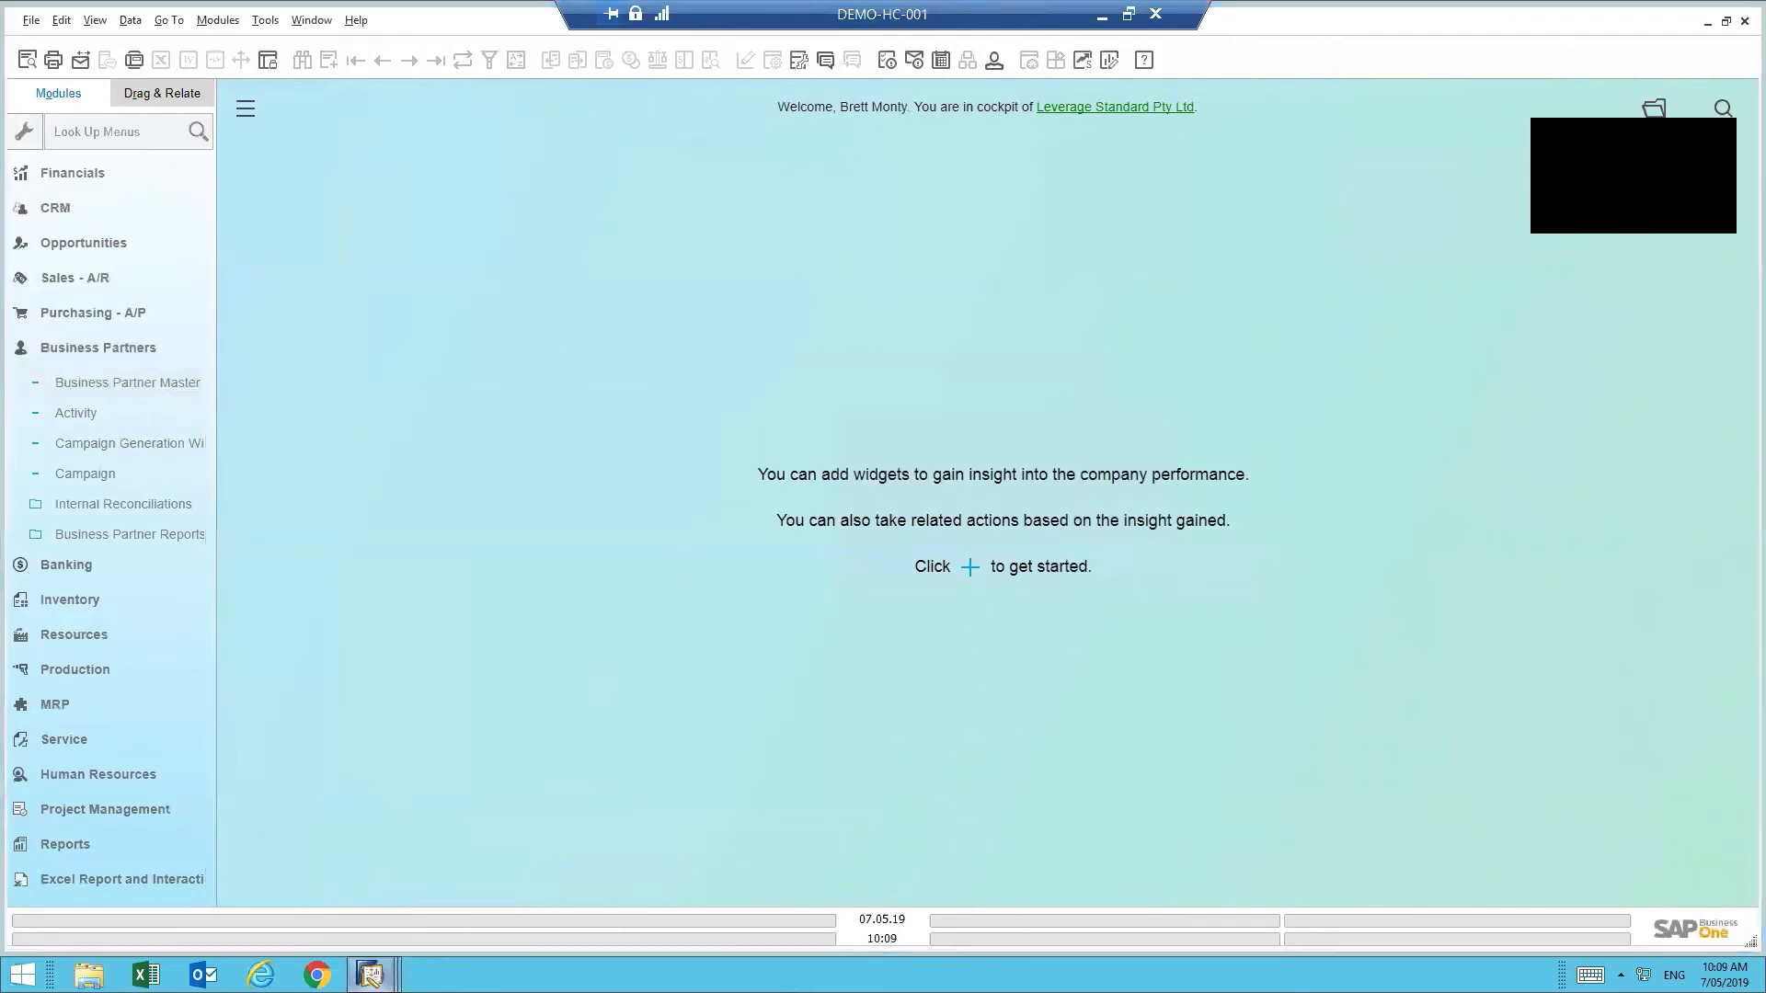
mouse_move(370, 974)
click(234, 868)
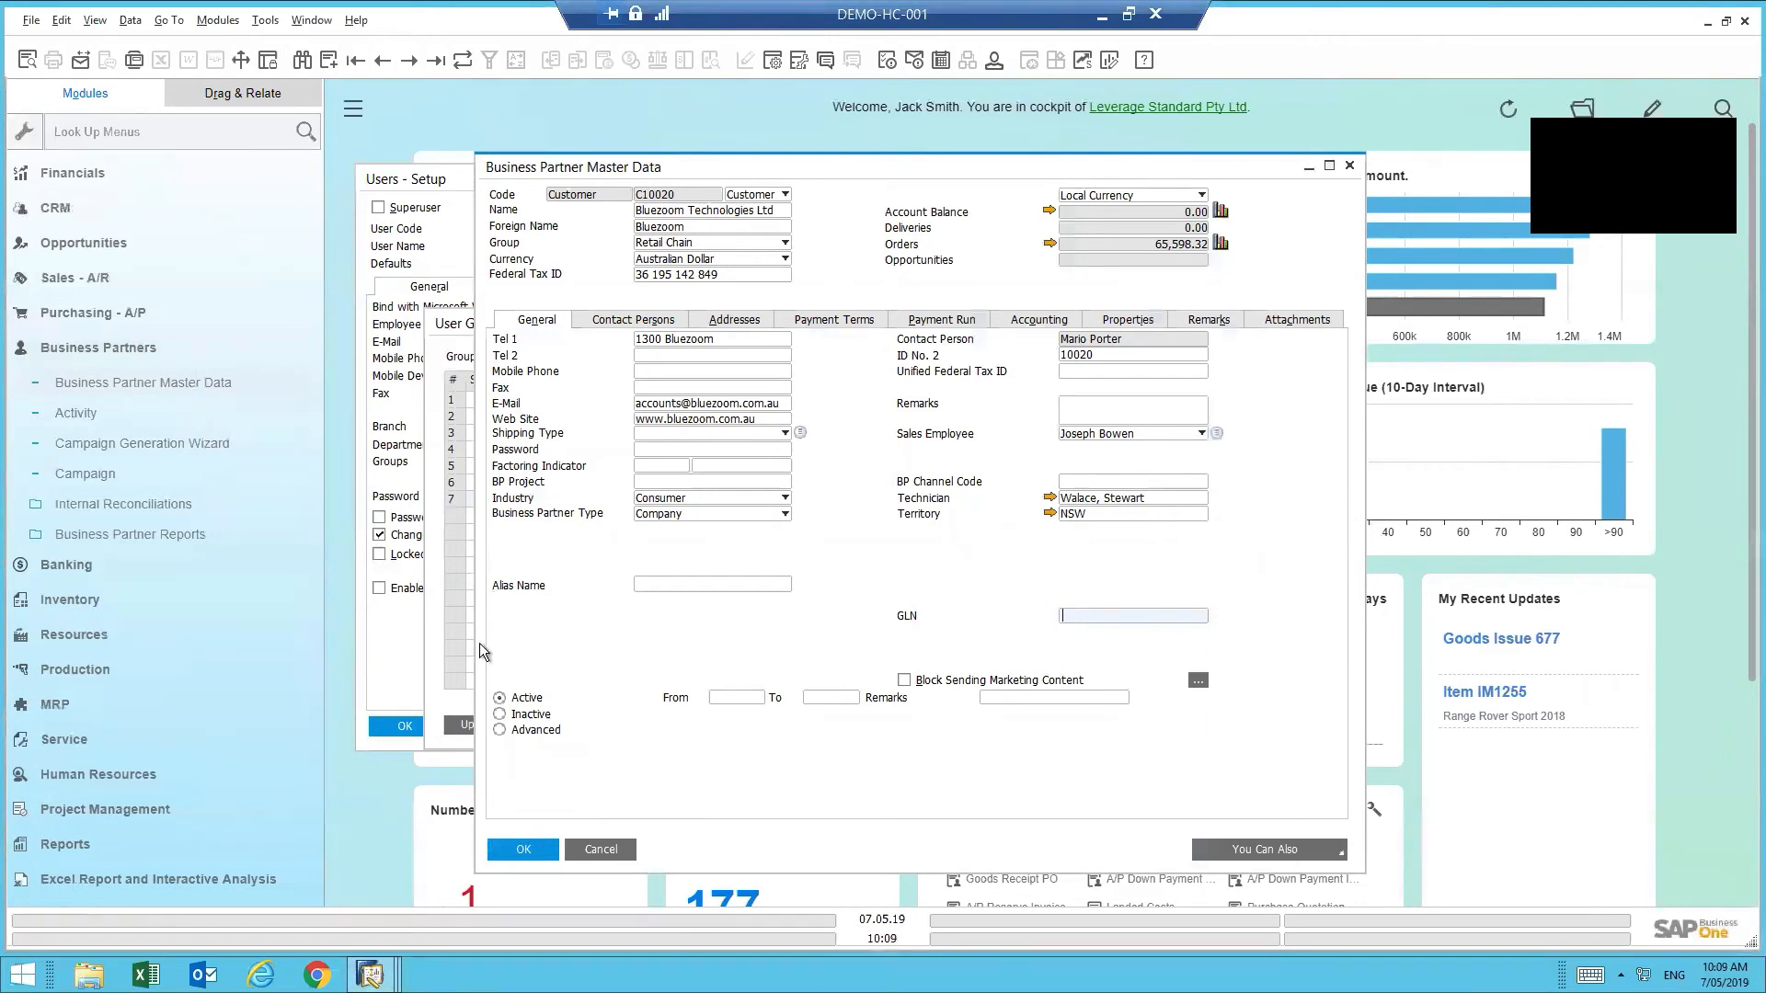
- Close the Bluezoom record and save the user's CRM, Logistics, AR and Base Line group assignments
click(524, 848)
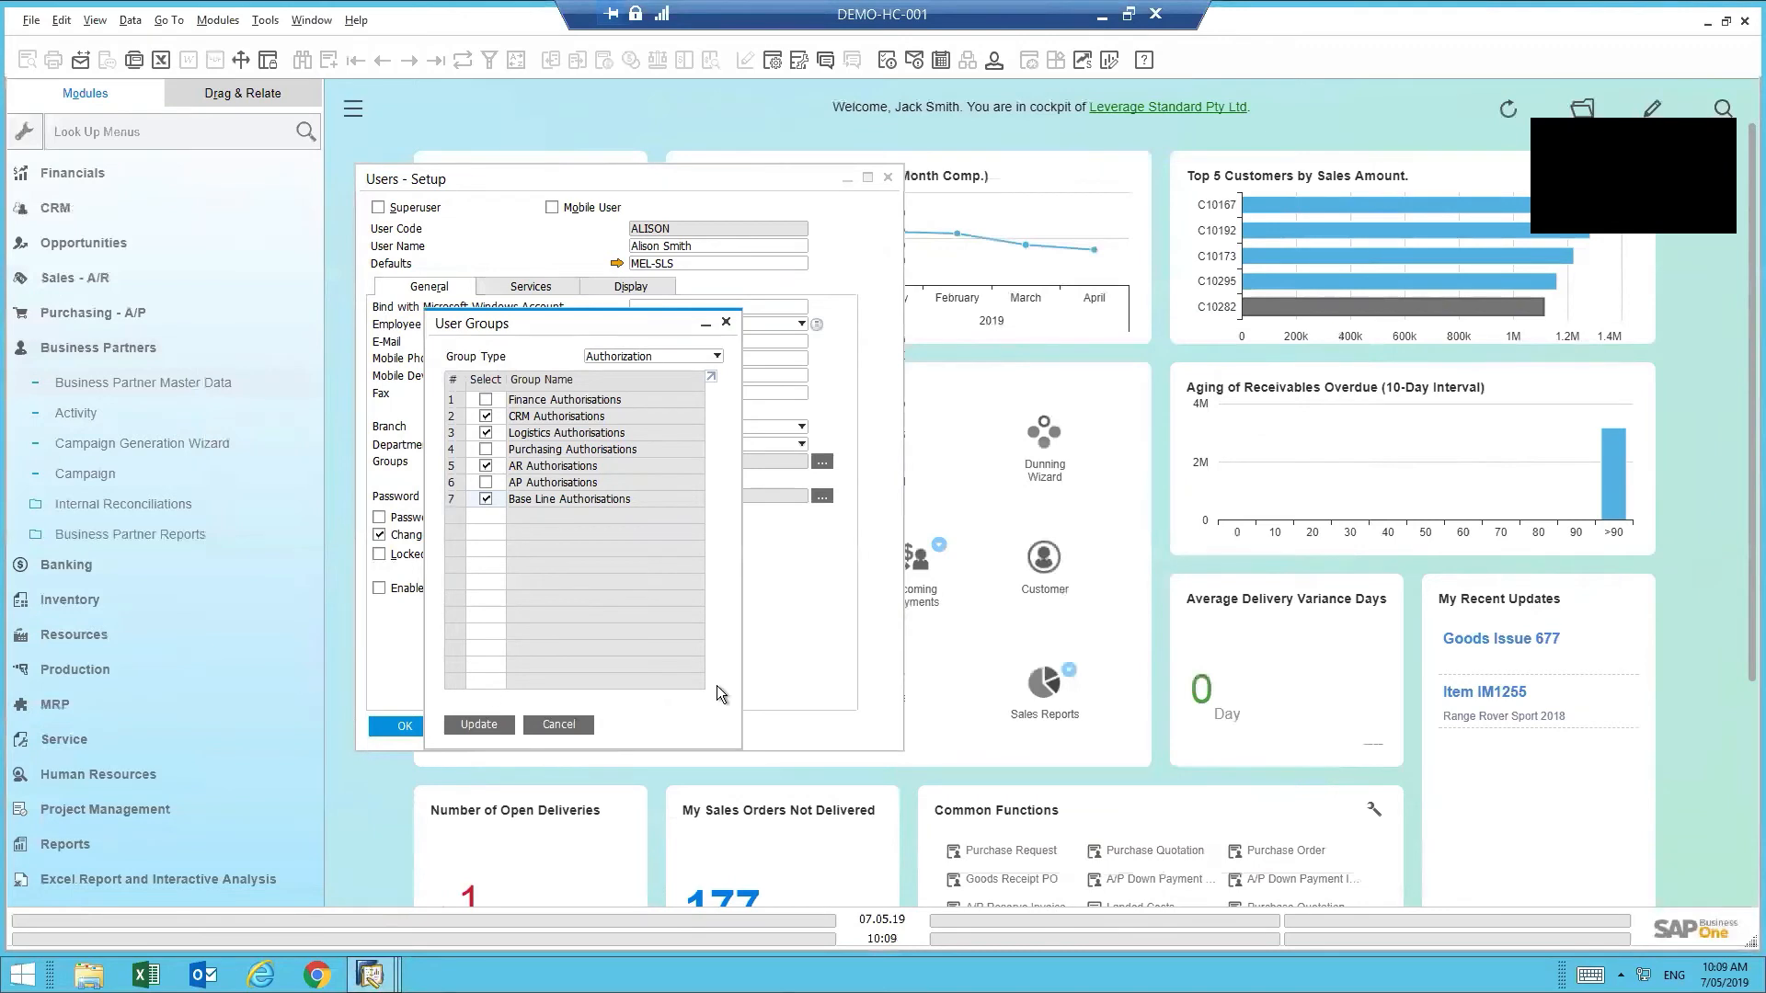
click(471, 726)
click(479, 724)
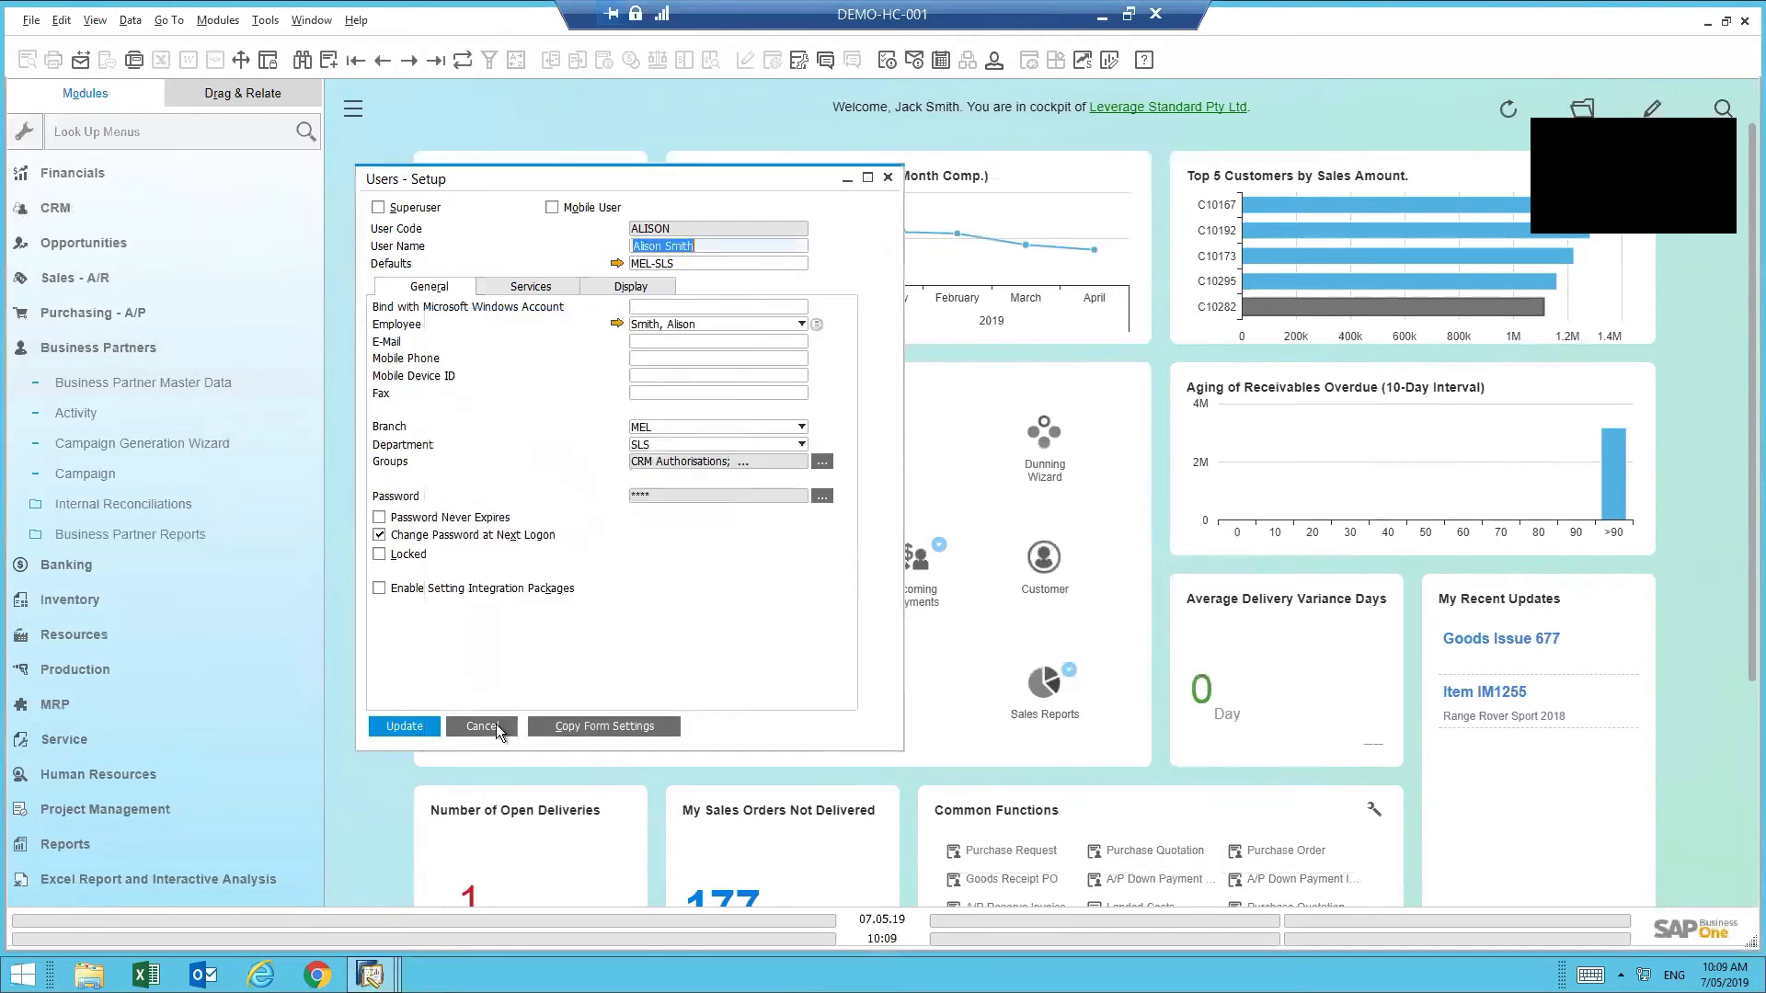
click(413, 726)
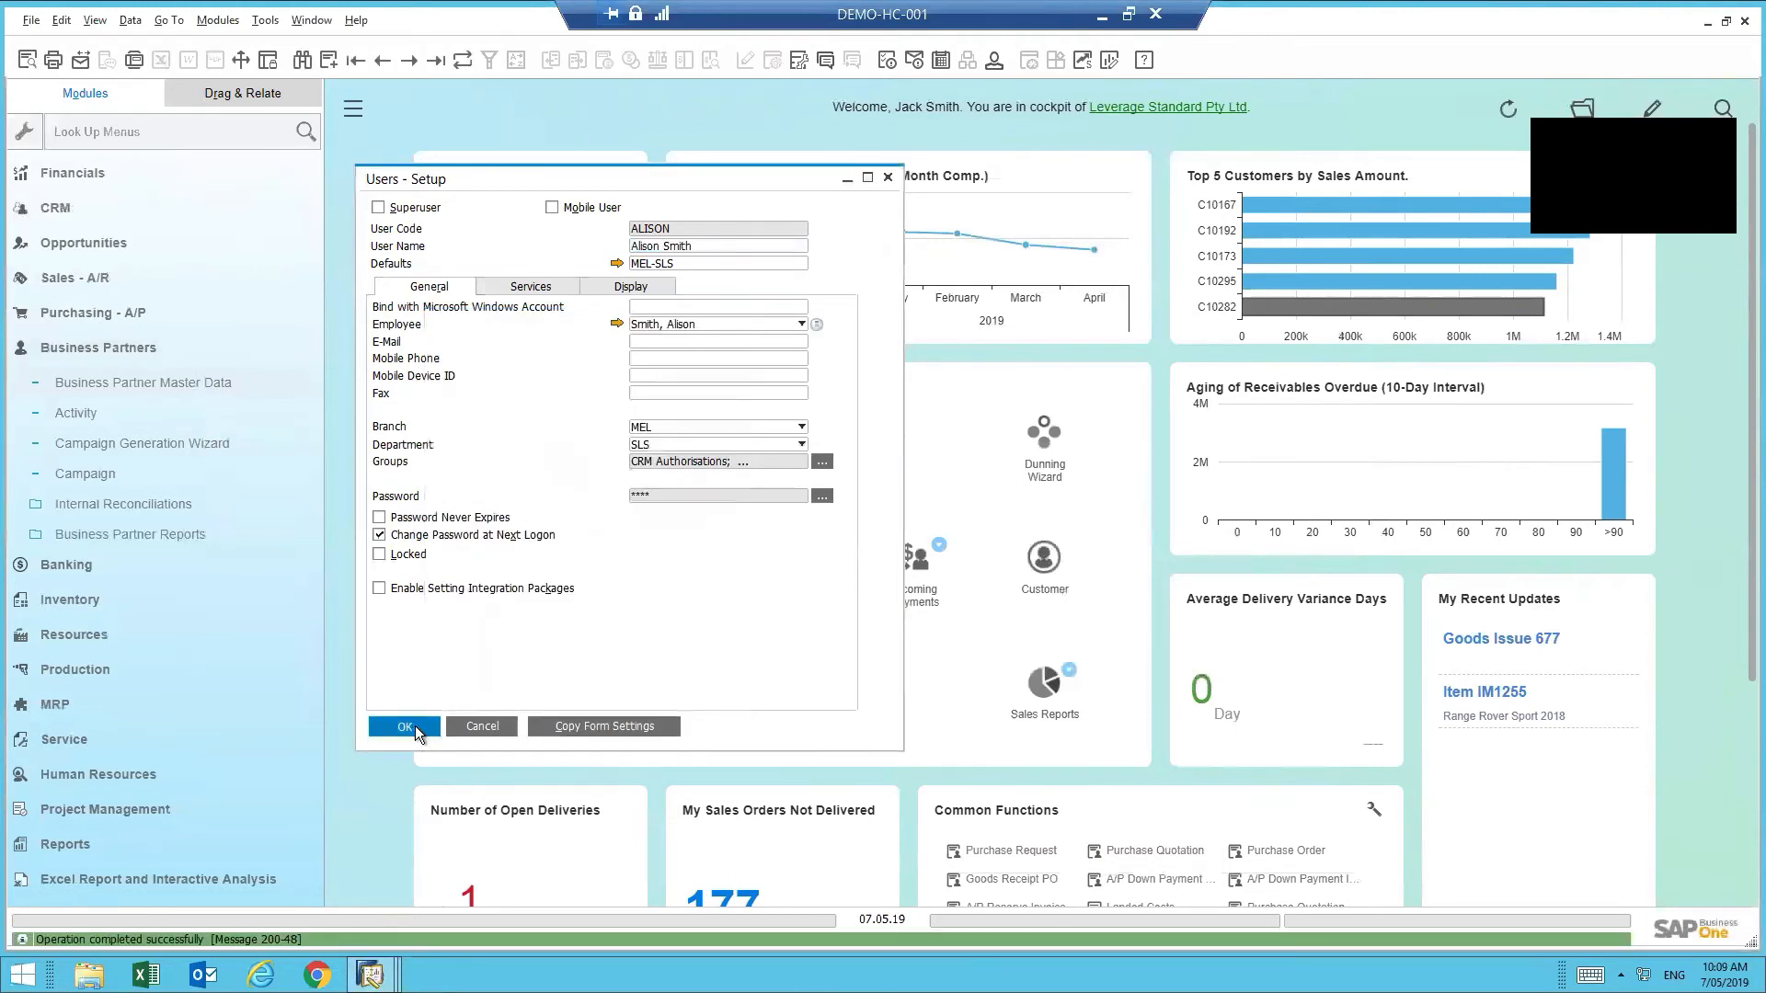
click(413, 727)
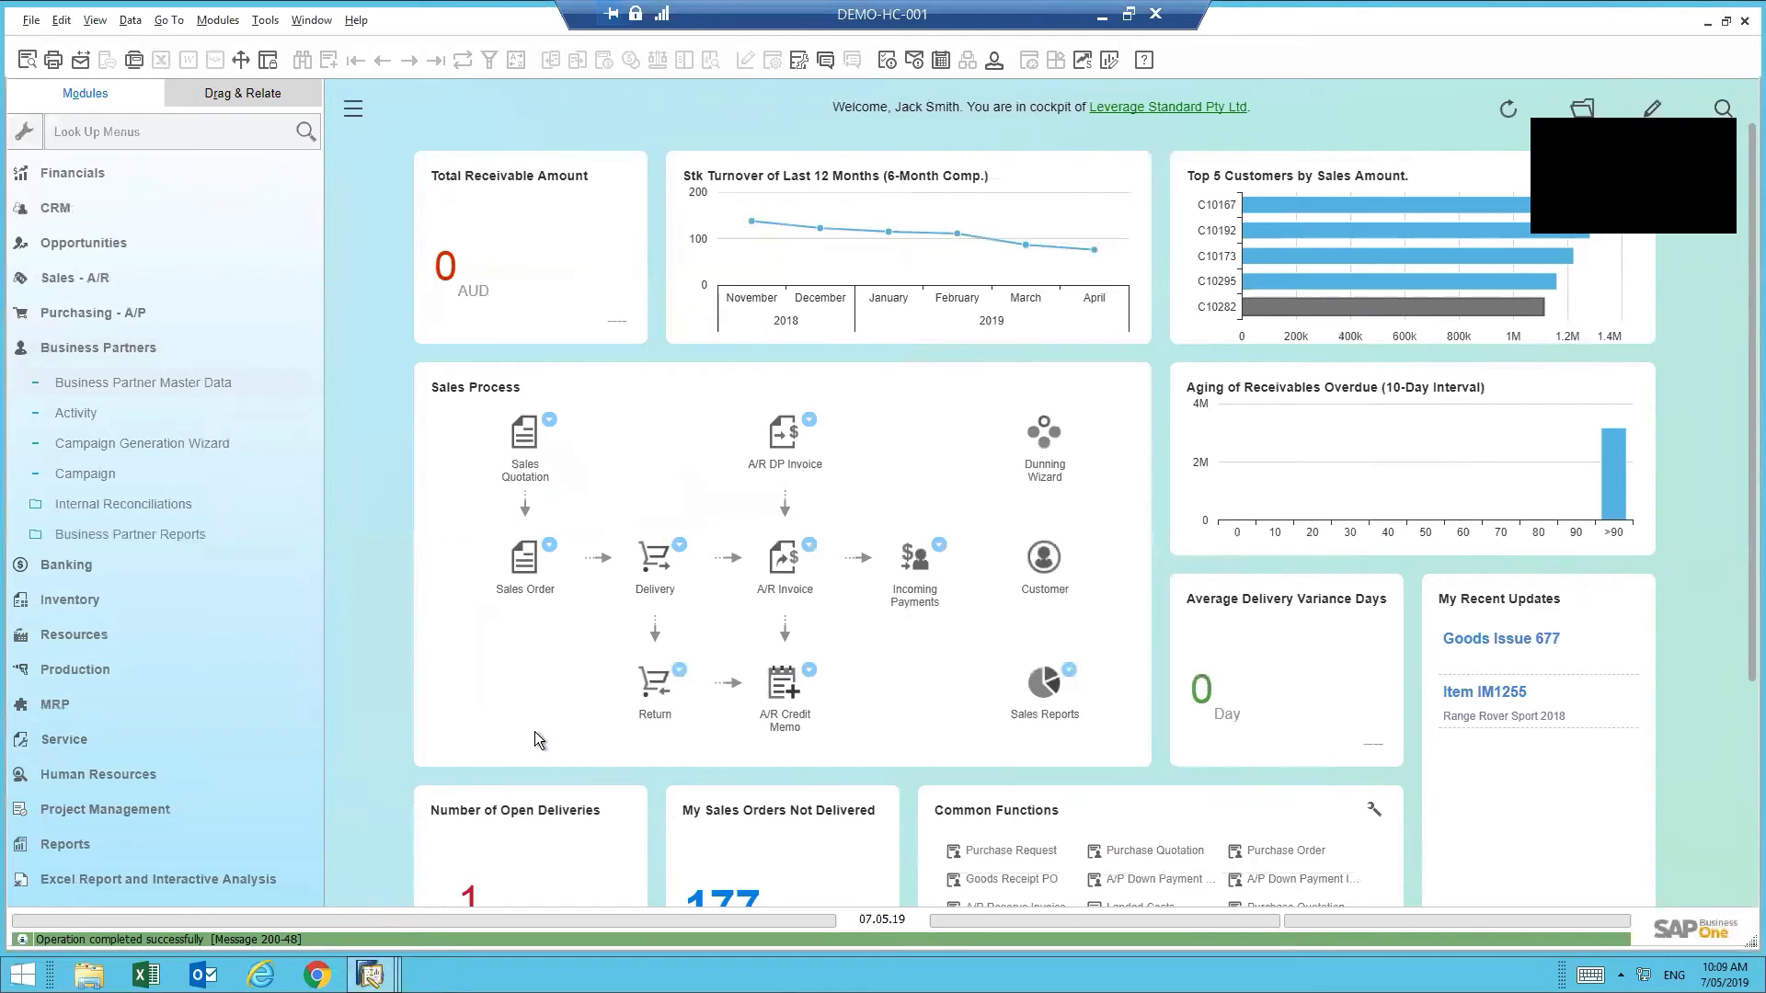
- Expand Administration > Utilities in the Modules pane and launch UI Configuration Template
scroll(218, 186, up, 1)
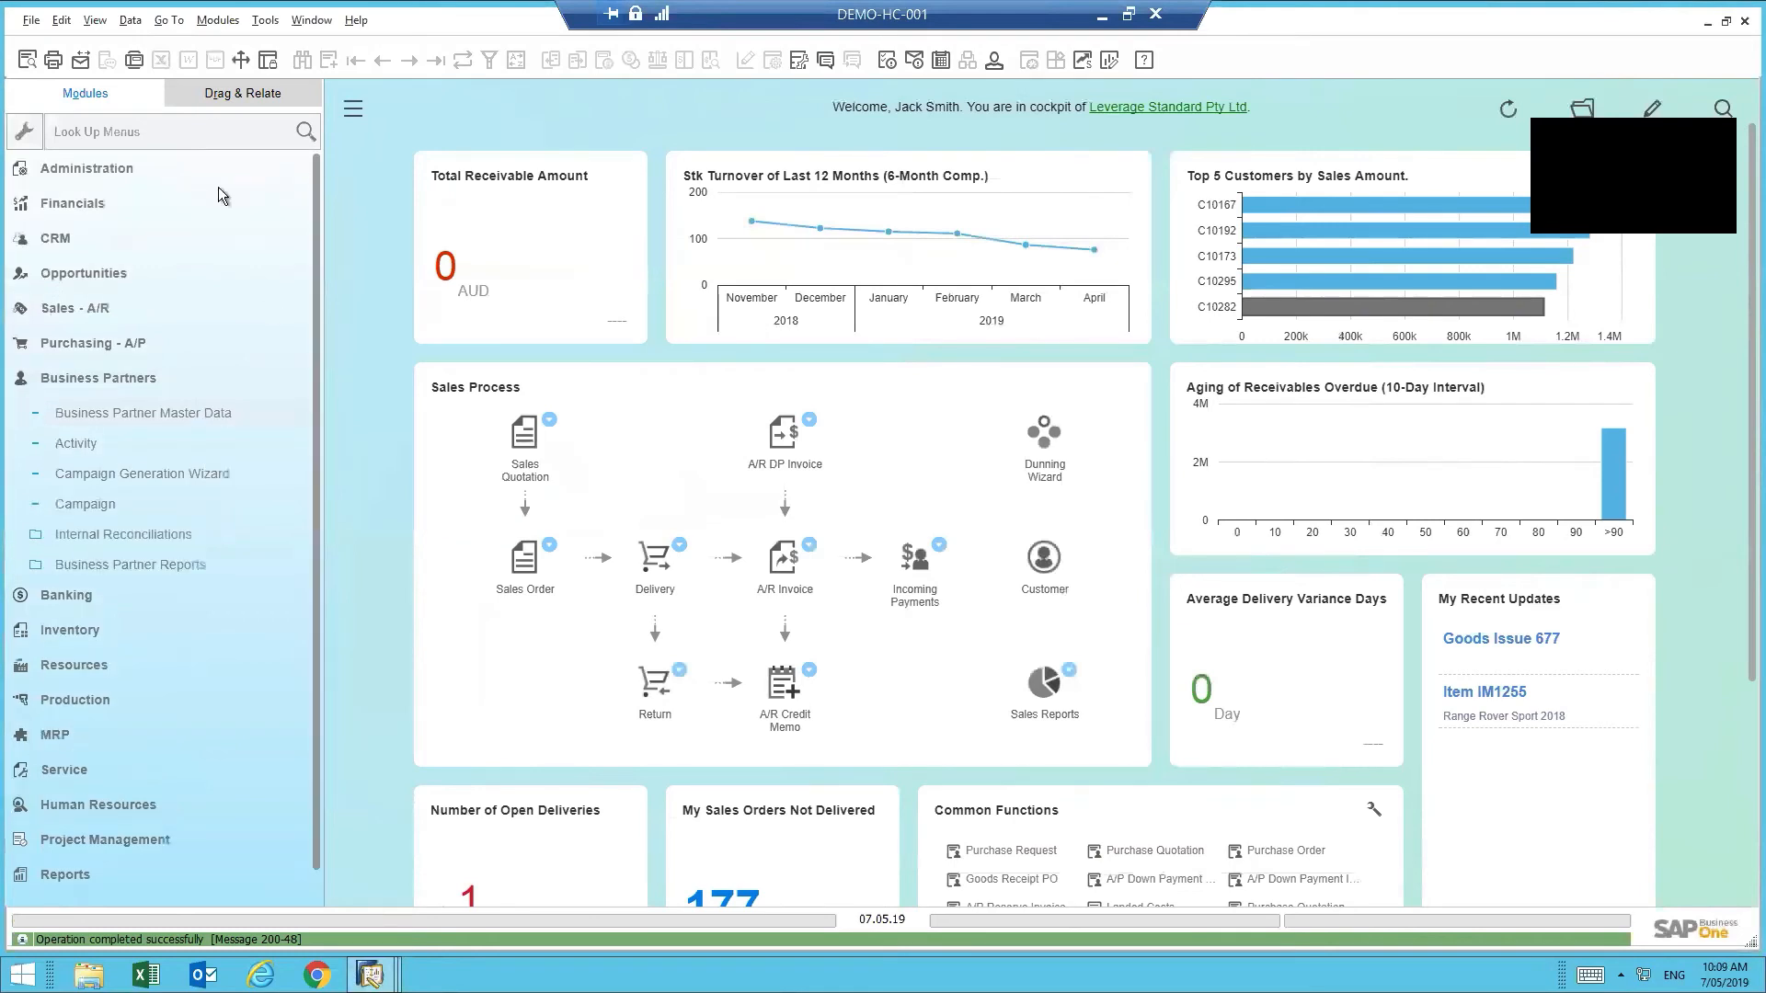
click(113, 173)
click(113, 173)
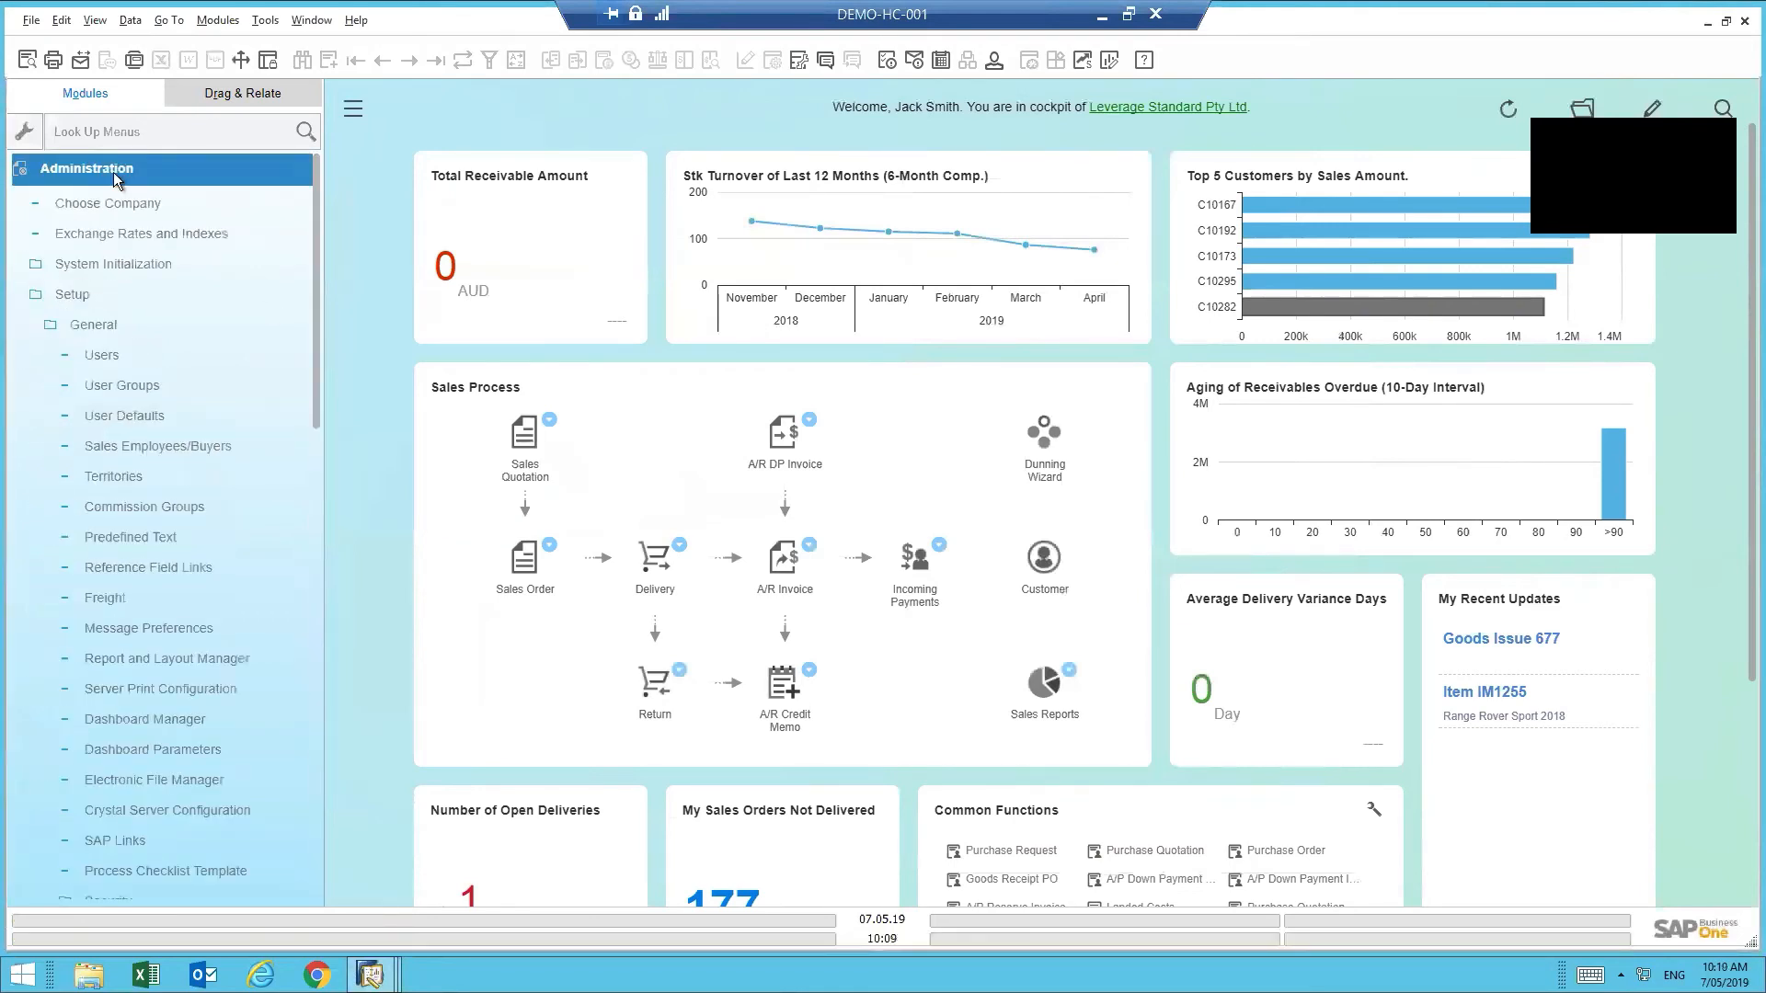
click(109, 325)
click(91, 295)
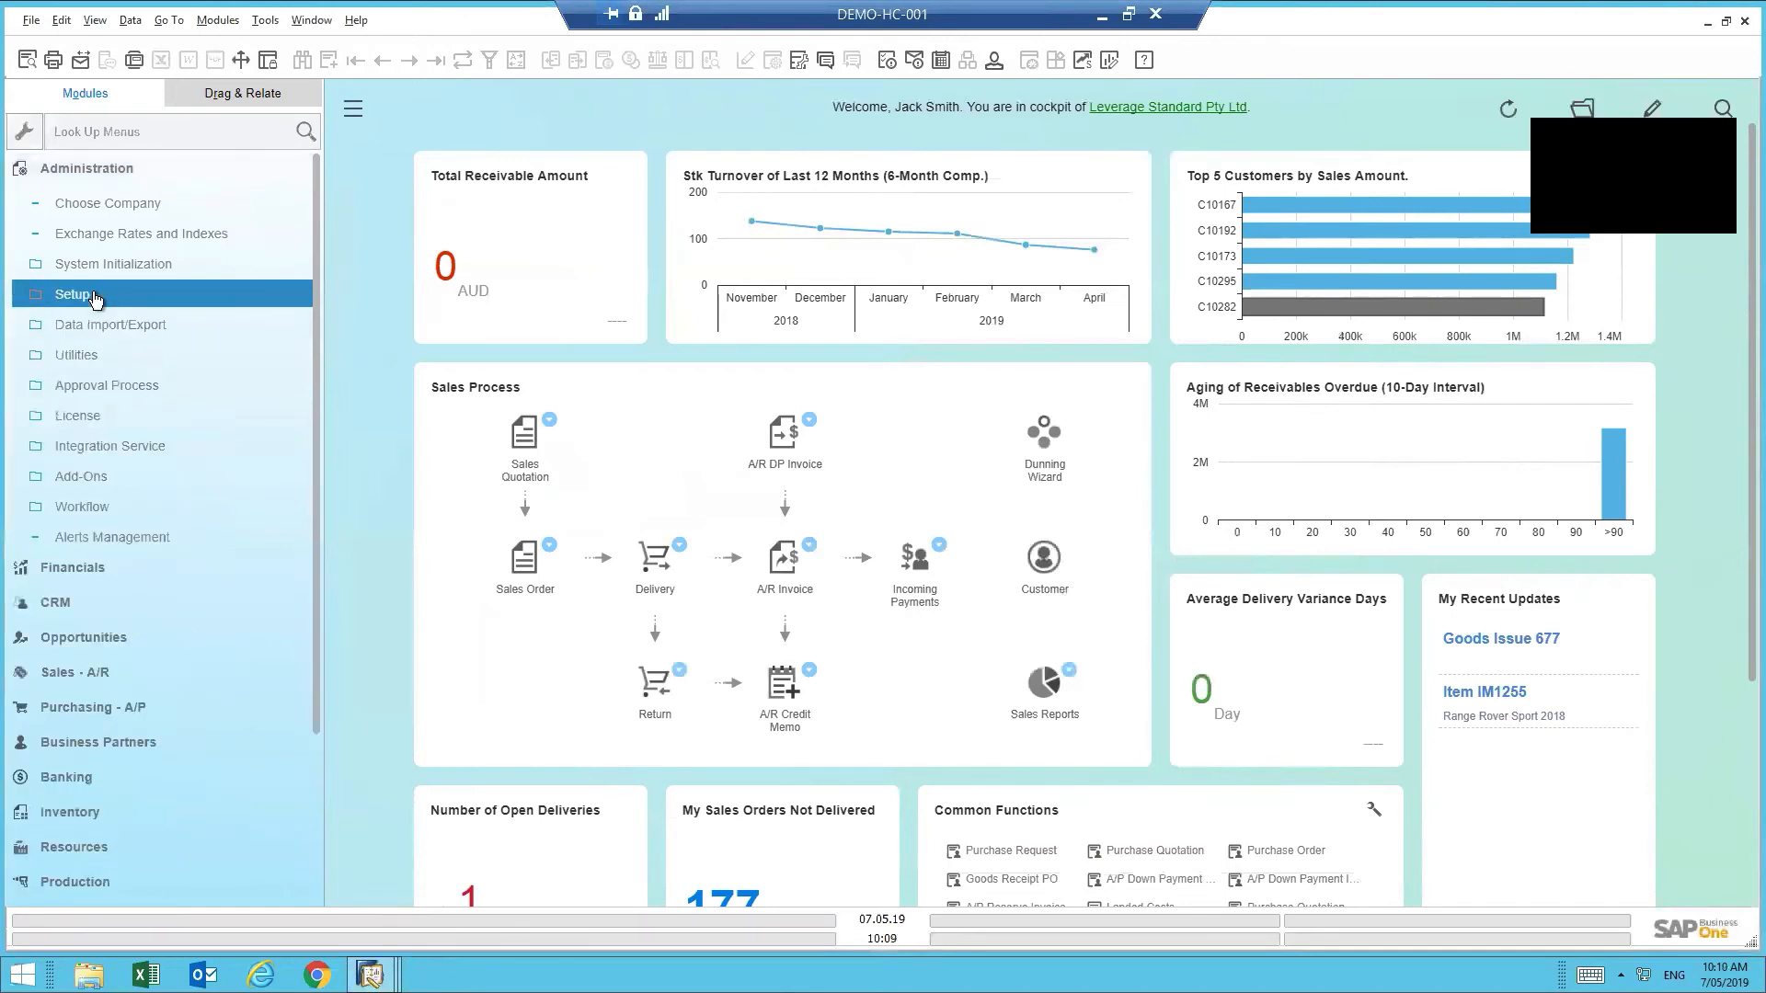
click(77, 356)
click(147, 569)
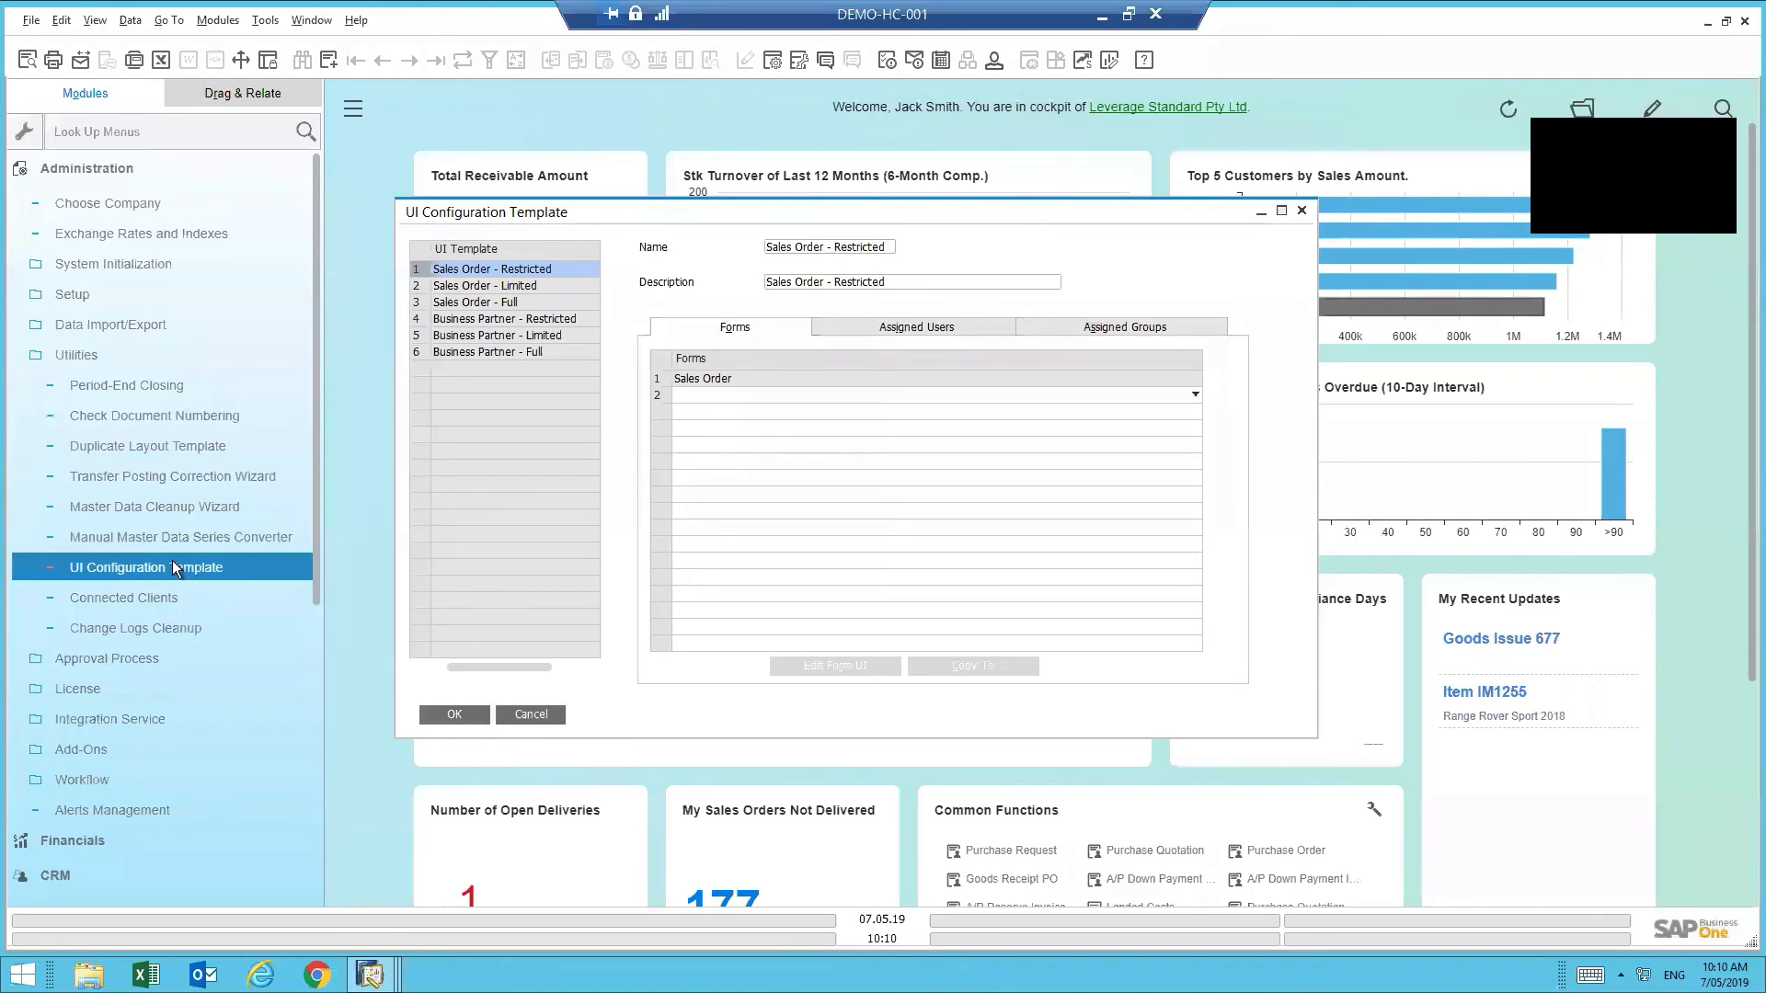
- Select the Sales Order - Restricted template, check its assigned groups, and pick its Sales Order form
click(474, 272)
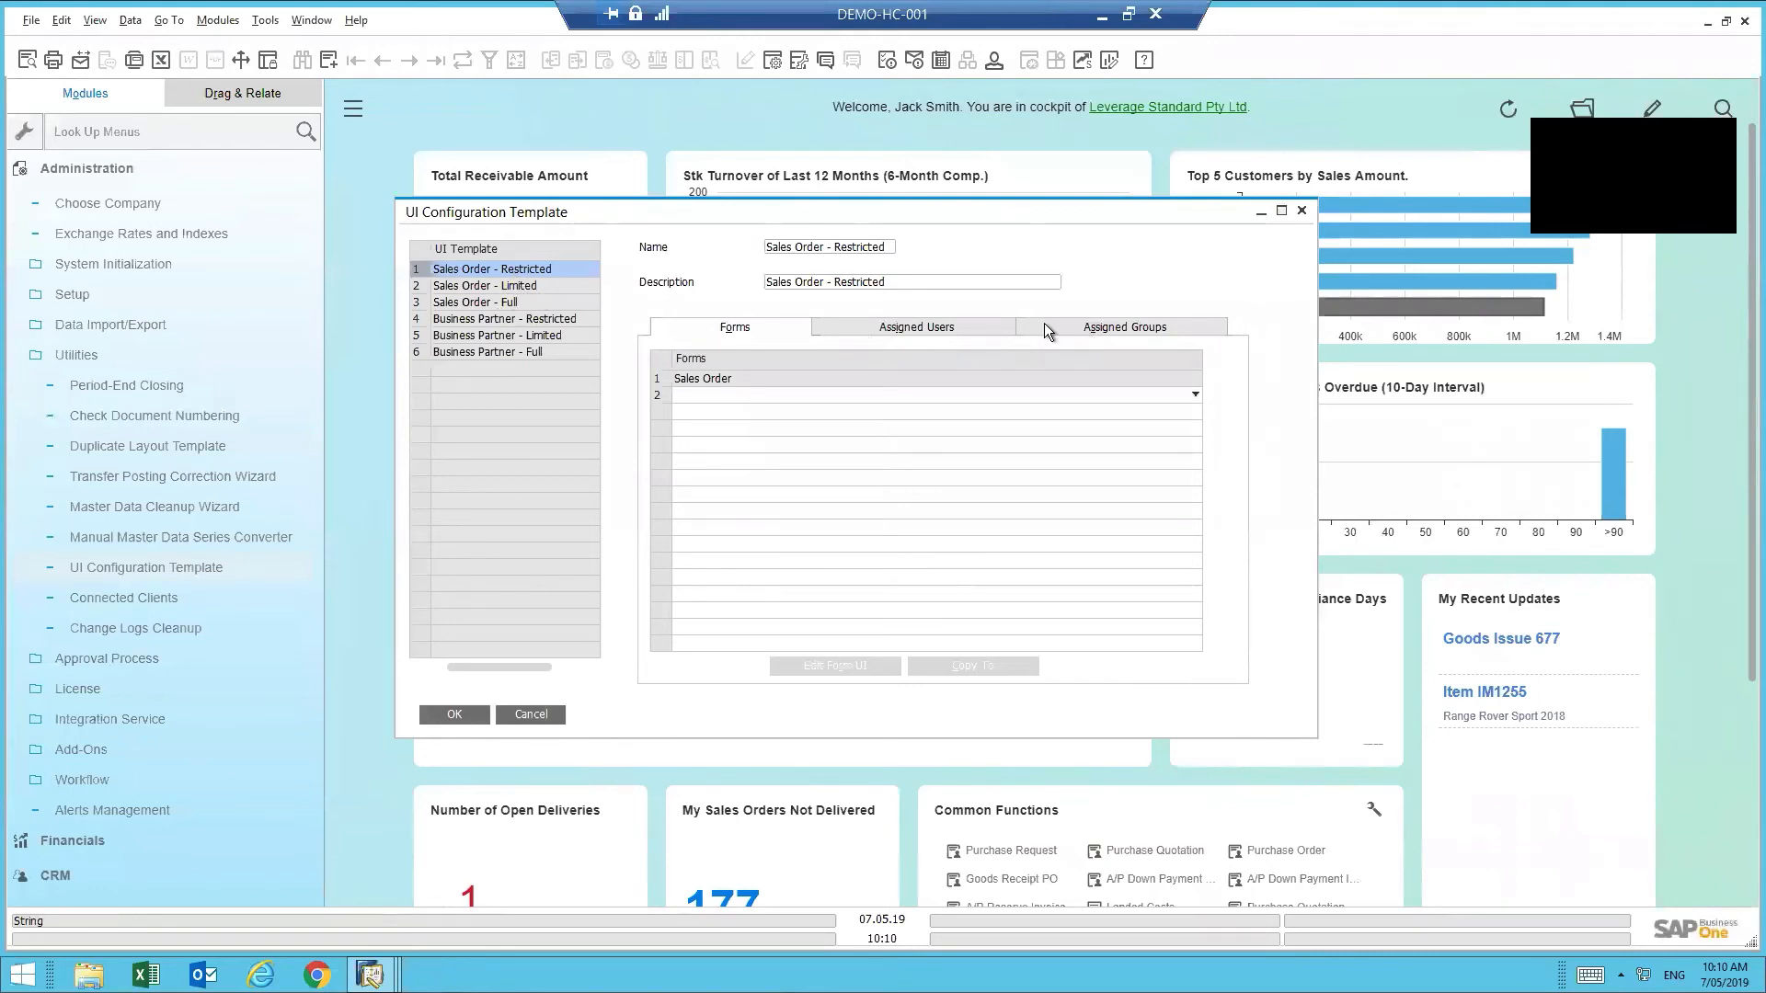
click(1079, 328)
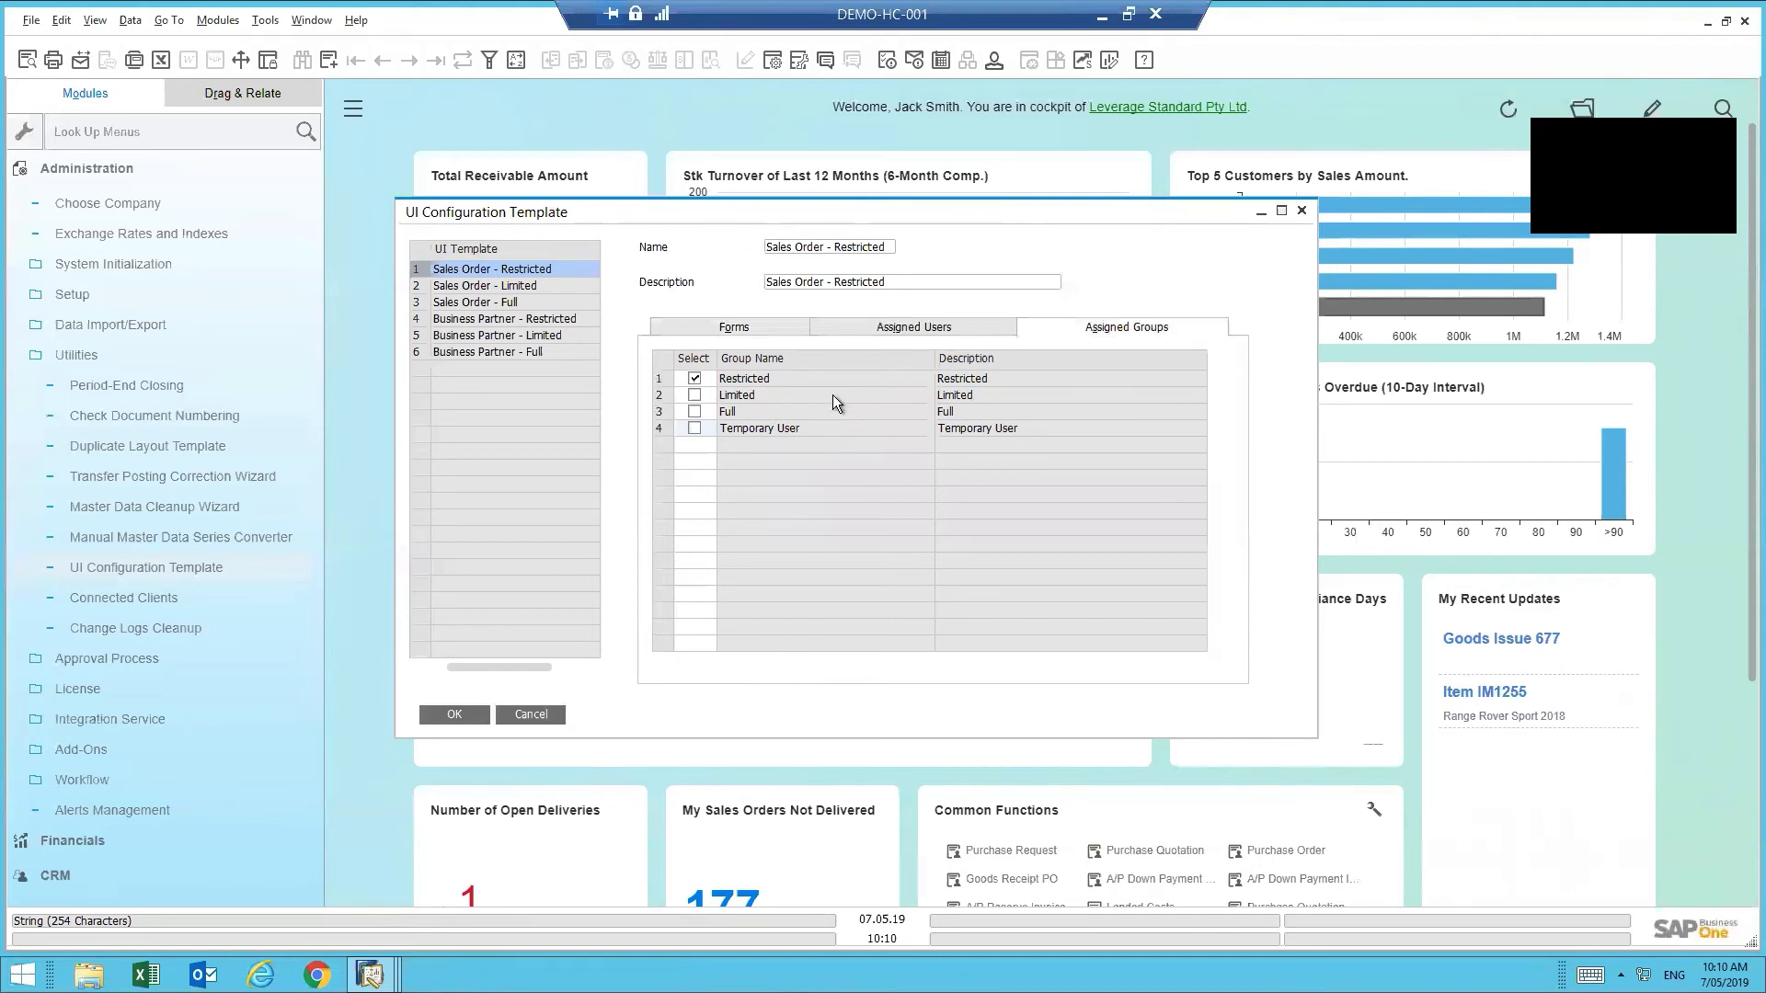
click(756, 331)
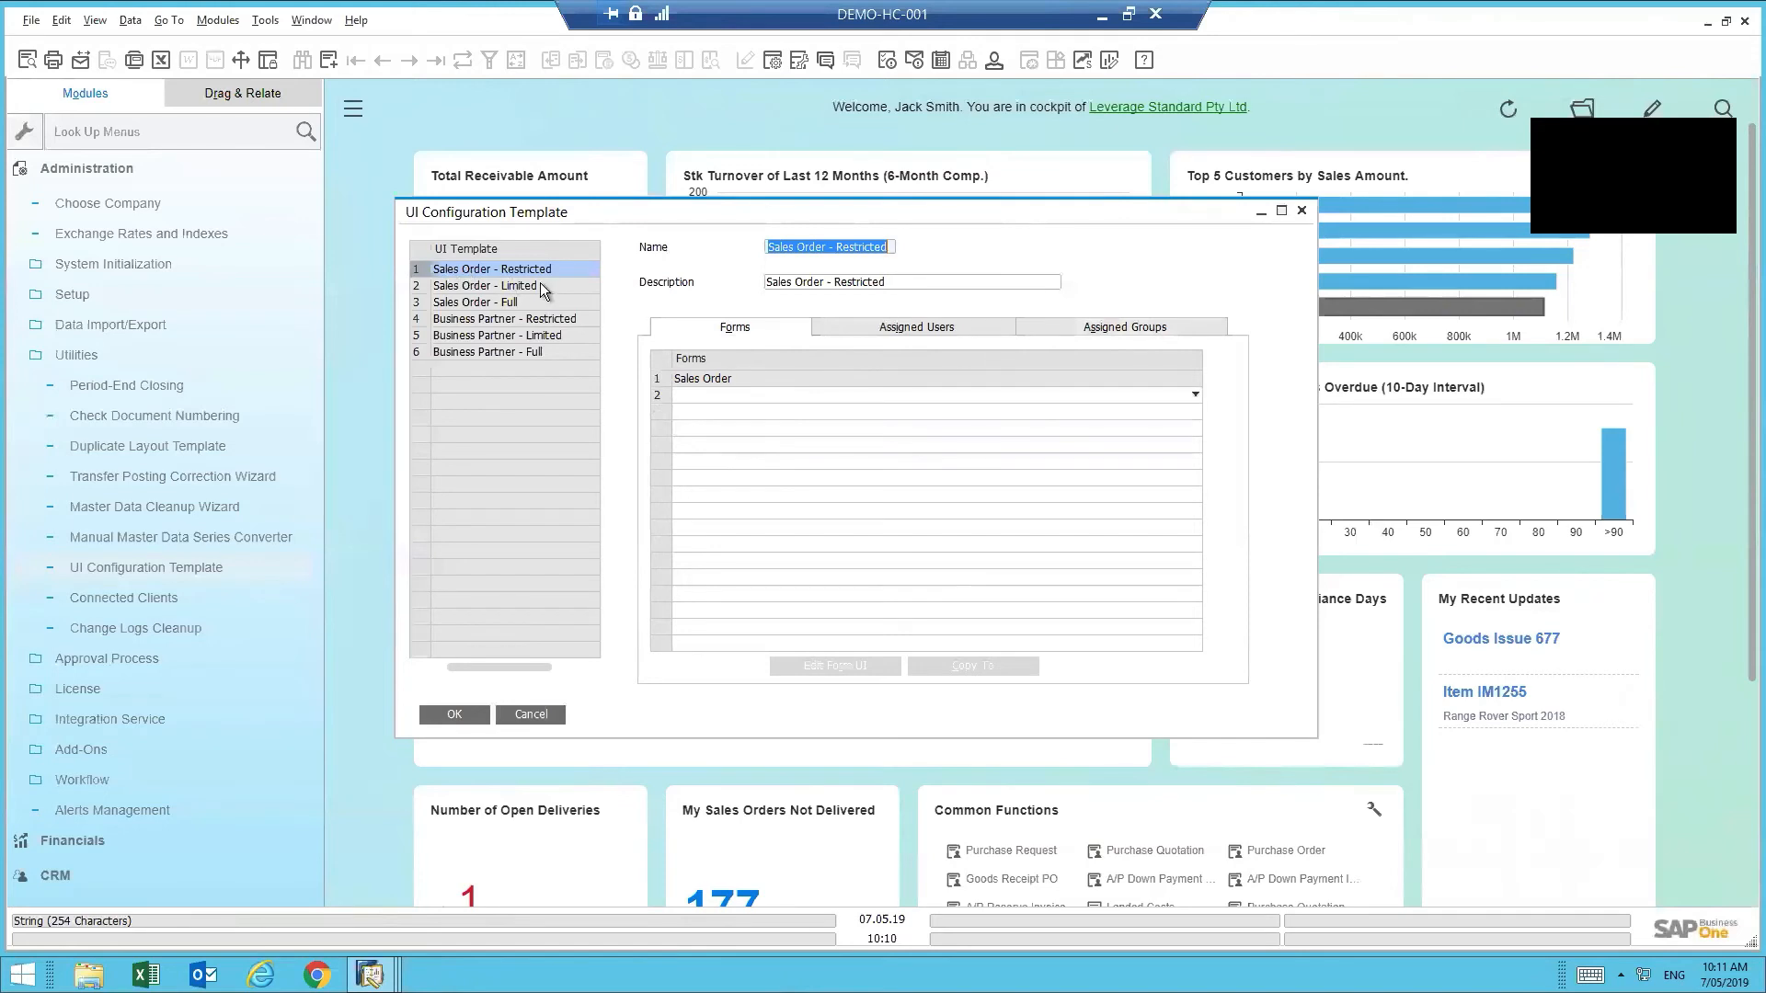
click(658, 378)
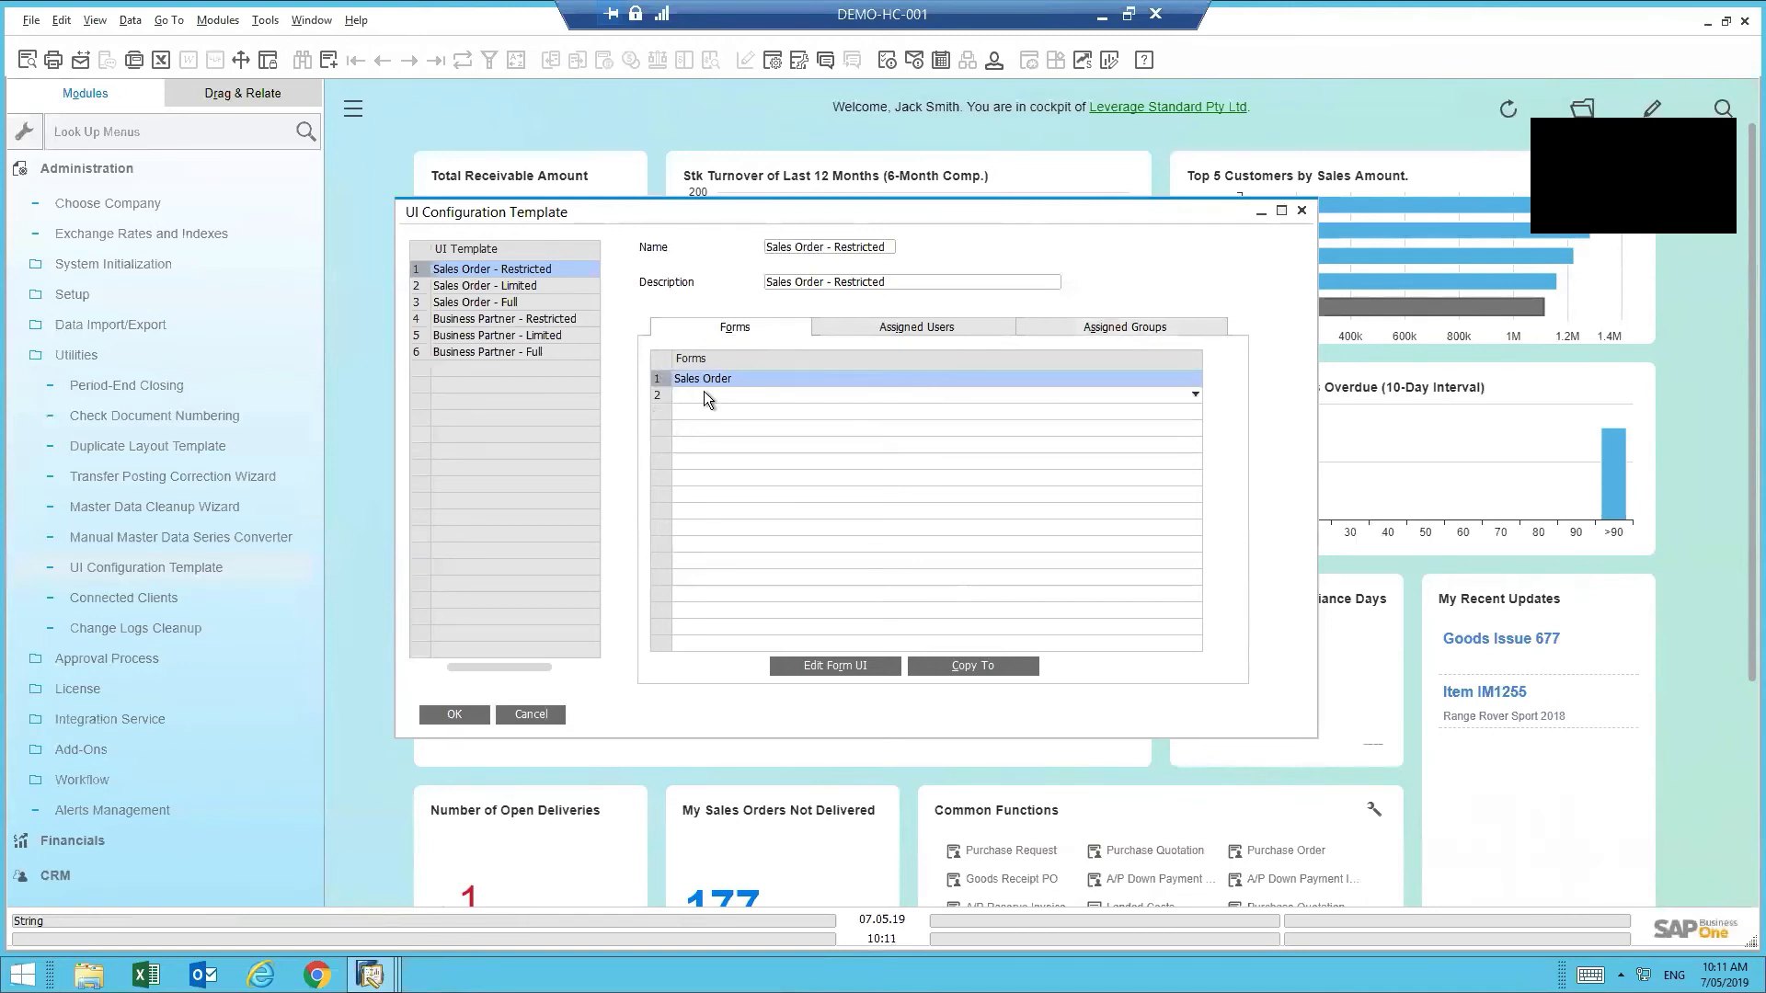
- Put the Sales Order form in UI Edit Mode and drag Customer Ref. No. beside Order Number
click(842, 666)
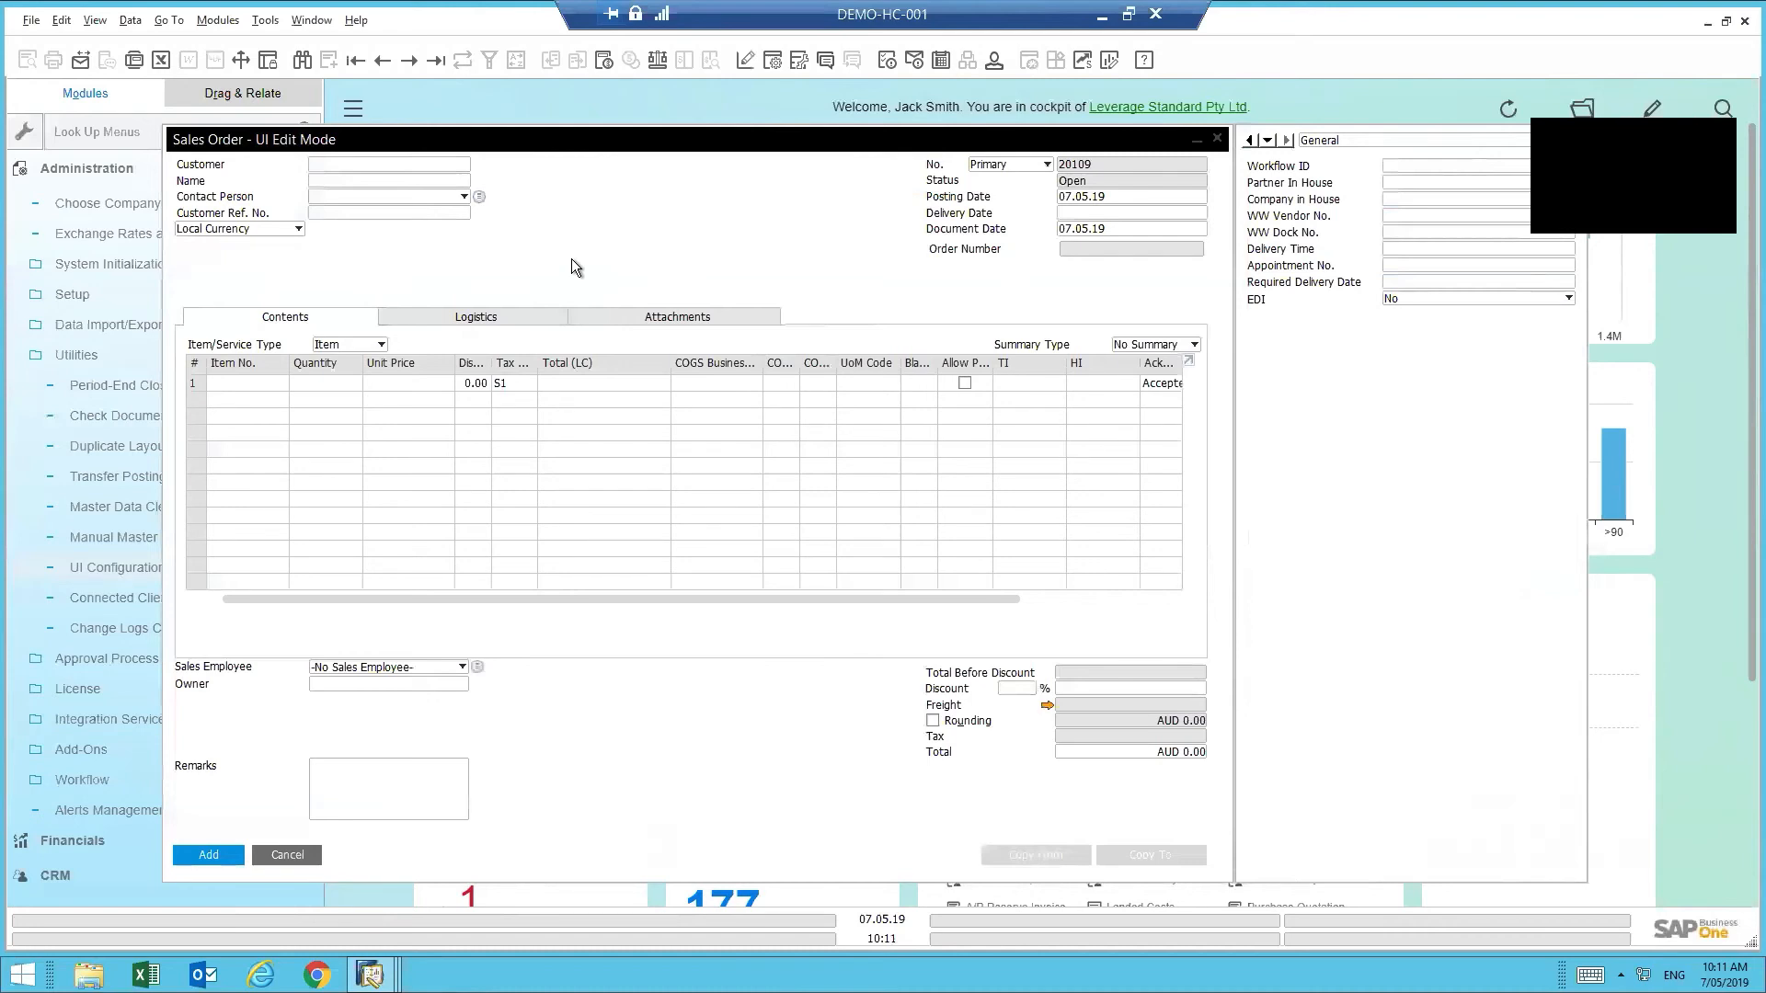
click(340, 217)
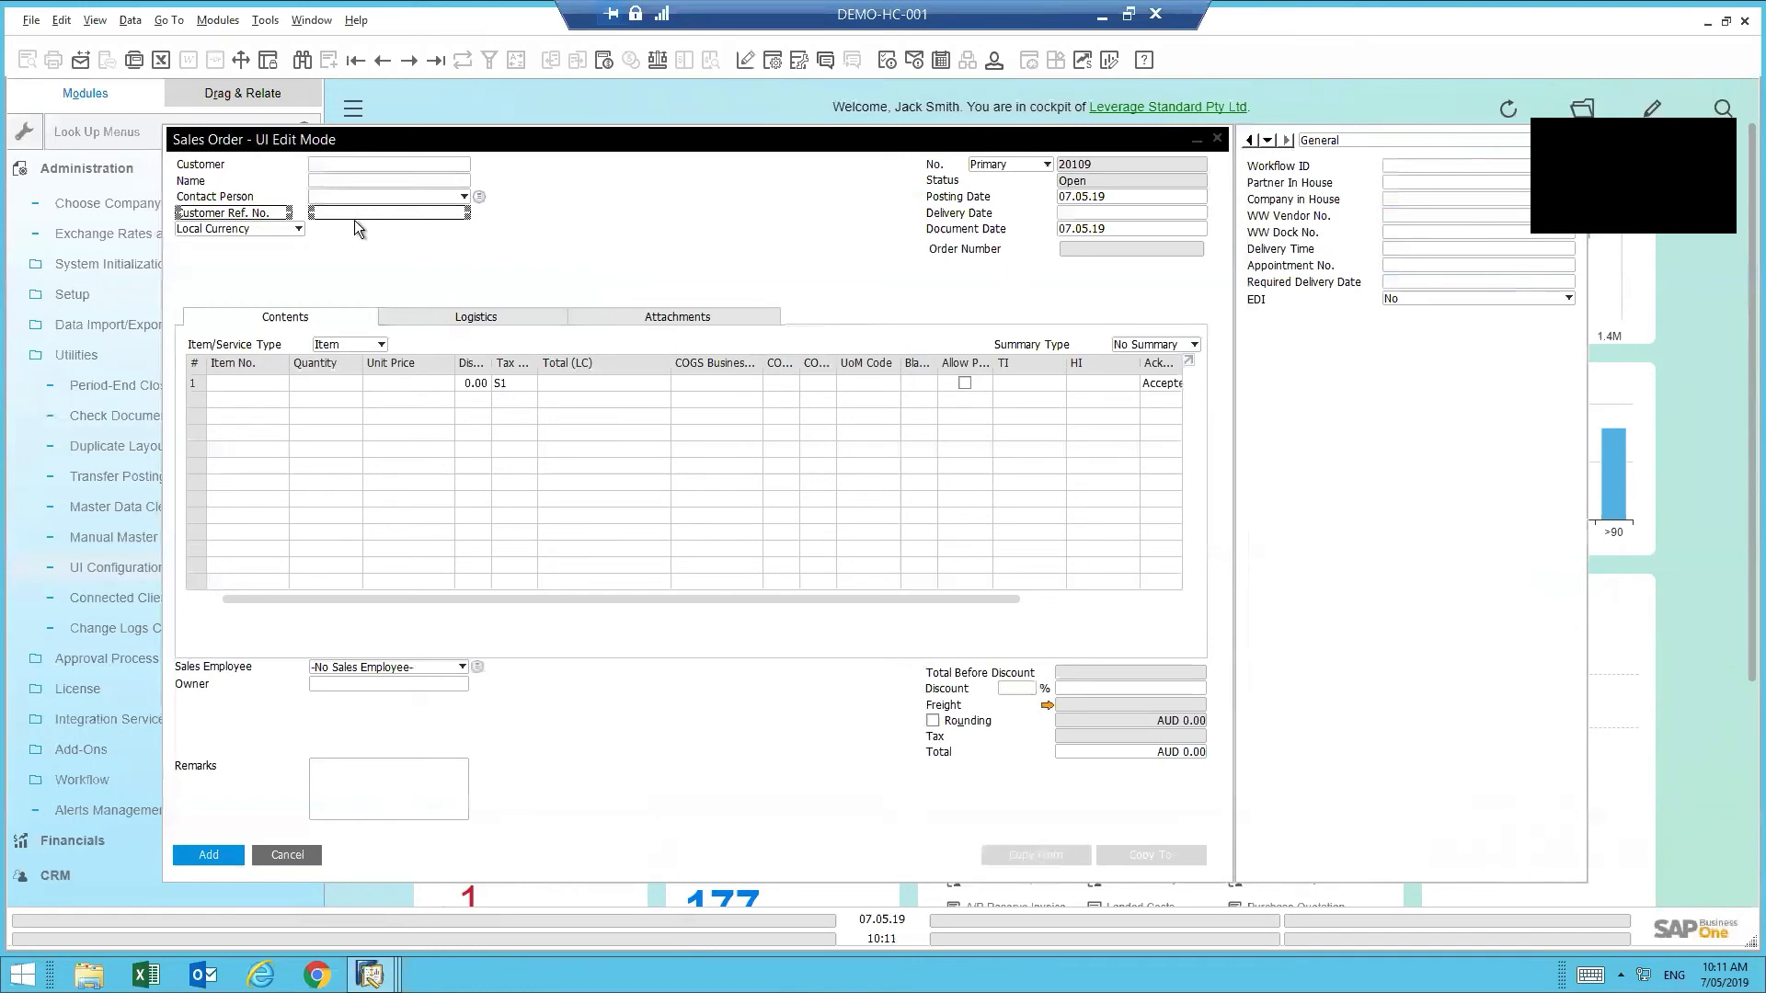
drag(355, 213, 720, 254)
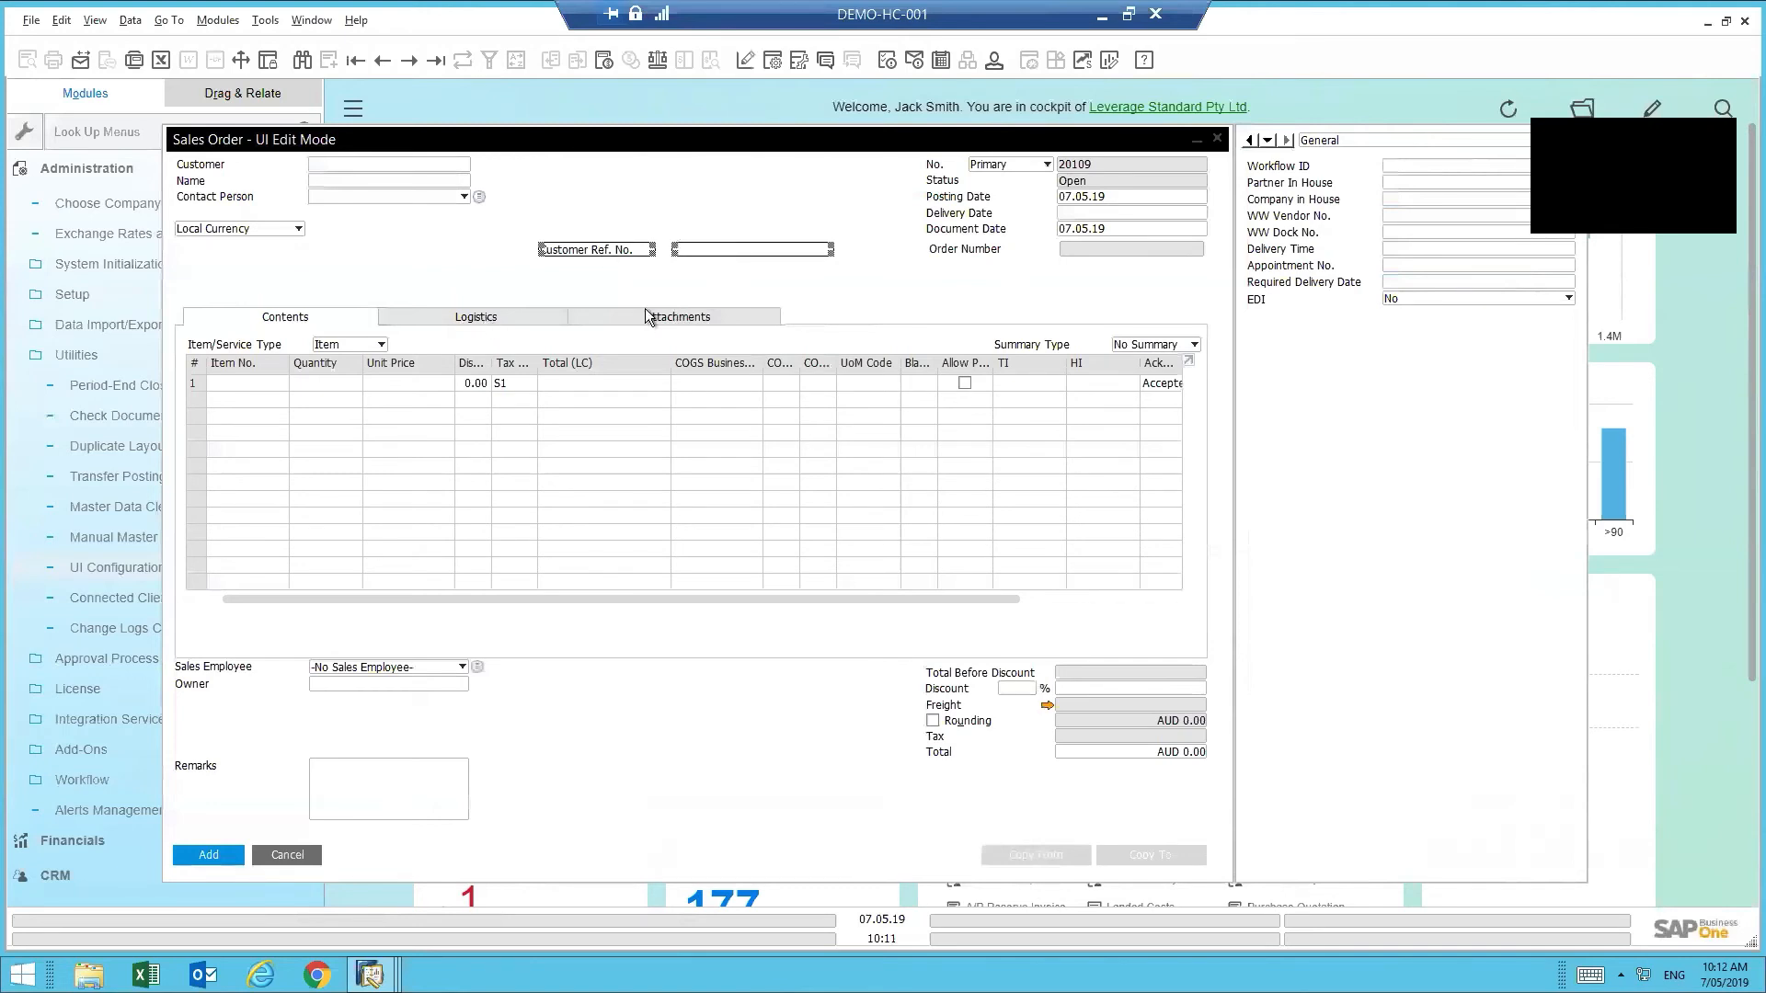
- Move the Logistics Approved checkbox up under Order Number
click(522, 318)
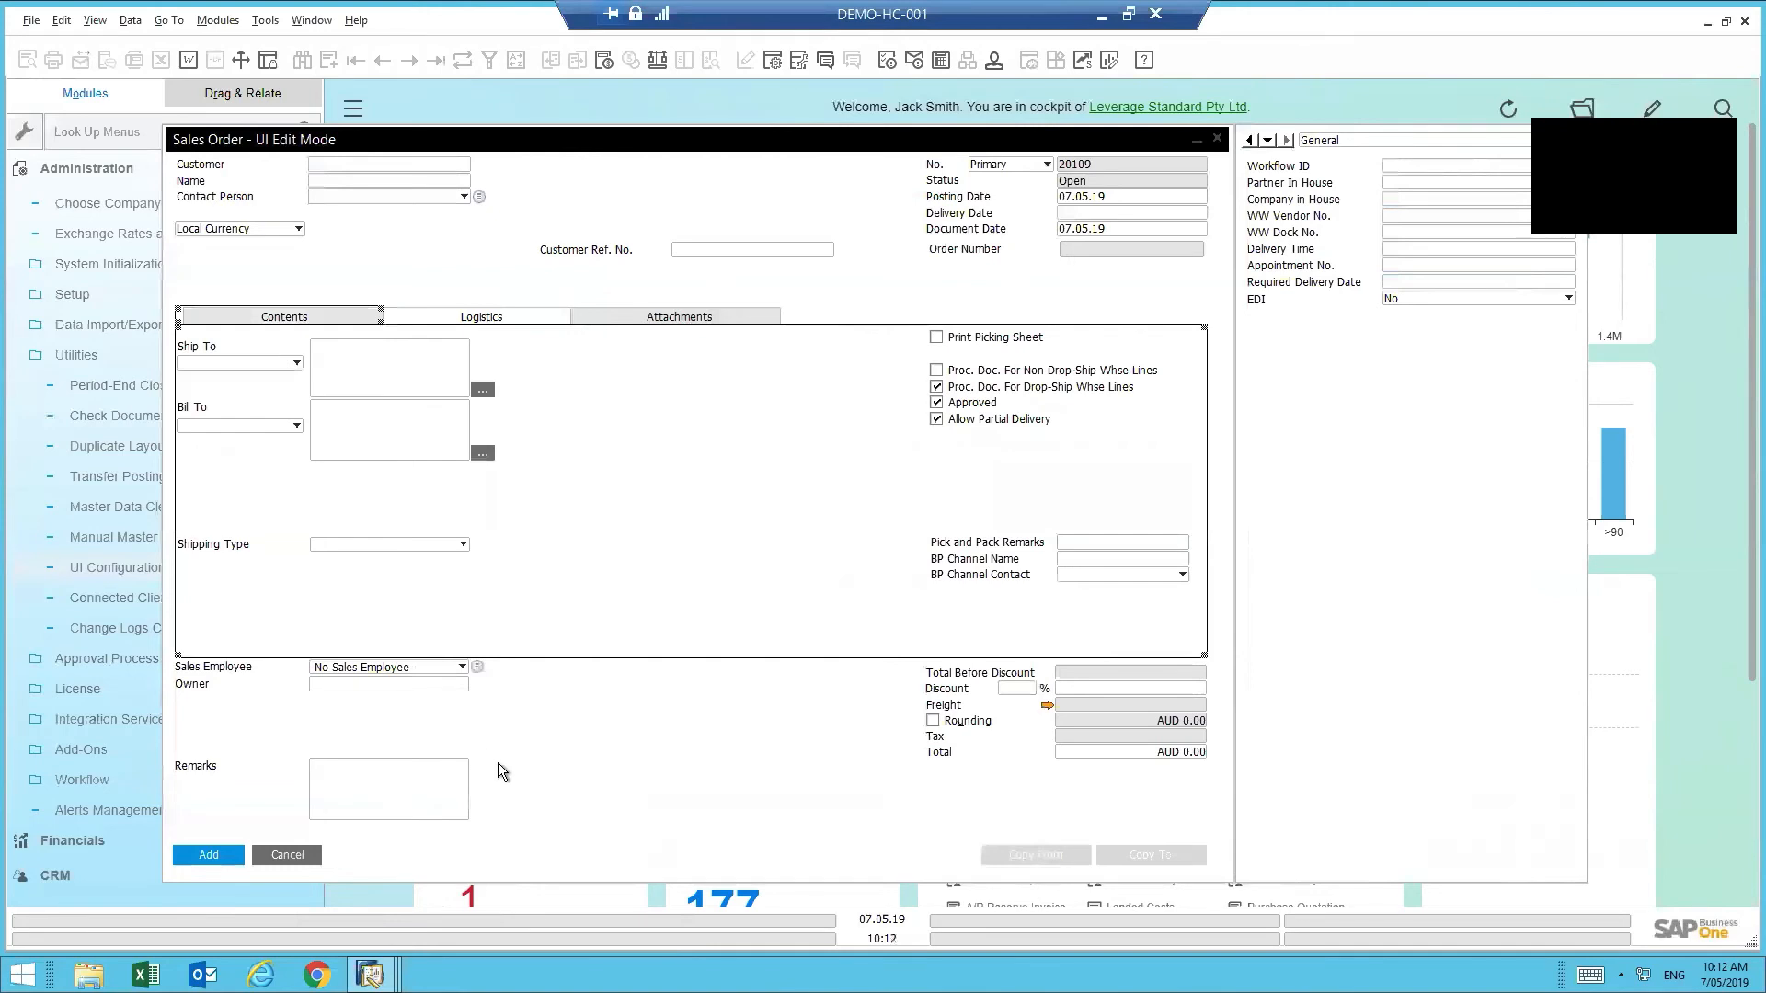
click(967, 412)
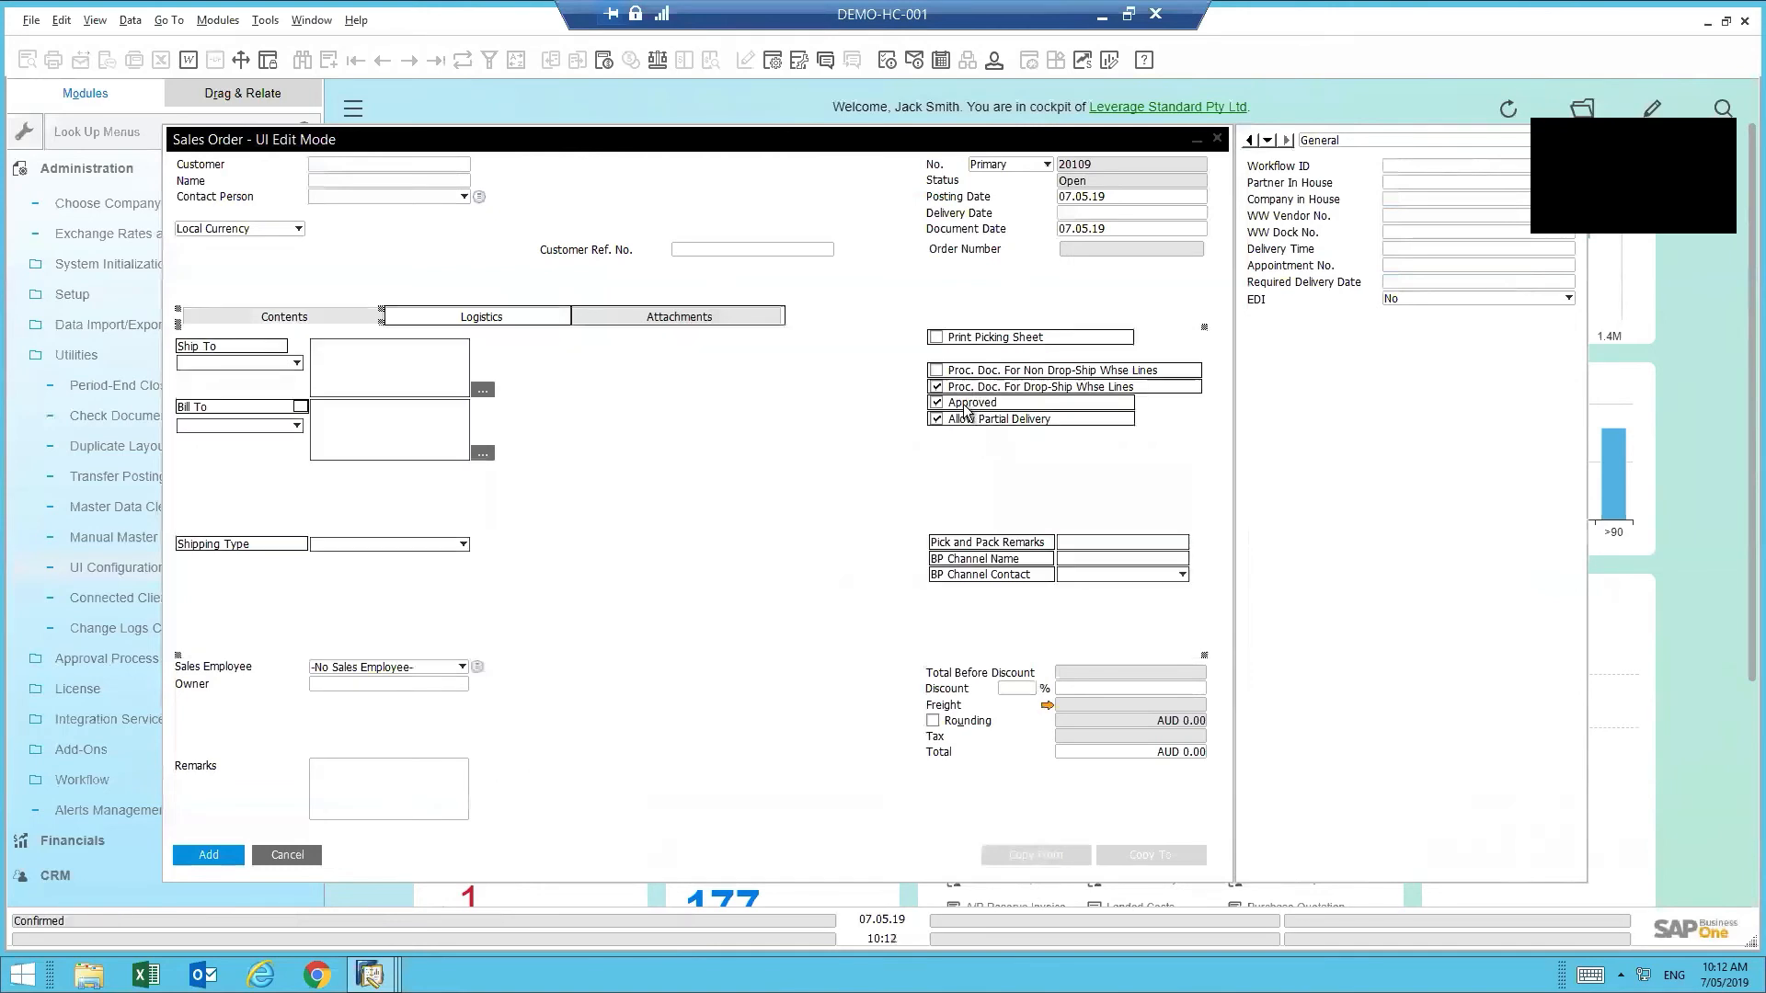
click(984, 408)
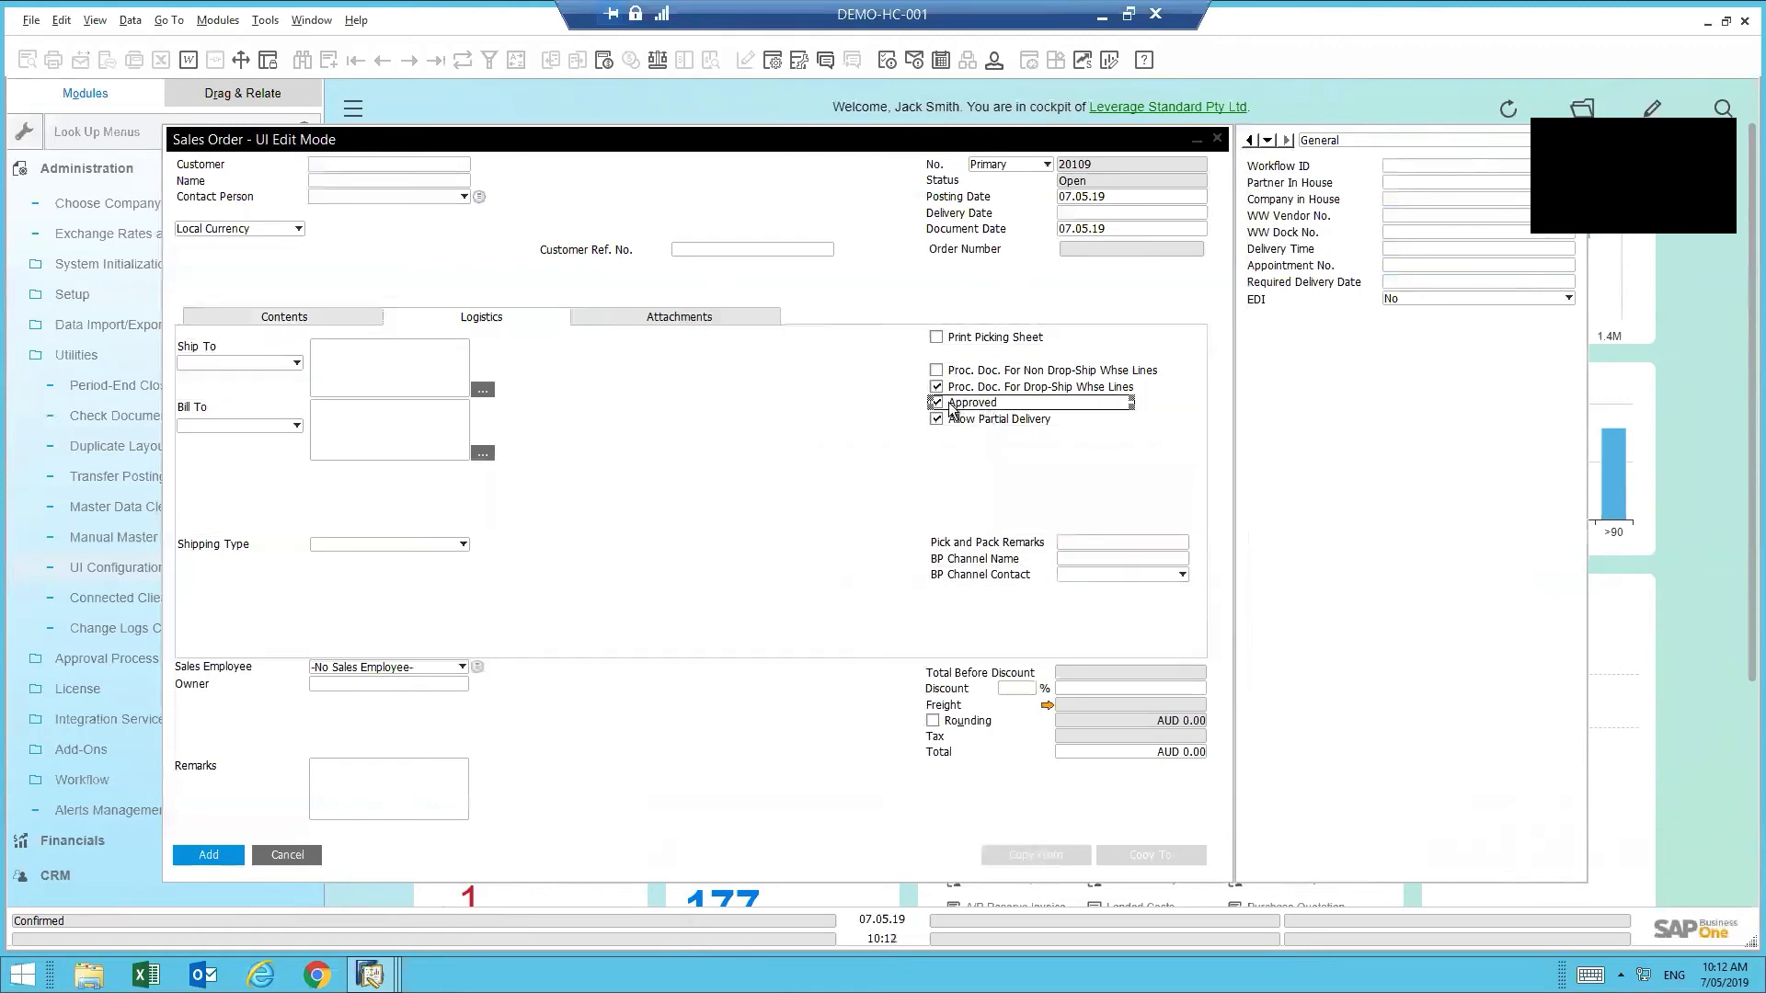
drag(955, 408, 1008, 282)
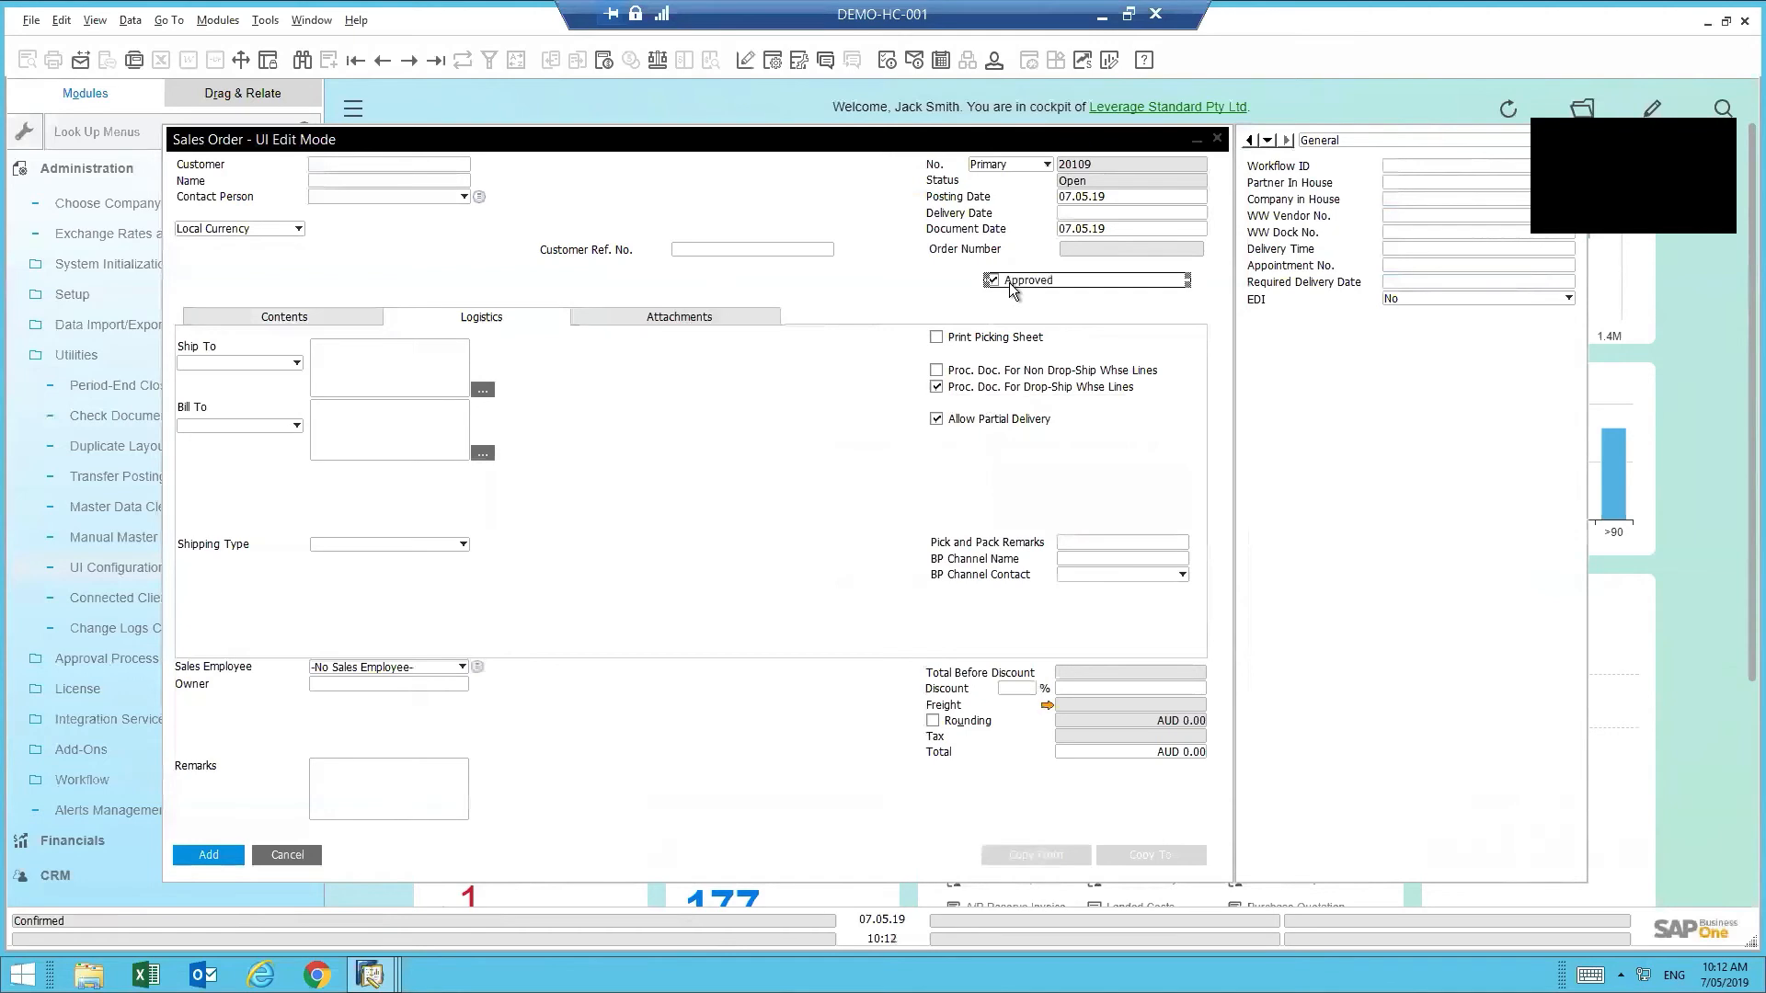
- Make Customer Ref. No. uneditable, then hide its label and field from the header
click(263, 318)
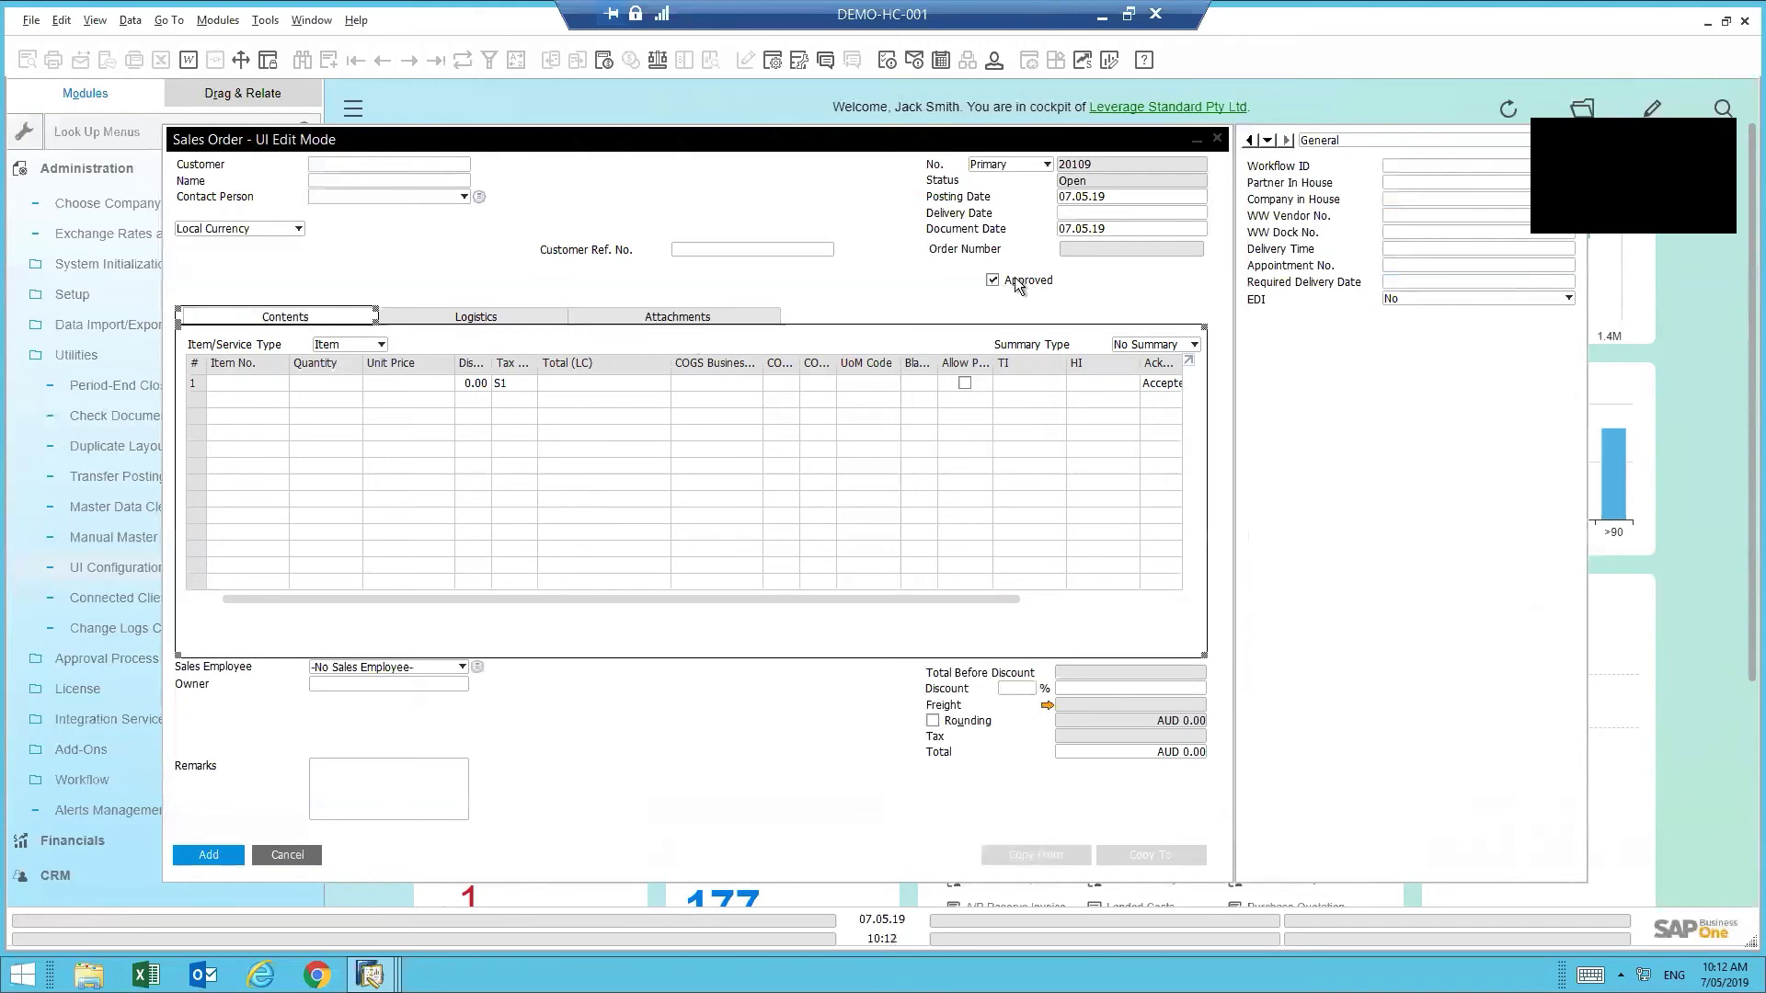
click(686, 248)
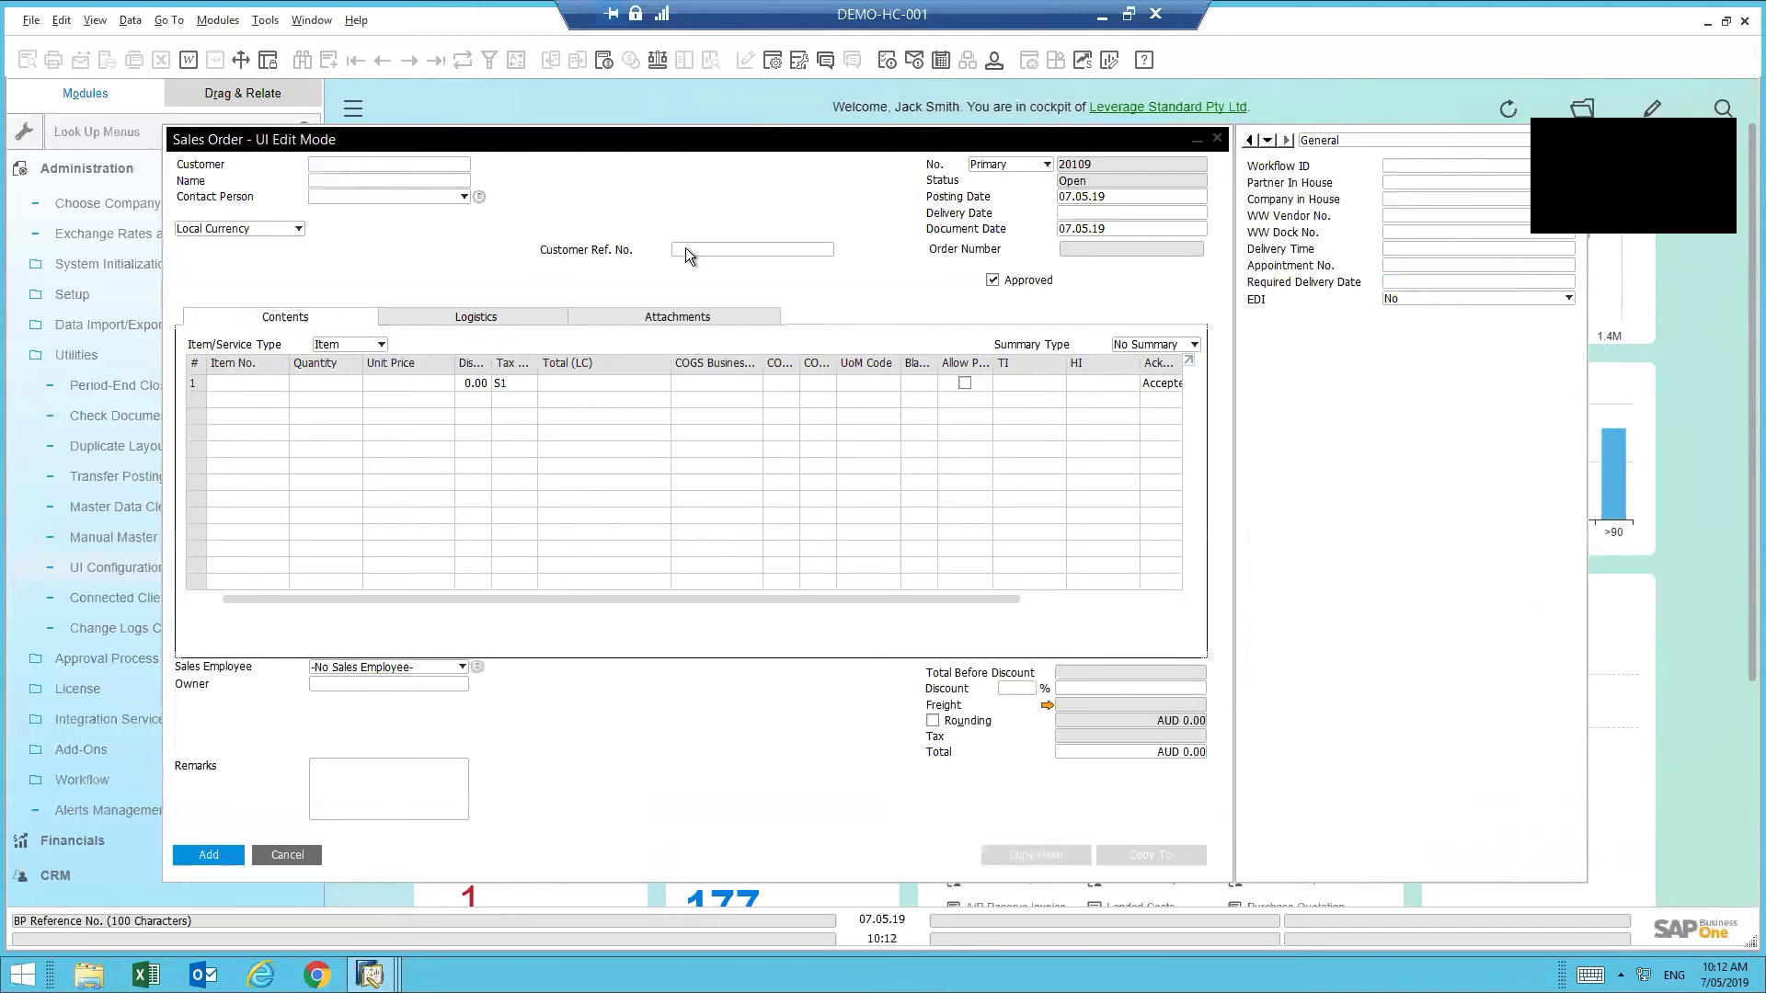
right_click(598, 254)
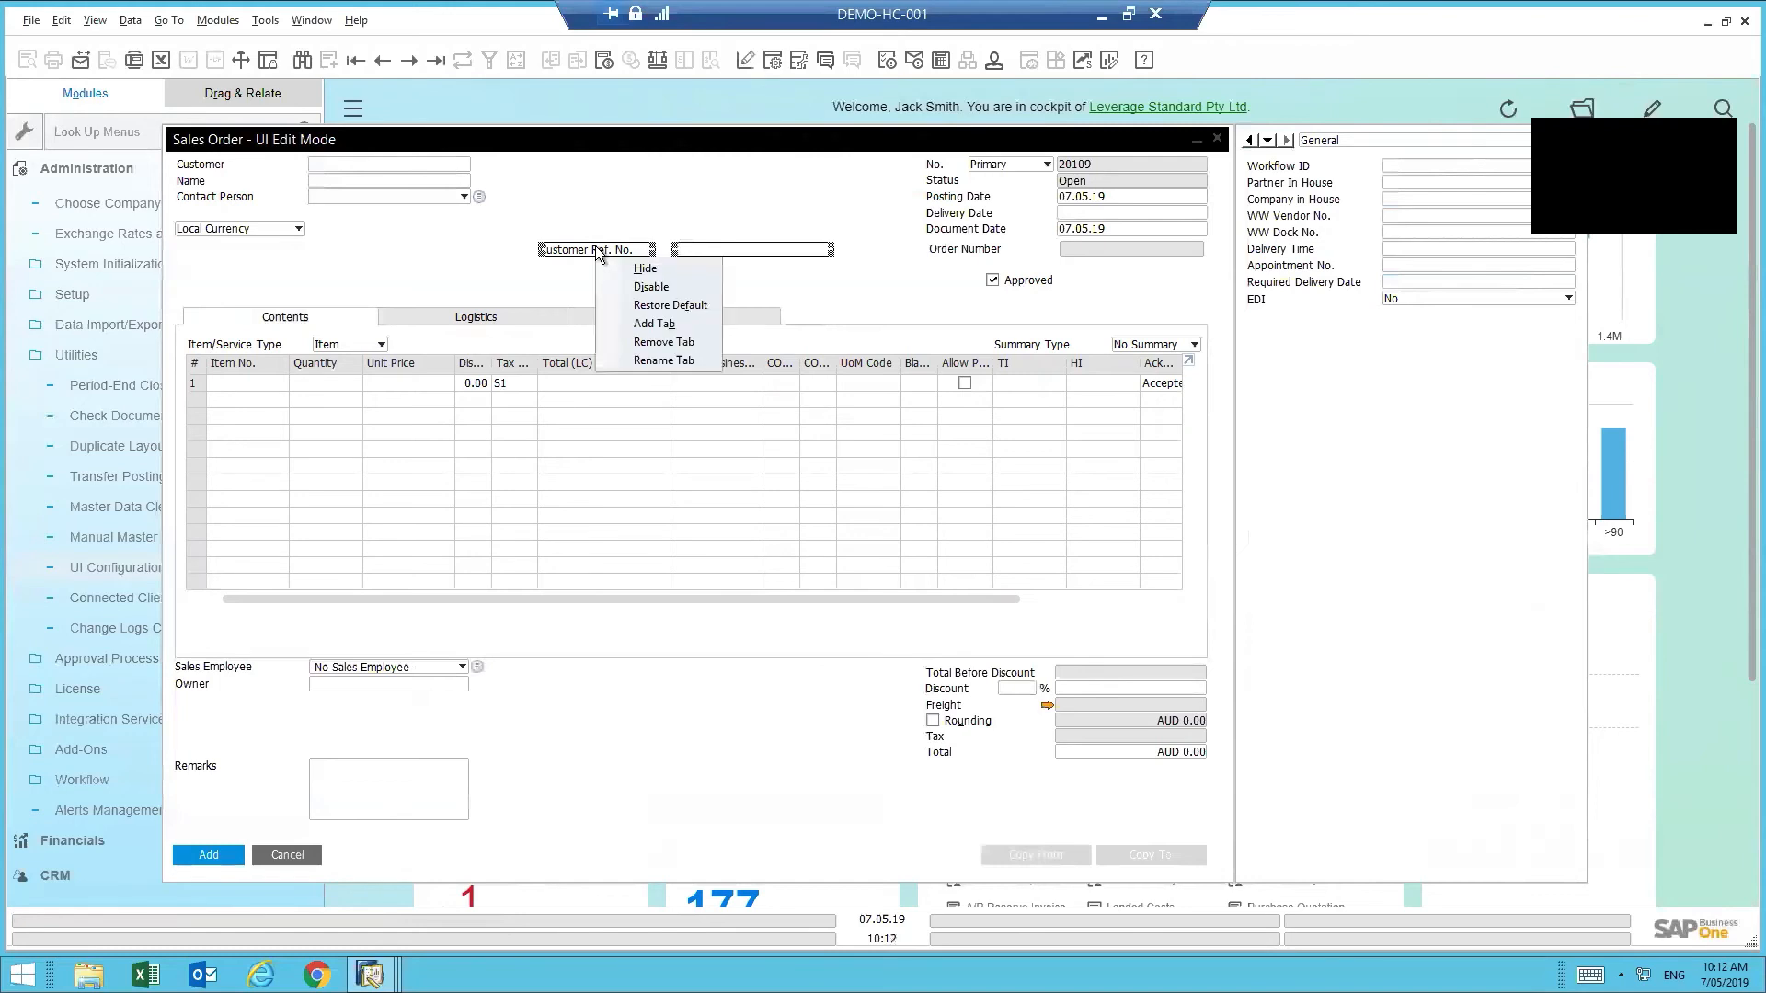
click(670, 290)
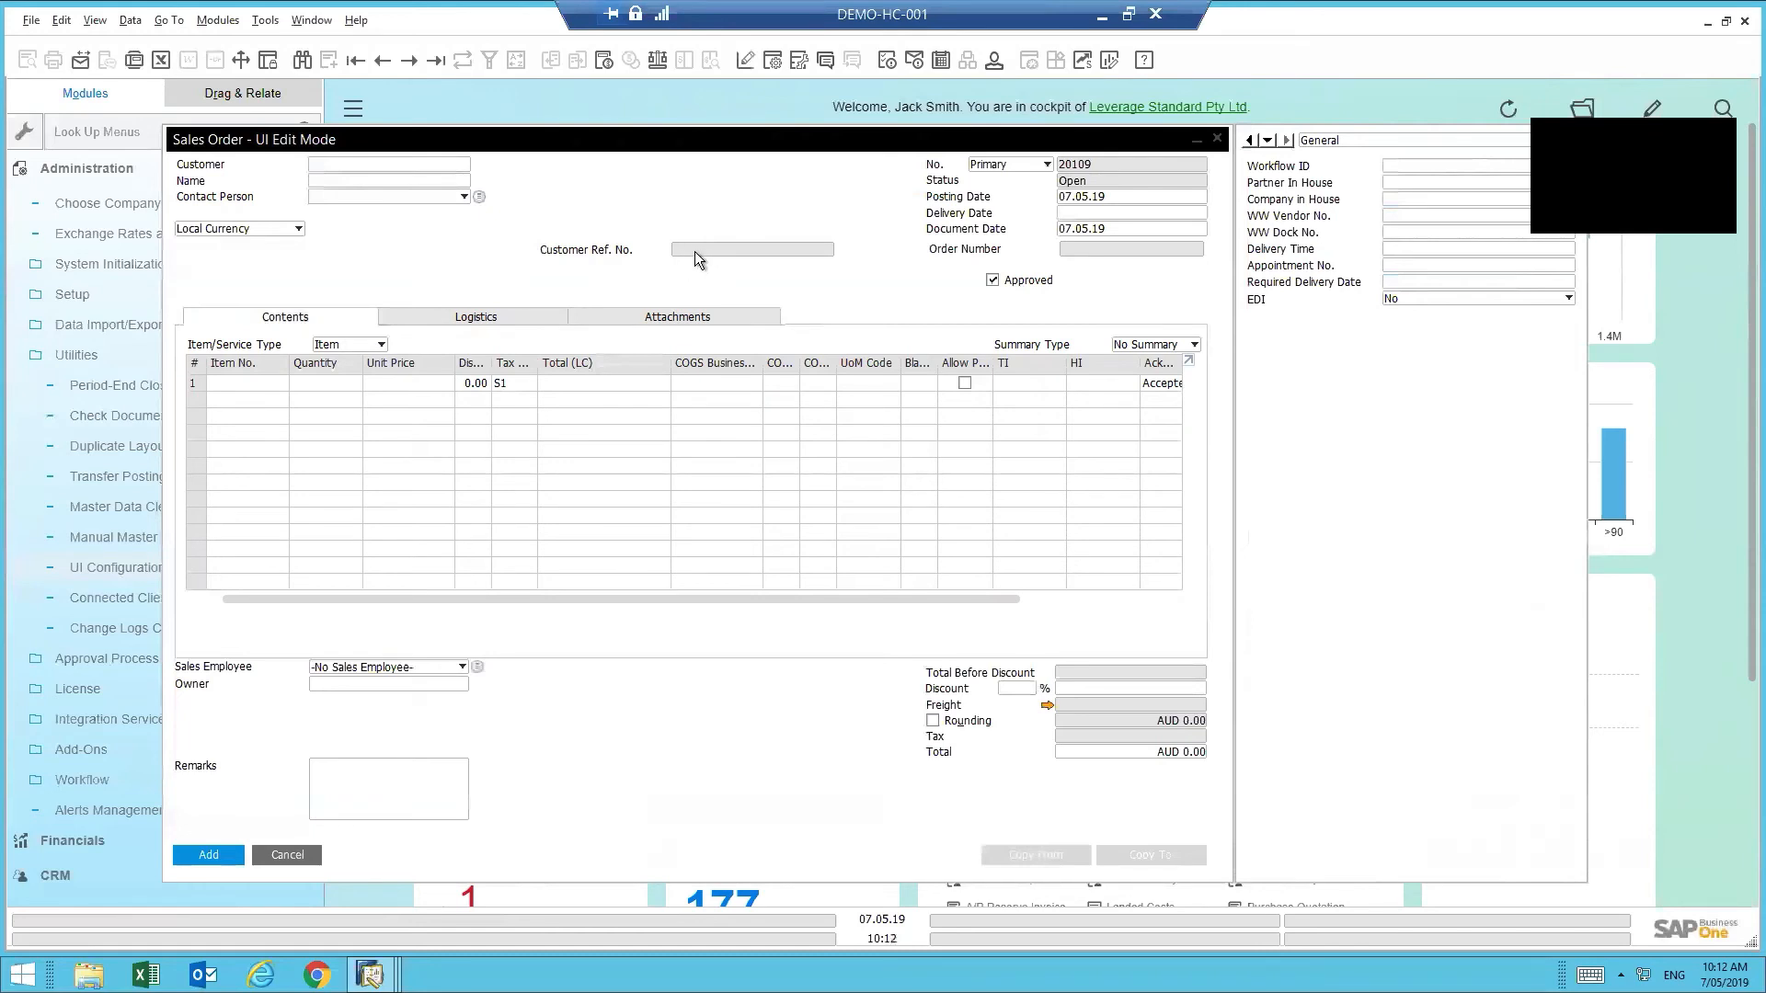
click(690, 250)
right_click(688, 250)
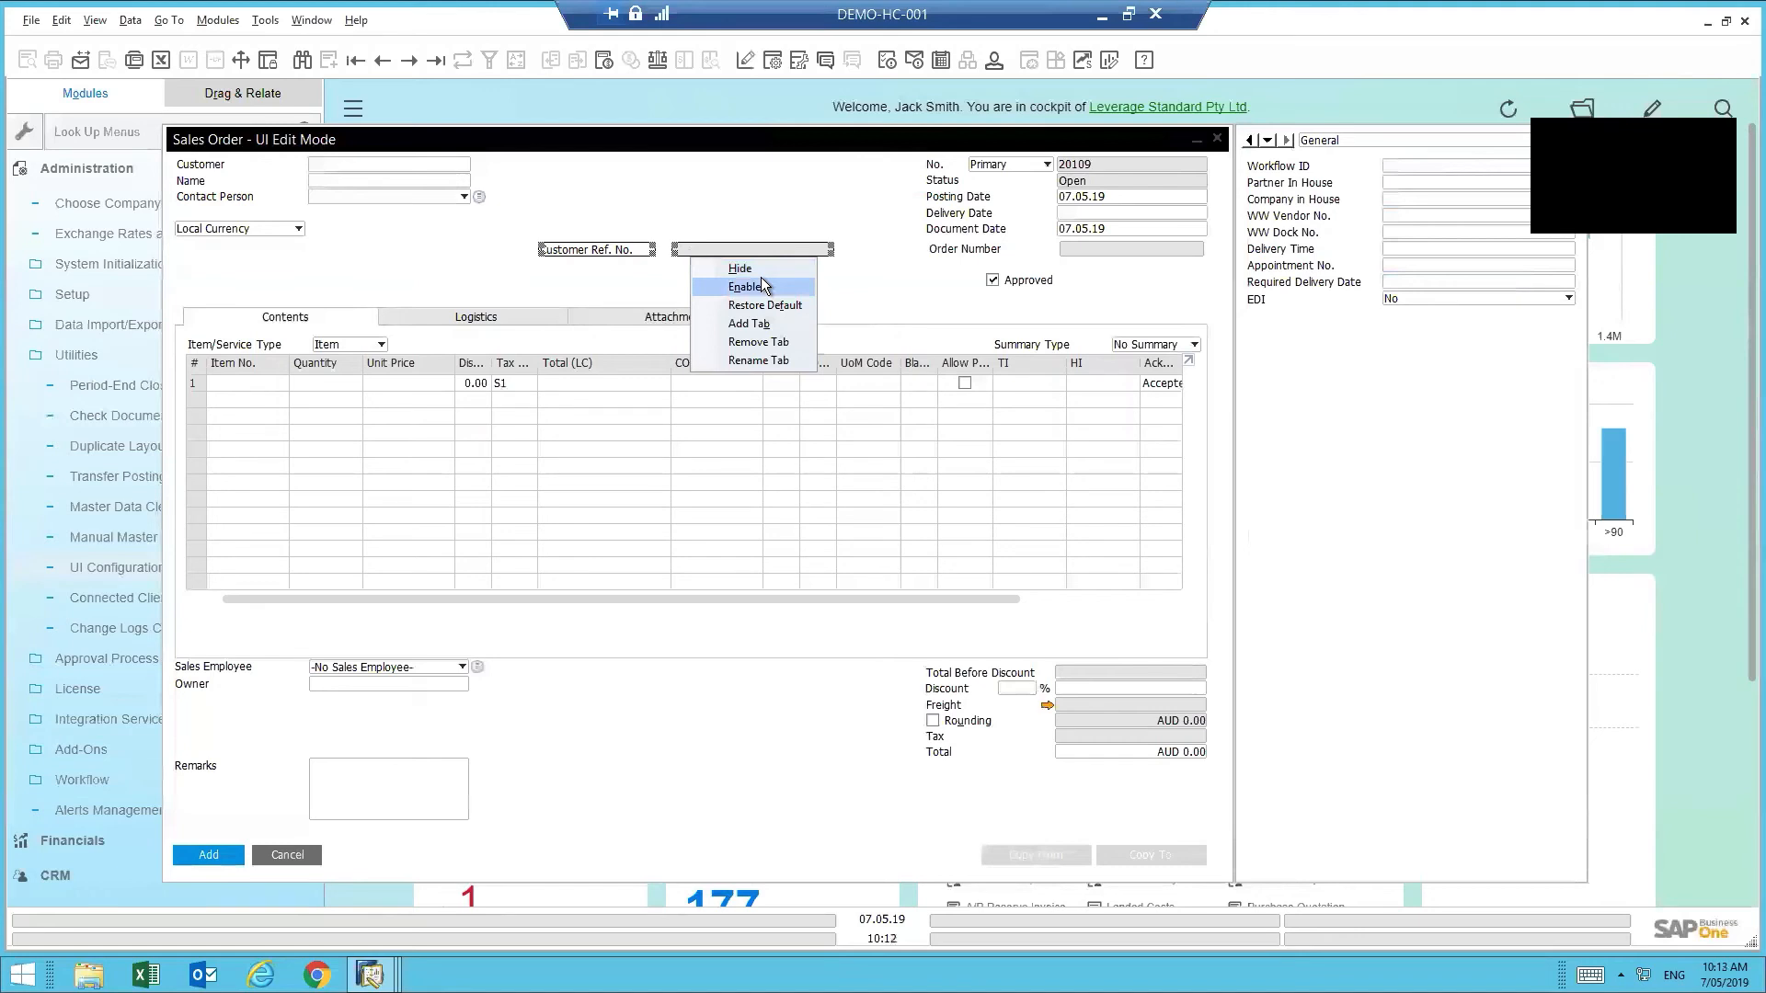
click(709, 268)
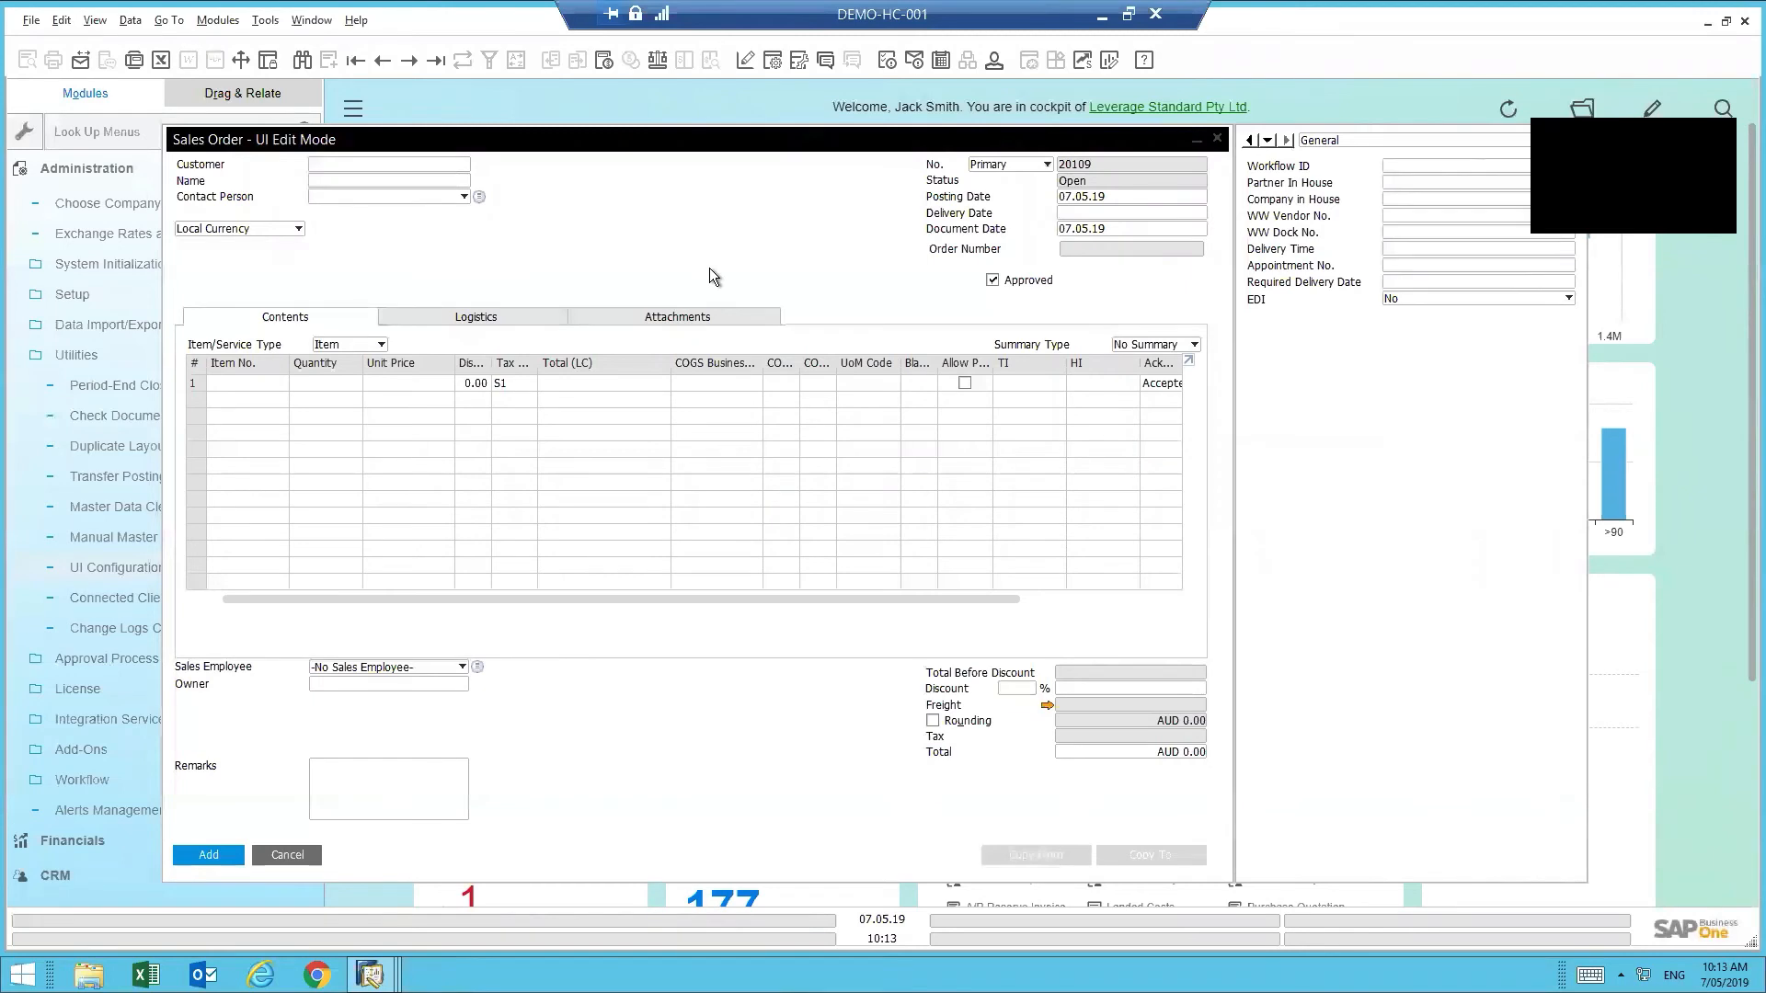
- Restore the Sales Order form's default layout, confirm, and view the Logistics and Accounting sections
right_click(642, 219)
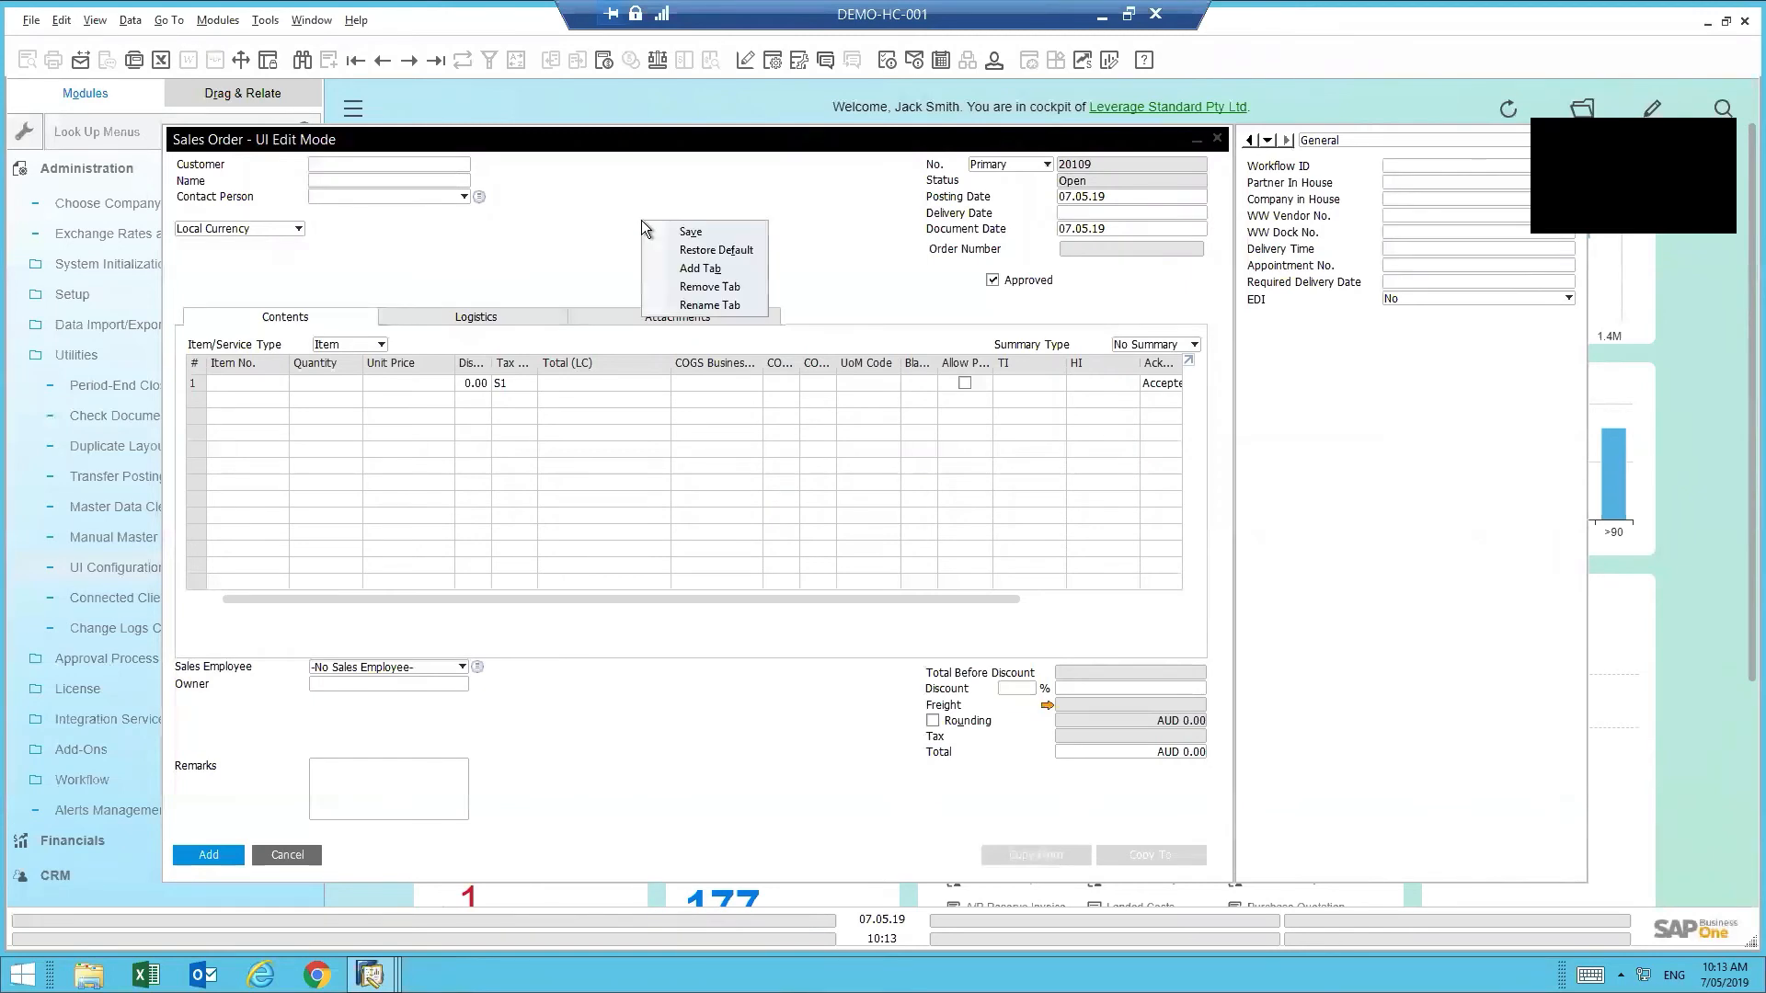
click(705, 251)
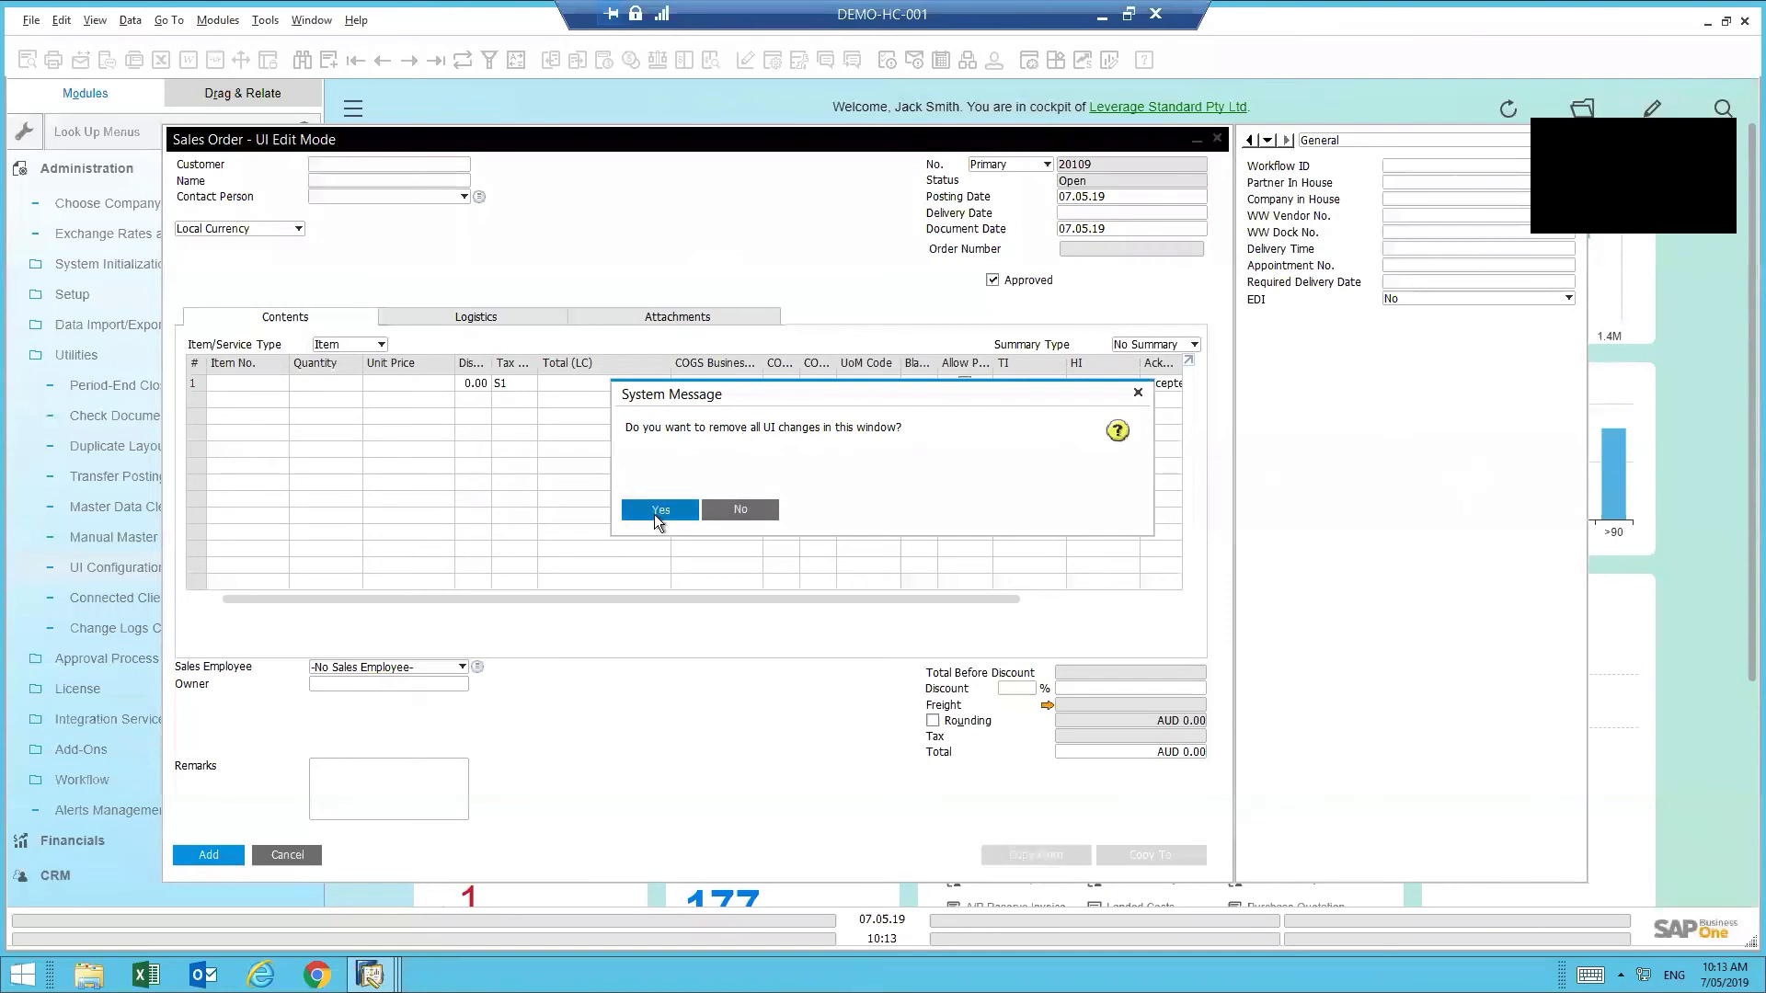
click(657, 510)
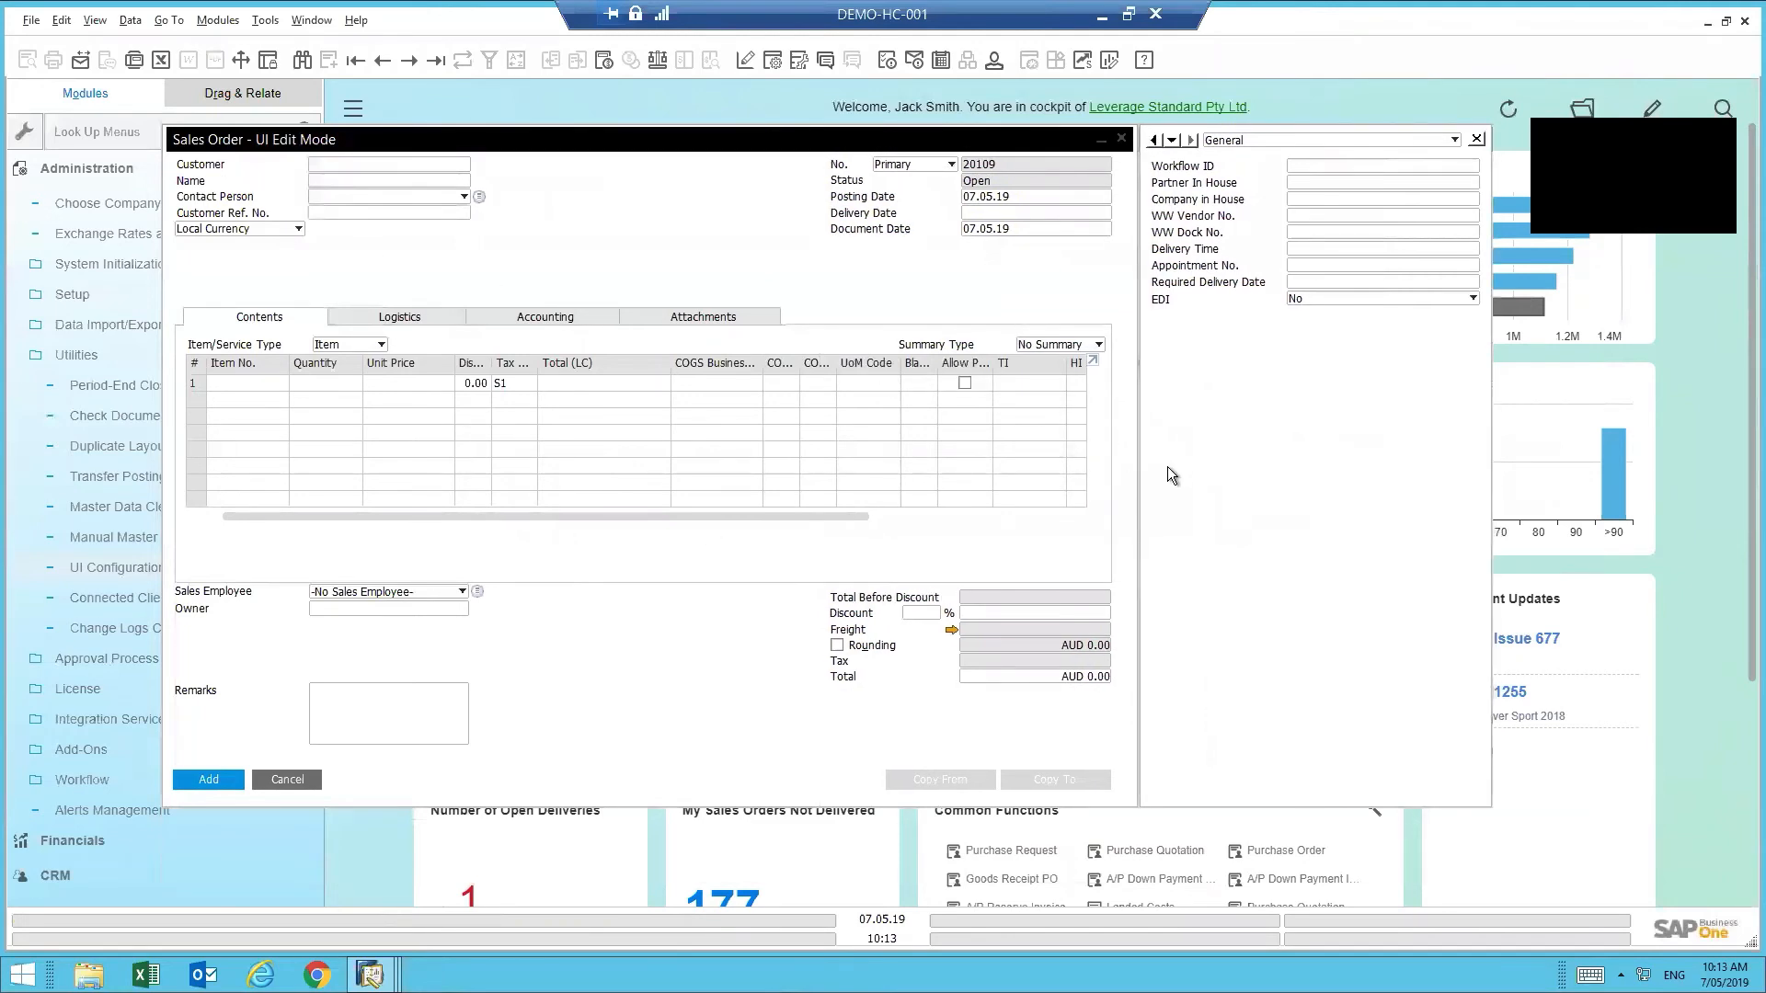
click(427, 316)
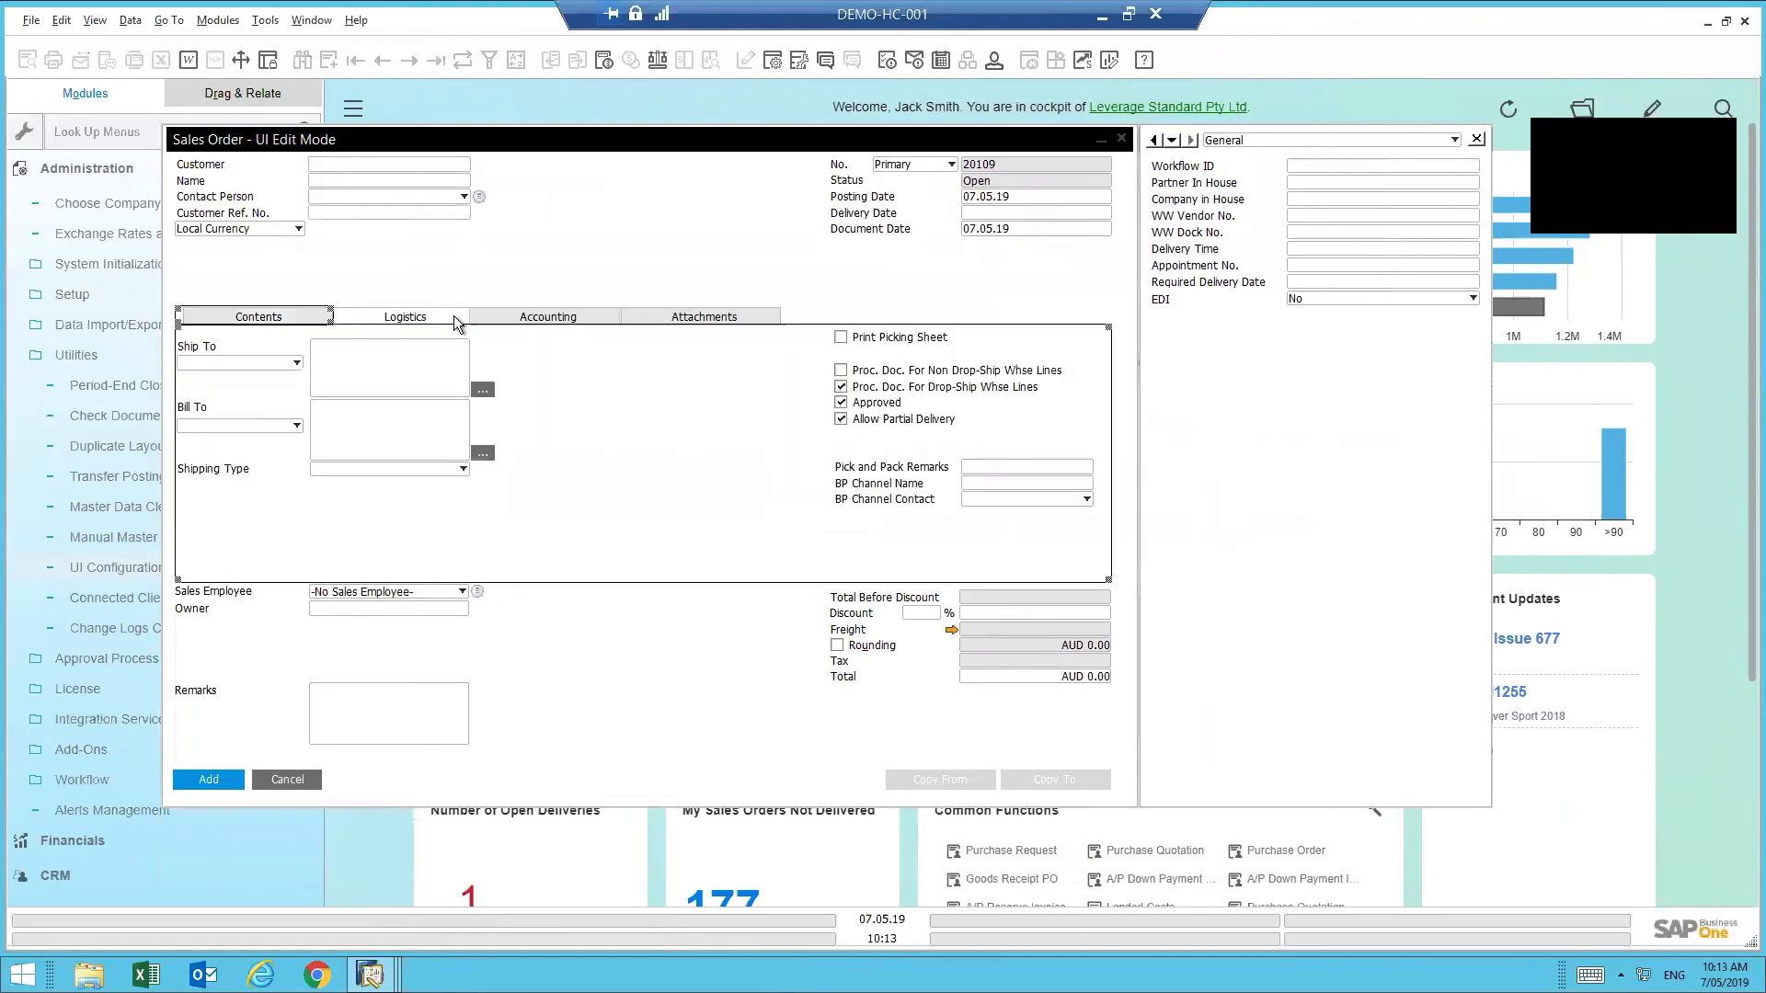
click(508, 316)
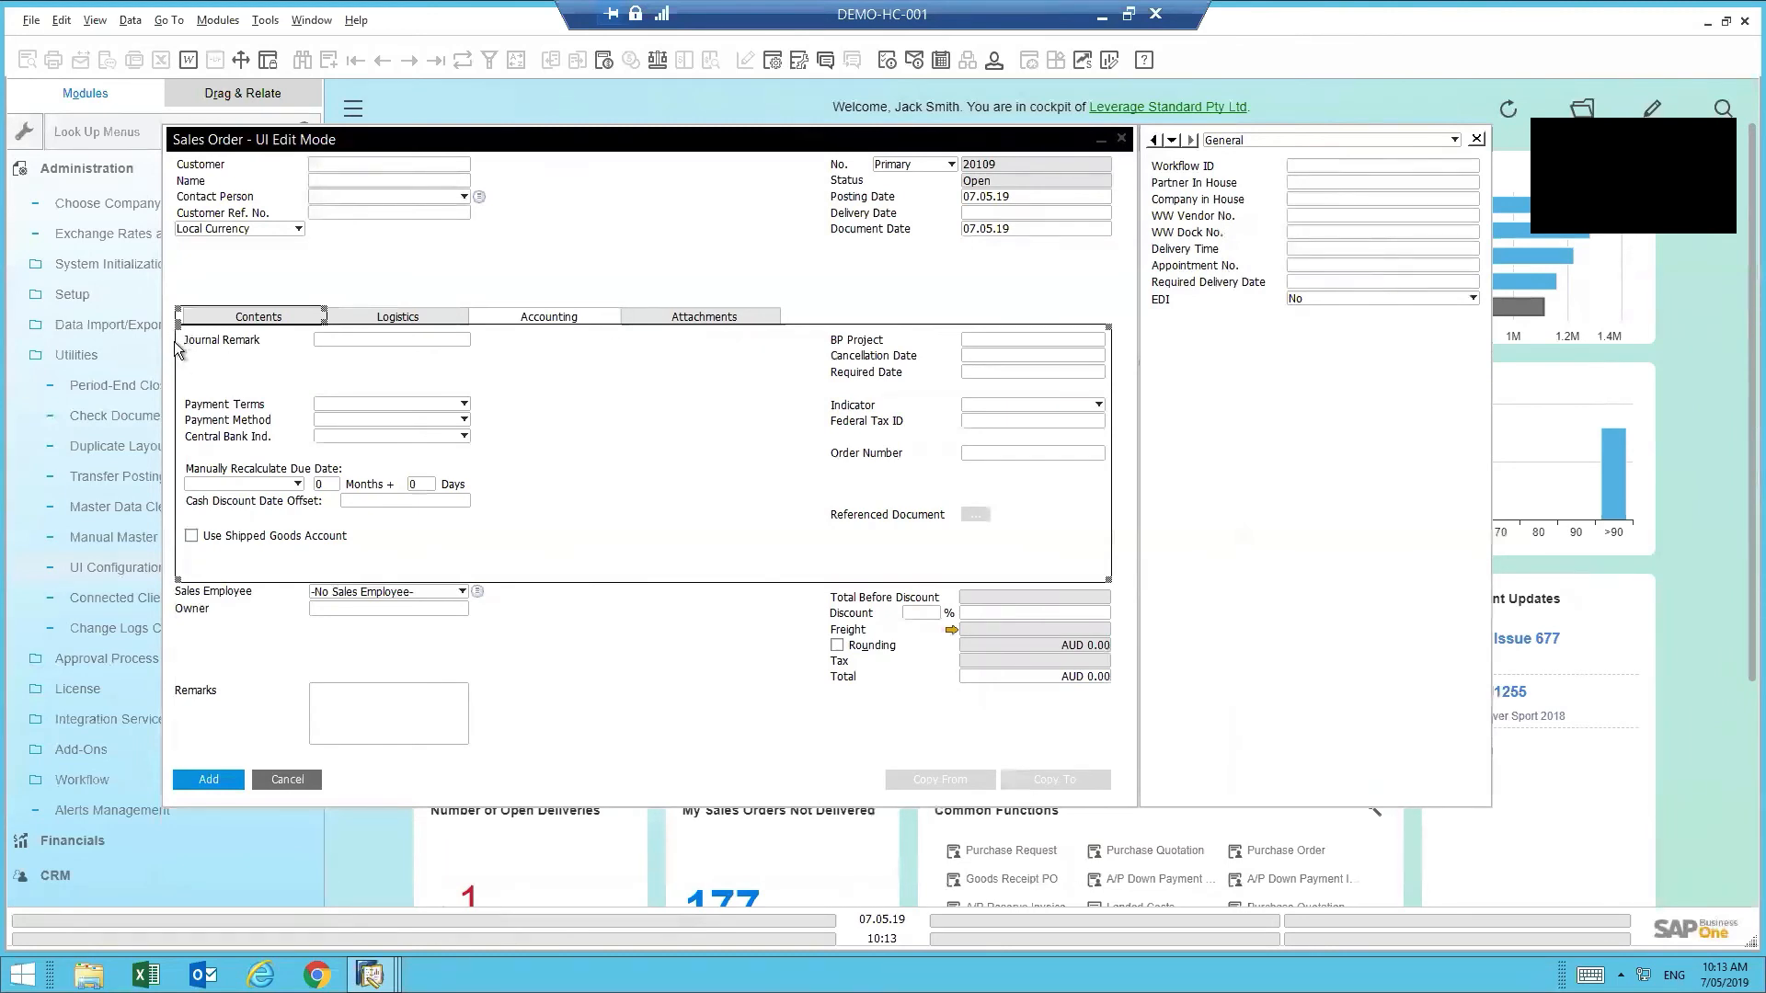
- Disable and then hide the left-column Accounting payment fields
mouse_move(180, 334)
mouse_down()
mouse_move(201, 378)
mouse_move(855, 543)
mouse_move(1095, 560)
mouse_up()
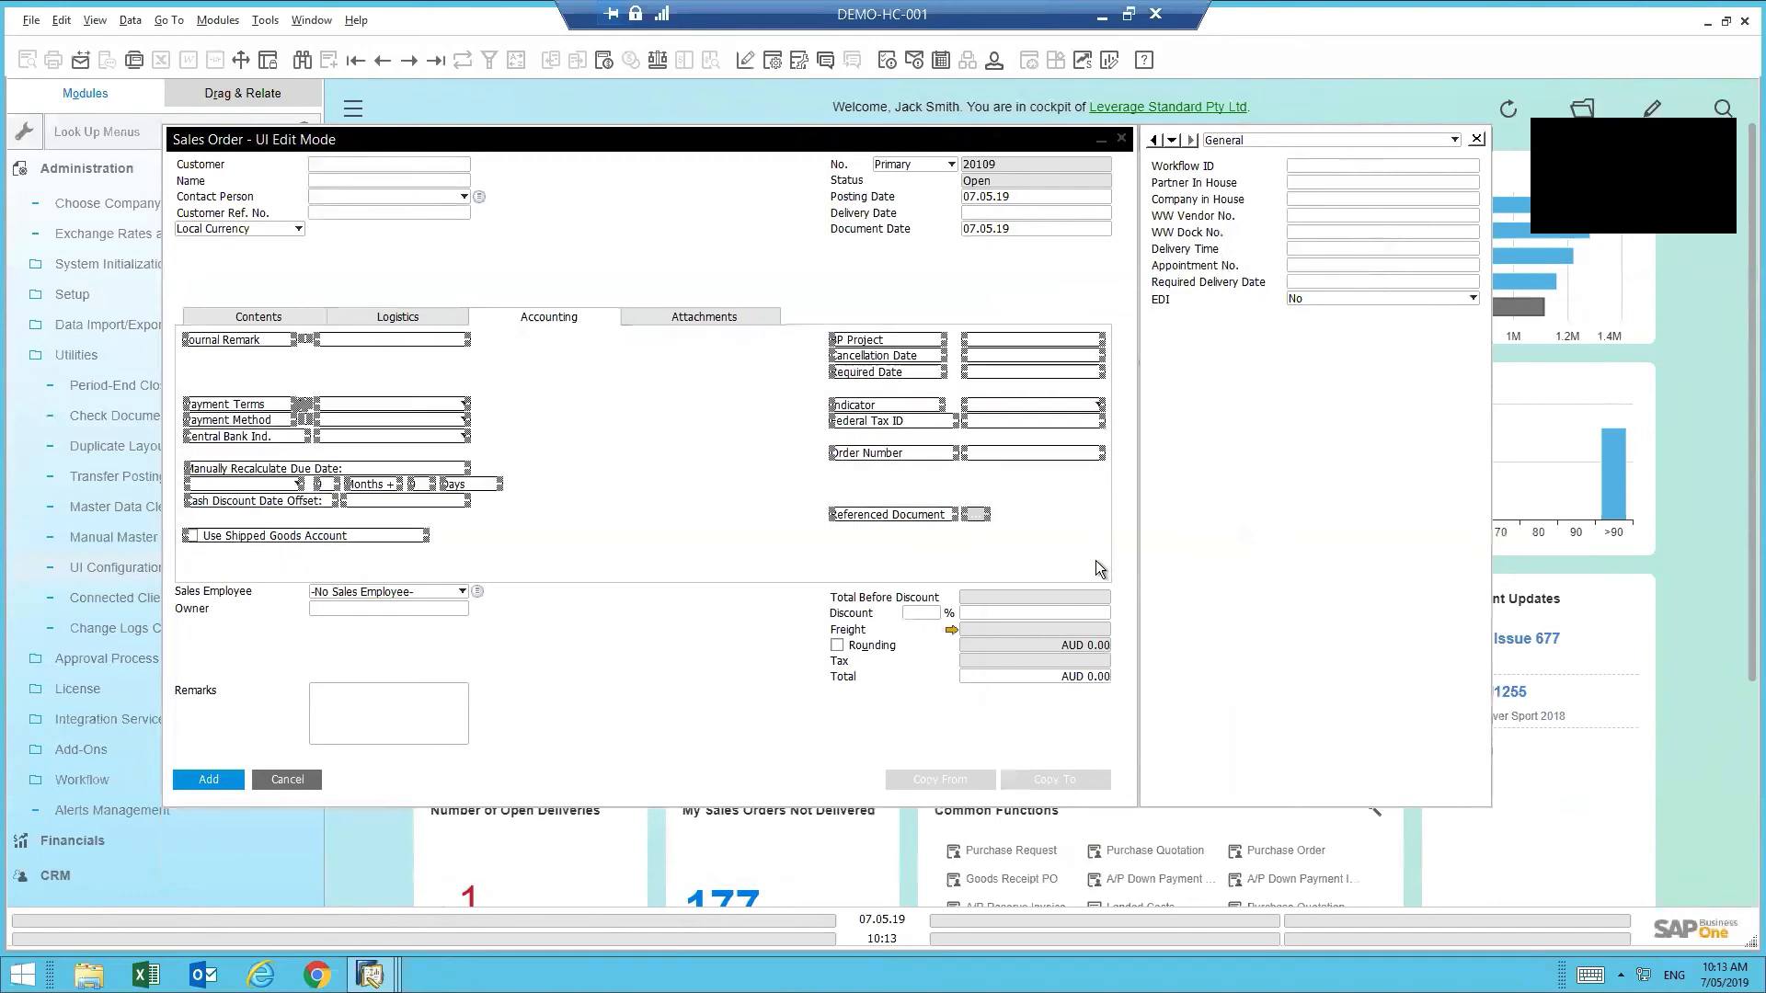
right_click(350, 401)
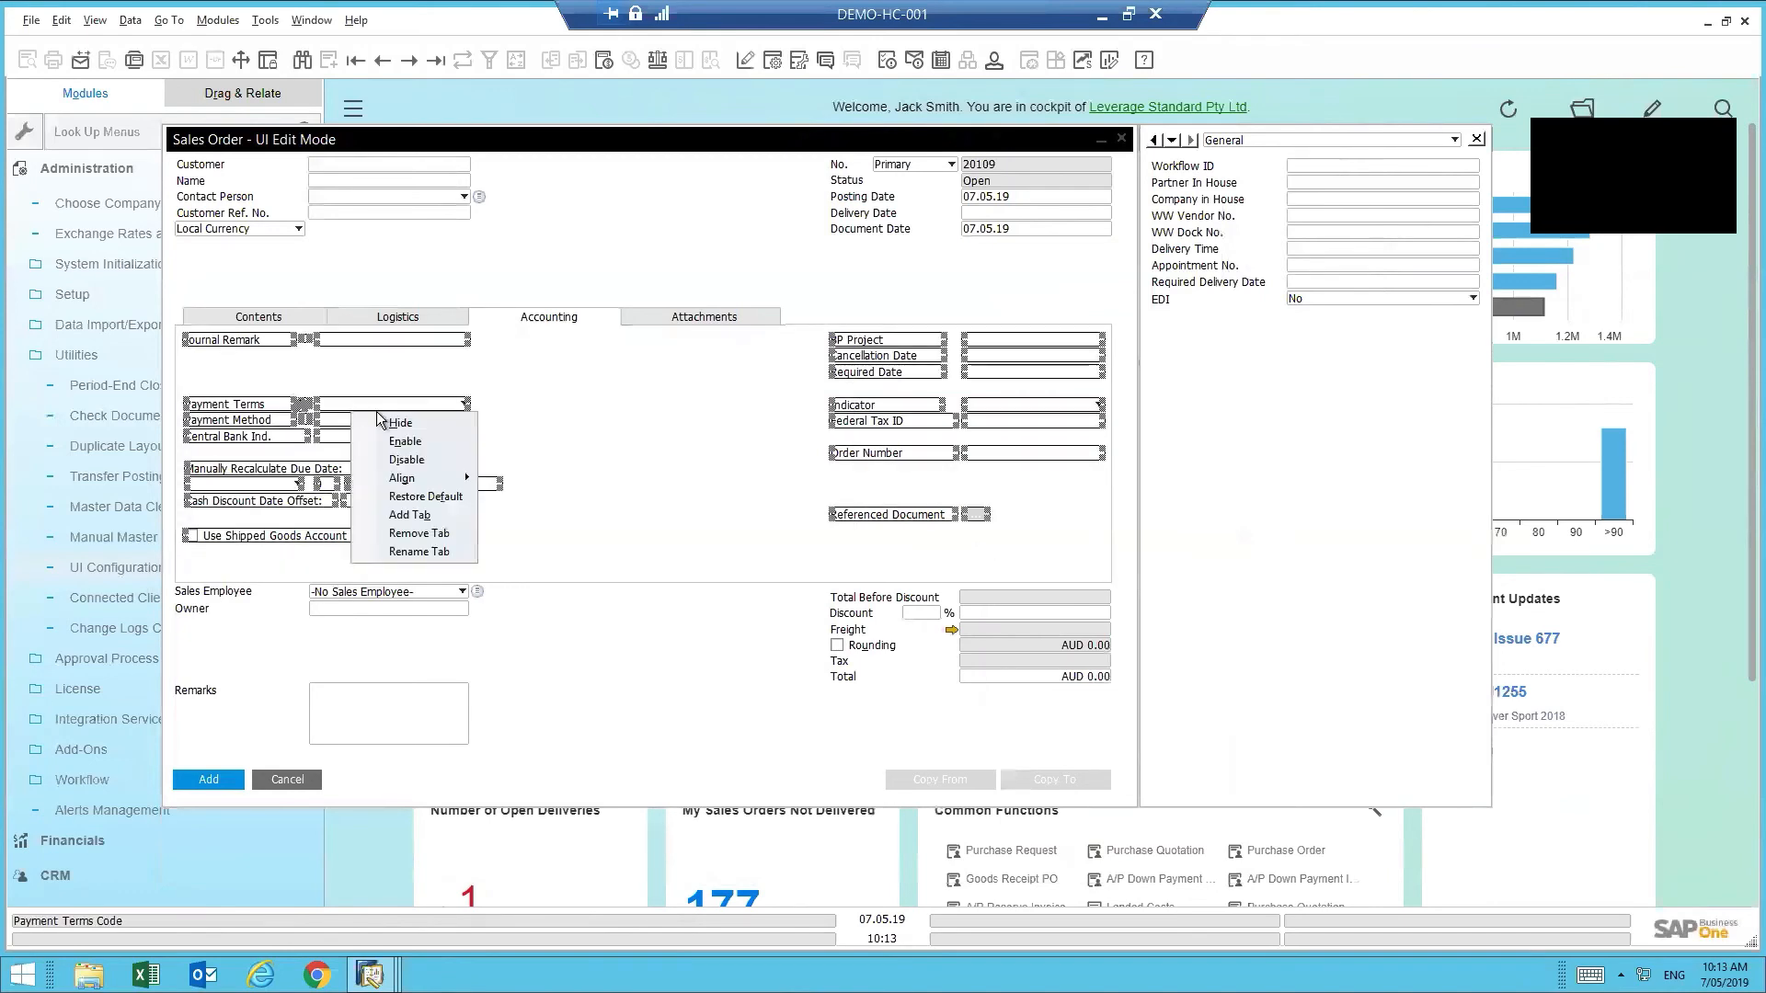
click(425, 461)
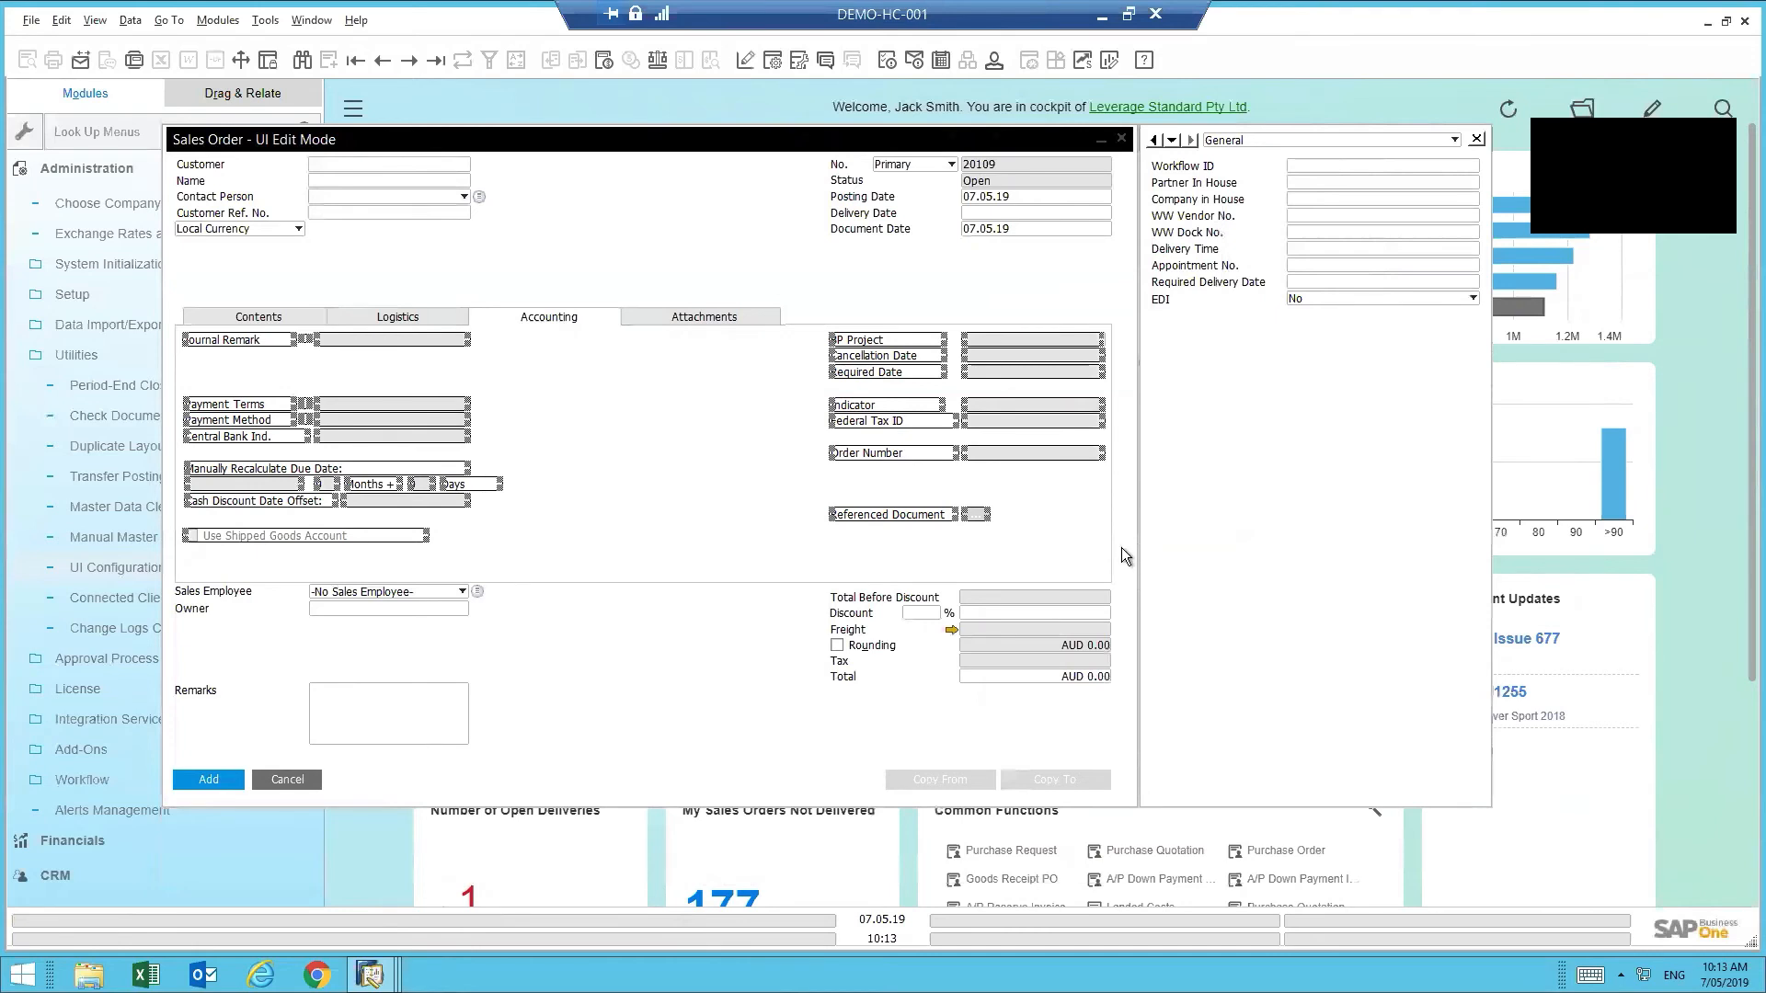
right_click(439, 405)
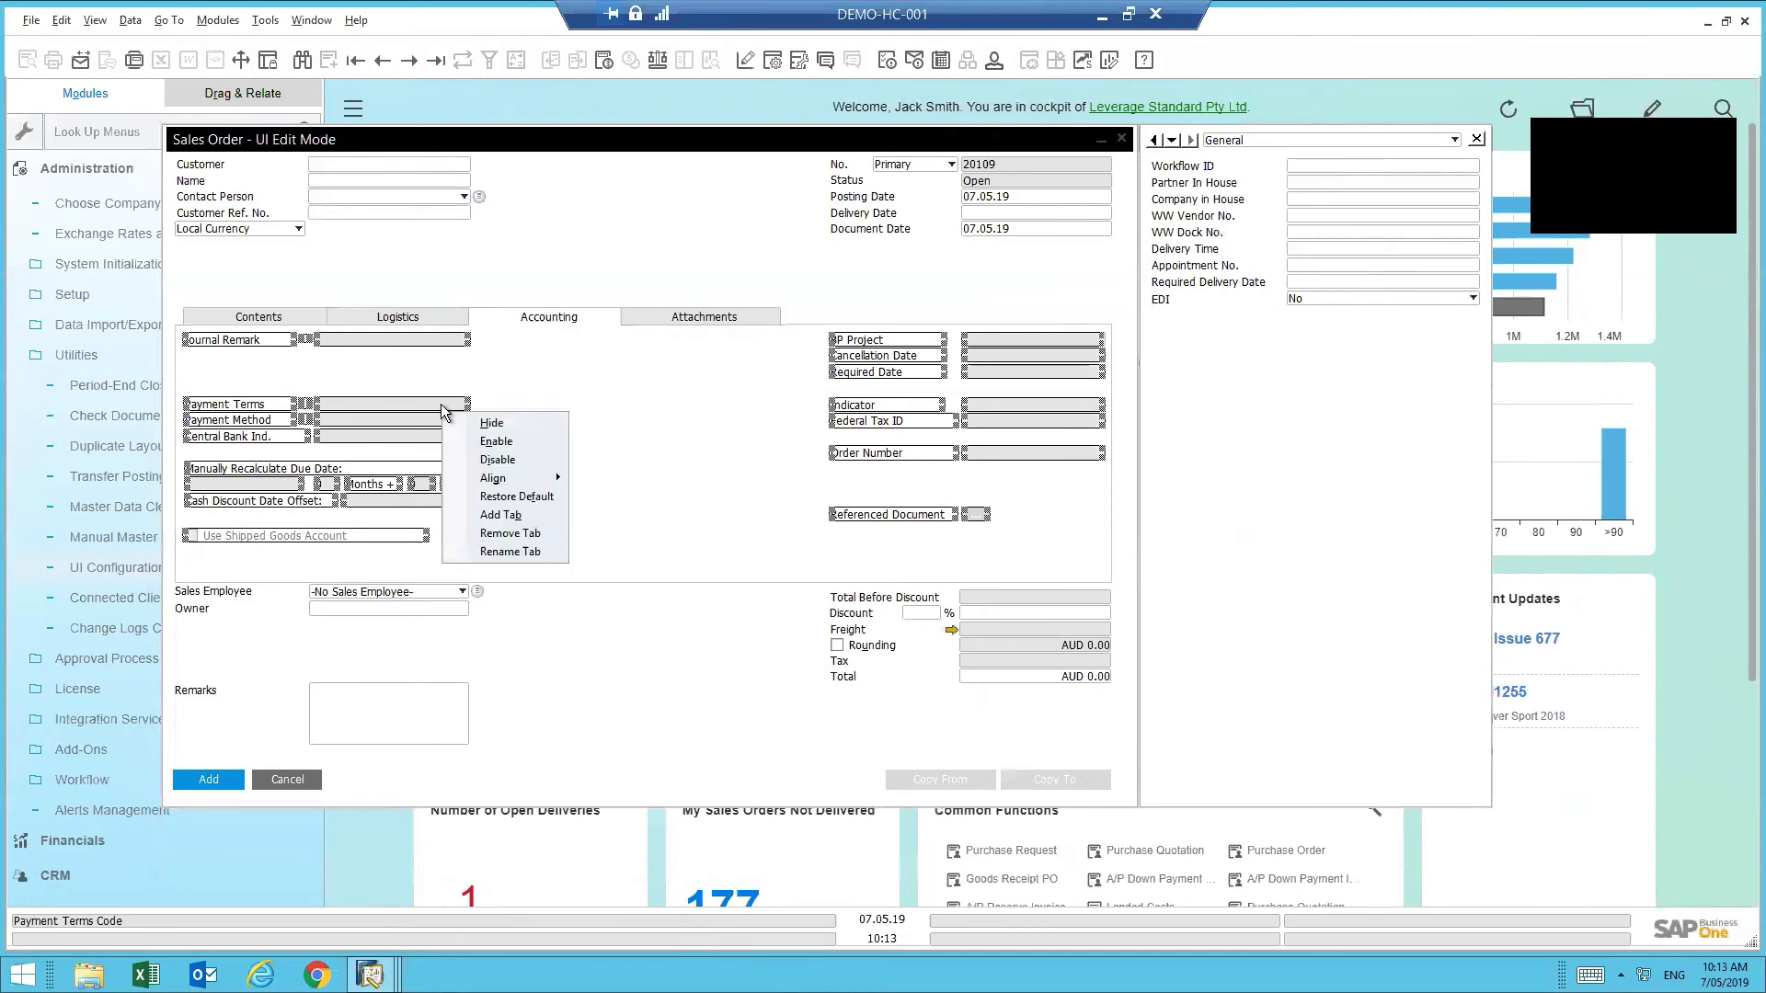
click(489, 424)
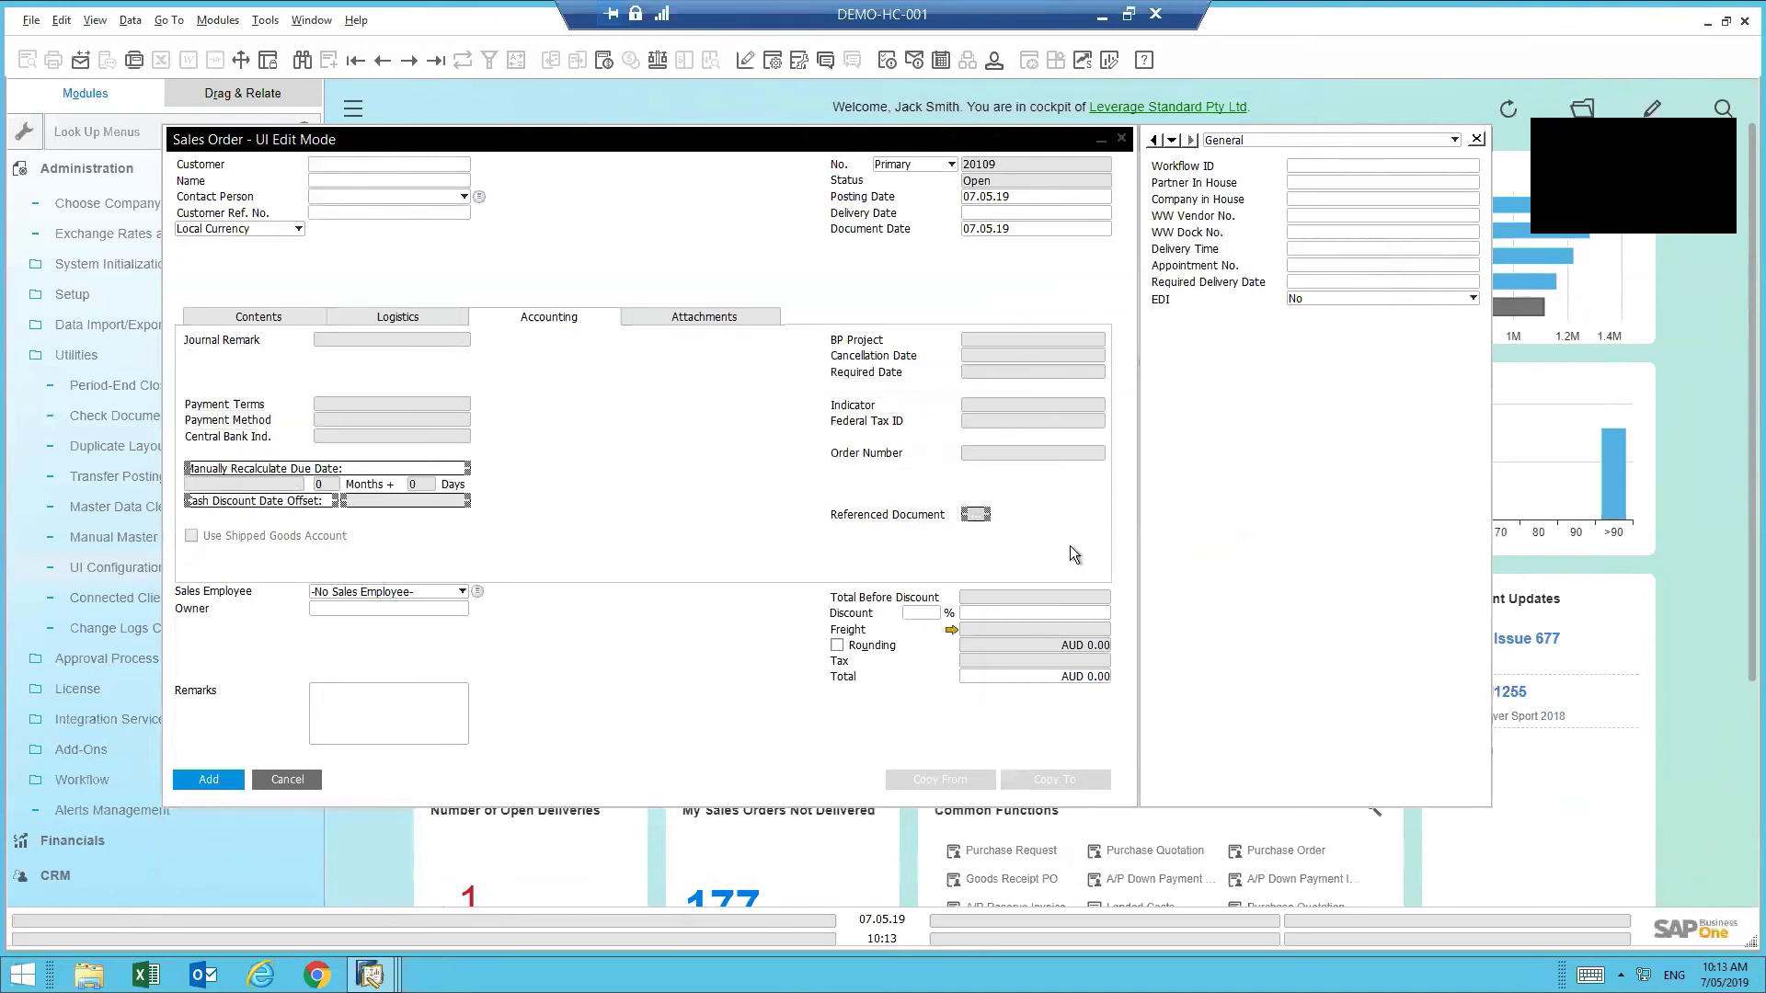
- Hide the right-column fields from BP Project through Referenced Document
drag(1068, 544, 831, 328)
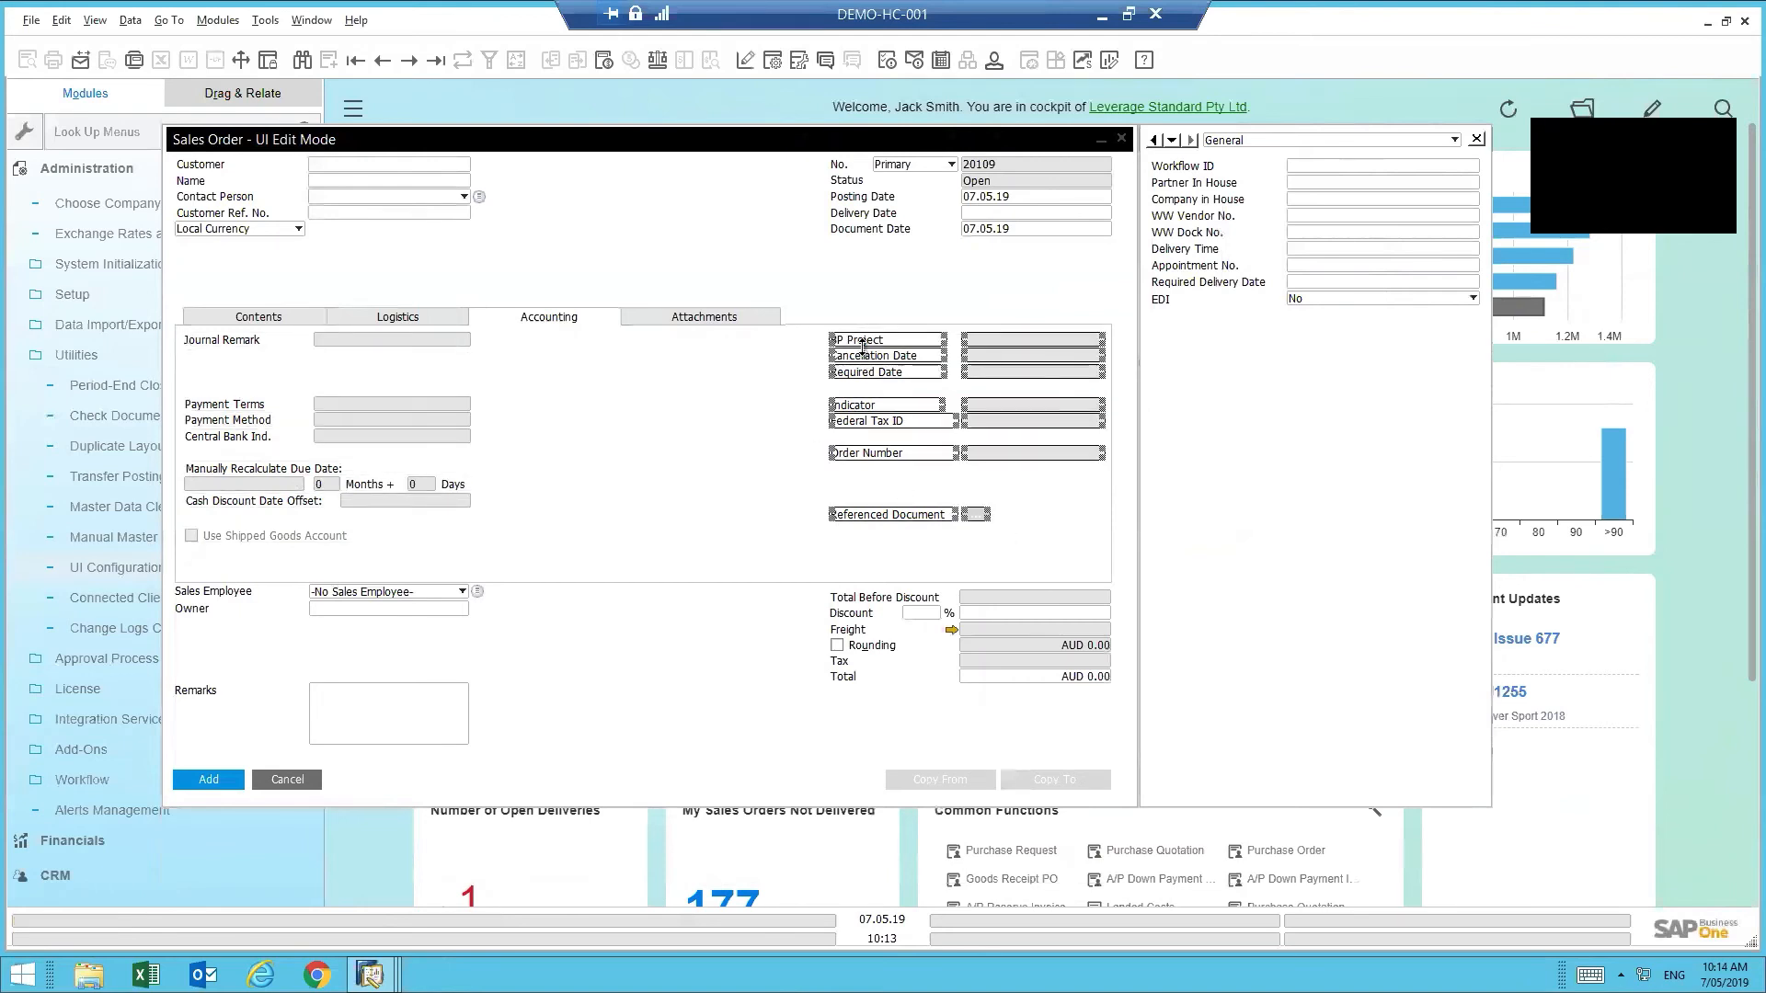
right_click(863, 348)
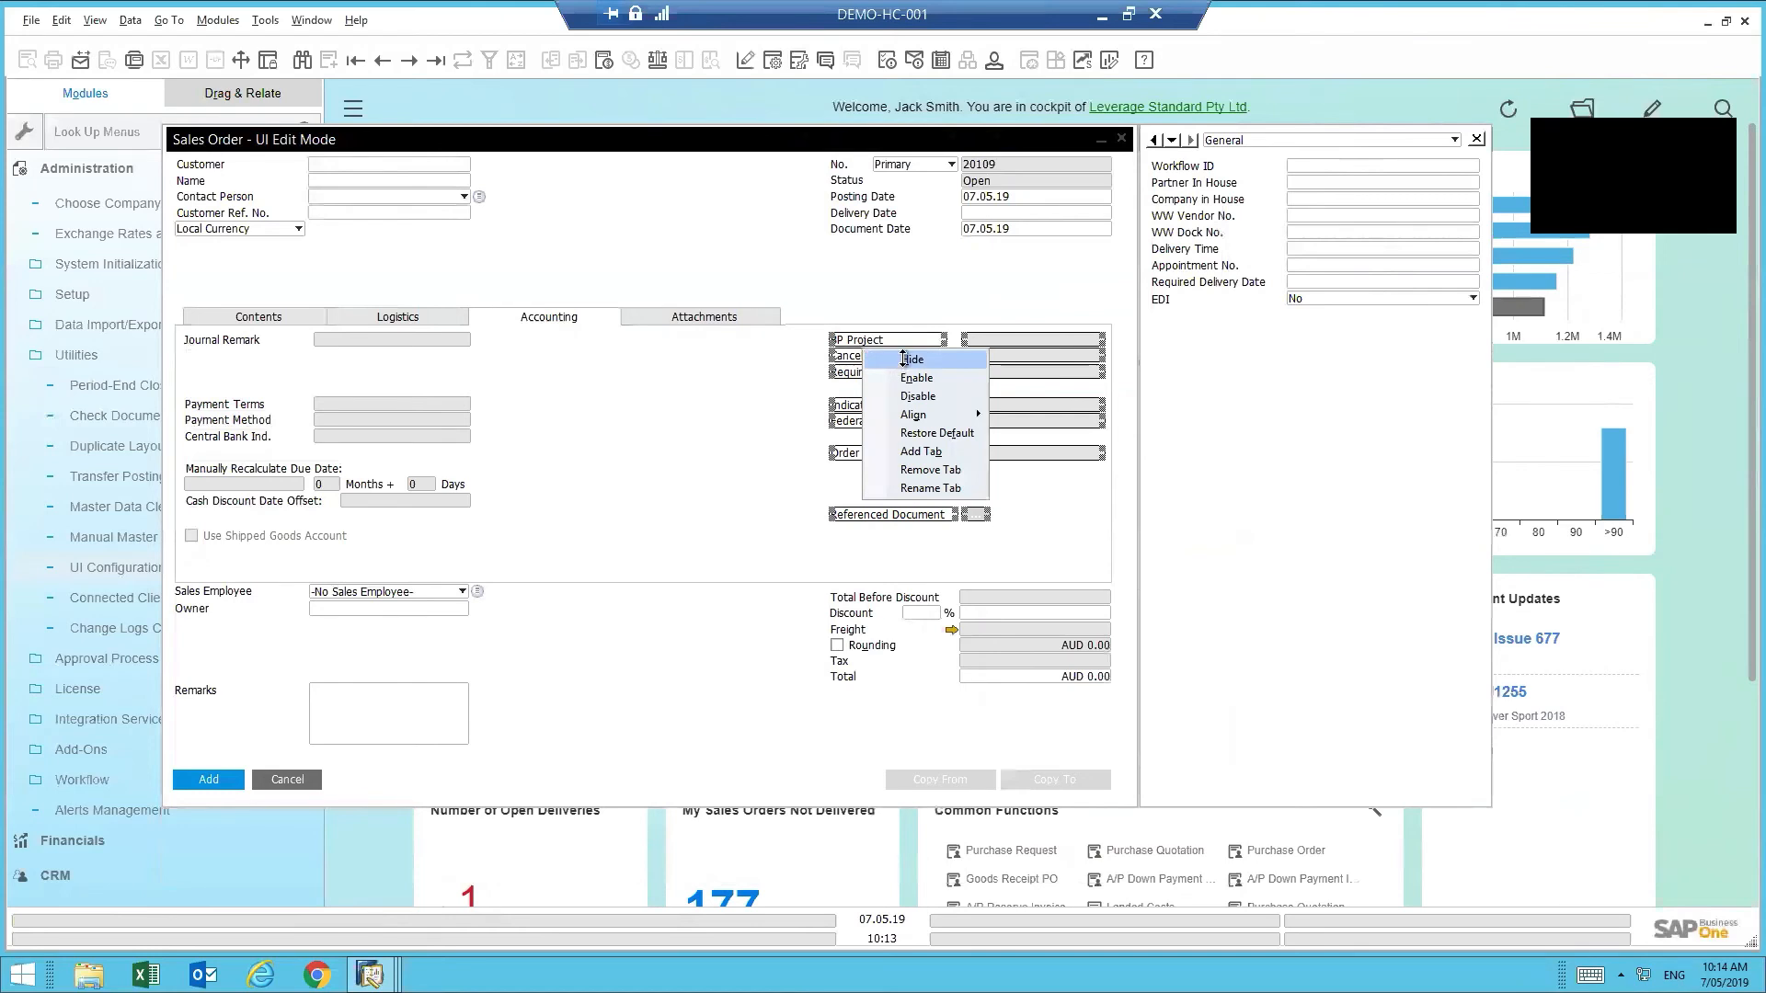
click(903, 360)
right_click(865, 381)
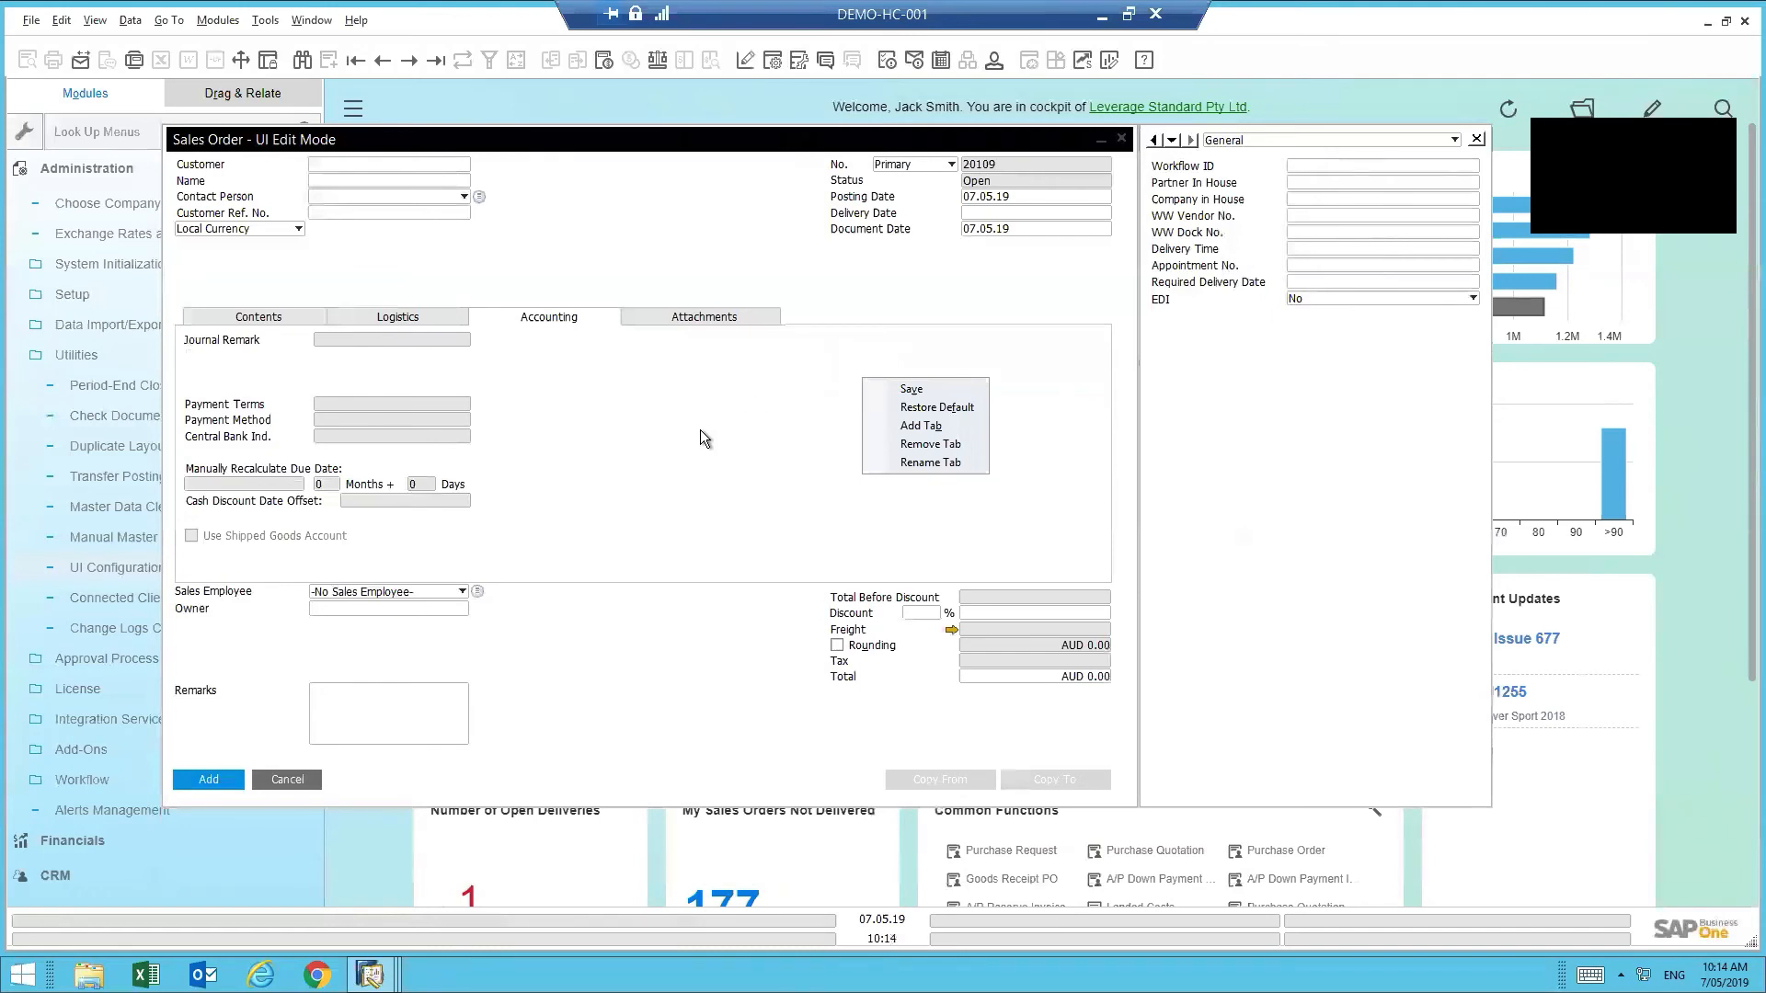
click(676, 473)
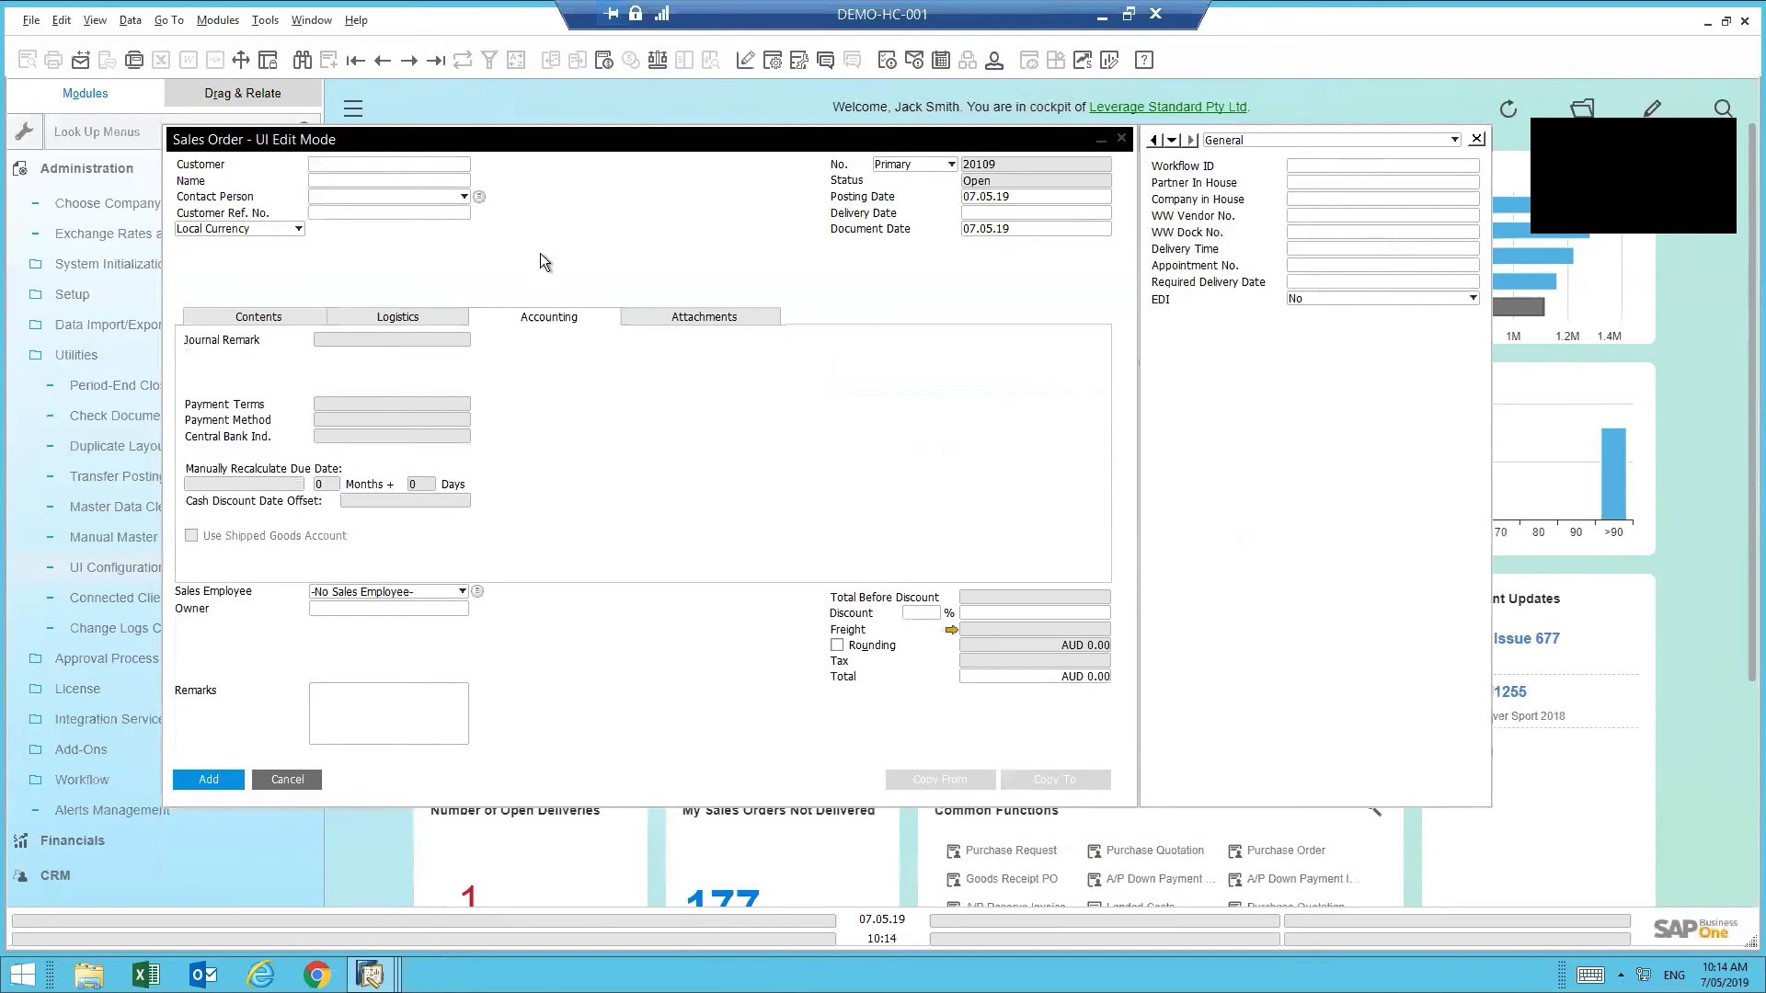
- Uncheck Accounting's Visible setting in Form Settings UI Elements, save, and return to Contents
click(772, 64)
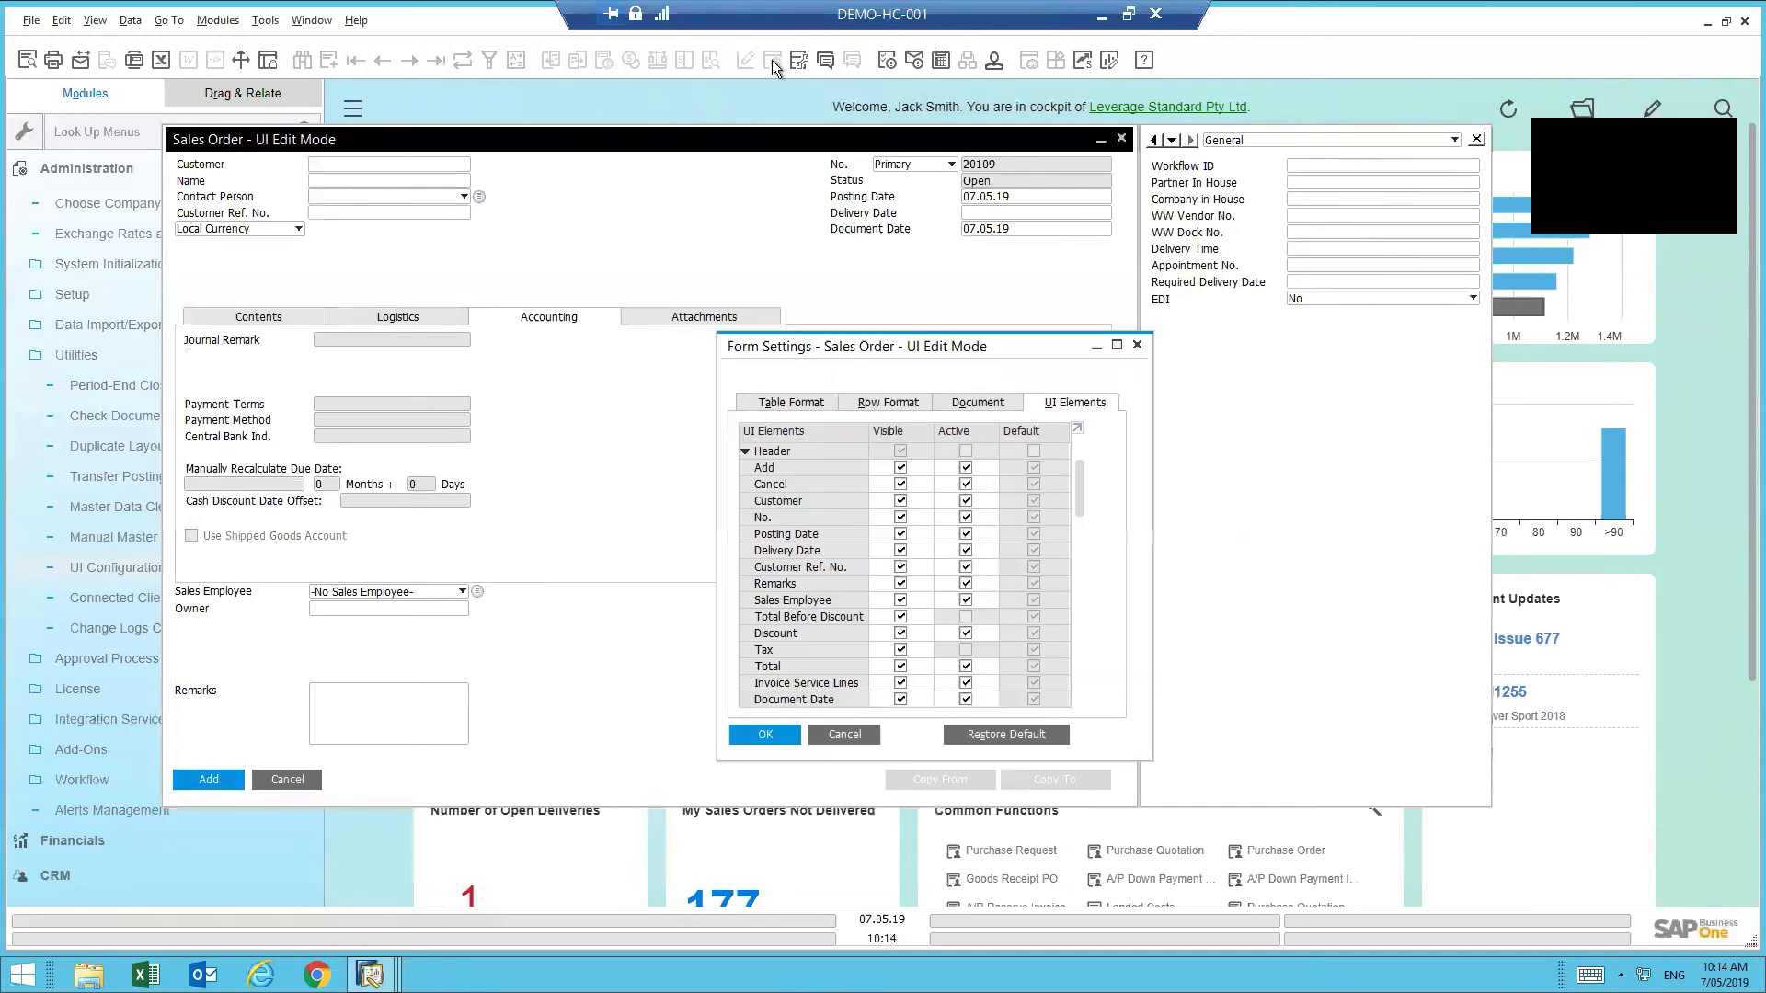
click(777, 405)
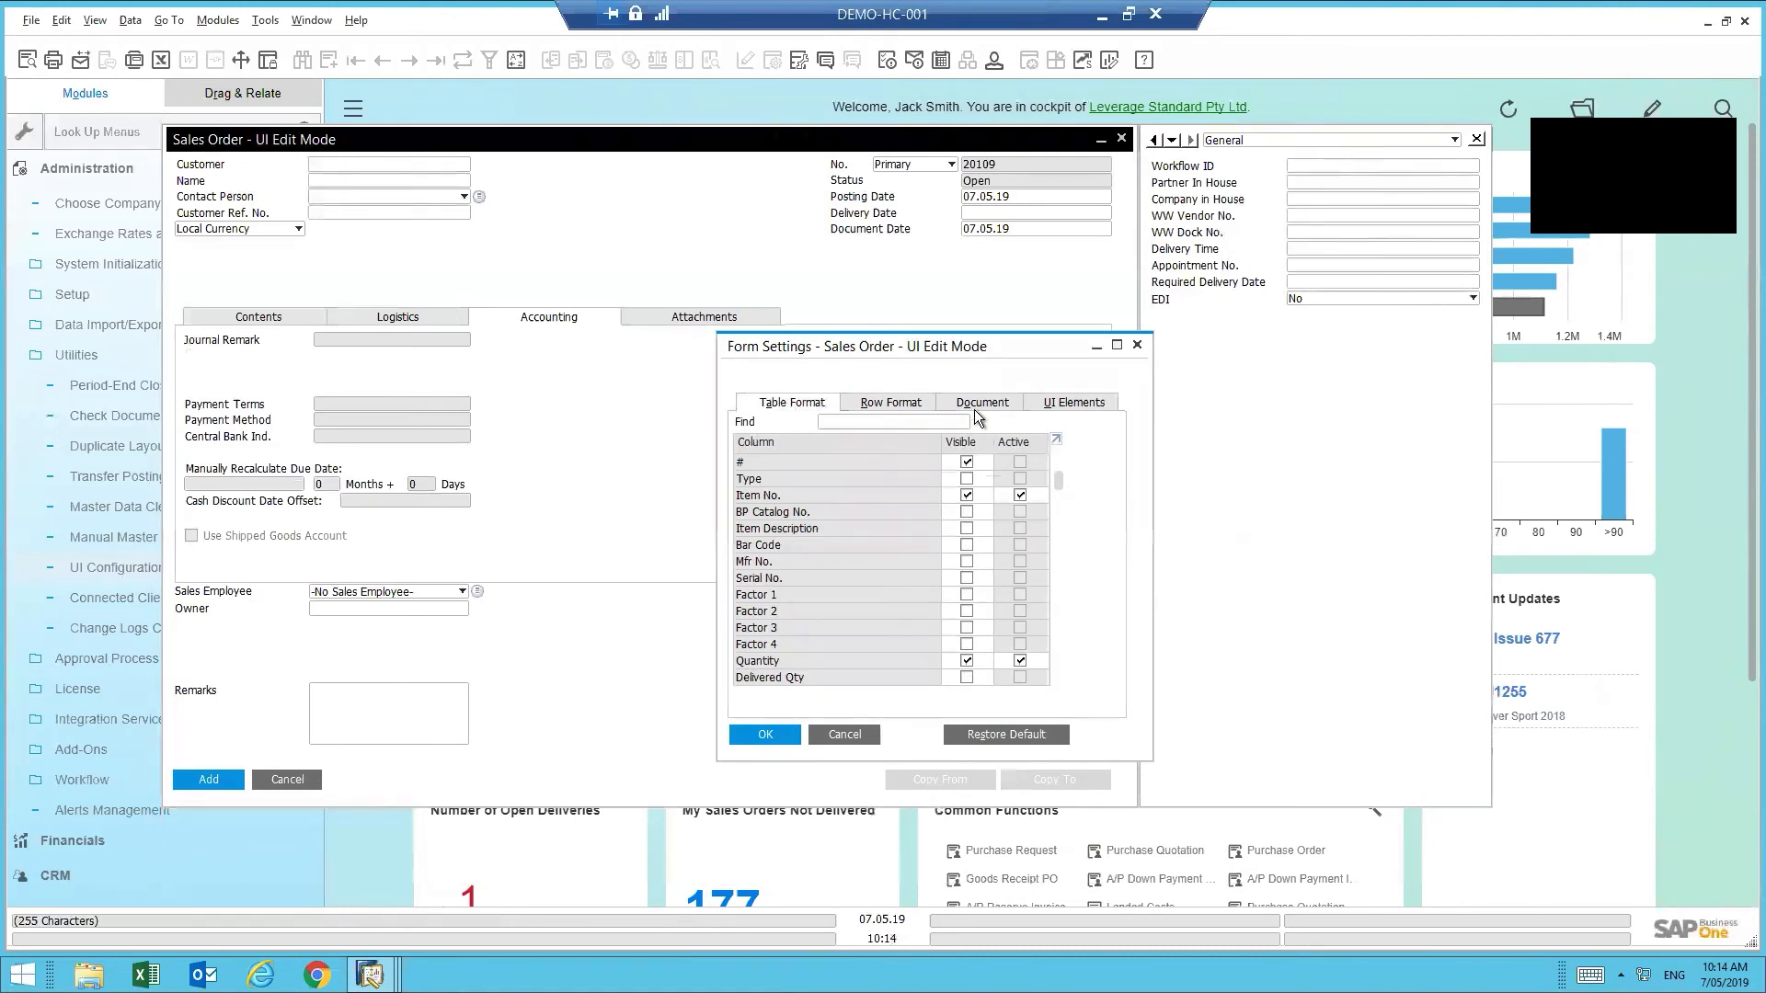
click(1068, 404)
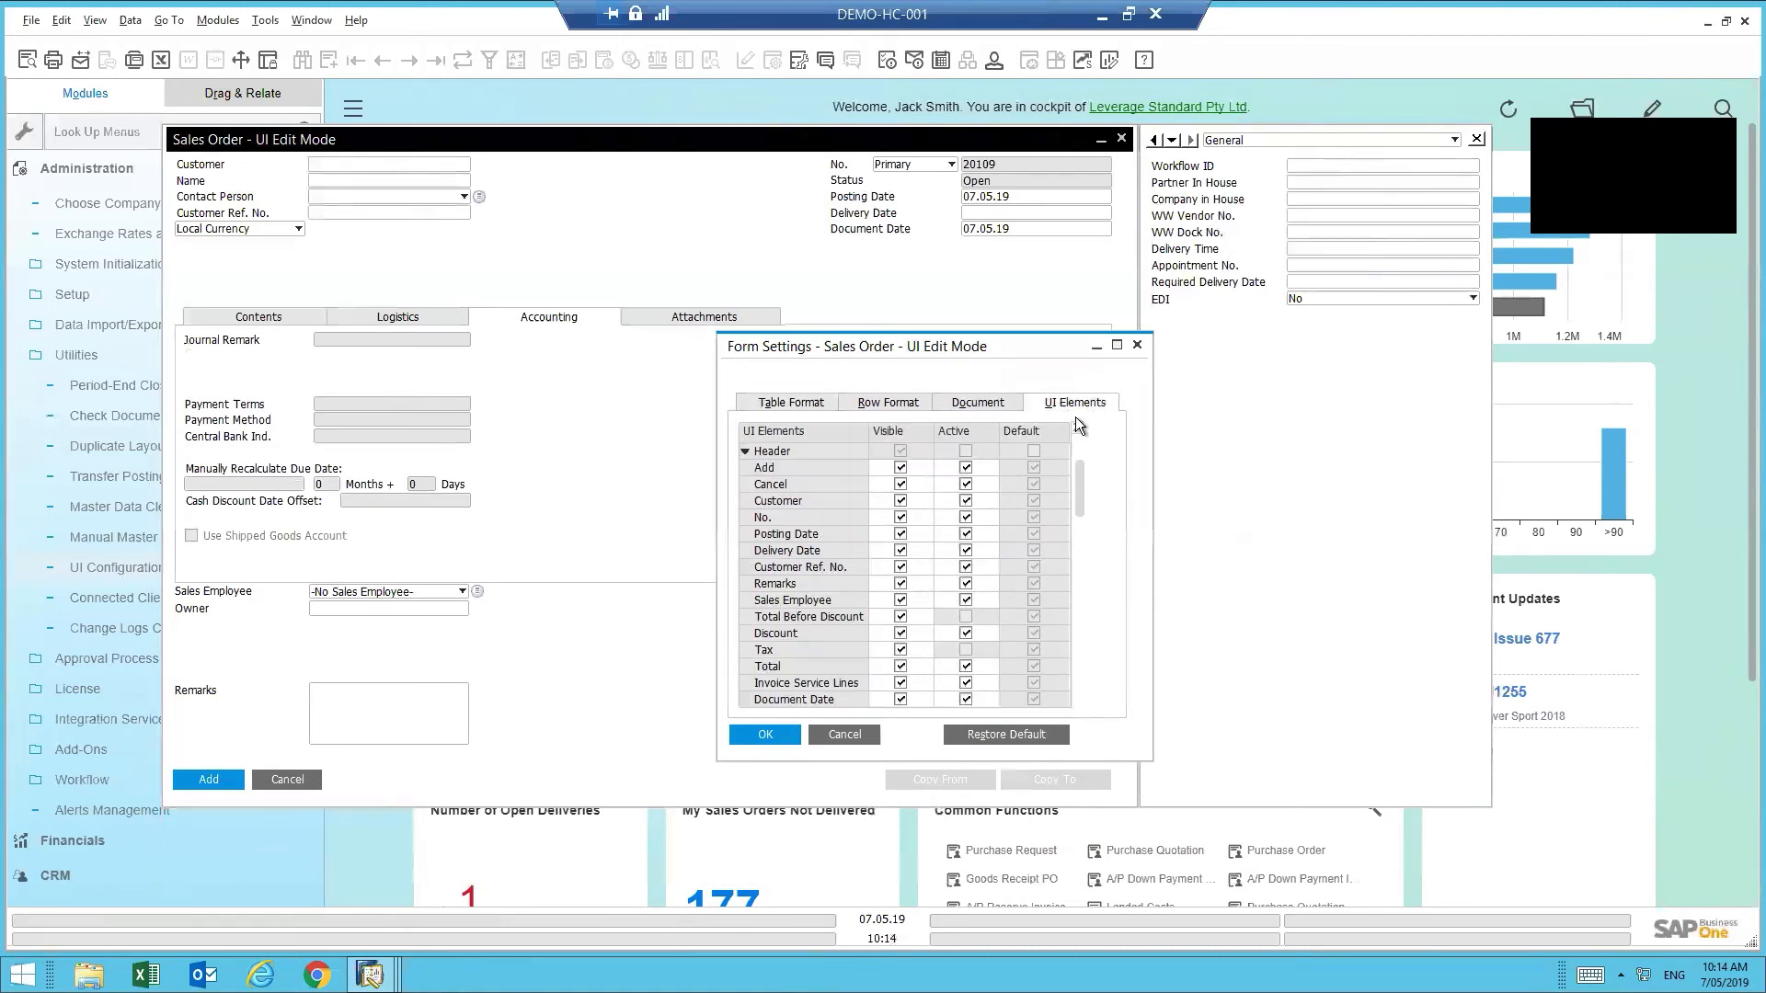
drag(1079, 498, 1073, 632)
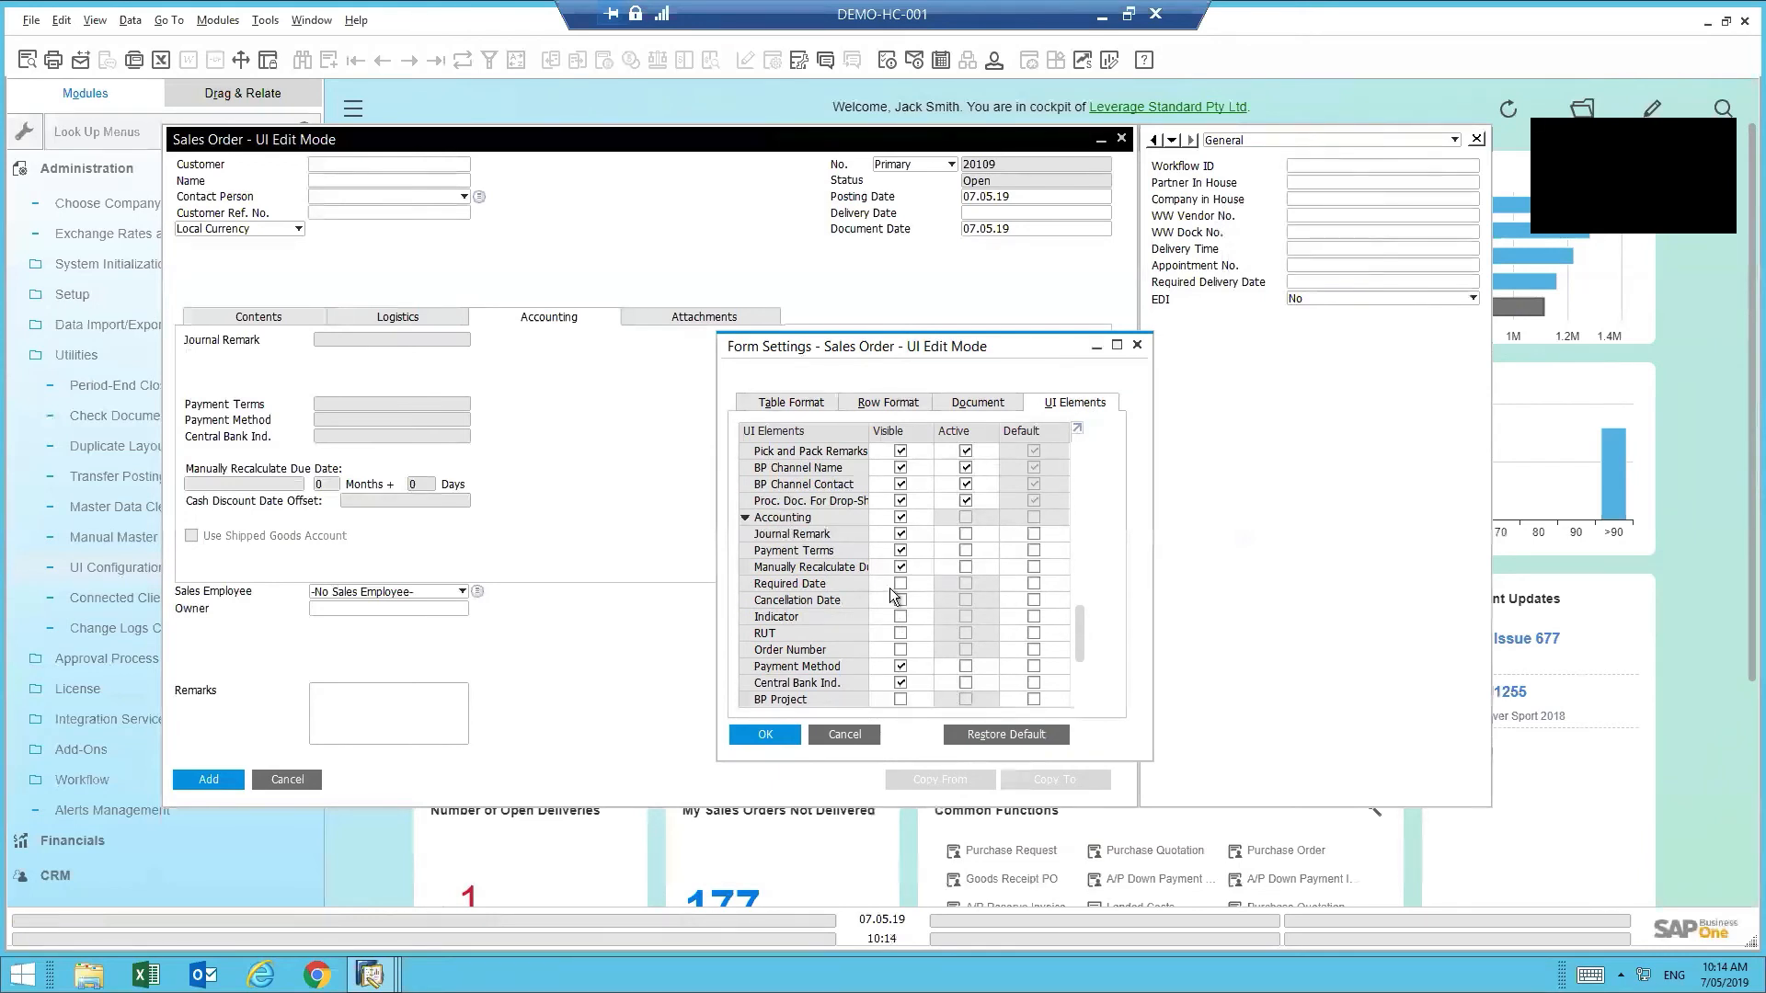
click(901, 517)
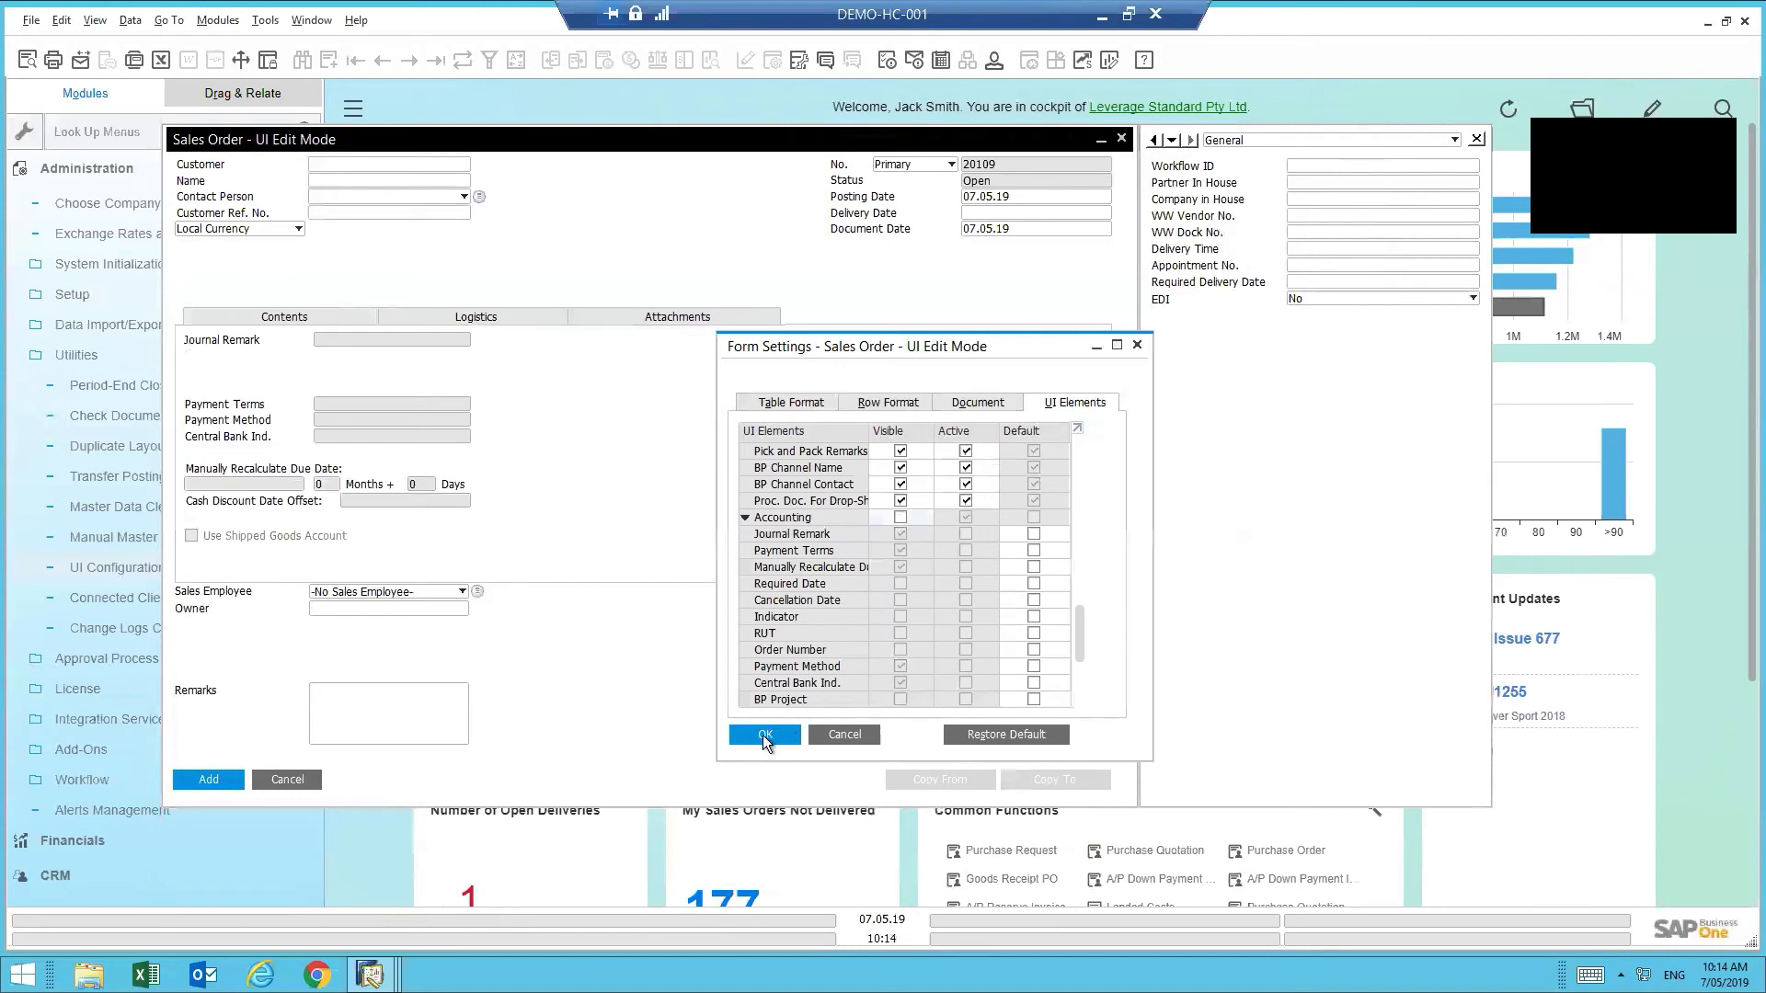
click(762, 738)
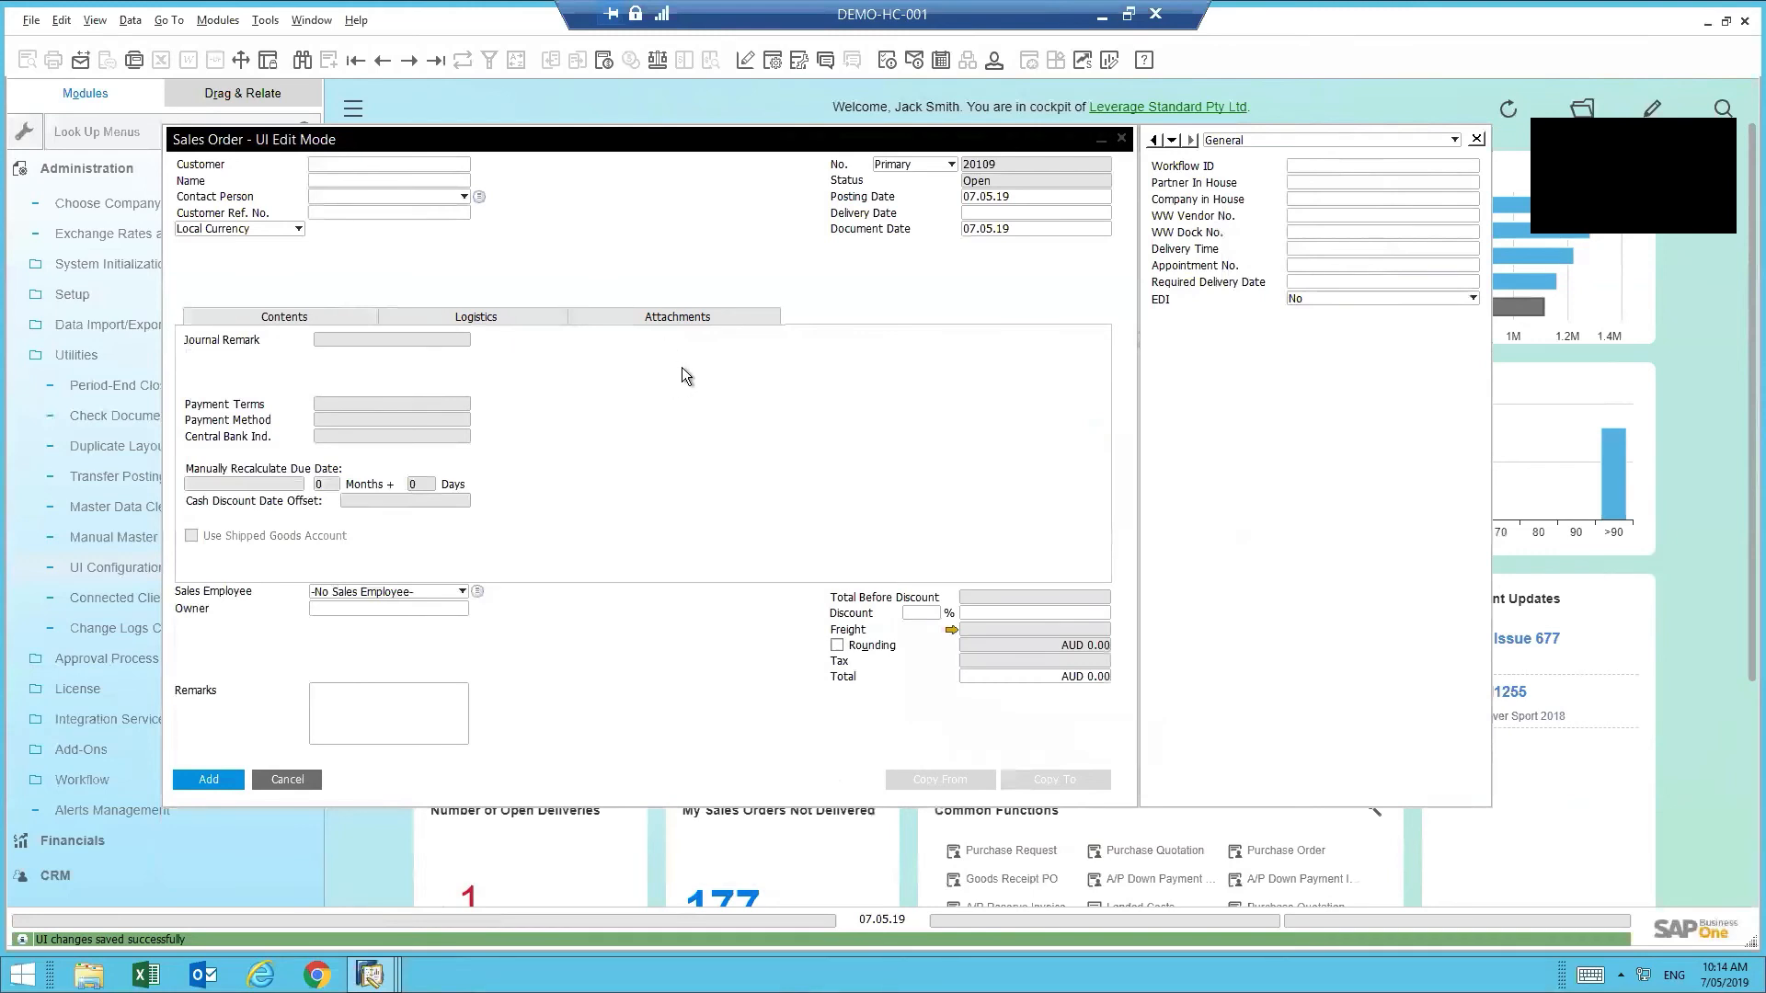
click(223, 314)
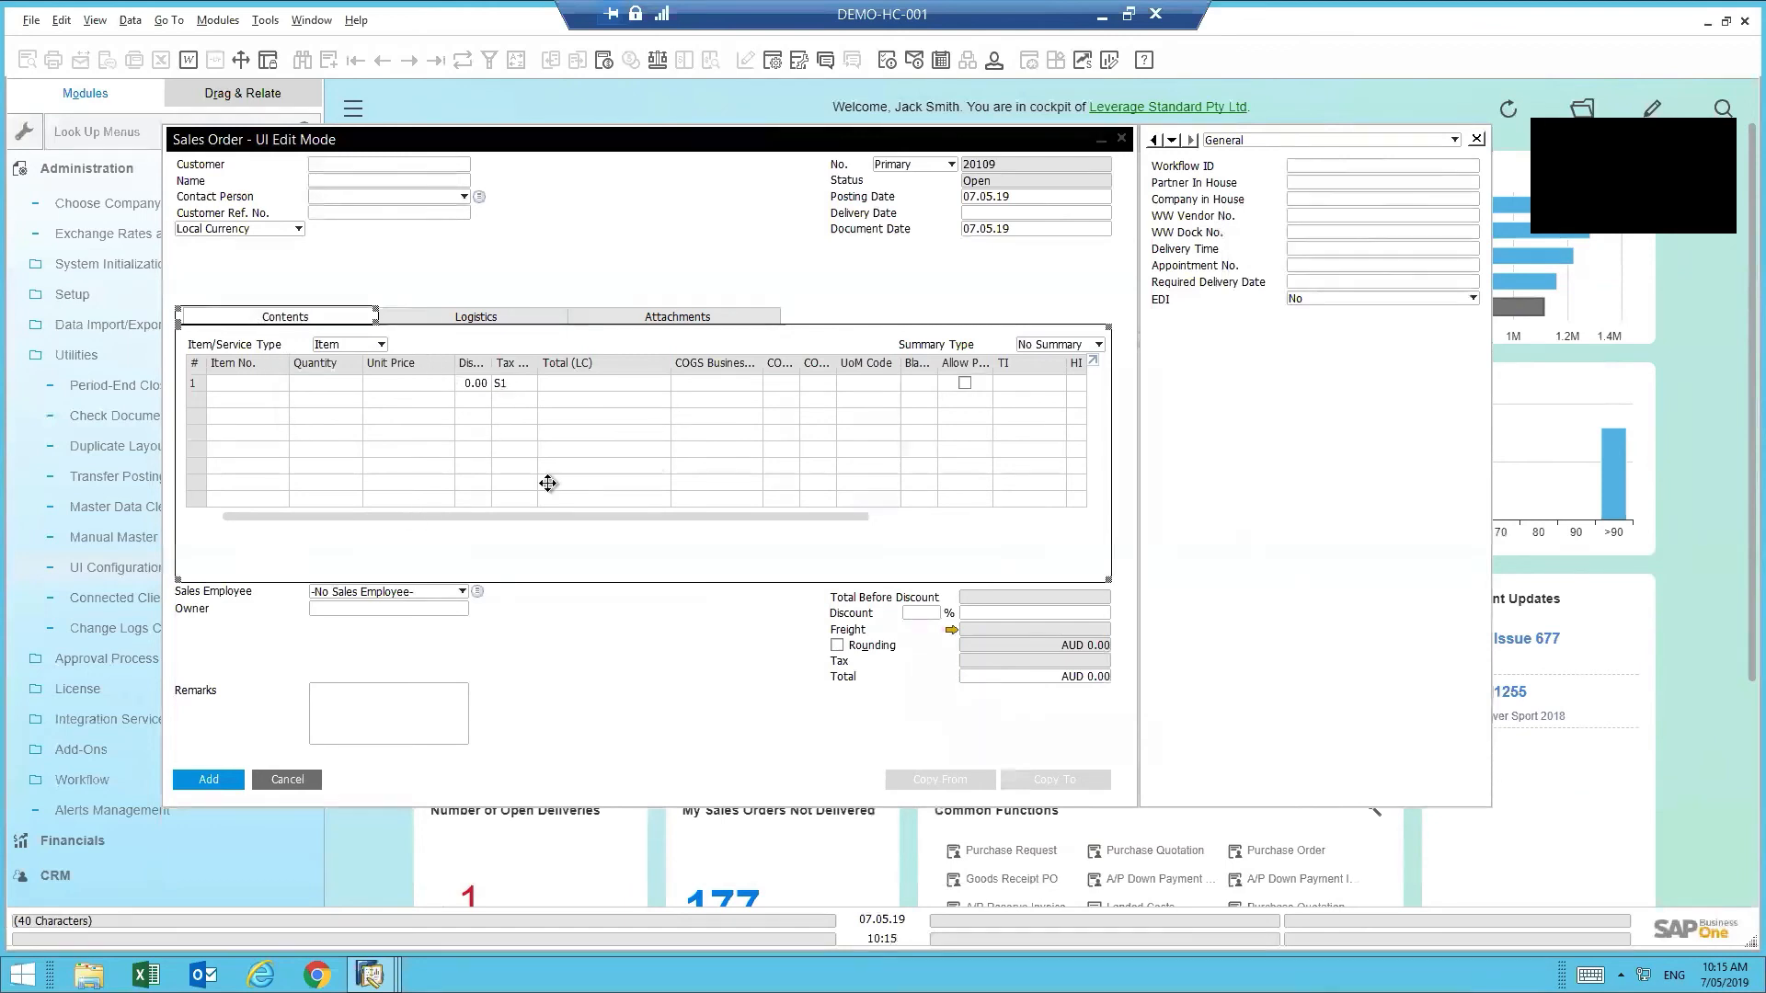
- In Form Settings Table Format, make Item Description visible, hide Discount %, and apply
click(774, 59)
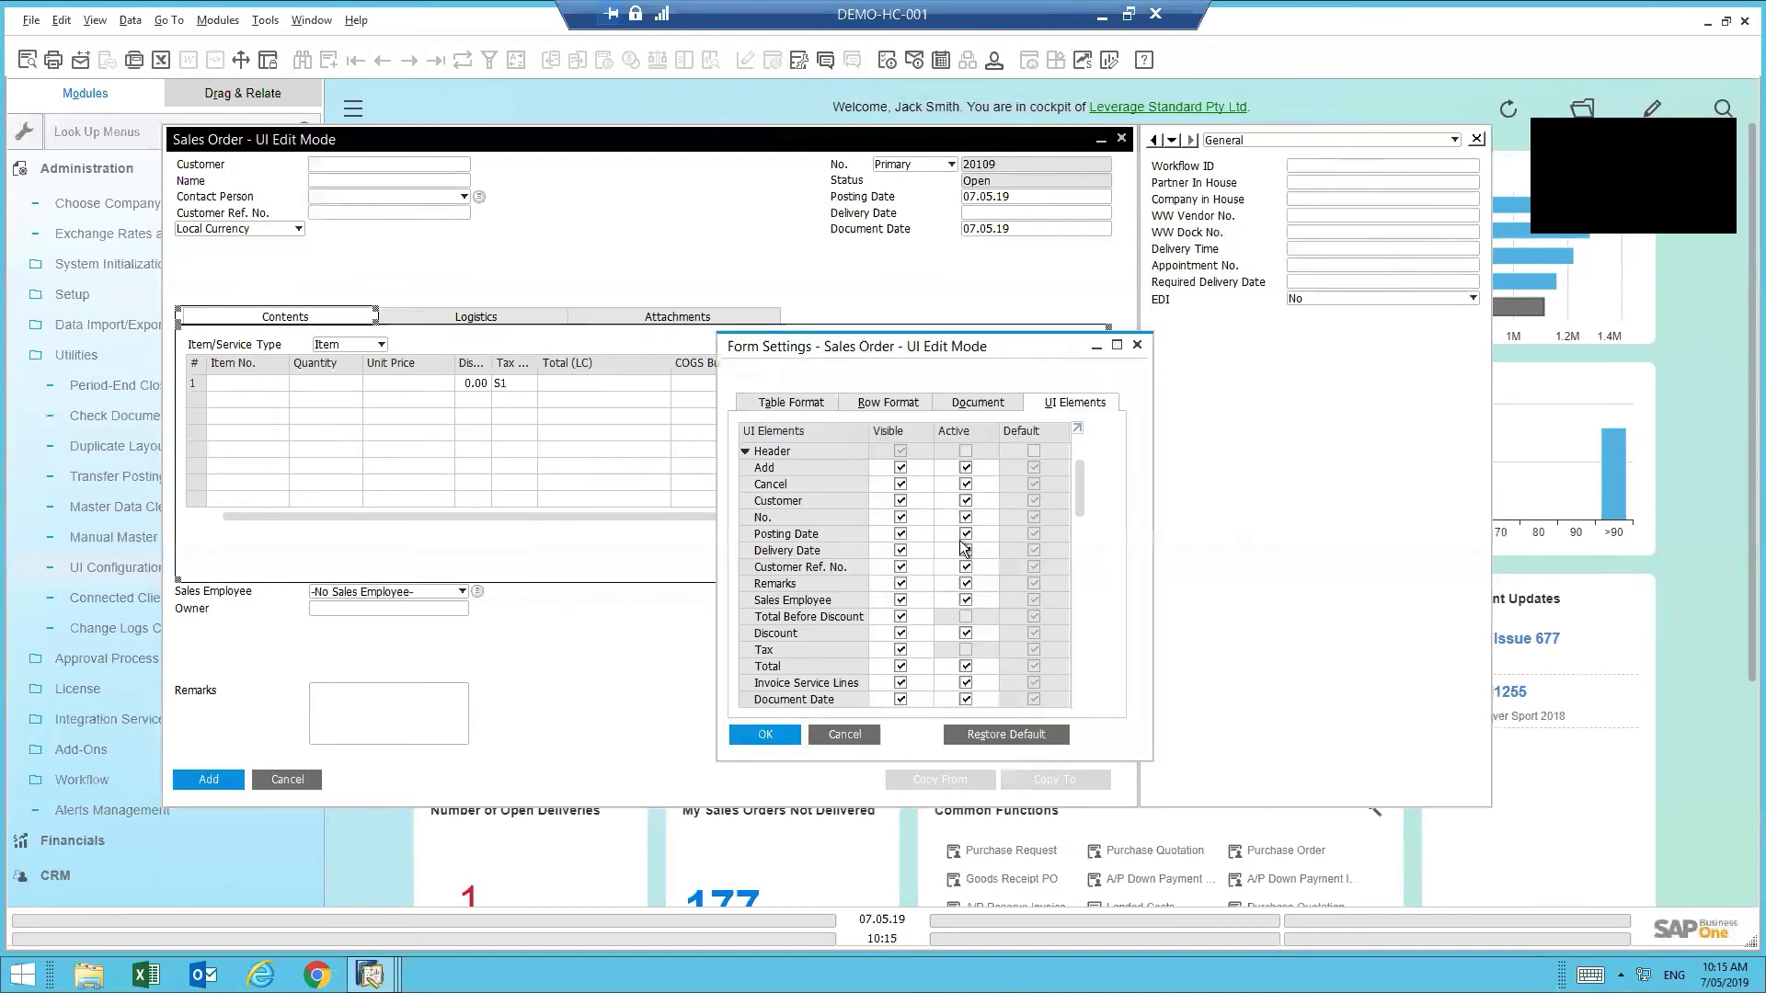
click(806, 402)
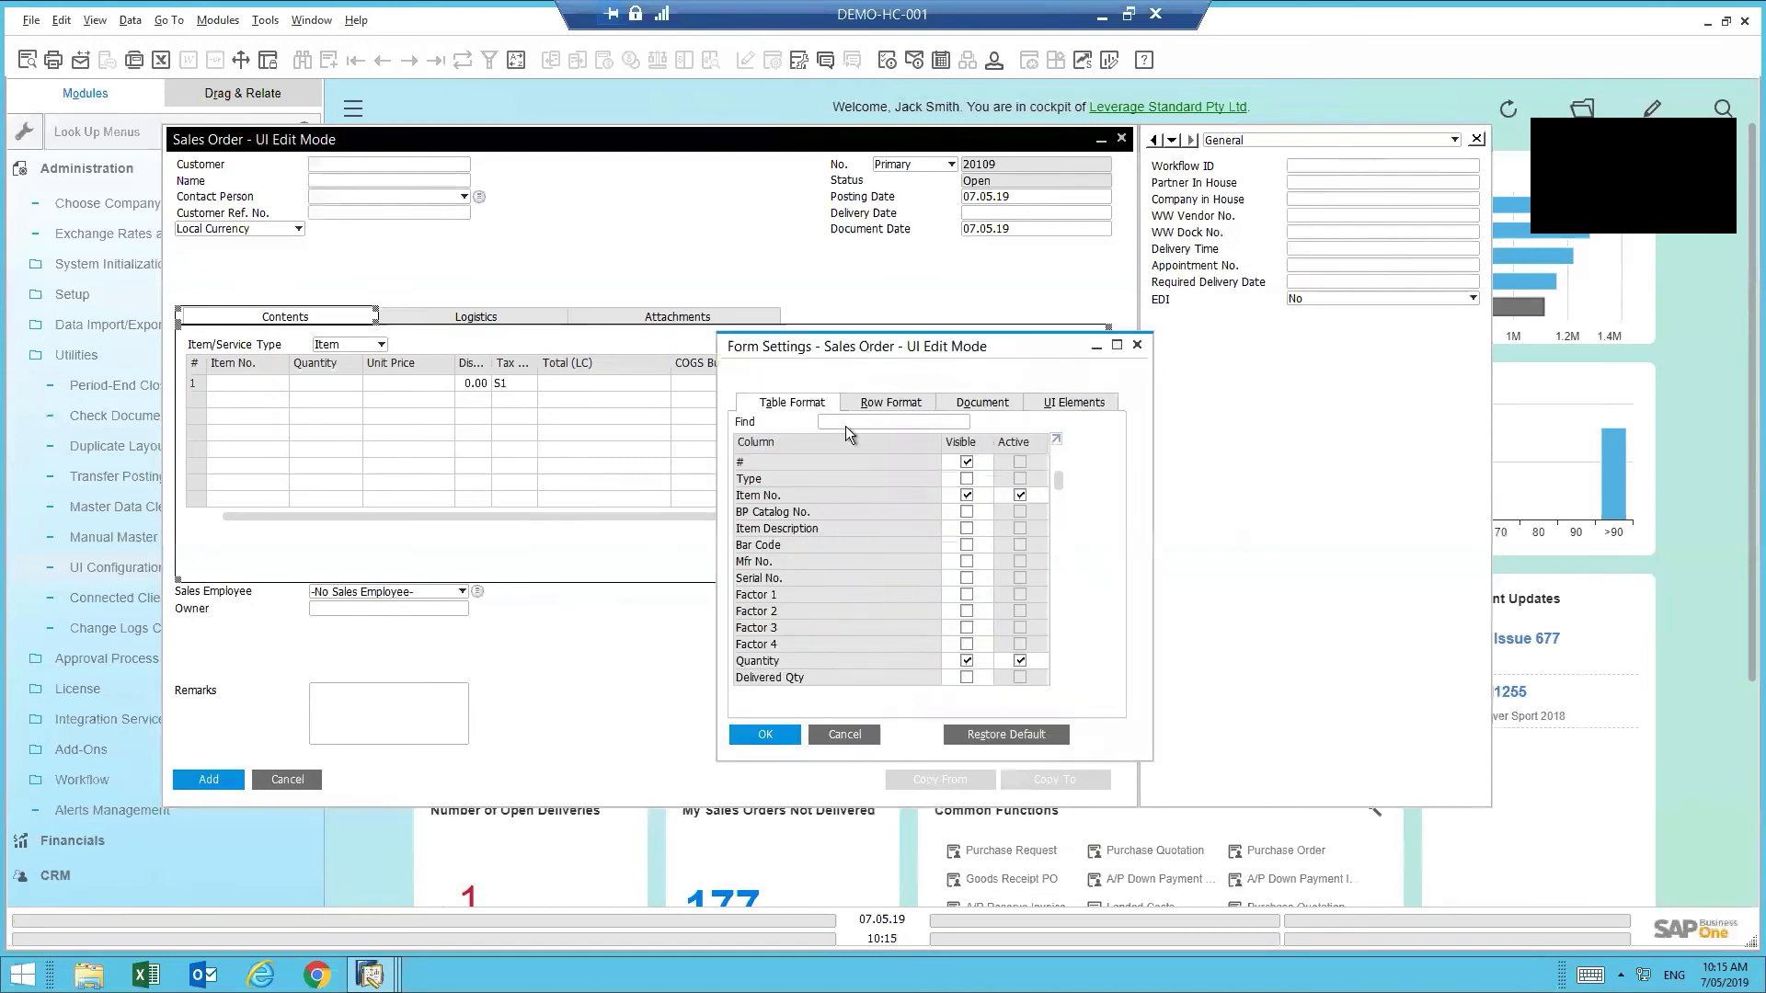
click(966, 529)
scroll(1019, 577, down, 2)
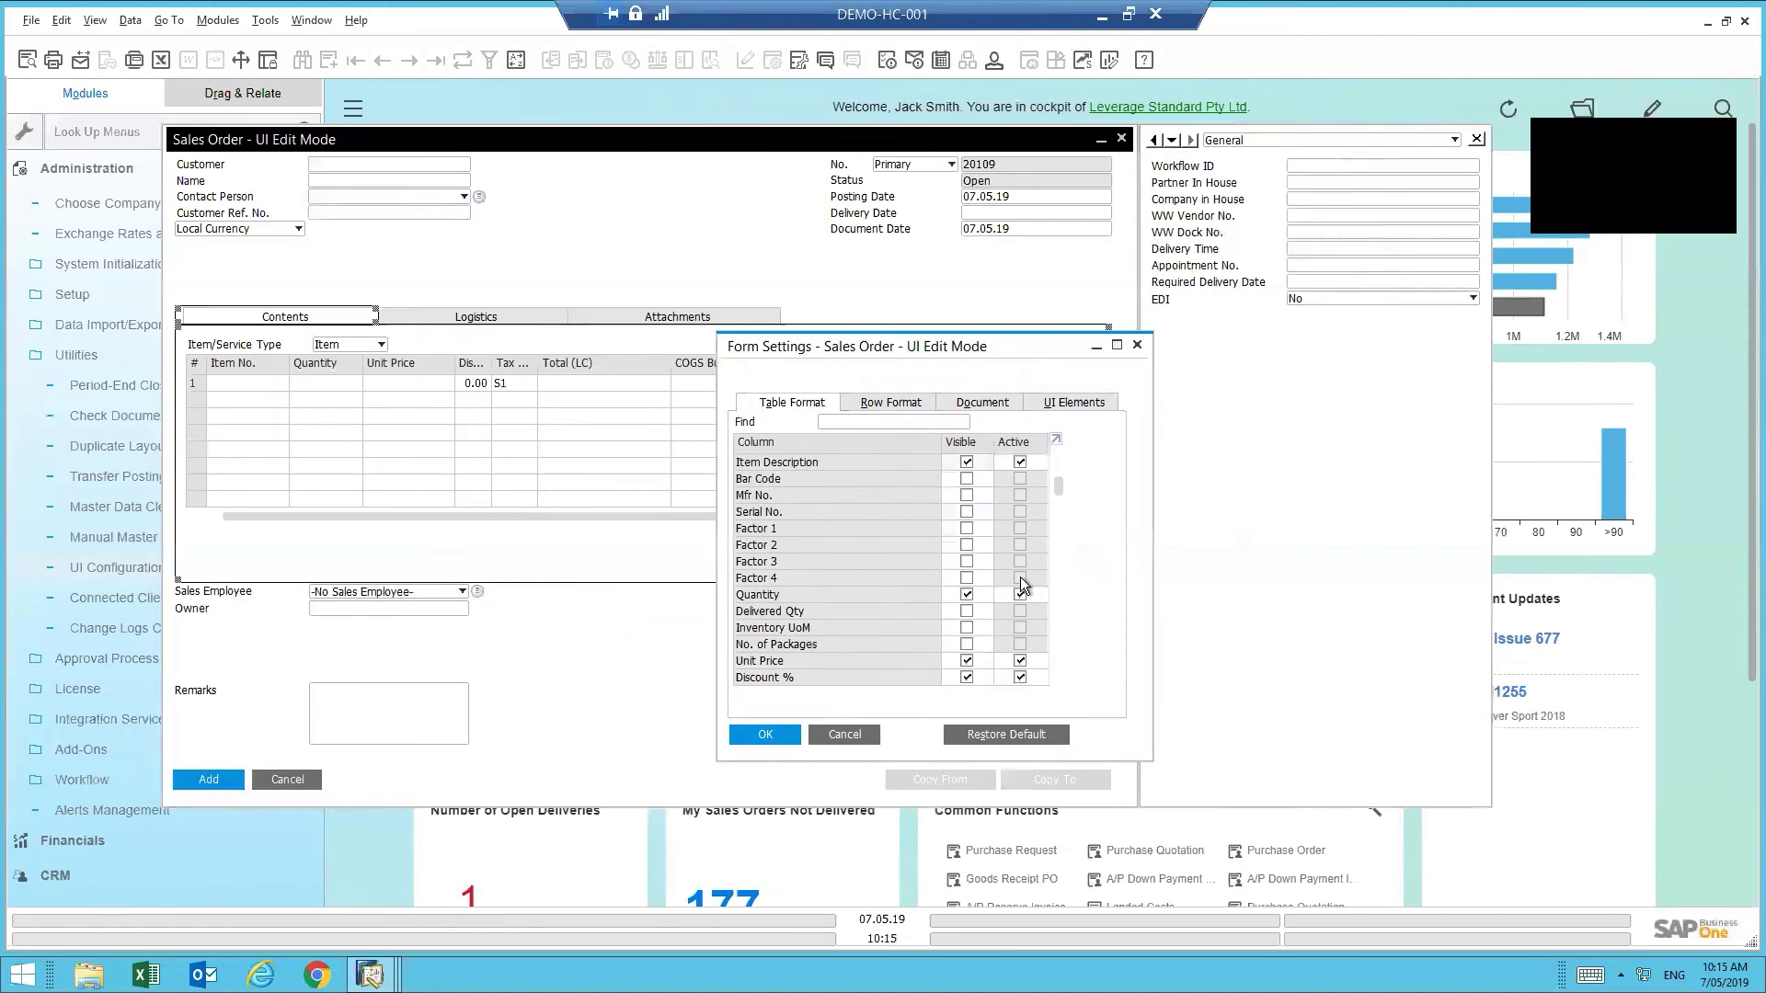
click(973, 677)
click(758, 735)
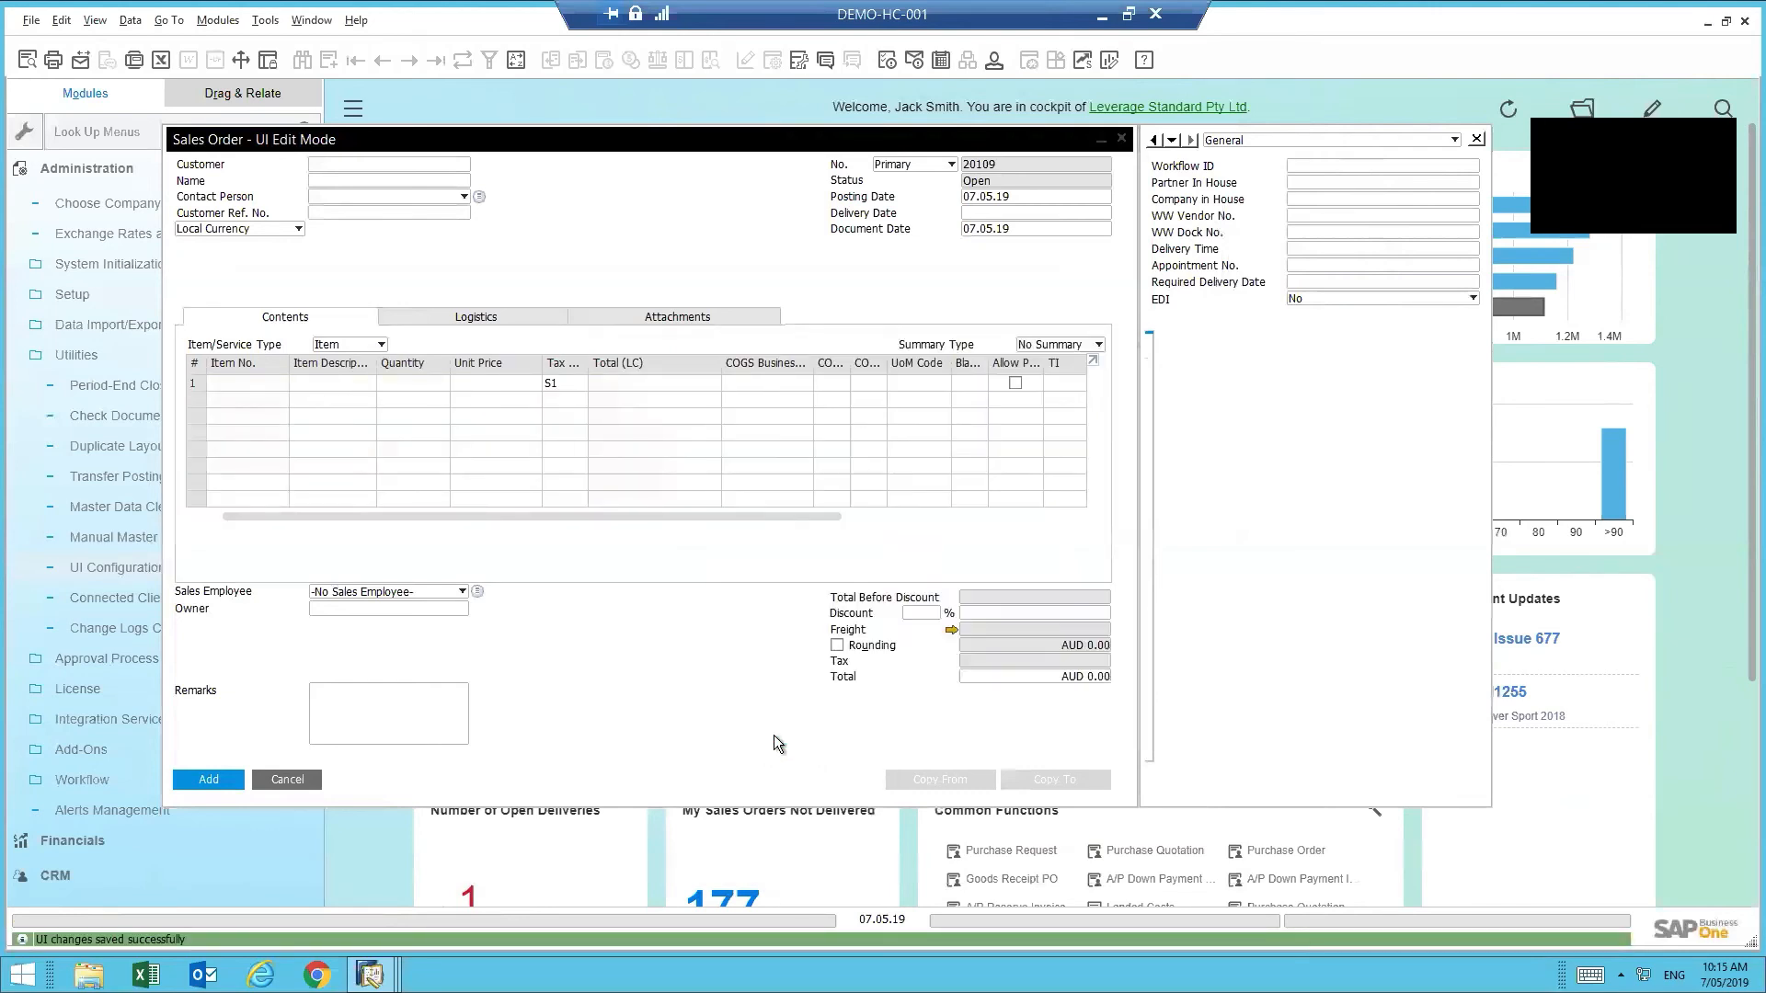
click(775, 737)
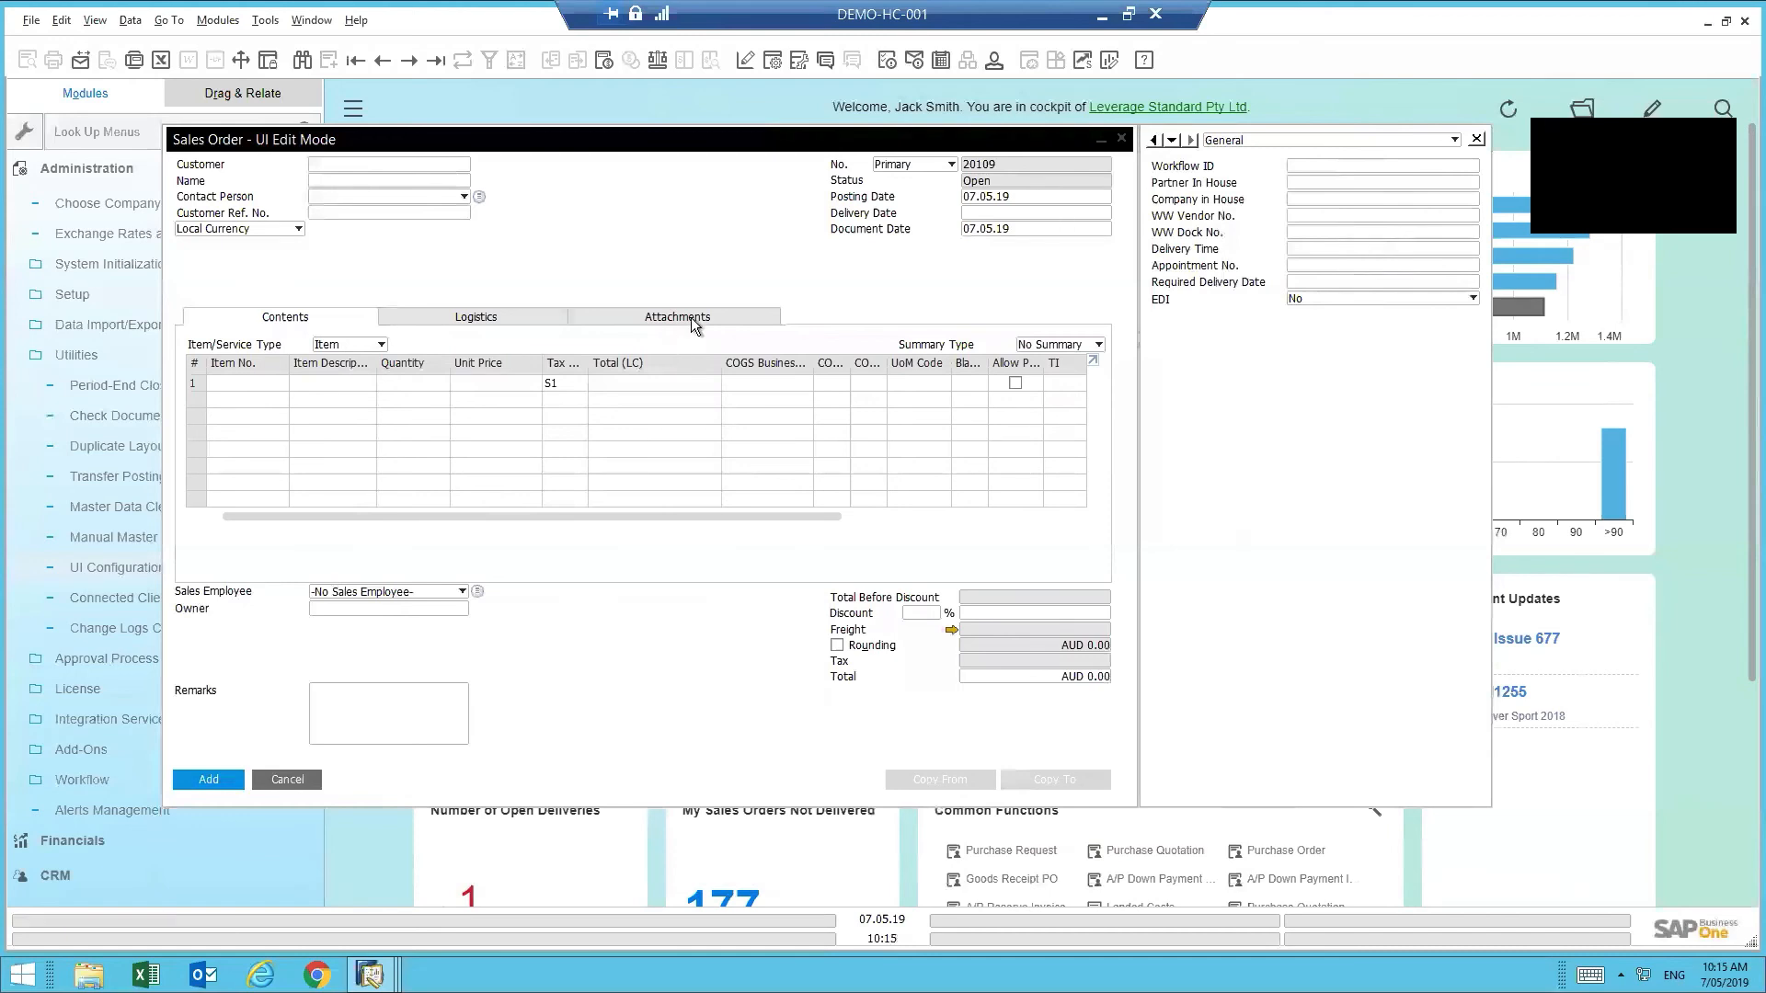
- Add a tab named 'Additional Info' after Attachments and switch to it
click(730, 317)
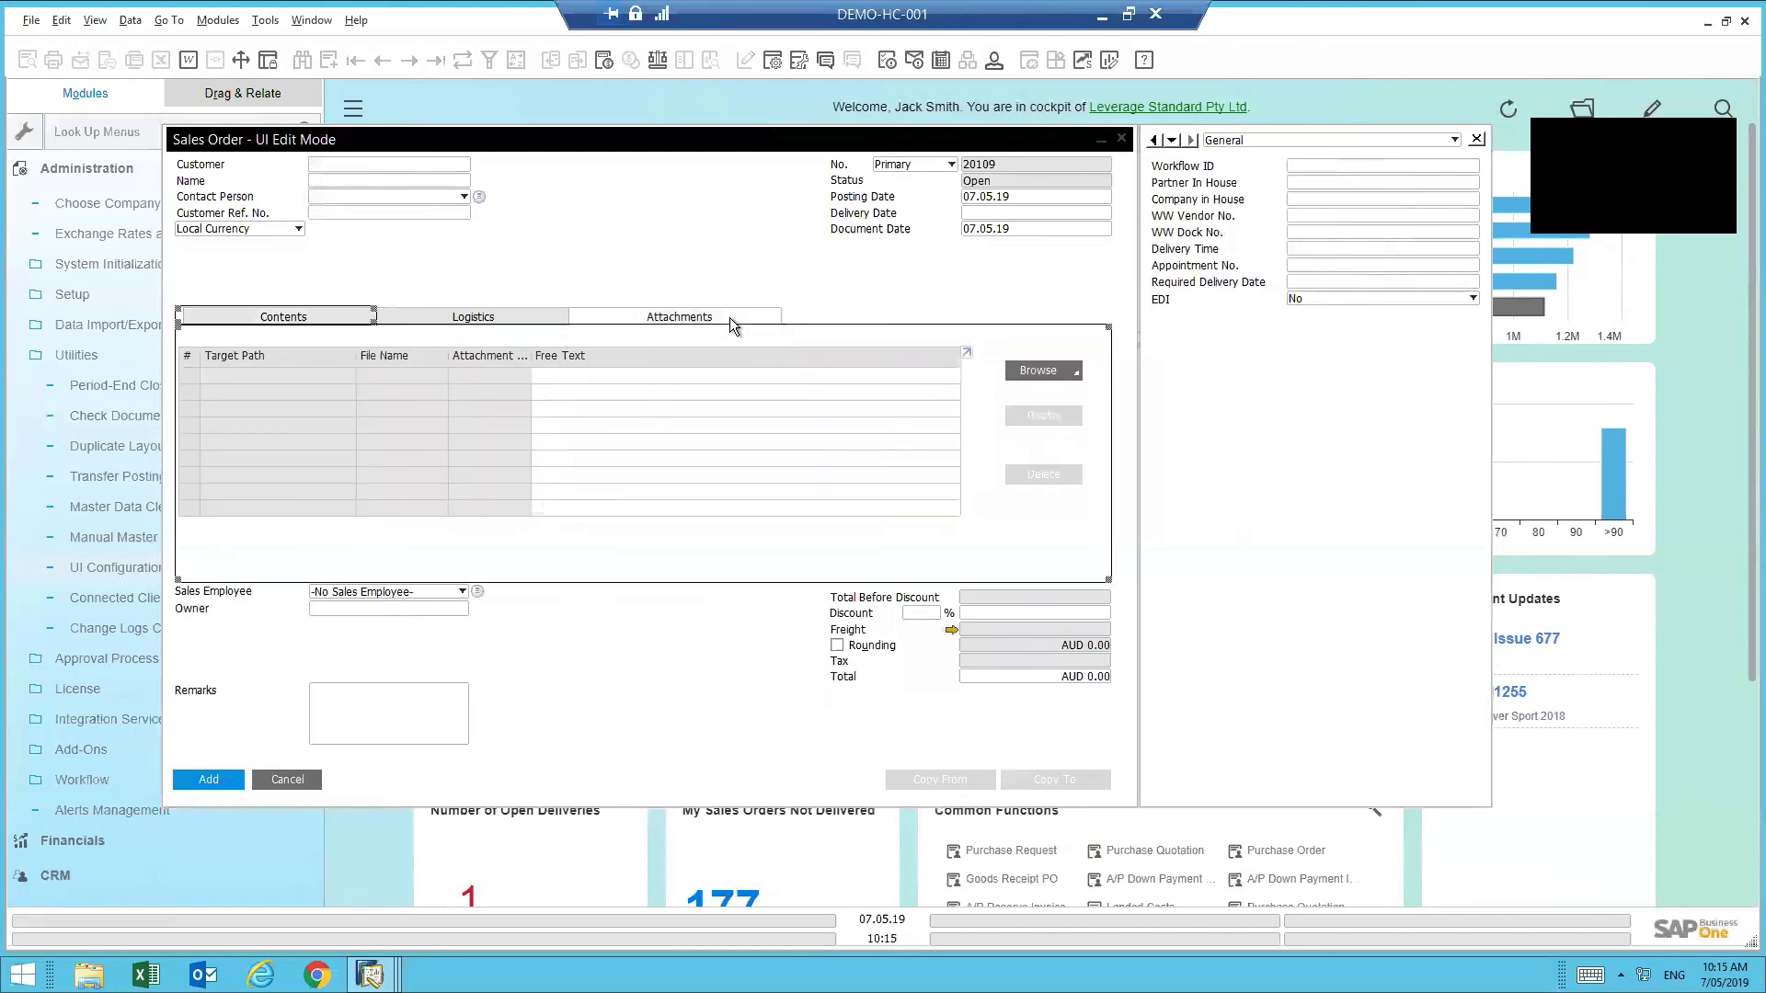
right_click(711, 346)
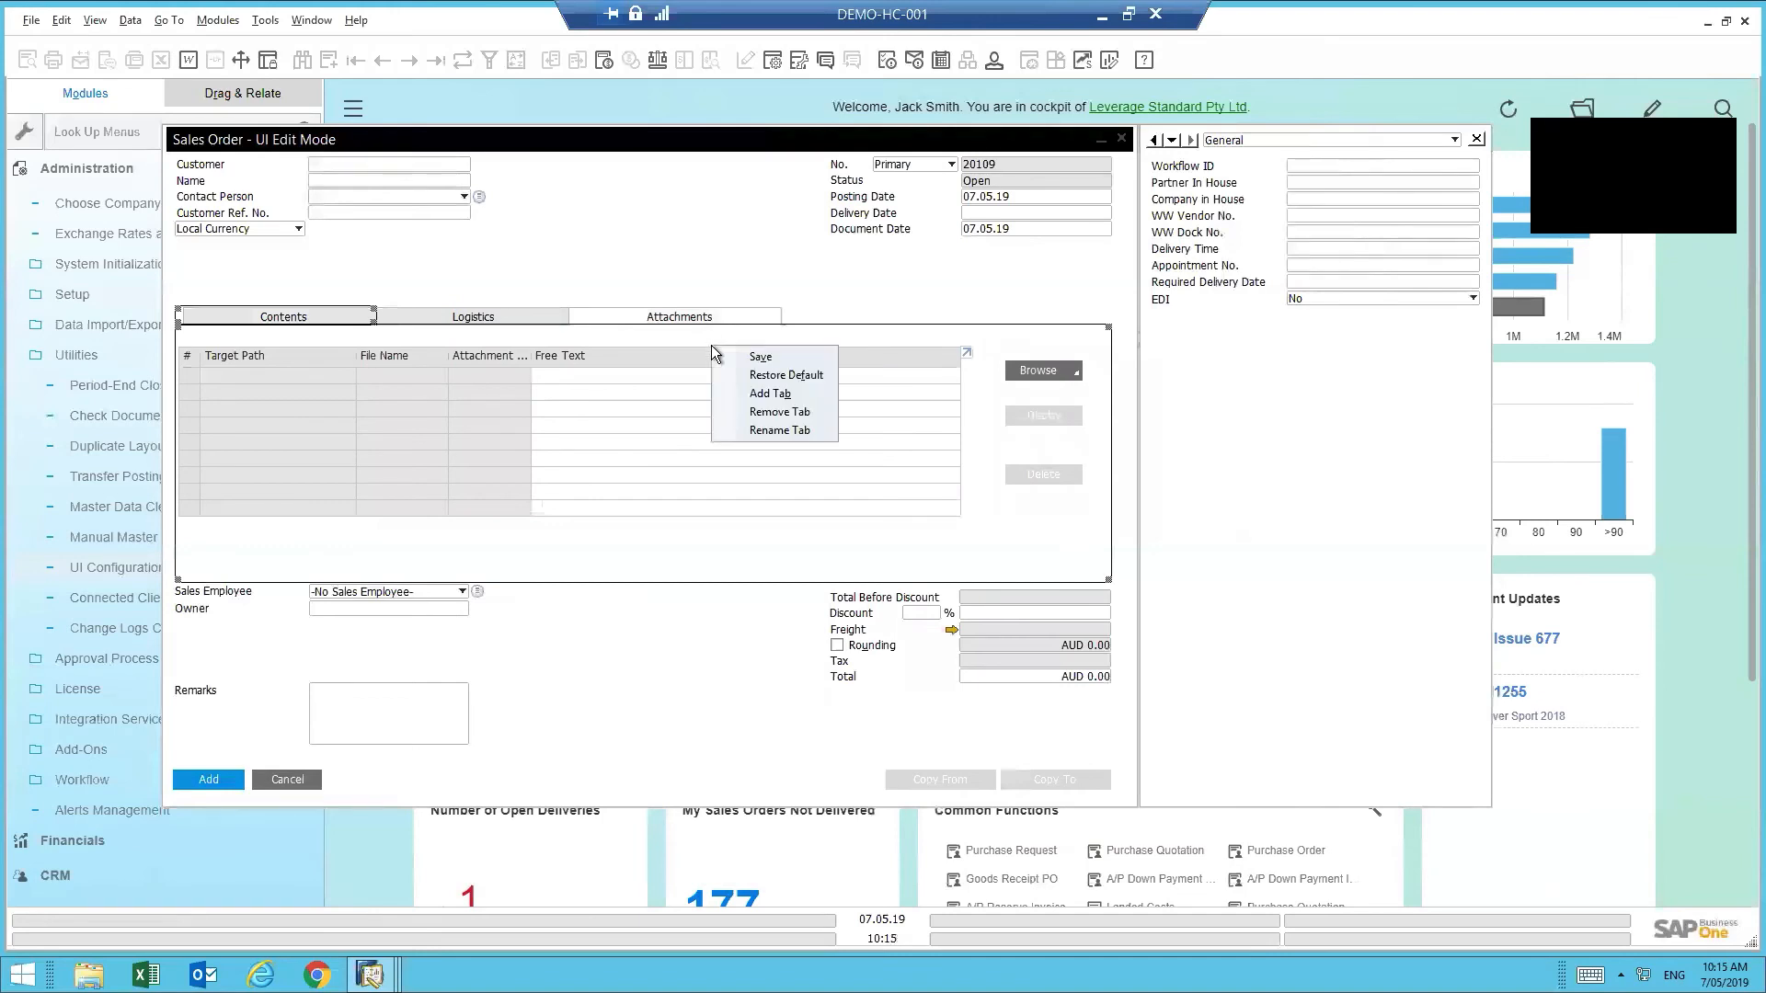
click(776, 396)
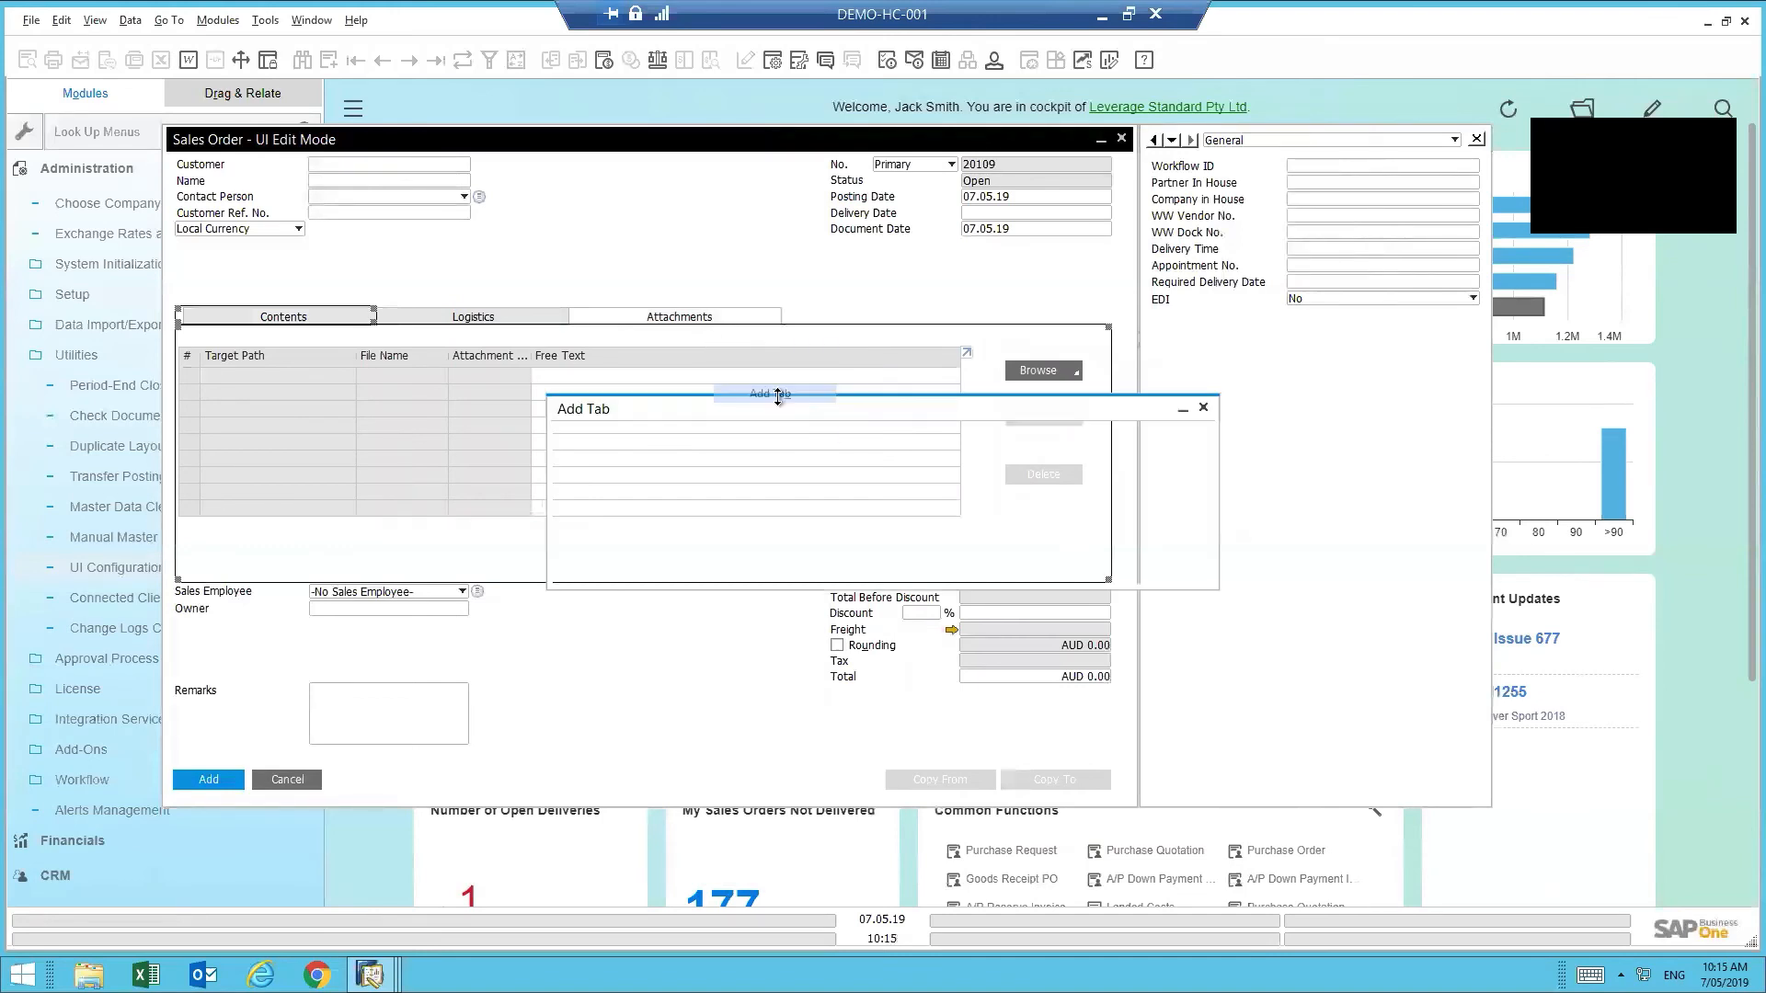
text(Ad)
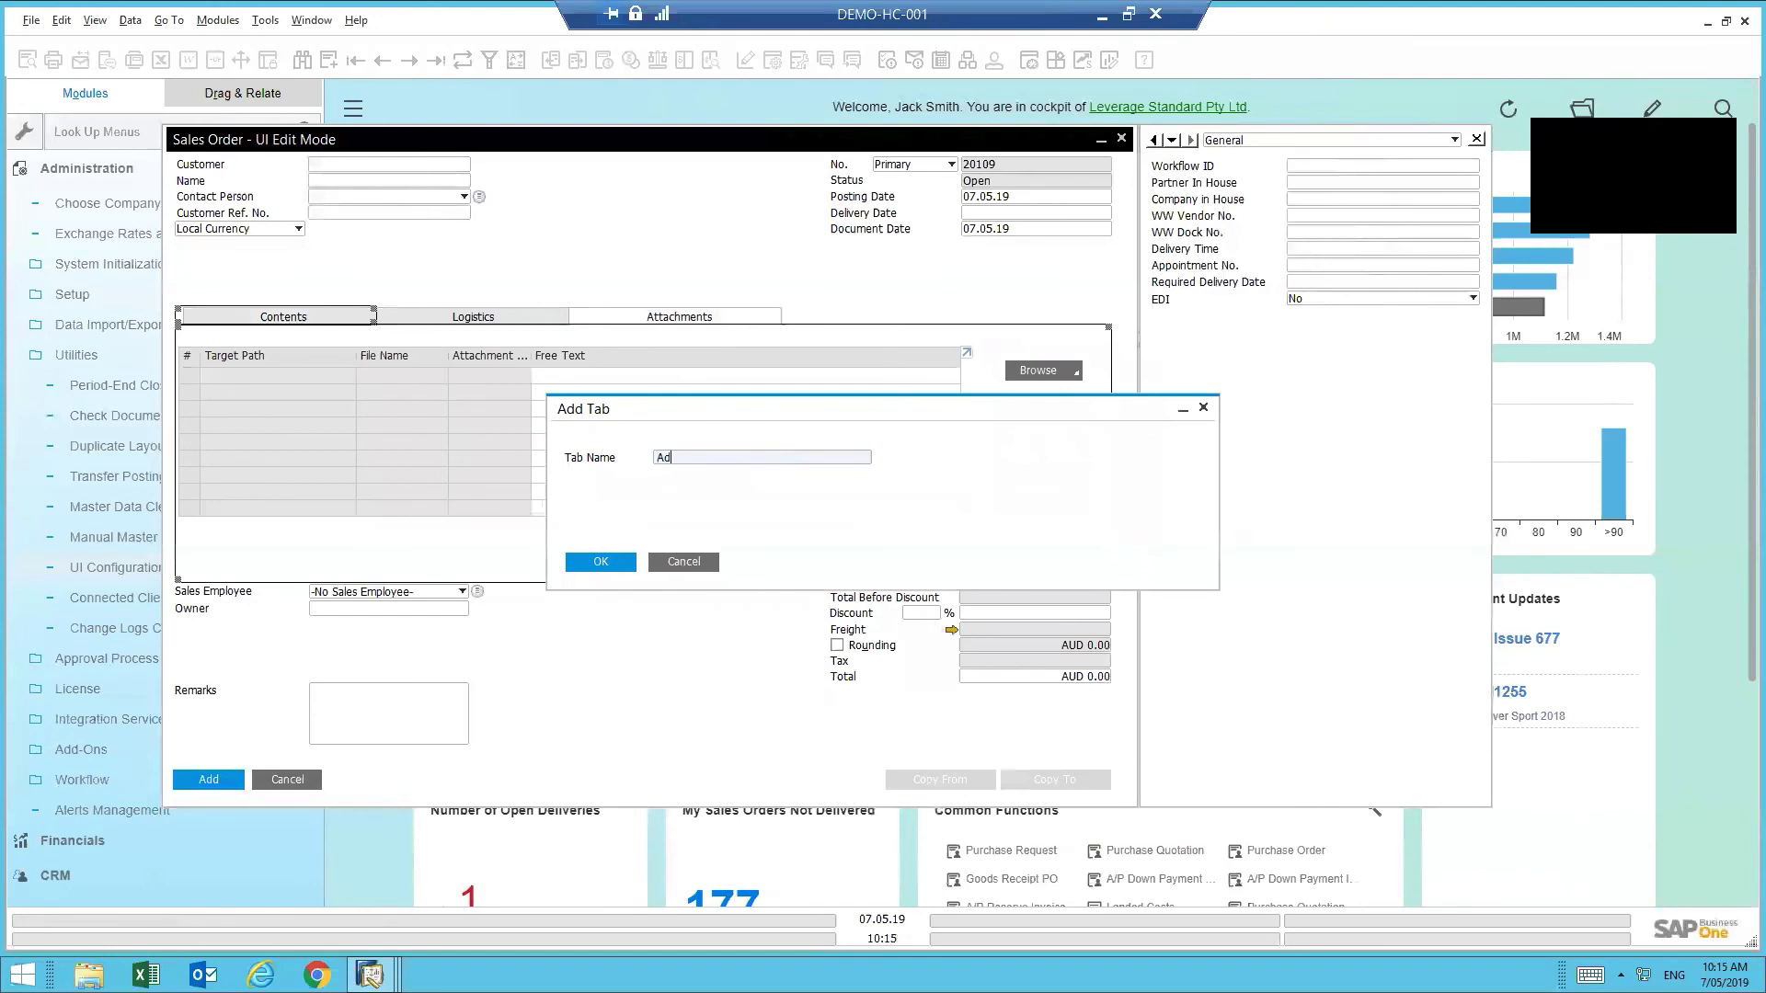
text(ditional Info)
click(604, 560)
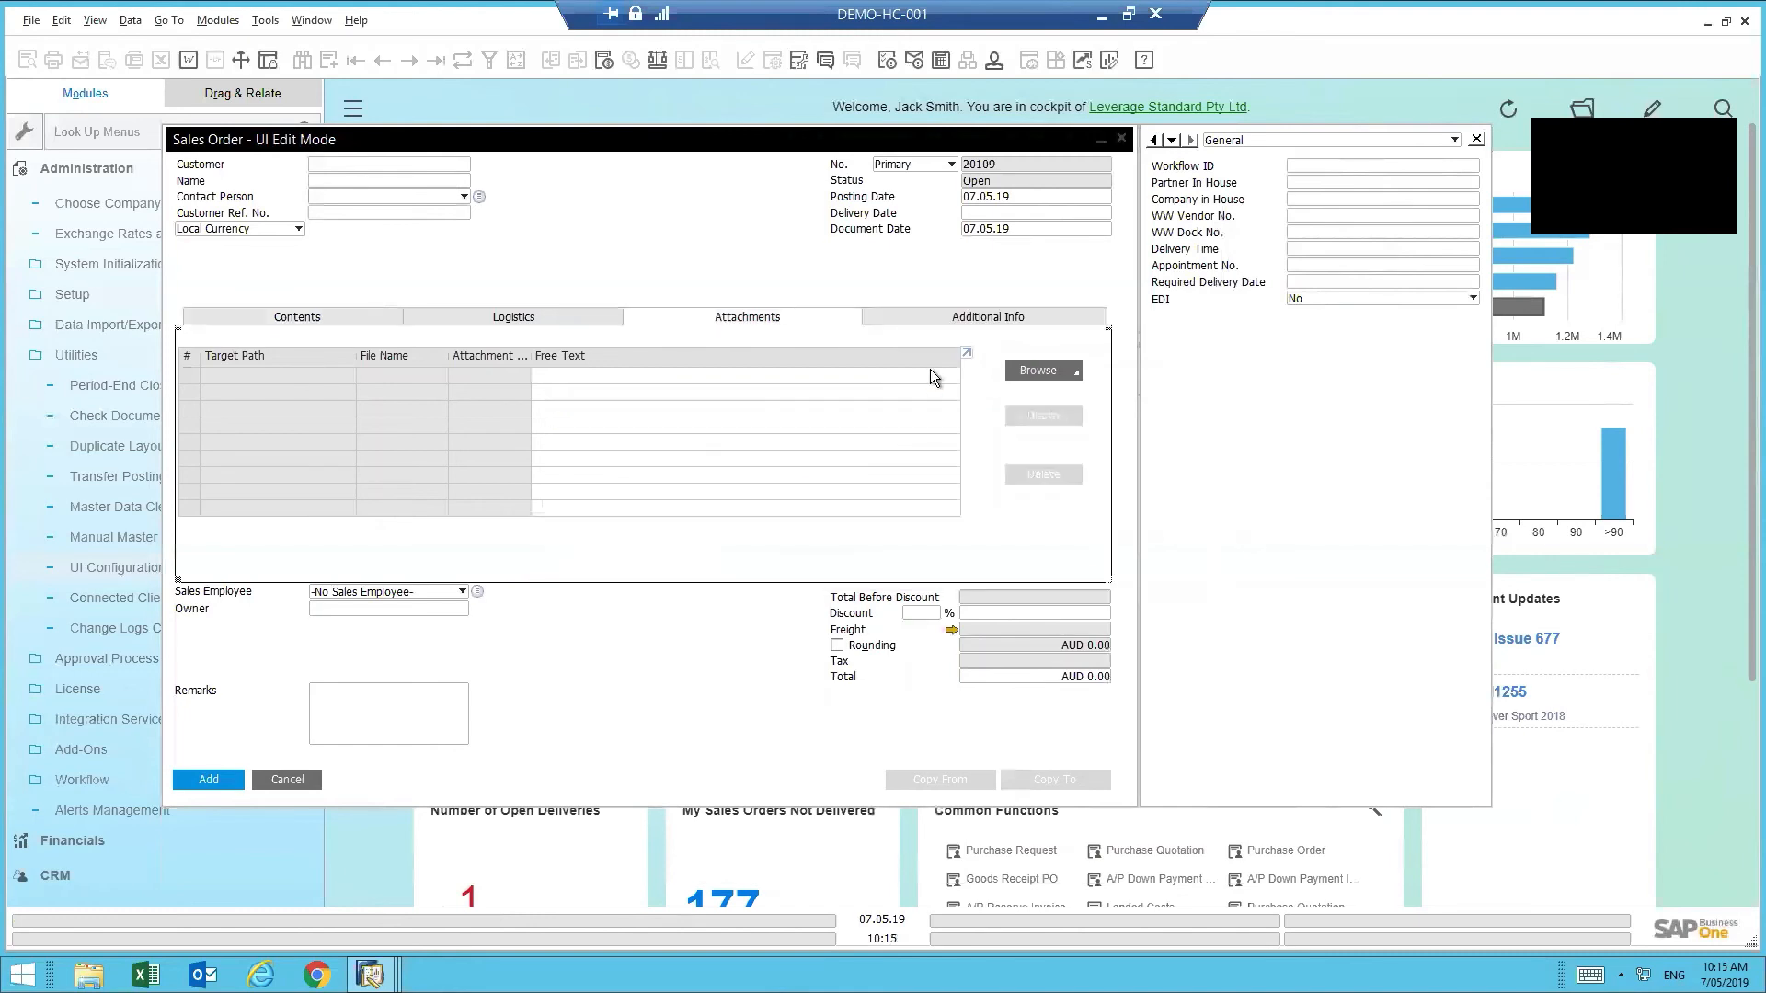
click(985, 316)
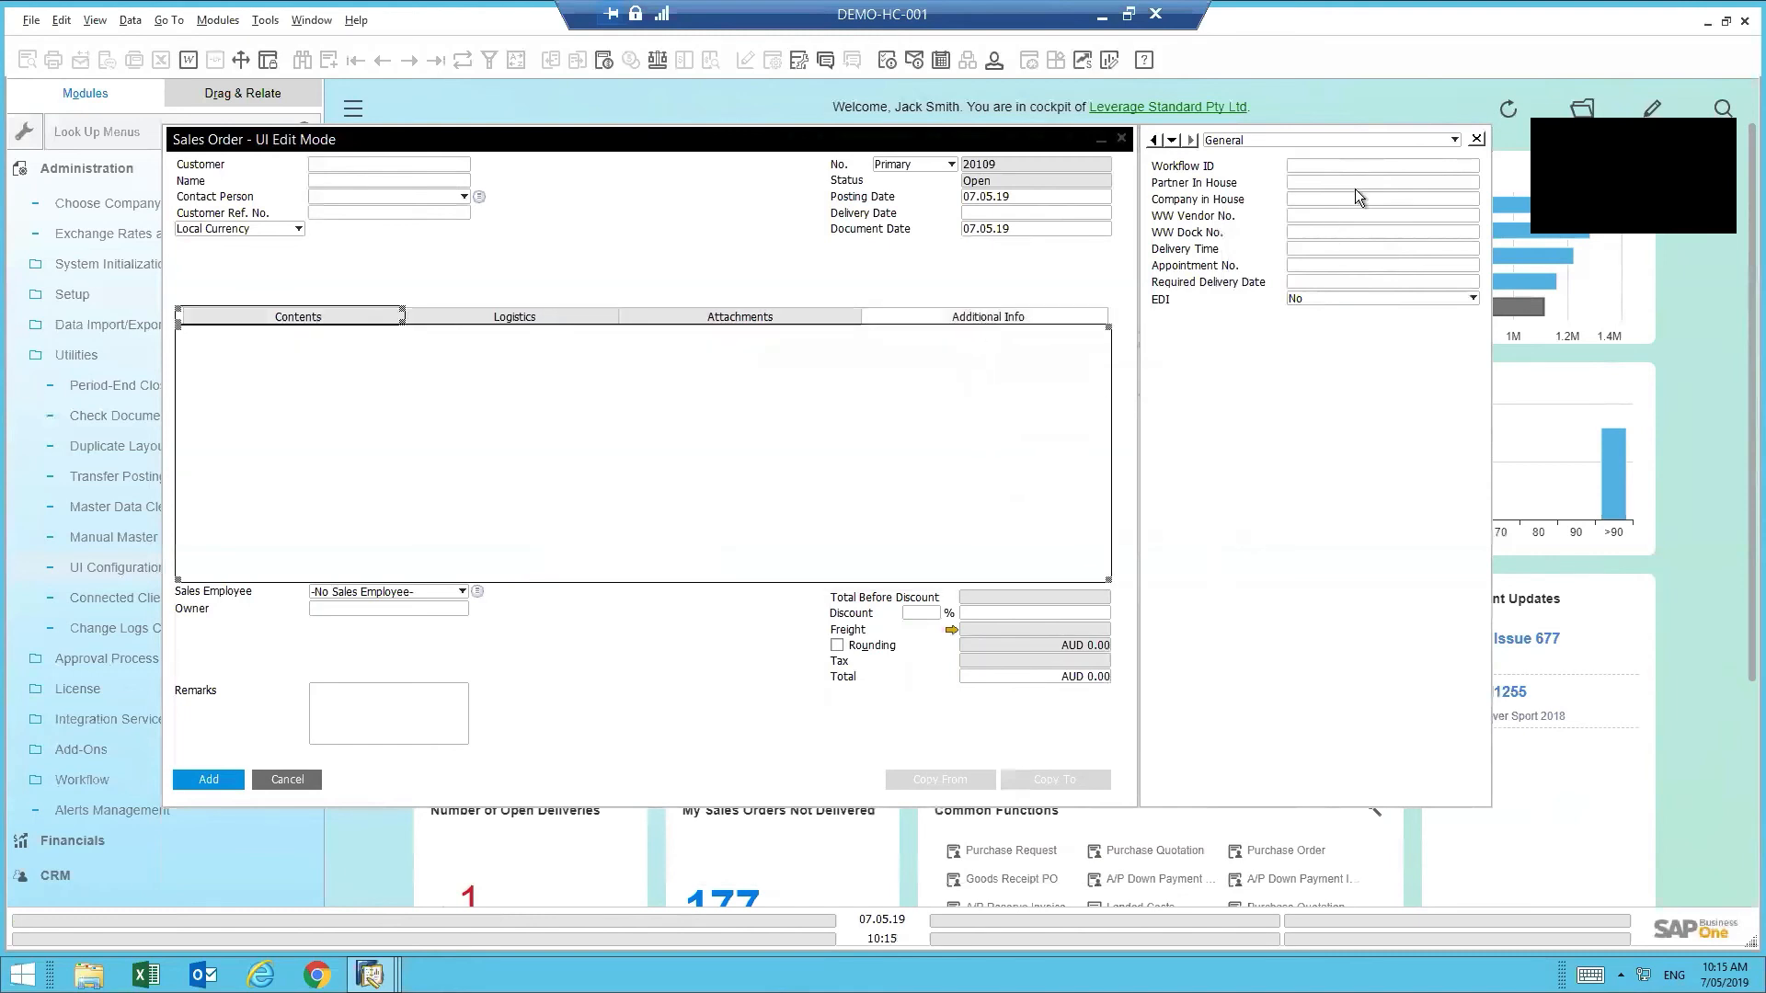
- Drag Workflow ID, Partner In House and Company in House into the Additional Info tab
click(1334, 169)
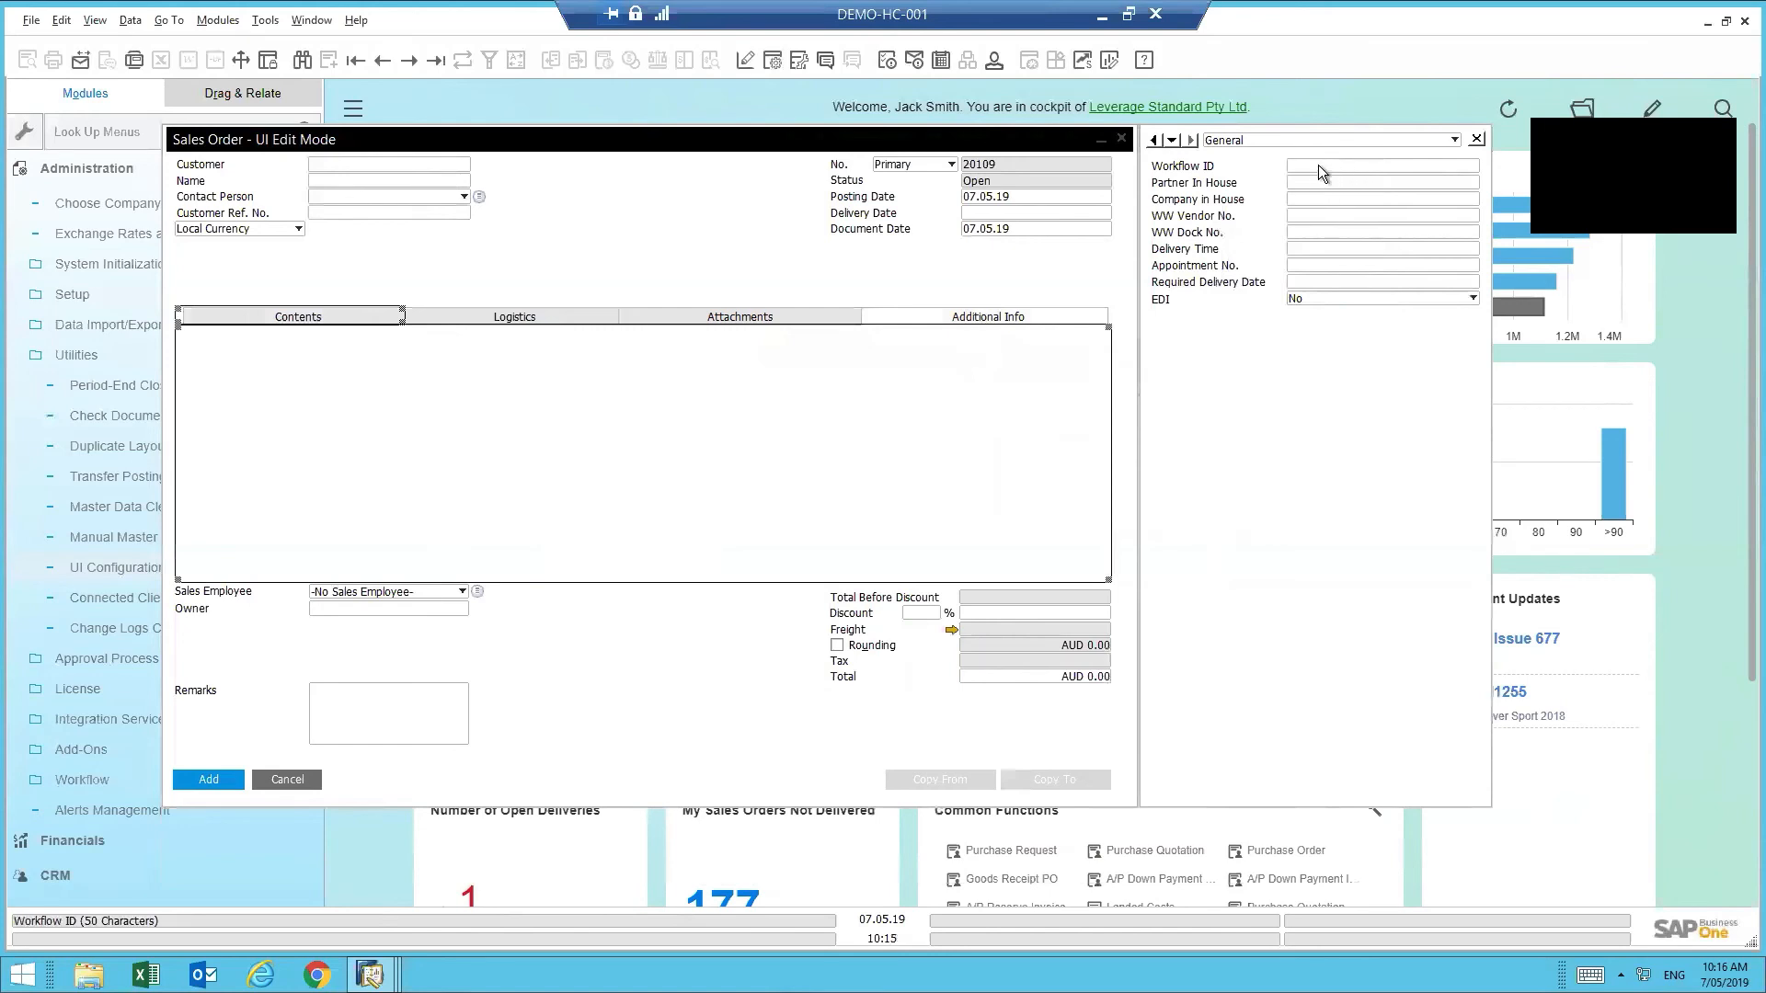
drag(1317, 164, 351, 390)
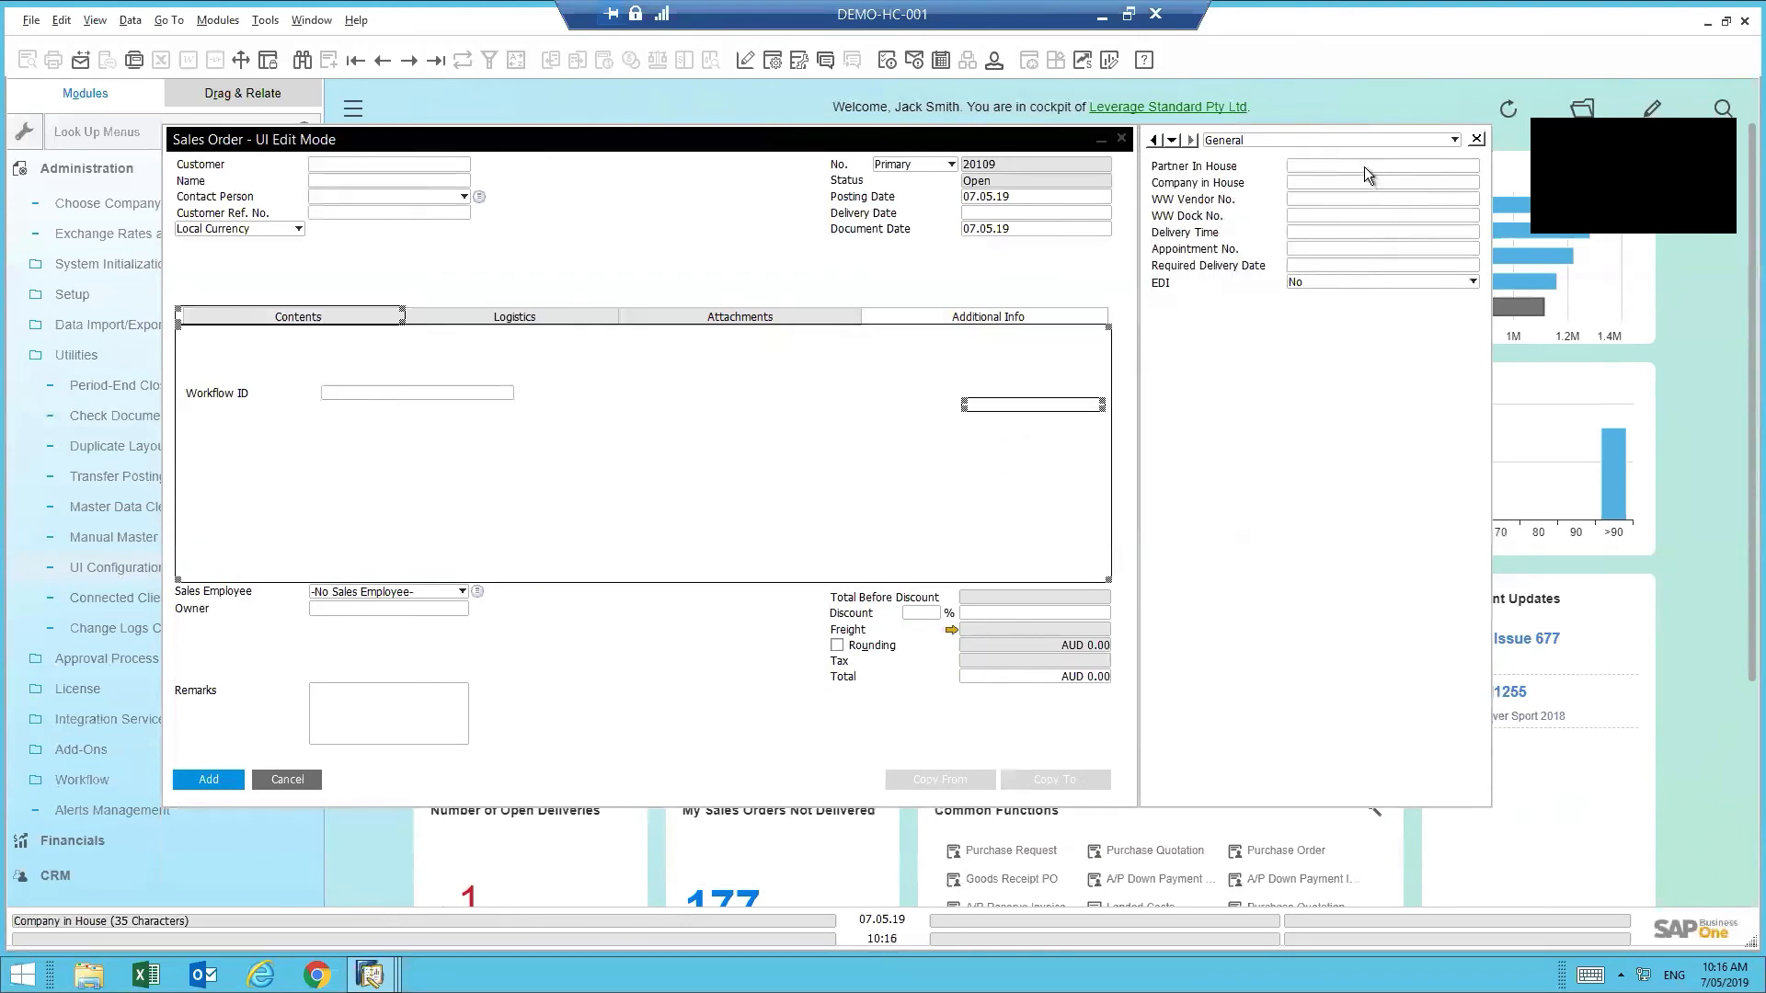
drag(1365, 168, 411, 439)
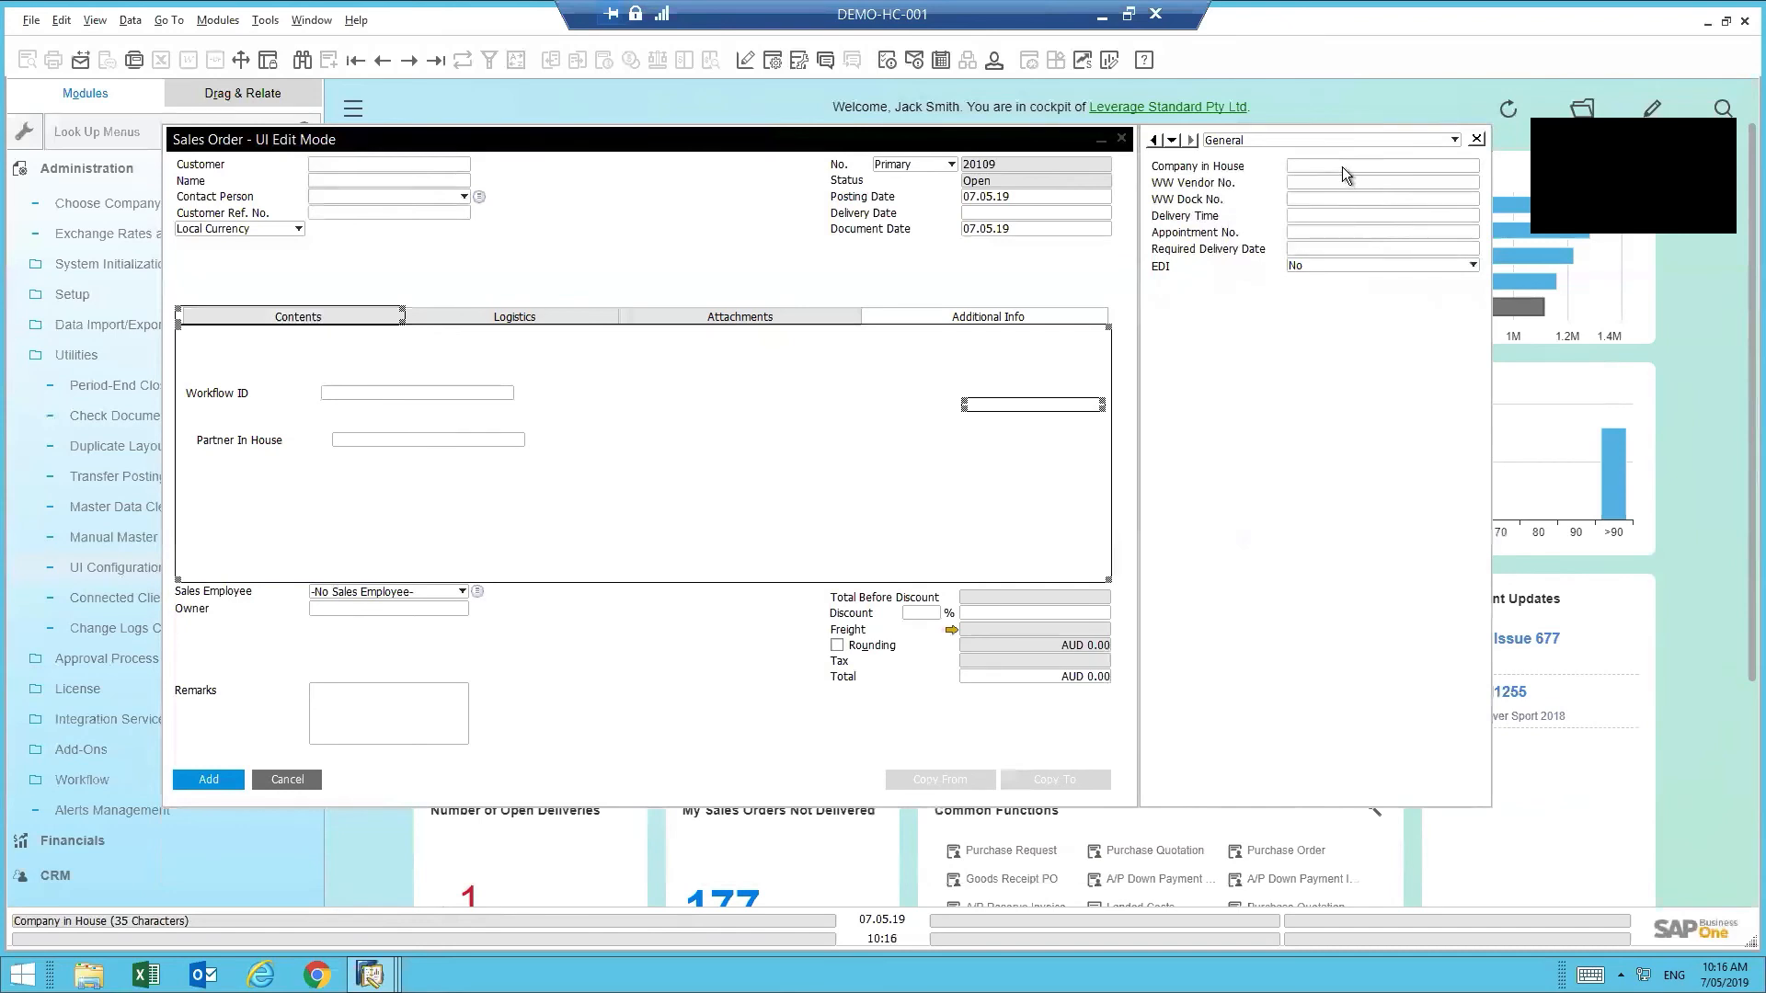
drag(1342, 167, 366, 499)
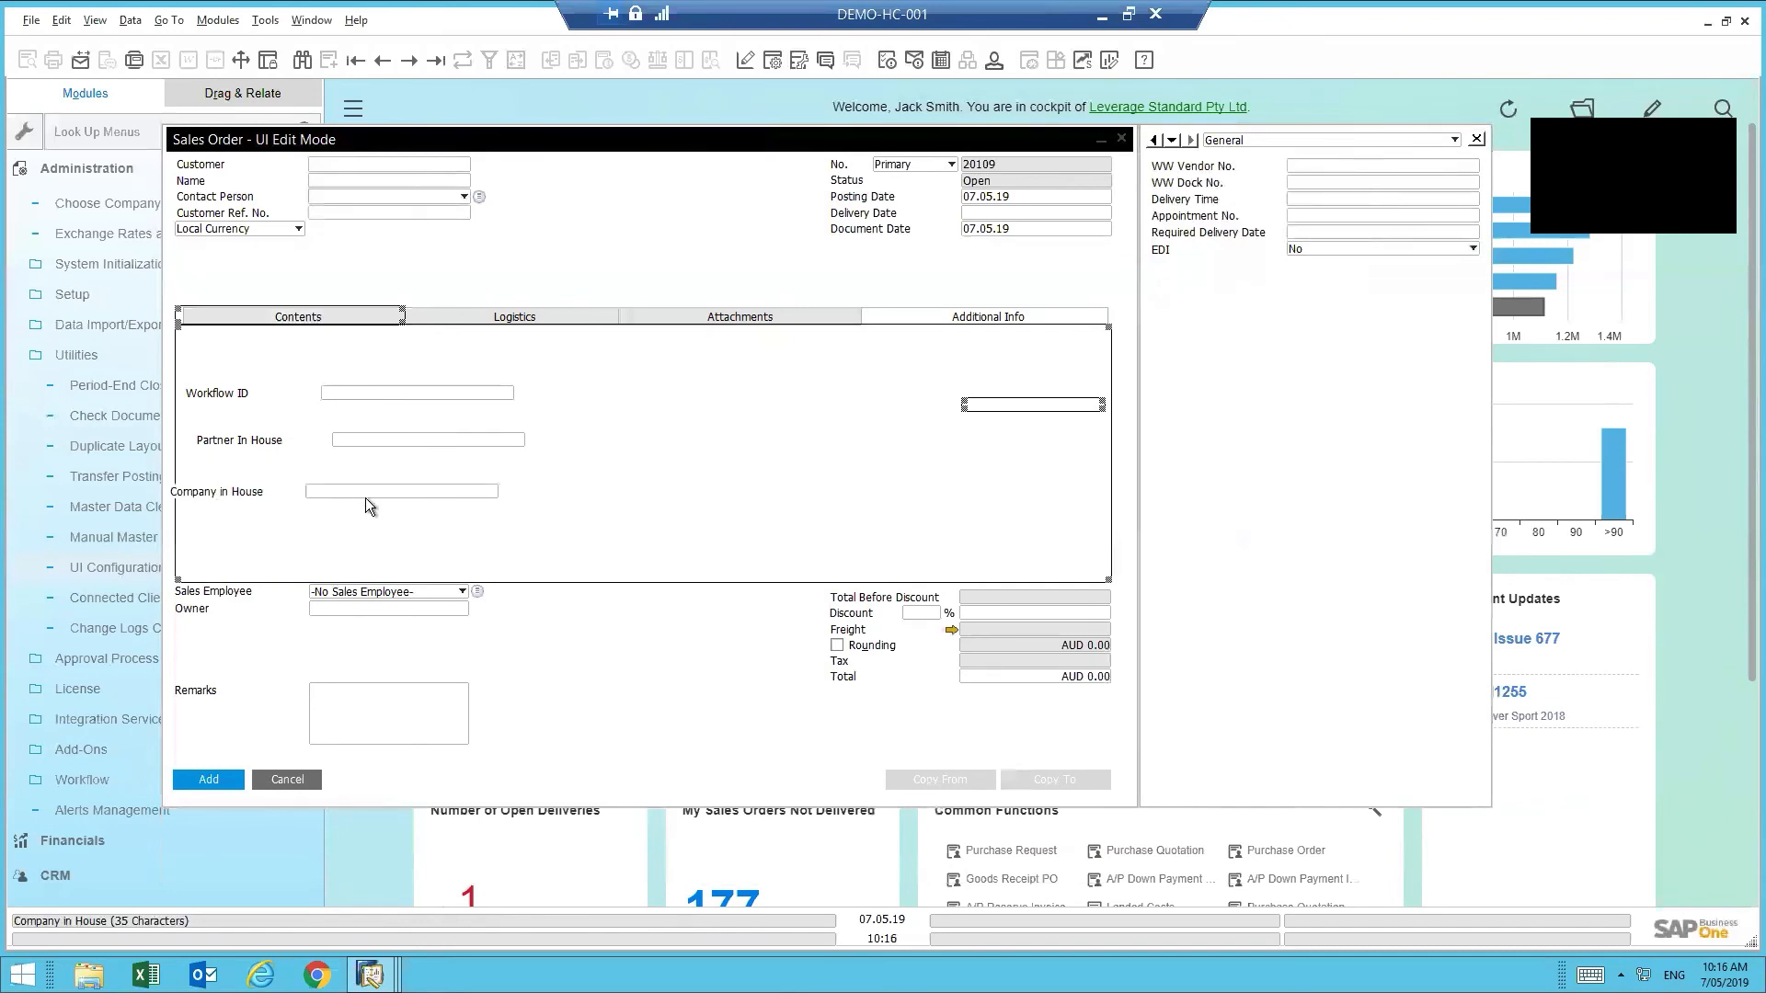
- Left-align the three moved fields in the Additional Info tab
click(360, 493)
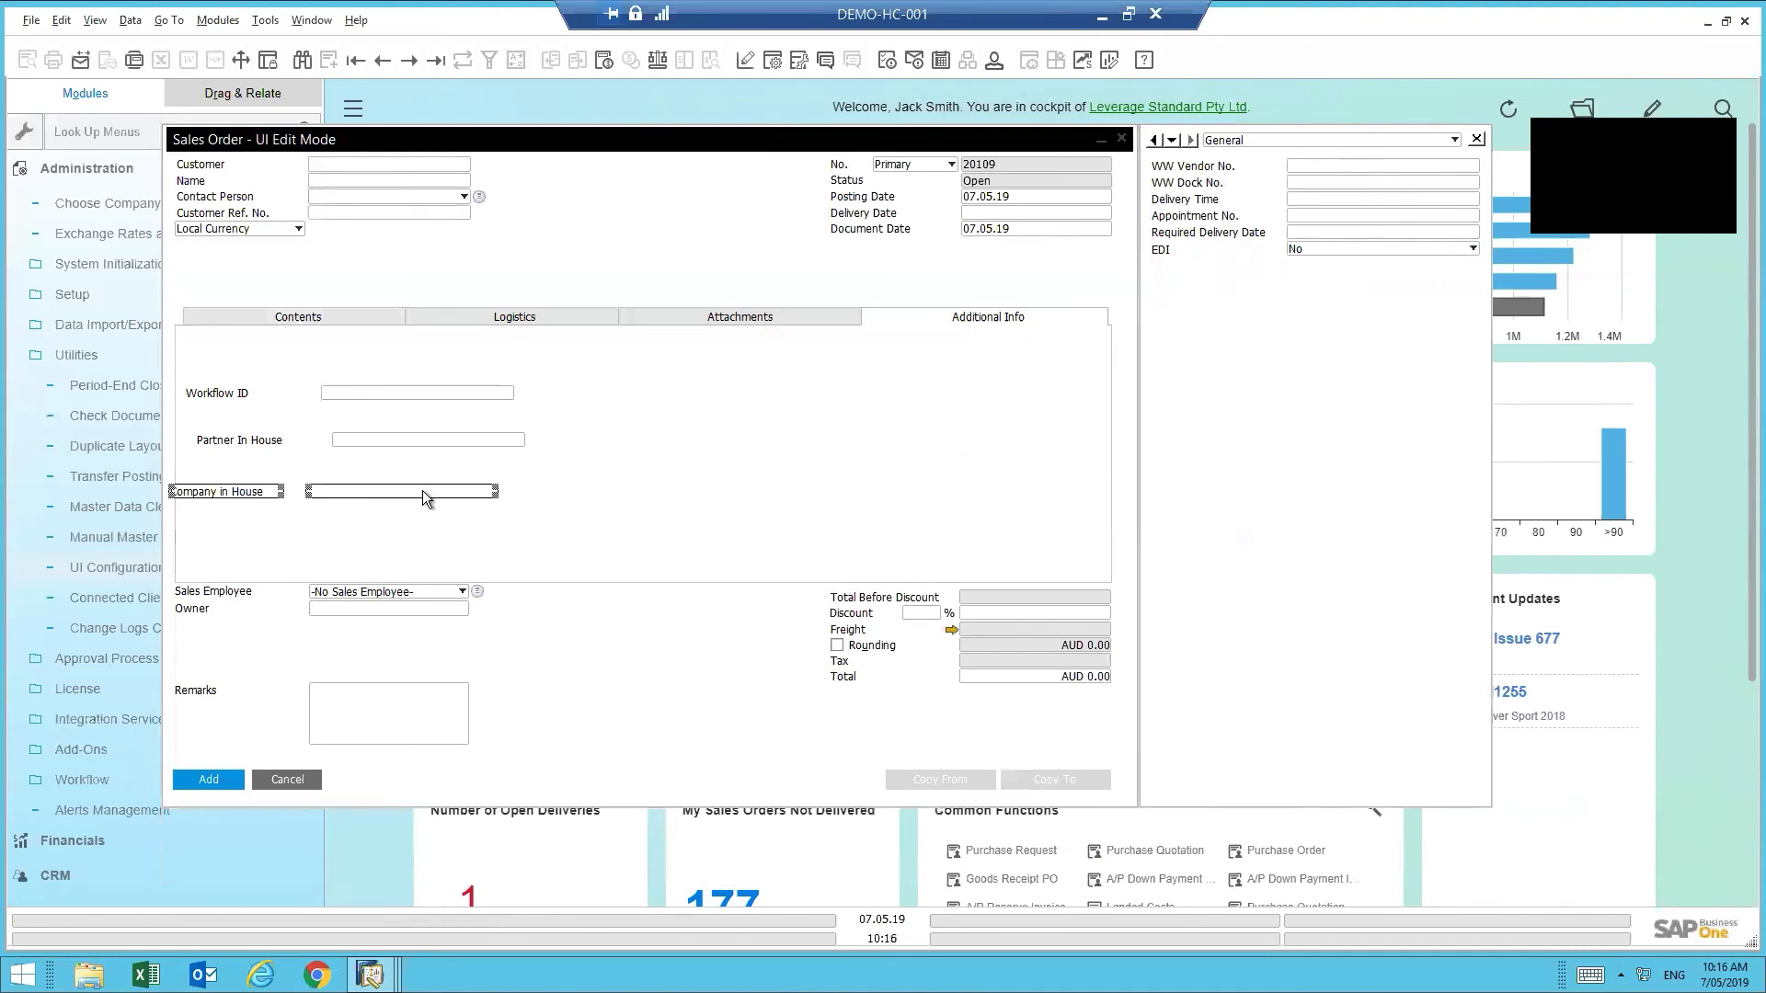
click(422, 489)
click(577, 526)
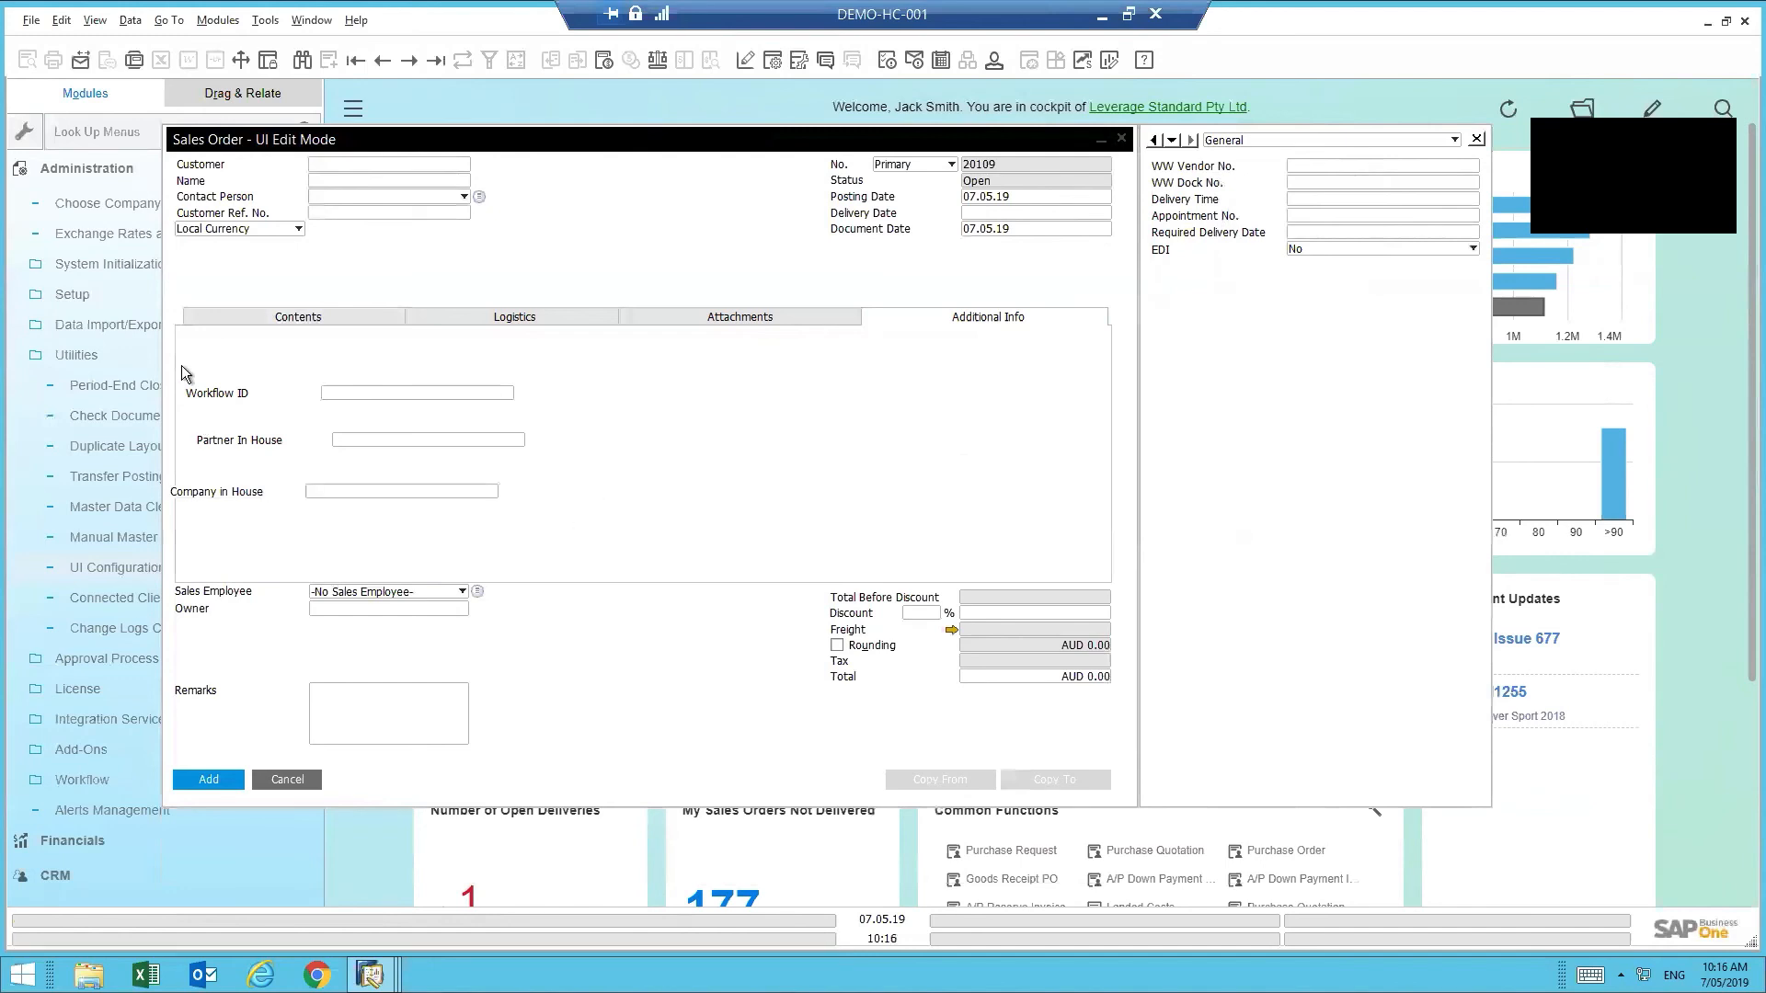
drag(183, 371, 186, 355)
right_click(246, 394)
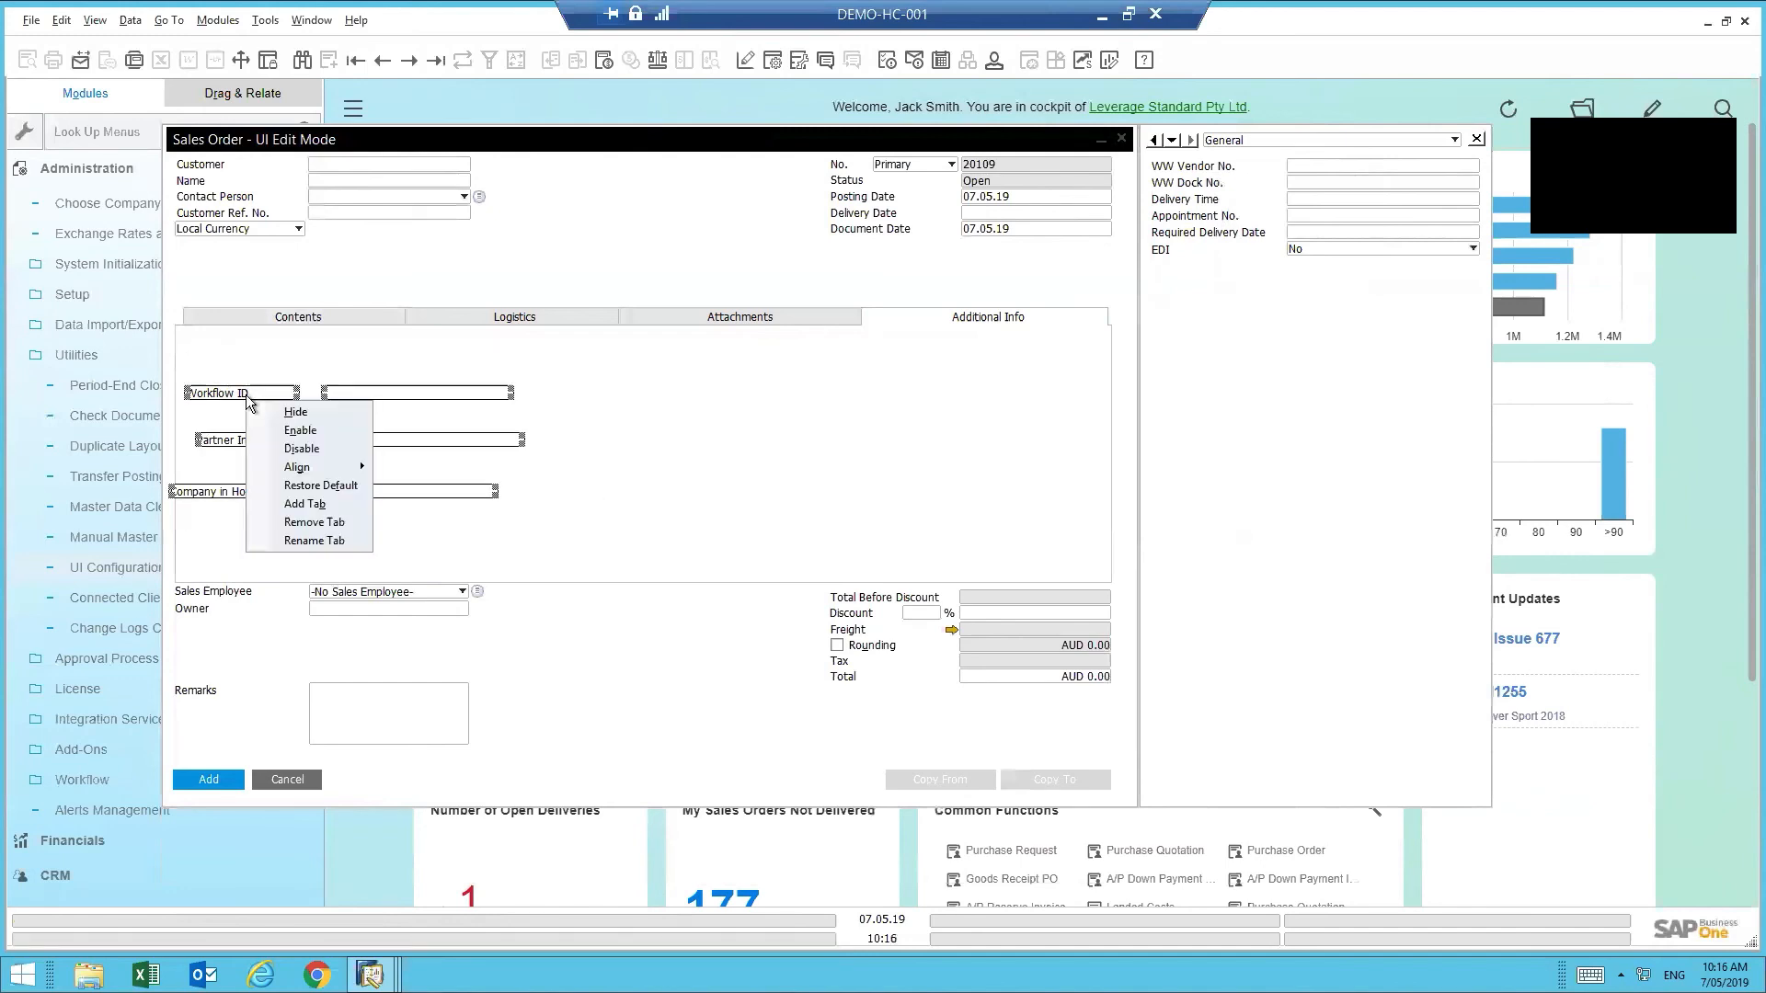
mouse_move(312, 469)
click(218, 466)
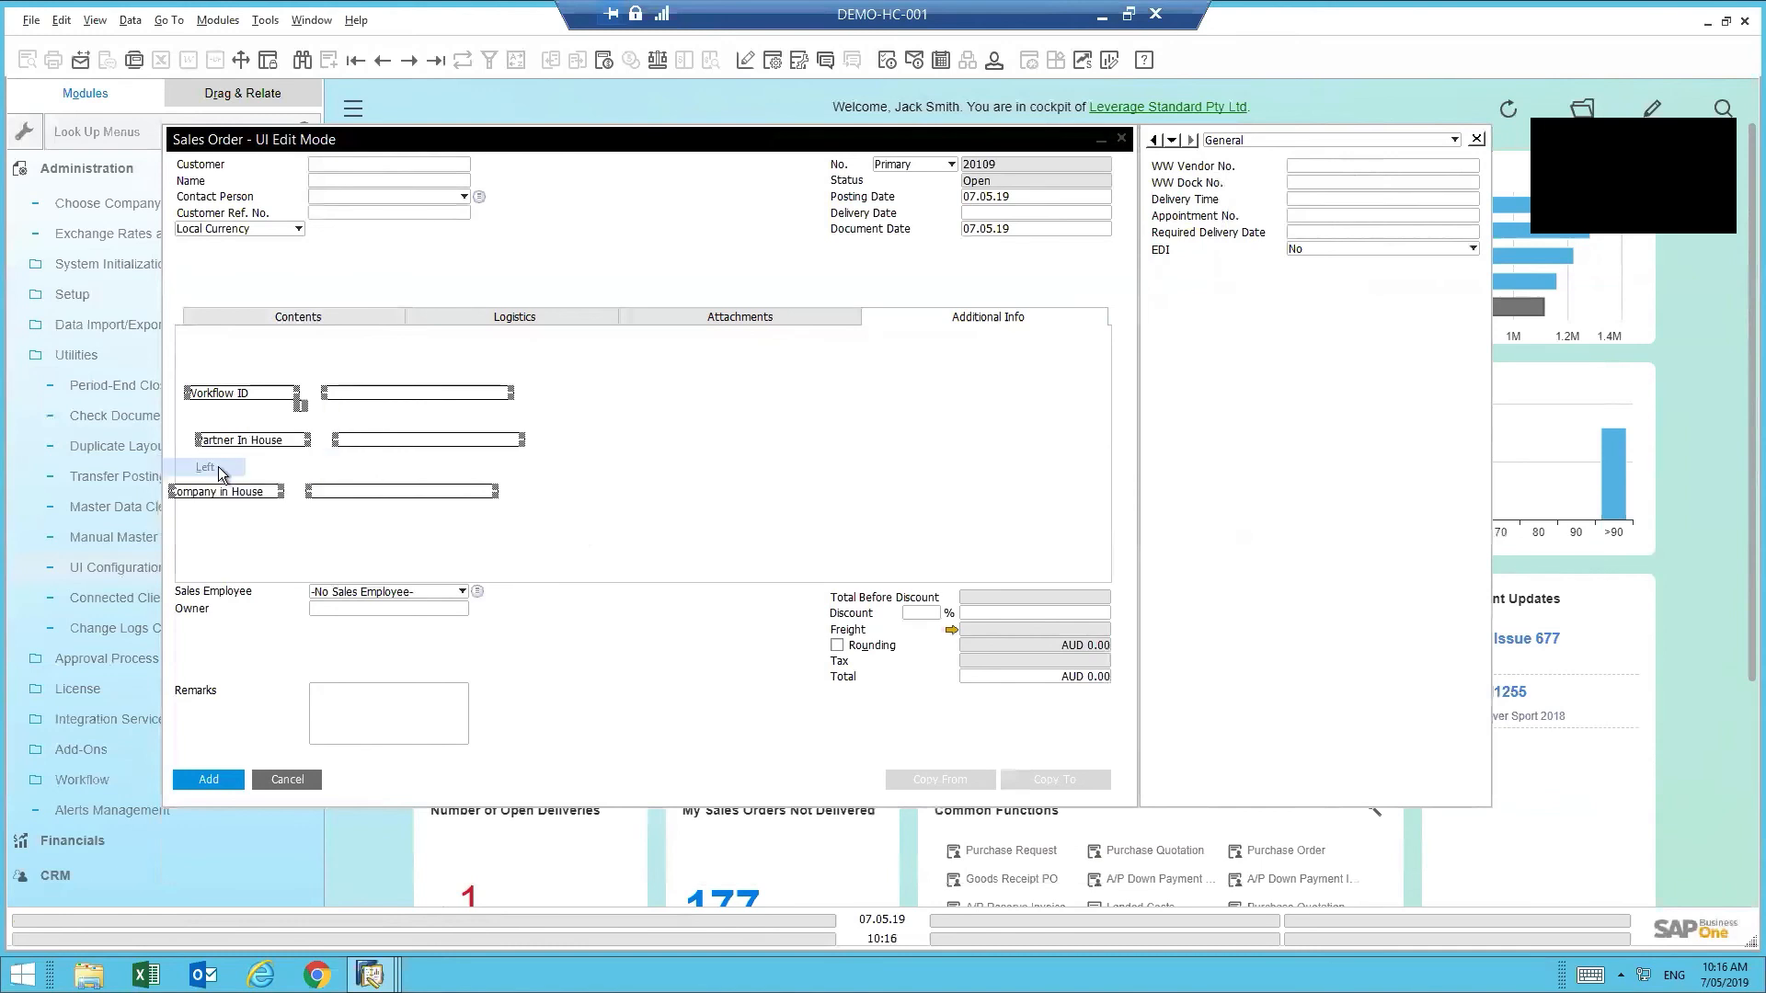
right_click(240, 442)
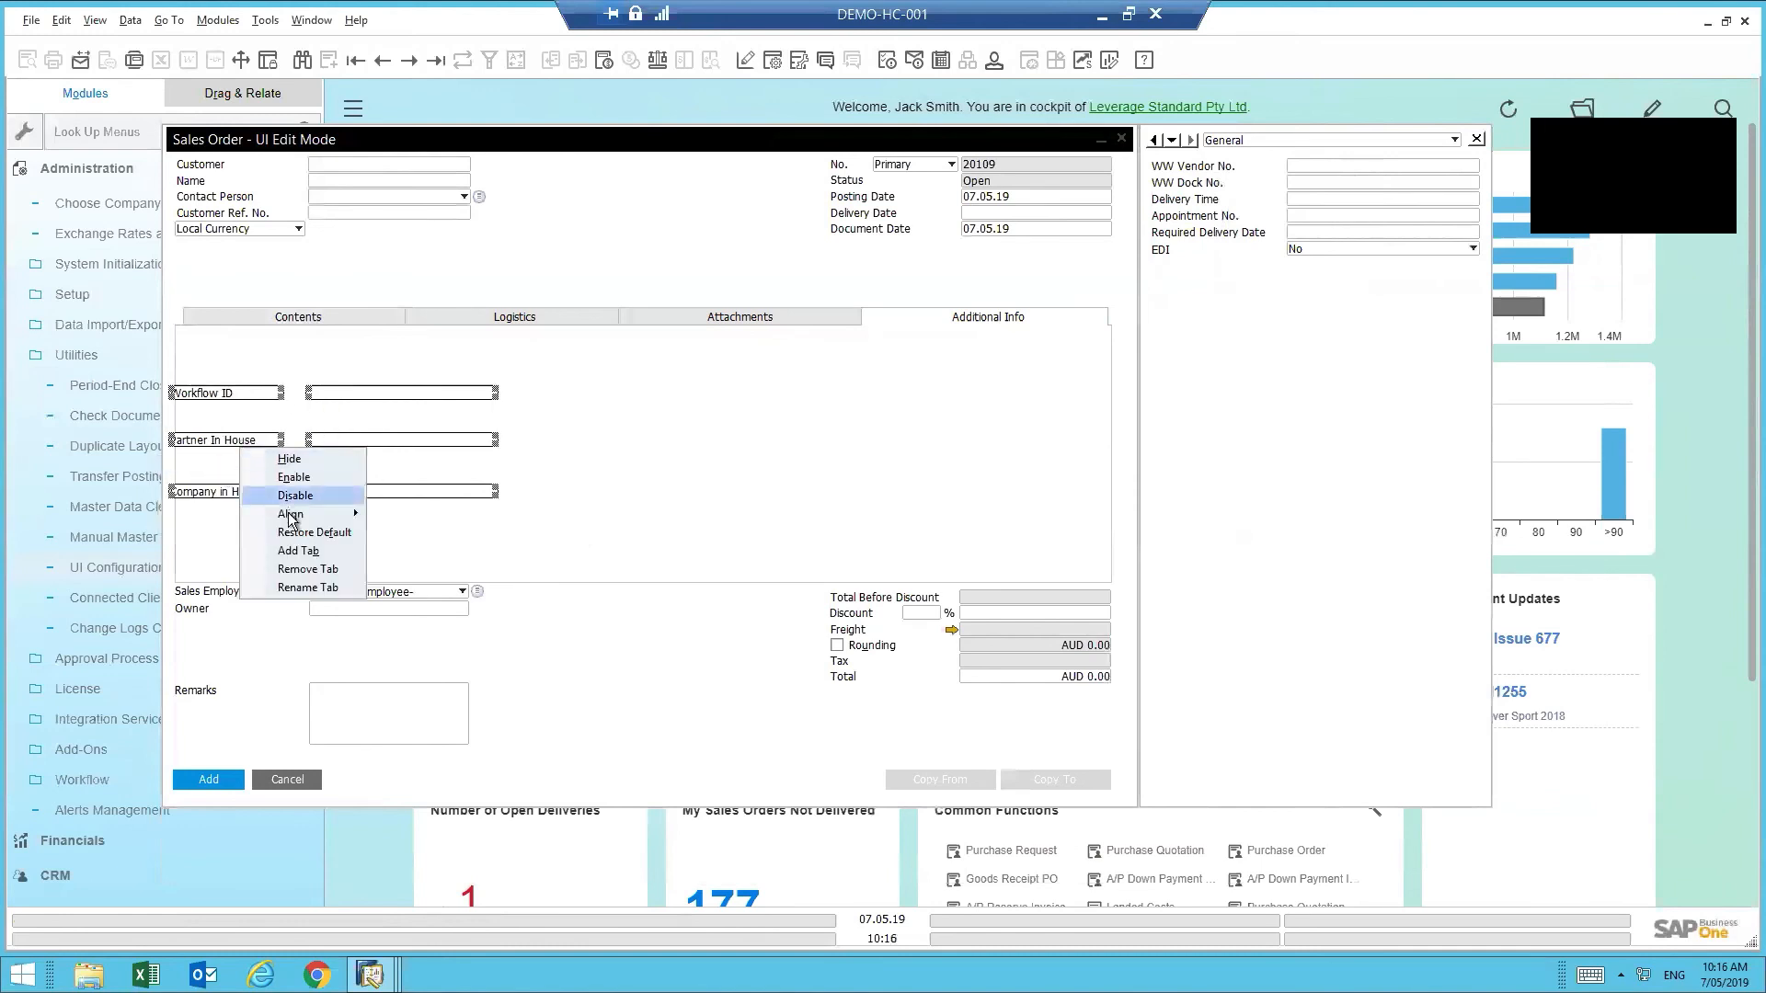
mouse_move(287, 515)
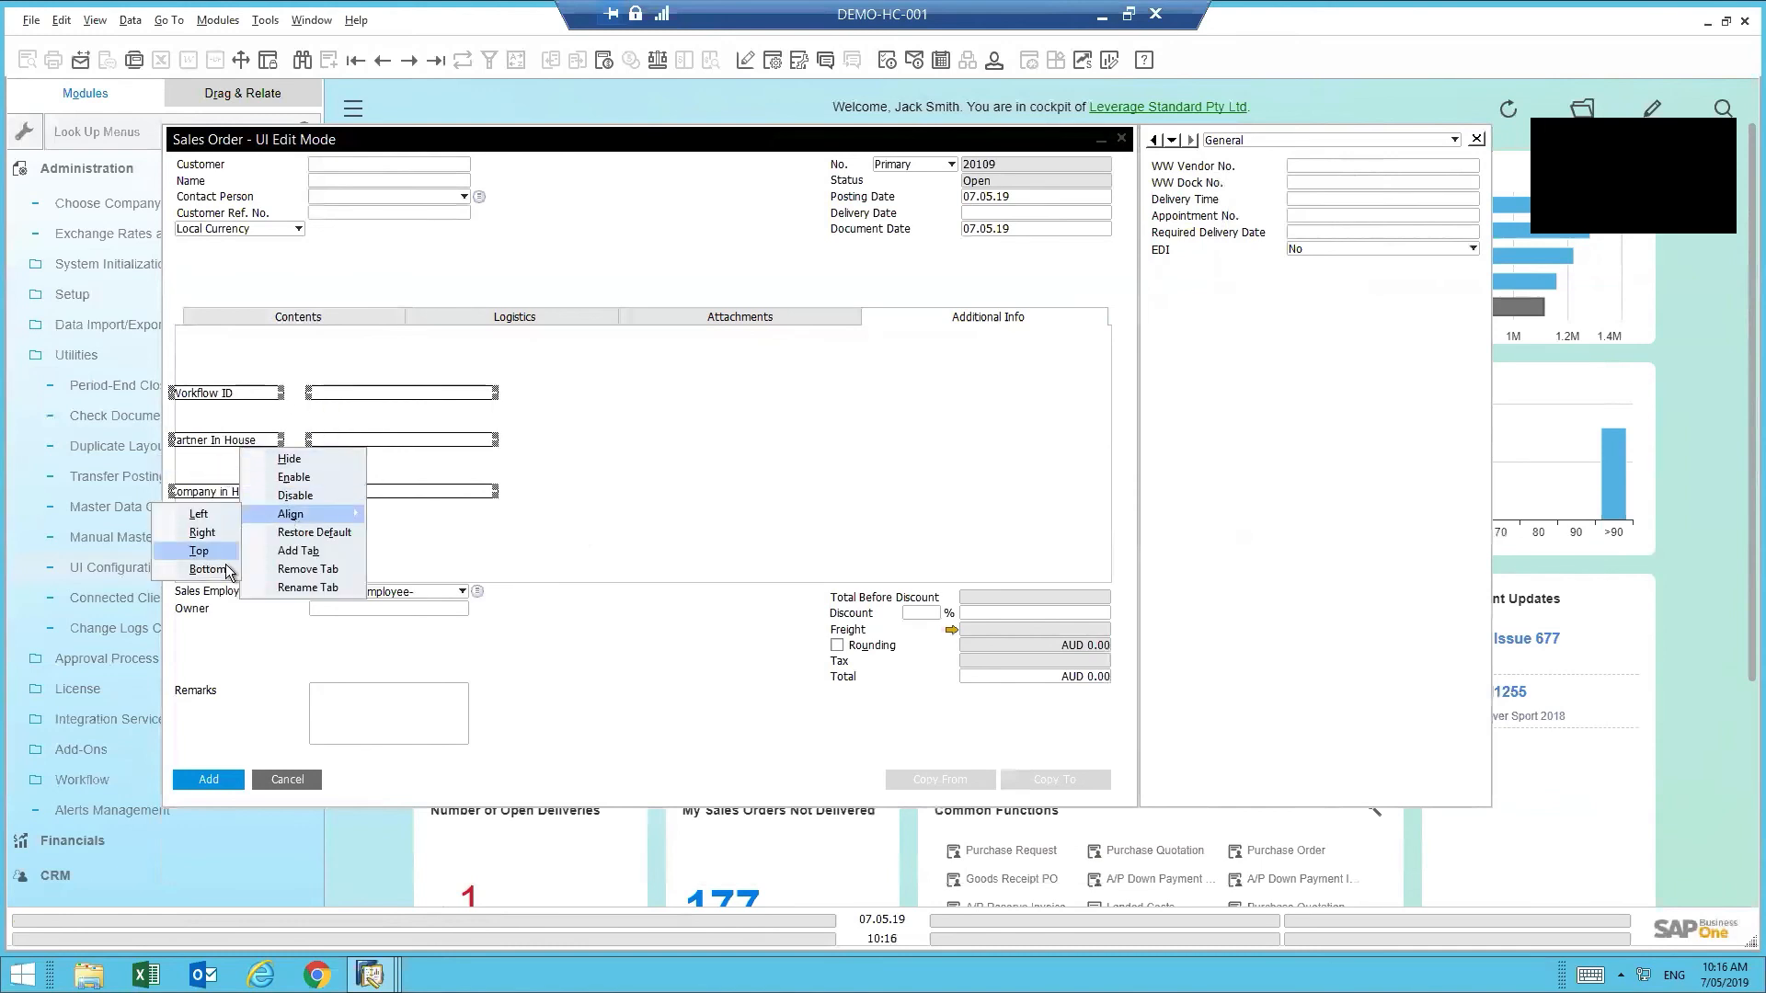
click(302, 351)
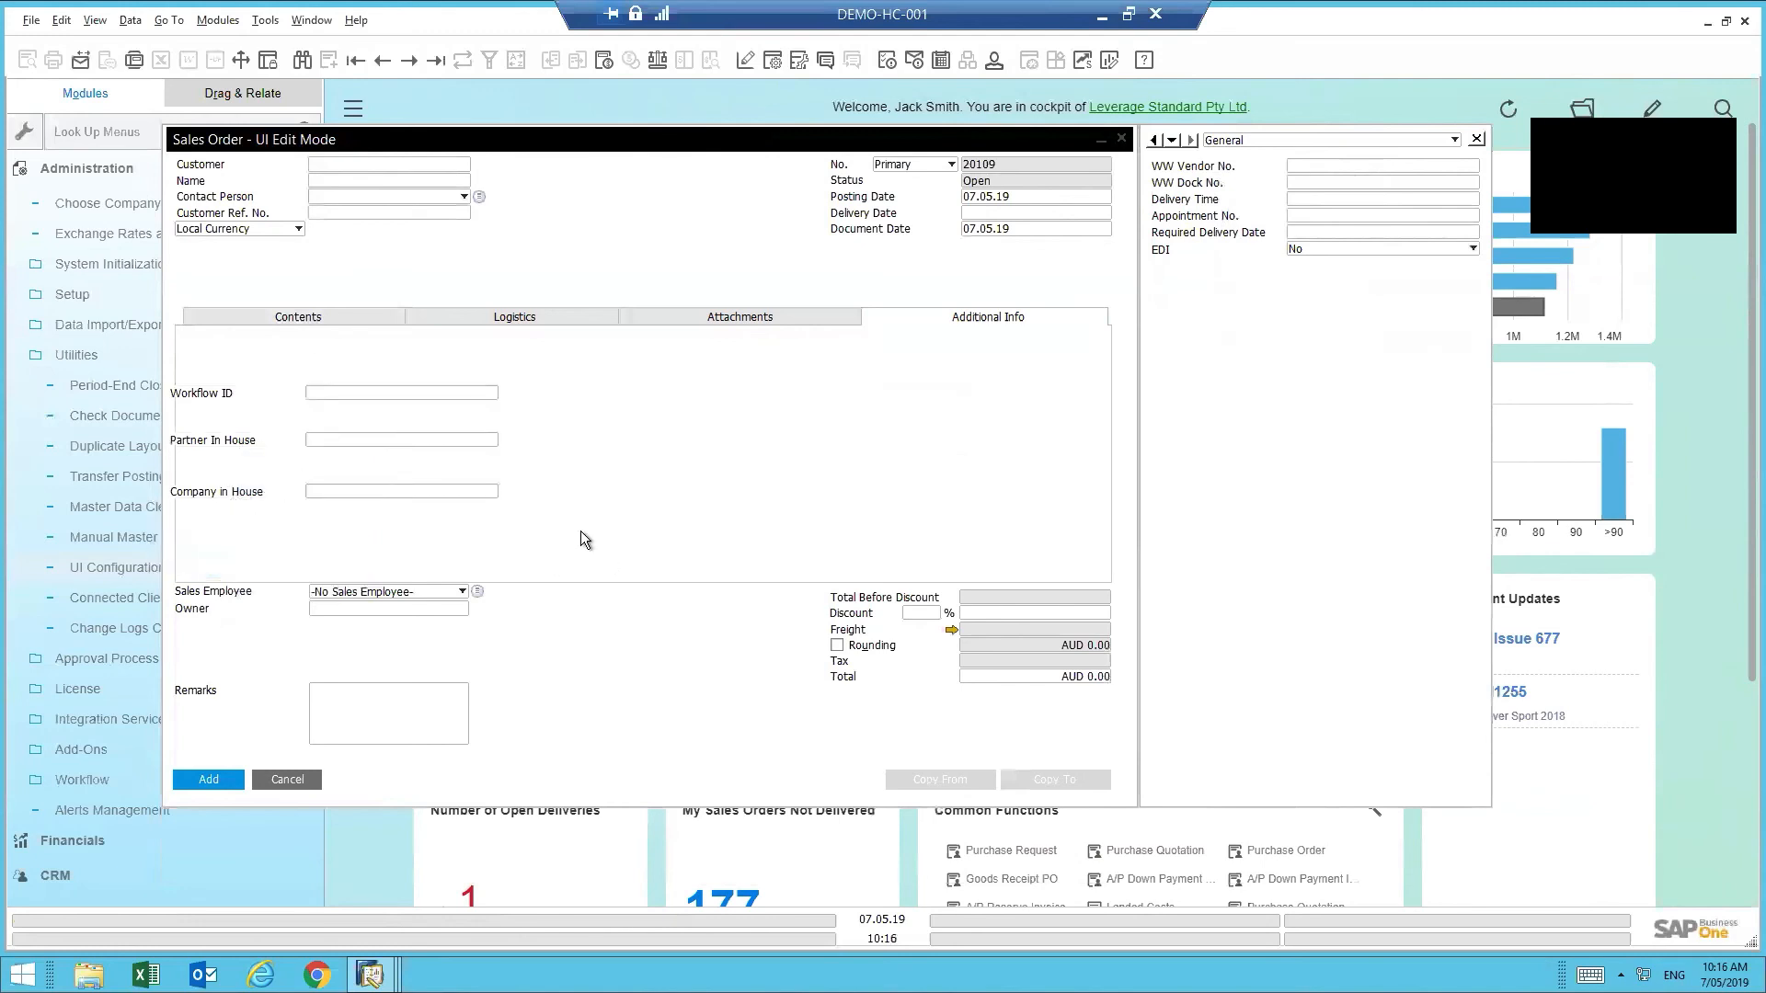
- Shift the three fields up to the tab's top and save the customized Sales Order layout
drag(582, 532, 265, 347)
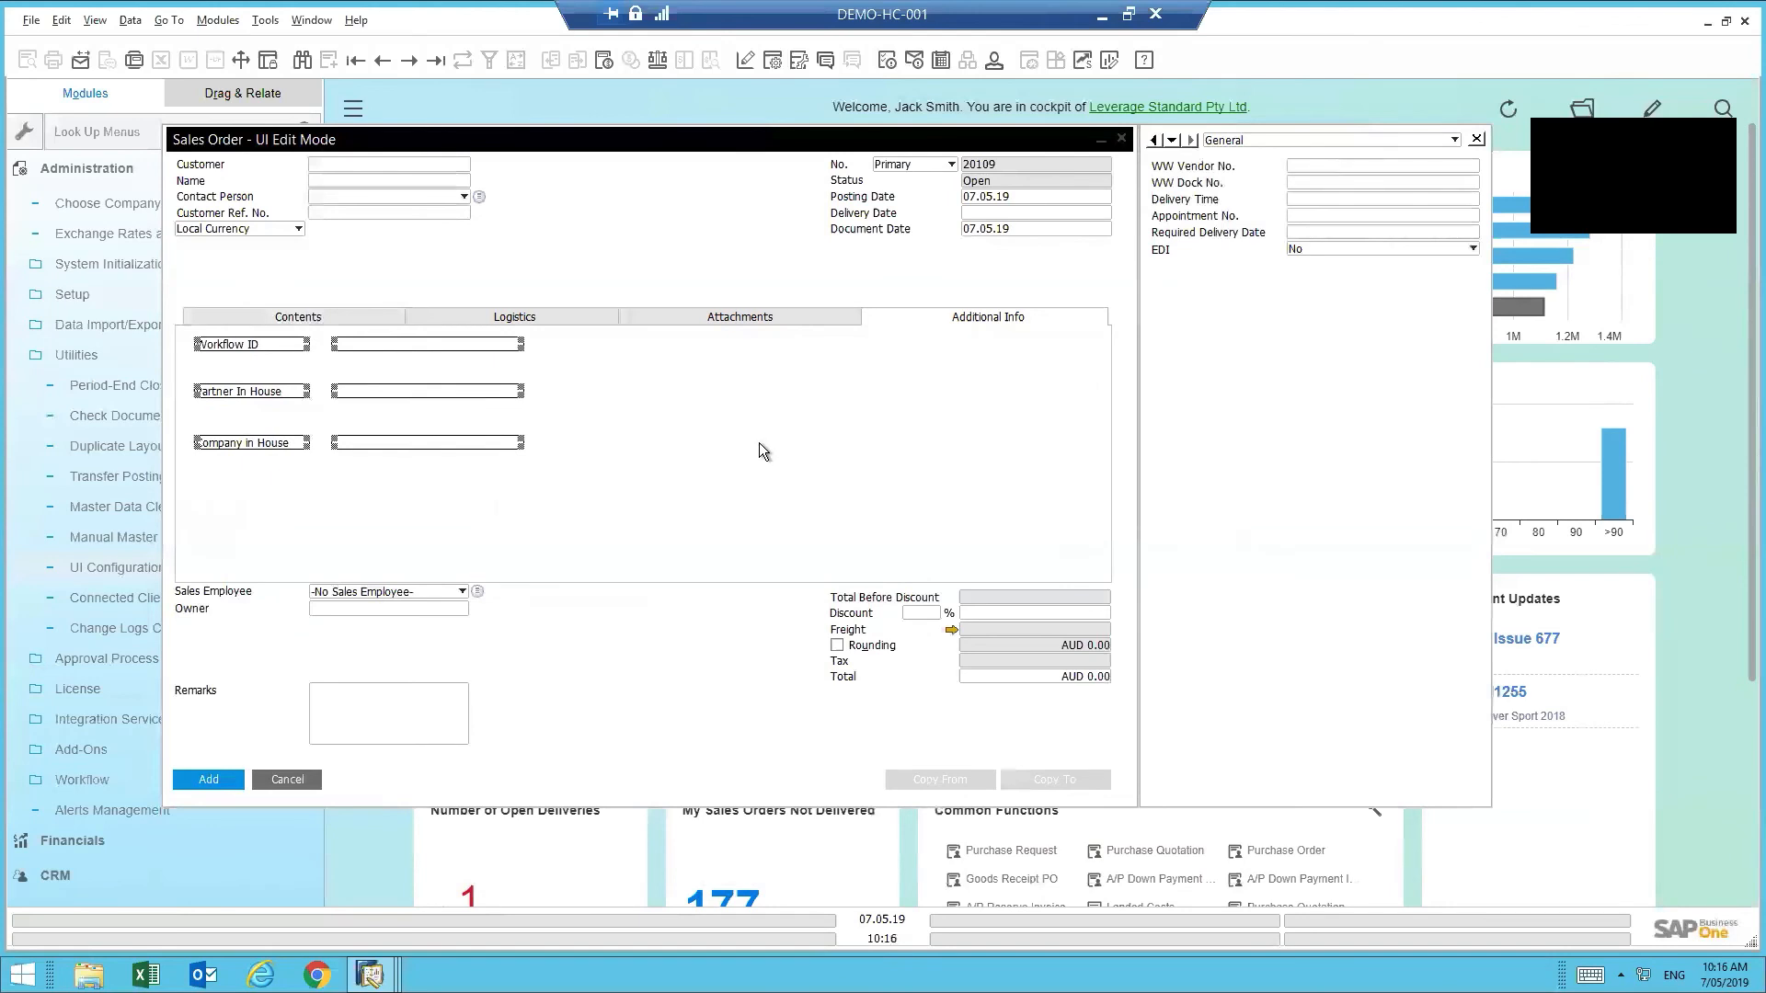
click(796, 456)
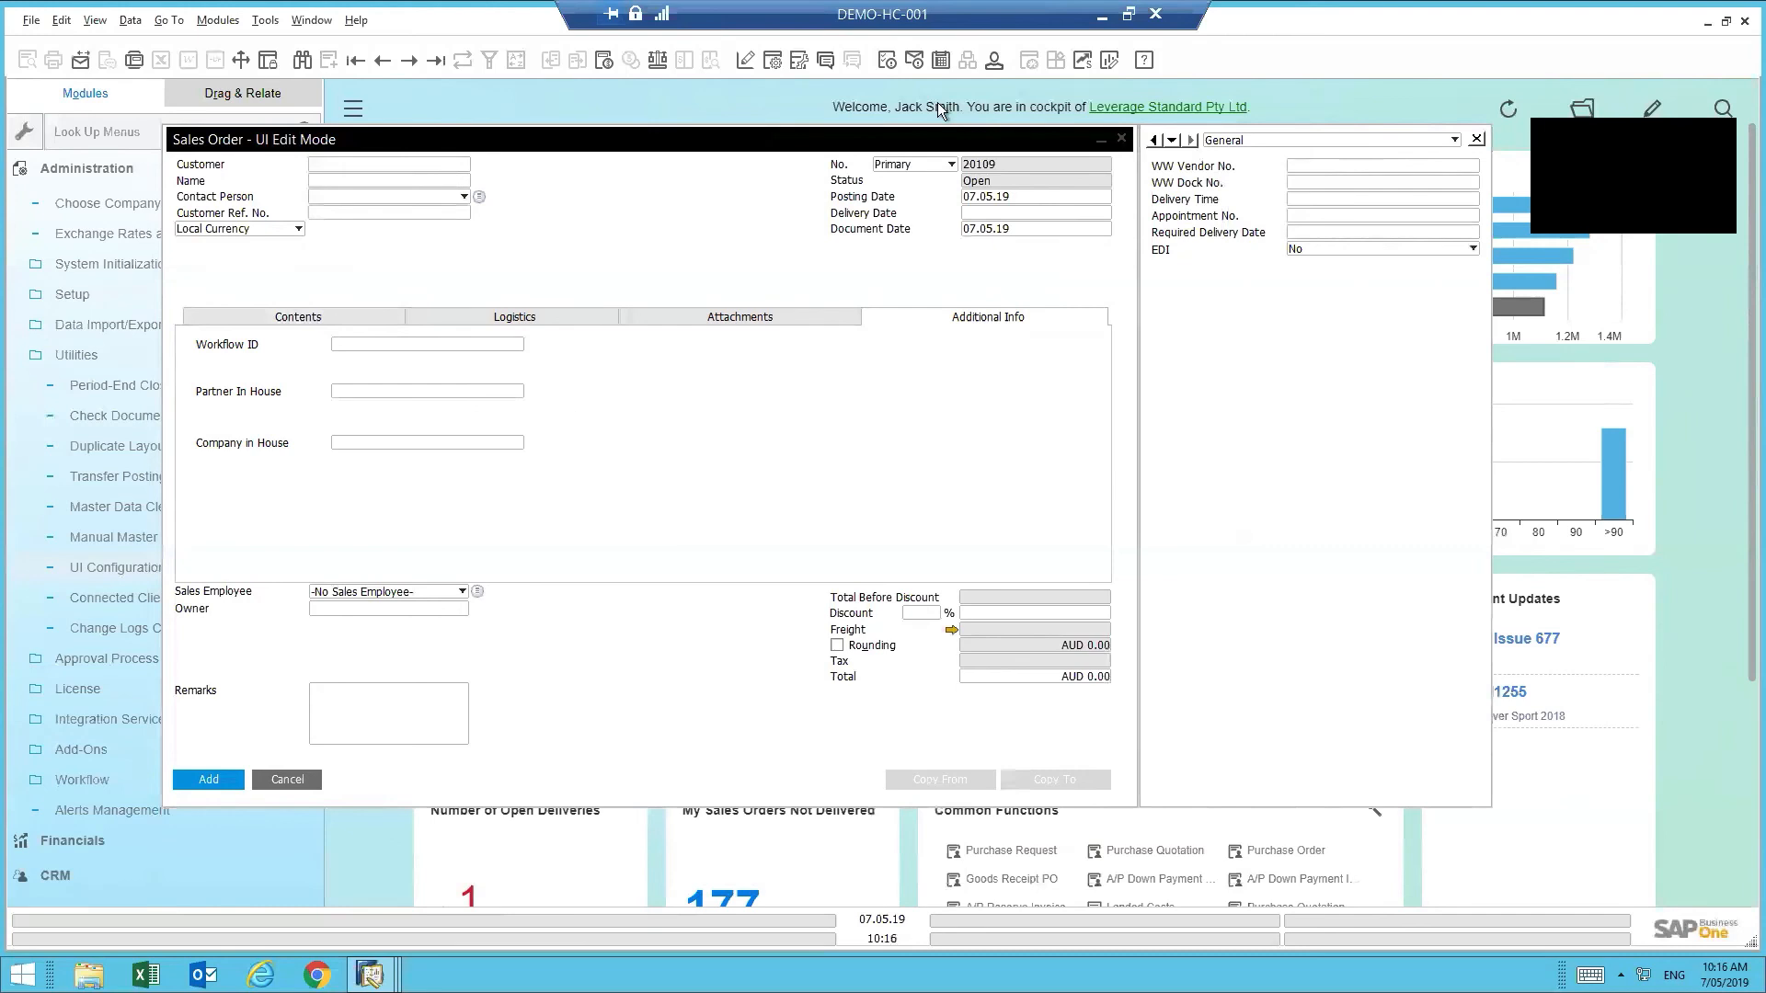
right_click(743, 415)
click(803, 423)
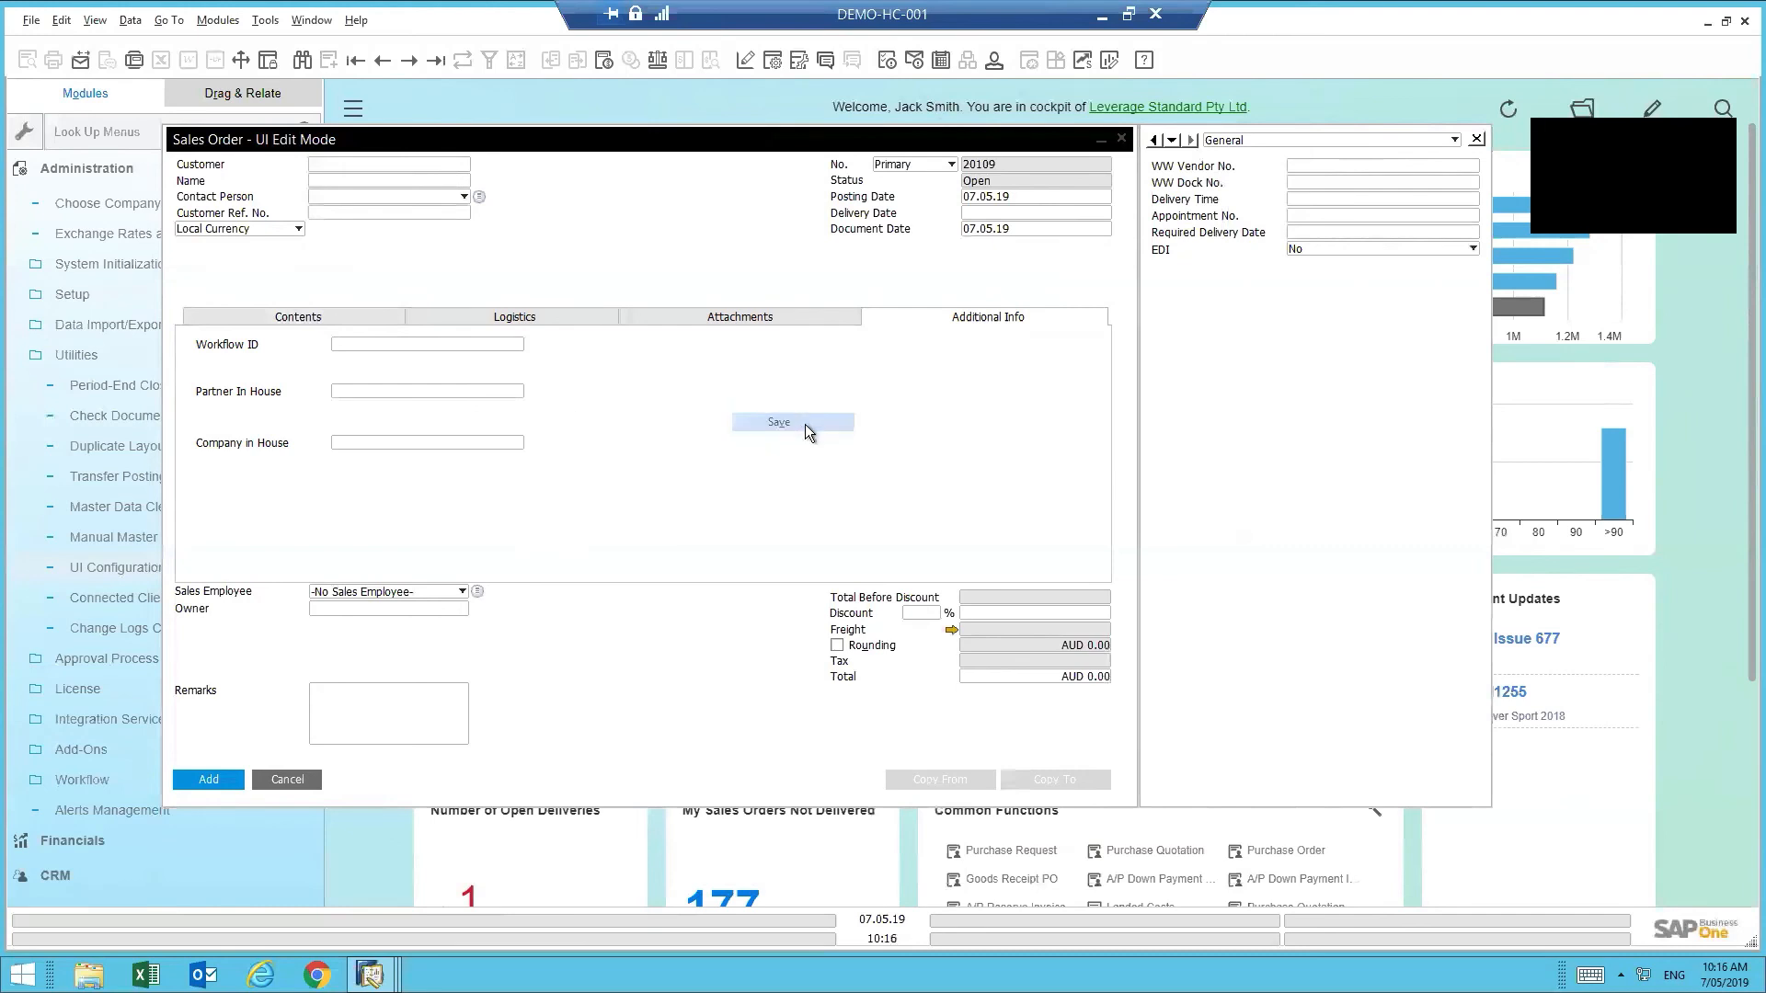
- Close the Sales Order layout editor, check Copy To and Assigned Users, then cancel the UI Configuration Template
click(1123, 139)
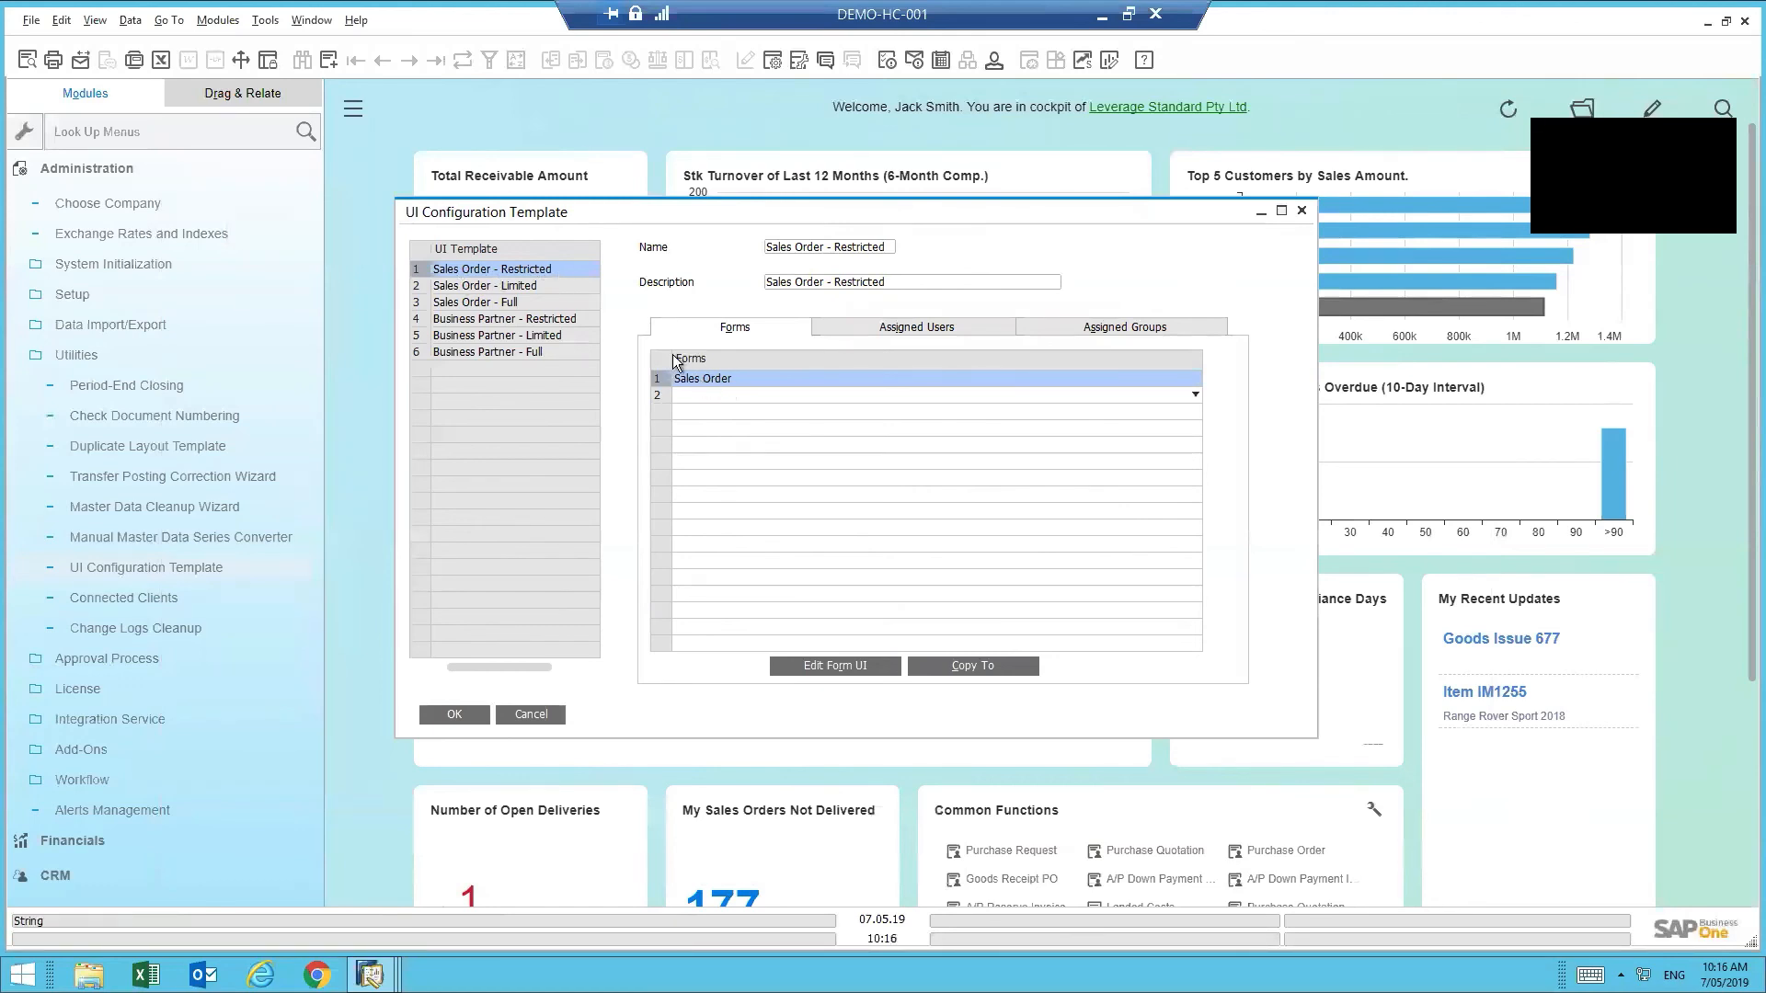
click(967, 666)
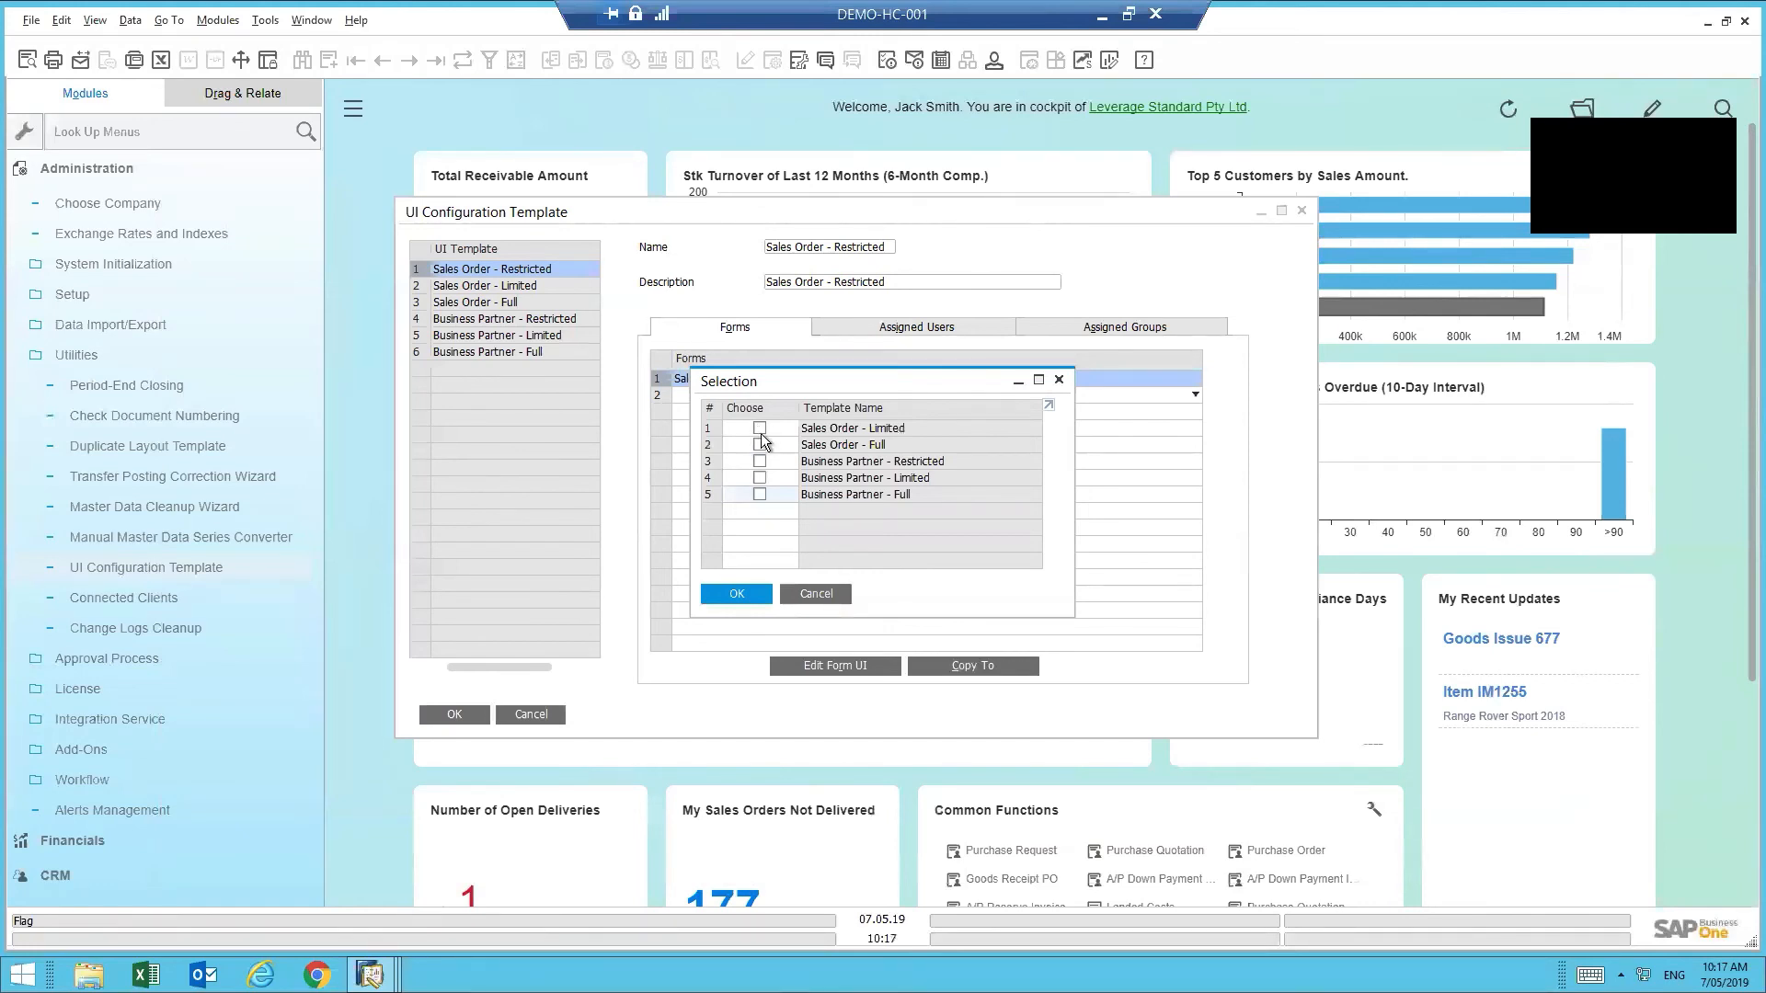
click(804, 593)
click(935, 328)
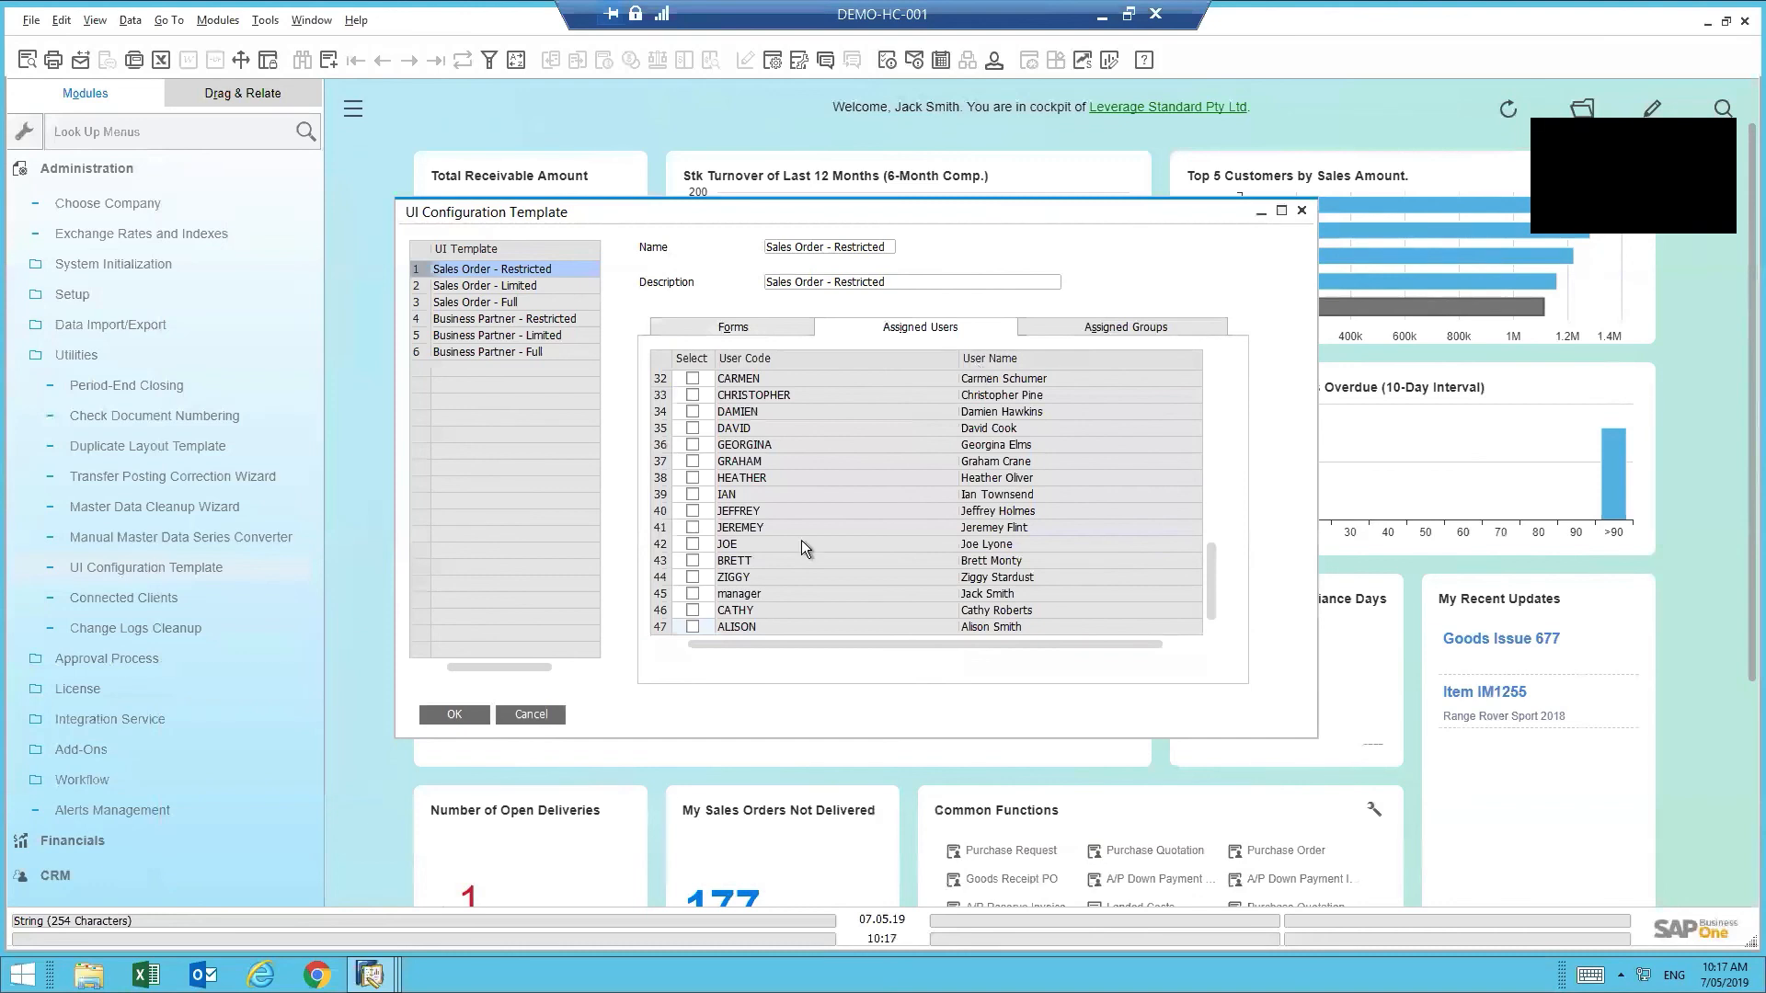
click(527, 719)
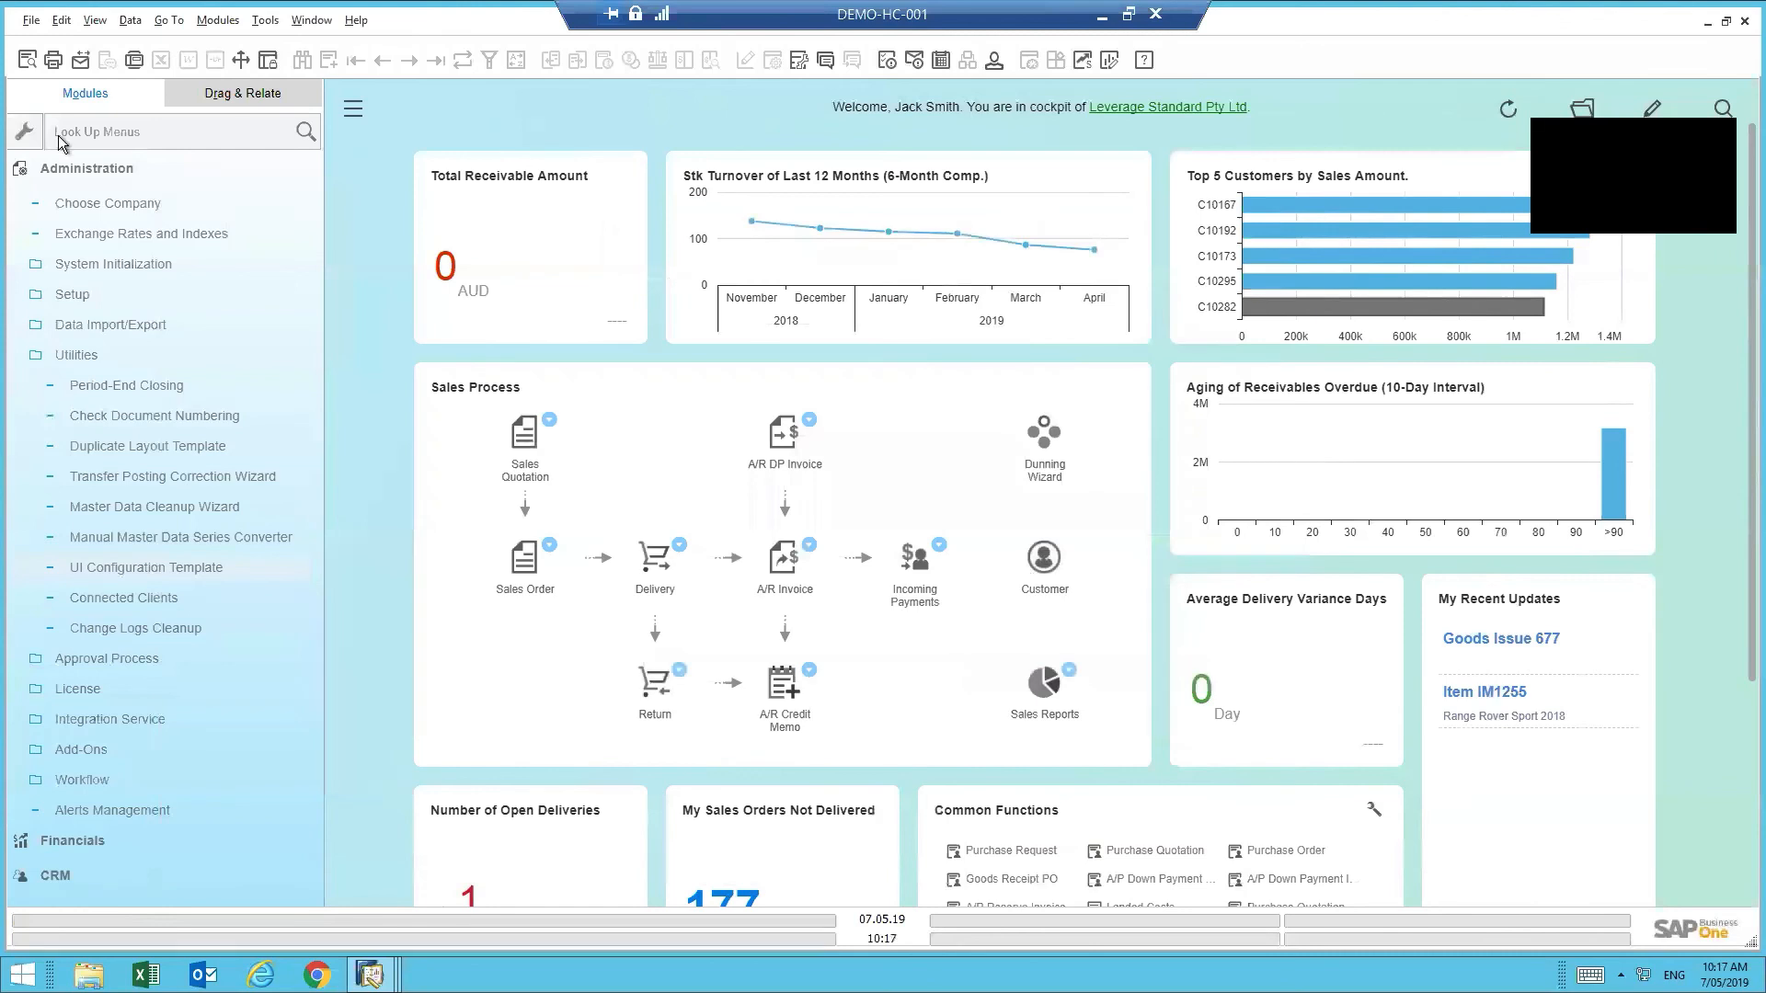
- Open Alerts Management from the Administration module
click(111, 169)
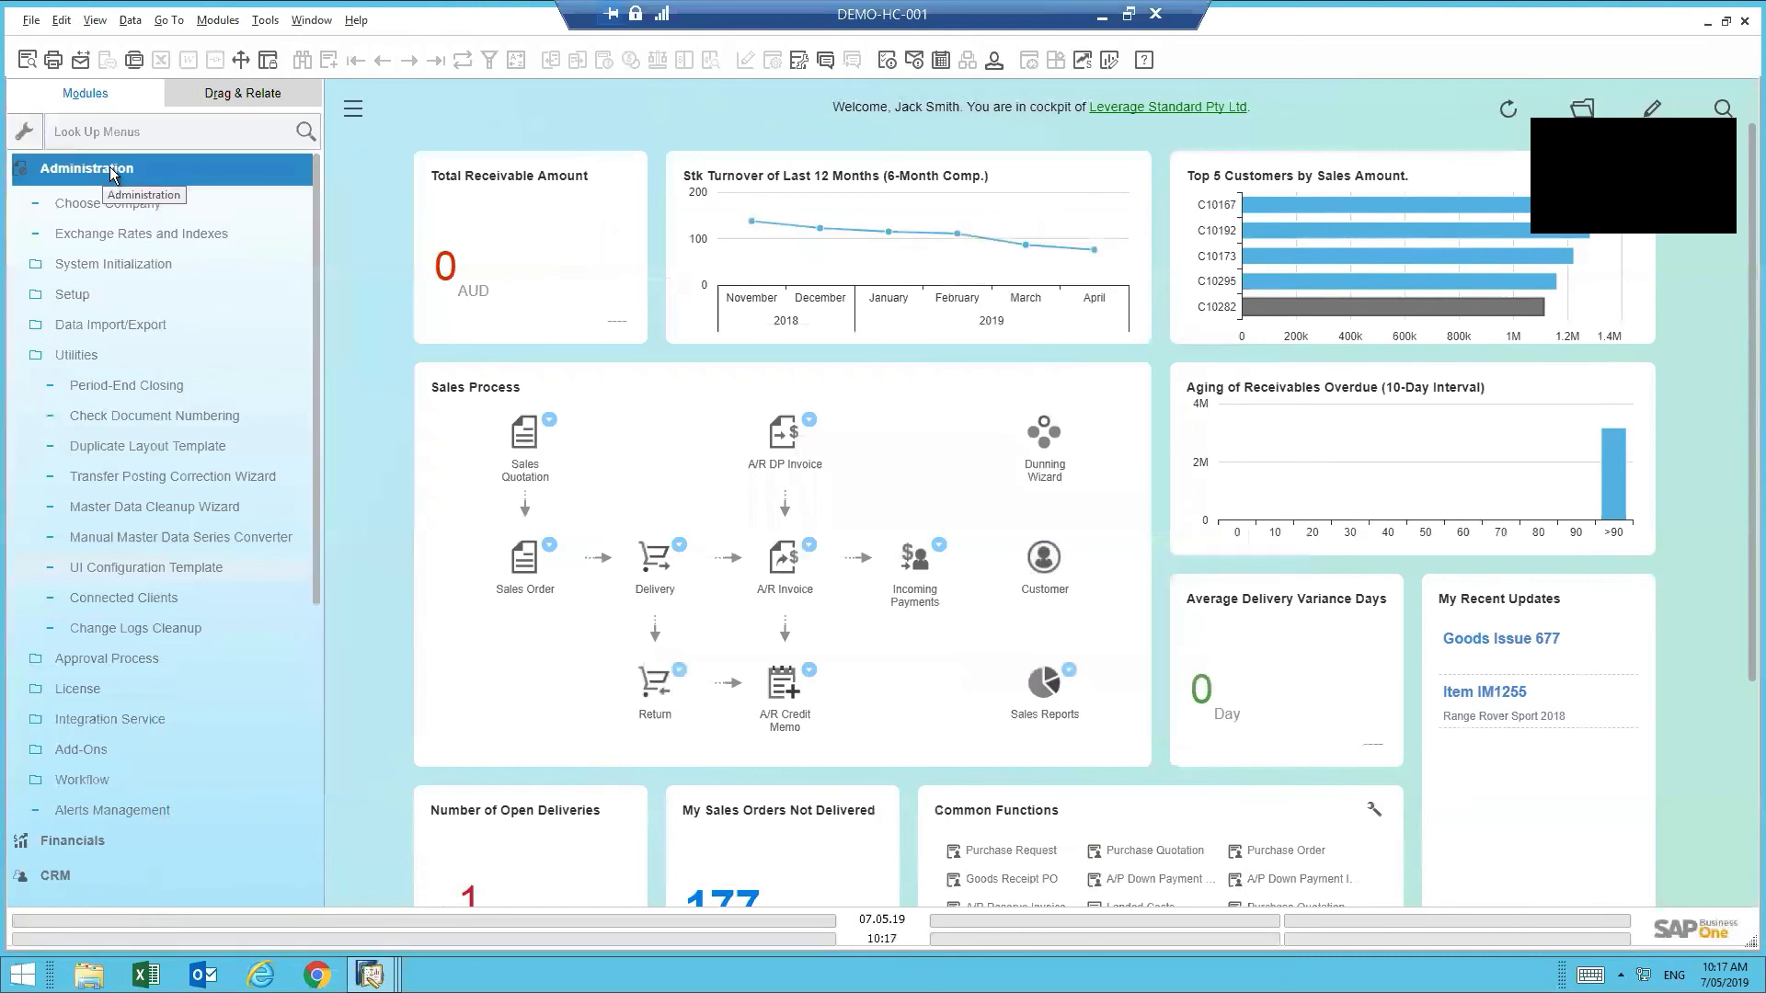
click(167, 173)
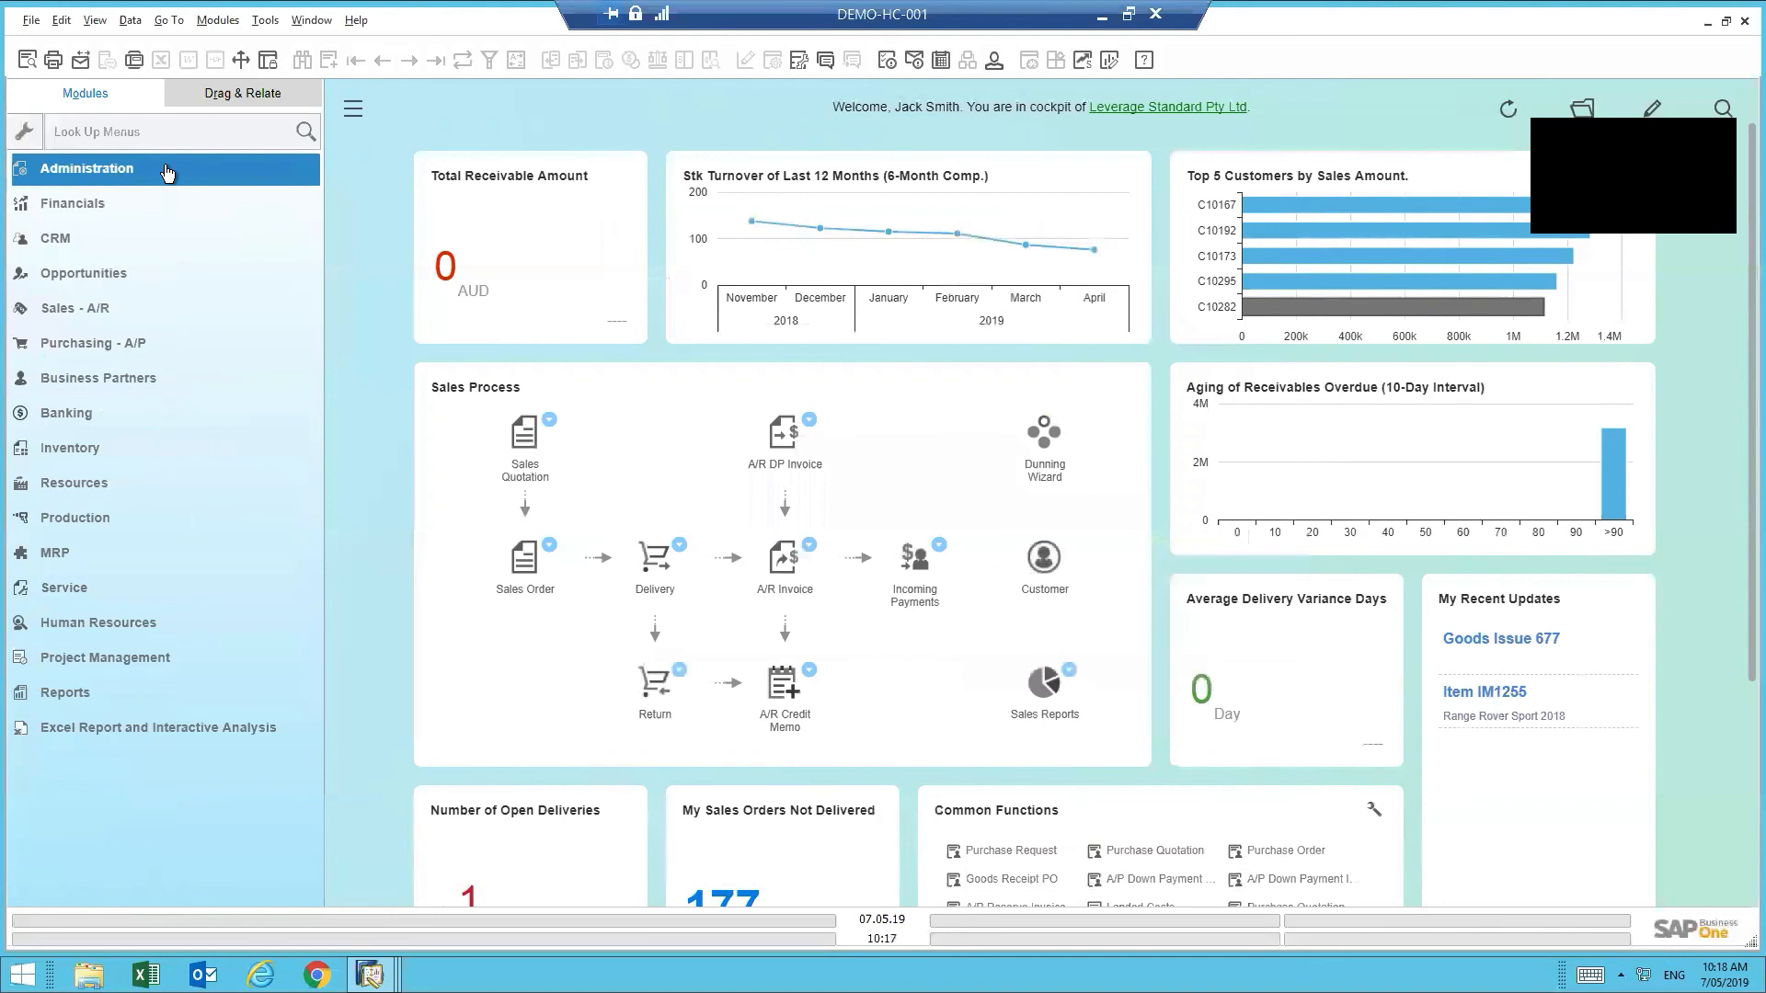
click(166, 173)
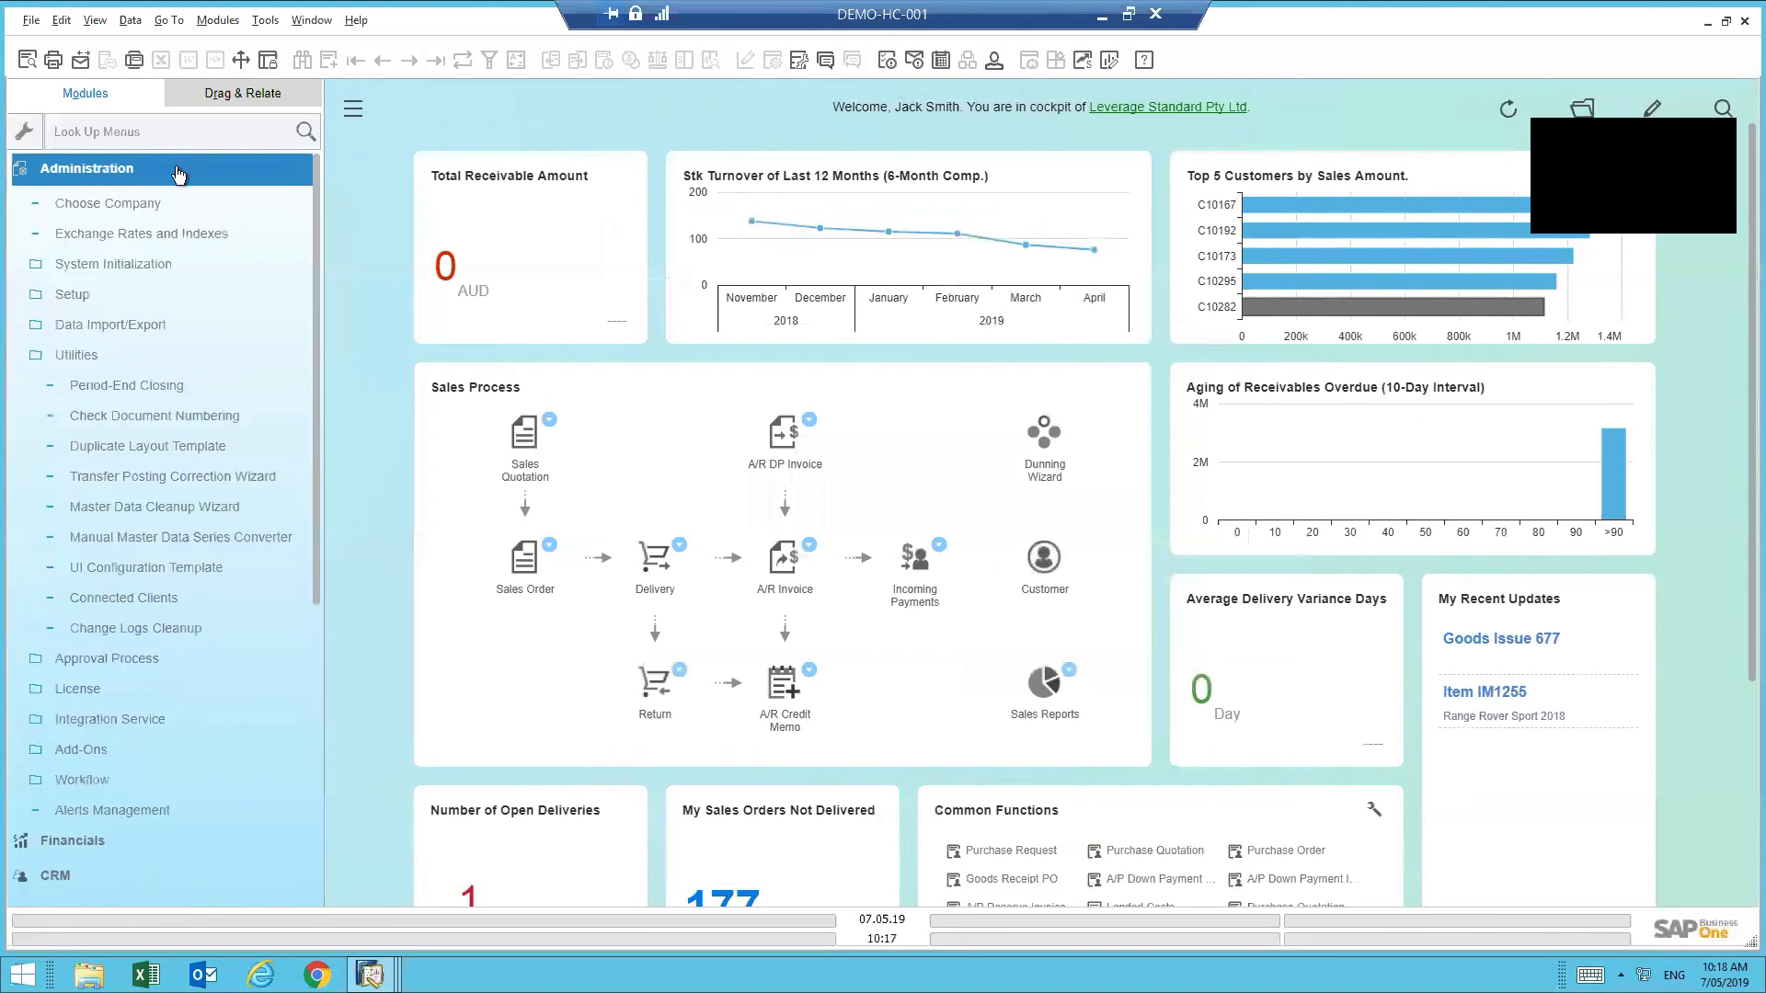
click(86, 355)
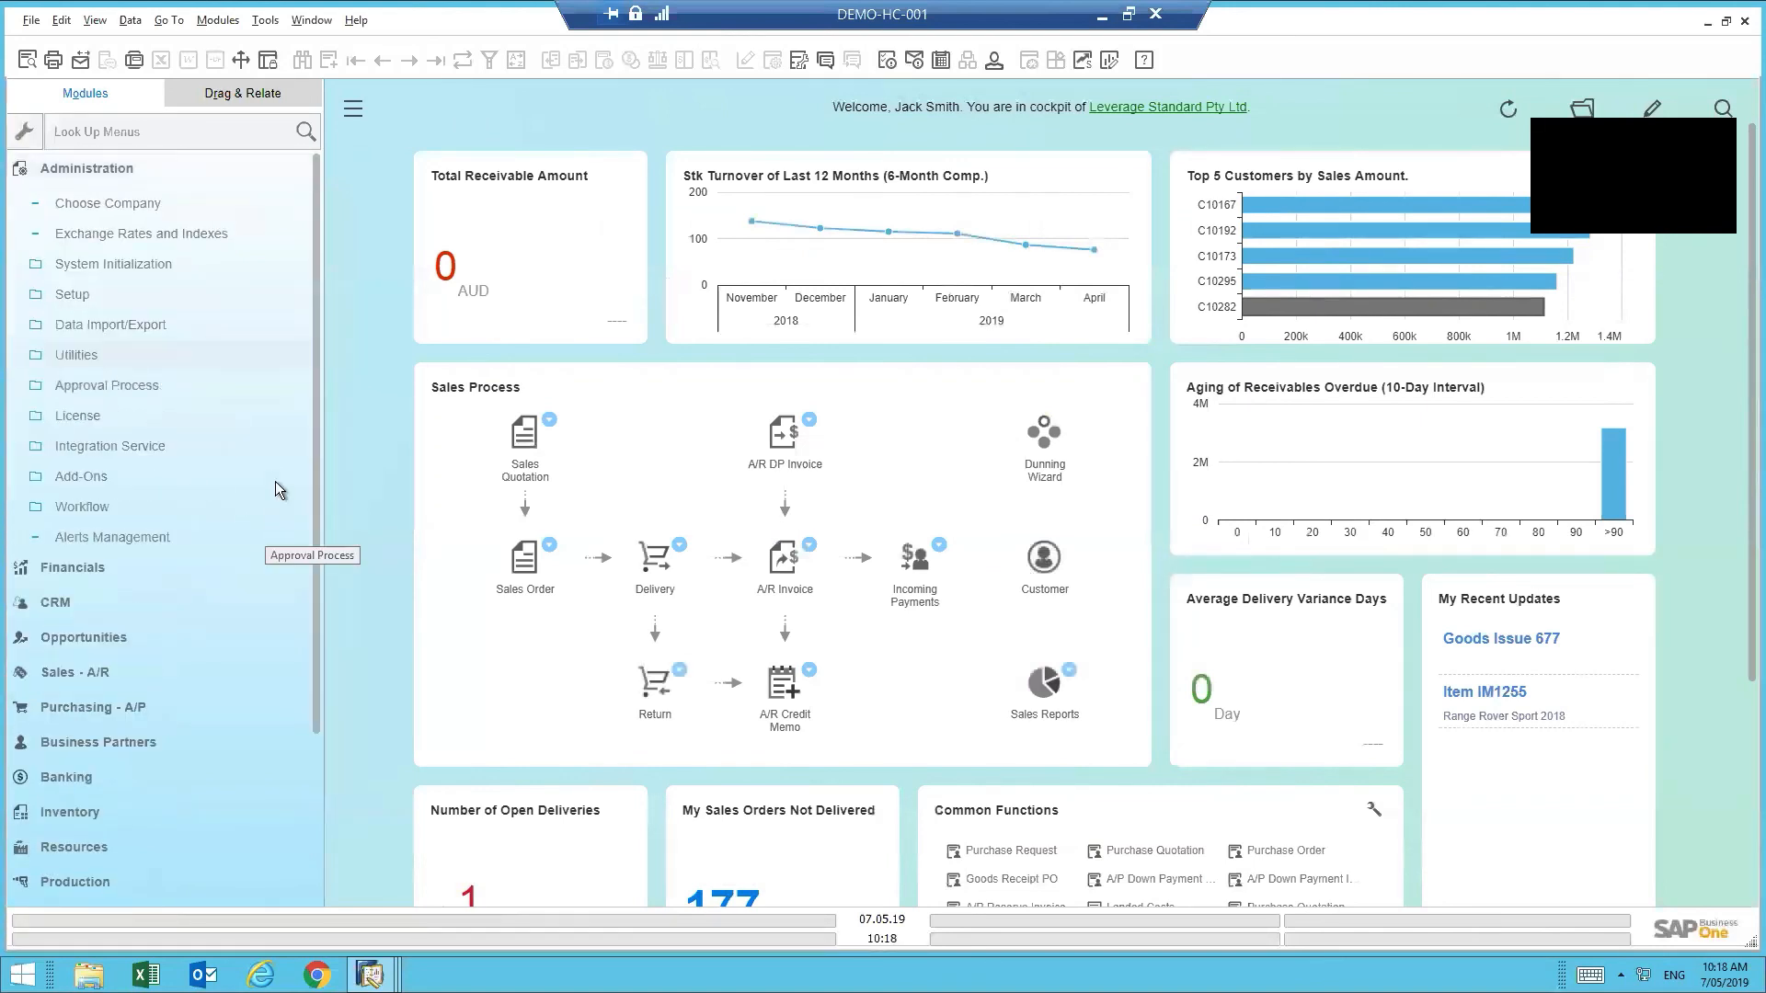
click(148, 476)
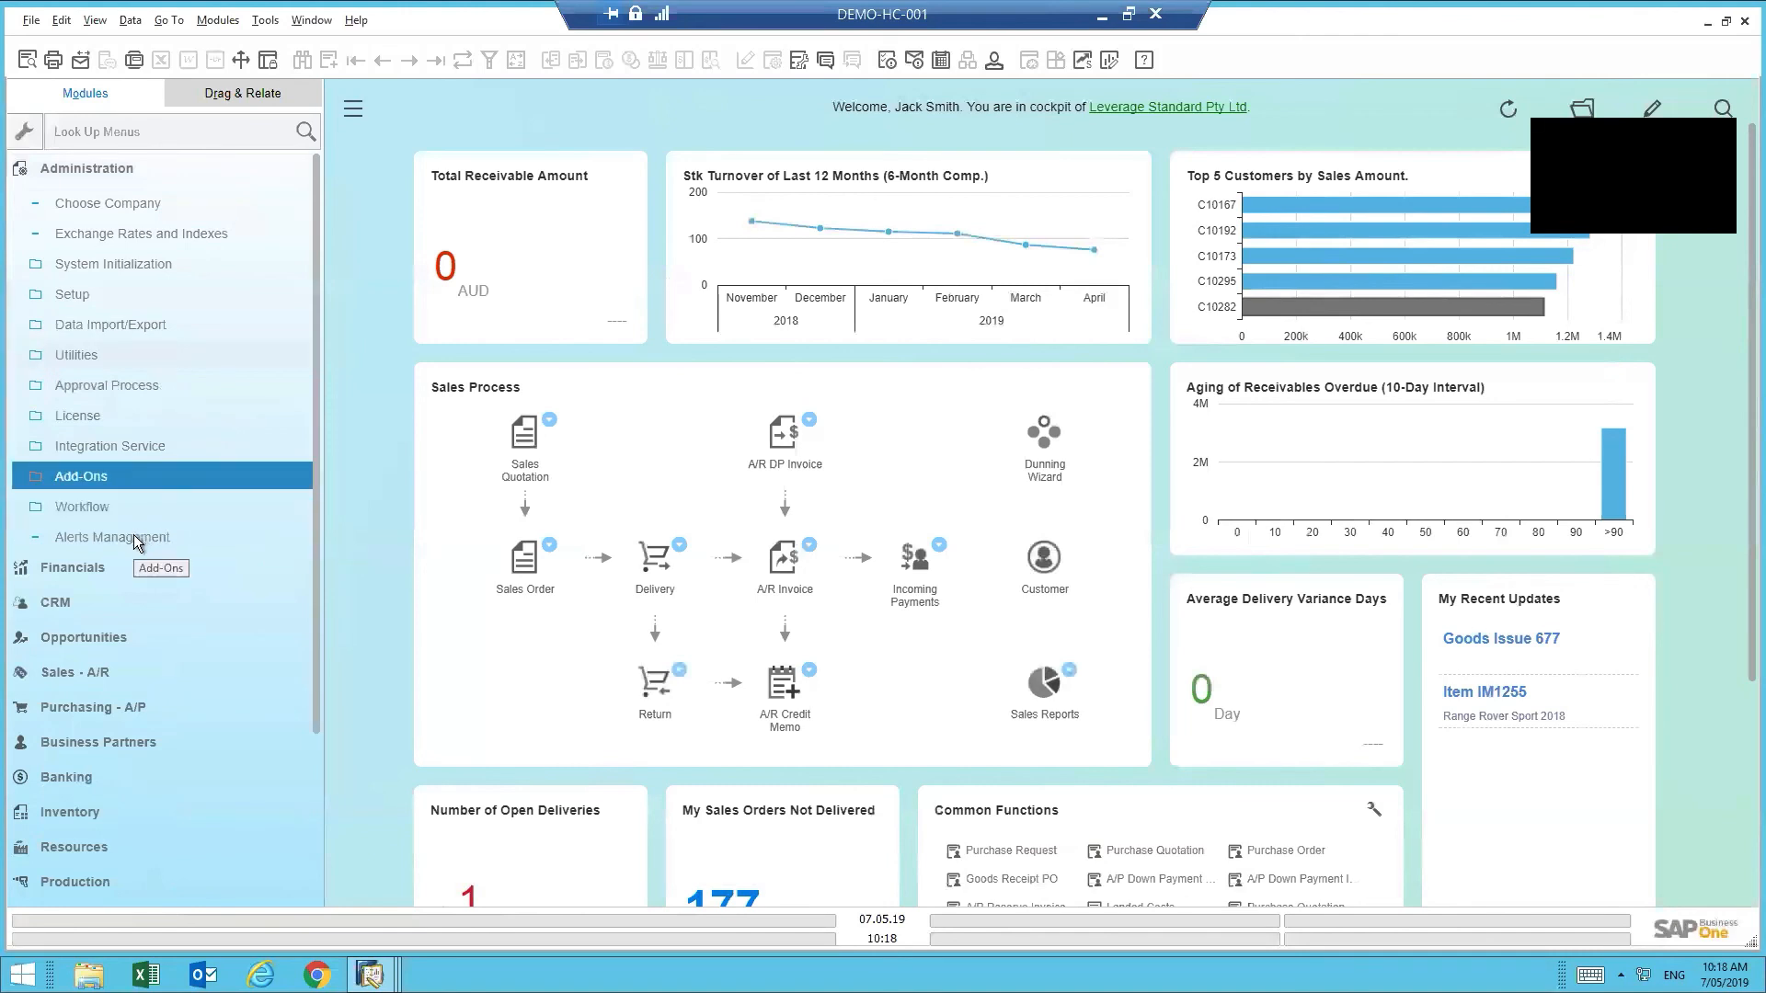
click(129, 539)
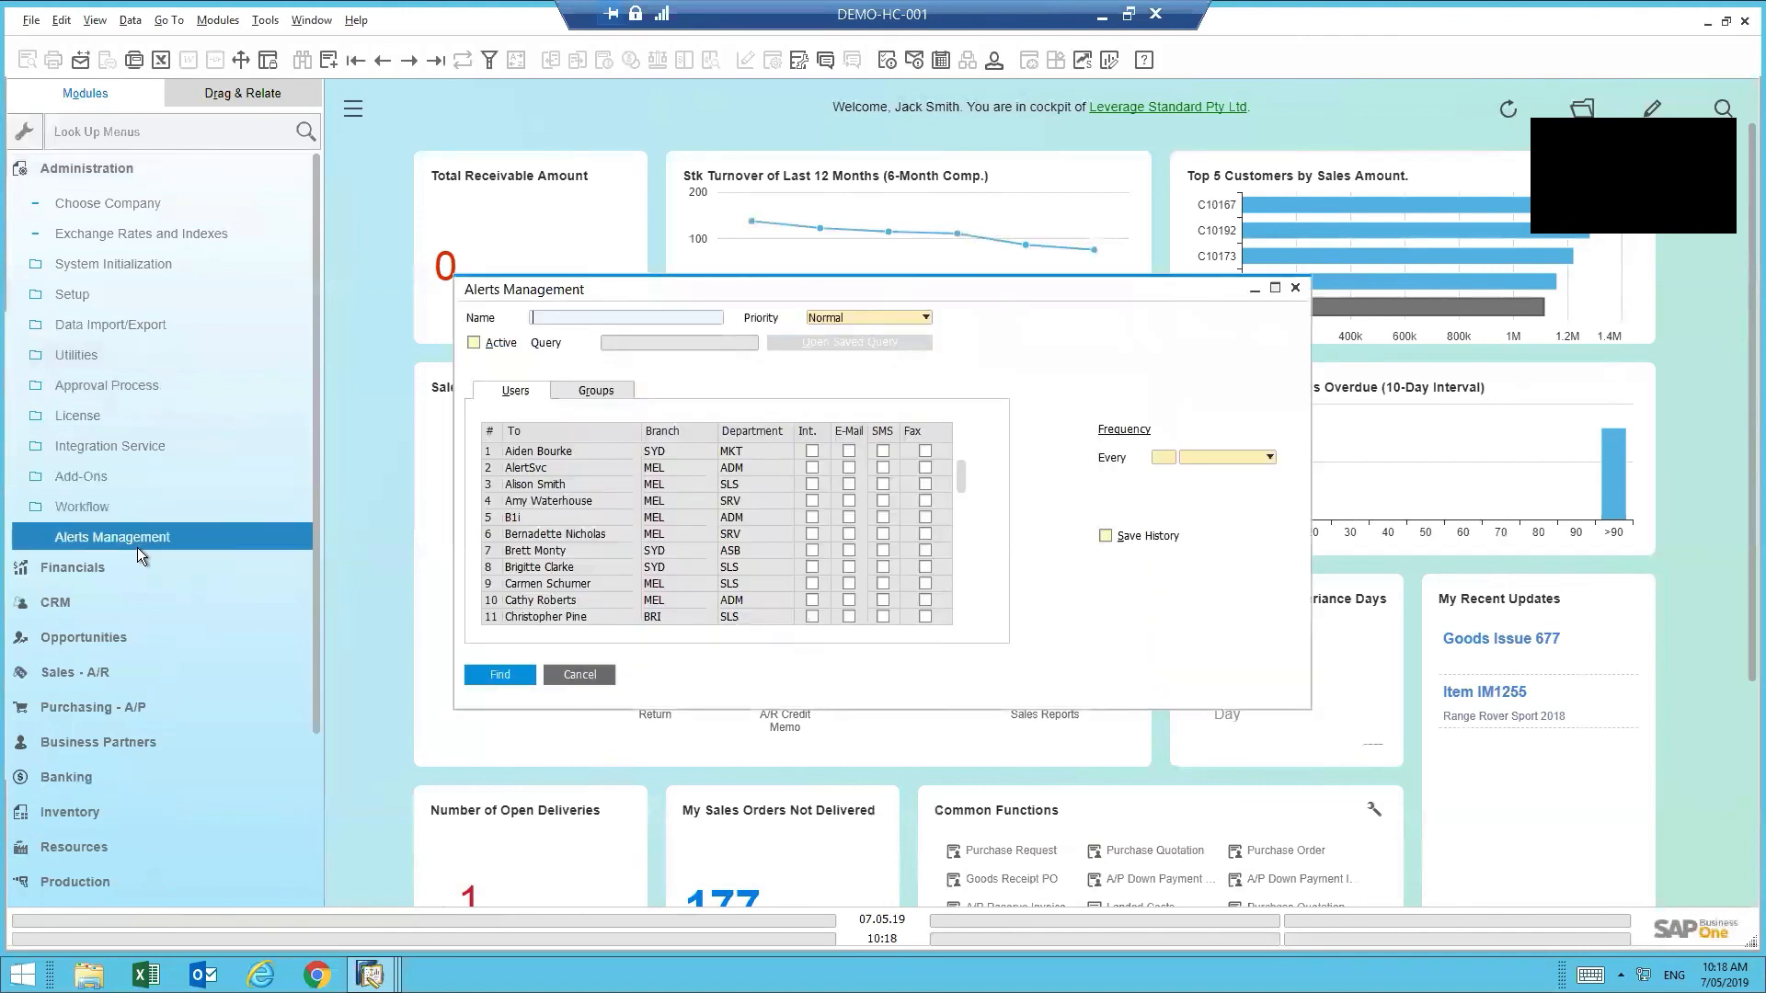
- Browse to the Overdue Sales Orders alert, review its recipient groups, and close without saving
click(412, 59)
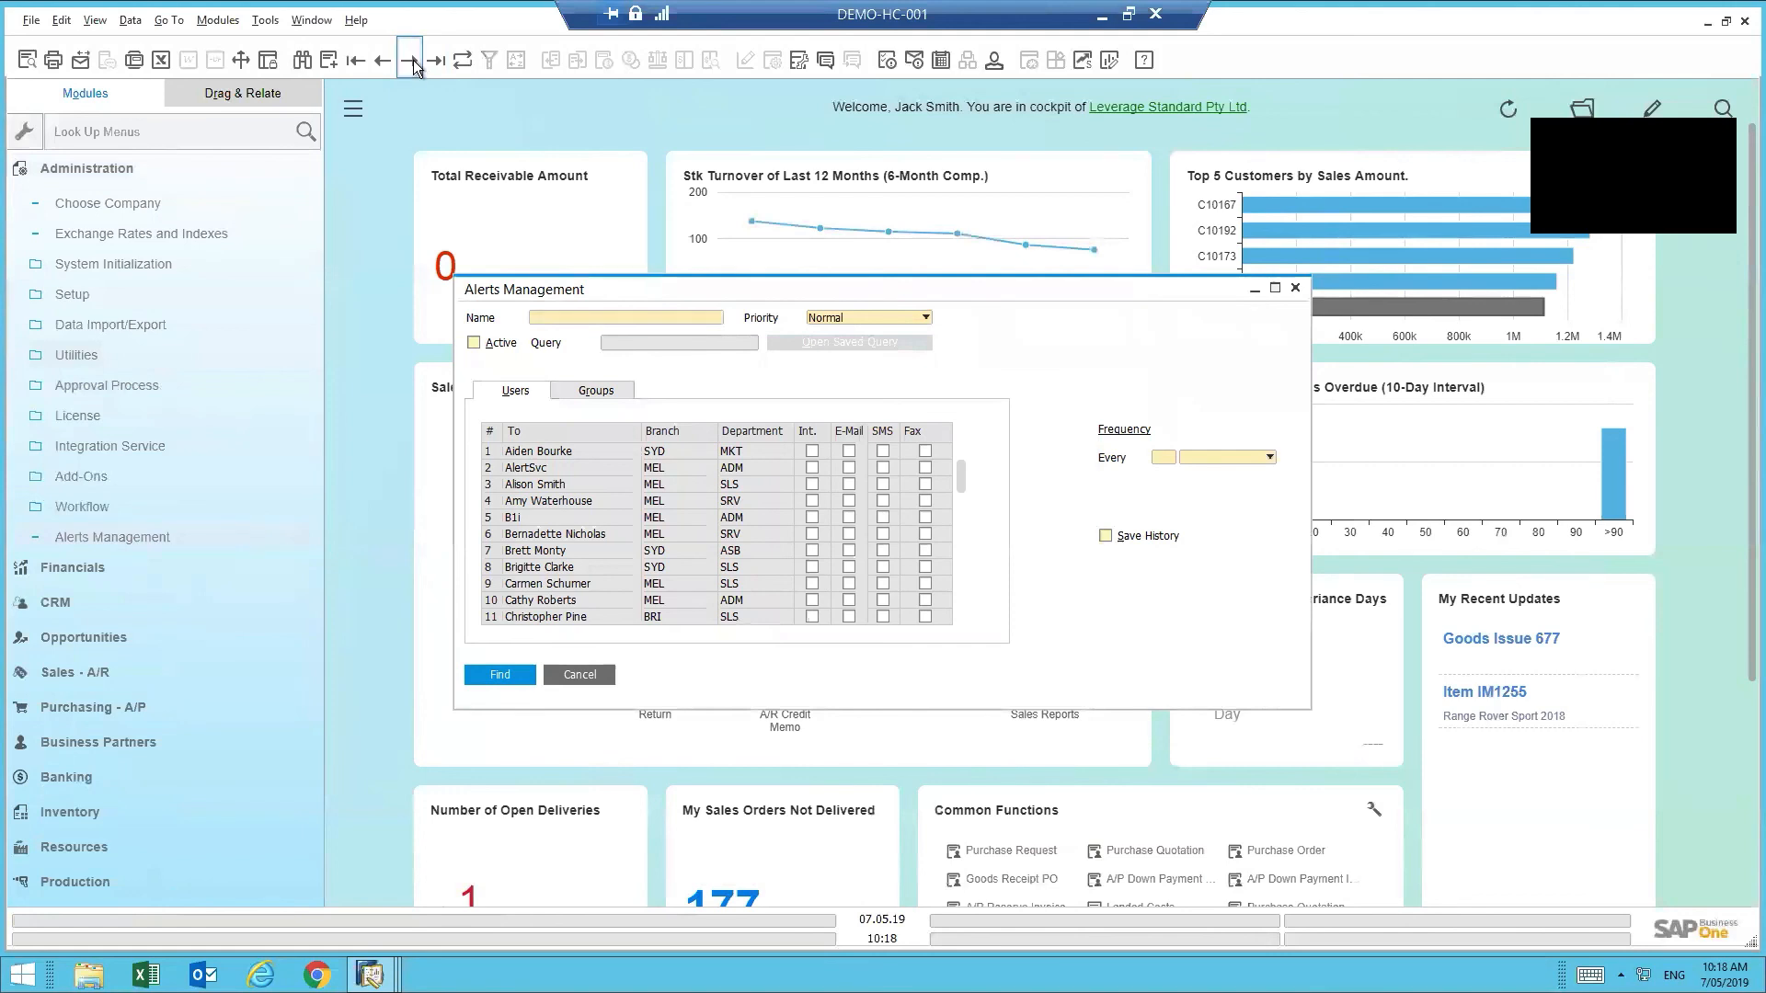
click(412, 58)
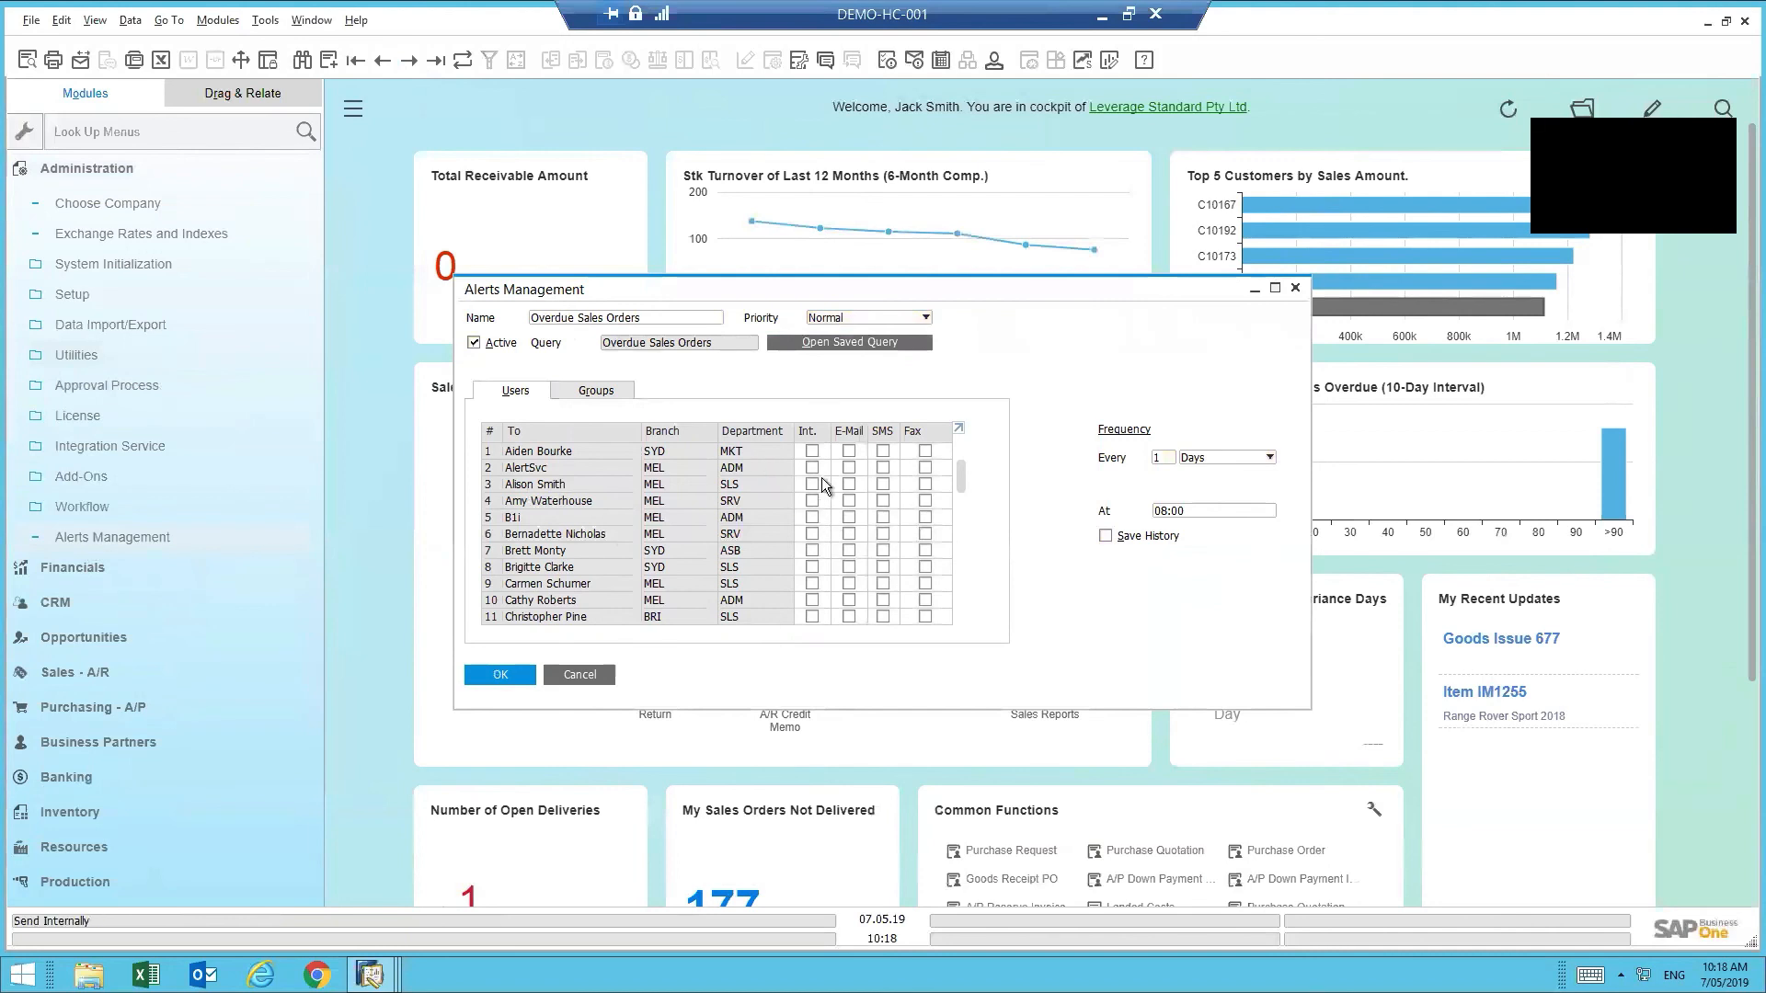
click(598, 391)
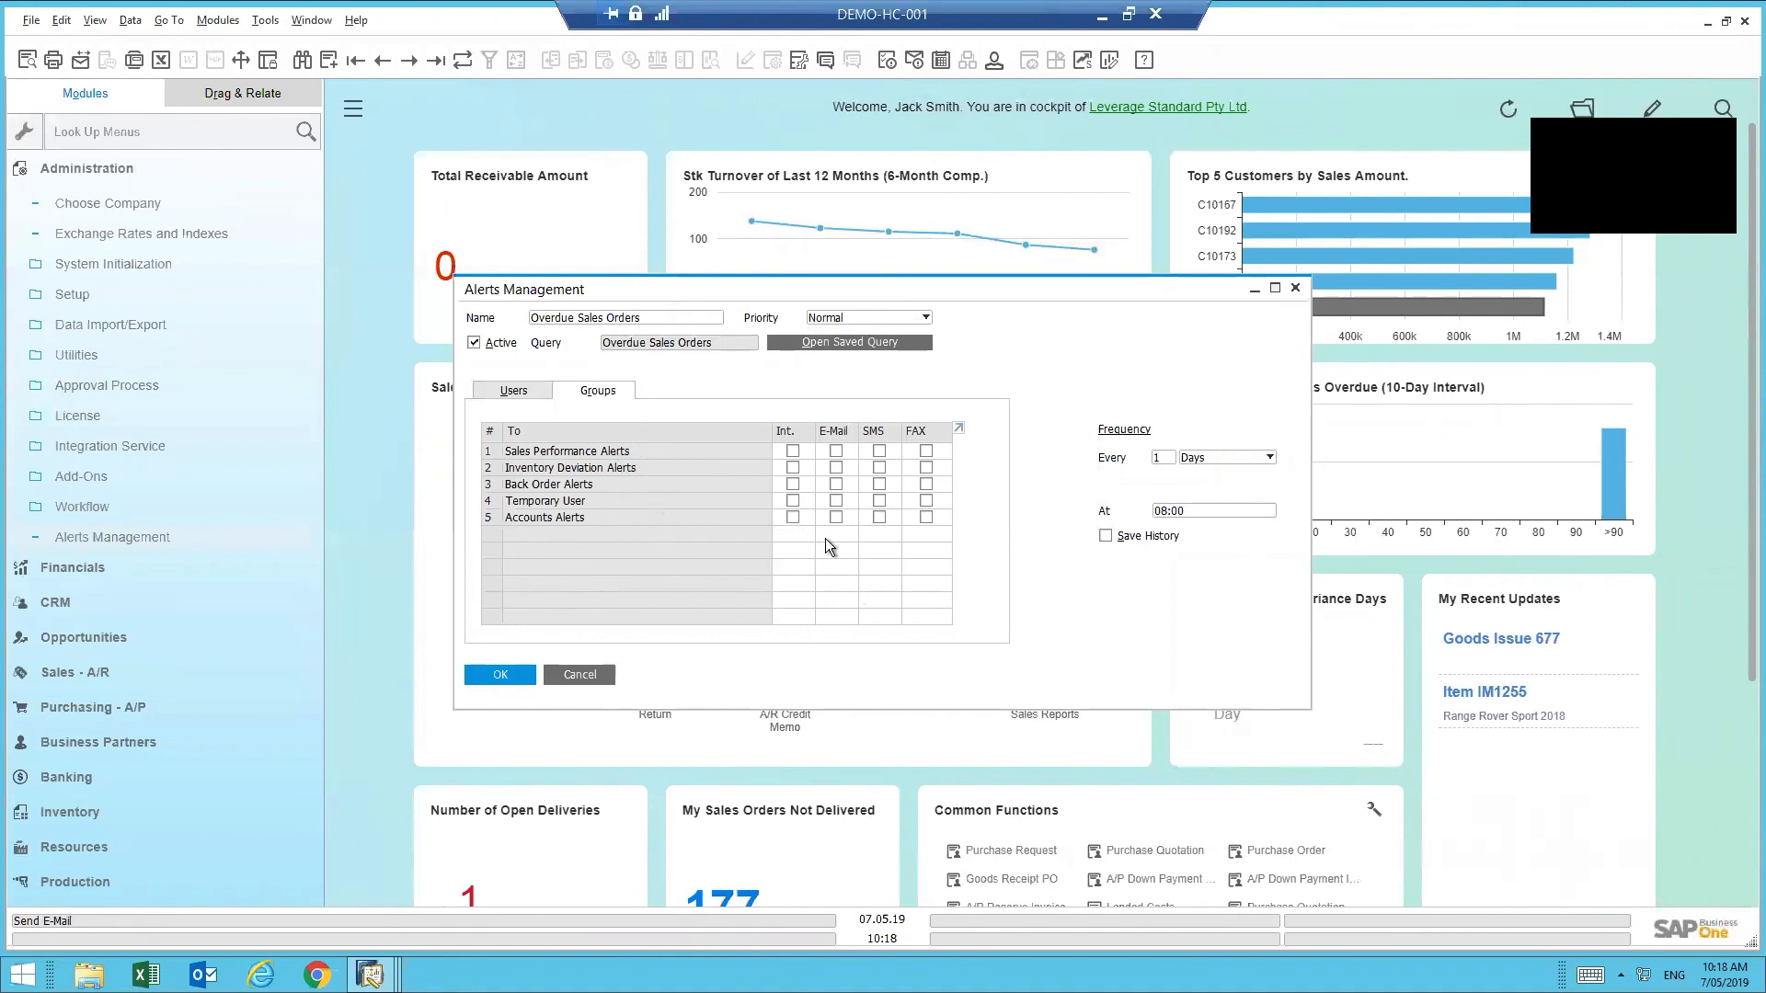
click(579, 678)
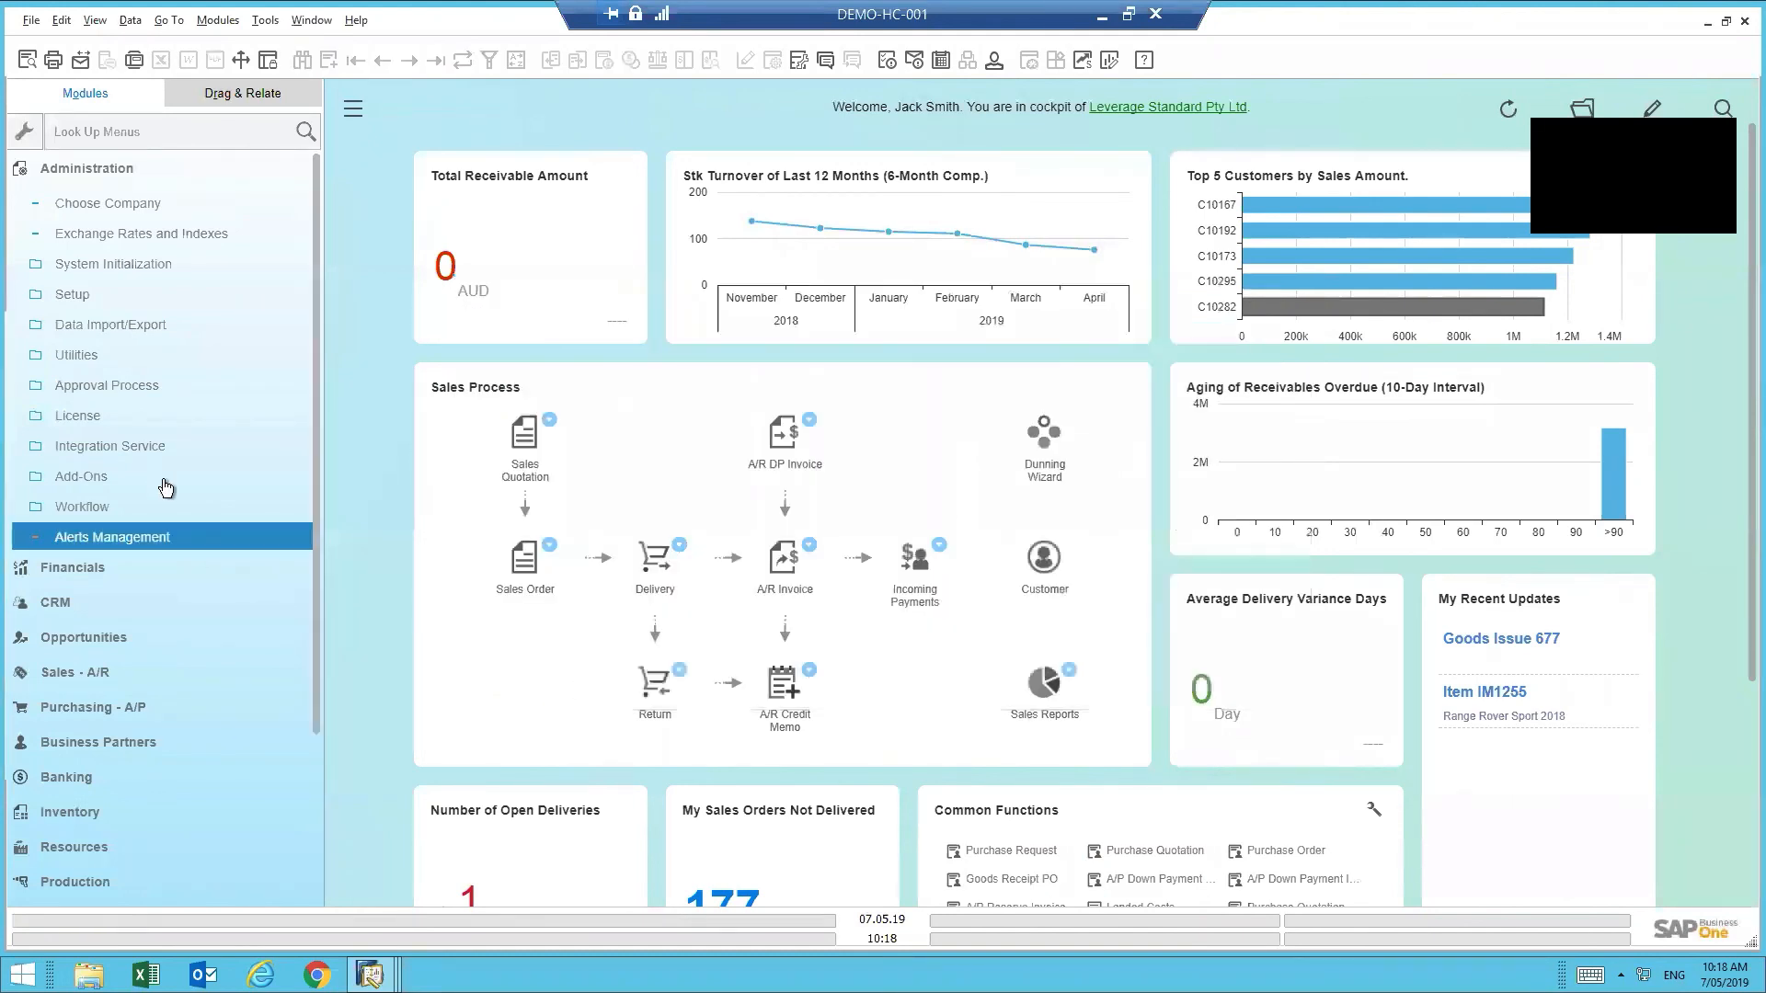
- Open Approval Stages setup under Administration > Approval Process
click(119, 265)
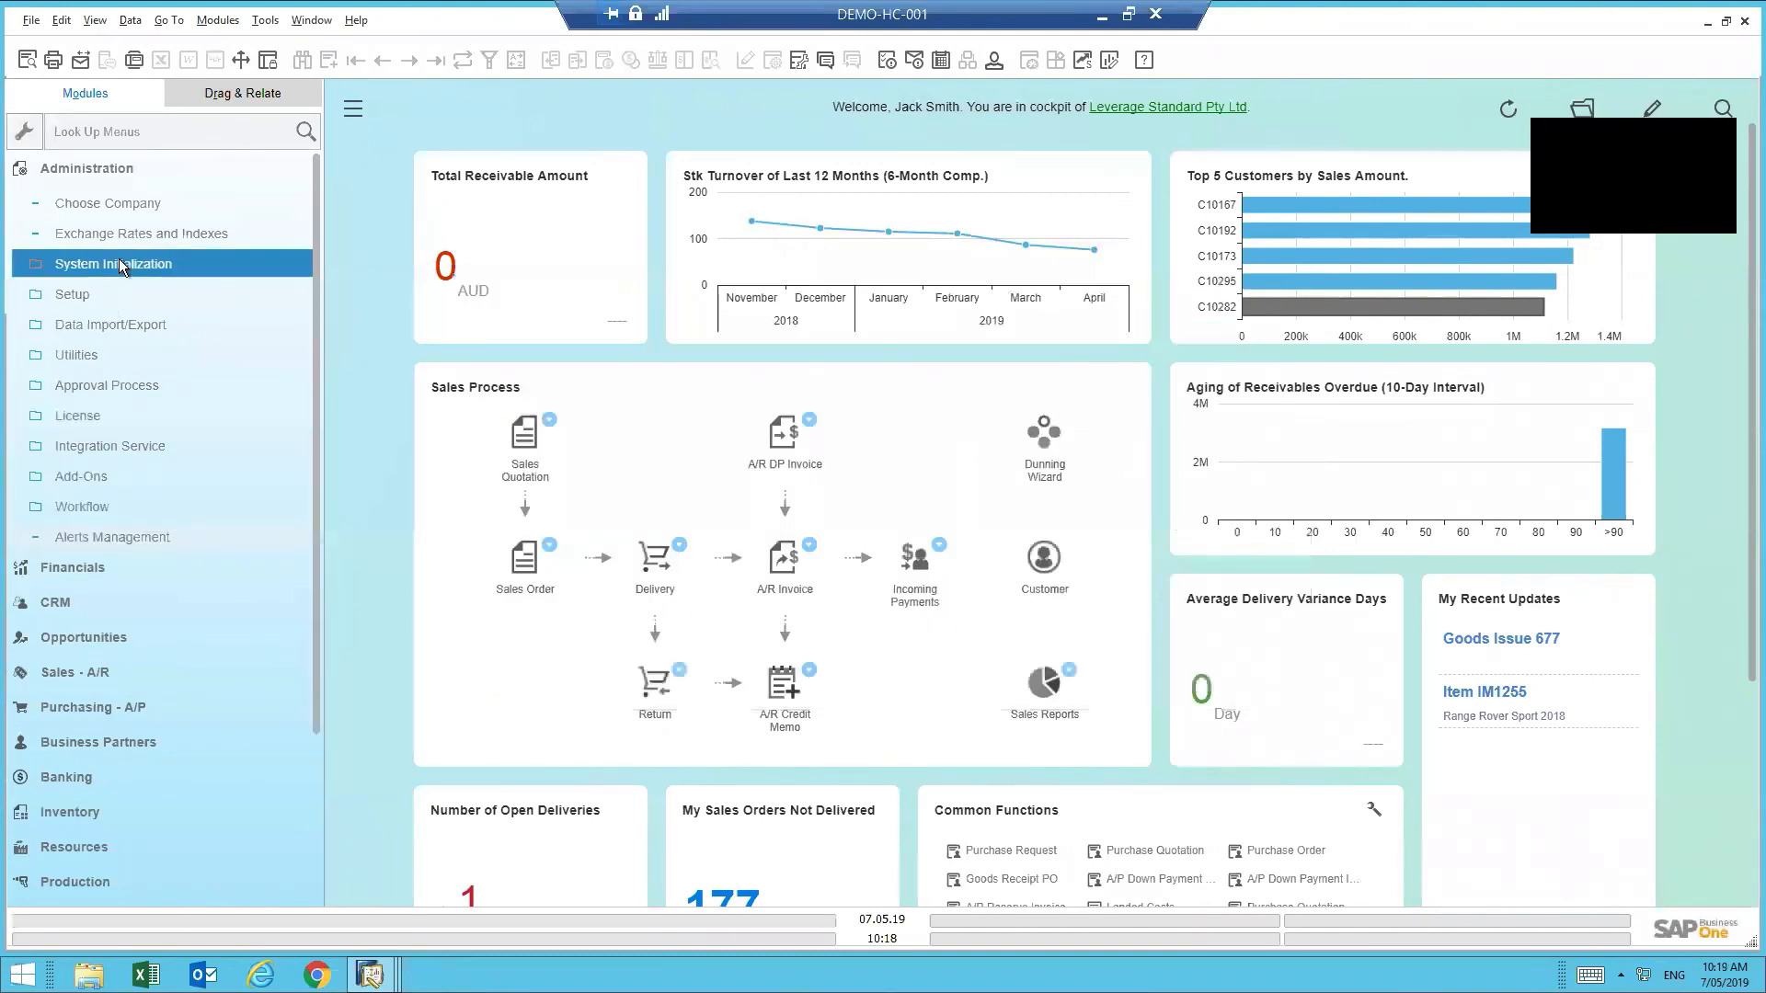
click(129, 387)
click(129, 388)
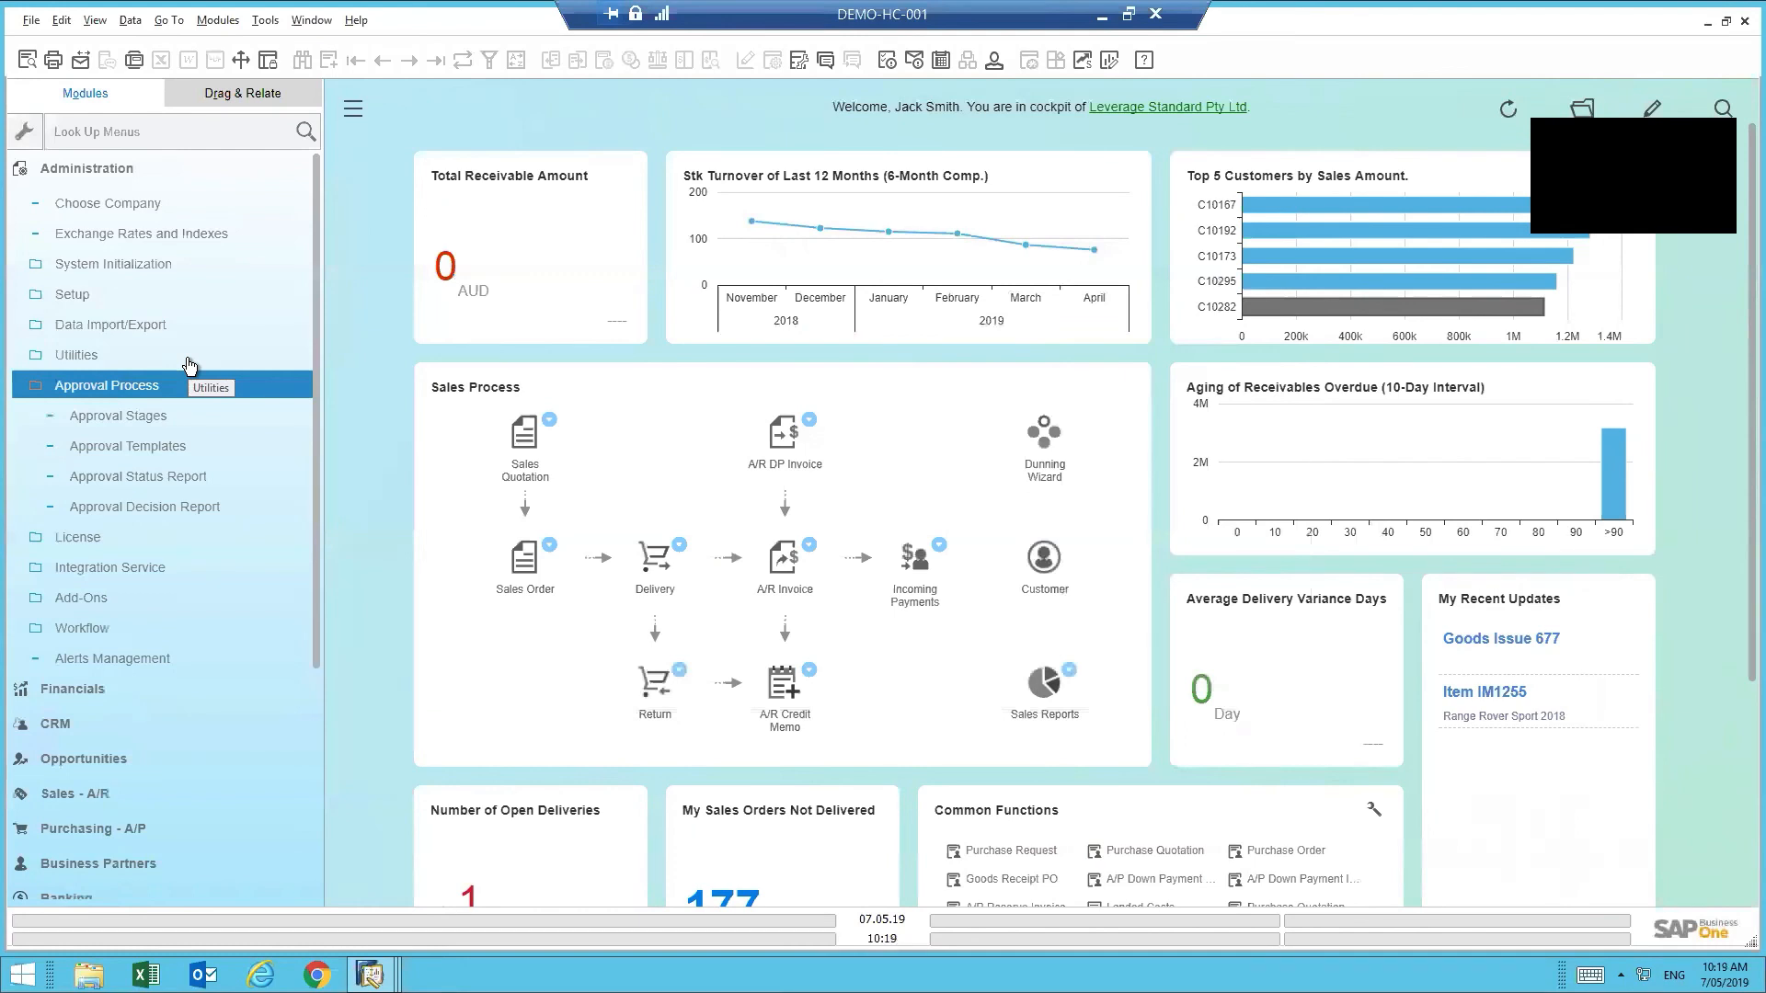
click(157, 420)
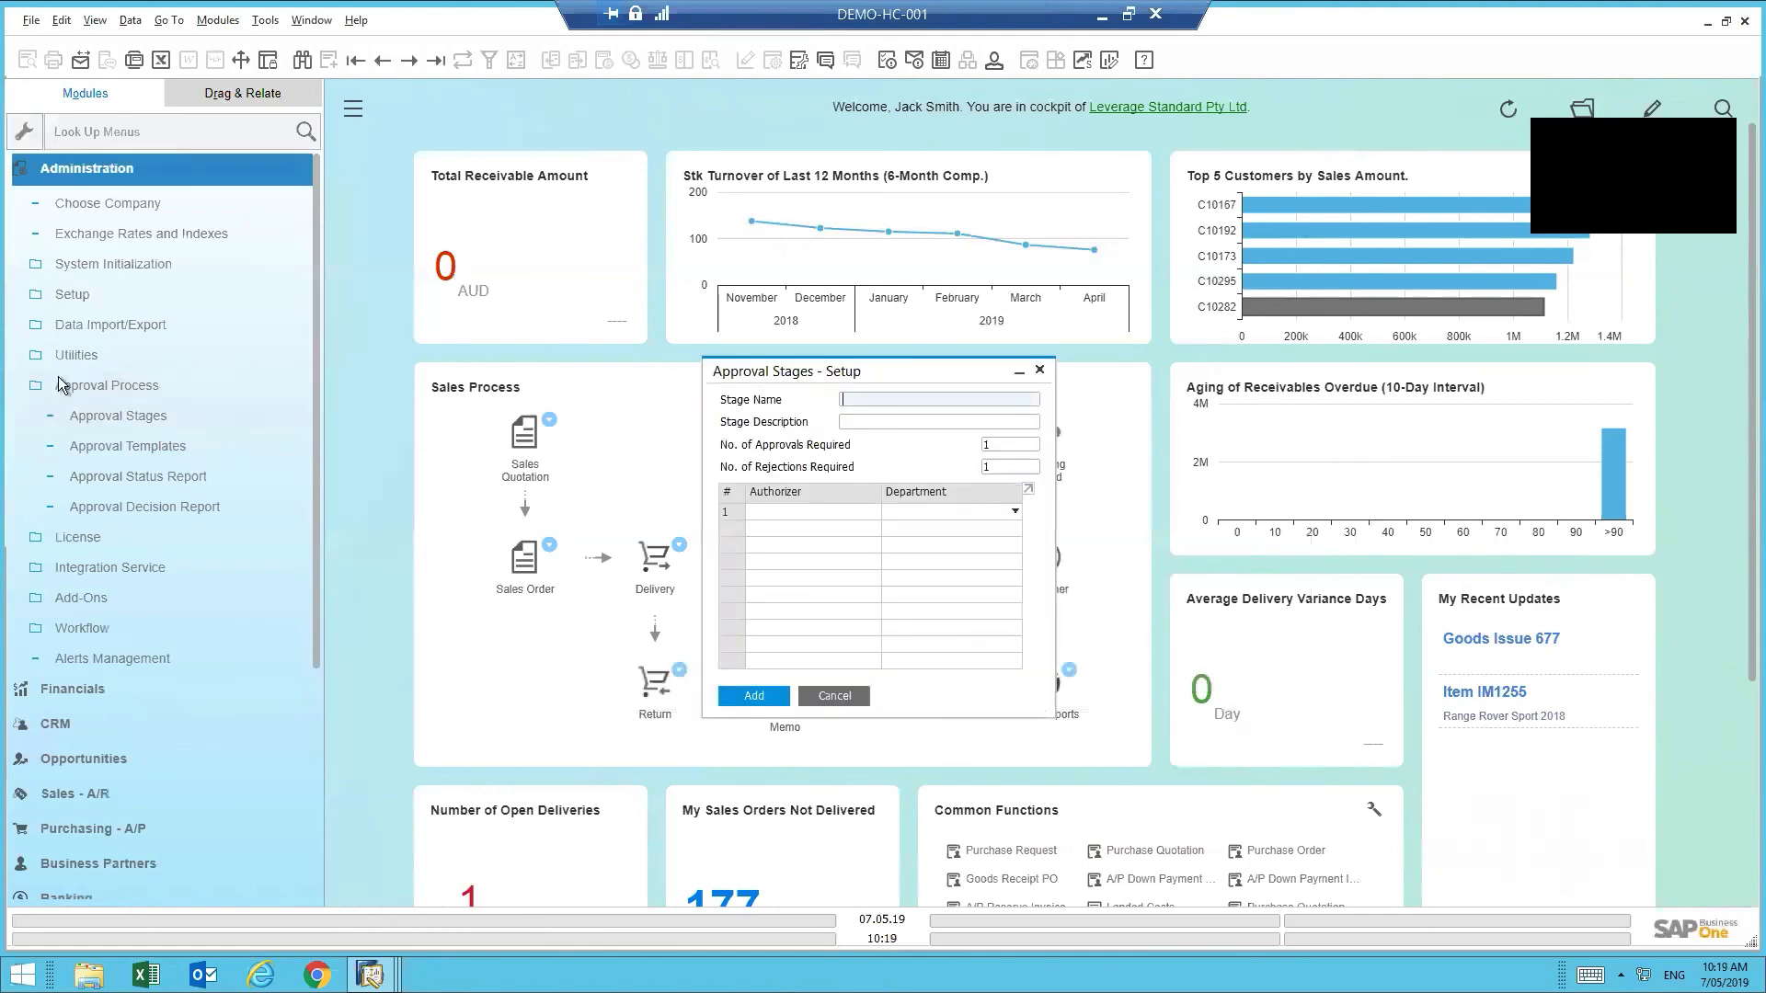
click(103, 389)
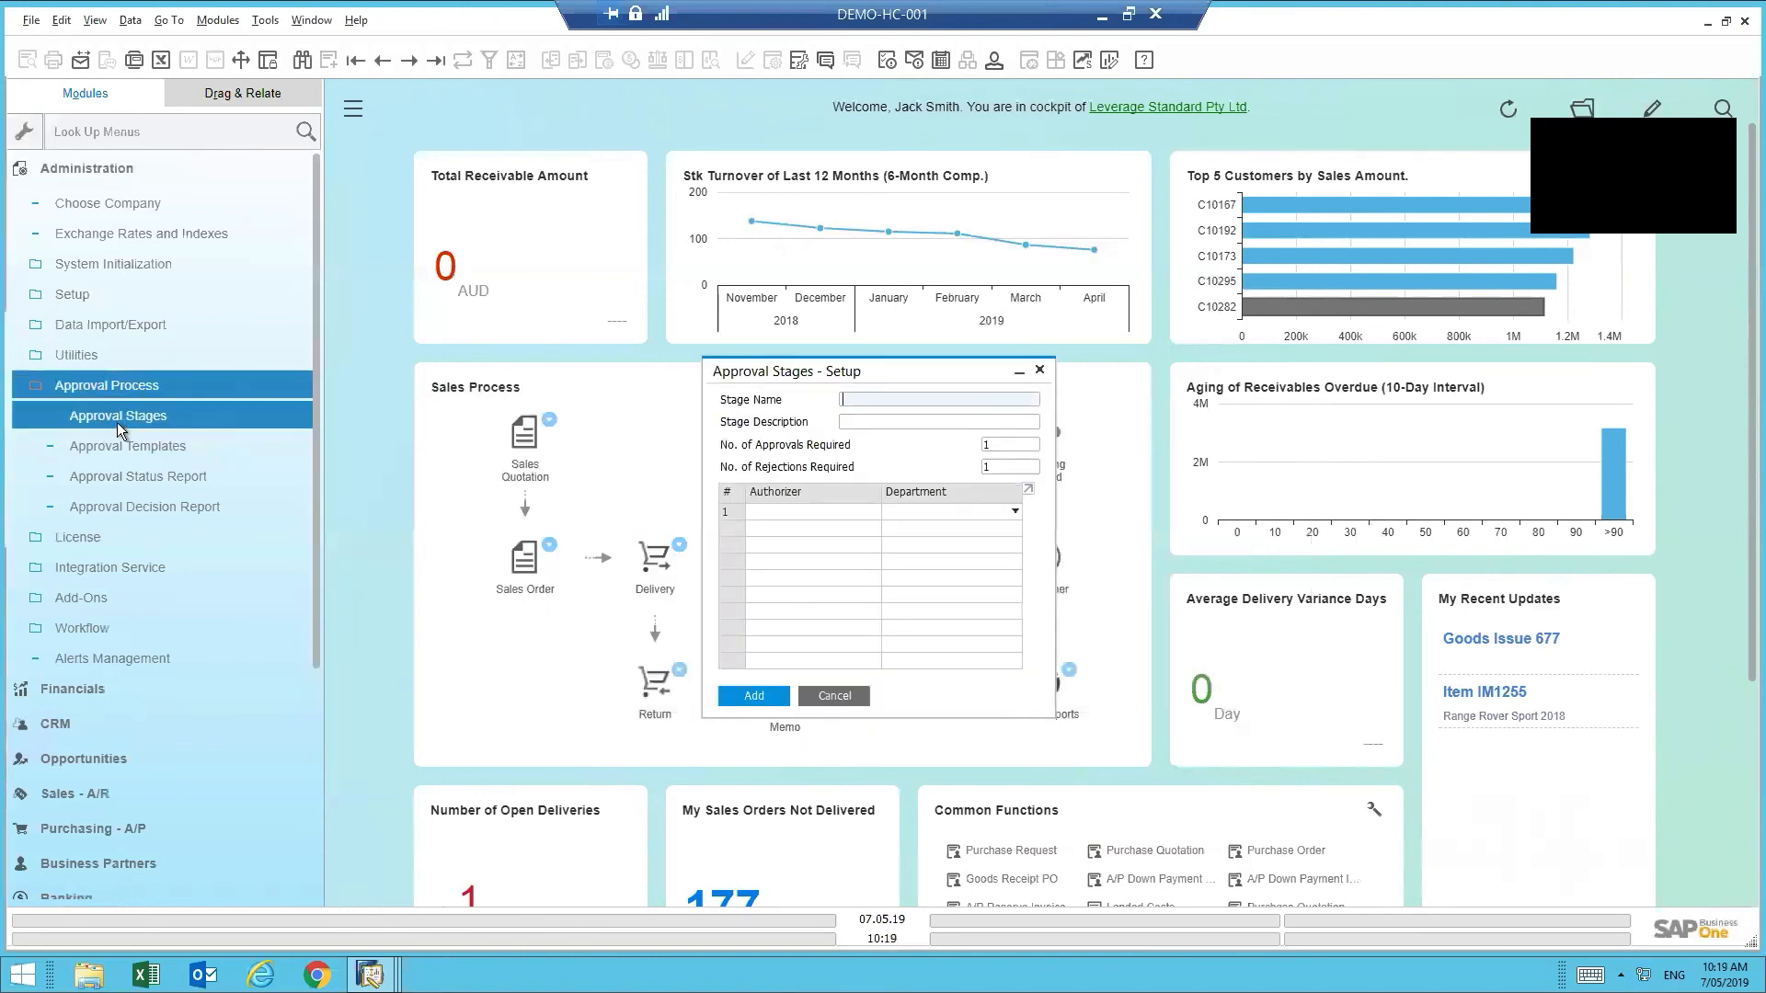
click(125, 422)
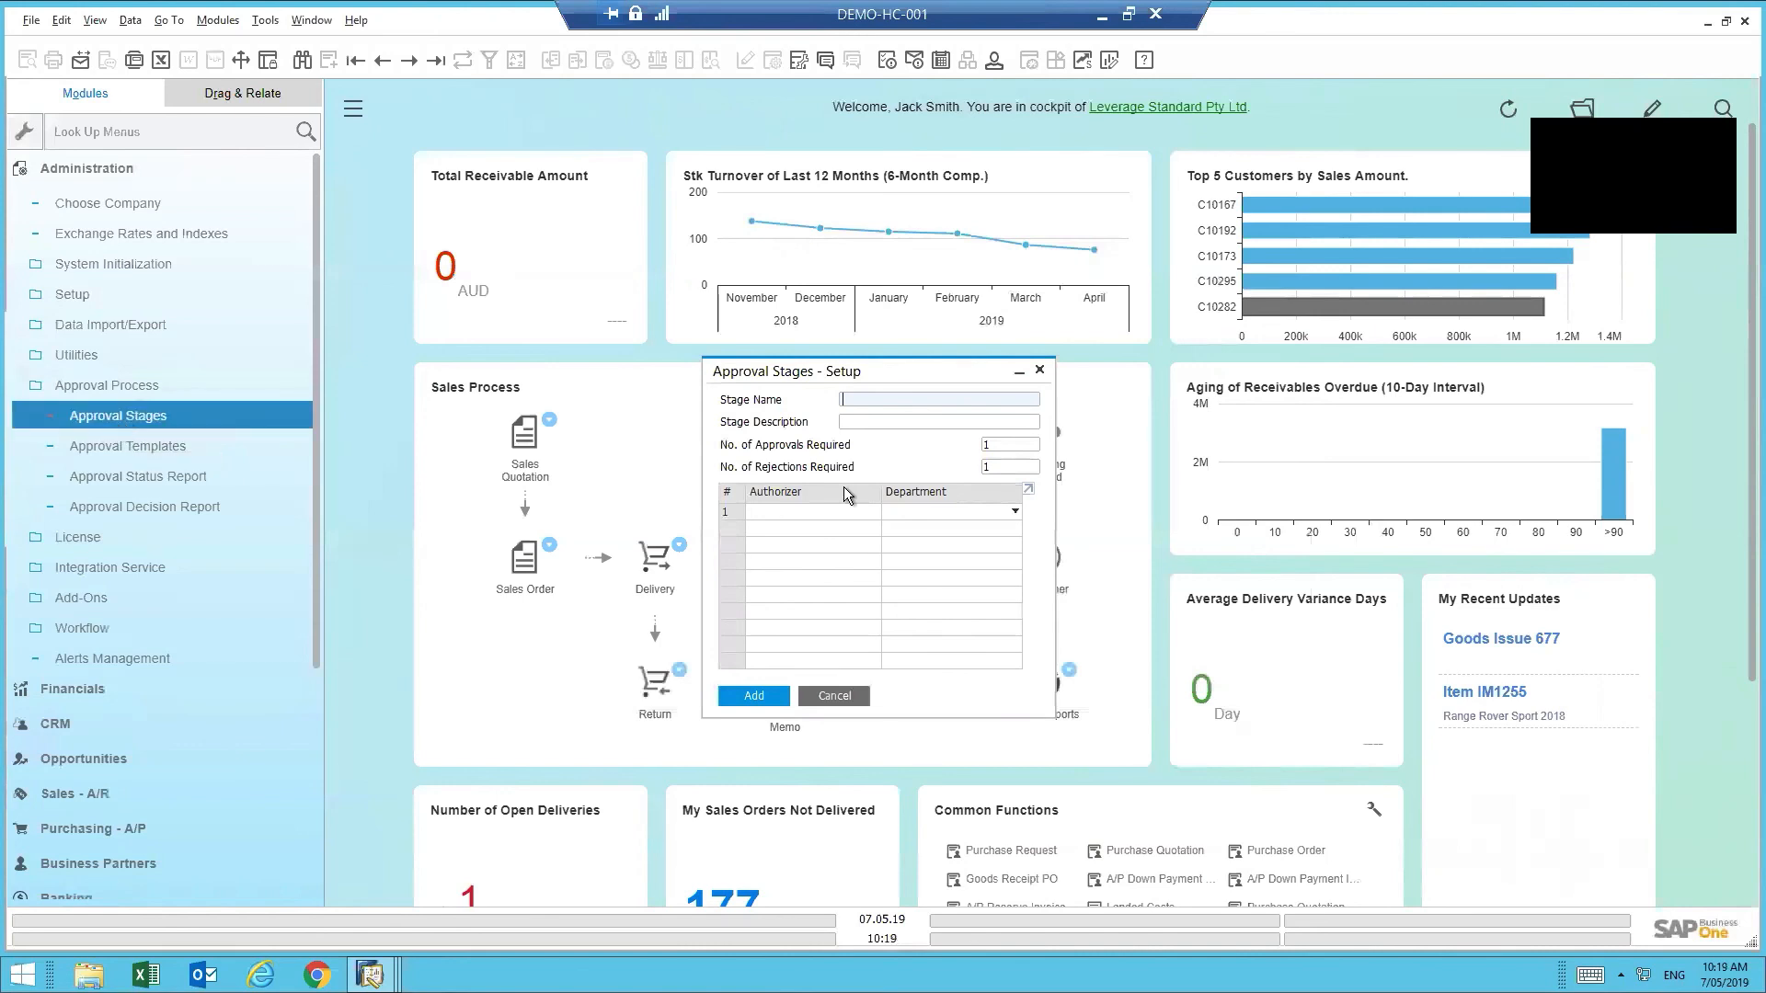
- Add a sixth authorizer to the Exec stage, discard after the rejected update, then open Approval Templates
click(412, 62)
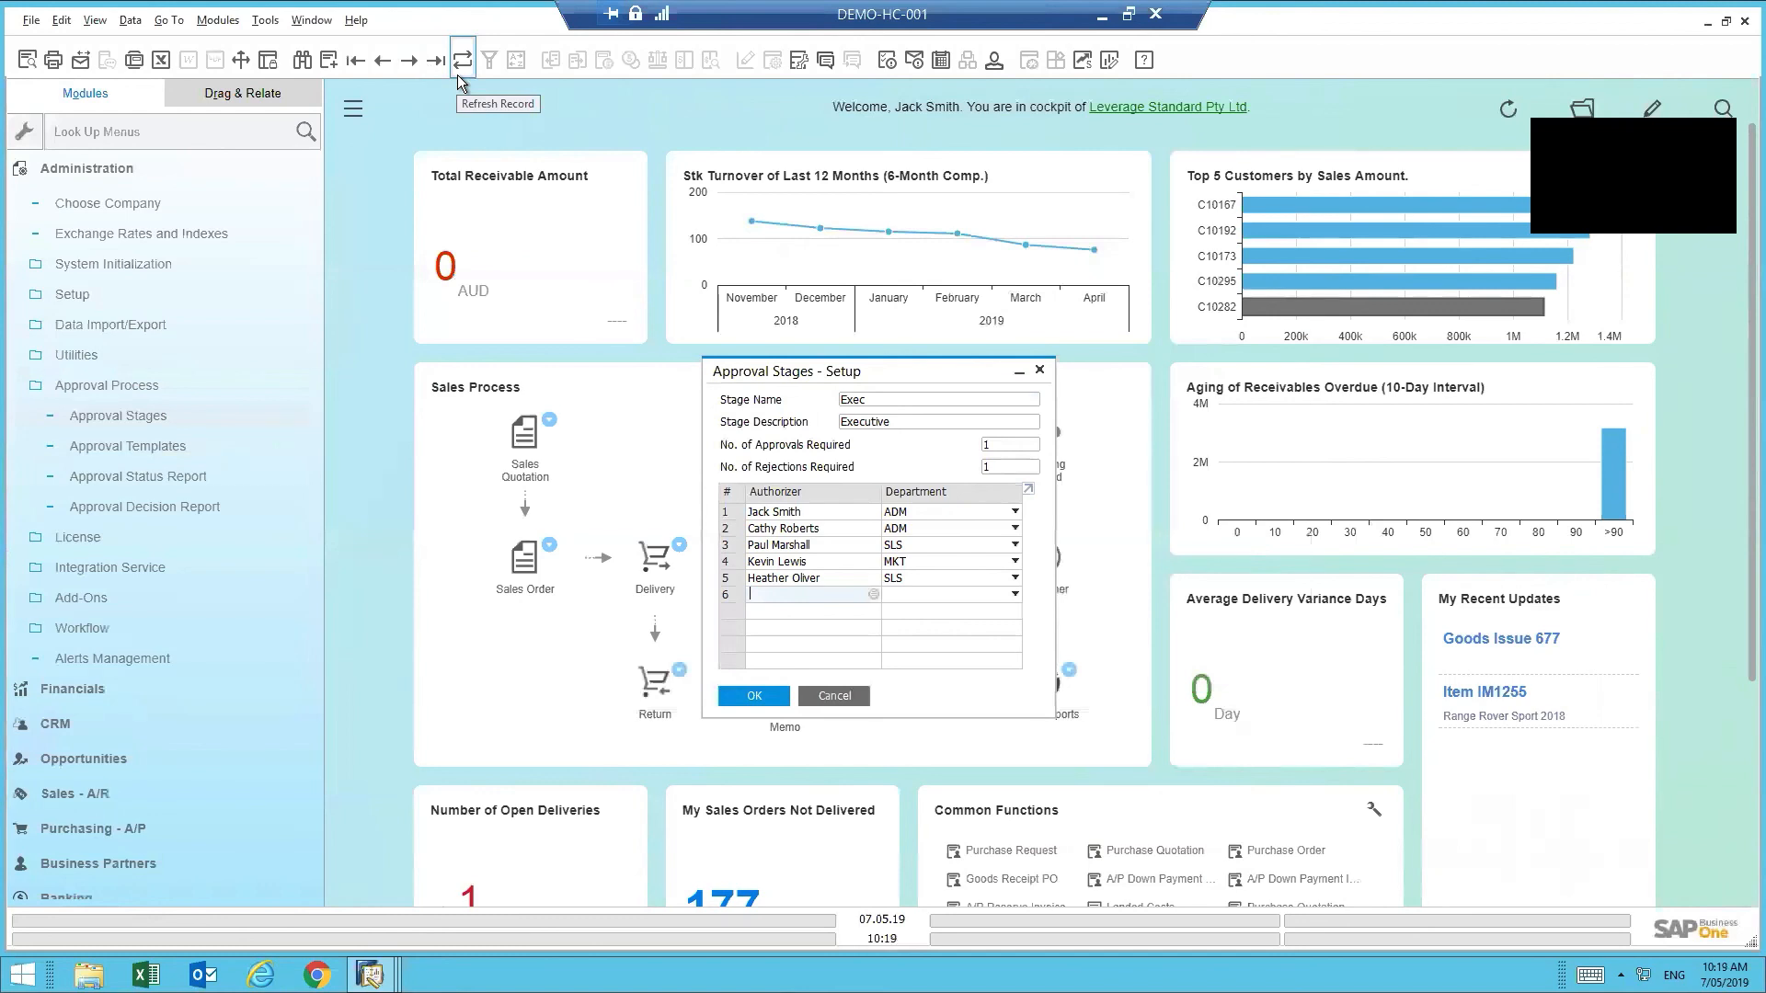
click(874, 594)
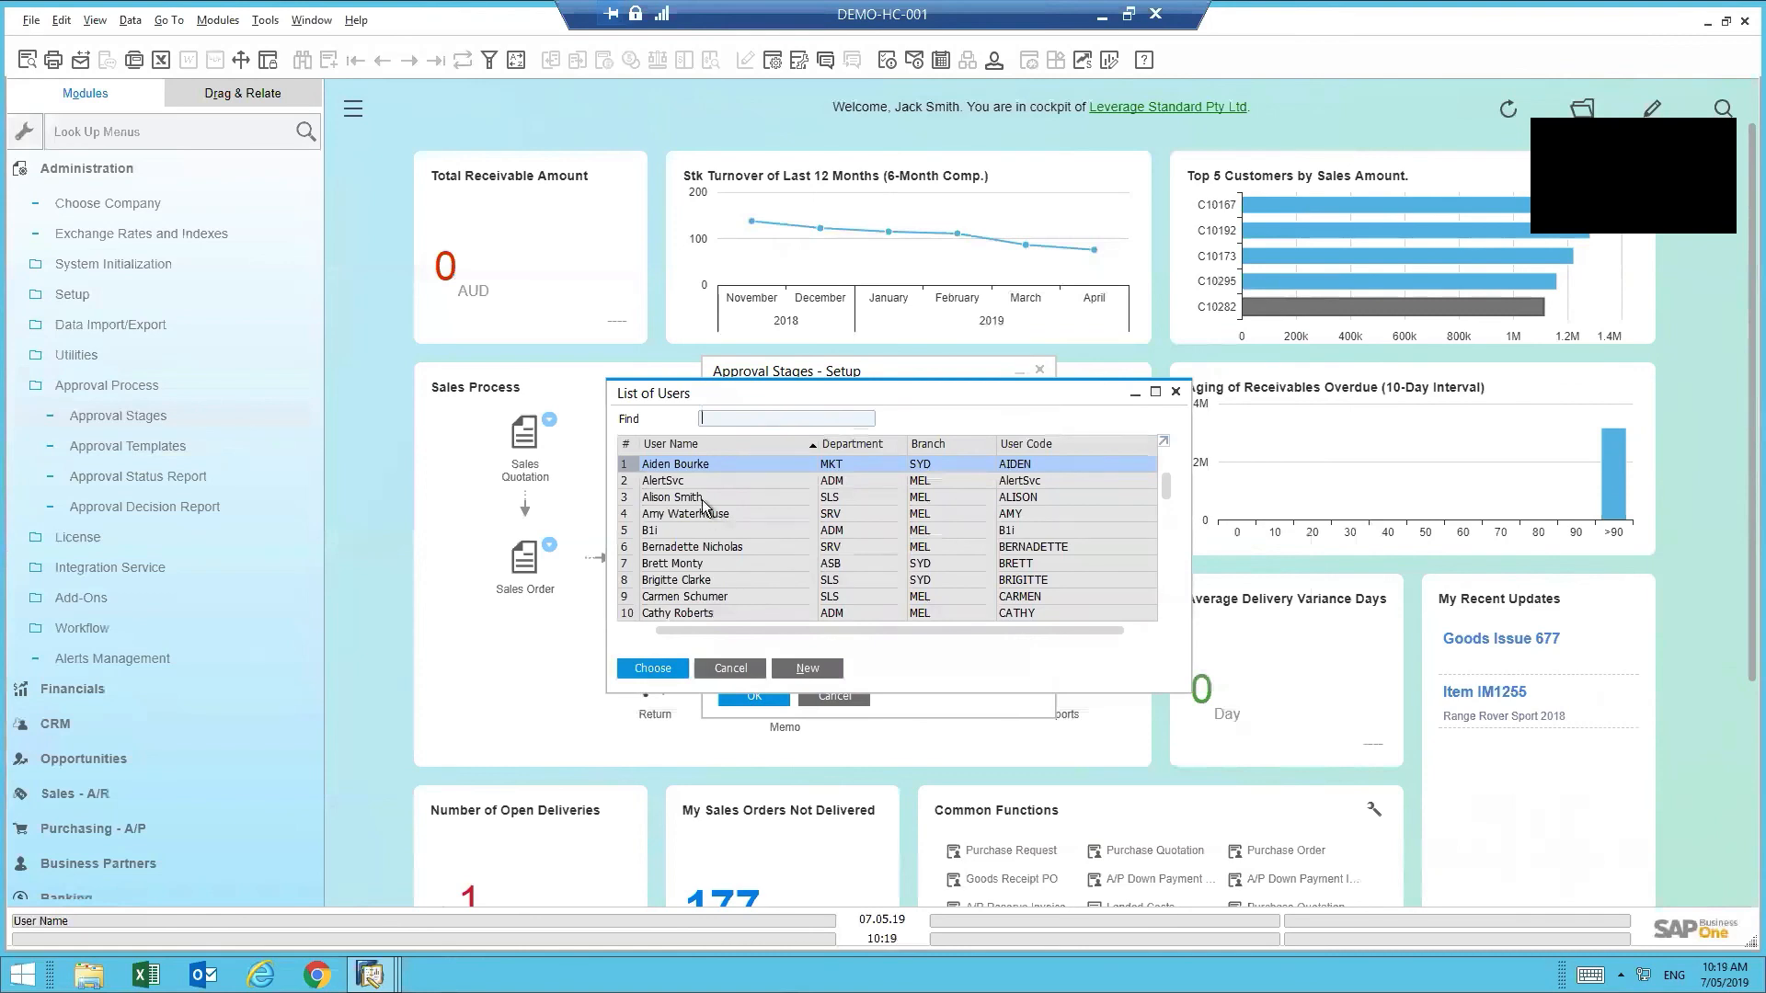
double_click(704, 505)
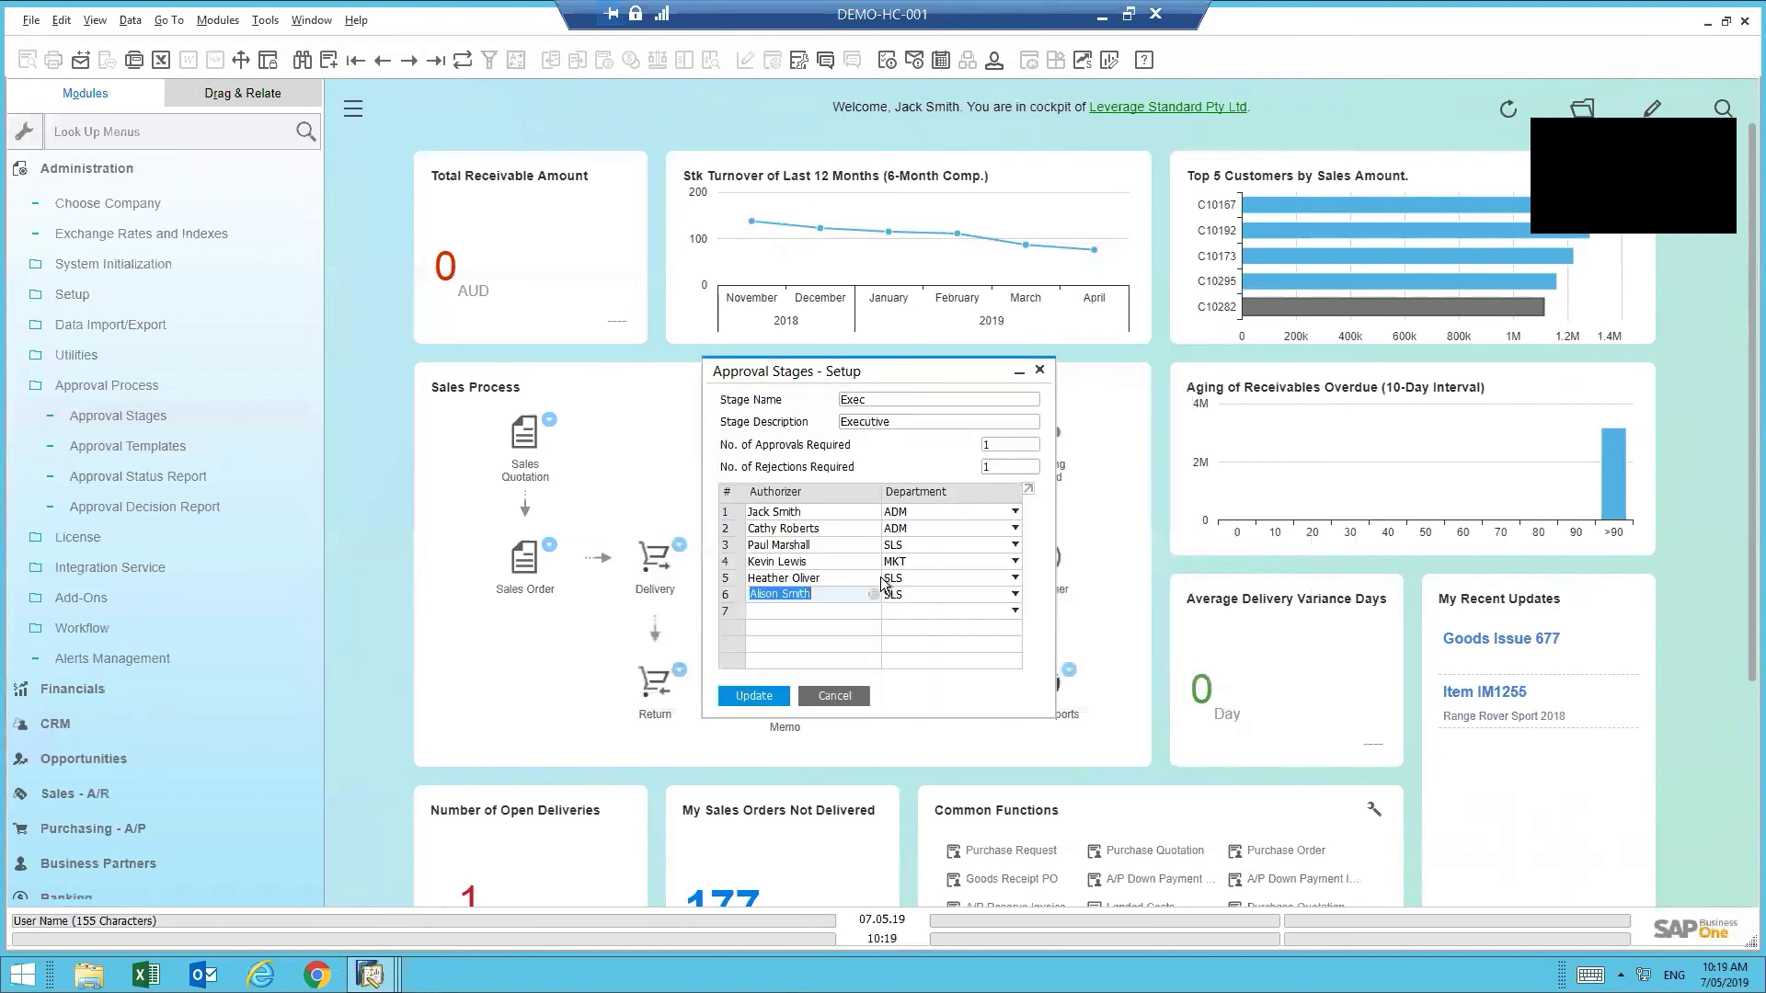
click(769, 693)
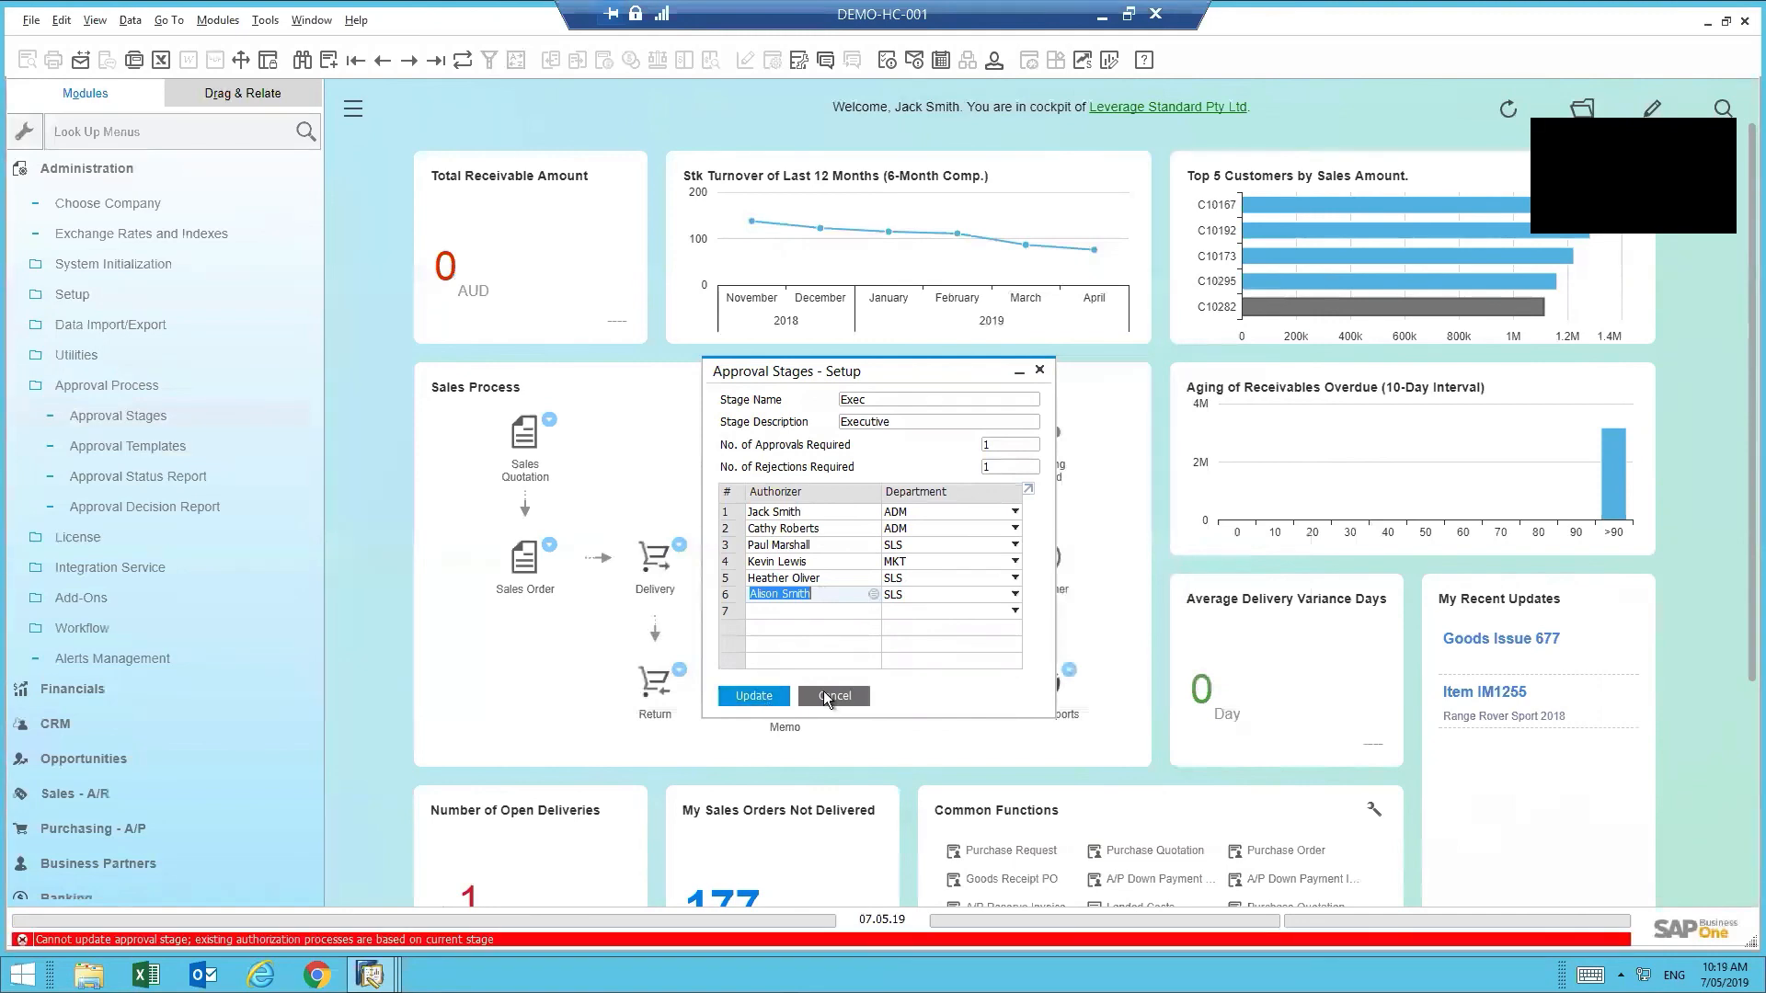
click(824, 696)
click(146, 445)
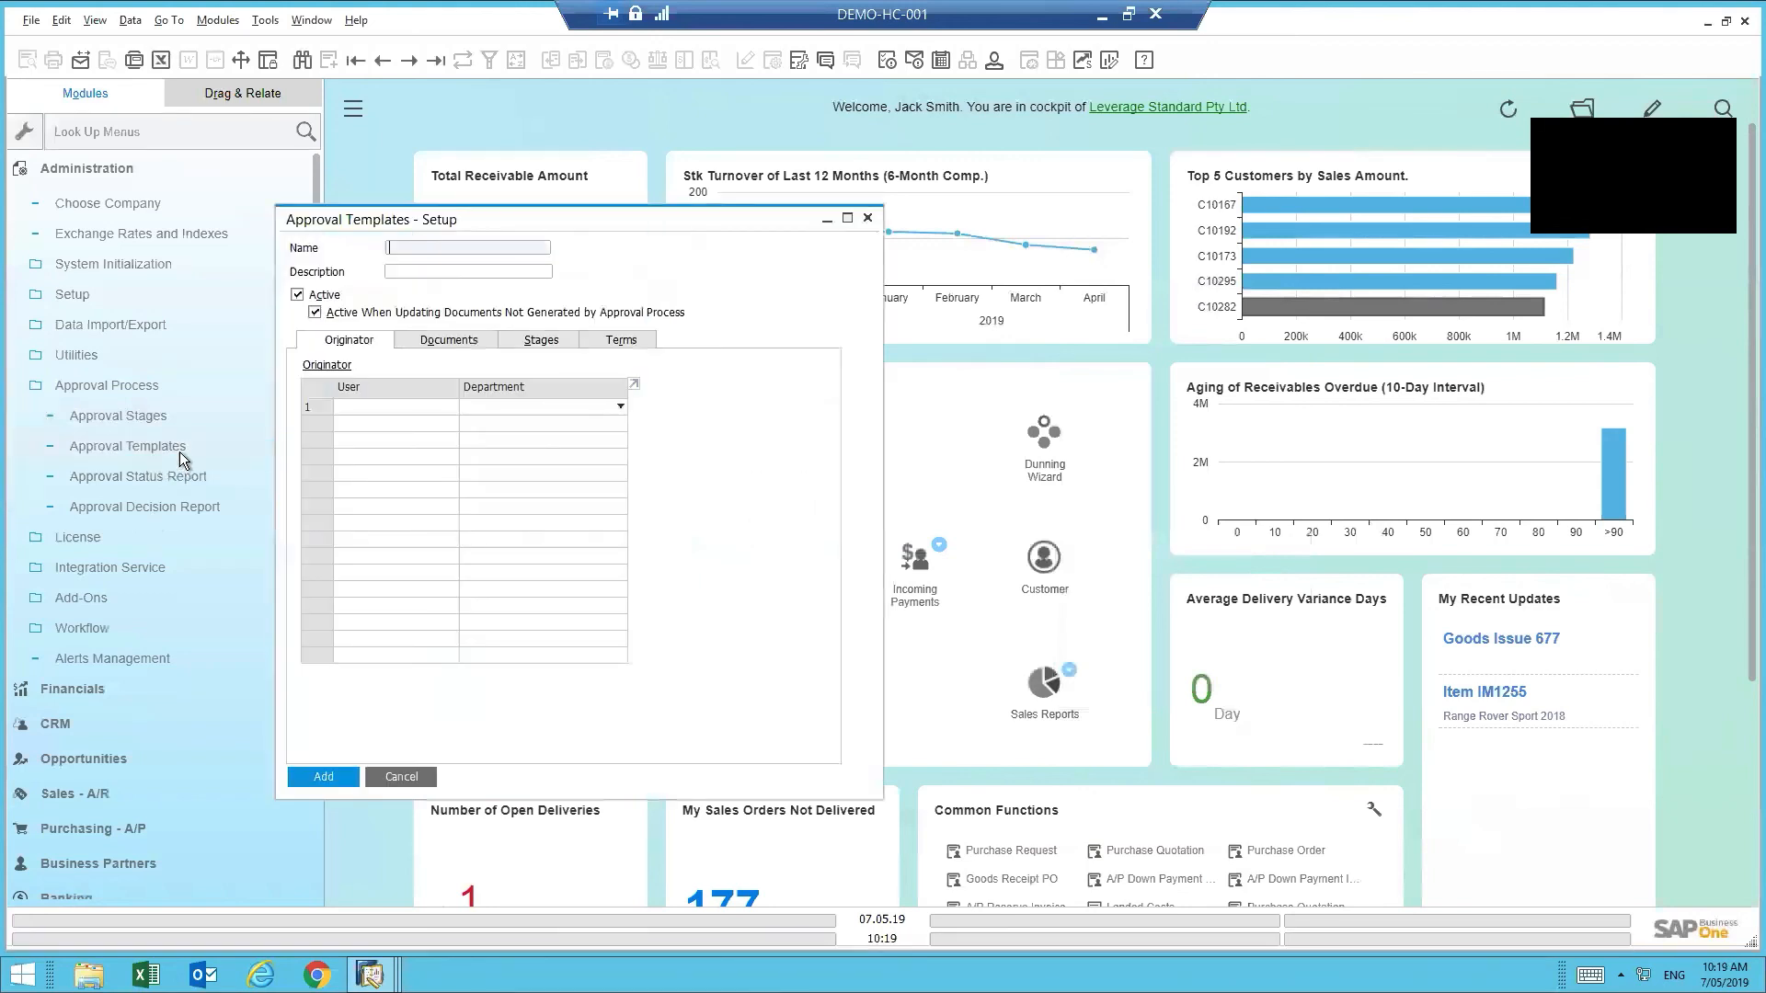
- Browse the approval templates from POExec to SO below 5pc GP
click(179, 450)
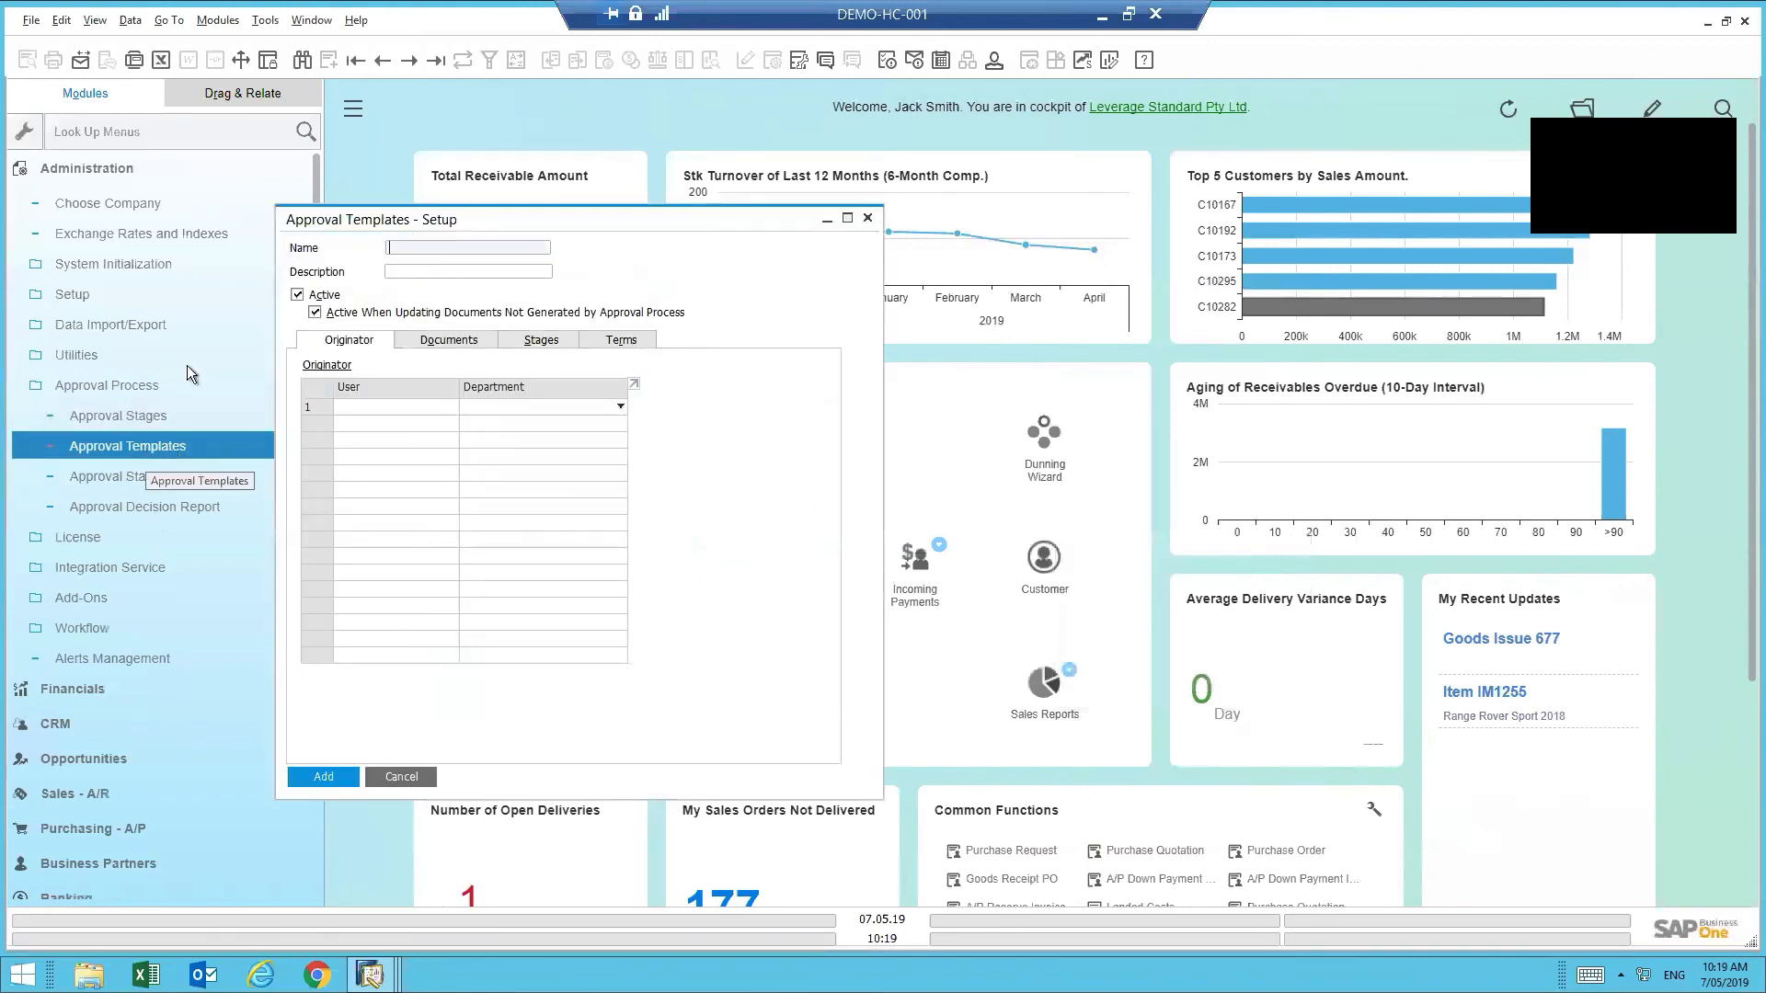
click(408, 60)
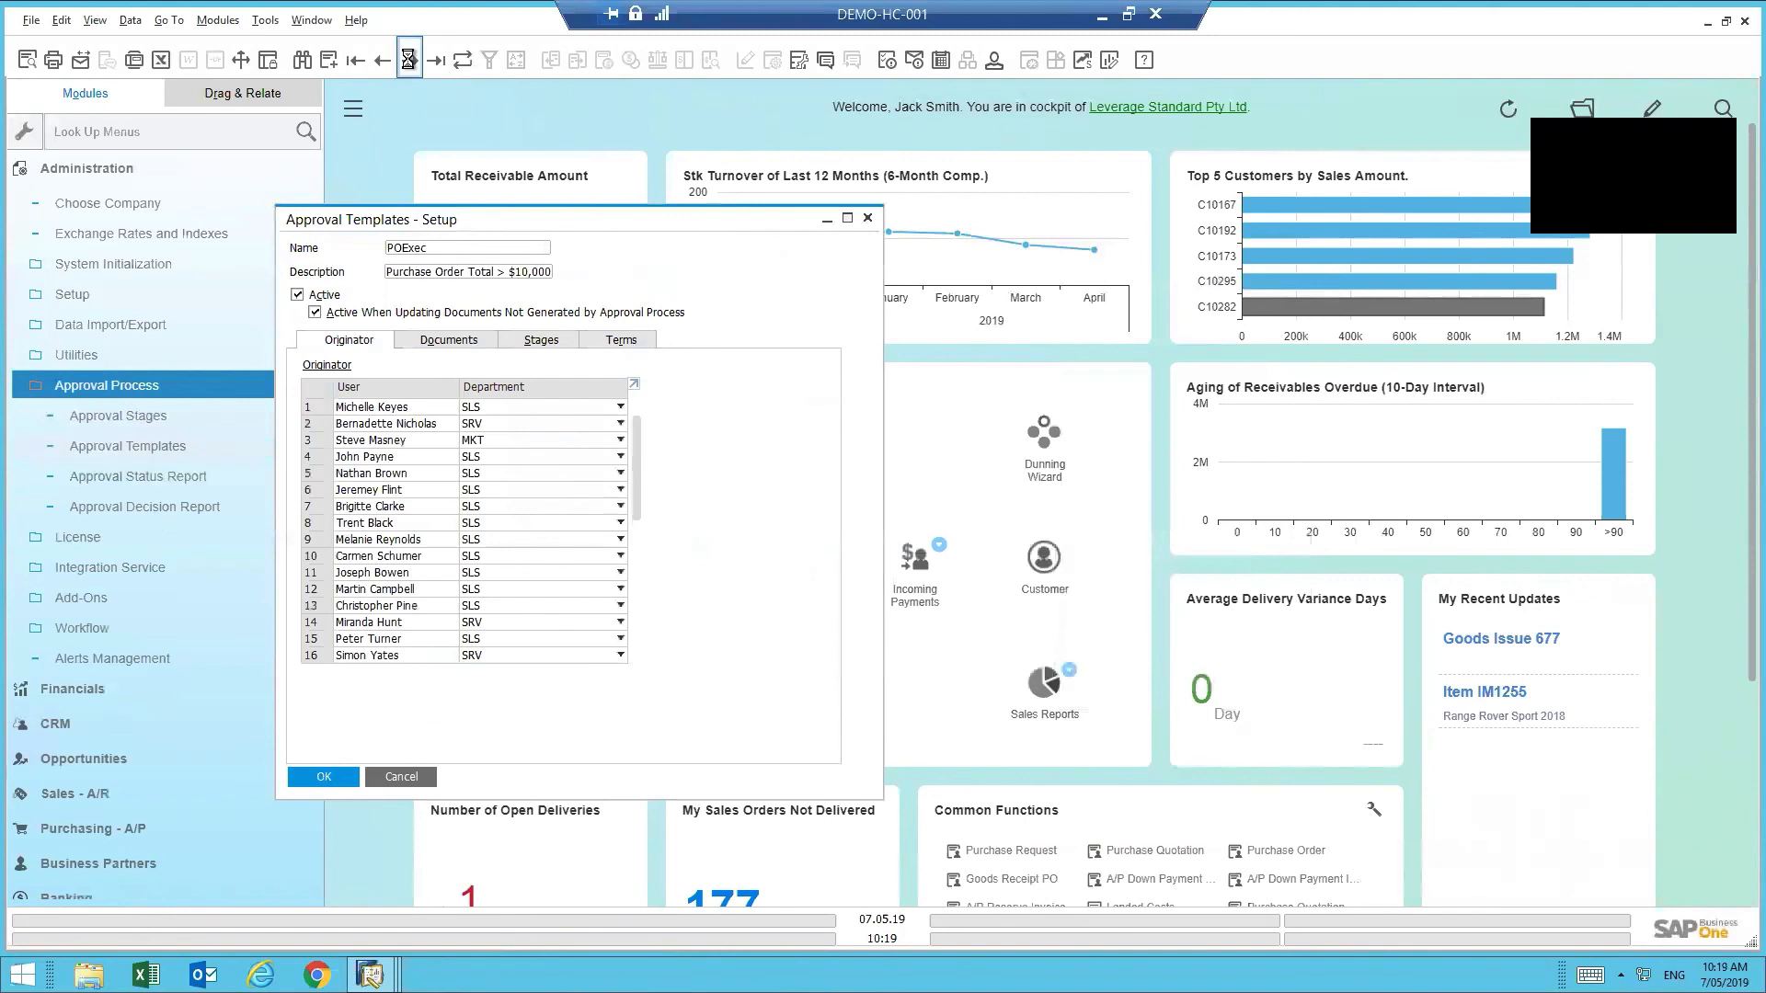
click(408, 60)
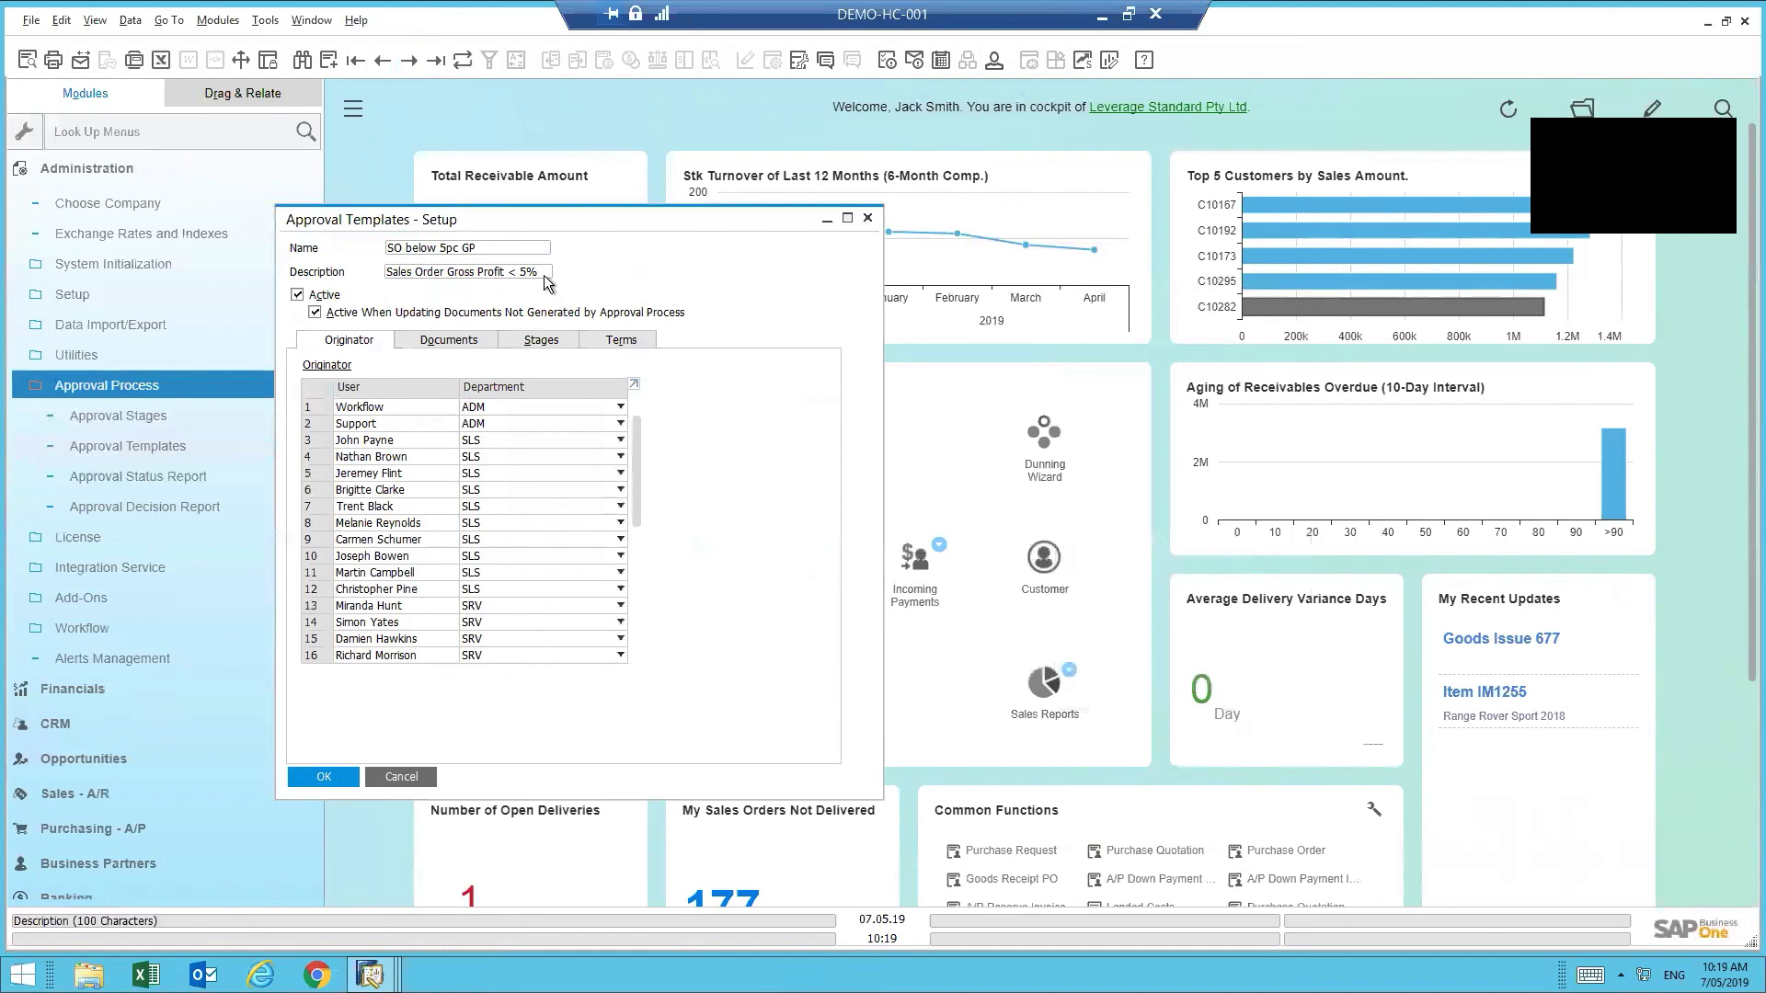
- Review the SO below 5pc GP originators and the List of Users without choosing anyone, then close without saving
drag(635, 431, 625, 644)
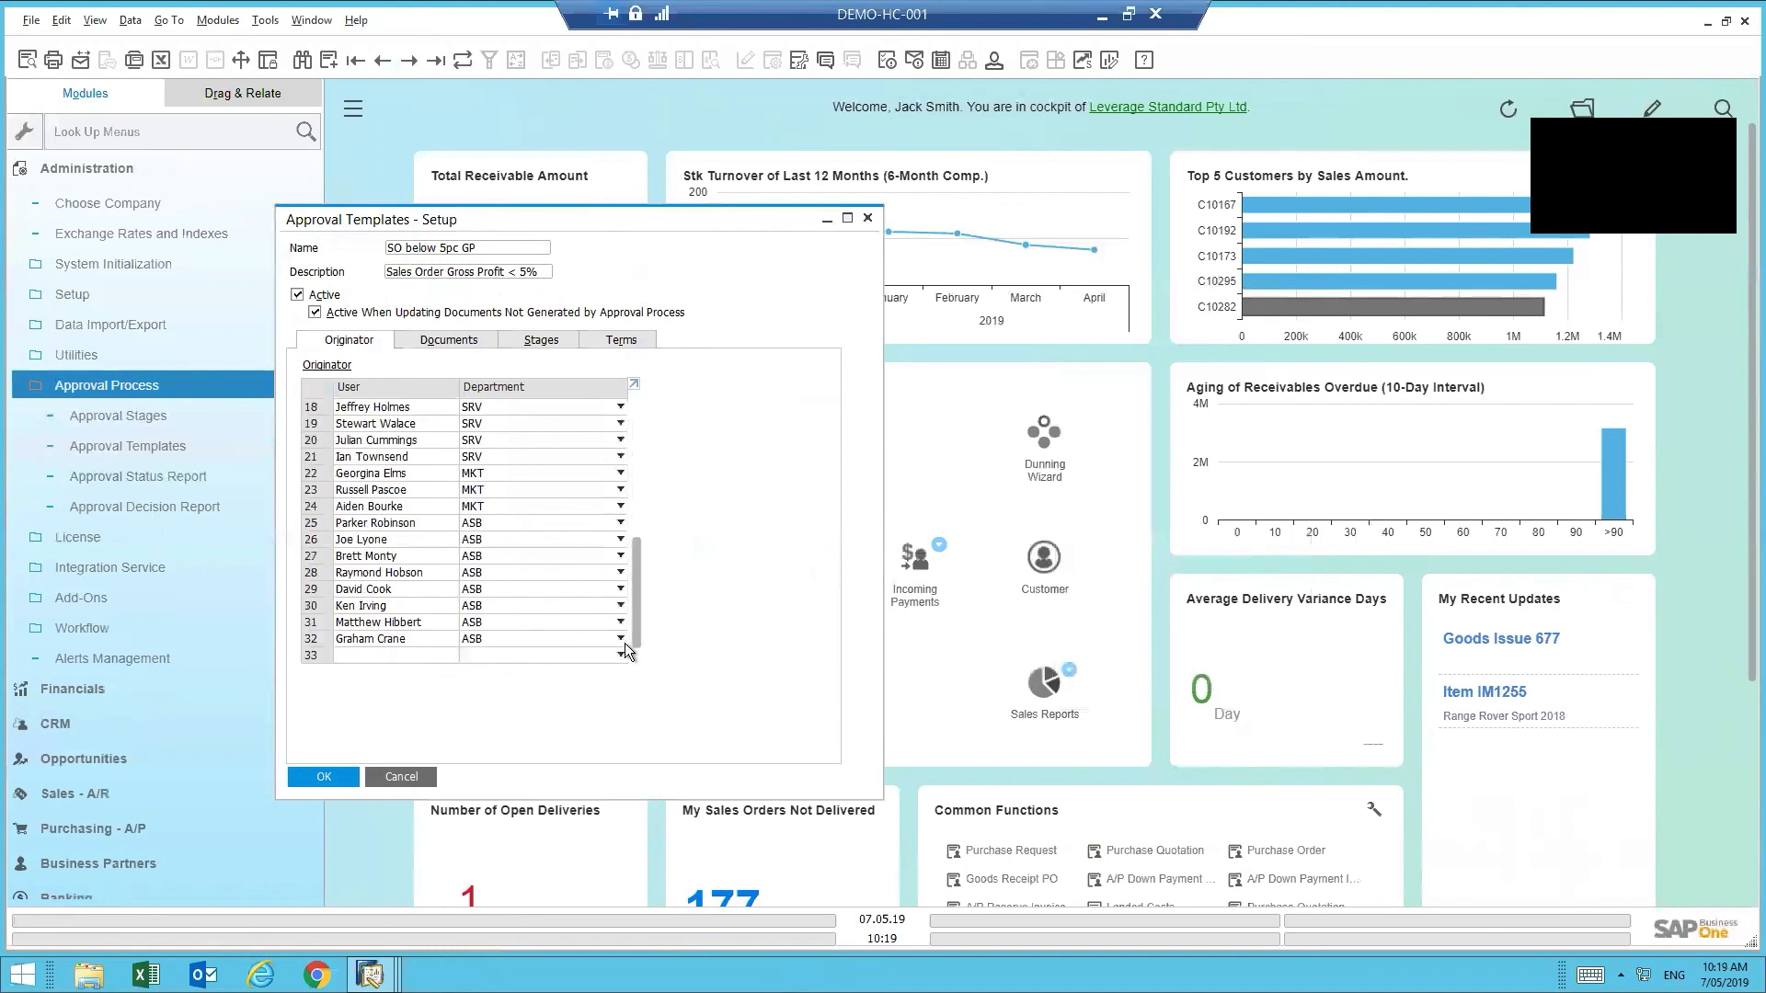
click(413, 655)
click(451, 656)
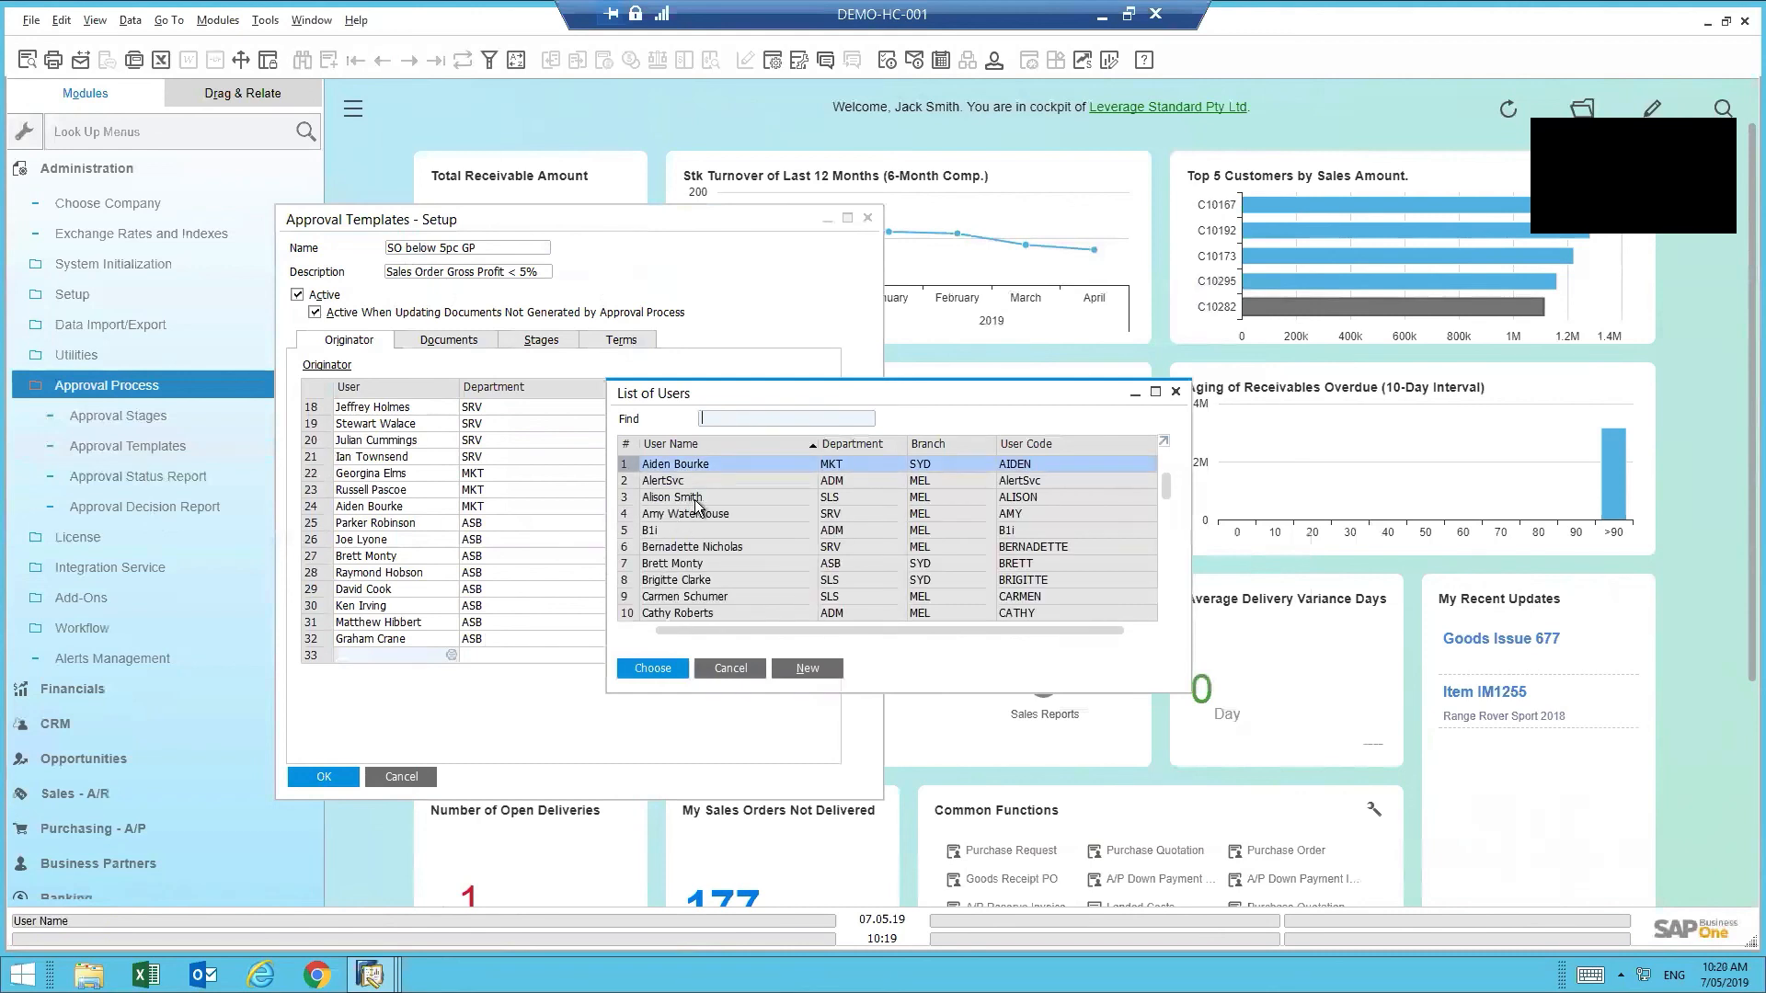
click(742, 668)
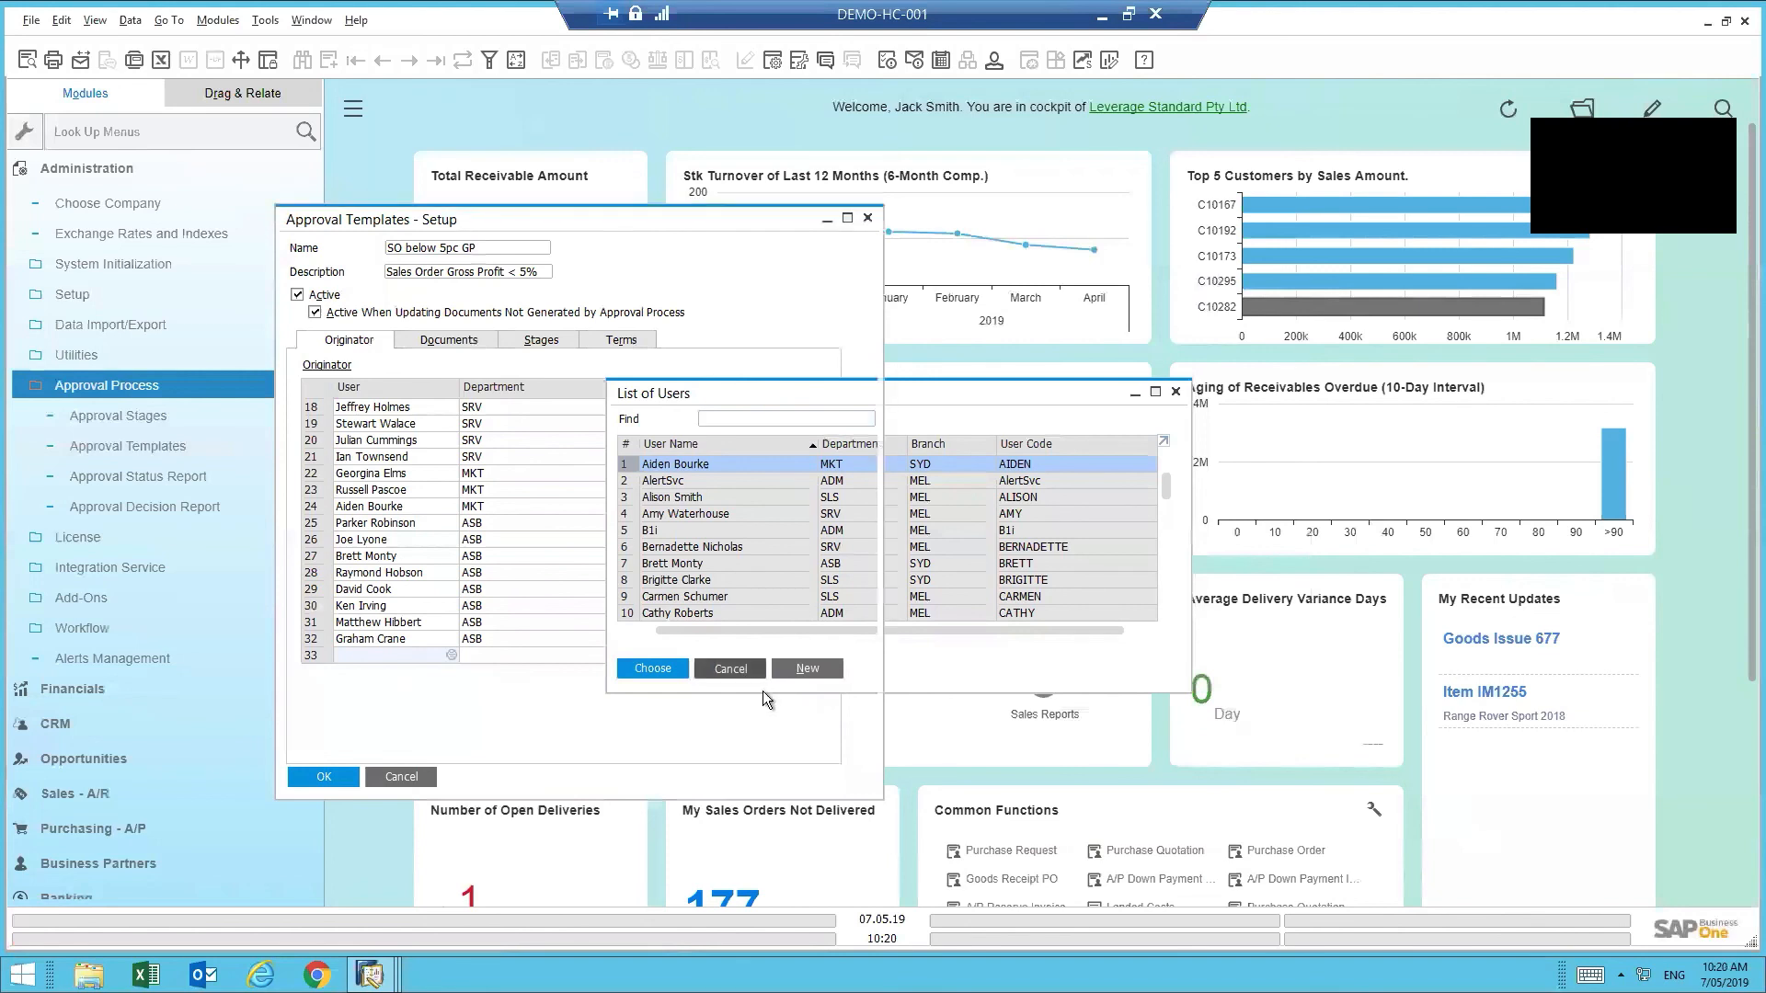
click(408, 778)
- Collapse Administration, minimize the remote session, and advance the slide show to the Leverage Technologies closing slide
click(142, 385)
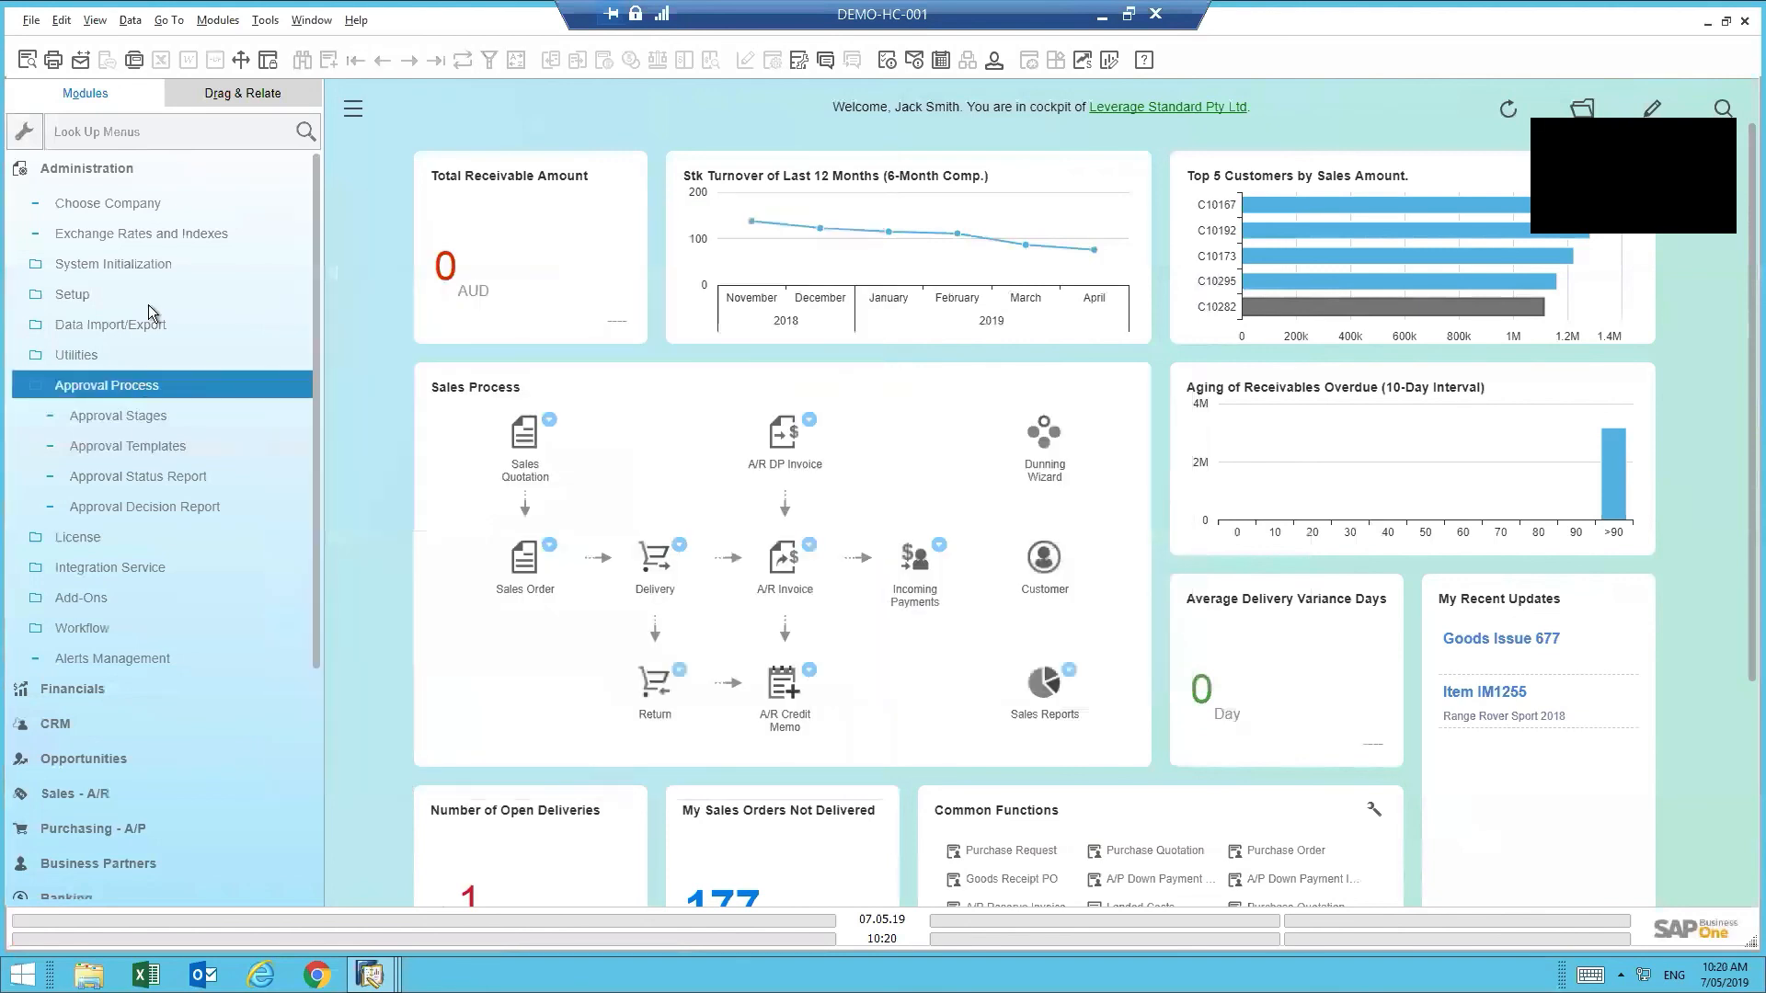
click(138, 168)
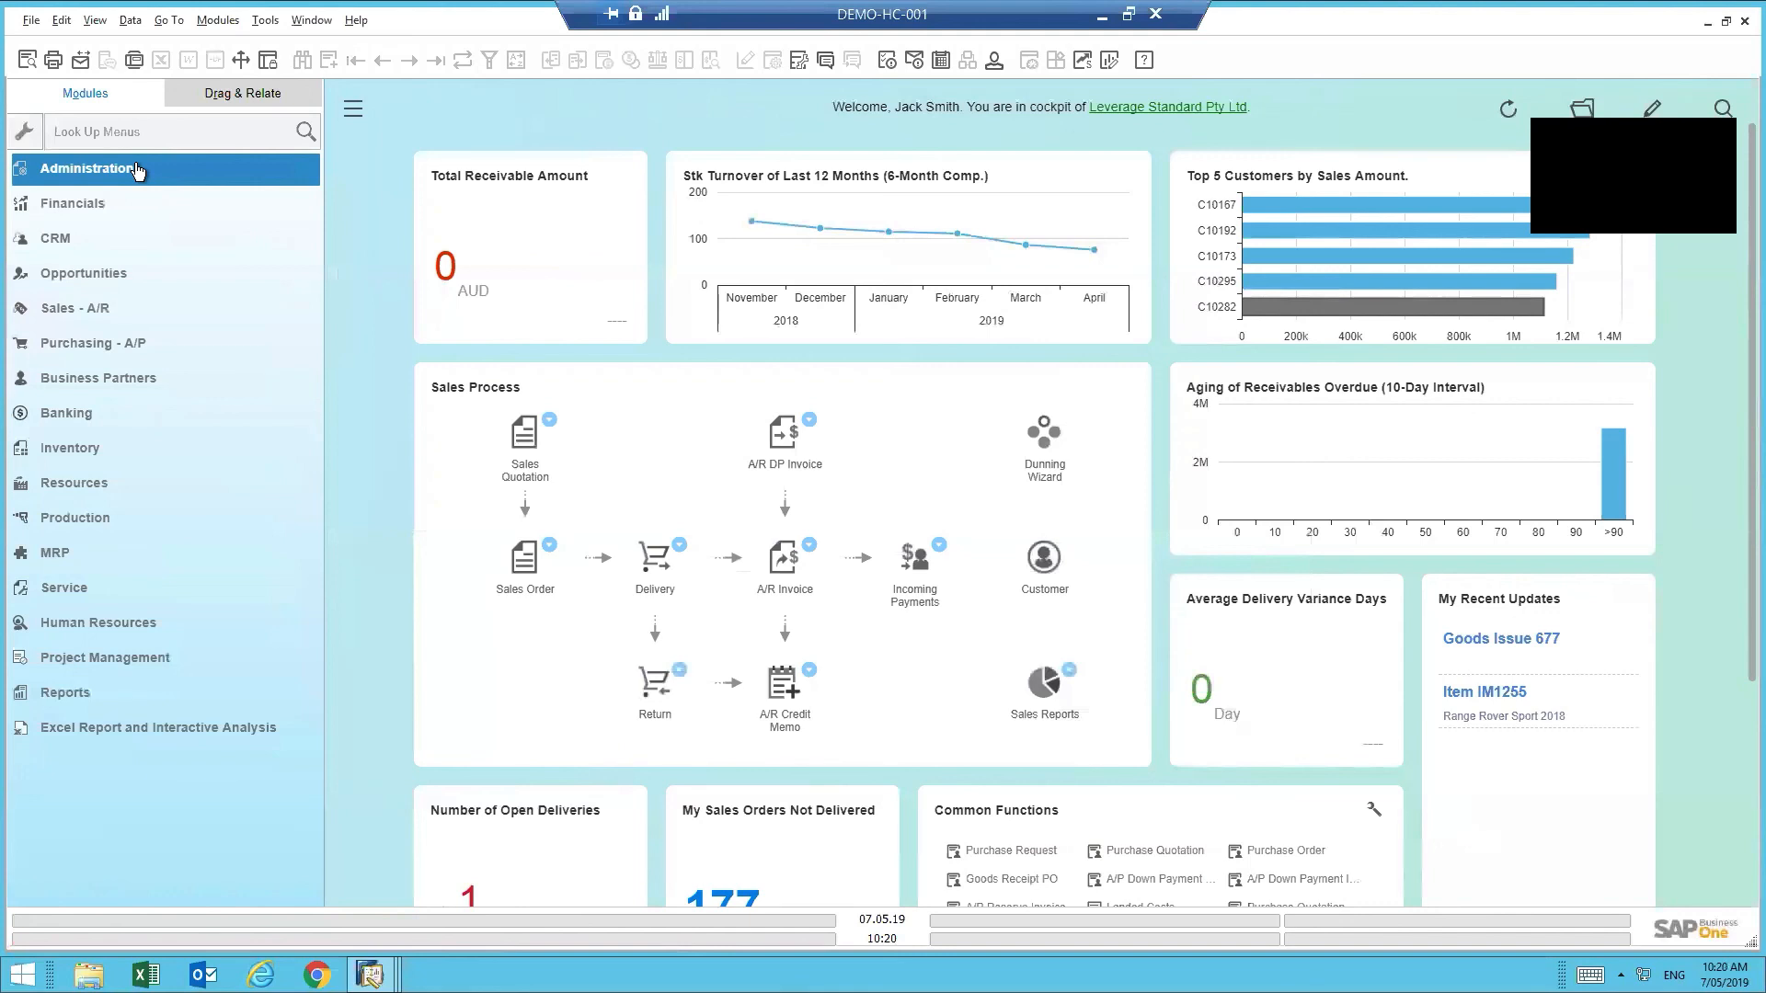
click(1102, 16)
key(alt+Tab)
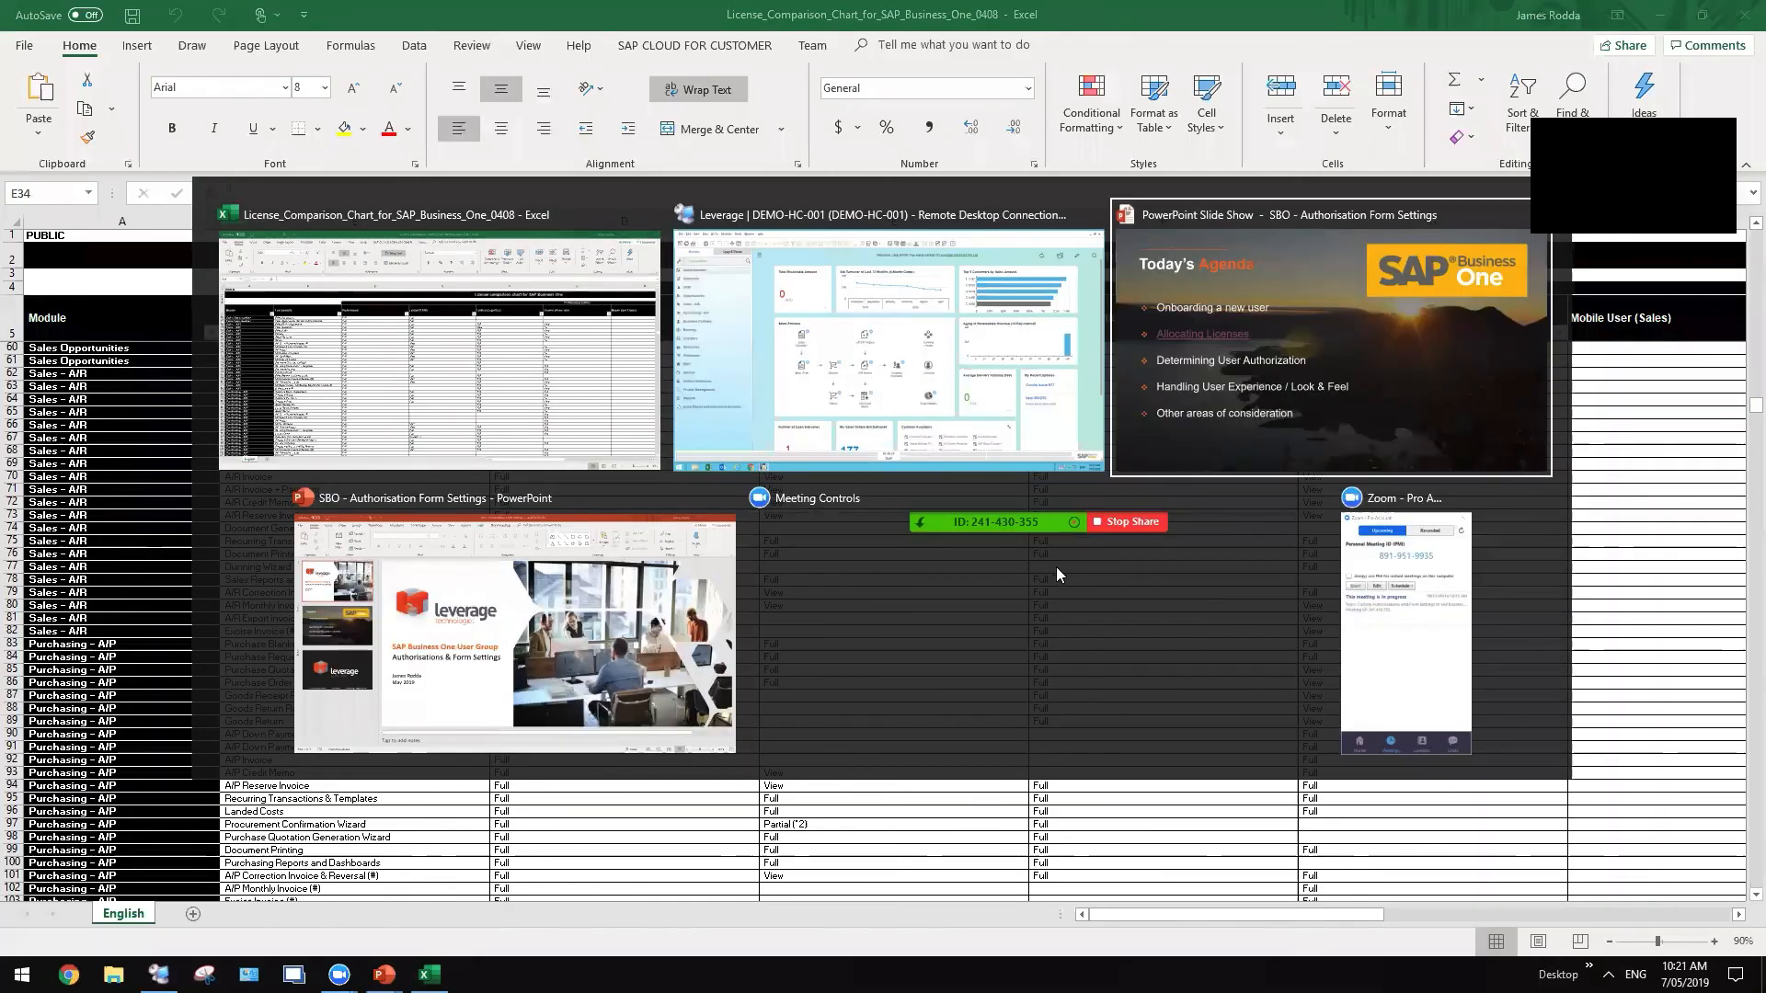
key(alt+Tab)
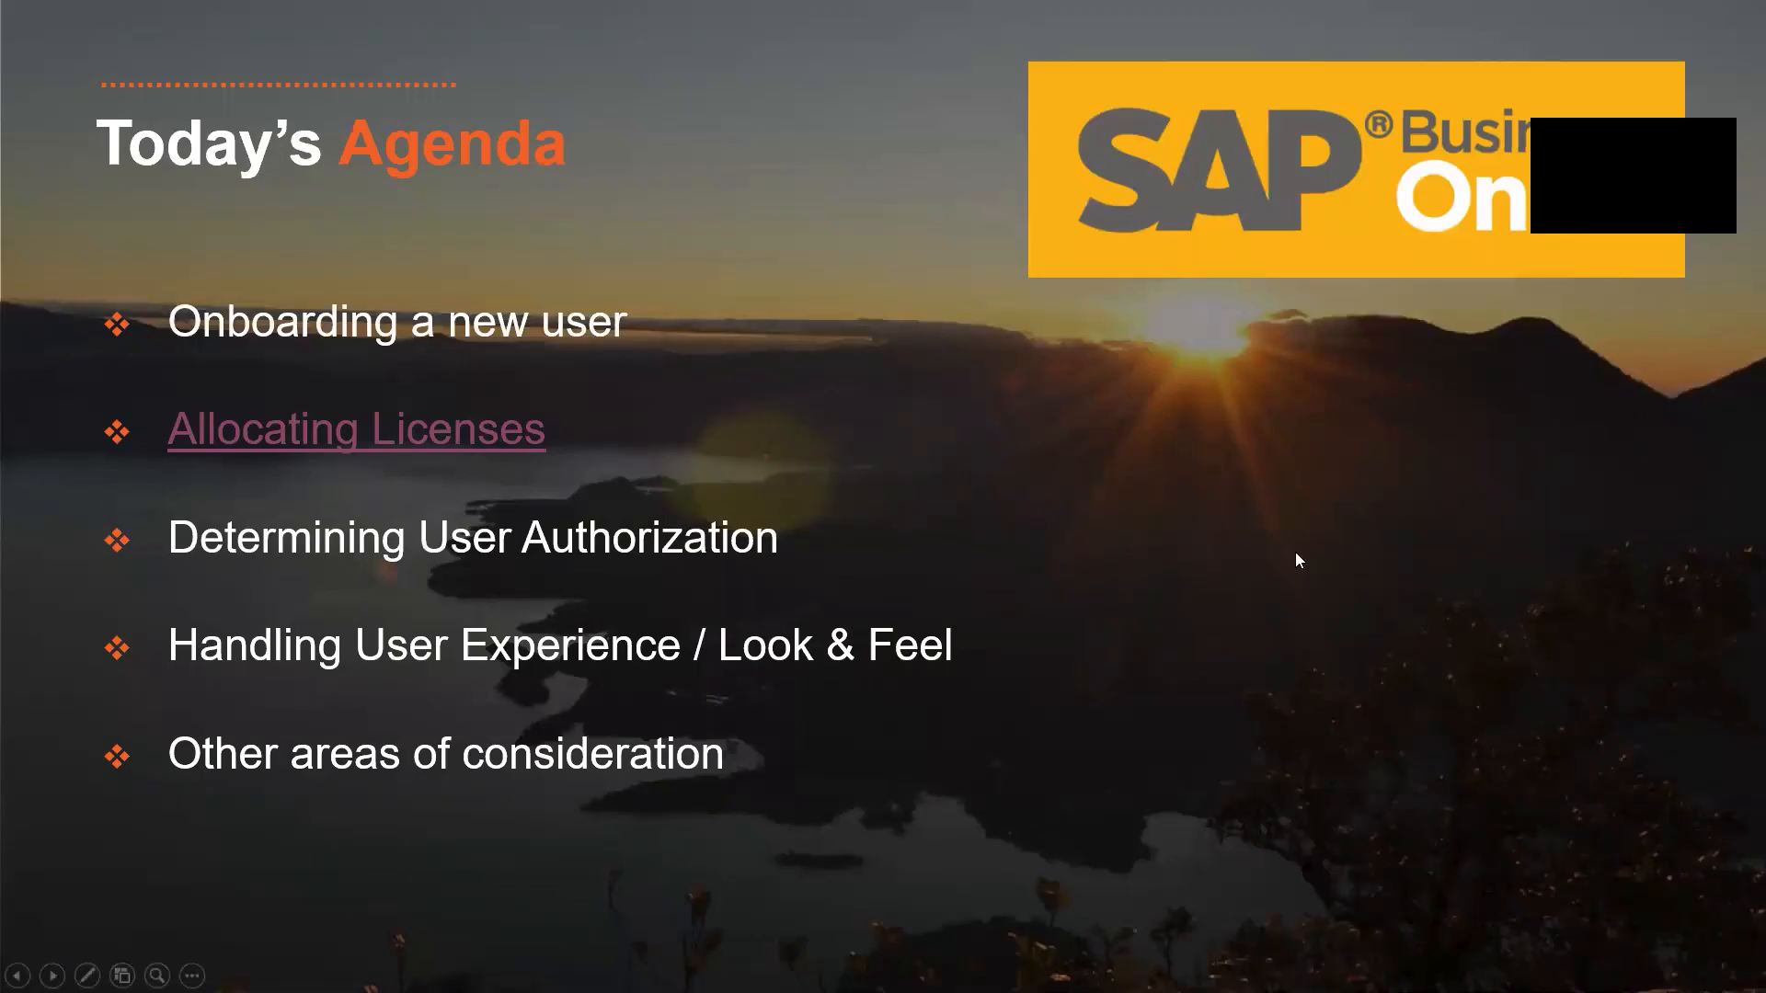
click(1296, 553)
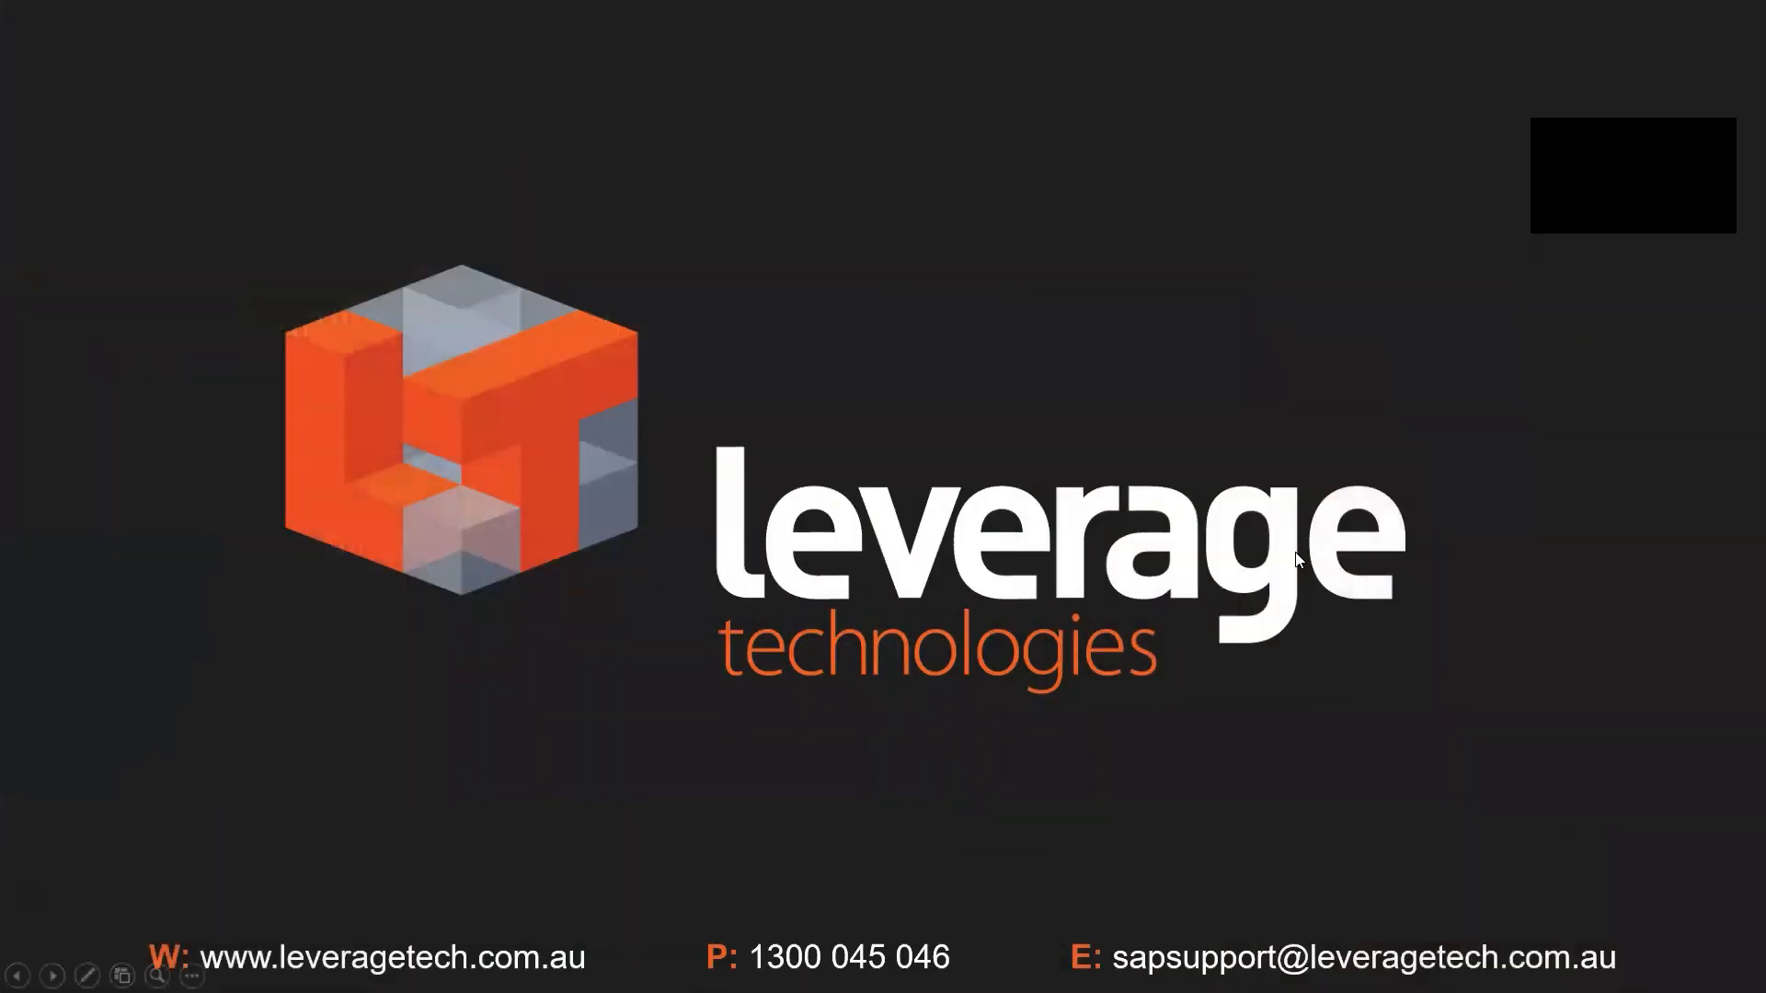